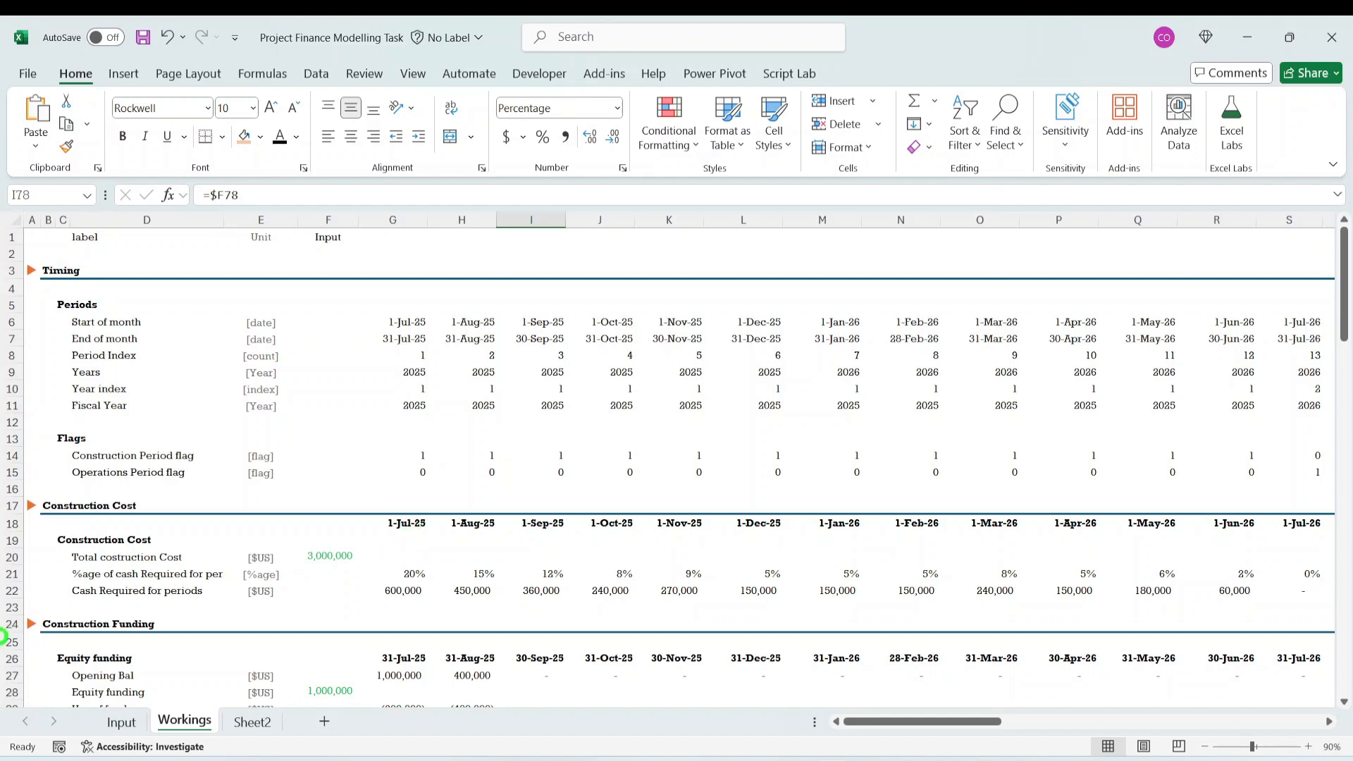
- Review the project assumptions on the Input sheet and the existing calculation sections on the Workings sheet
{"action": "left_click", "coordinate": [119, 724]}
{"action": "scroll", "coordinate": [384, 599], "scroll_direction": "up", "scroll_amount": 20}
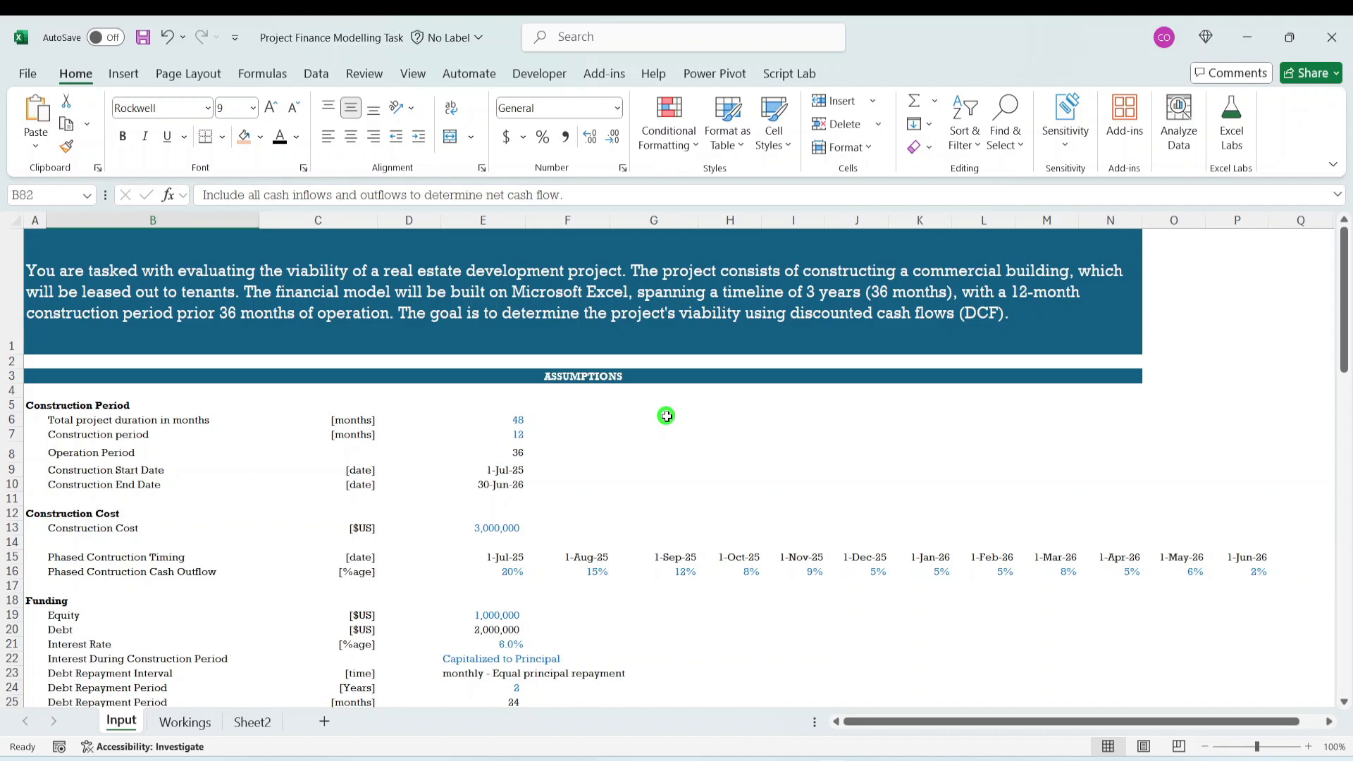
{"action": "scroll", "coordinate": [597, 459], "scroll_direction": "down", "scroll_amount": 1}
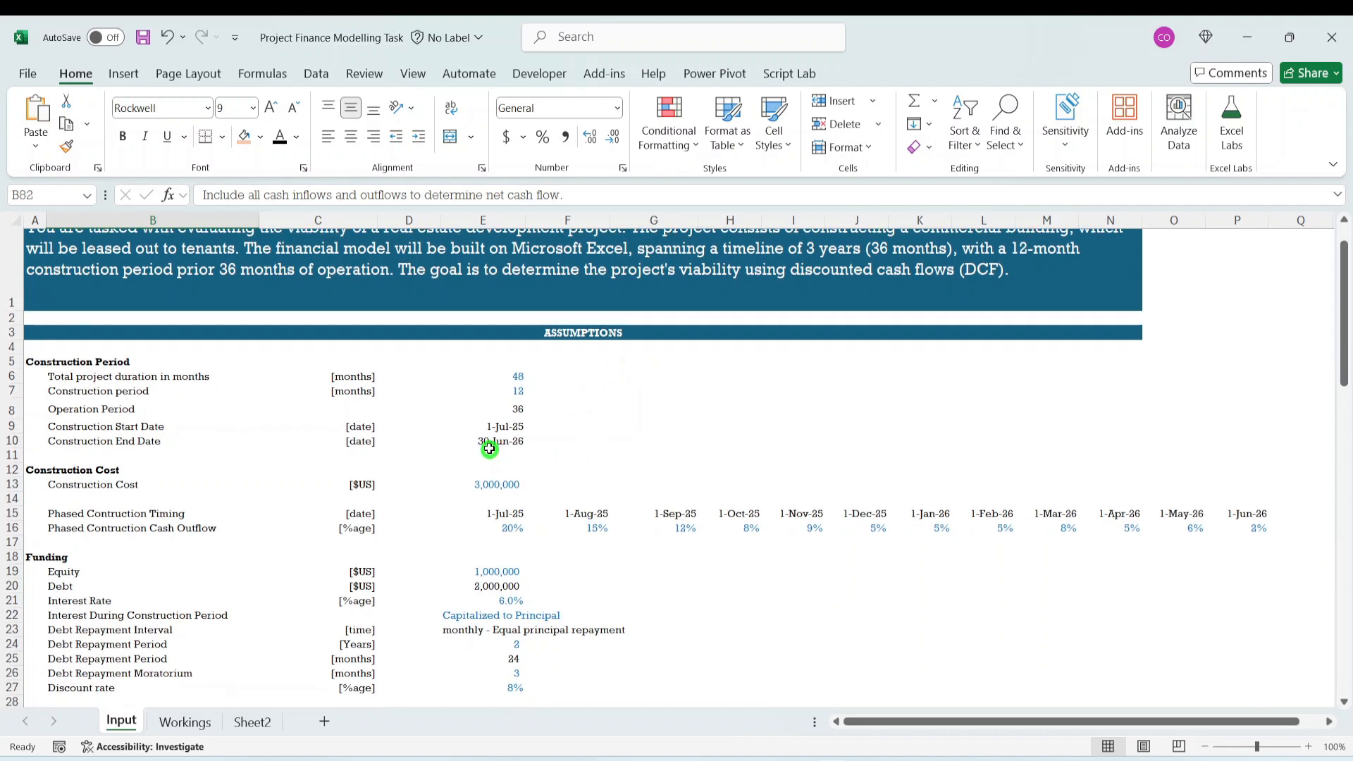
{"action": "scroll", "coordinate": [489, 449], "scroll_direction": "down", "scroll_amount": 12}
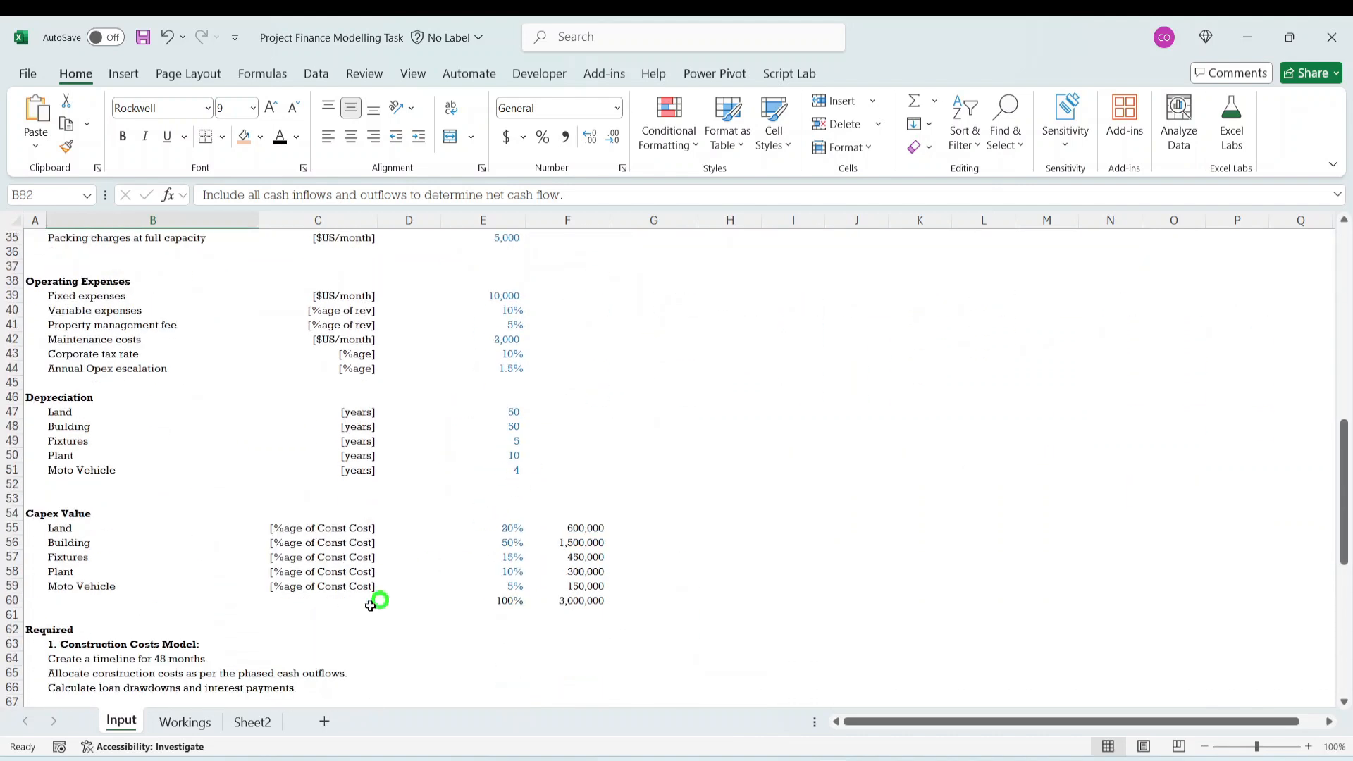
{"action": "left_click", "coordinate": [185, 723]}
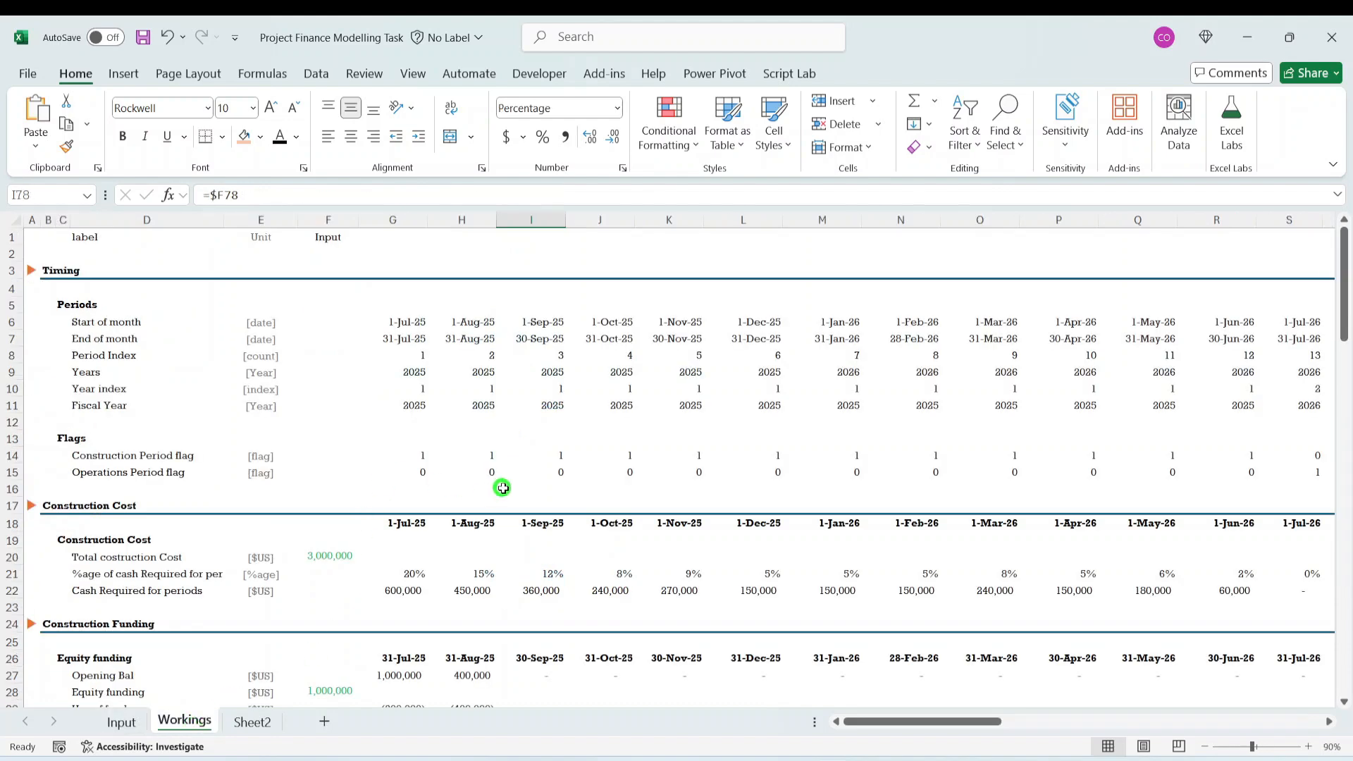
{"action": "scroll", "coordinate": [502, 488], "scroll_direction": "down", "scroll_amount": 6}
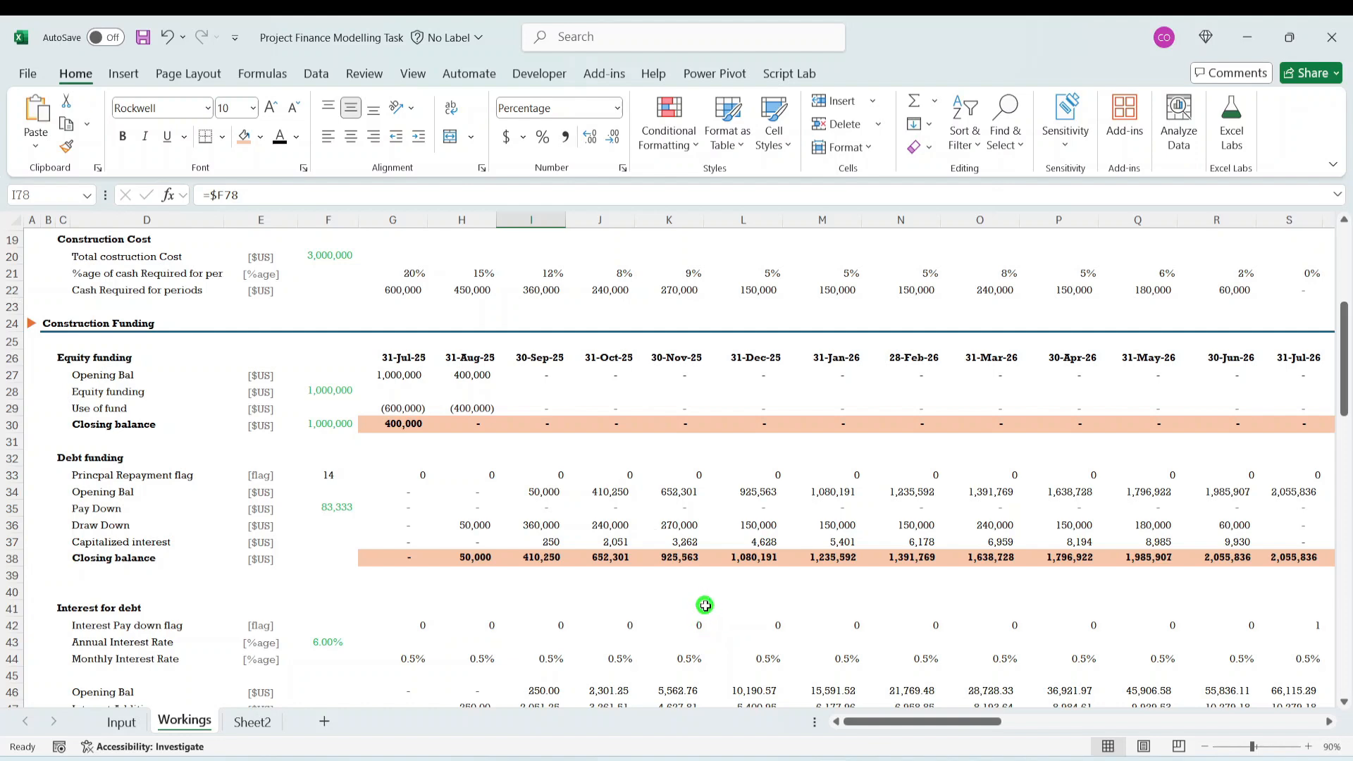
{"action": "scroll", "coordinate": [698, 606], "scroll_direction": "up", "scroll_amount": 6}
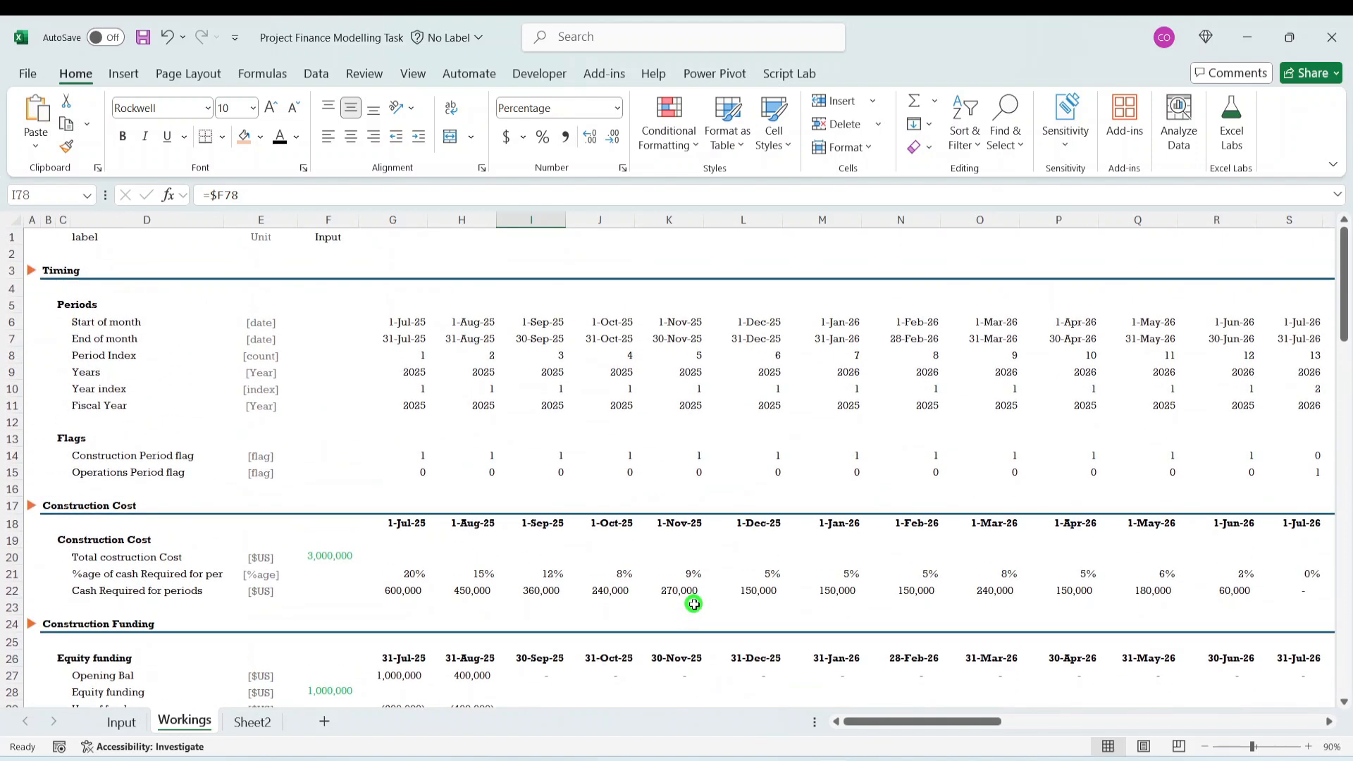
{"action": "scroll", "coordinate": [663, 353], "scroll_direction": "down", "scroll_amount": 13}
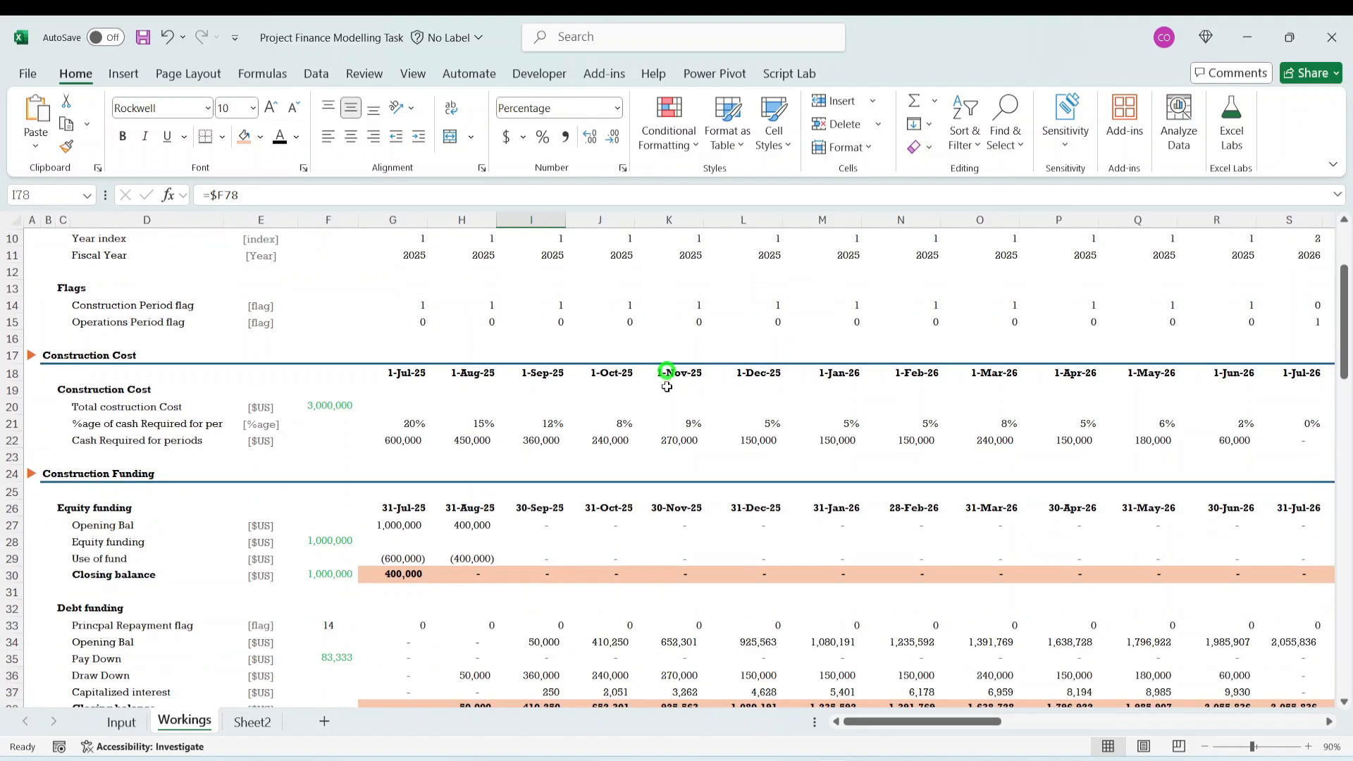
{"action": "scroll", "coordinate": [672, 431], "scroll_direction": "down", "scroll_amount": 15}
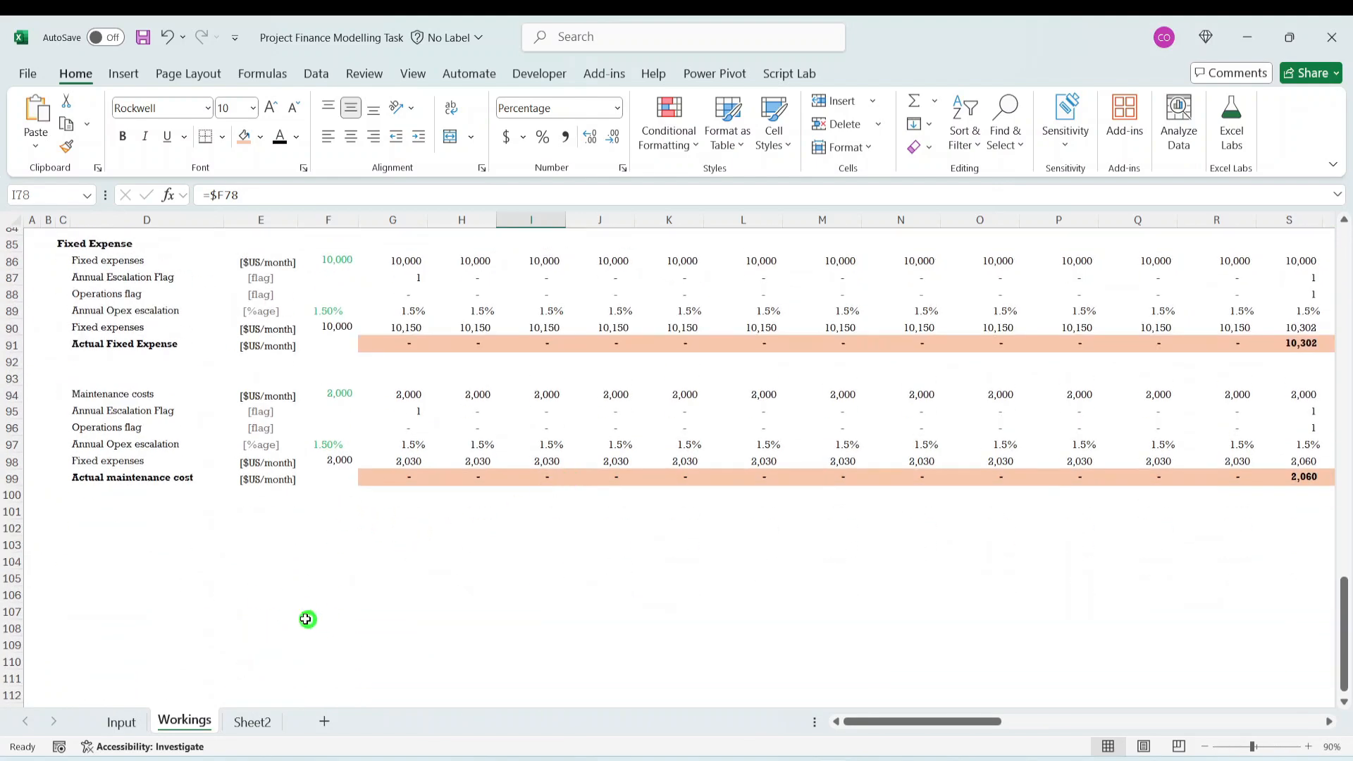
- Examine the Depreciation and Capex Value assumption blocks on the Input sheet
{"action": "left_click", "coordinate": [120, 721]}
{"action": "left_click", "coordinate": [136, 601]}
{"action": "scroll", "coordinate": [135, 601], "scroll_direction": "down", "scroll_amount": 2}
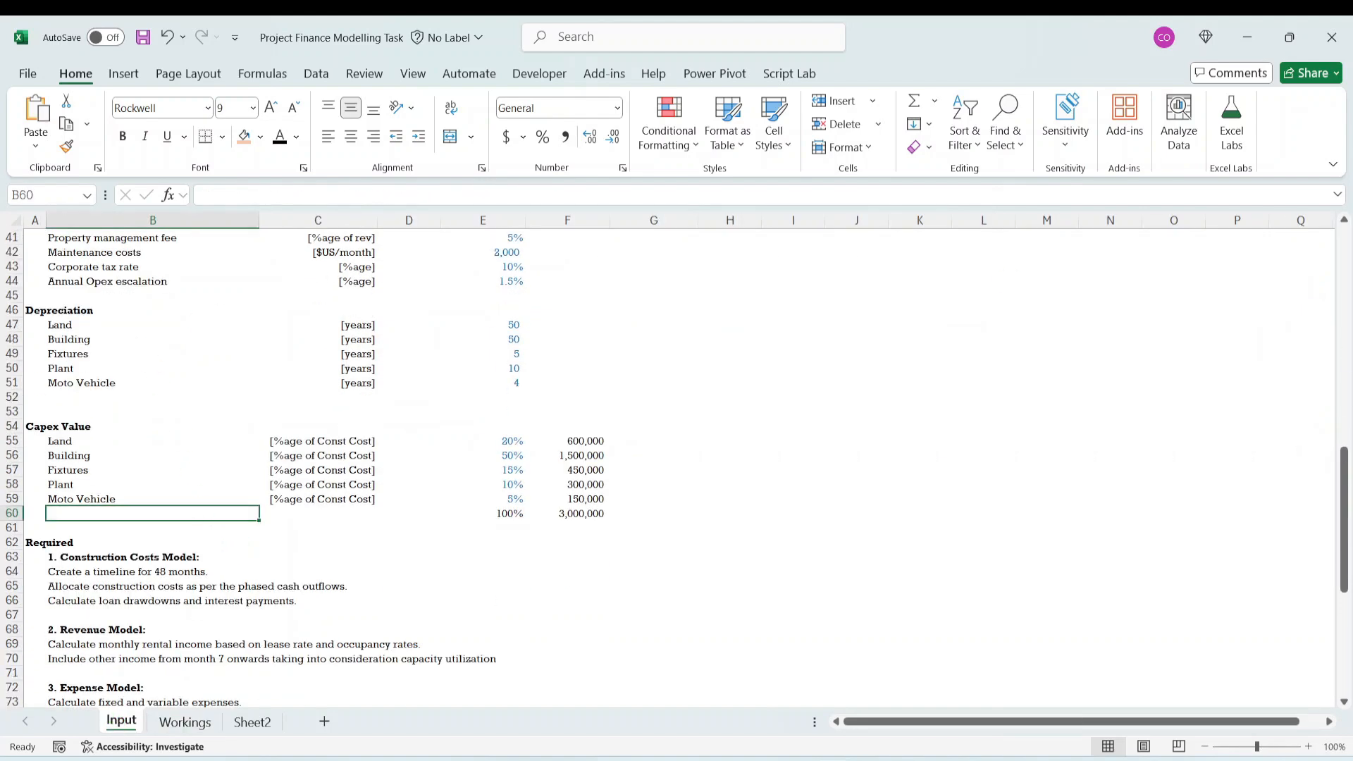
{"action": "left_click_drag", "start_coordinate": [34, 312], "coordinate": [571, 512]}
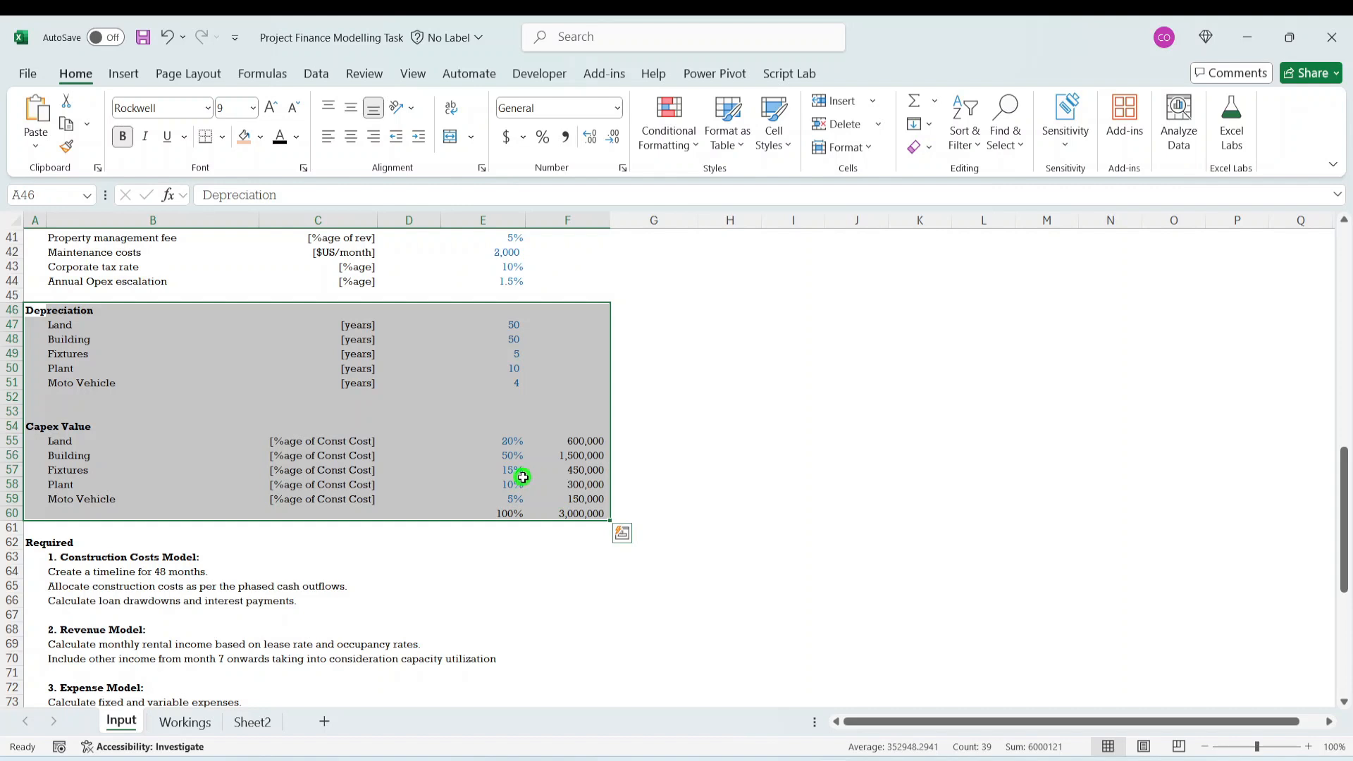
{"action": "left_click", "coordinate": [351, 470]}
{"action": "left_click", "coordinate": [568, 470]}
{"action": "left_click_drag", "start_coordinate": [324, 554], "coordinate": [370, 539]}
{"action": "left_click", "coordinate": [52, 296]}
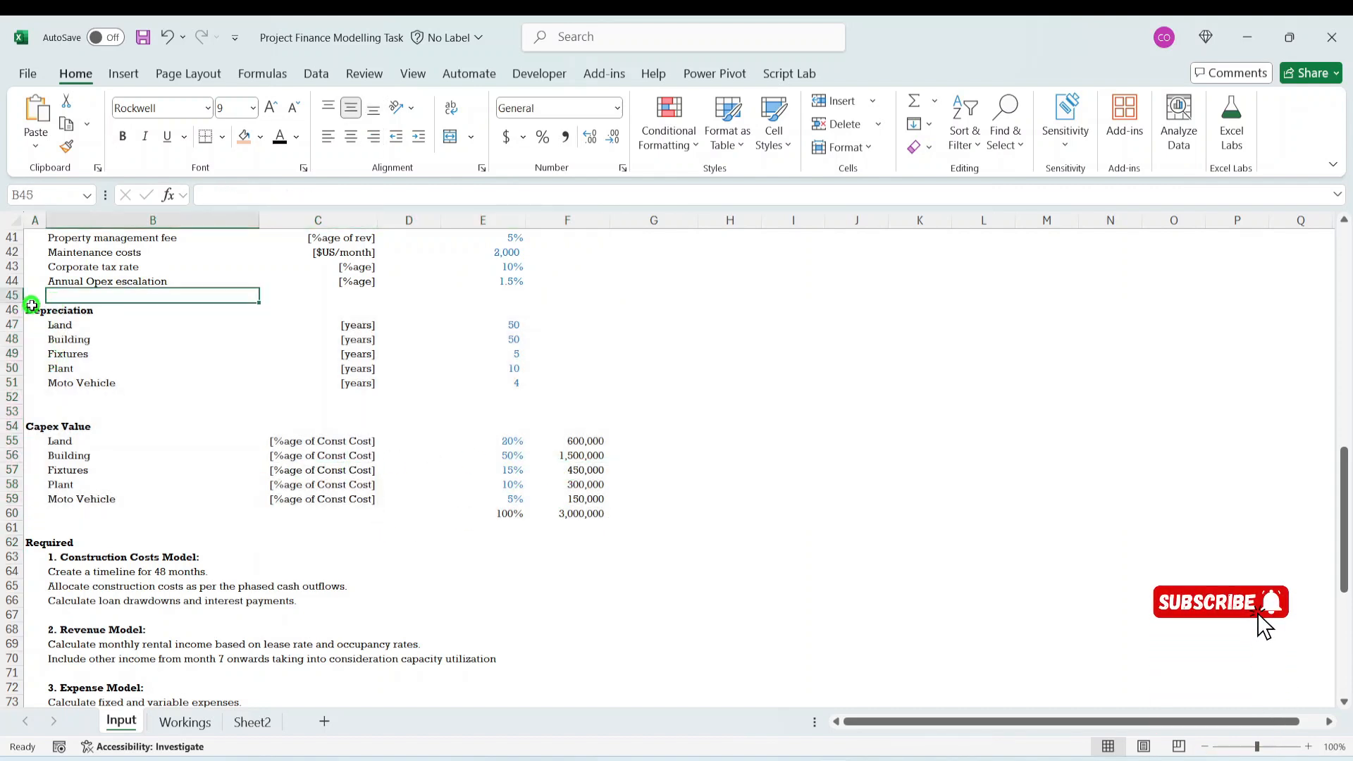
{"action": "left_click_drag", "start_coordinate": [34, 296], "coordinate": [595, 514]}
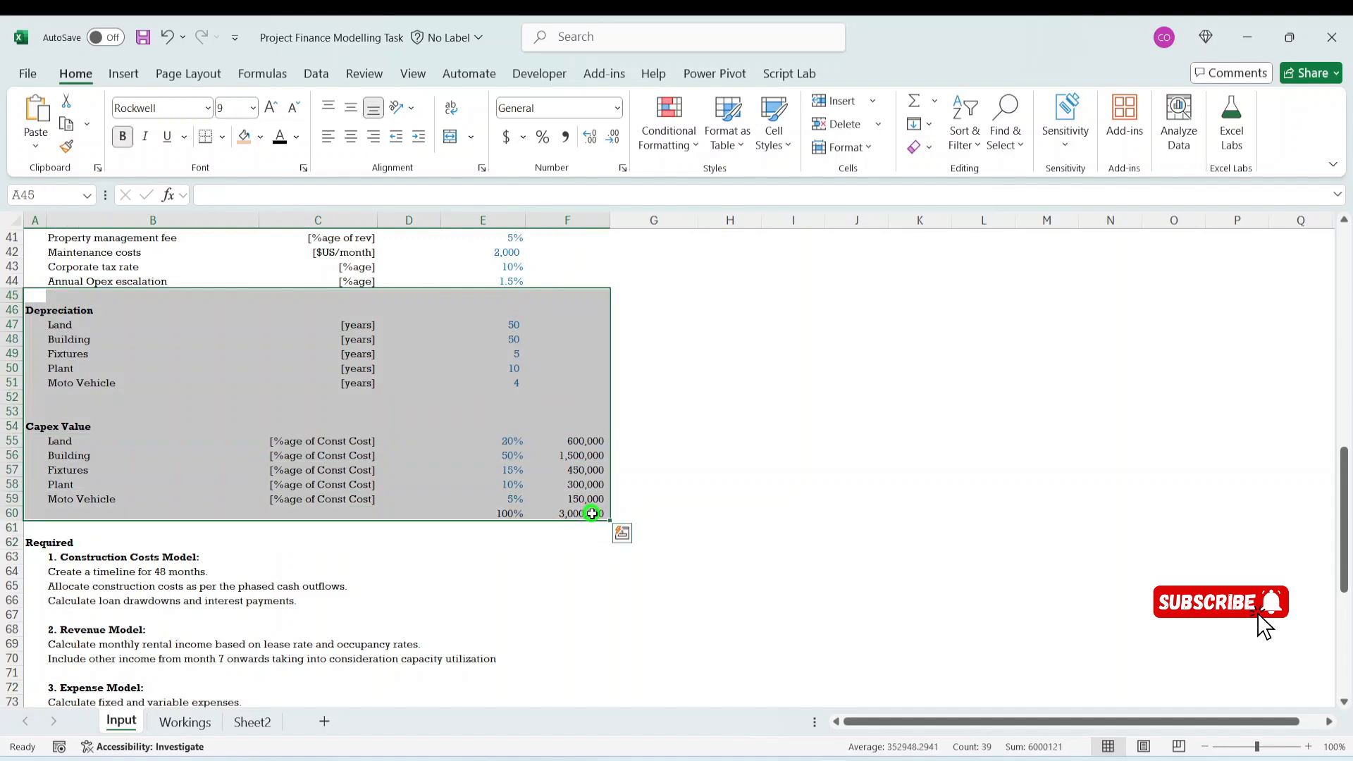
- Insert a copy of the Operations cost heading row at row 102 of the Workings sheet, below the maintenance costs
{"action": "left_click", "coordinate": [185, 723]}
{"action": "left_click", "coordinate": [134, 530]}
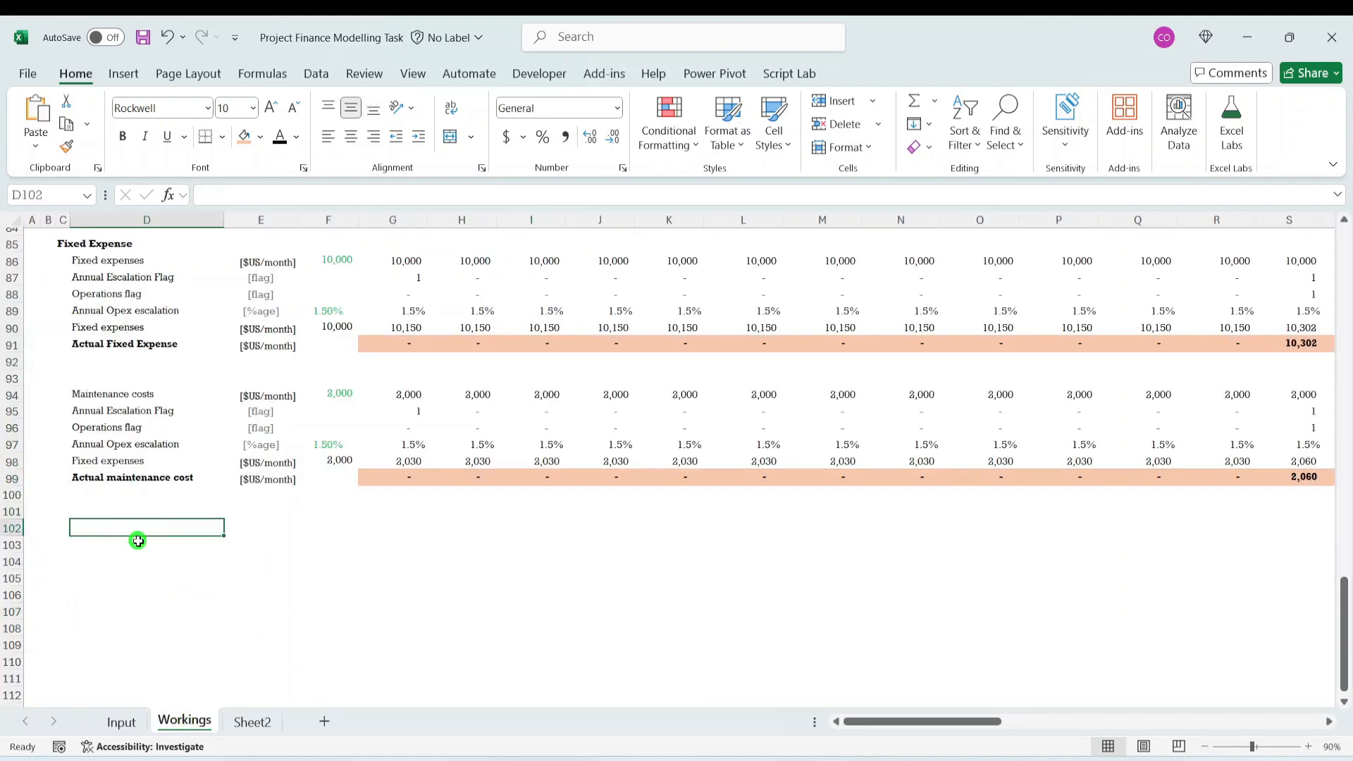
{"action": "scroll", "coordinate": [172, 537], "scroll_direction": "up", "scroll_amount": 7}
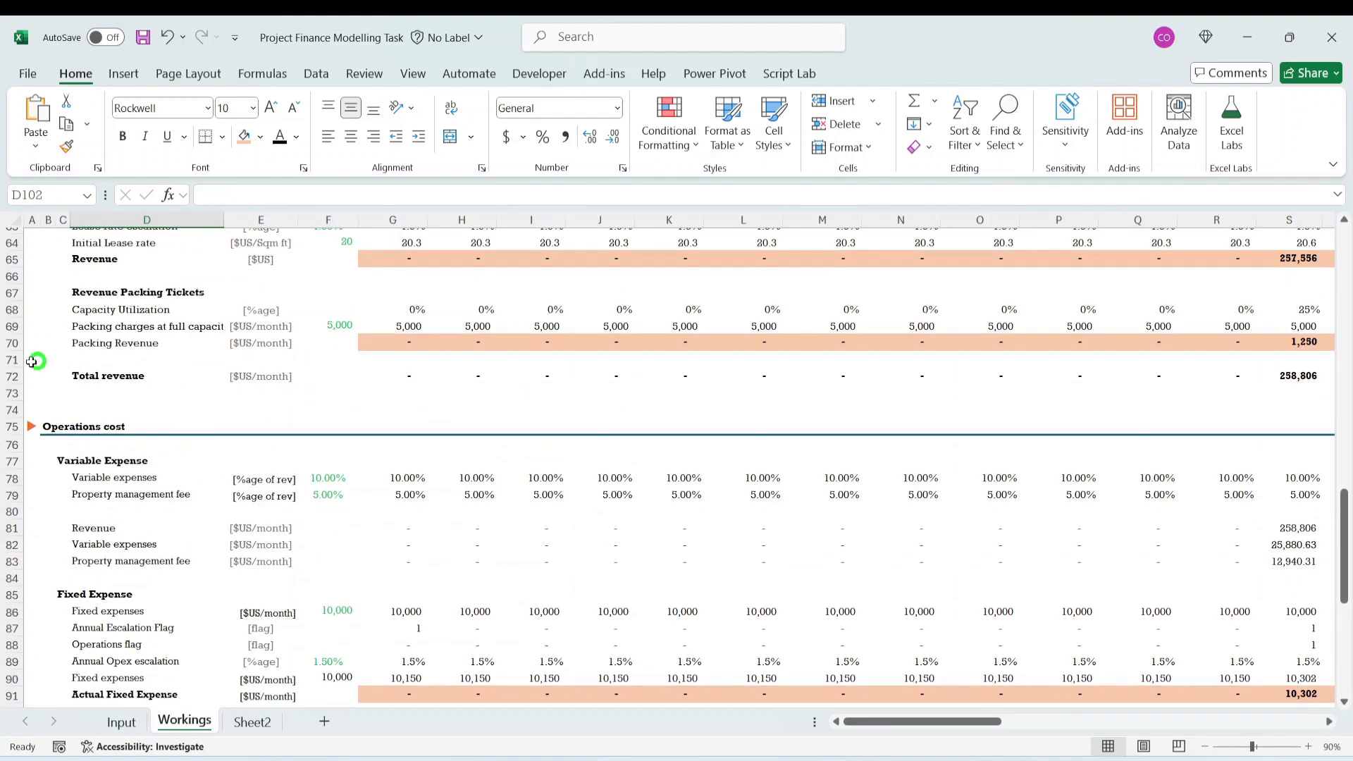
{"action": "left_click", "coordinate": [9, 426]}
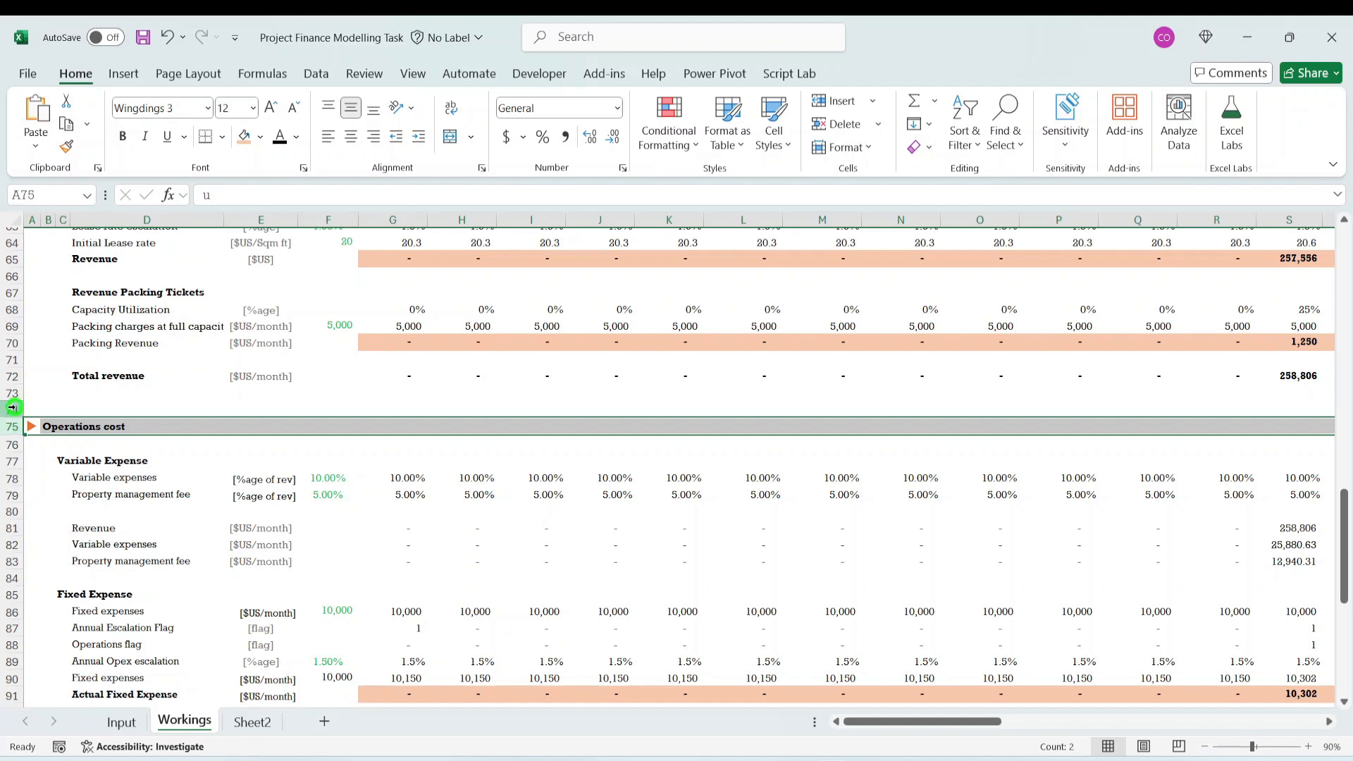
{"action": "key", "text": "ctrl+c"}
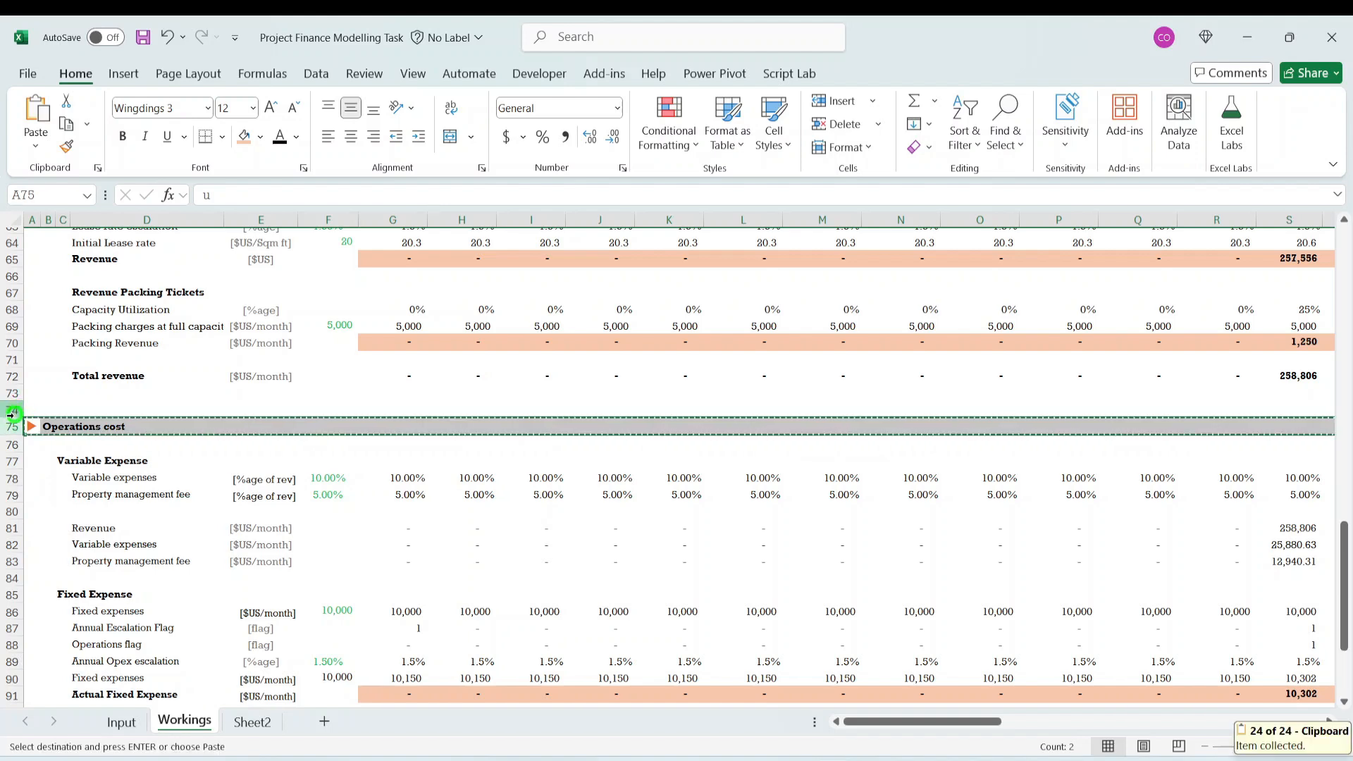
{"action": "scroll", "coordinate": [256, 453], "scroll_direction": "down", "scroll_amount": 6}
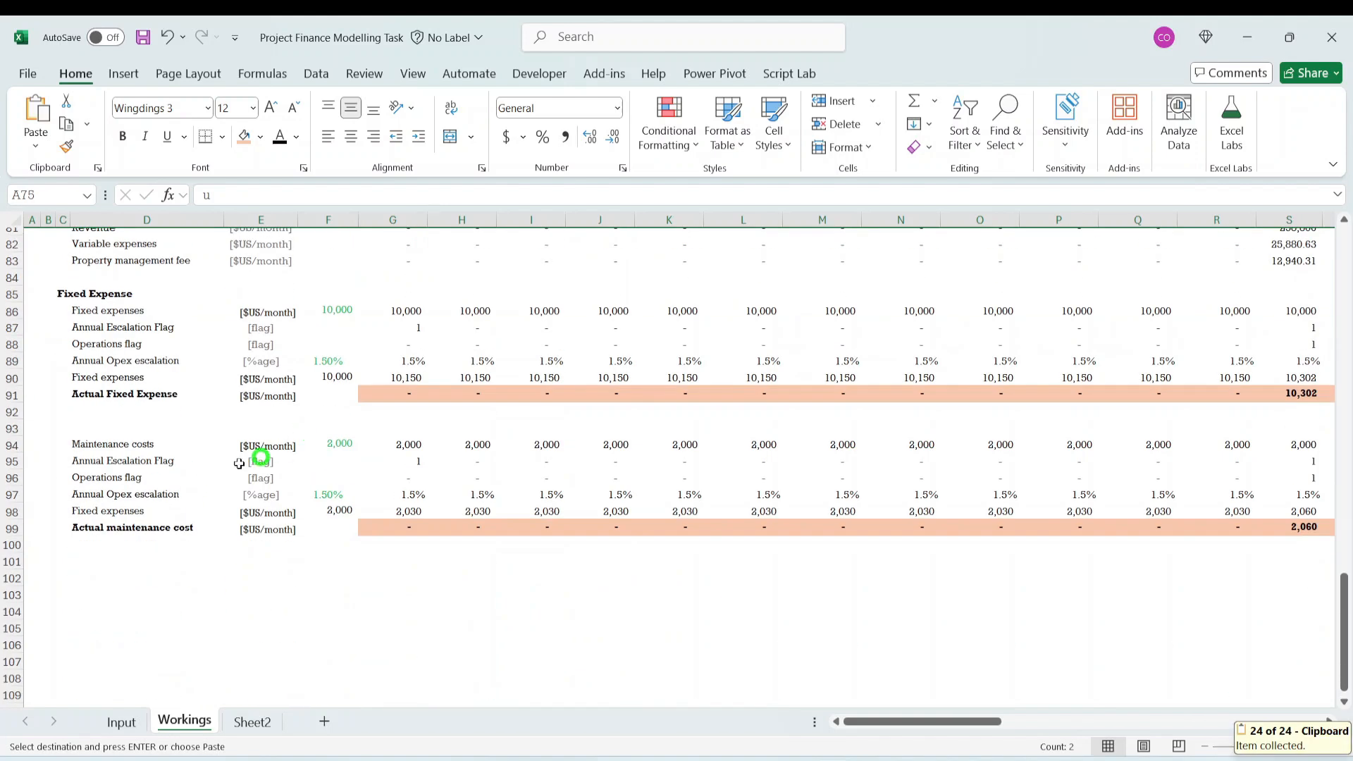
{"action": "left_click", "coordinate": [13, 578]}
{"action": "right_click", "coordinate": [12, 578]}
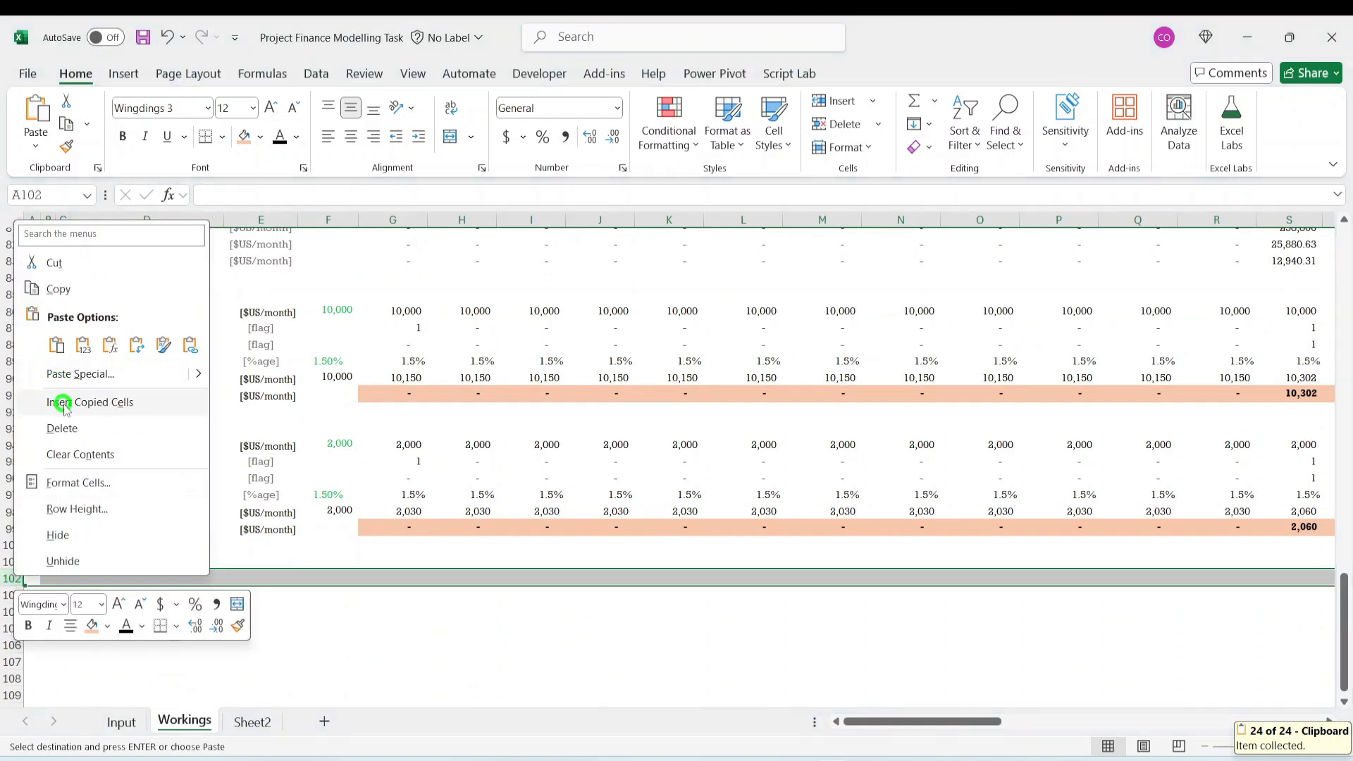
{"action": "left_click", "coordinate": [57, 402]}
- Change the copied section heading in B102 to "Capex & Depreciation" and select cell D105 below it
{"action": "left_click", "coordinate": [48, 578]}
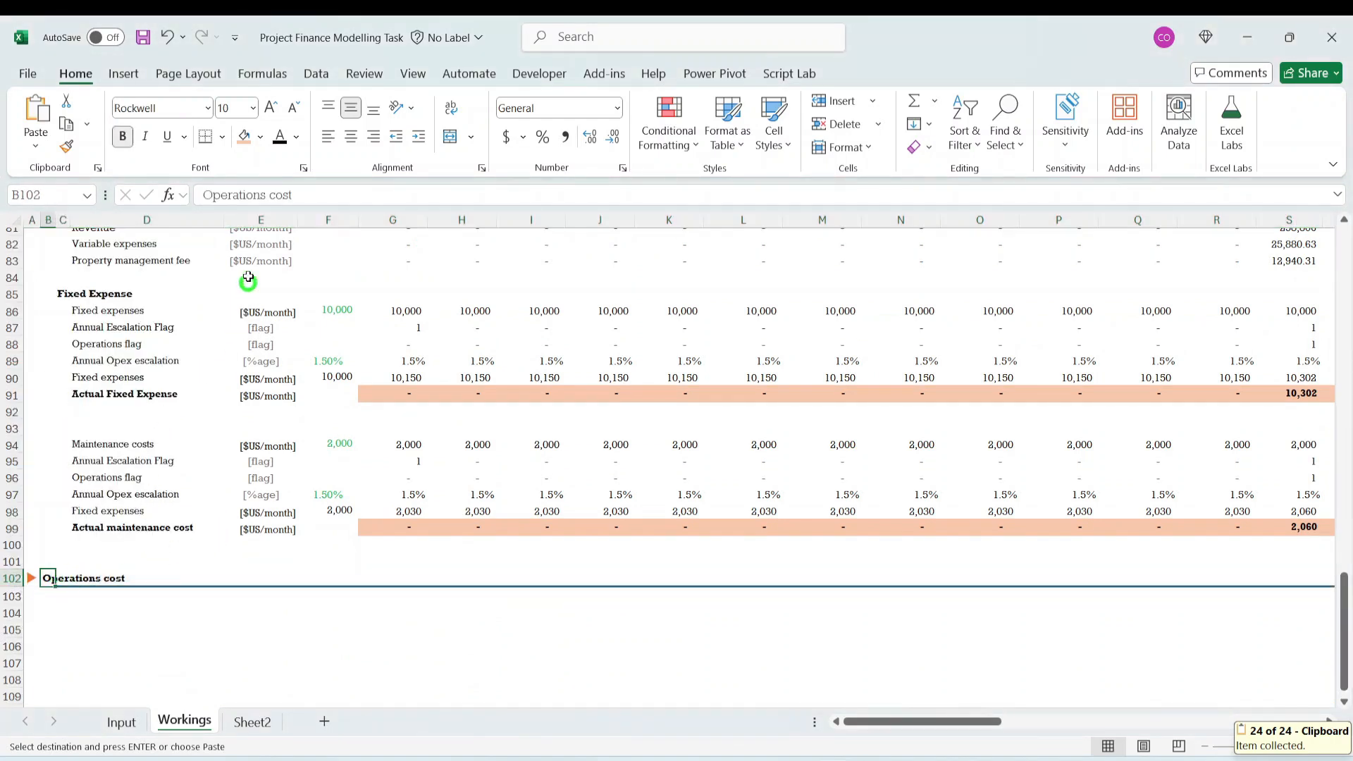
{"action": "left_click", "coordinate": [326, 198]}
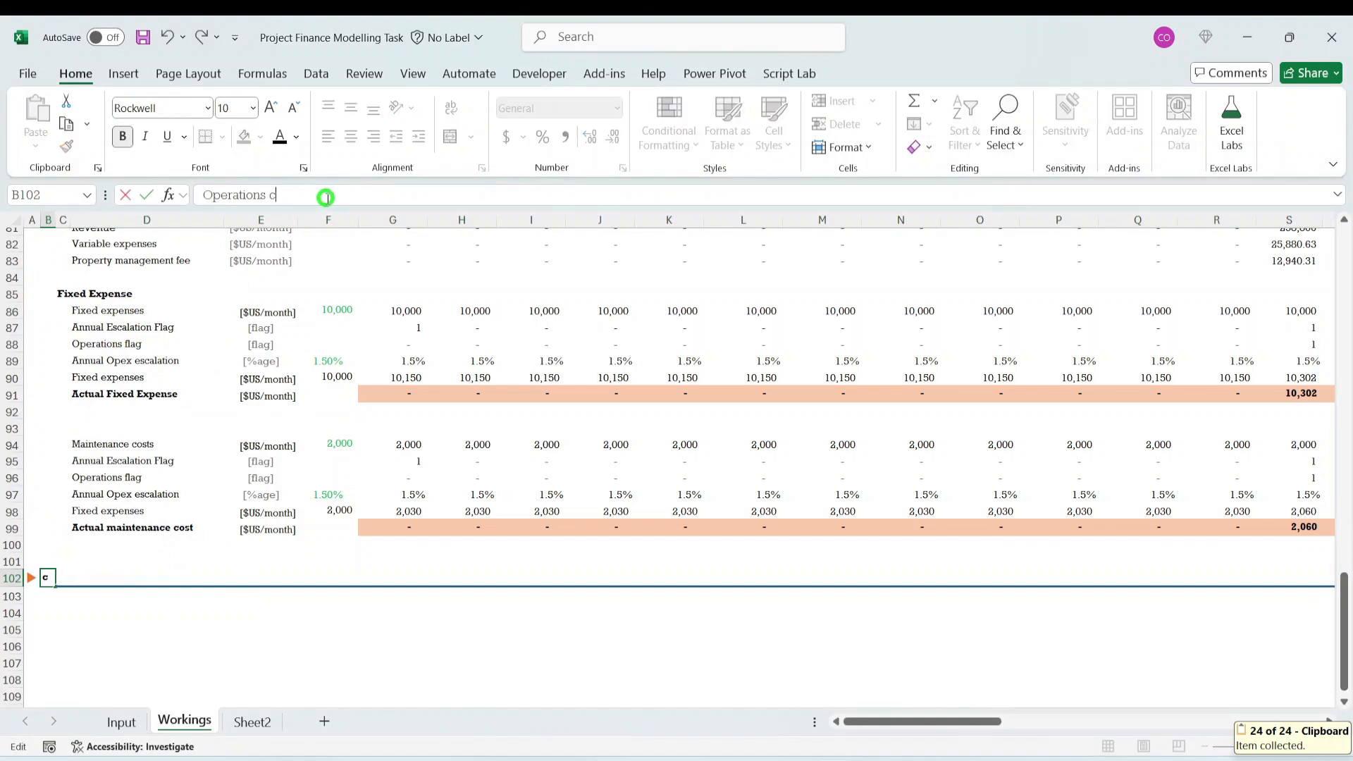
{"action": "key", "text": "BackSpace"}
{"action": "key", "text": "BackSpace"}
{"action": "key", "text": "BackSpace"}
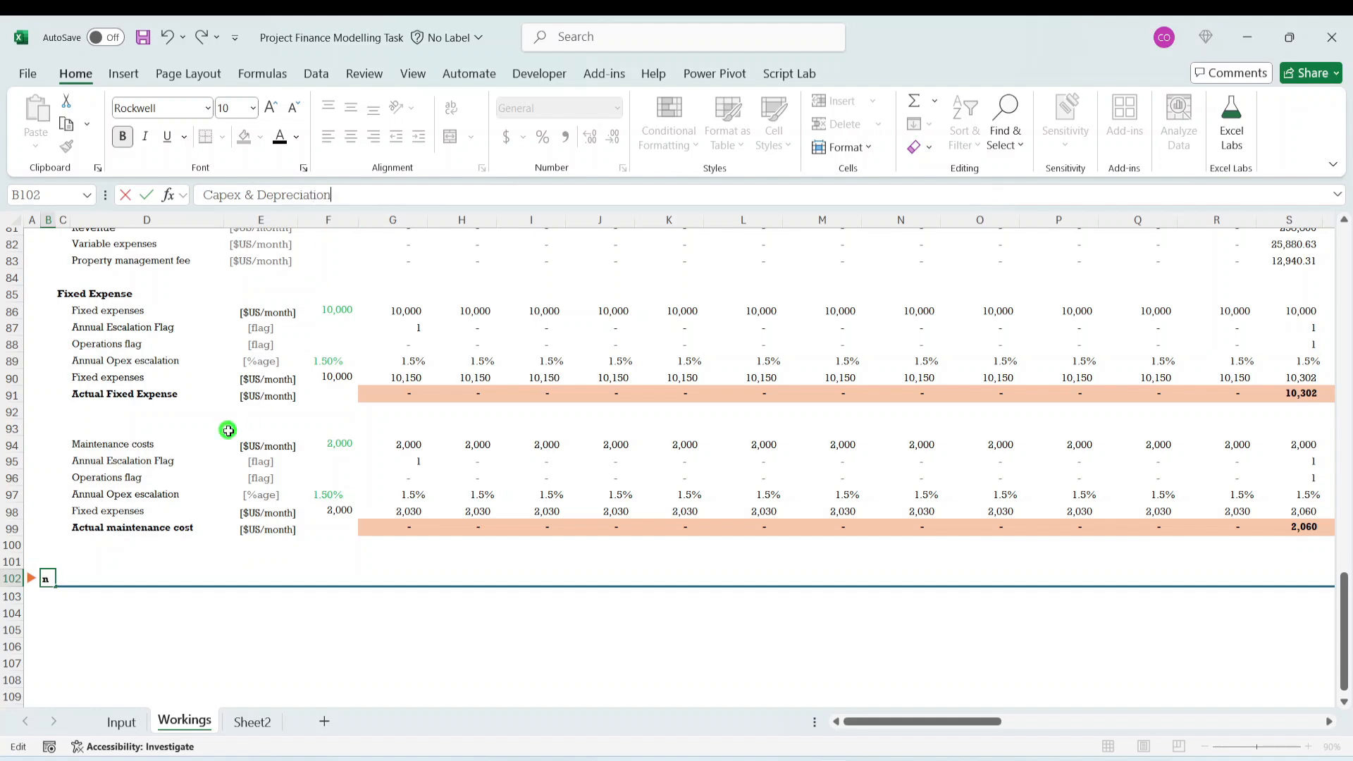
{"action": "key", "text": "ctrl+Return"}
{"action": "key", "text": "Down"}
{"action": "key", "text": "Down"}
{"action": "key", "text": "Down"}
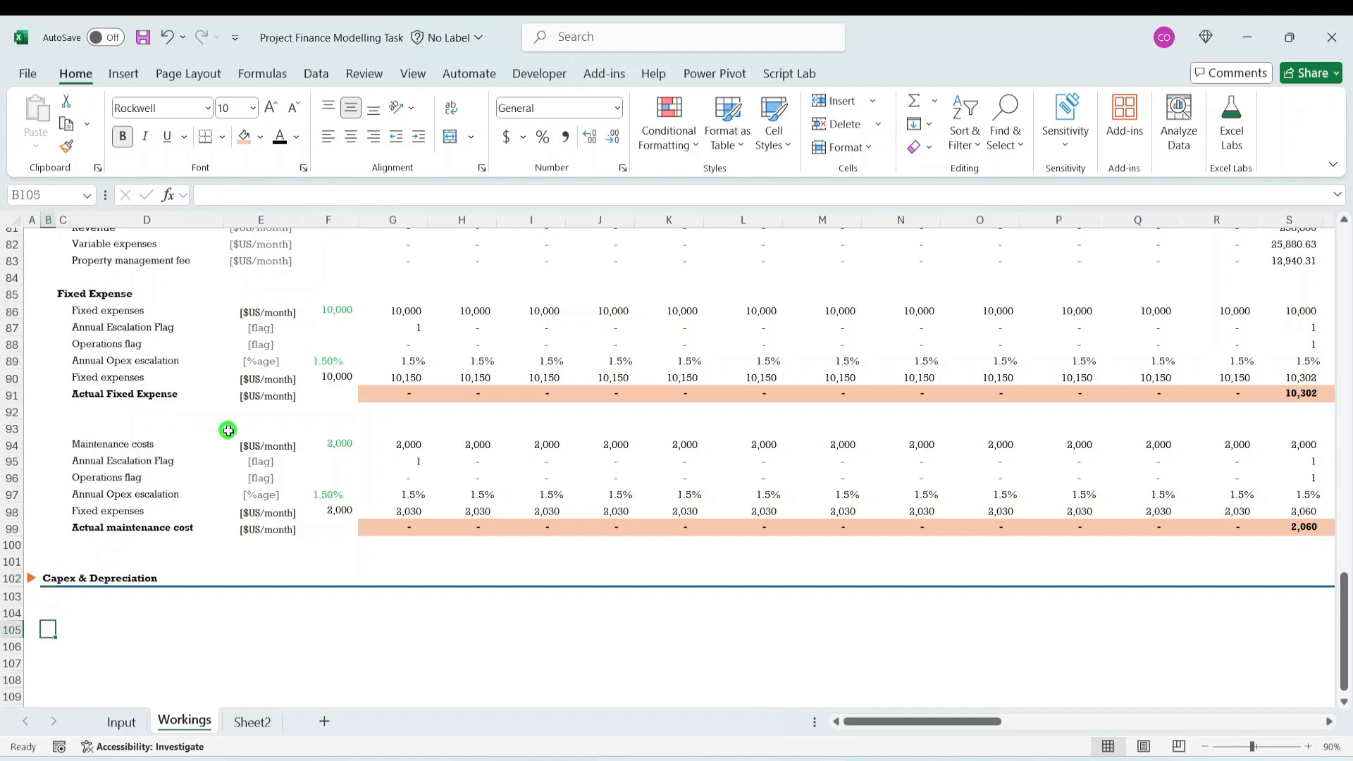
{"action": "key", "text": "Right"}
{"action": "key", "text": "Right"}
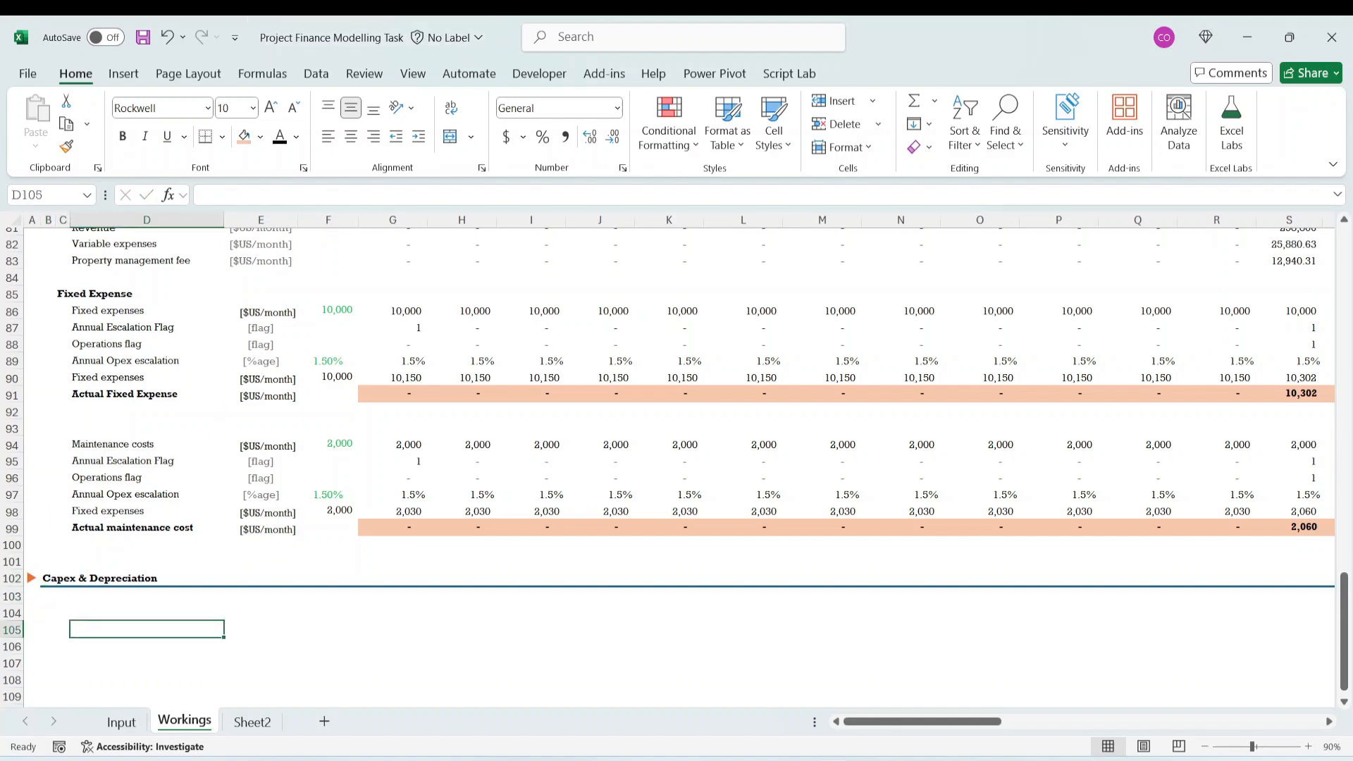
- Review the asset classes listed under Depreciation and their capex amounts in F55:F59 on the Input sheet
{"action": "left_click", "coordinate": [118, 721]}
{"action": "left_click", "coordinate": [322, 424]}
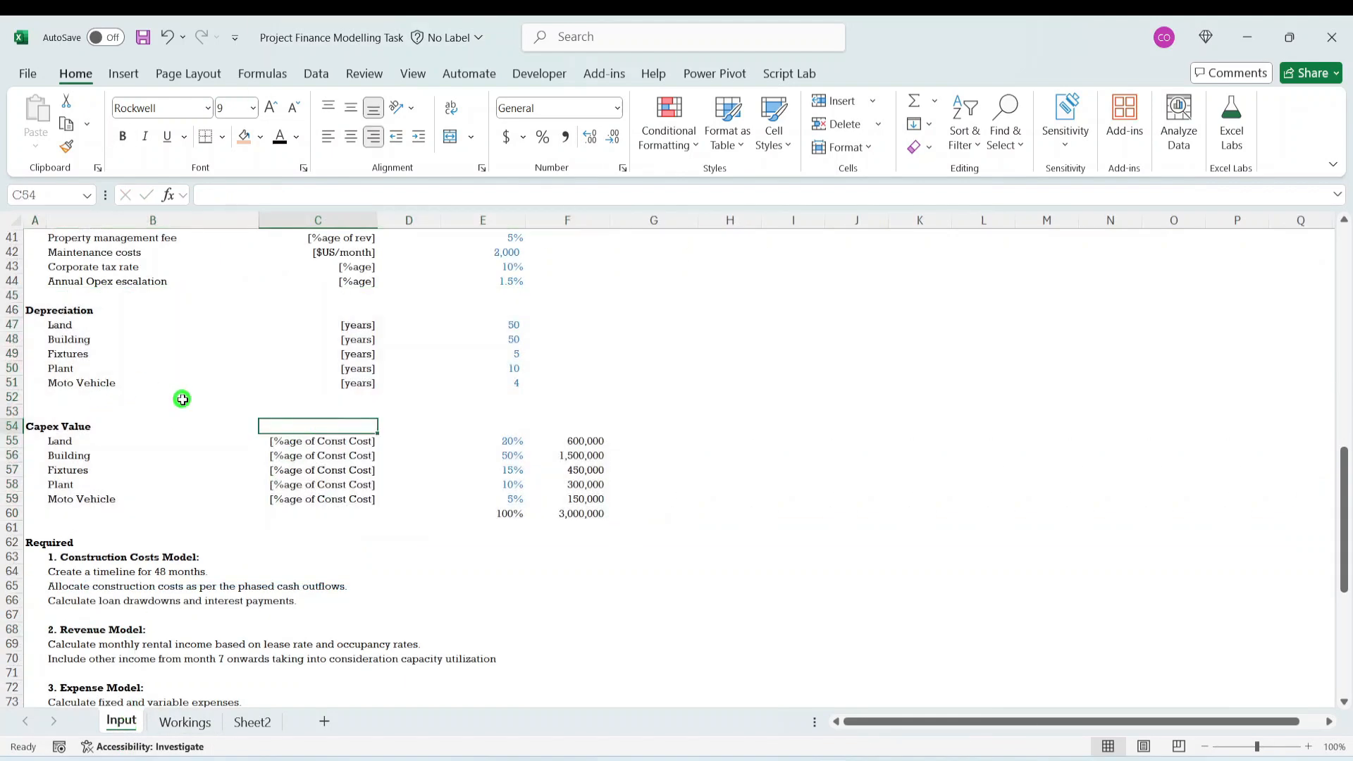
{"action": "scroll", "coordinate": [193, 426], "scroll_direction": "up", "scroll_amount": 4}
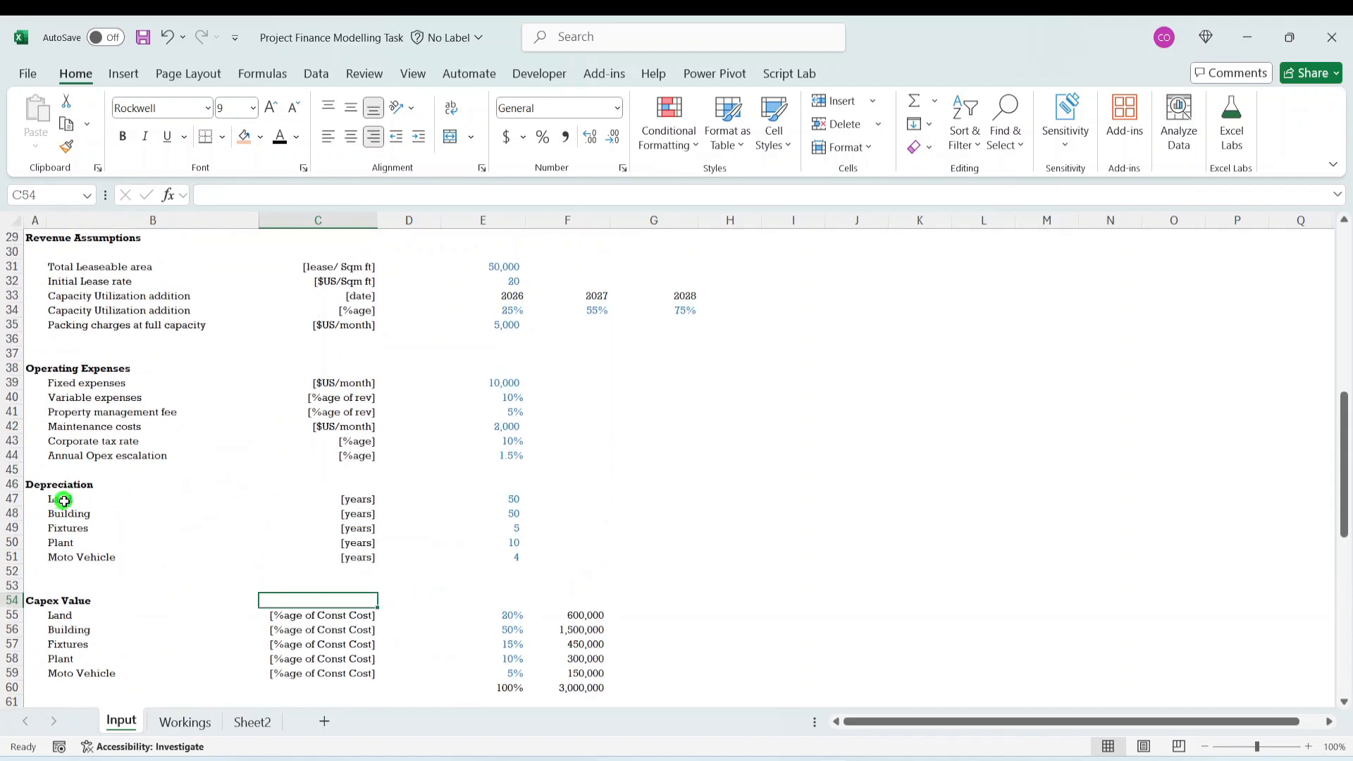
{"action": "left_click_drag", "start_coordinate": [56, 500], "coordinate": [59, 560]}
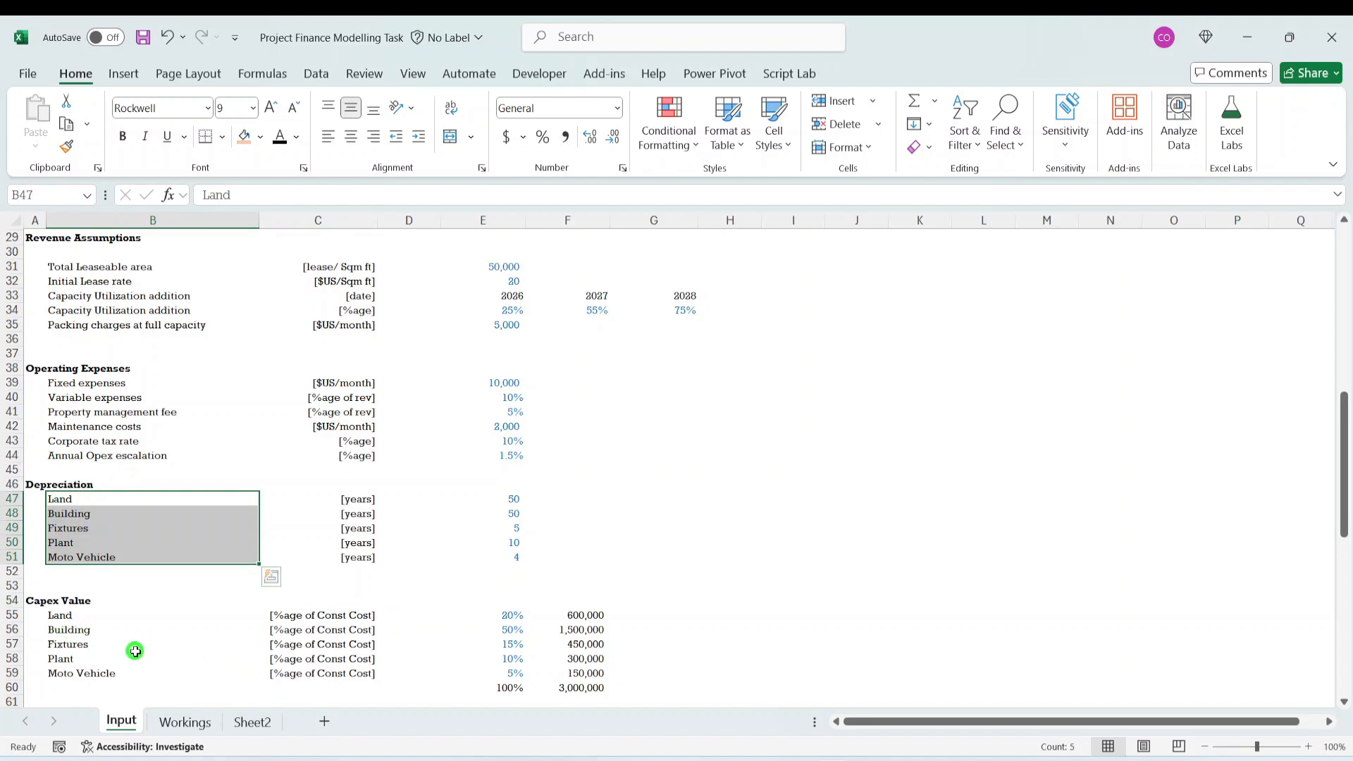
{"action": "left_click", "coordinate": [585, 673]}
{"action": "scroll", "coordinate": [639, 672], "scroll_direction": "down", "scroll_amount": 1}
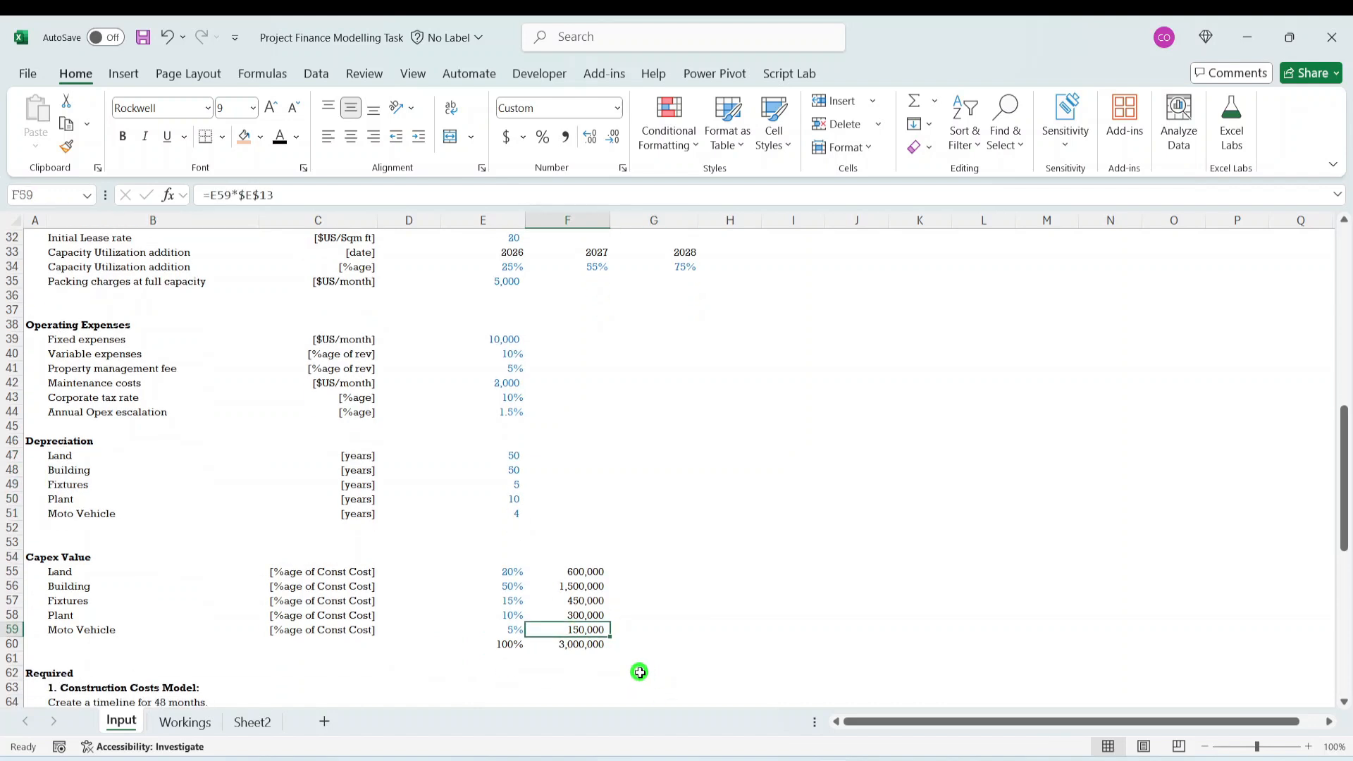
{"action": "scroll", "coordinate": [639, 673], "scroll_direction": "down", "scroll_amount": 1}
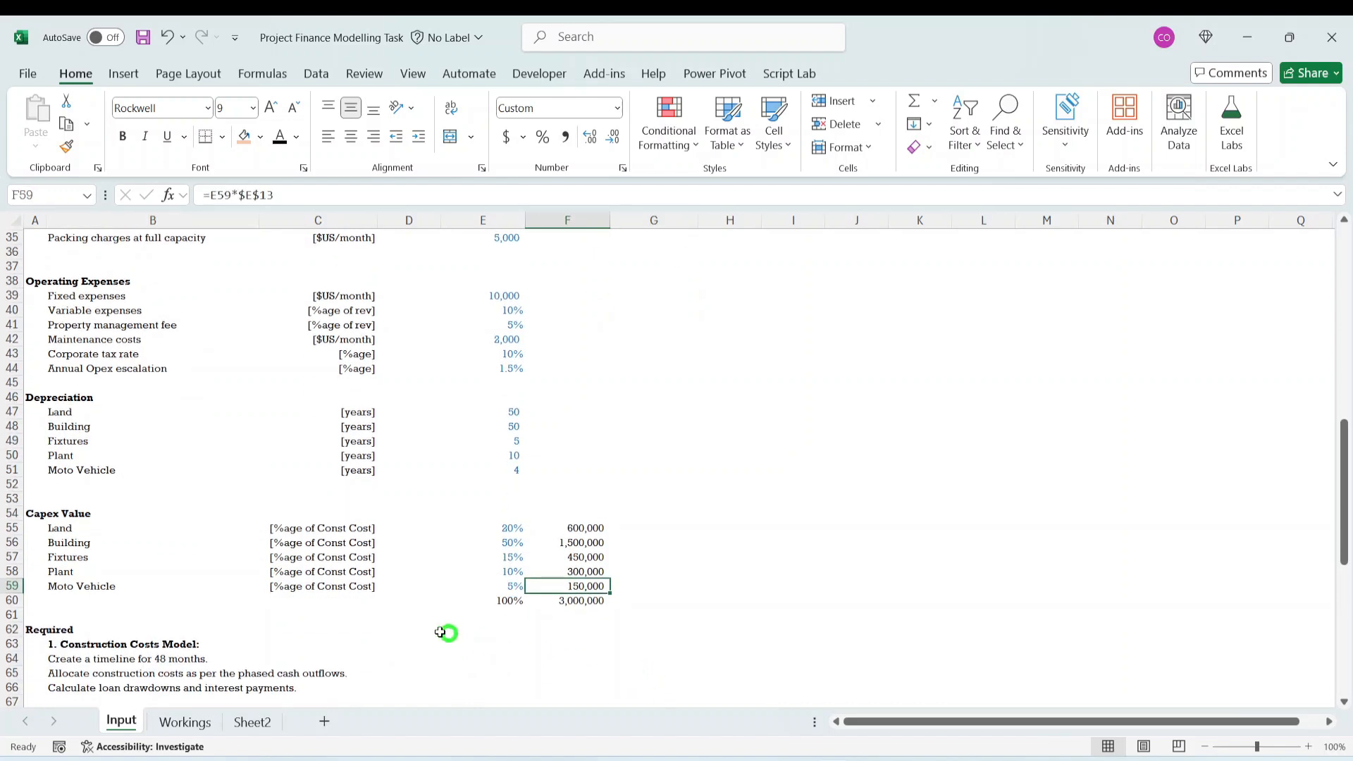
{"action": "left_click", "coordinate": [584, 528]}
{"action": "left_click_drag", "start_coordinate": [584, 528], "coordinate": [582, 580]}
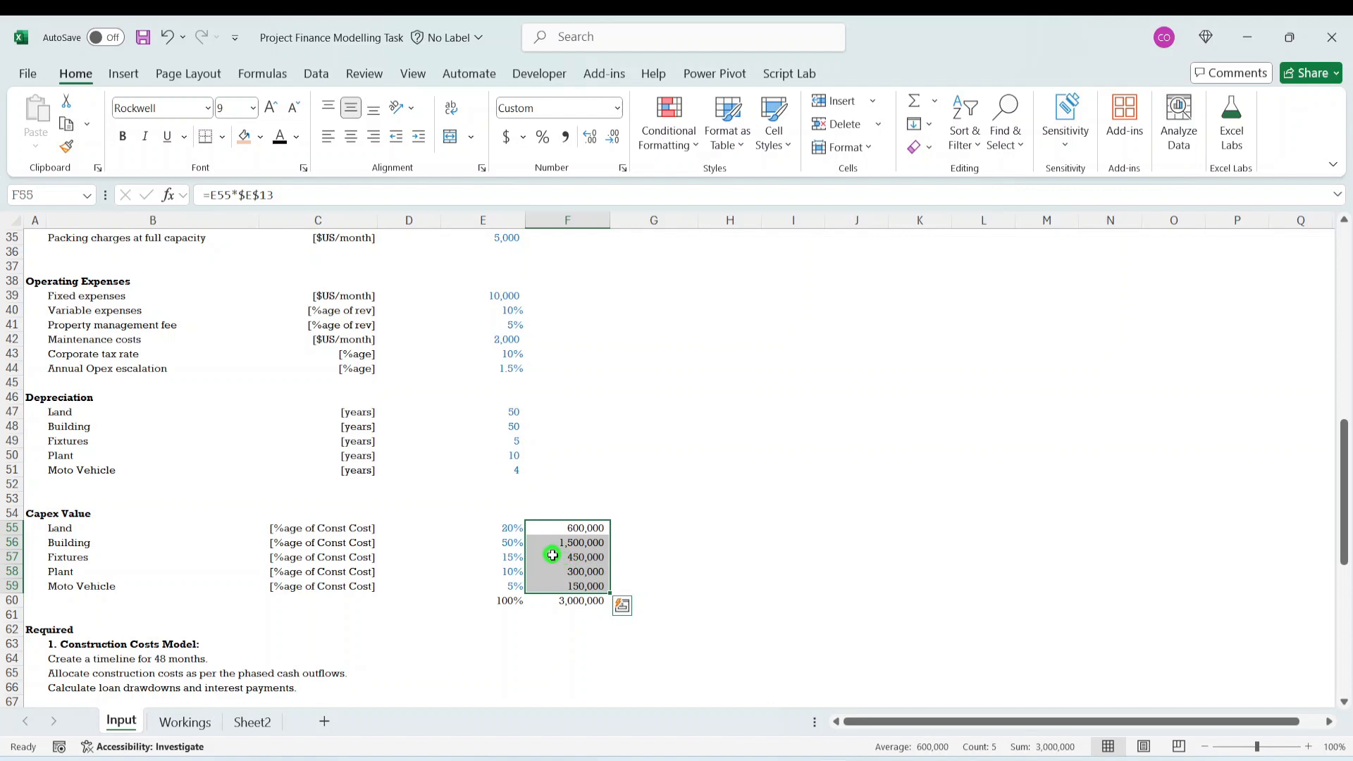
- Check the capex total in F60 against the Construction Cost in E13 and inspect the allocation percentages in E55:E59
{"action": "left_click", "coordinate": [575, 587]}
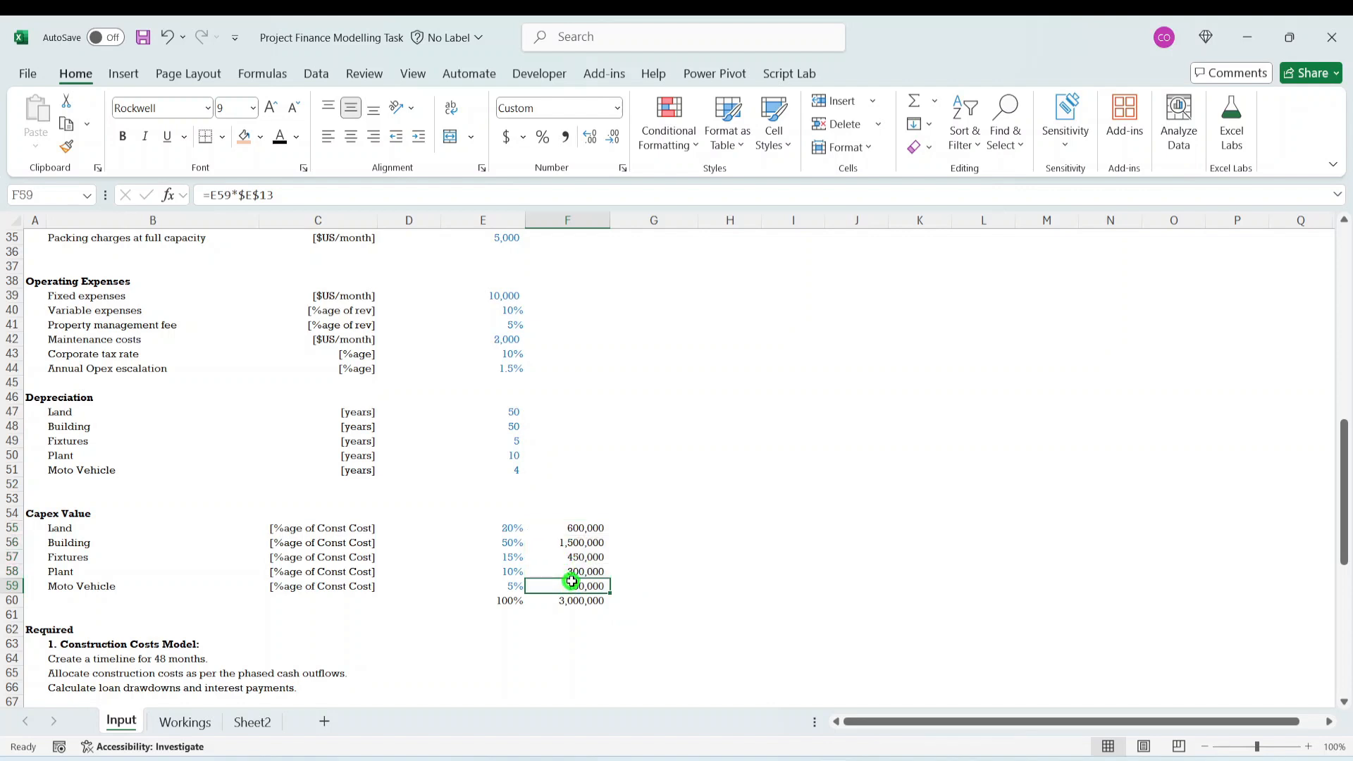
{"action": "left_click", "coordinate": [574, 600]}
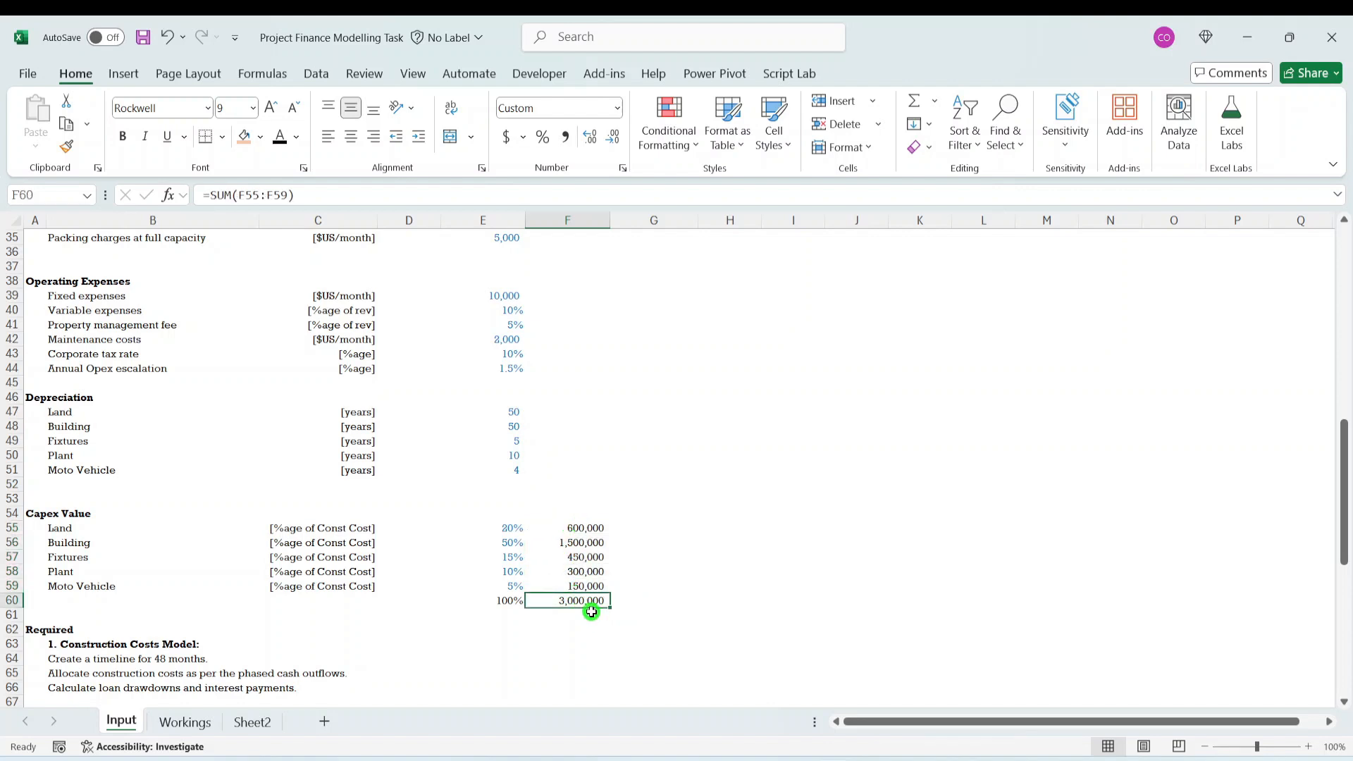
{"action": "scroll", "coordinate": [562, 489], "scroll_direction": "up", "scroll_amount": 10}
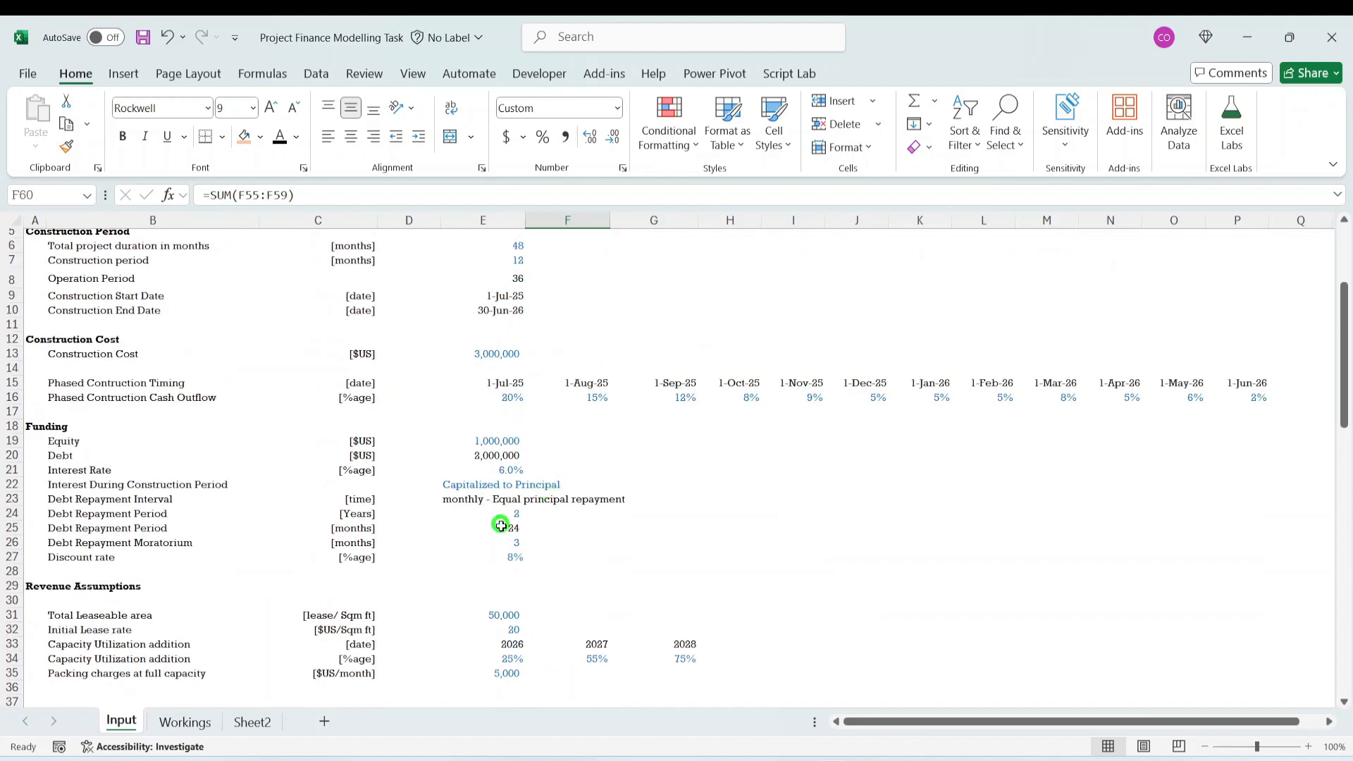
{"action": "left_click", "coordinate": [497, 354]}
{"action": "scroll", "coordinate": [726, 601], "scroll_direction": "down", "scroll_amount": 6}
{"action": "scroll", "coordinate": [726, 601], "scroll_direction": "down", "scroll_amount": 6}
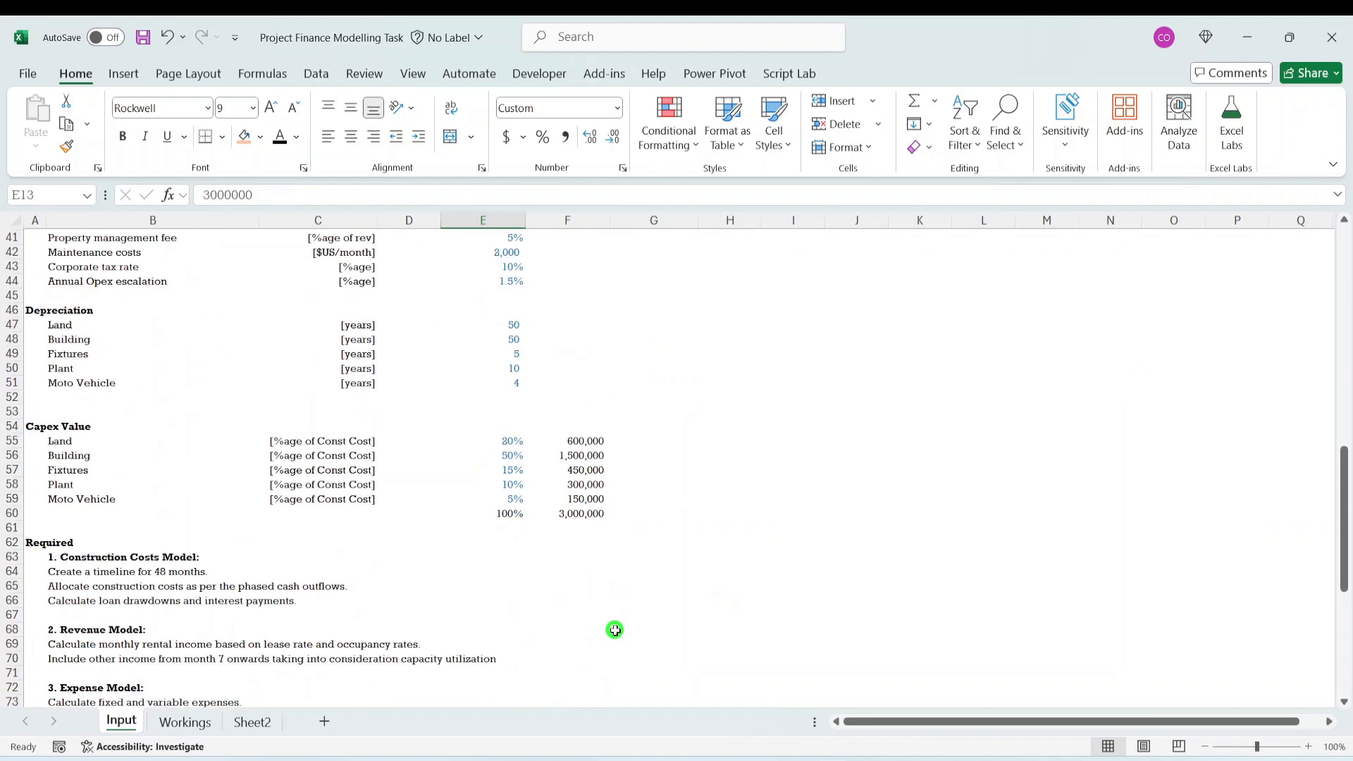
{"action": "left_click", "coordinate": [517, 530]}
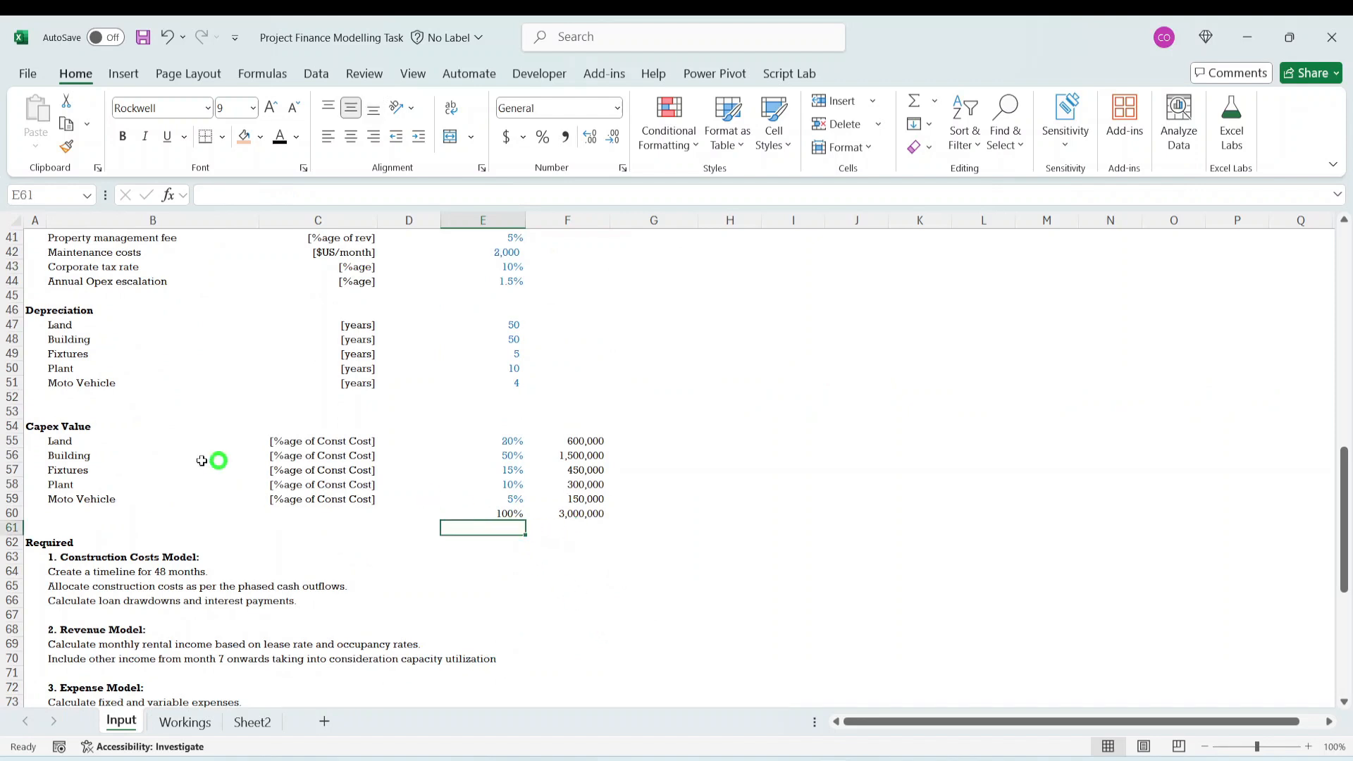
{"action": "left_click_drag", "start_coordinate": [506, 444], "coordinate": [512, 494]}
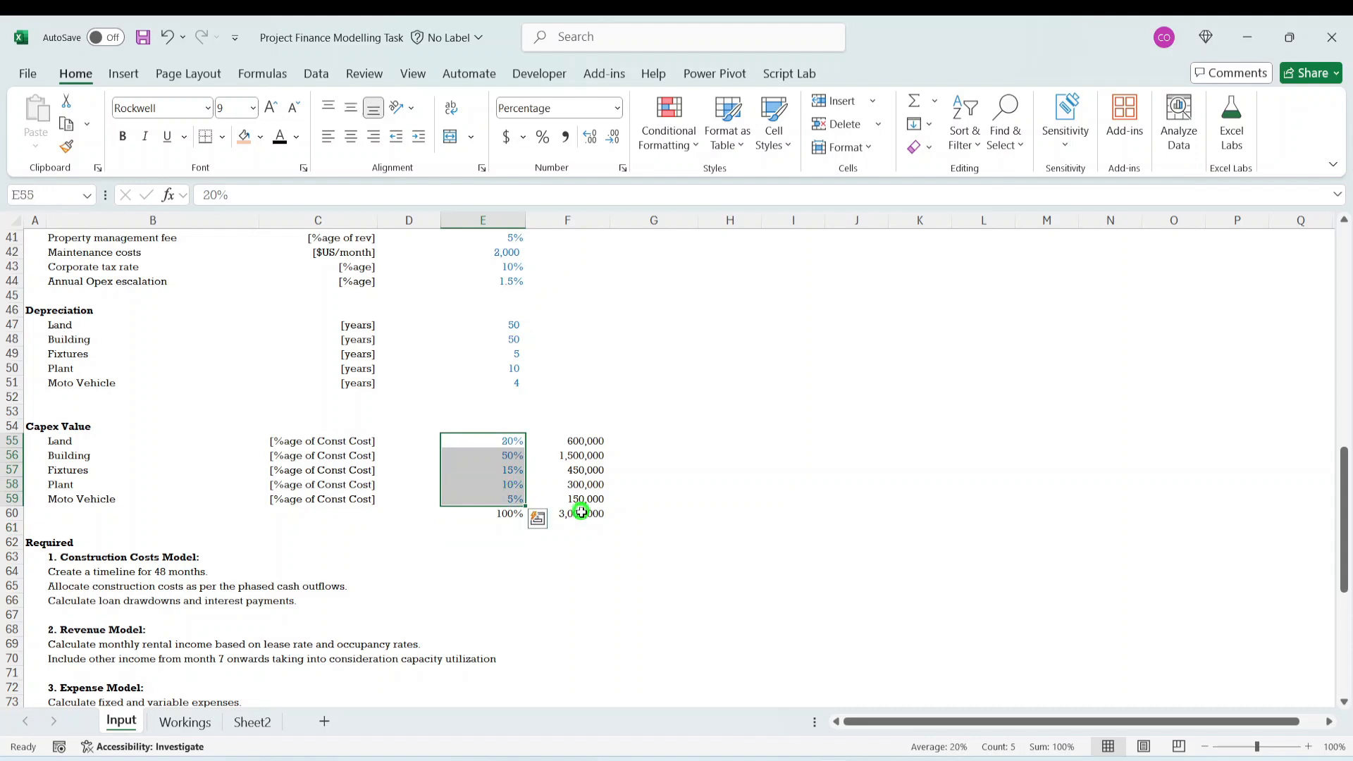
- Trace the Land capex formula in F55 of the Input sheet to its allocation percentage and the Construction Cost in E13
{"action": "left_click", "coordinate": [574, 514]}
{"action": "left_click_drag", "start_coordinate": [589, 438], "coordinate": [592, 499]}
{"action": "left_click", "coordinate": [586, 444]}
{"action": "left_click", "coordinate": [225, 186]}
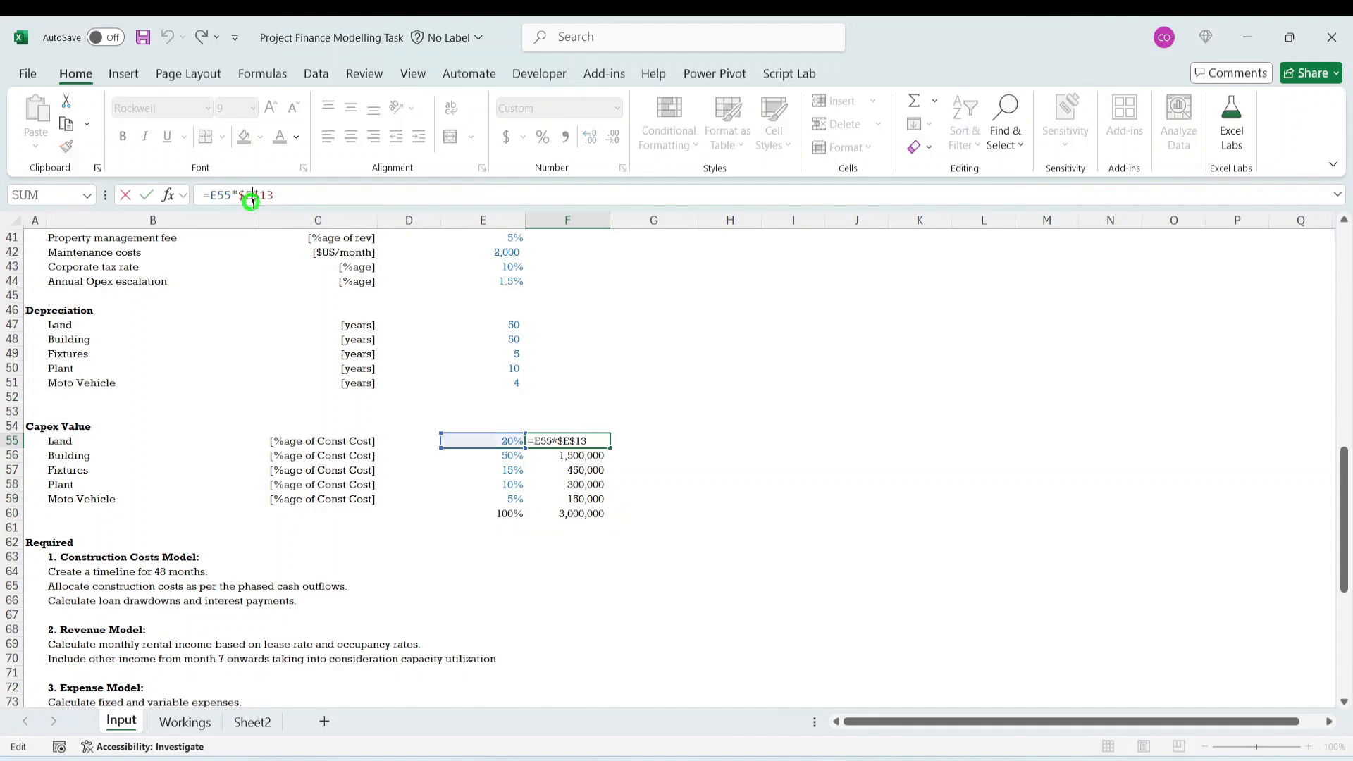
{"action": "scroll", "coordinate": [625, 466], "scroll_direction": "up", "scroll_amount": 6}
{"action": "scroll", "coordinate": [625, 466], "scroll_direction": "up", "scroll_amount": 8}
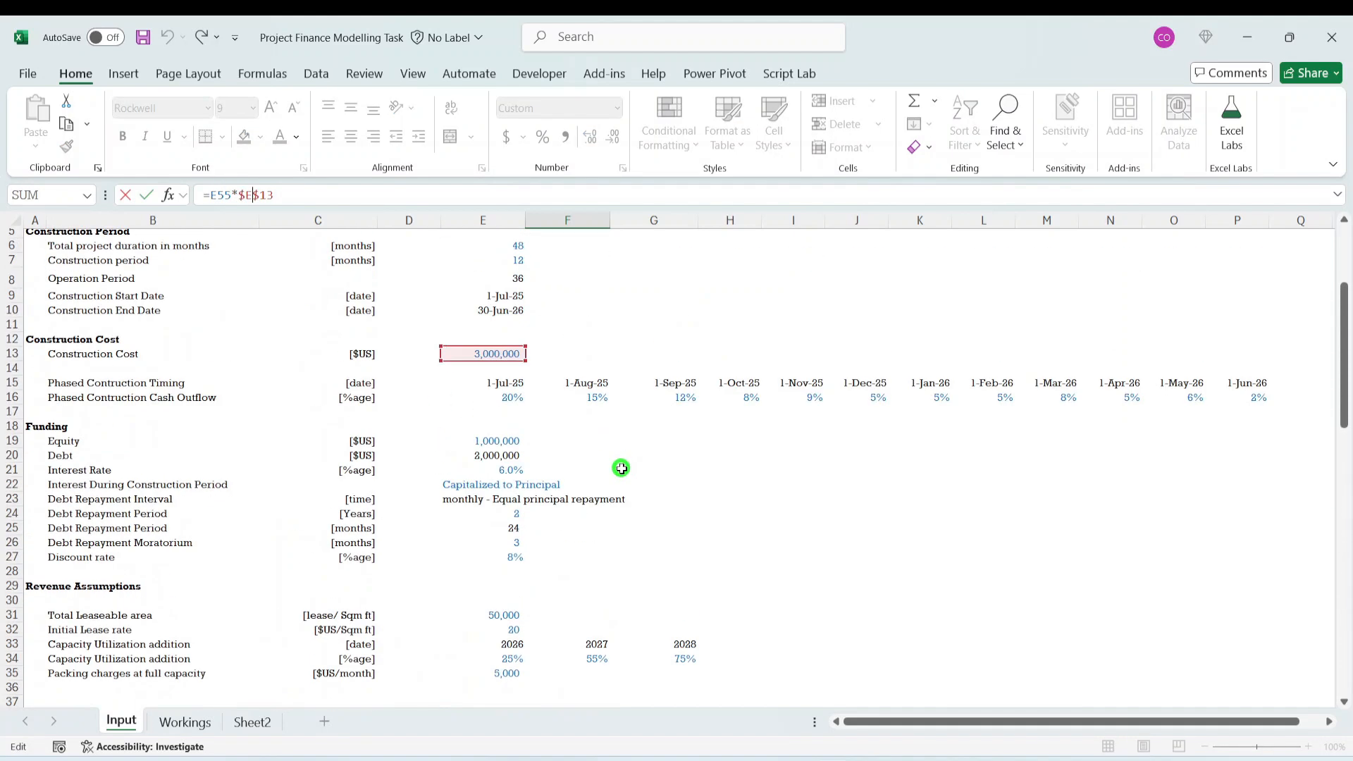
{"action": "scroll", "coordinate": [689, 564], "scroll_direction": "down", "scroll_amount": 12}
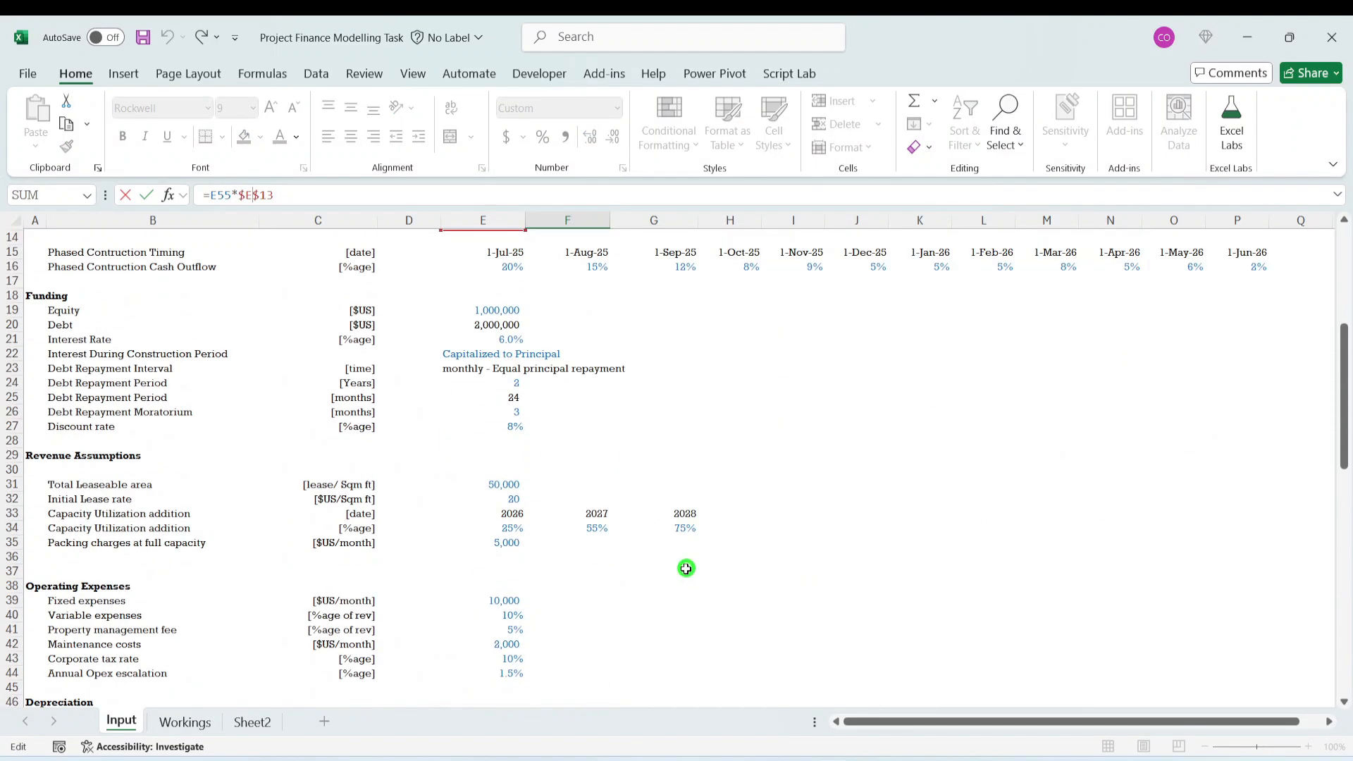
{"action": "key", "text": "Return"}
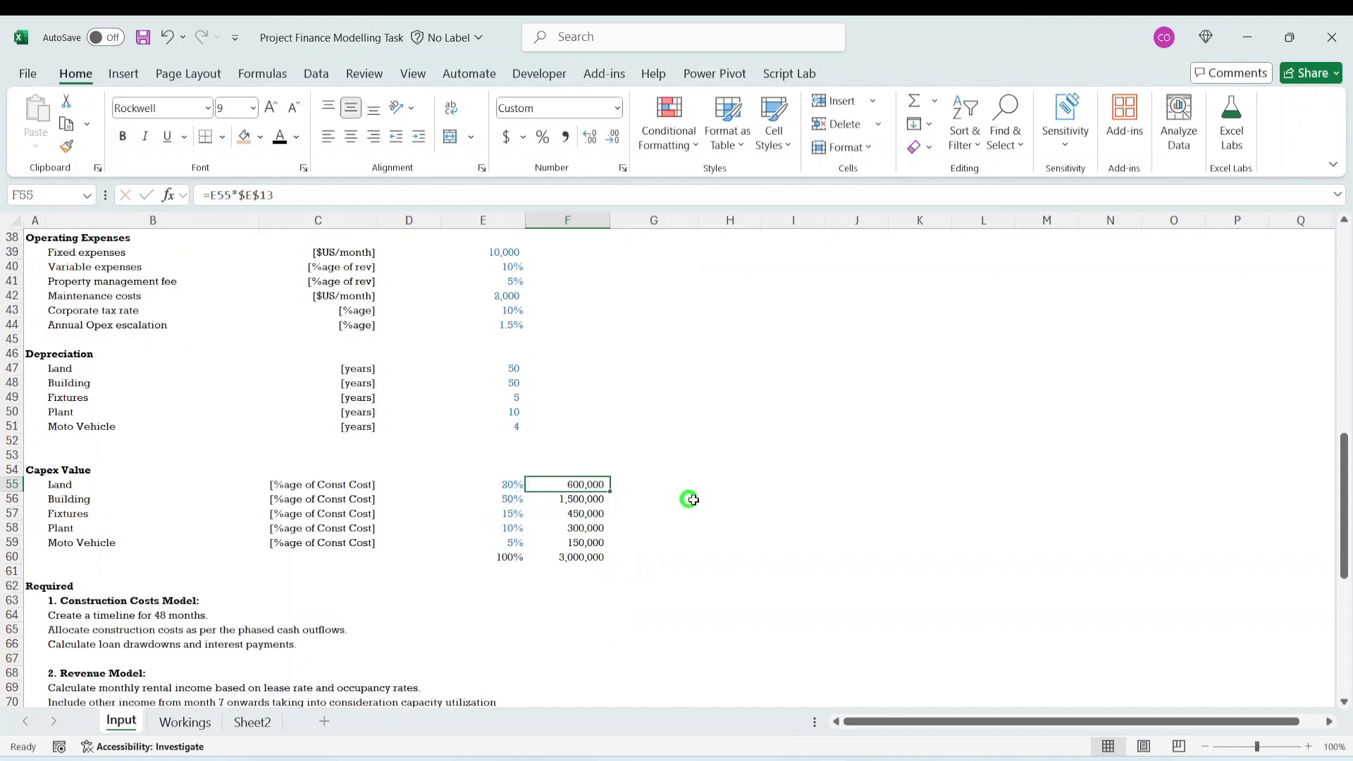
{"action": "left_click", "coordinate": [689, 499]}
{"action": "left_click_drag", "start_coordinate": [583, 485], "coordinate": [594, 562]}
{"action": "left_click_drag", "start_coordinate": [581, 478], "coordinate": [582, 464]}
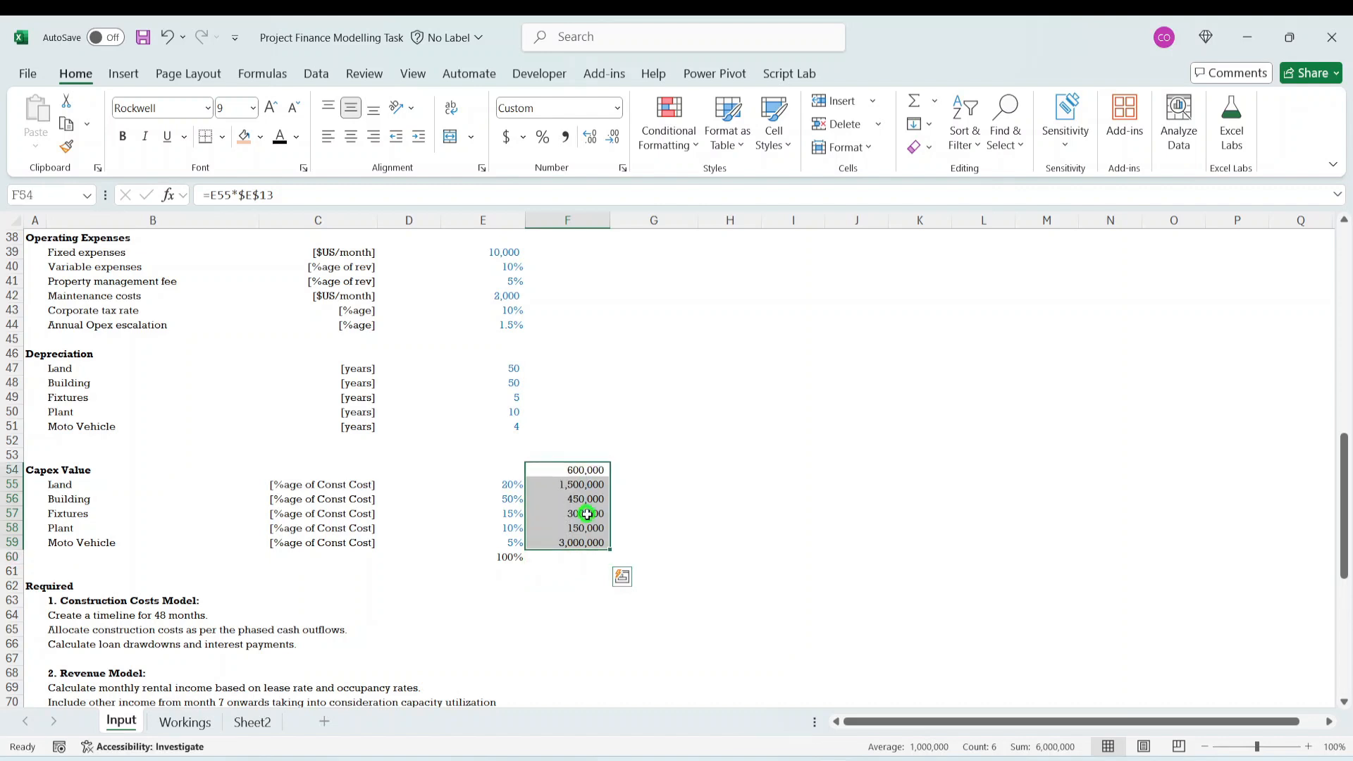
{"action": "left_click", "coordinate": [583, 513]}
{"action": "key", "text": "ctrl+z"}
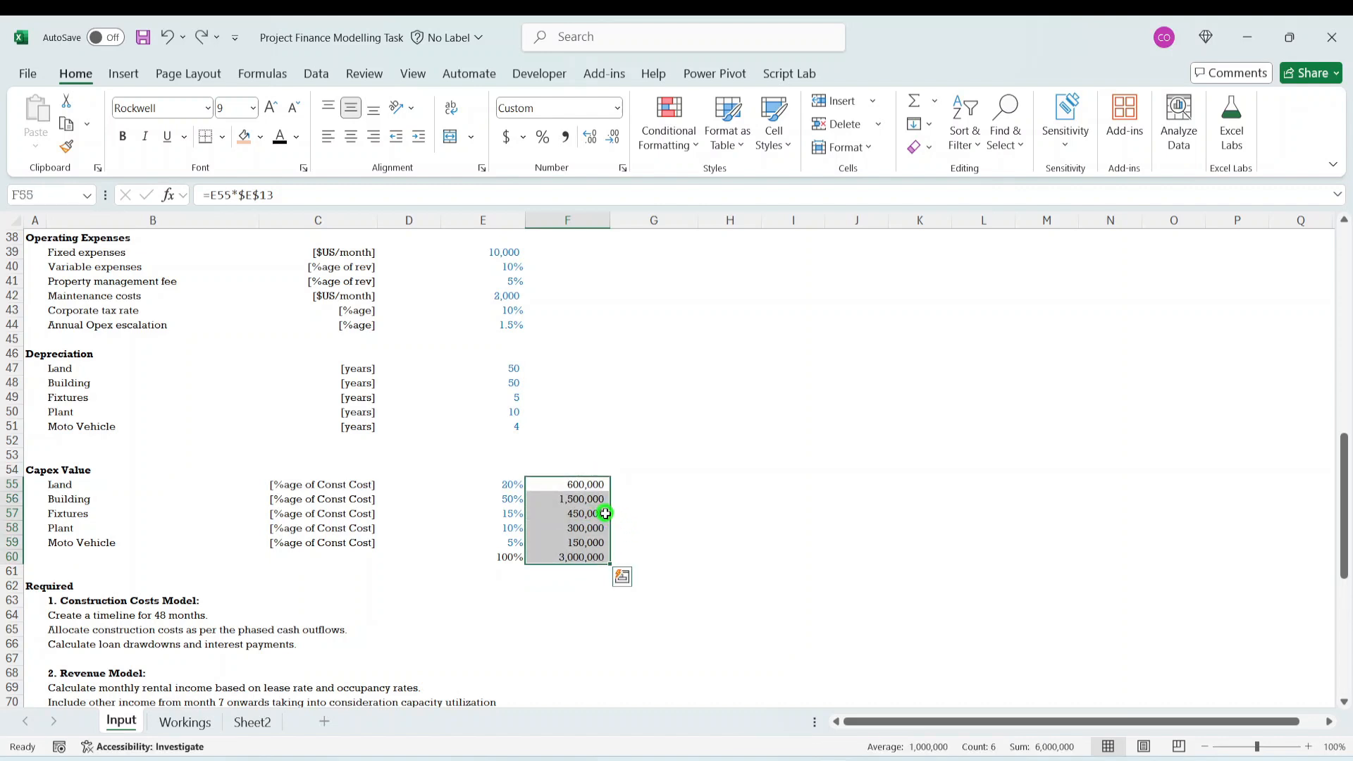
{"action": "left_click", "coordinate": [537, 646]}
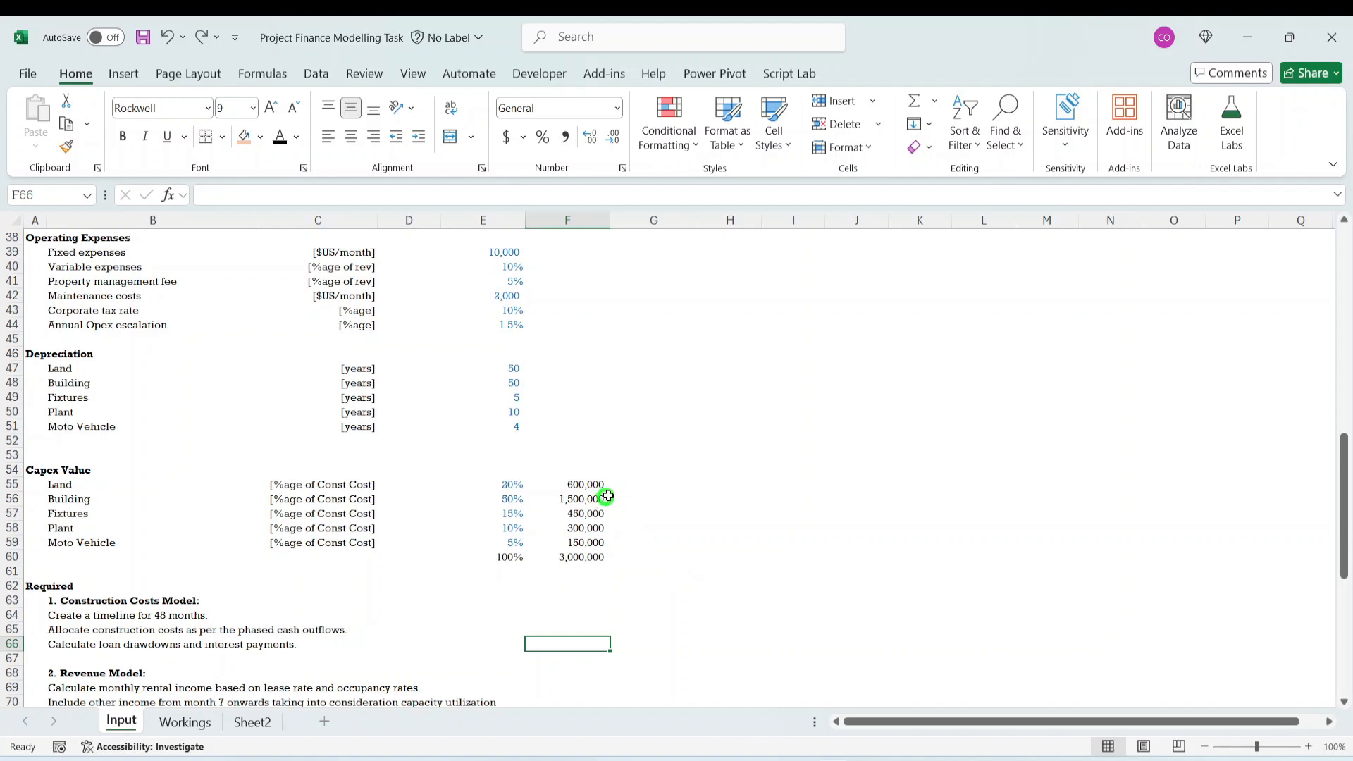
- Enter the heading "Land" in C105 of the Workings sheet and the label "Capex cost" in D106
{"action": "left_click", "coordinate": [519, 367]}
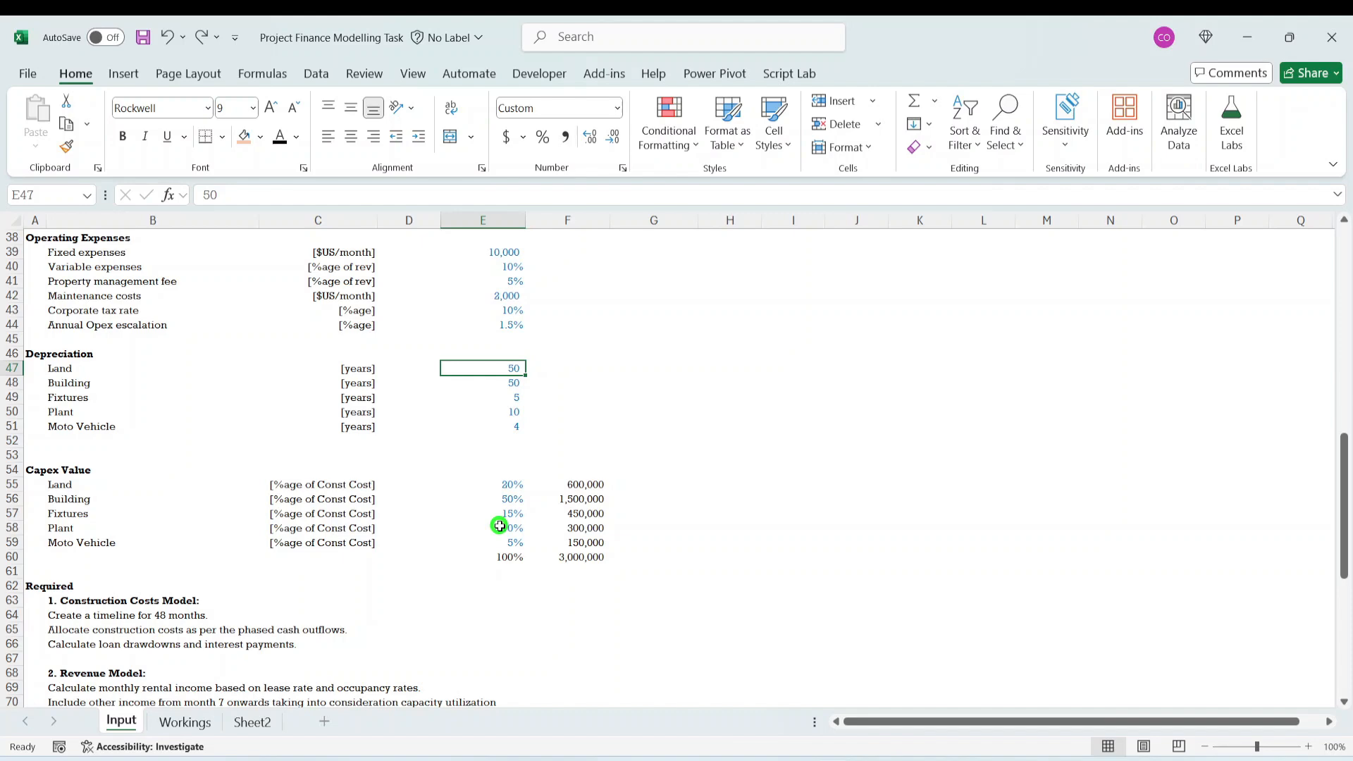
{"action": "left_click", "coordinate": [197, 726]}
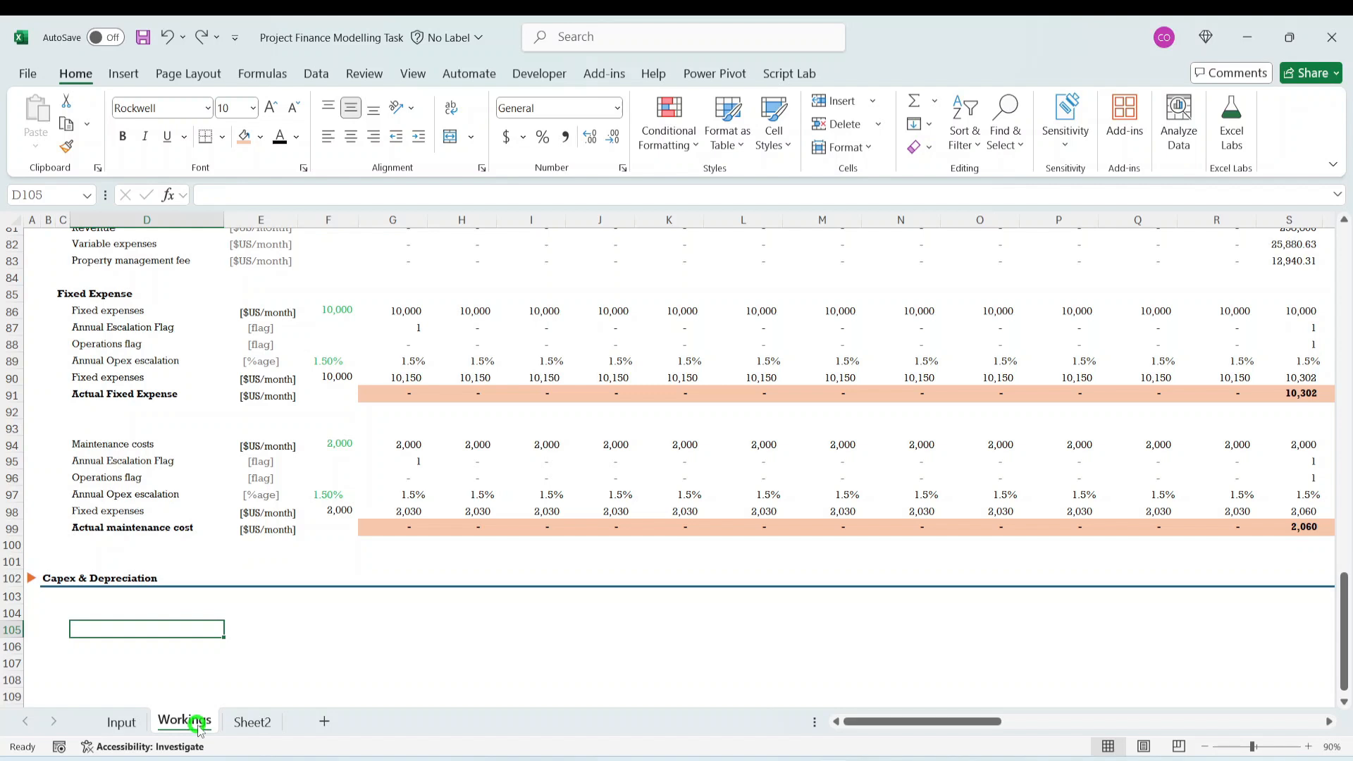
{"action": "key", "text": "Left"}
{"action": "key", "text": "Left"}
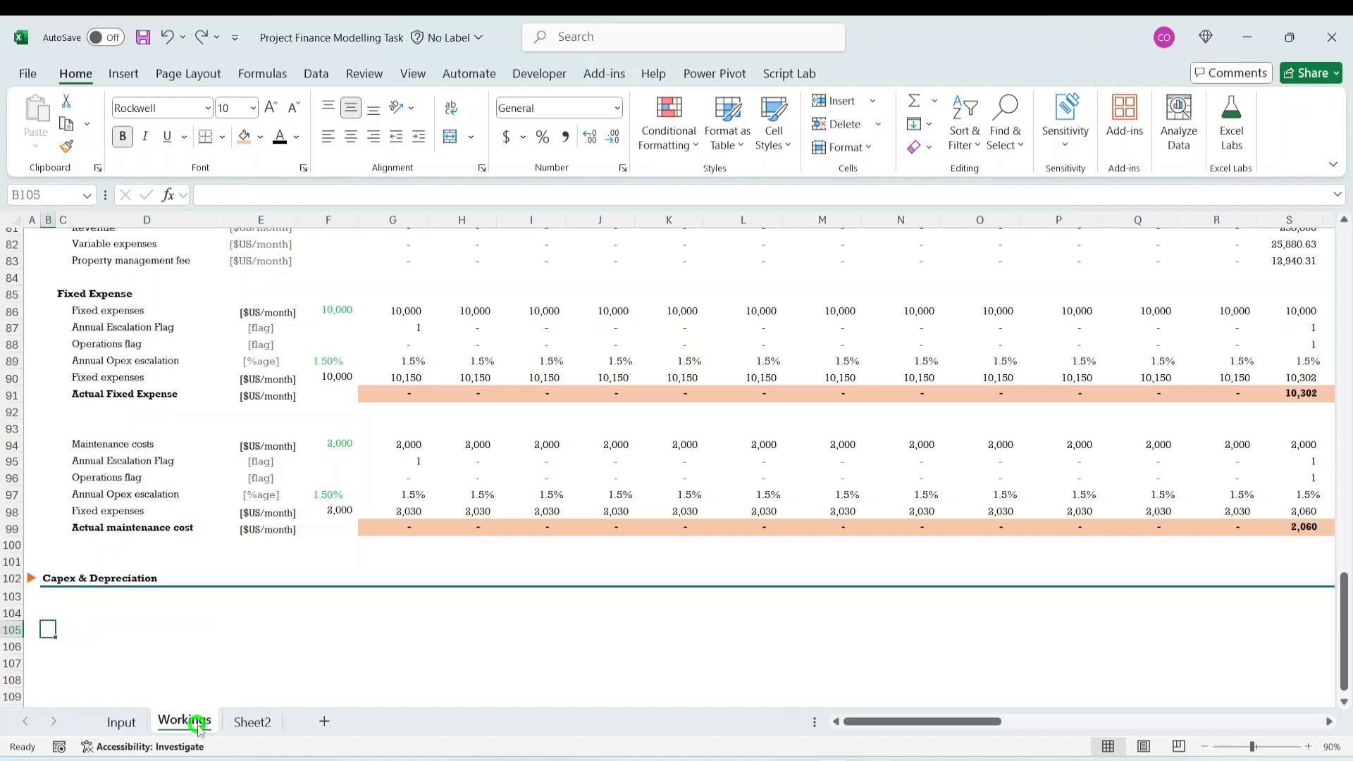
{"action": "key", "text": "Right"}
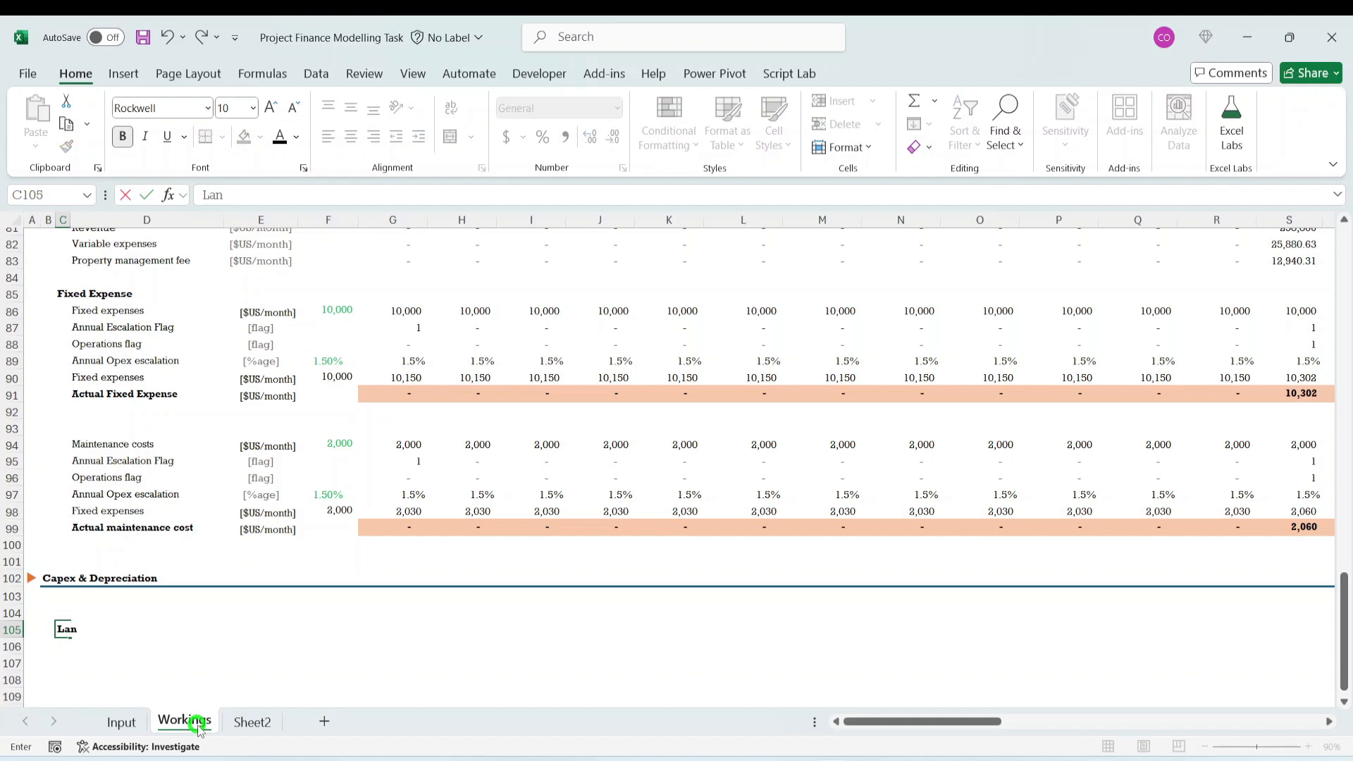
{"action": "key", "text": "Return"}
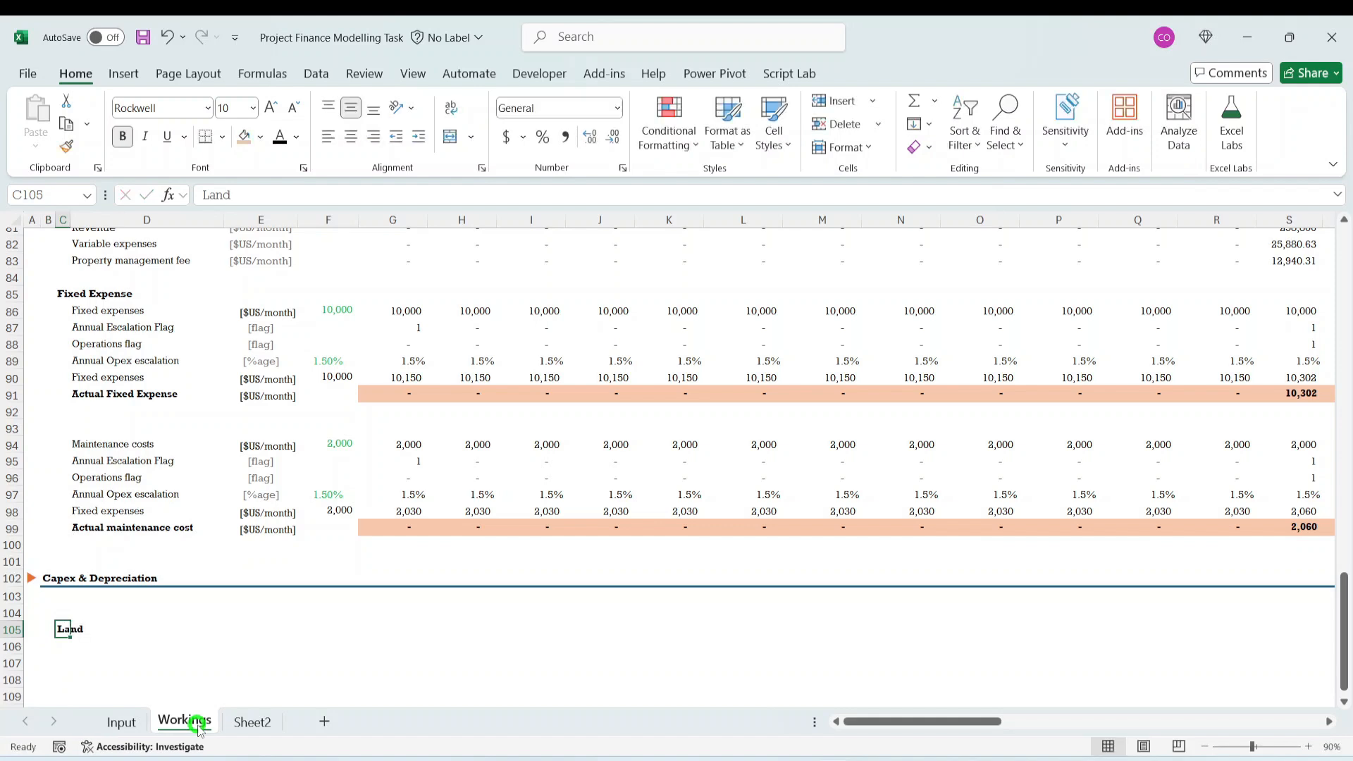
{"action": "key", "text": "Right"}
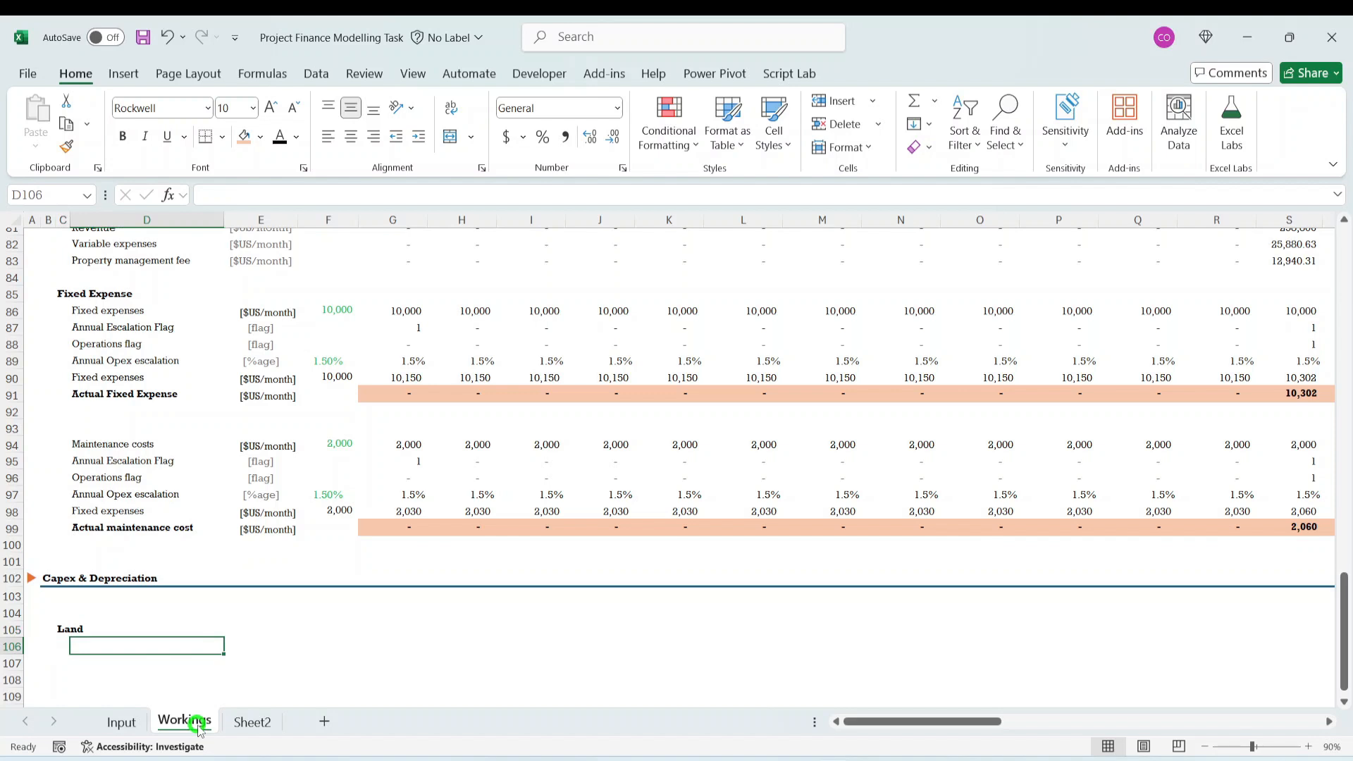
{"action": "type", "text": "Capex cost"}
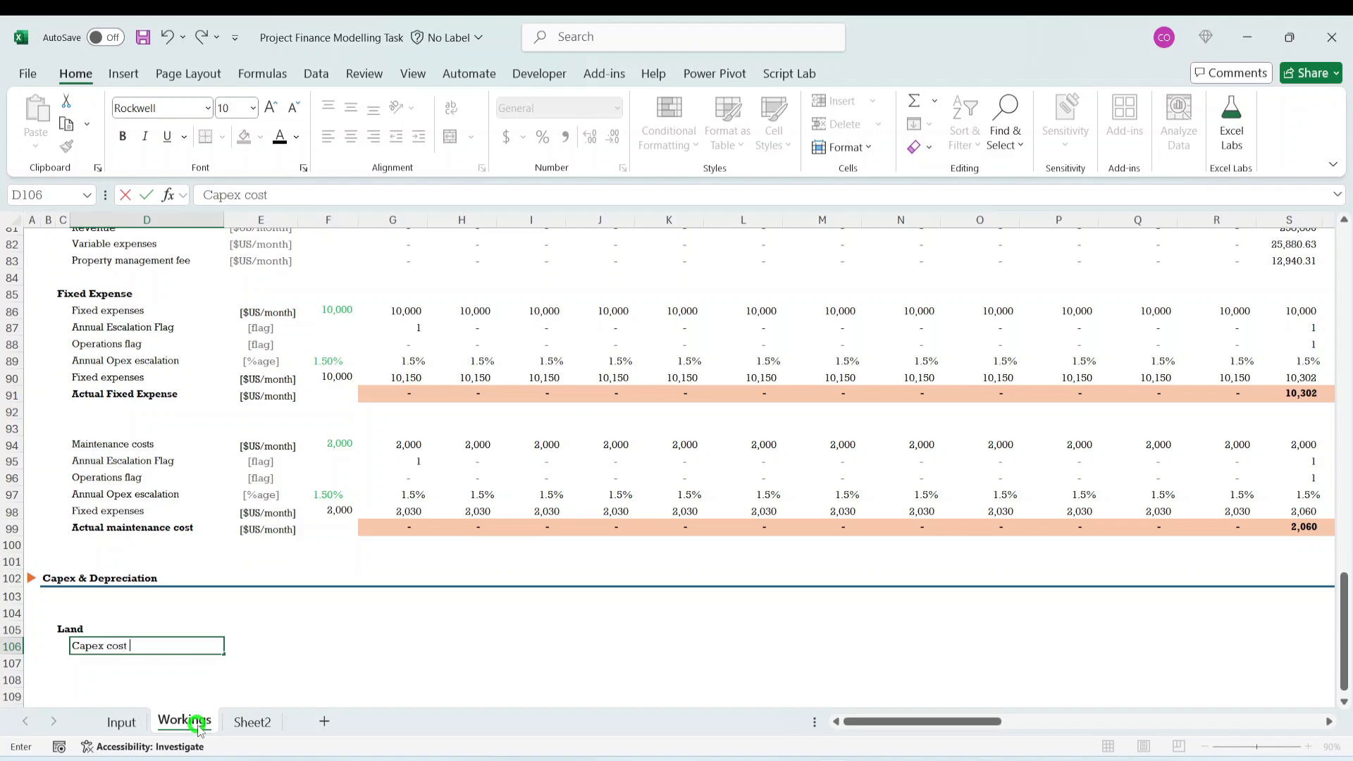
{"action": "key", "text": "Tab"}
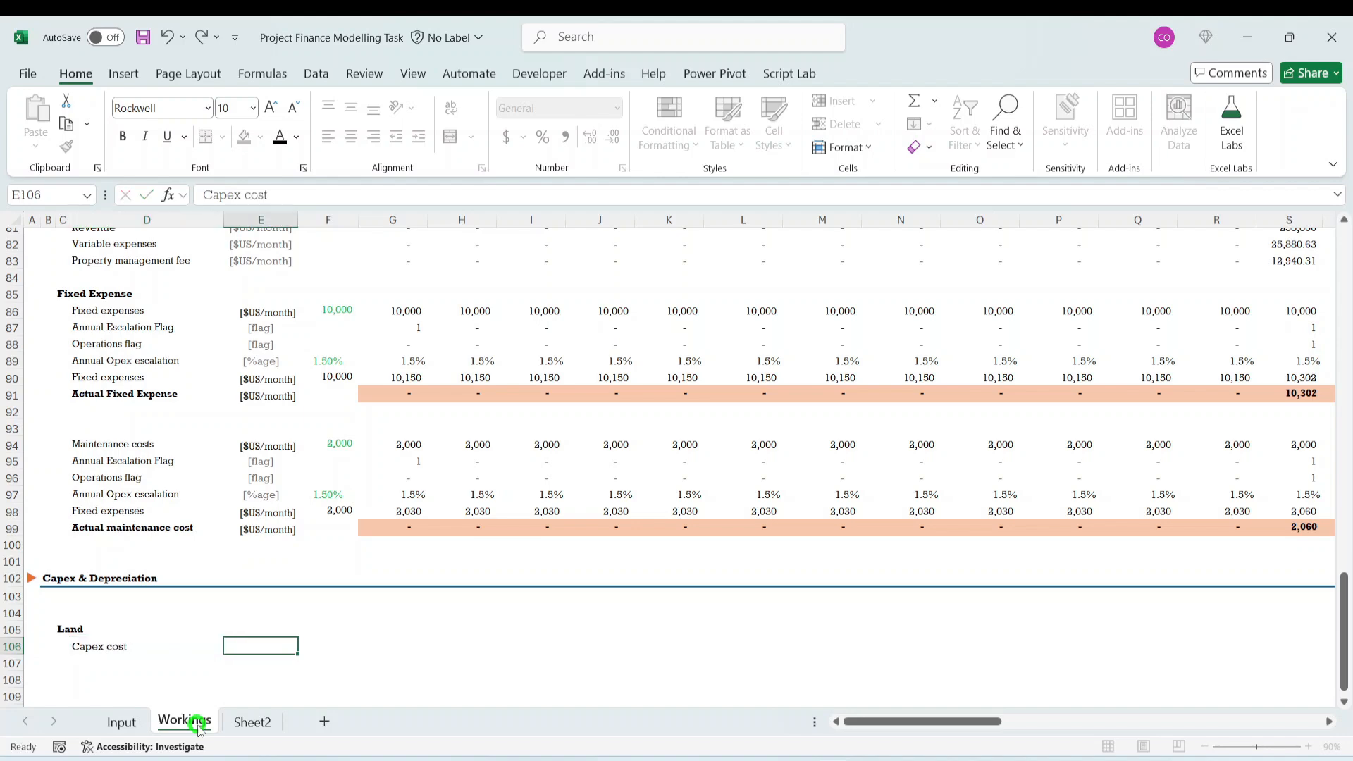
- Copy the [$US/month] unit label from E90 into E106 beside the Land capex cost label
{"action": "key", "text": "Tab"}
{"action": "key", "text": "Up"}
{"action": "key", "text": "Up"}
{"action": "key", "text": "Up"}
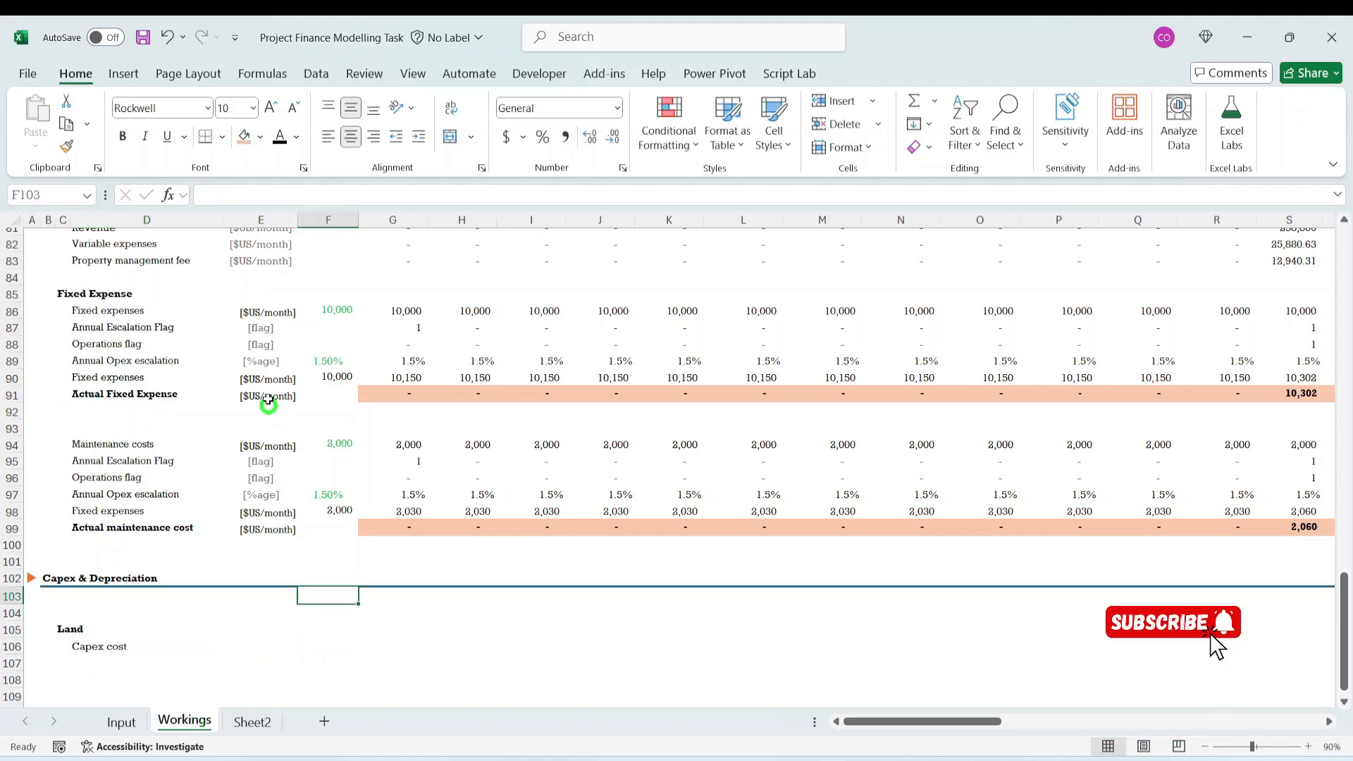
{"action": "scroll", "coordinate": [265, 396], "scroll_direction": "up", "scroll_amount": 2}
{"action": "left_click", "coordinate": [270, 470]}
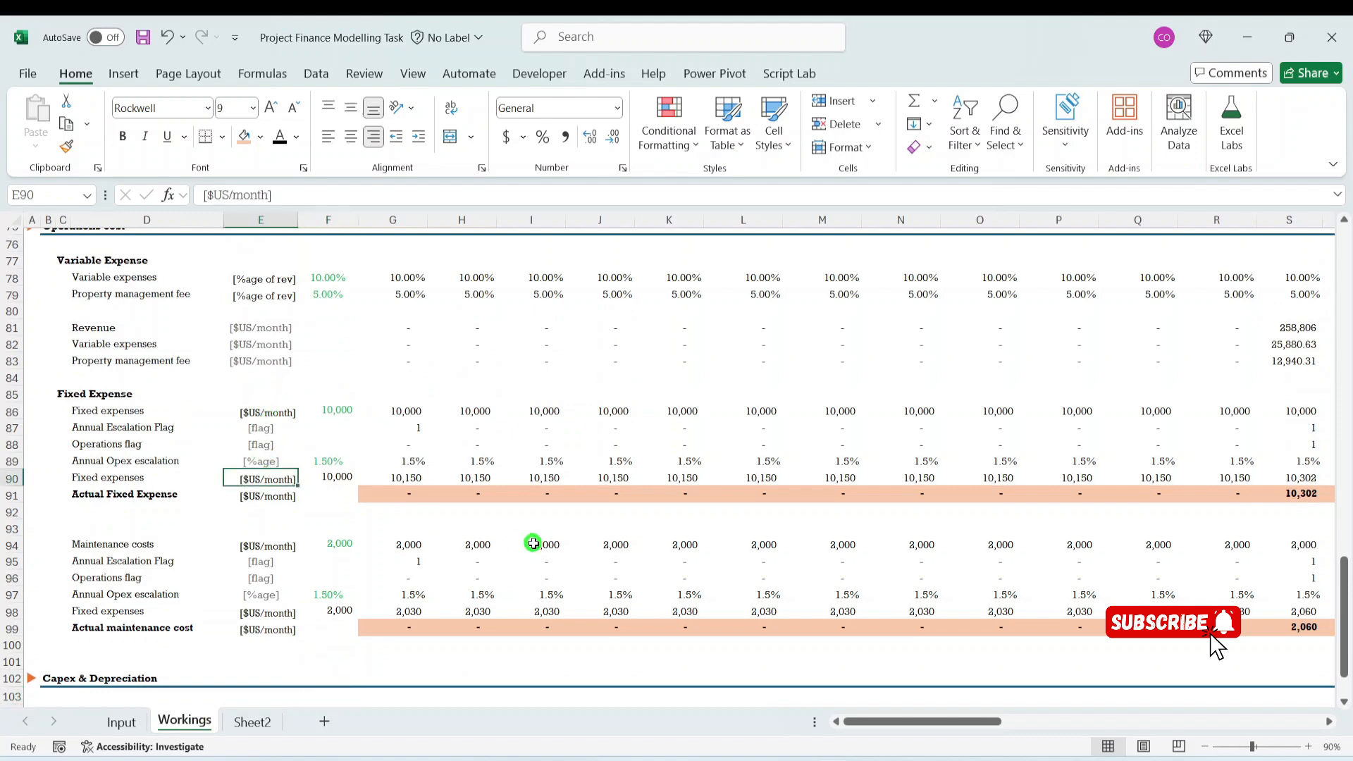
{"action": "key", "text": "ctrl+c"}
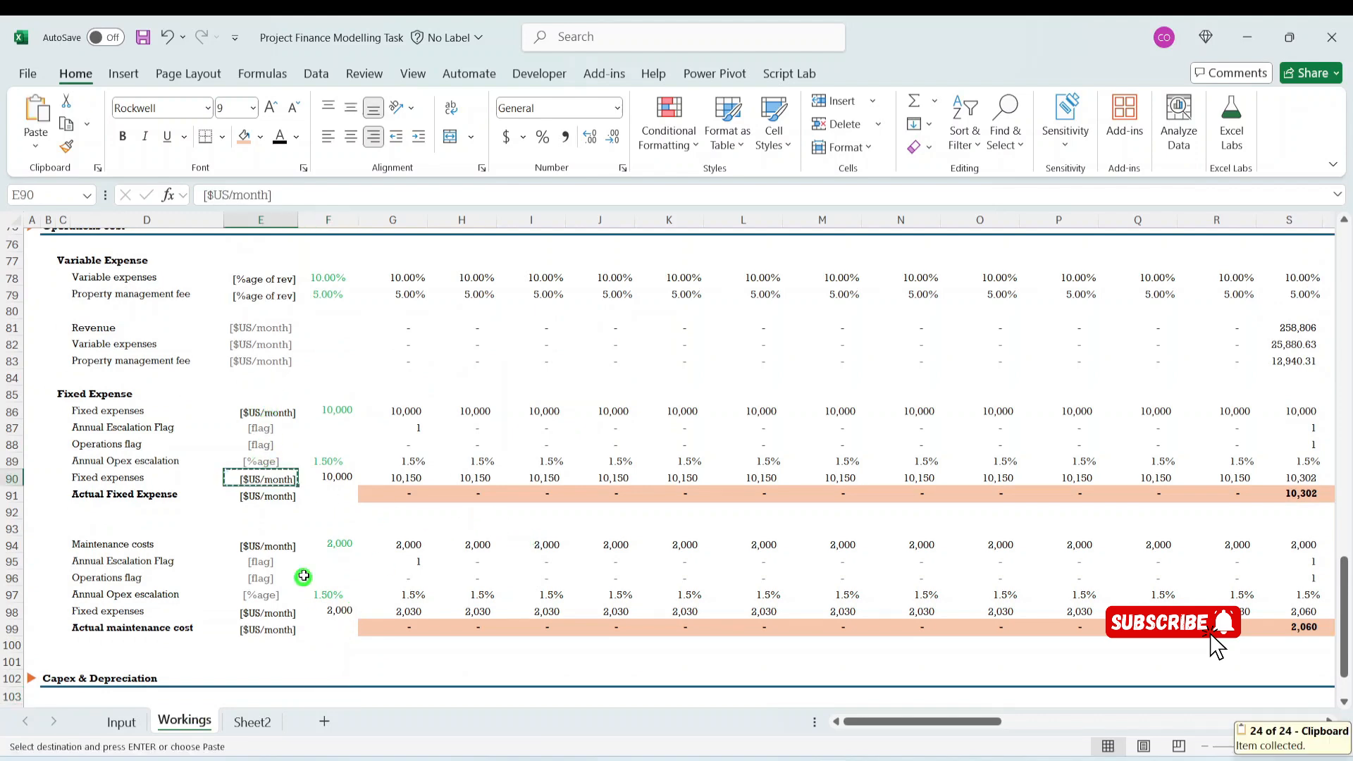
{"action": "scroll", "coordinate": [282, 564], "scroll_direction": "down", "scroll_amount": 4}
{"action": "left_click", "coordinate": [251, 552]}
{"action": "left_click", "coordinate": [249, 536]}
{"action": "left_click", "coordinate": [251, 547]}
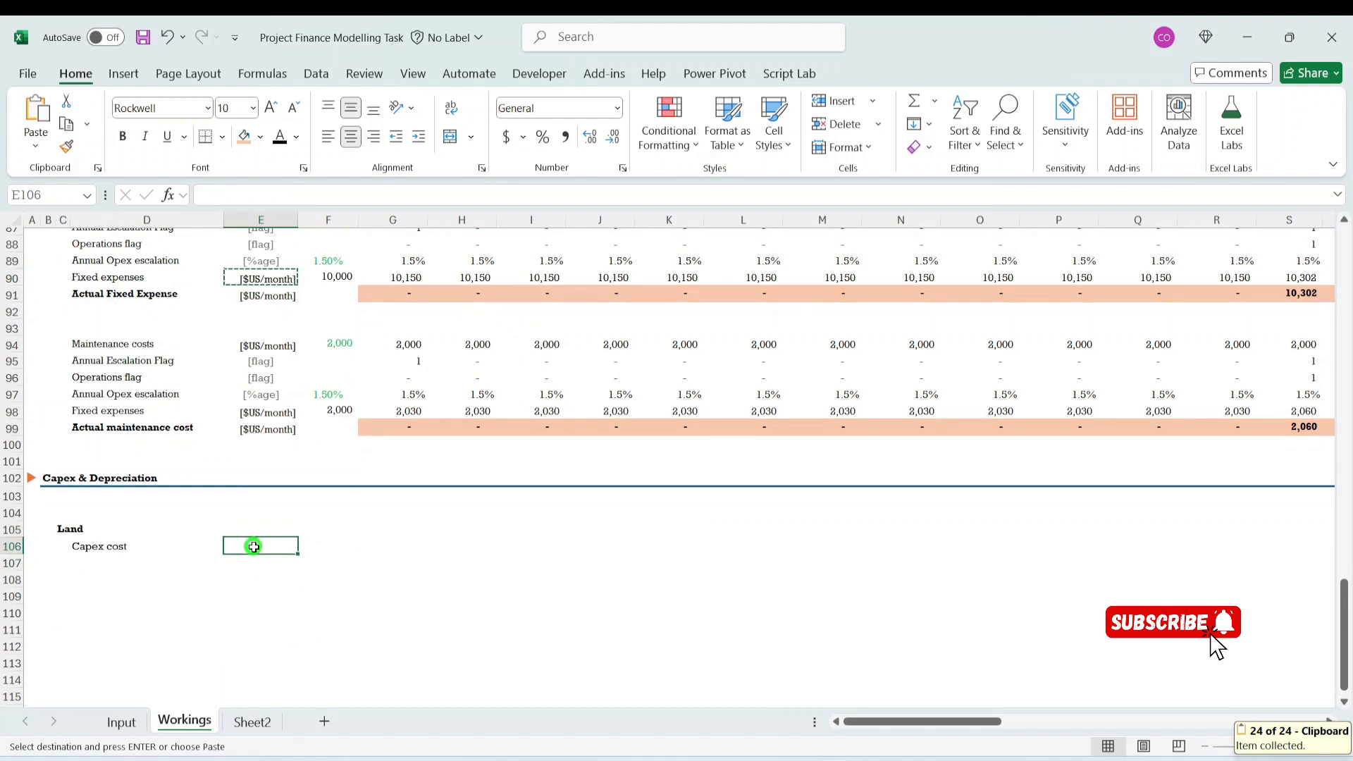
{"action": "key", "text": "ctrl+v"}
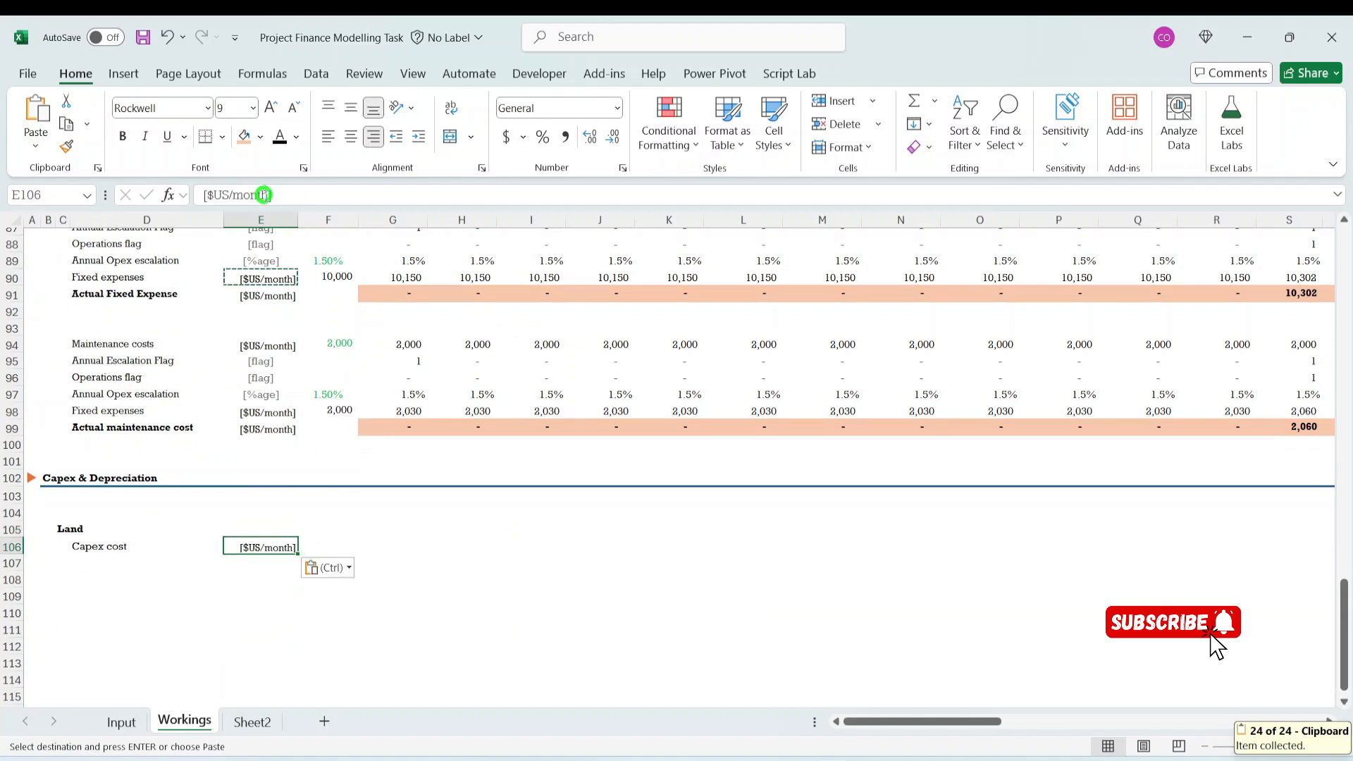
- Shorten the unit label in E106 to [$US]
{"action": "left_click", "coordinate": [643, 191]}
{"action": "key", "text": "BackSpace"}
{"action": "key", "text": "BackSpace"}
{"action": "key", "text": "BackSpace"}
{"action": "key", "text": "BackSpace"}
{"action": "key", "text": "BackSpace"}
{"action": "key", "text": "BackSpace"}
{"action": "key", "text": "BackSpace"}
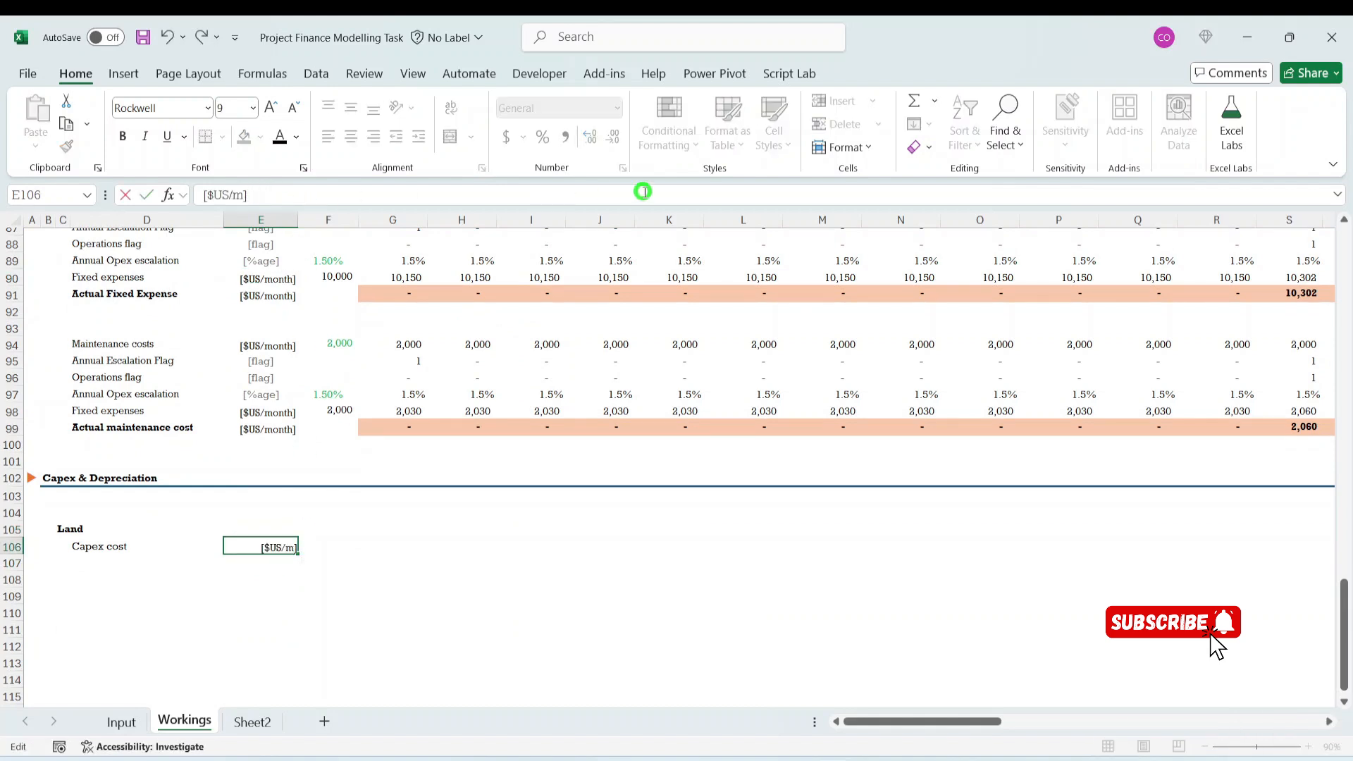
{"action": "type", "text": "]"}
{"action": "key", "text": "ctrl+Return"}
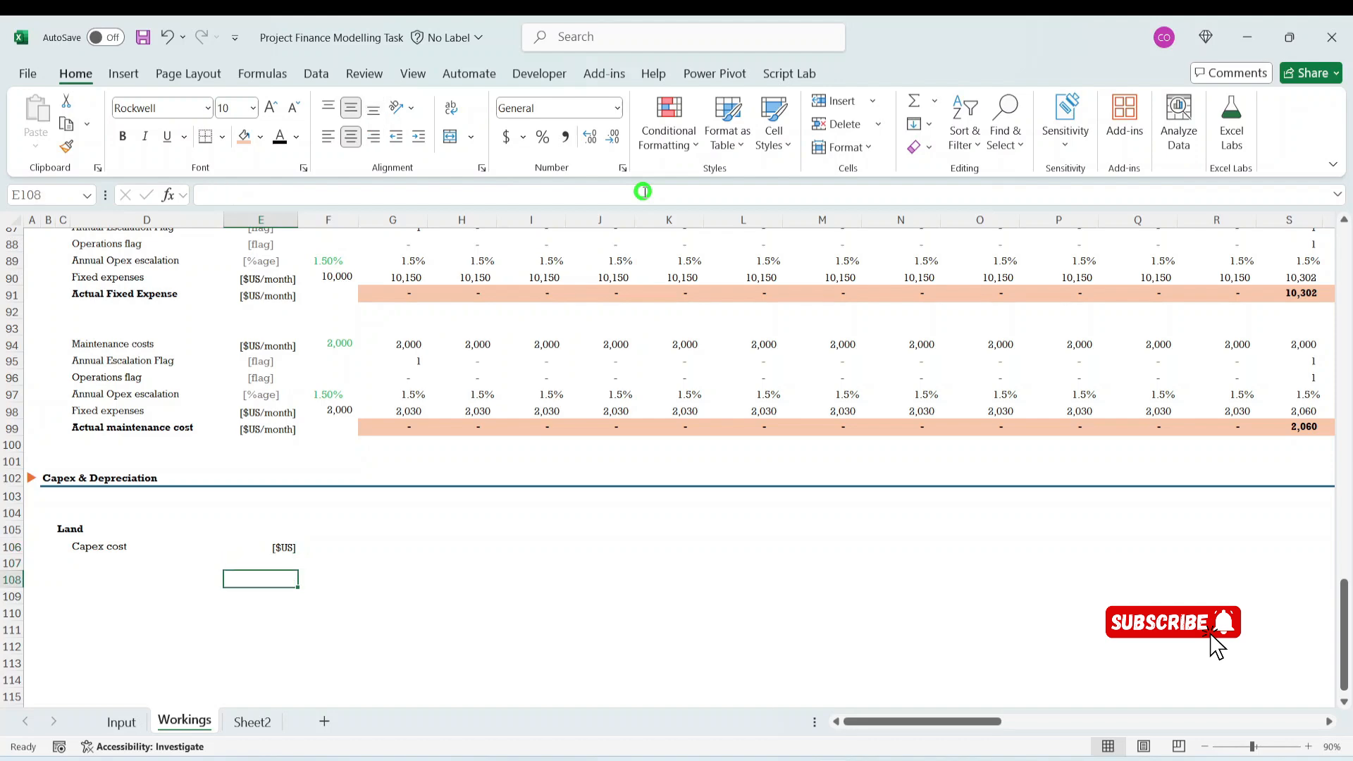
- Link F106 to the Land capex amount on the Input sheet with the formula =Input!F55
{"action": "key", "text": "Right"}
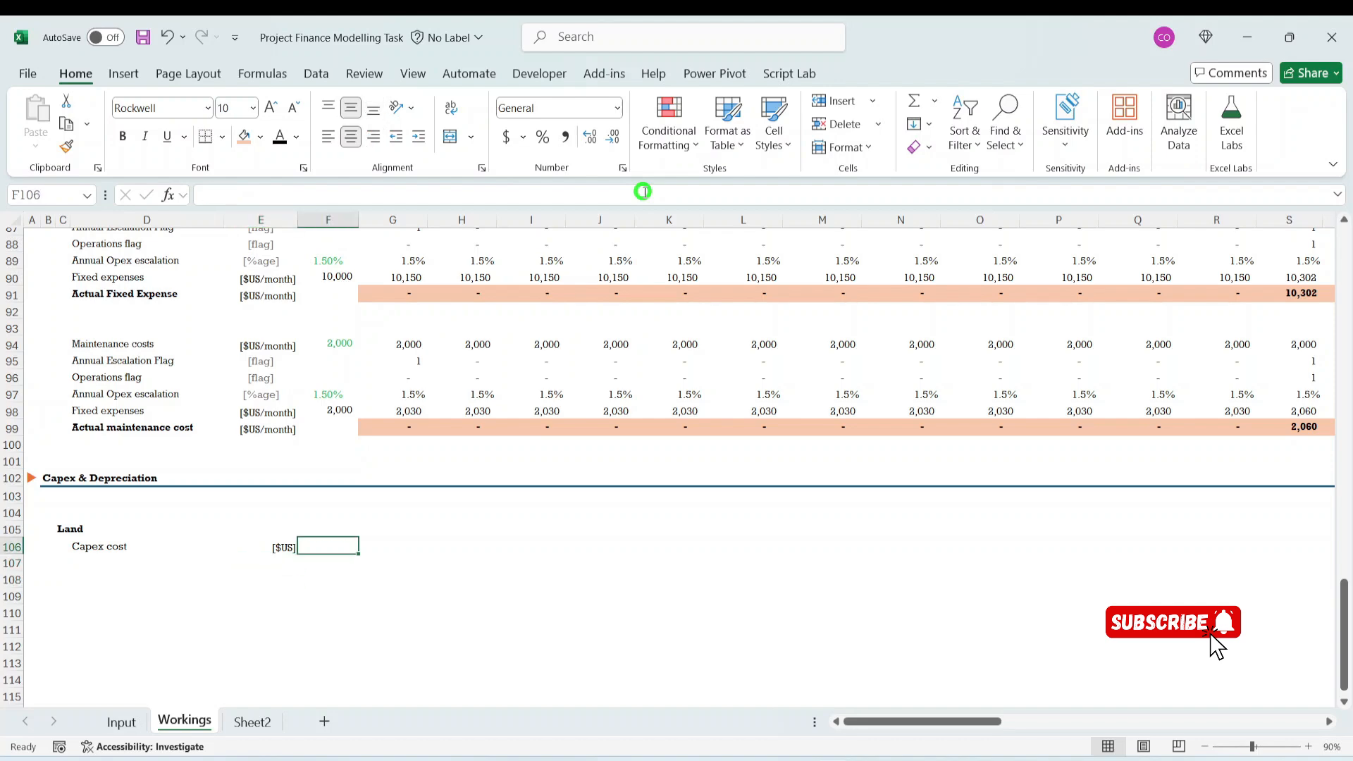
{"action": "type", "text": "="}
{"action": "left_click", "coordinate": [122, 722]}
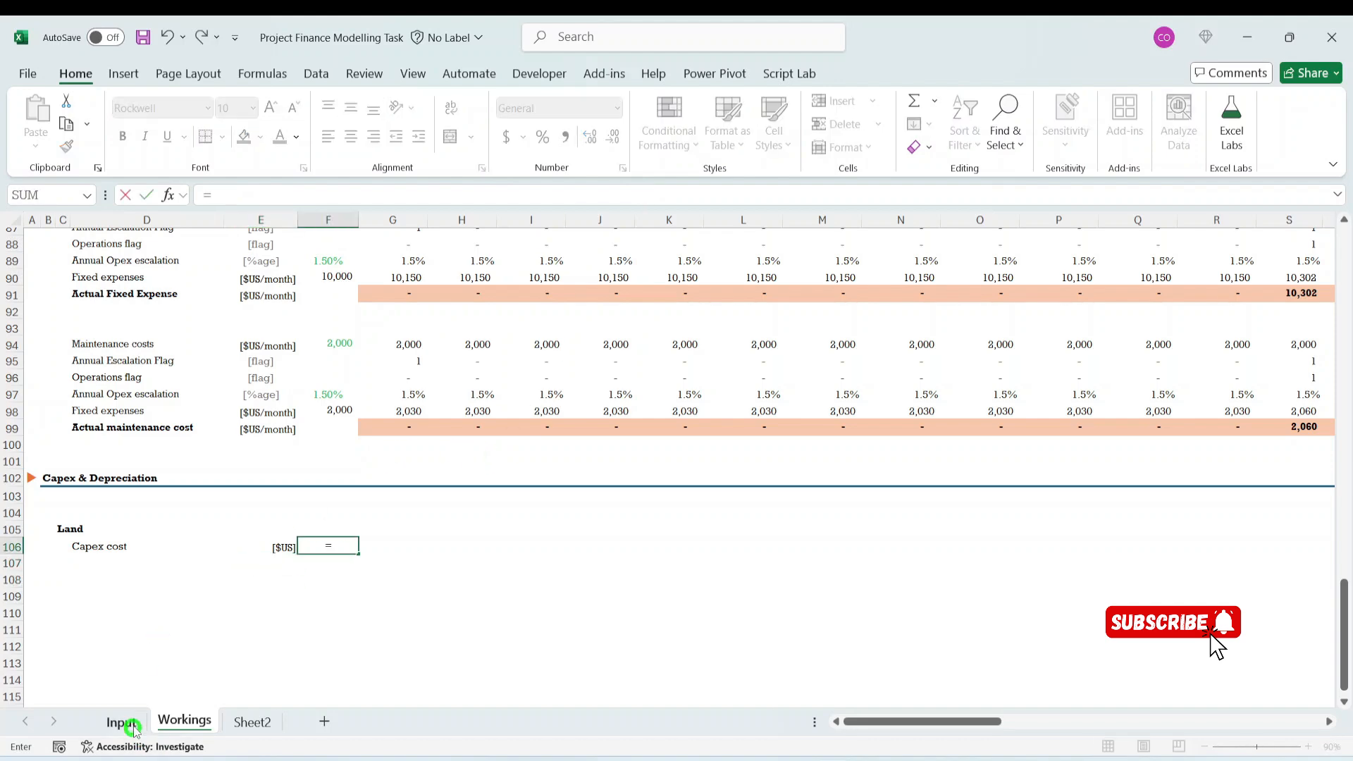
{"action": "left_click", "coordinate": [584, 500]}
{"action": "key", "text": "Return"}
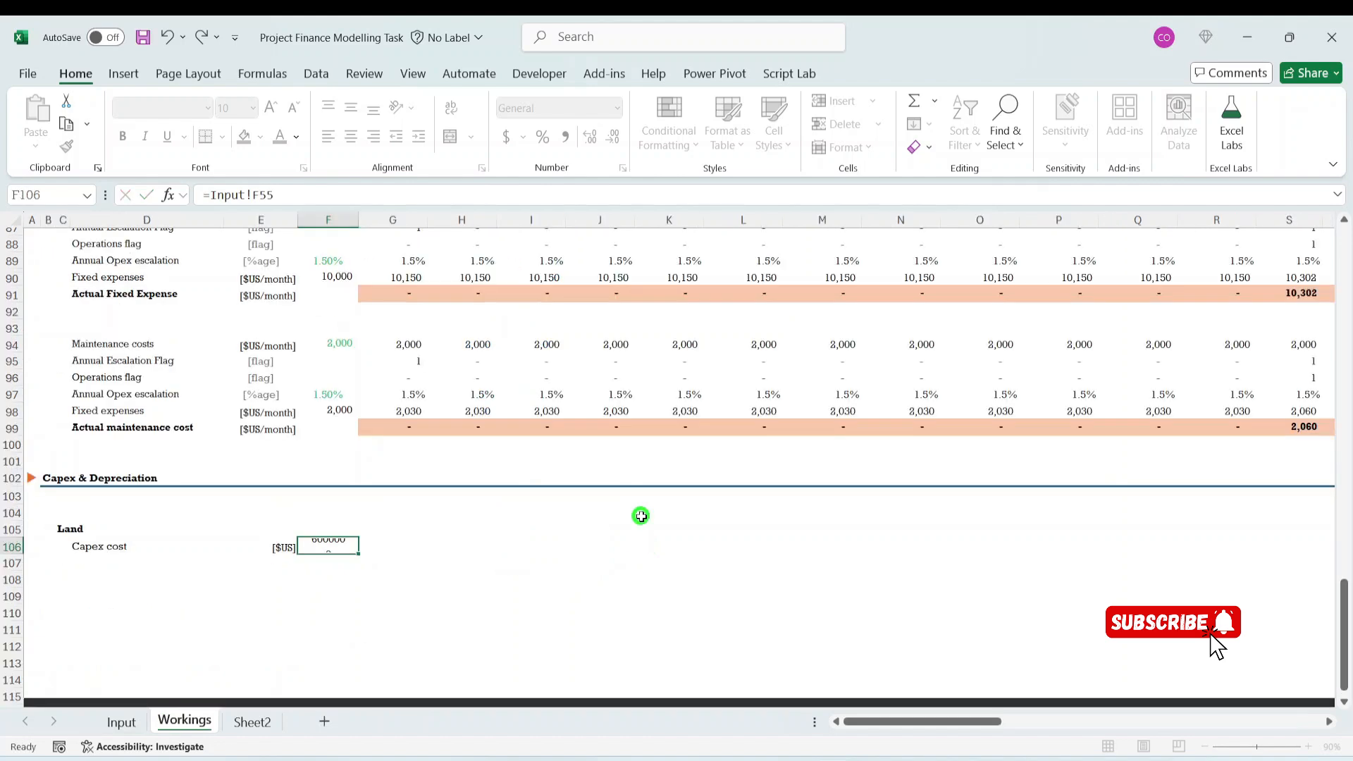
- Select the maintenance costs value in F94 as the formatting source for the Land capex cost
{"action": "left_click", "coordinate": [344, 342]}
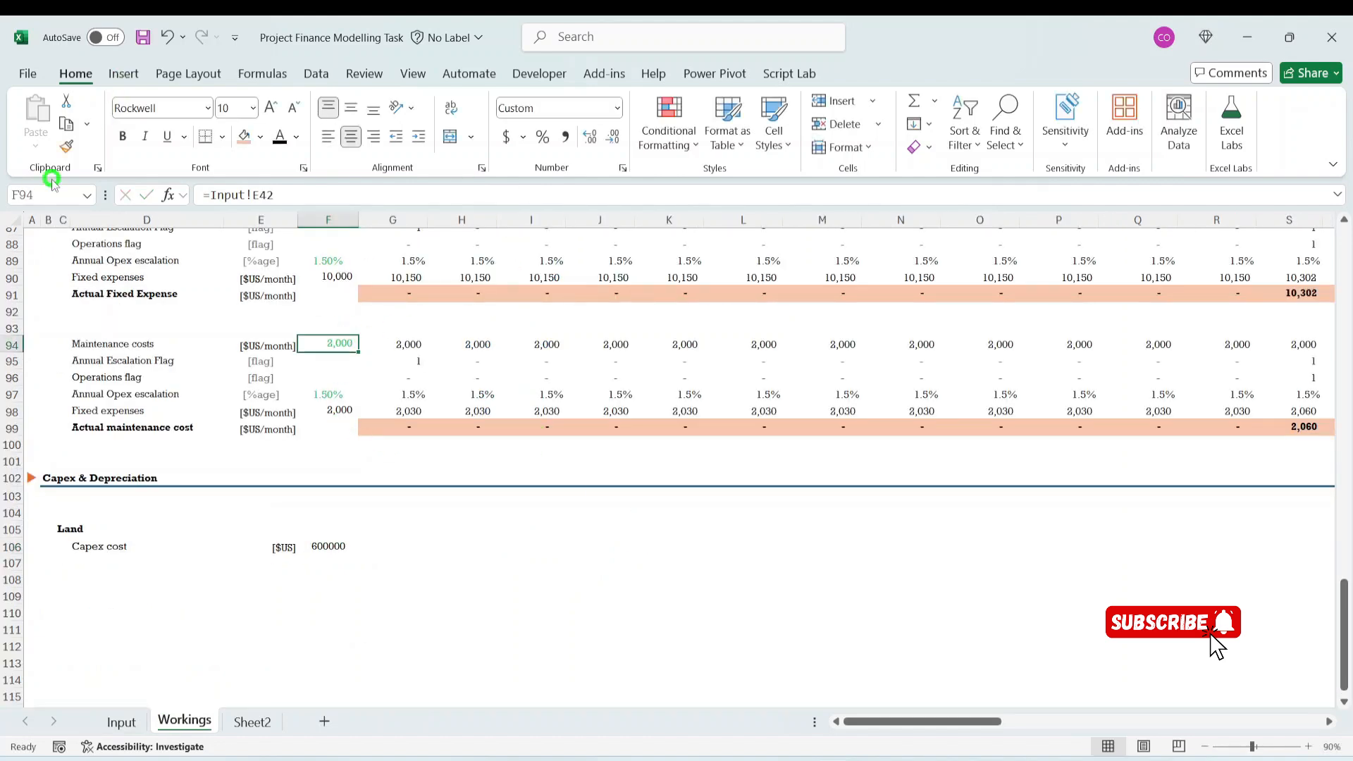
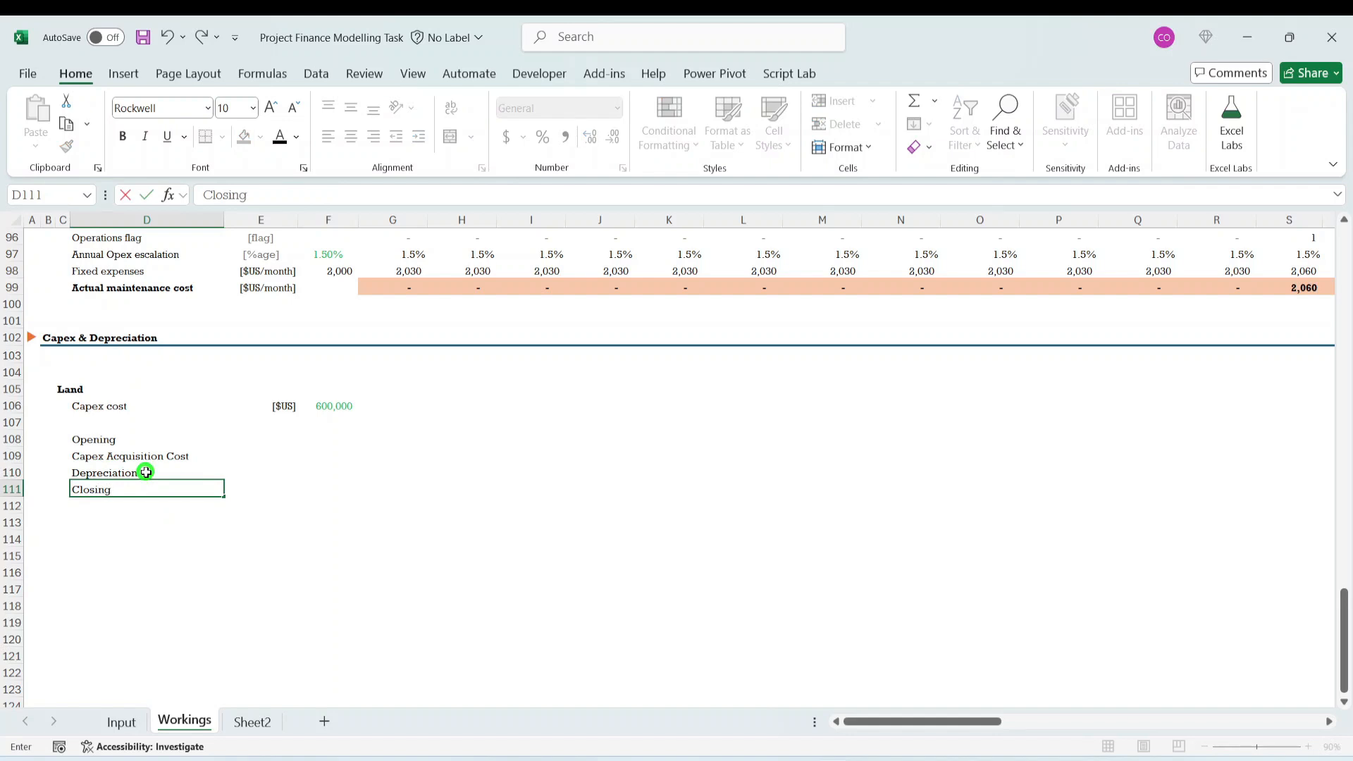
- Complete the Closing balance label in D111 below the Depreciation label
{"action": "key", "text": "ctrl+Return"}
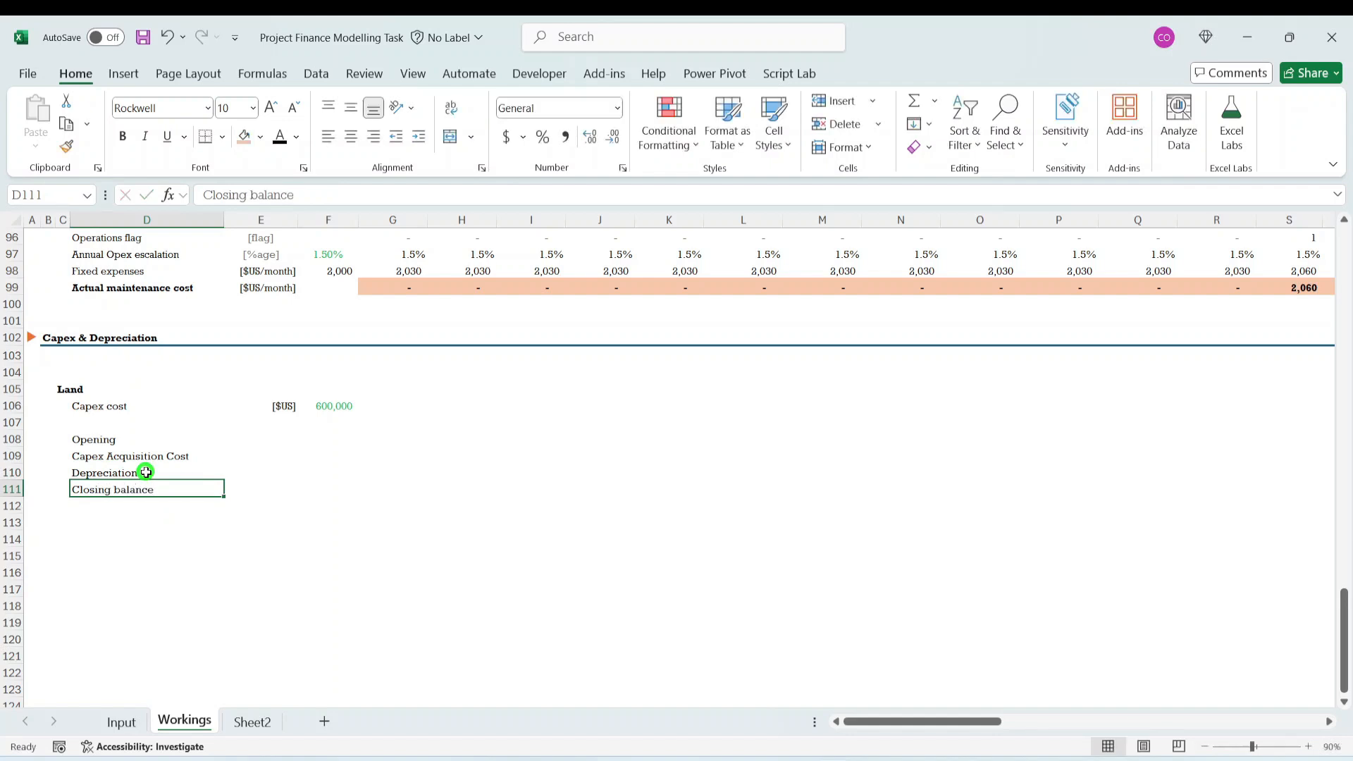
{"action": "left_click", "coordinate": [240, 541]}
{"action": "left_click", "coordinate": [155, 483]}
{"action": "left_click", "coordinate": [186, 438]}
{"action": "left_click", "coordinate": [277, 455]}
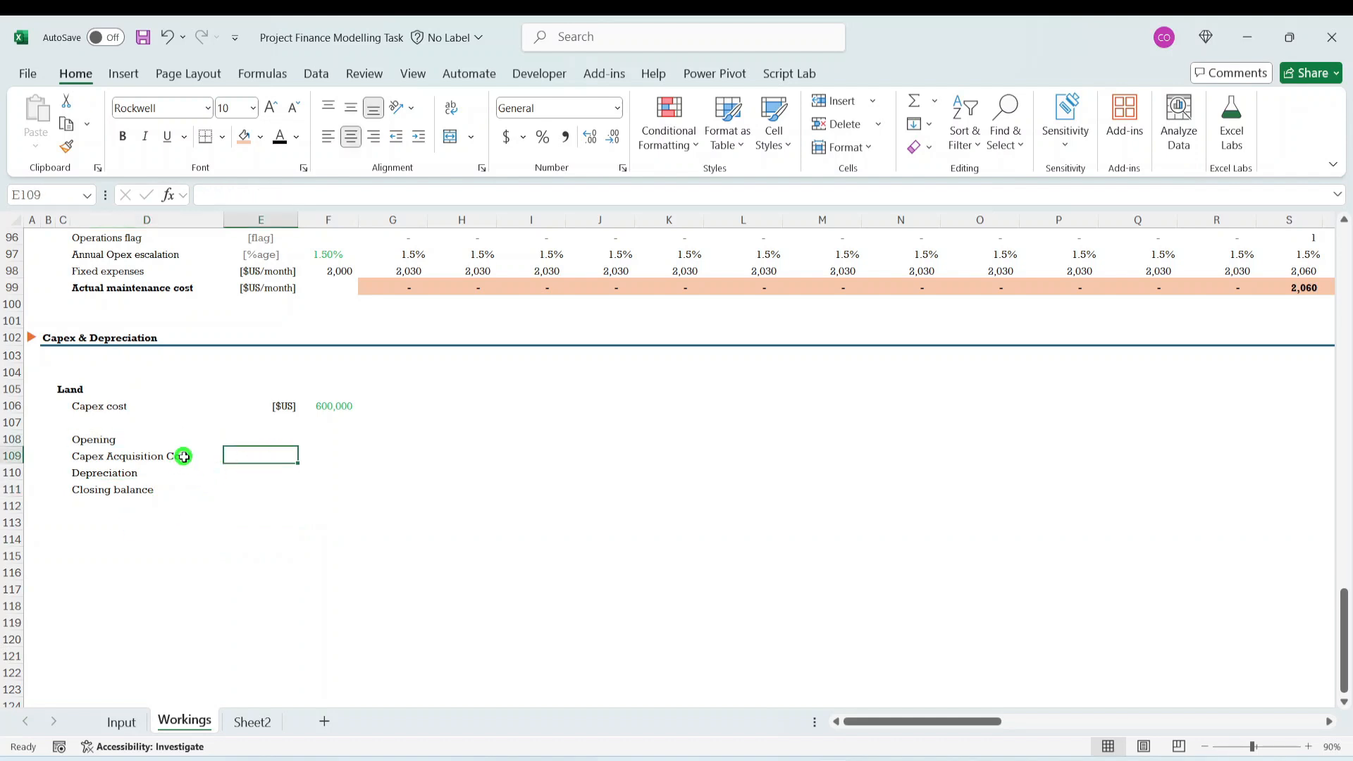
{"action": "left_click", "coordinate": [331, 405]}
{"action": "left_click", "coordinate": [331, 439]}
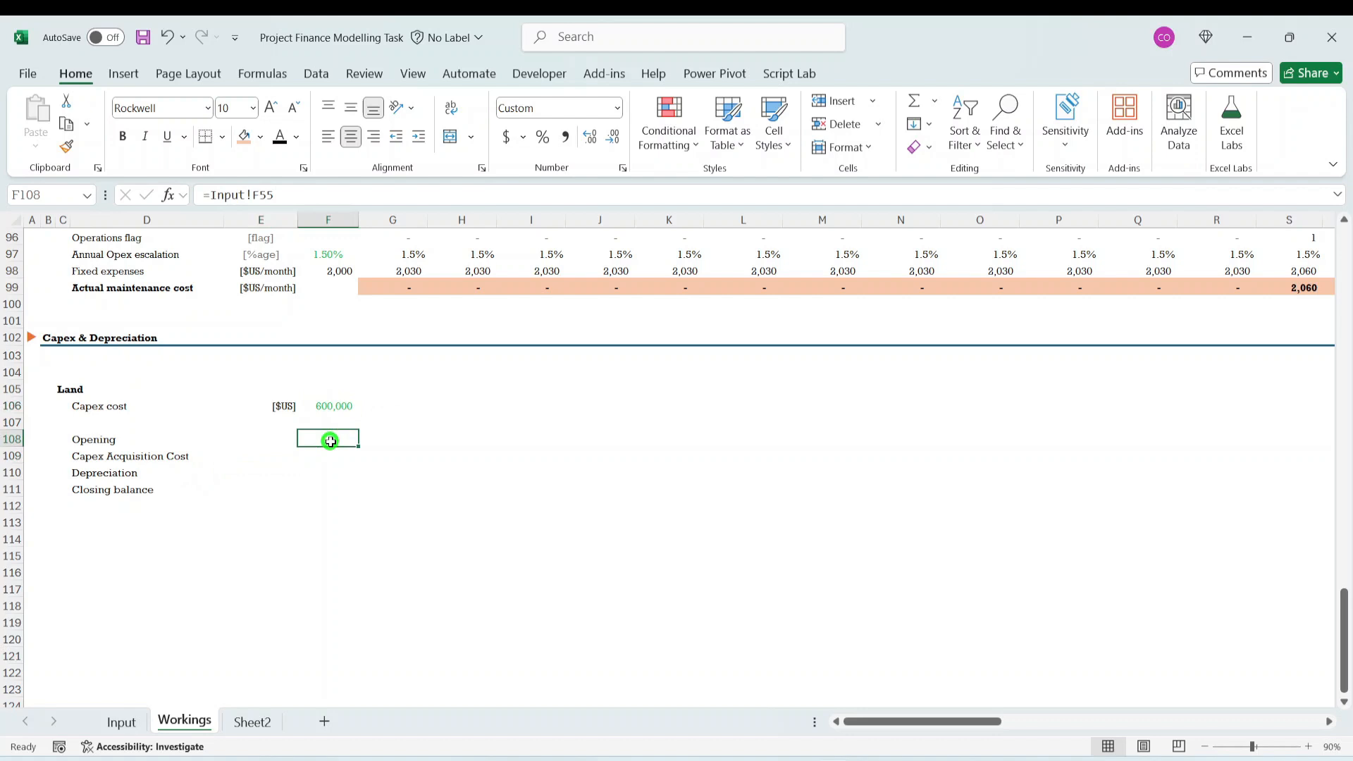
{"action": "left_click", "coordinate": [170, 471]}
{"action": "left_click", "coordinate": [174, 455]}
{"action": "left_click", "coordinate": [342, 442]}
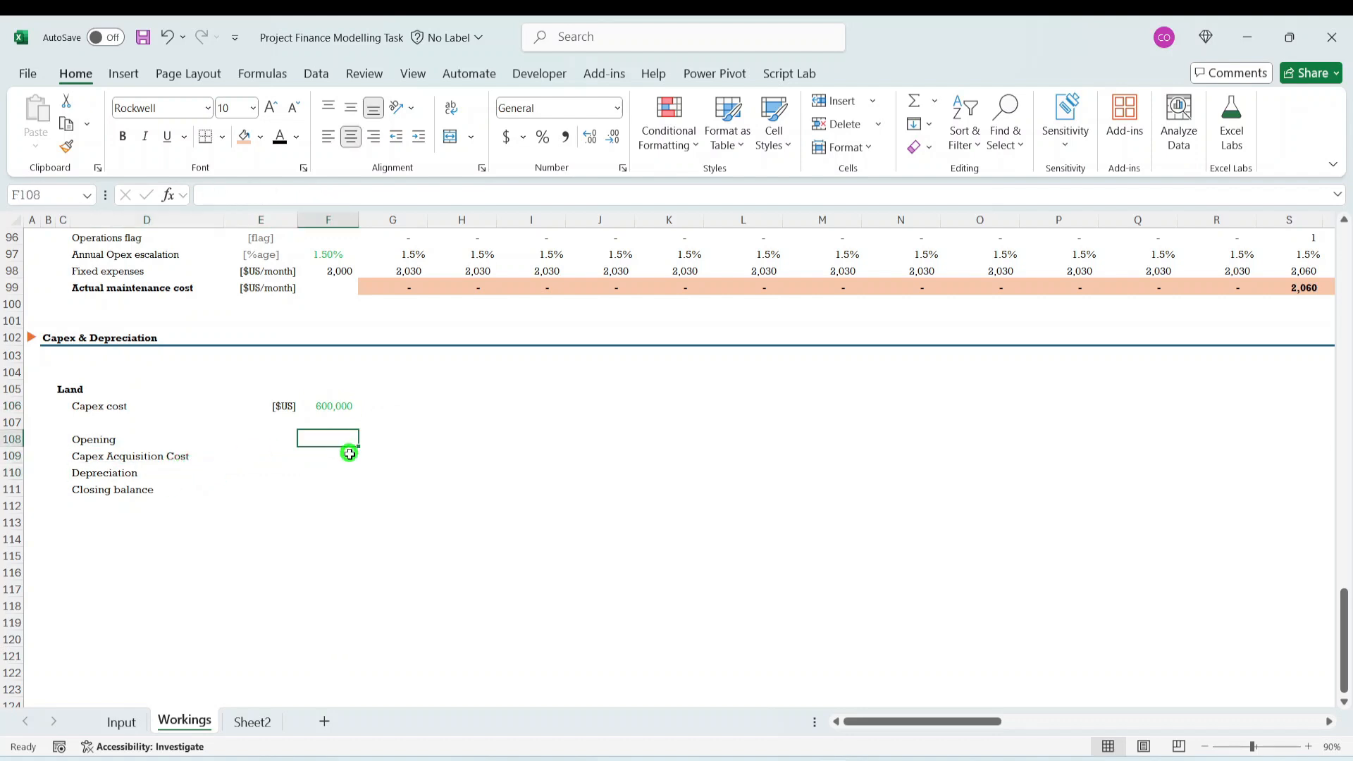
{"action": "left_click", "coordinate": [345, 453]}
{"action": "left_click", "coordinate": [337, 427]}
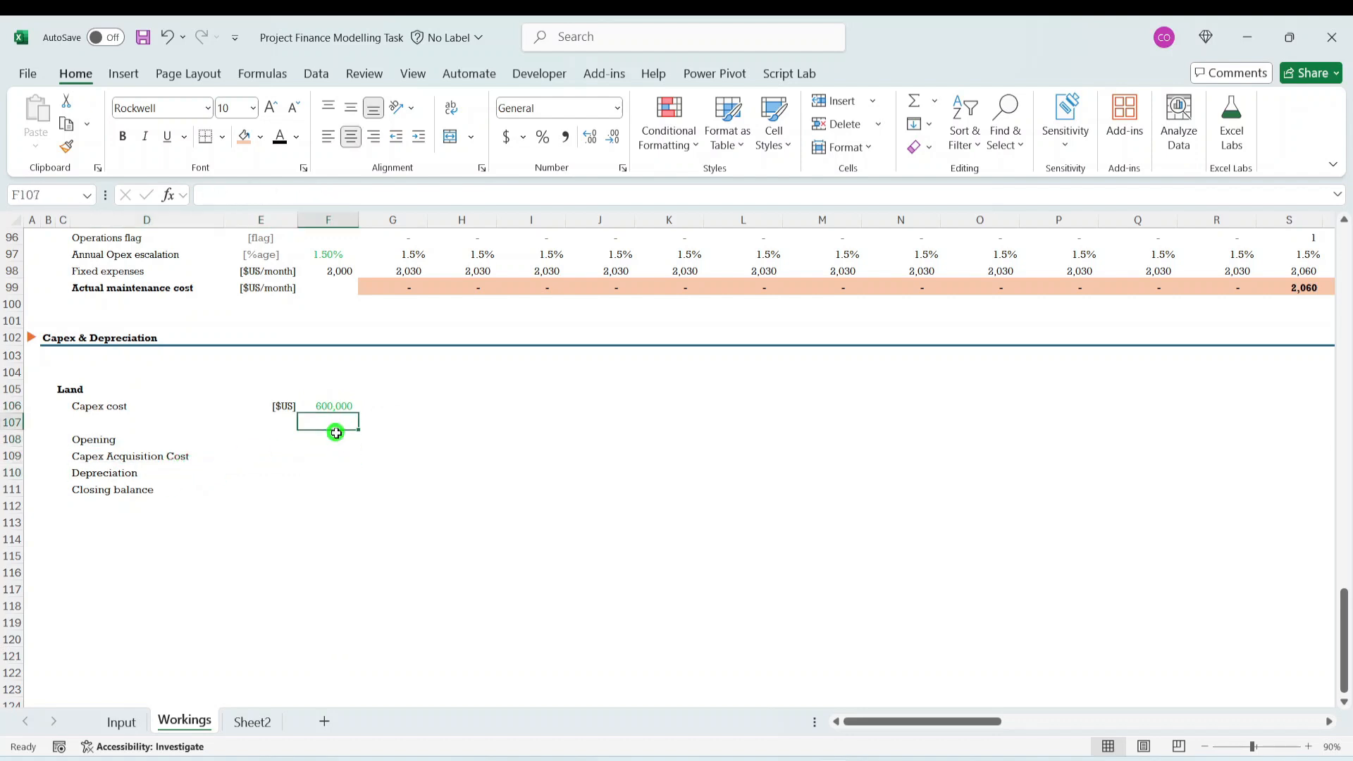
- Move the linked Land cost from F106 to F109 in the Capex Acquisition Cost row
{"action": "left_click", "coordinate": [328, 403]}
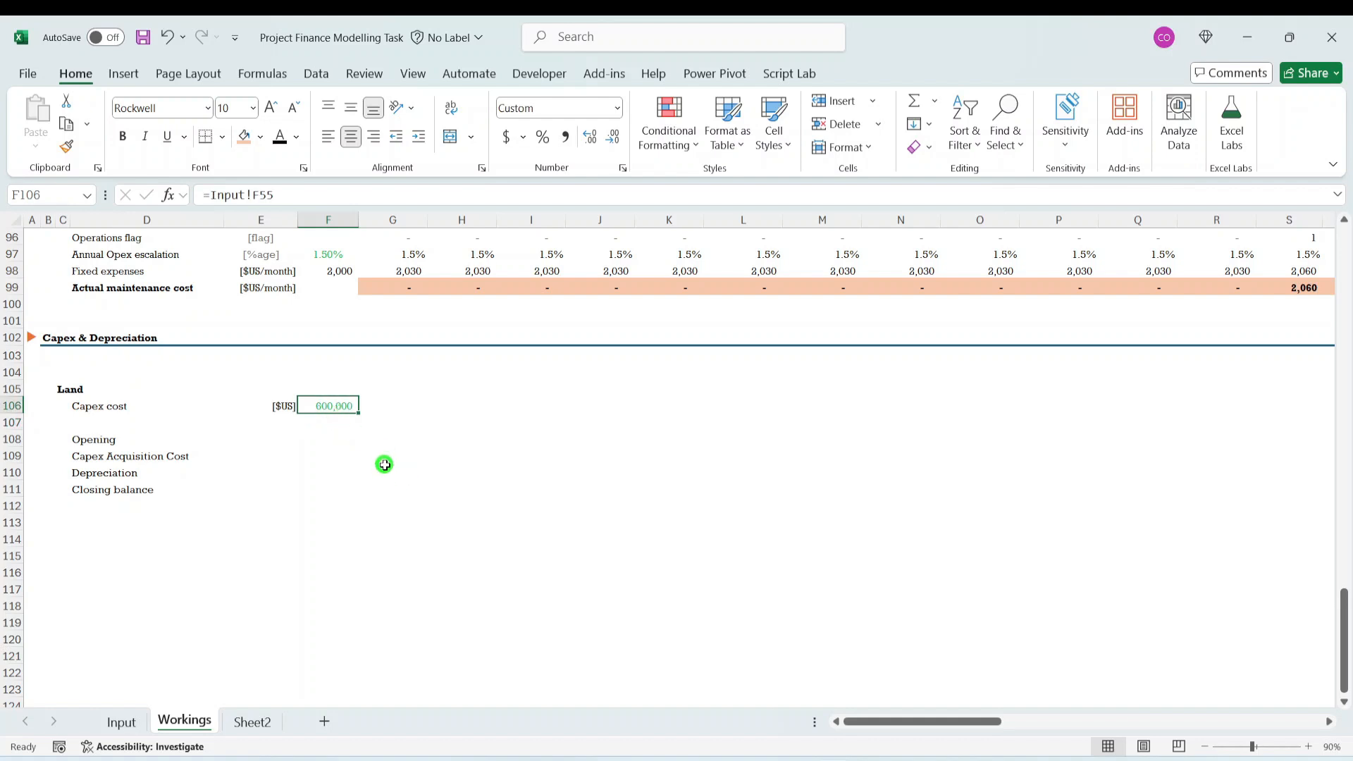
{"action": "key", "text": "ctrl+c"}
{"action": "key", "text": "Down"}
{"action": "key", "text": "Down"}
{"action": "key", "text": "Down"}
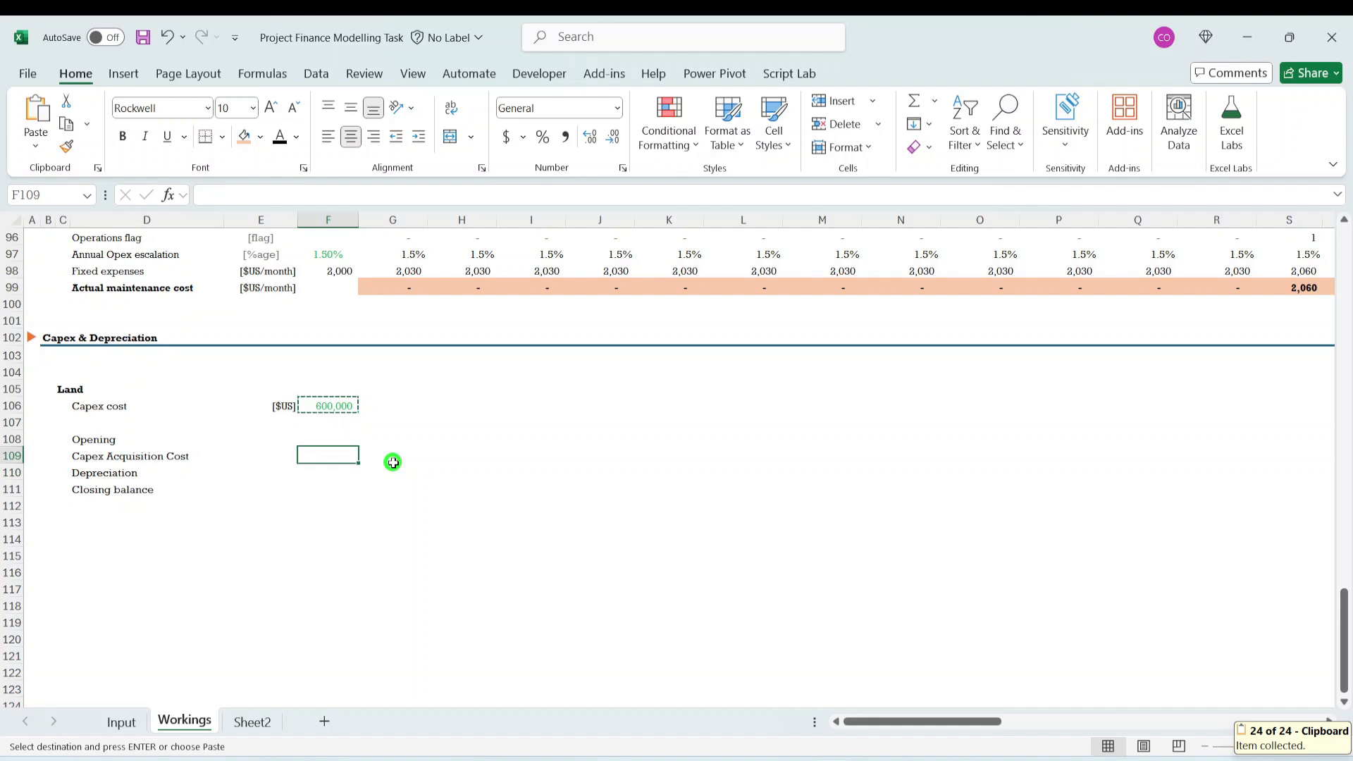
{"action": "key", "text": "ctrl+v"}
- Delete the Capex cost label and its [$US] unit from row 106 under Land
{"action": "key", "text": "Up"}
{"action": "key", "text": "Up"}
{"action": "key", "text": "Up"}
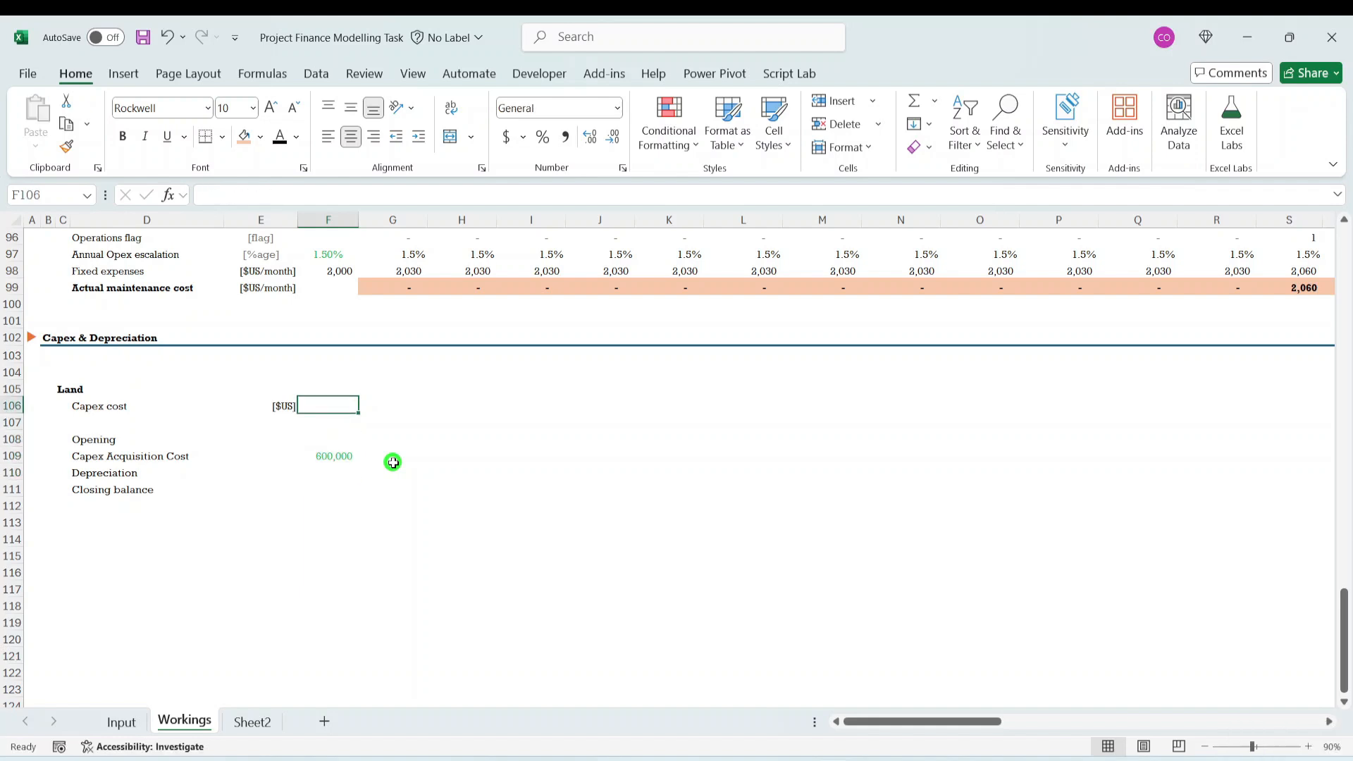
{"action": "key", "text": "Left"}
{"action": "key", "text": "Left"}
{"action": "key", "text": "shift+Right"}
{"action": "key", "text": "shift+Right"}
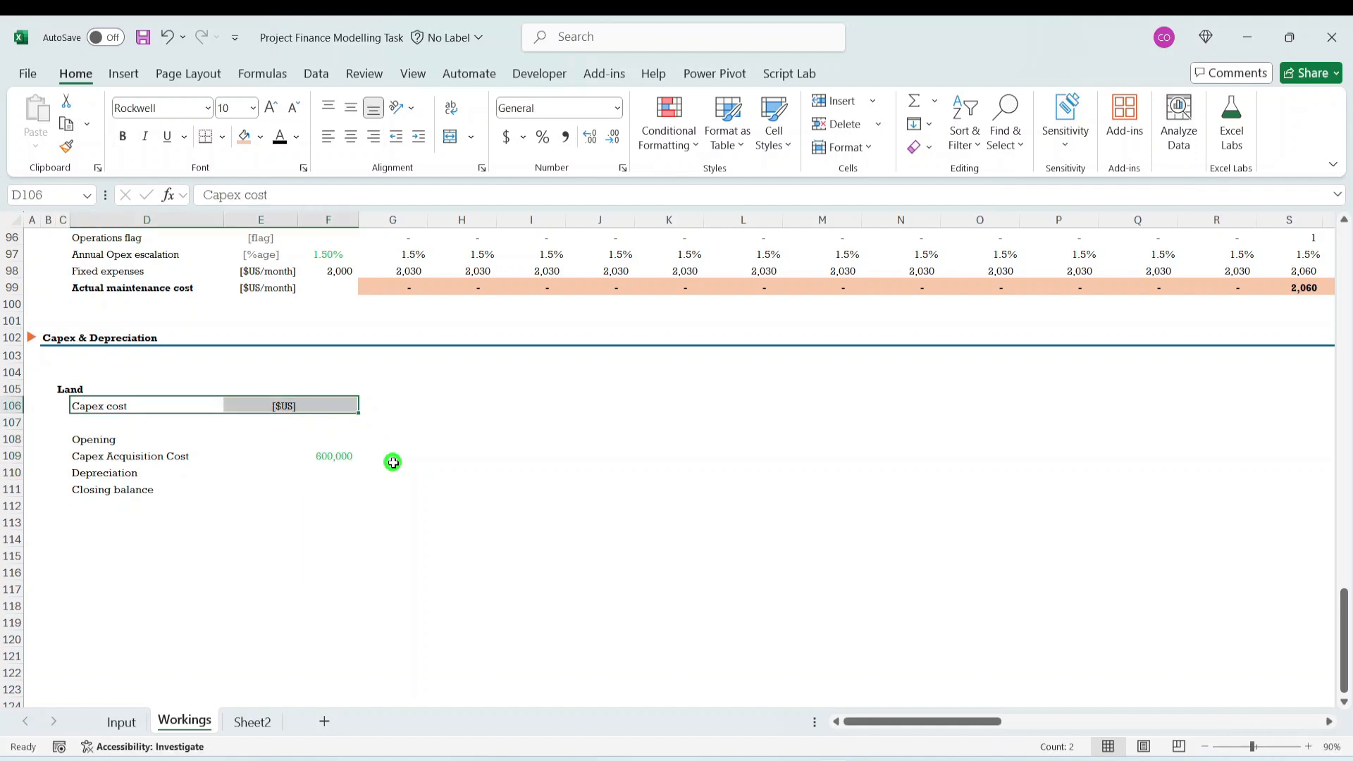
{"action": "key", "text": "Delete"}
{"action": "key", "text": "Down"}
{"action": "key", "text": "Down"}
{"action": "key", "text": "Down"}
{"action": "key", "text": "Down"}
{"action": "key", "text": "Up"}
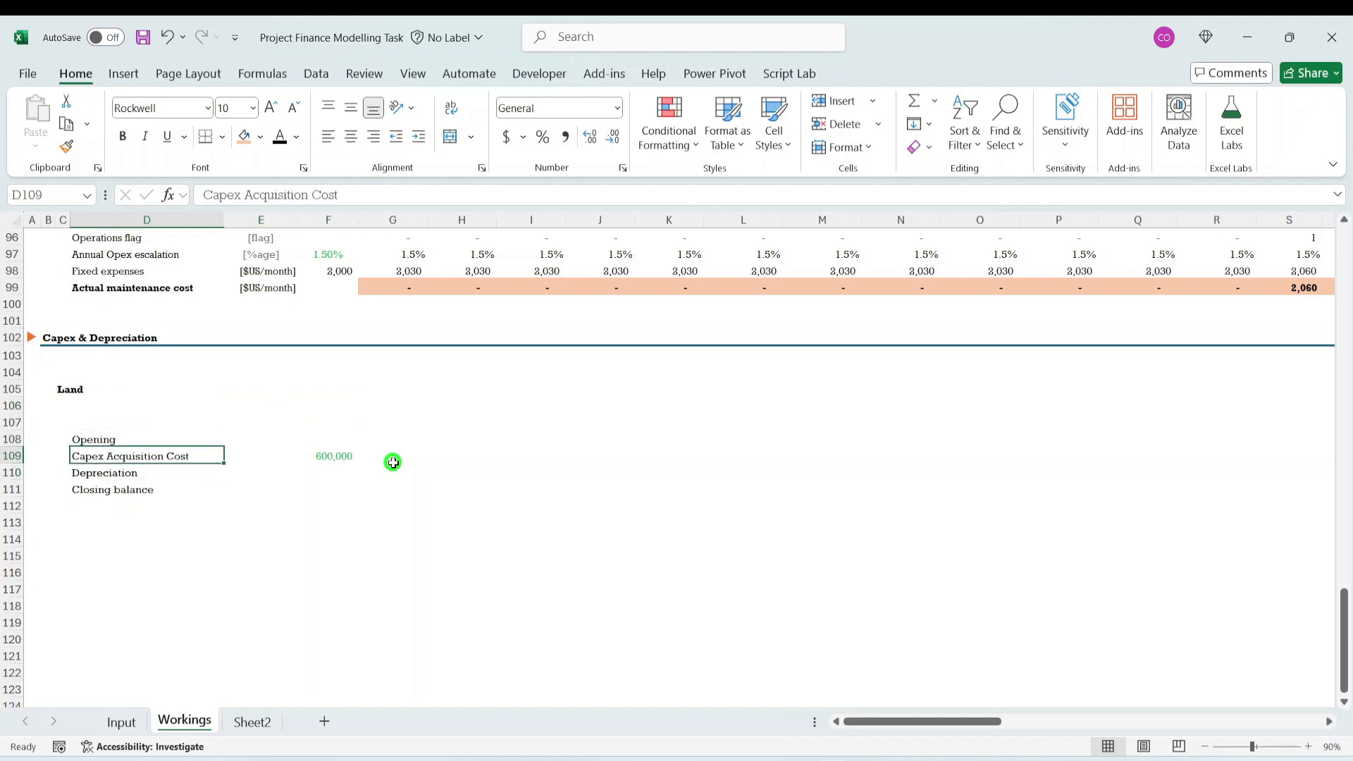
{"action": "key", "text": "Right"}
{"action": "key", "text": "Right"}
{"action": "key", "text": "Right"}
{"action": "key", "text": "Left"}
{"action": "key", "text": "Left"}
{"action": "key", "text": "Right"}
{"action": "key", "text": "Right"}
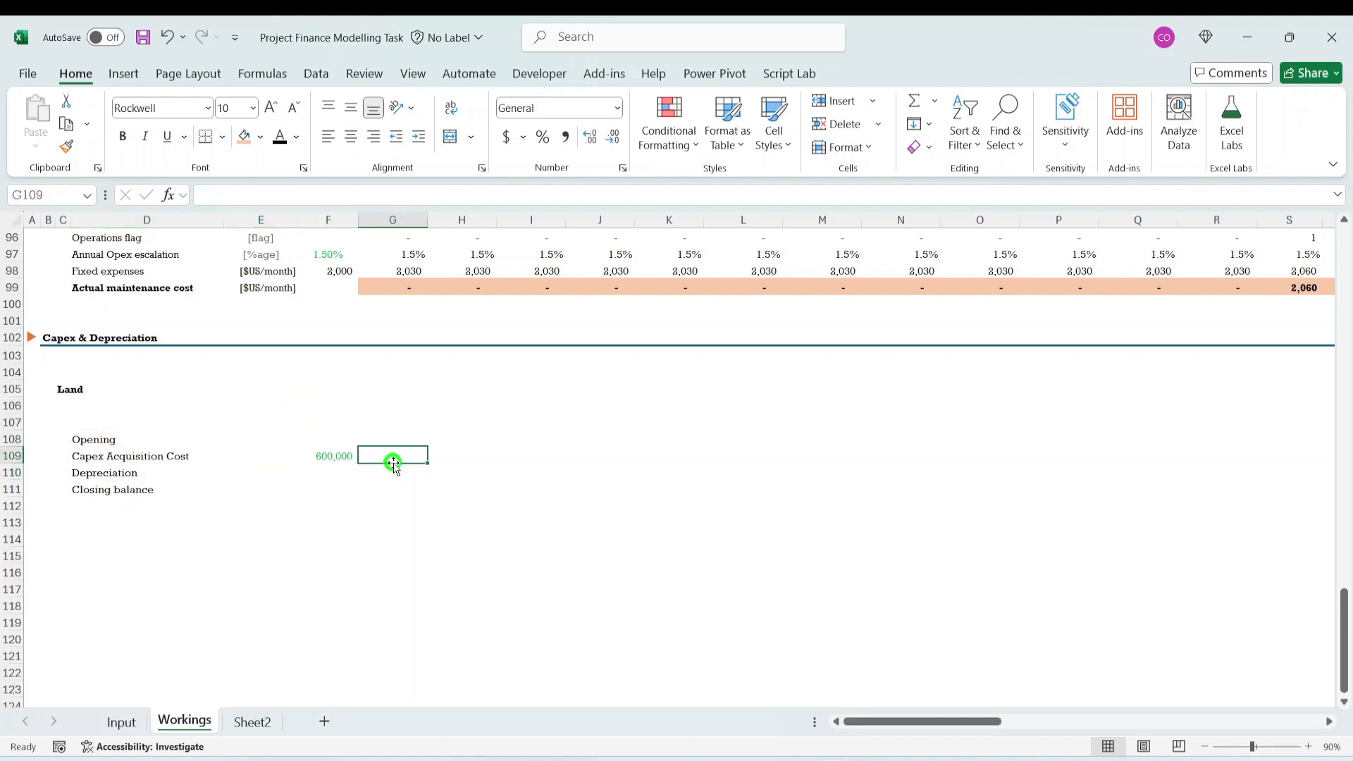
- Link the Land opening balance in F108 to the preceding column's closing balance with the formula =E111
{"action": "key", "text": "Up"}
{"action": "key", "text": "Up"}
{"action": "key", "text": "Down"}
{"action": "key", "text": "Left"}
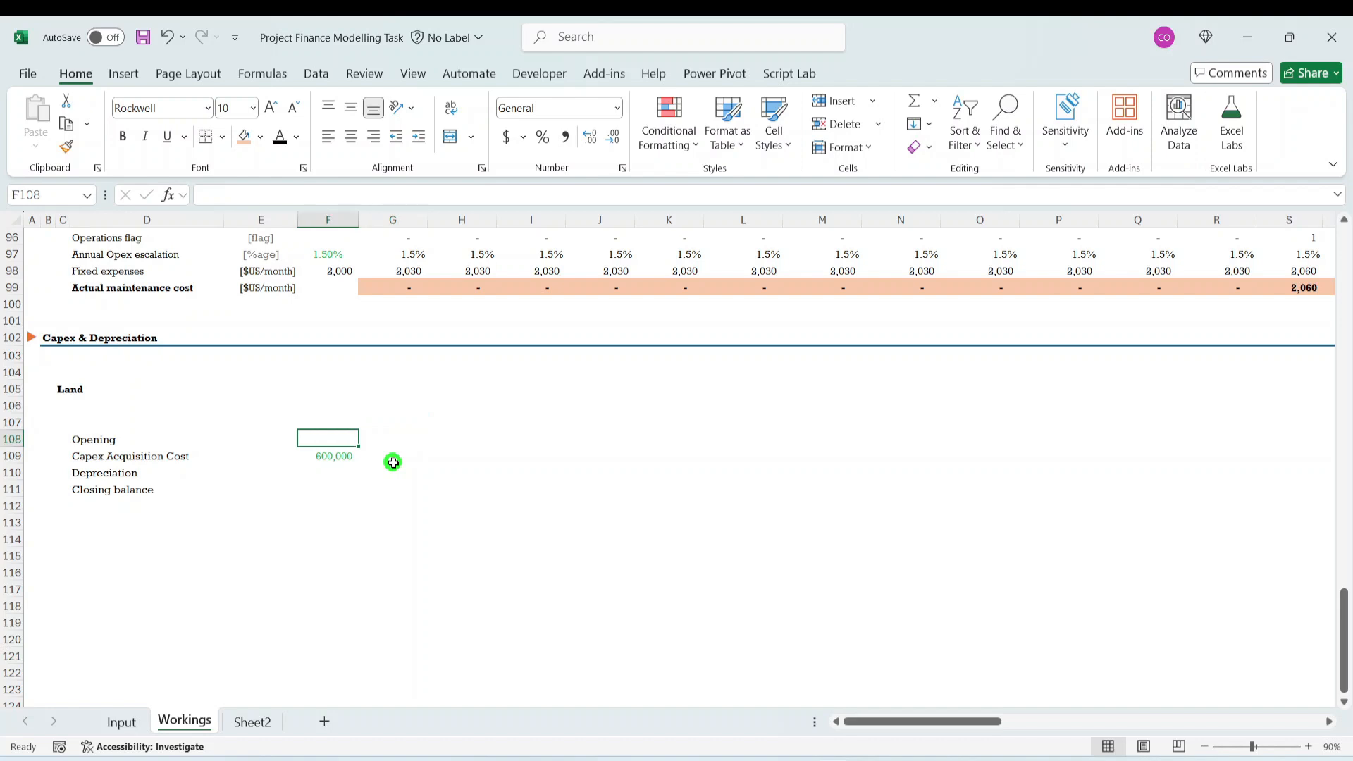
{"action": "type", "text": "="}
{"action": "key", "text": "Down"}
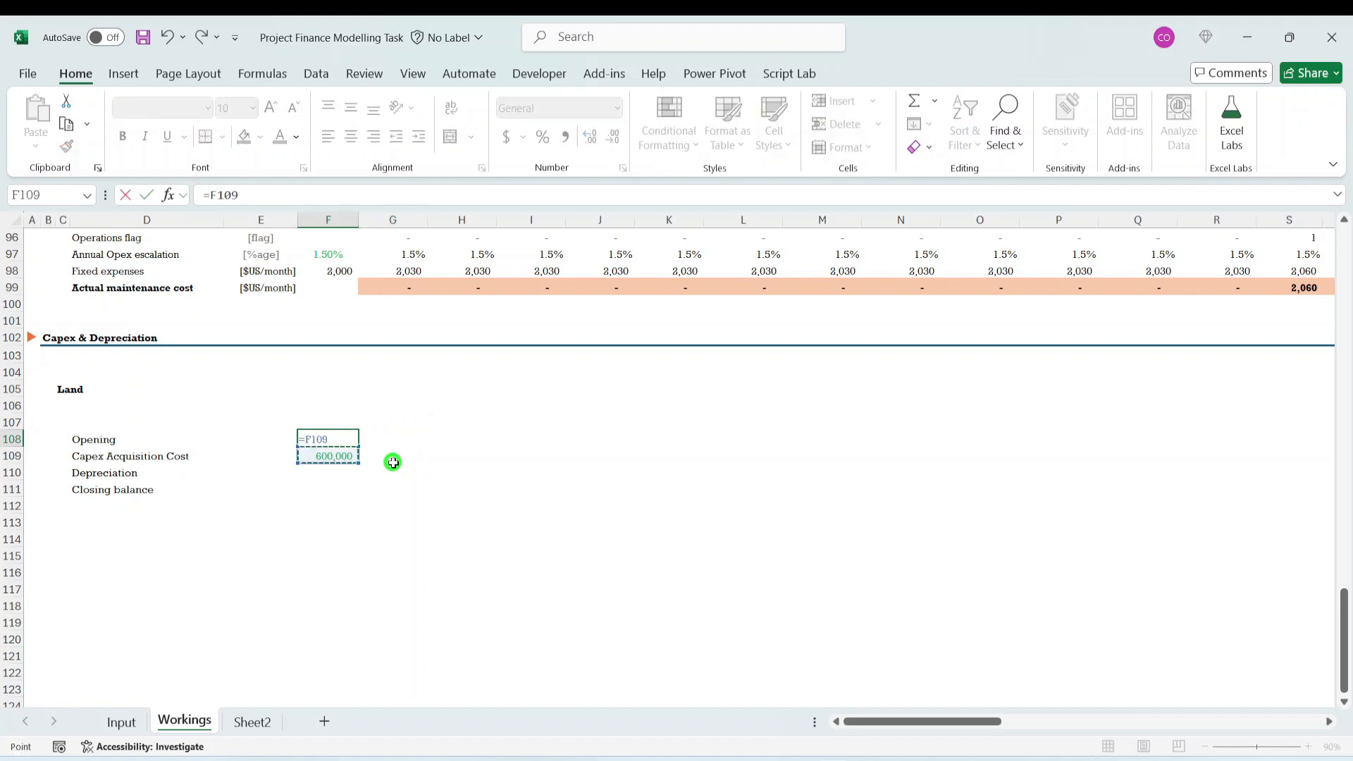
{"action": "key", "text": "Down"}
{"action": "key", "text": "Down"}
{"action": "key", "text": "Down"}
{"action": "key", "text": "Left"}
{"action": "key", "text": "Up"}
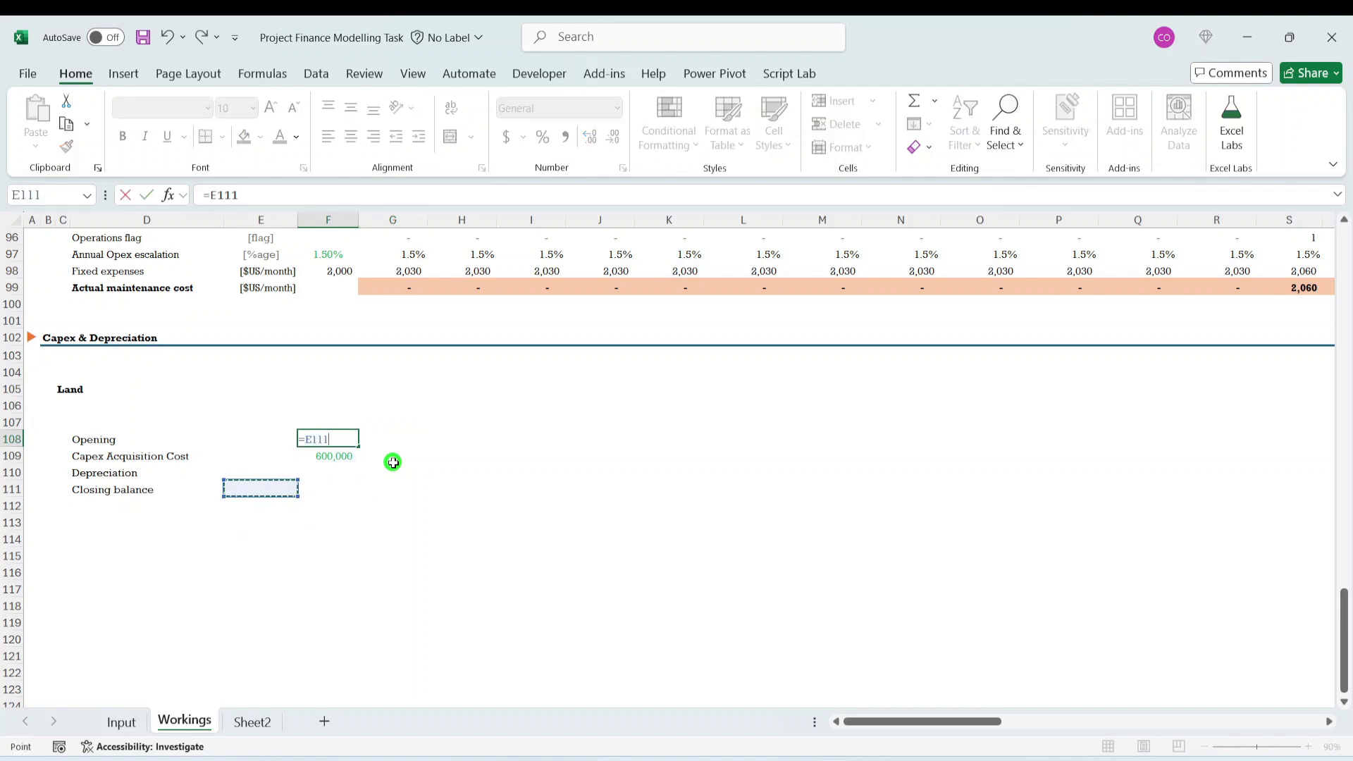
{"action": "key", "text": "ctrl+Return"}
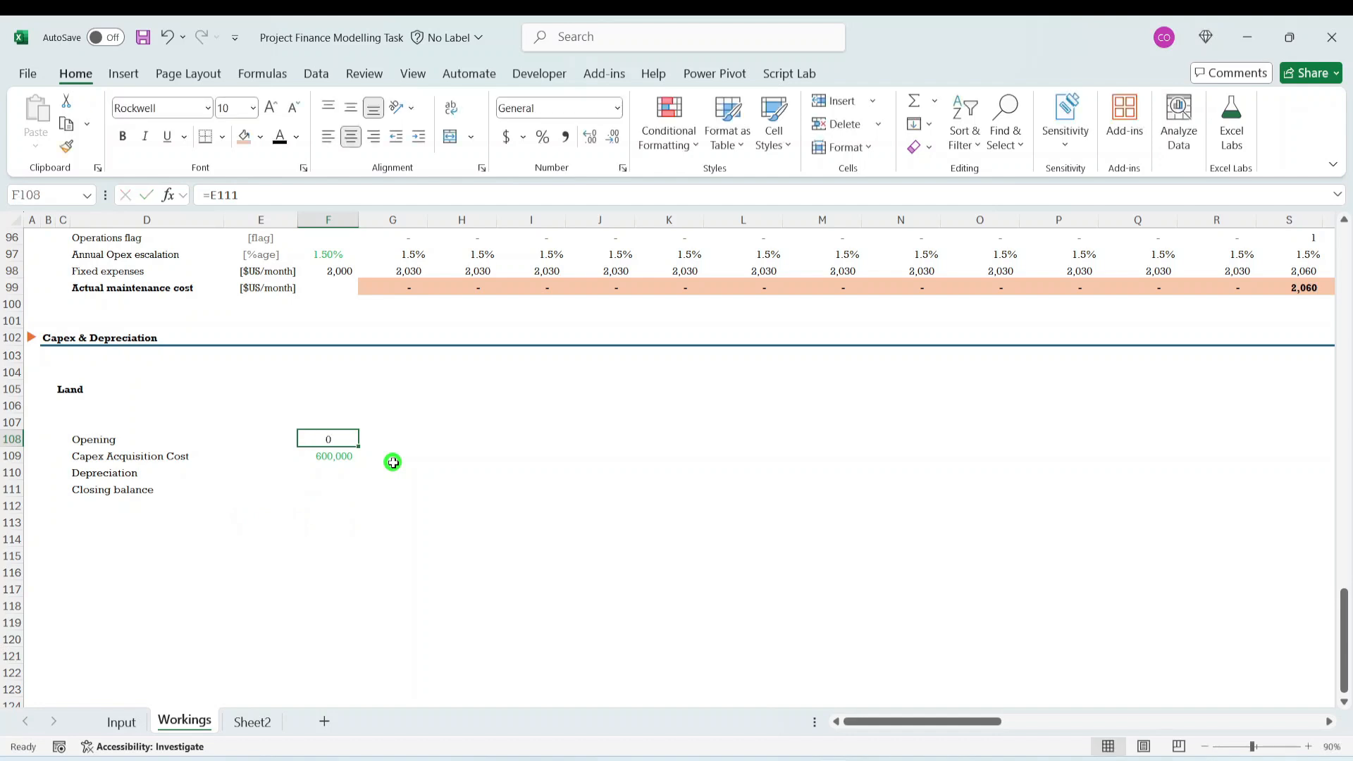
- Fill the opening balance formula from F108 right into G108
{"action": "key", "text": "Down"}
{"action": "key", "text": "Down"}
{"action": "key", "text": "Up"}
{"action": "key", "text": "Up"}
{"action": "key", "text": "shift+Right"}
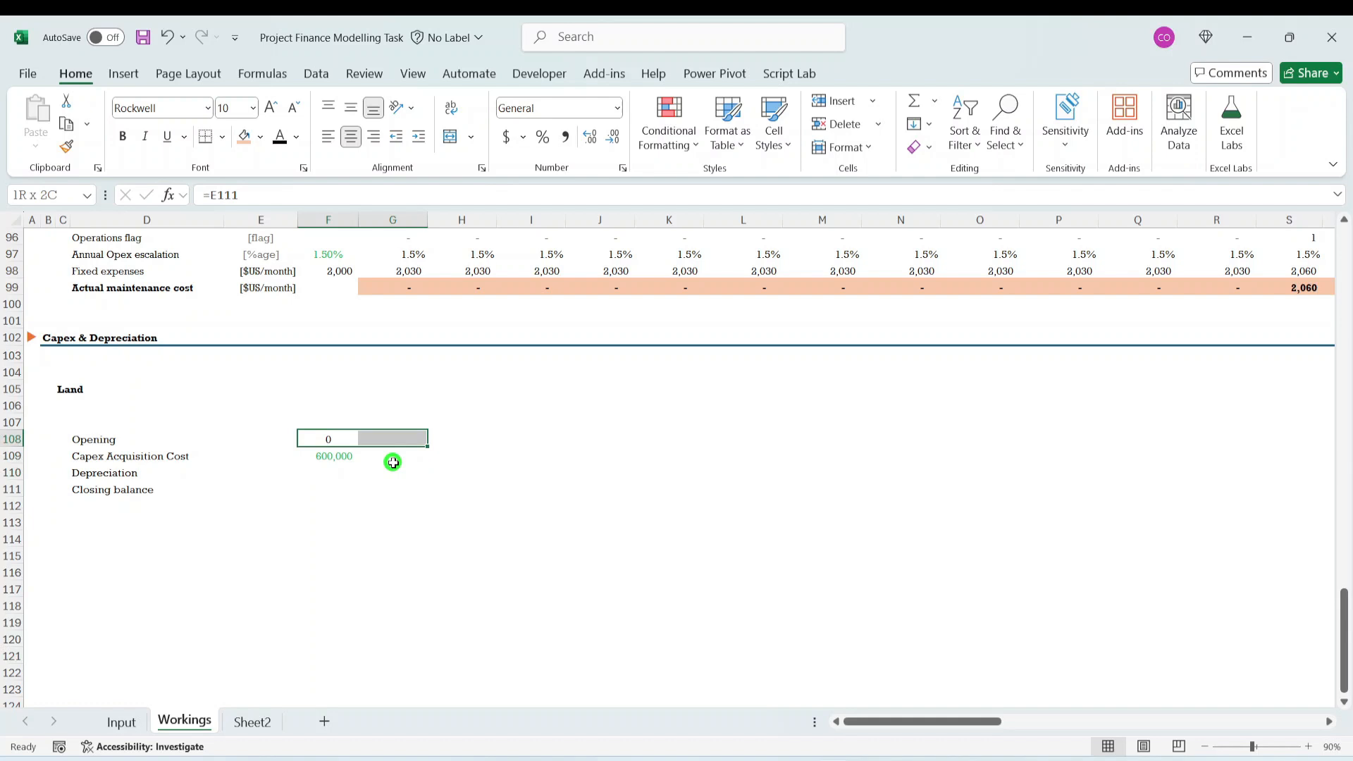
{"action": "key", "text": "ctrl+r"}
- Calculate the Land closing balance in F111 with the formula =SUM(F108:F110)
{"action": "key", "text": "Down"}
{"action": "key", "text": "Down"}
{"action": "key", "text": "Down"}
{"action": "key", "text": "Up"}
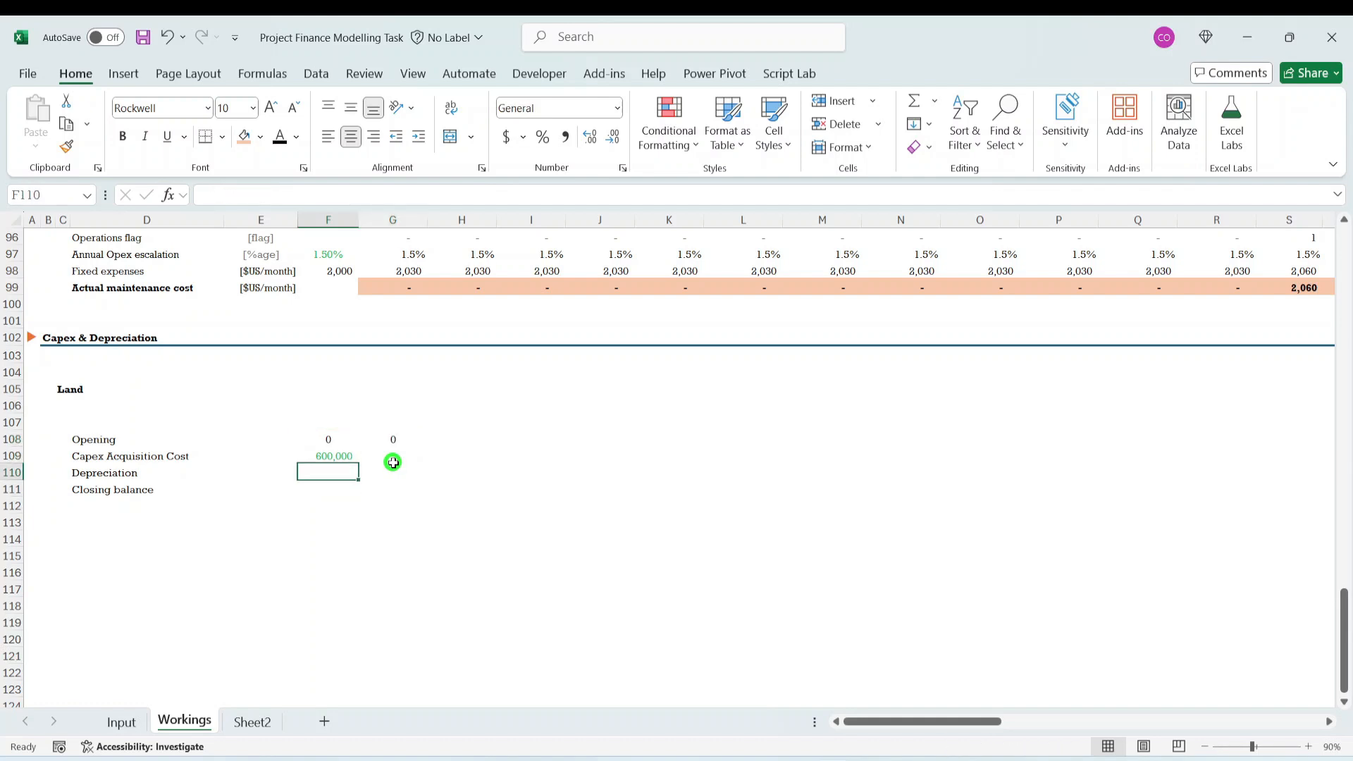
{"action": "key", "text": "Left"}
{"action": "key", "text": "Left"}
{"action": "key", "text": "Right"}
{"action": "key", "text": "Right"}
{"action": "key", "text": "Down"}
{"action": "key", "text": "Down"}
{"action": "key", "text": "Up"}
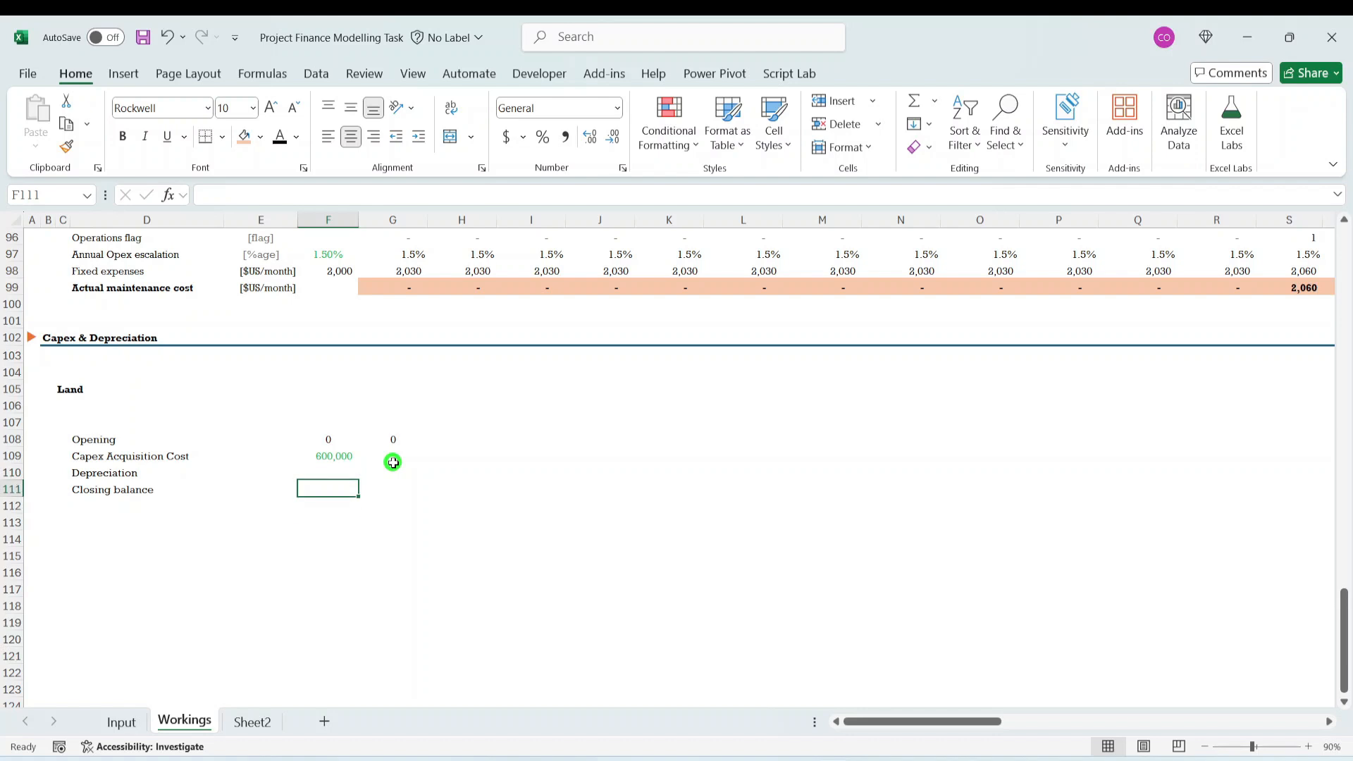
{"action": "type", "text": "=sum("}
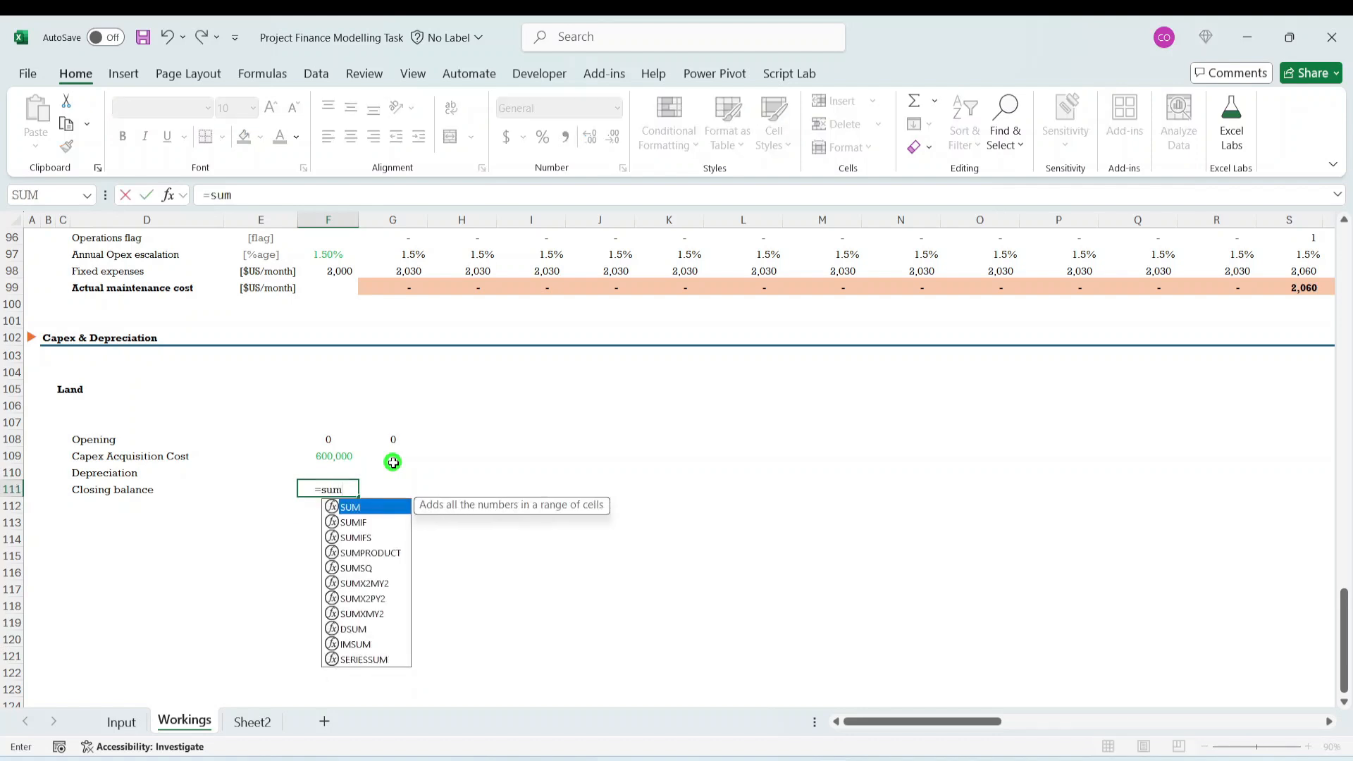
{"action": "key", "text": "Up"}
{"action": "key", "text": "Up"}
{"action": "key", "text": "Up"}
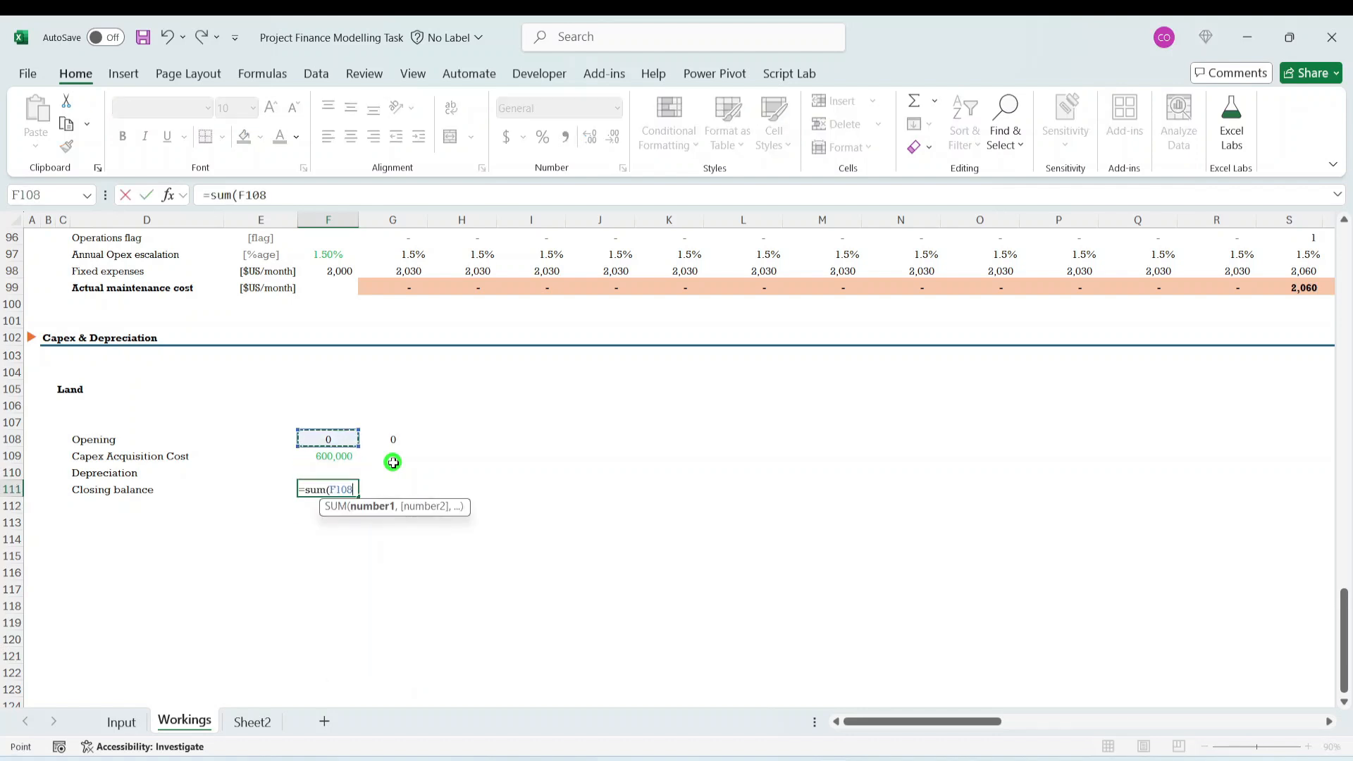
{"action": "key", "text": "shift+Down"}
{"action": "key", "text": "shift+Down"}
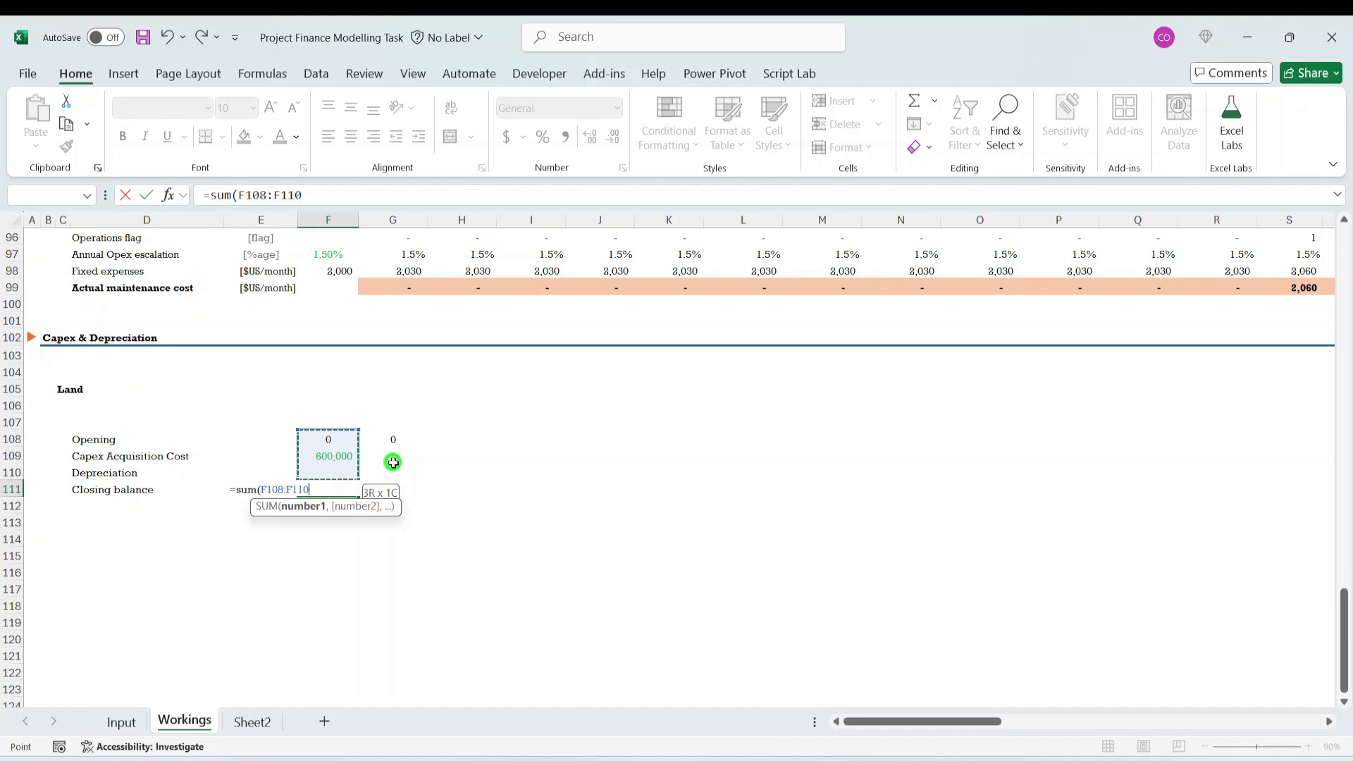
{"action": "key", "text": "ctrl+Return"}
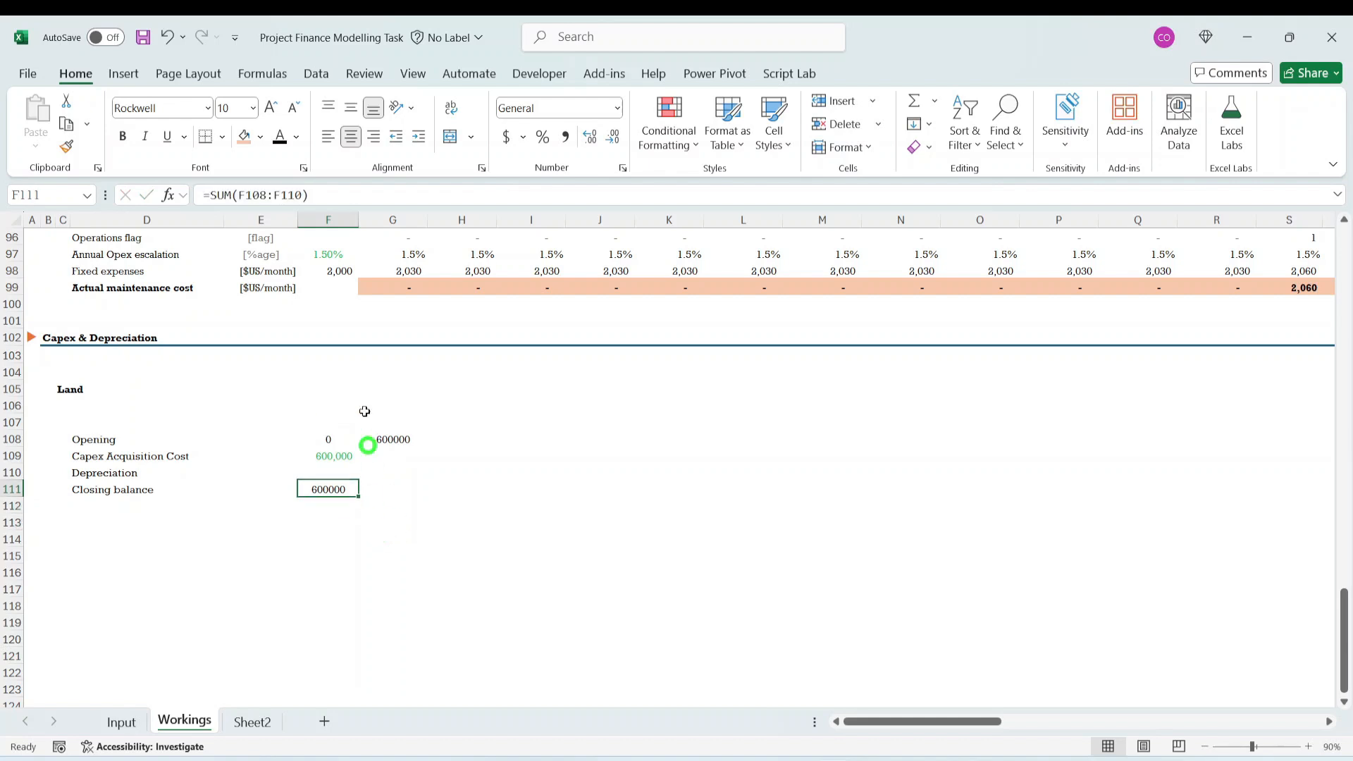
{"action": "left_click", "coordinate": [417, 273]}
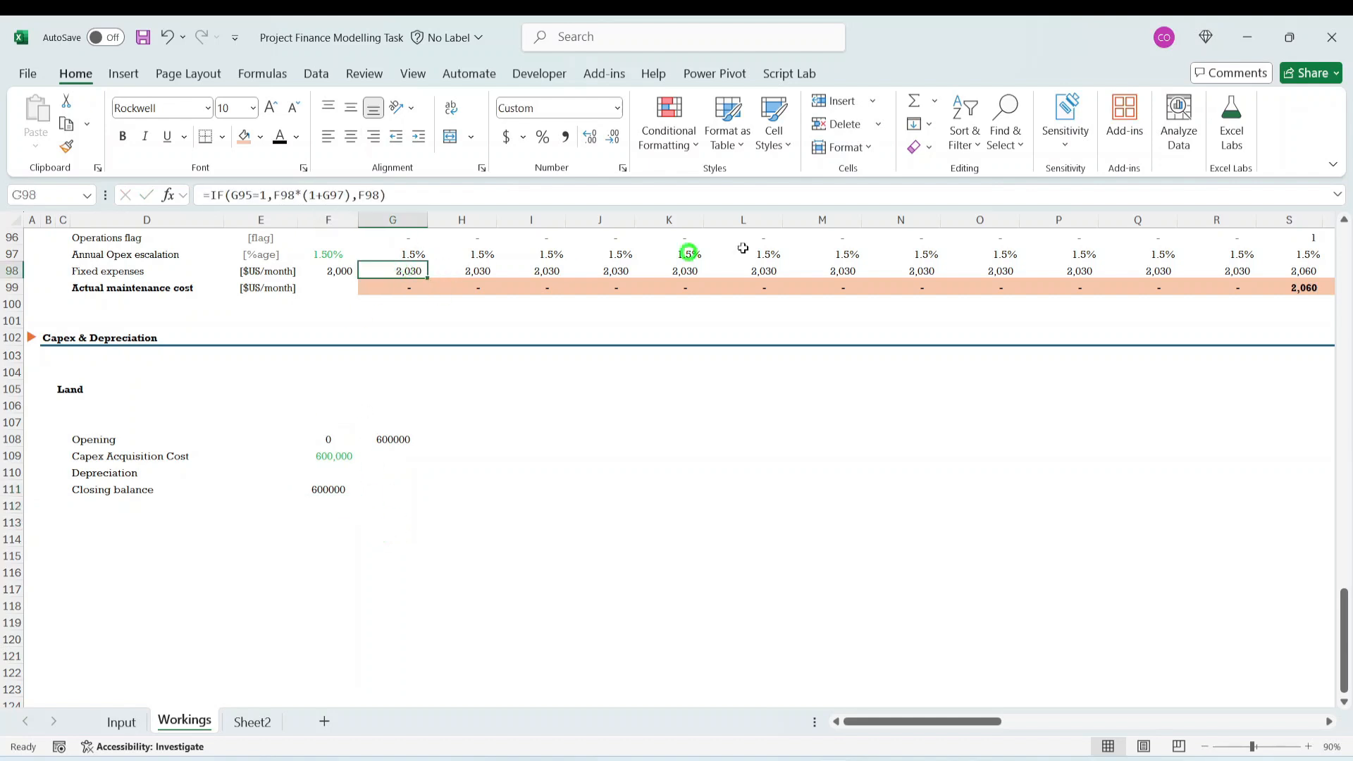
{"action": "left_click", "coordinate": [122, 137]}
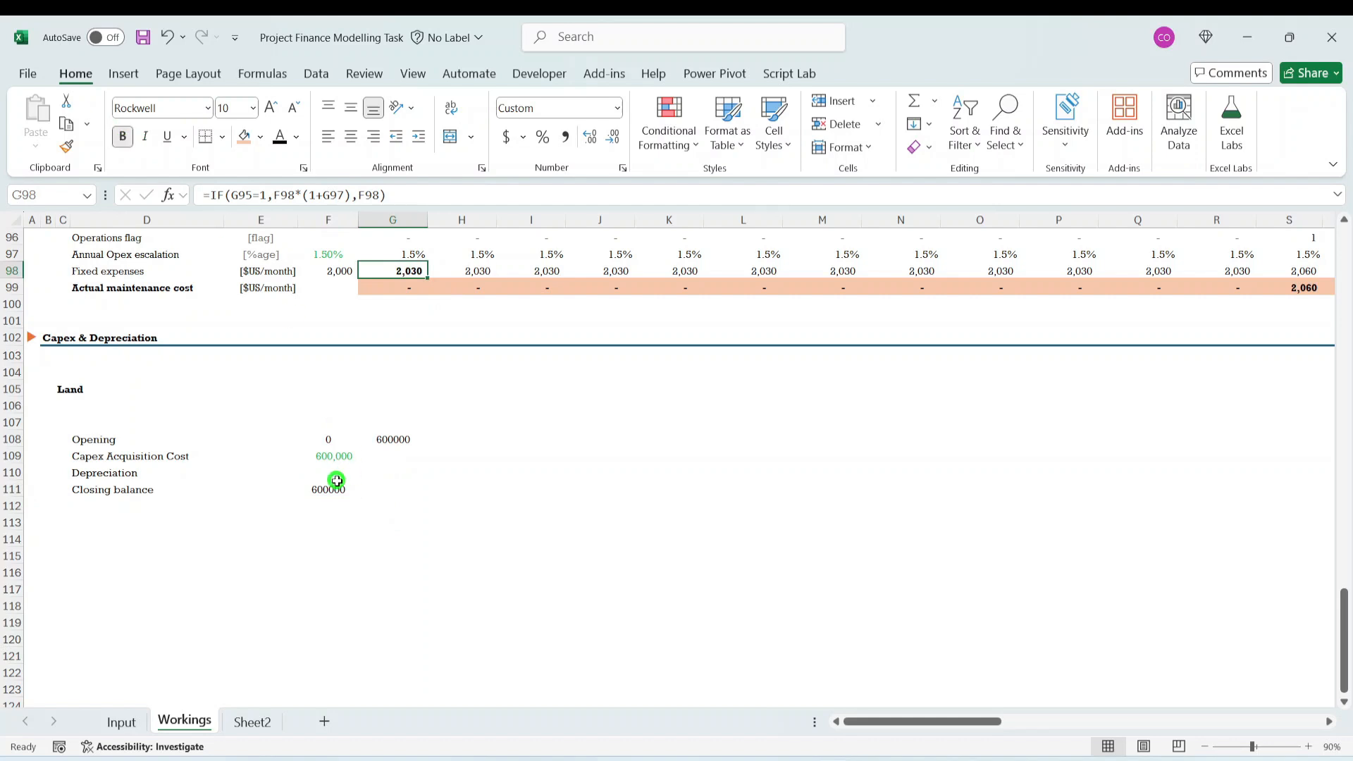
{"action": "left_click", "coordinate": [392, 438]}
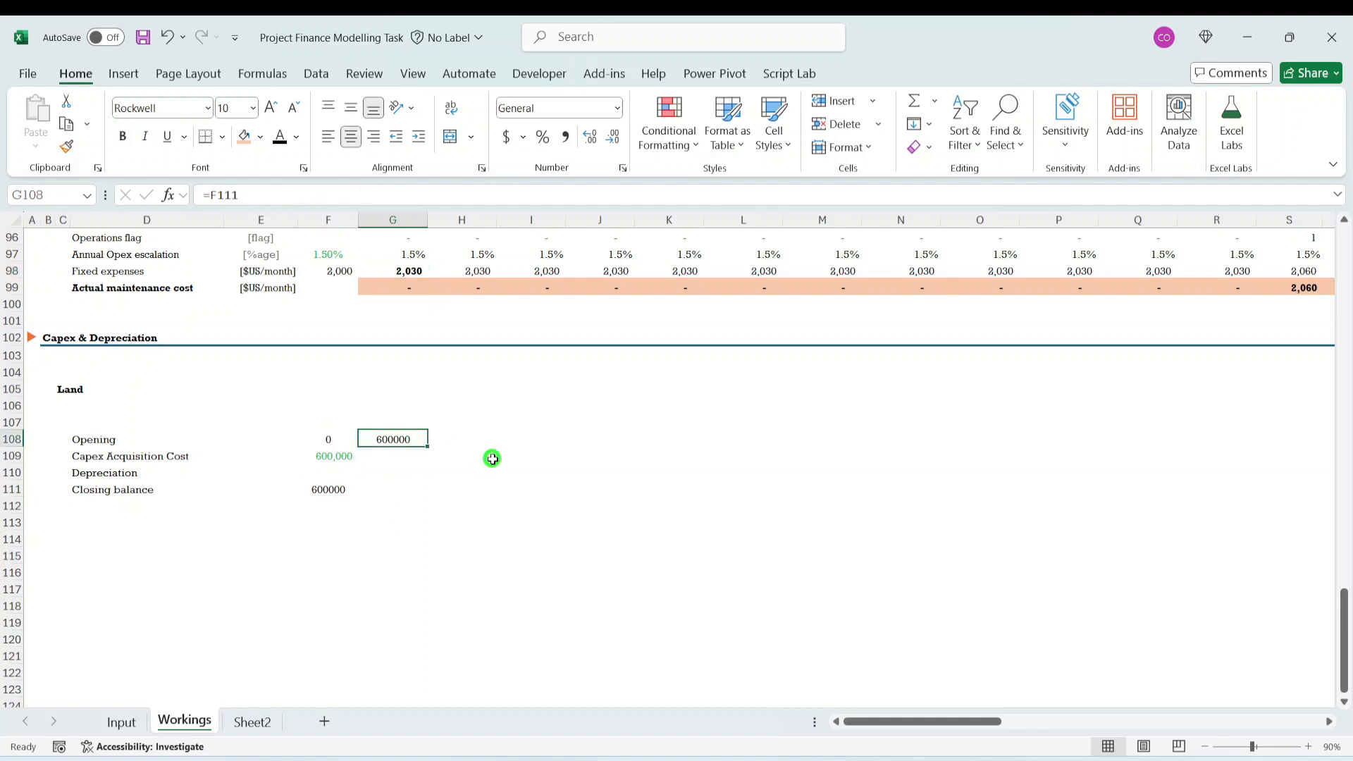
{"action": "left_click", "coordinate": [420, 273]}
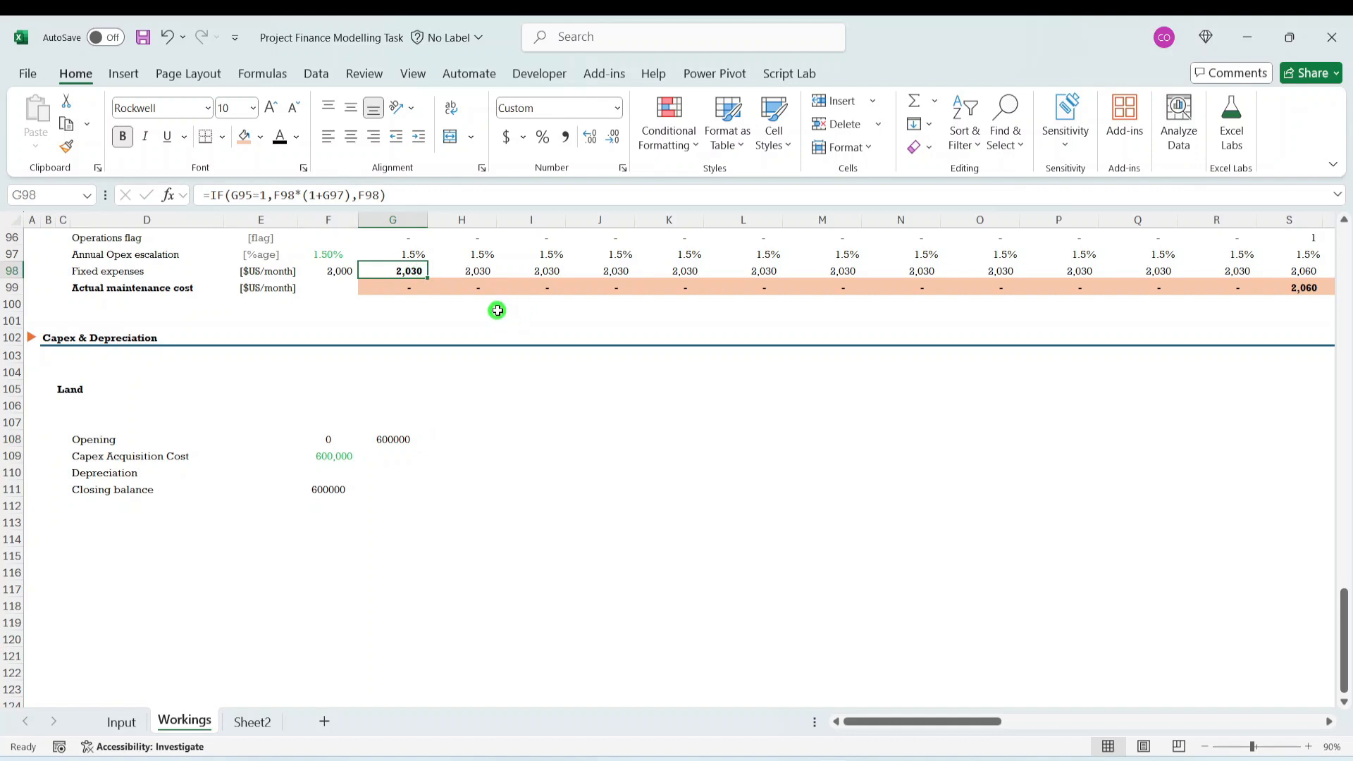
{"action": "left_click", "coordinate": [400, 427]}
- Copy the formatting of the fixed expenses value in G98 onto the opening balance in G108
{"action": "left_click", "coordinate": [405, 273]}
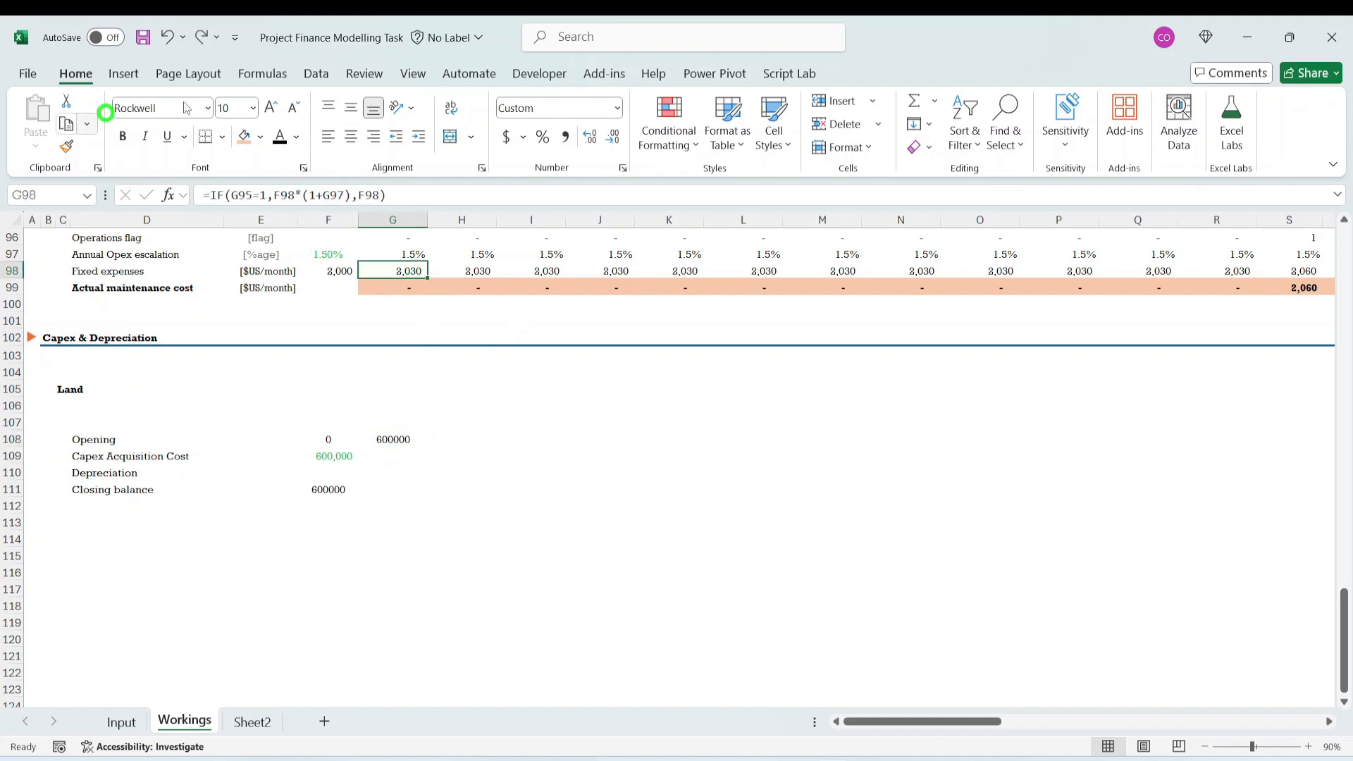
{"action": "left_click", "coordinate": [67, 146]}
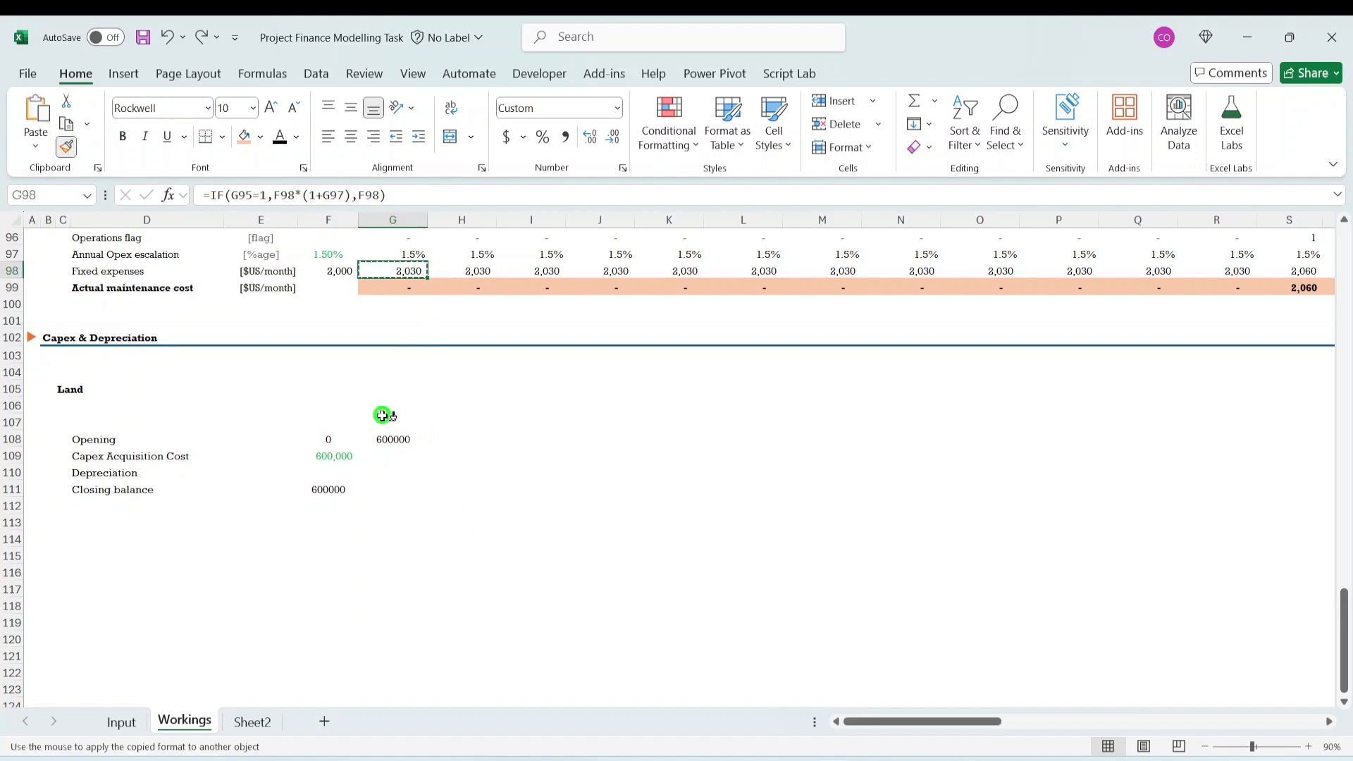
{"action": "left_click", "coordinate": [388, 435]}
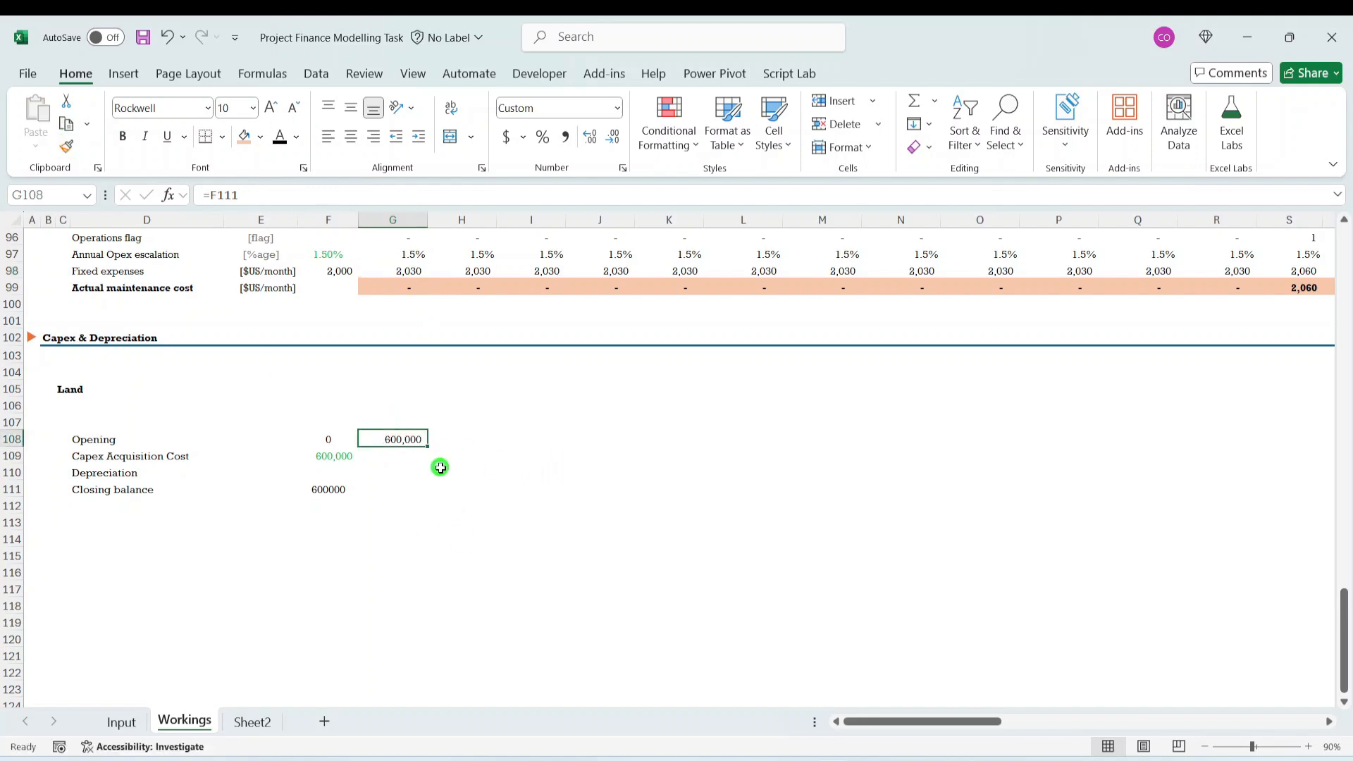
- Apply the actual maintenance cost formatting from G99 to the closing balance in F111, and fill F111 right into G111
{"action": "left_click", "coordinate": [406, 286]}
{"action": "left_click", "coordinate": [66, 146]}
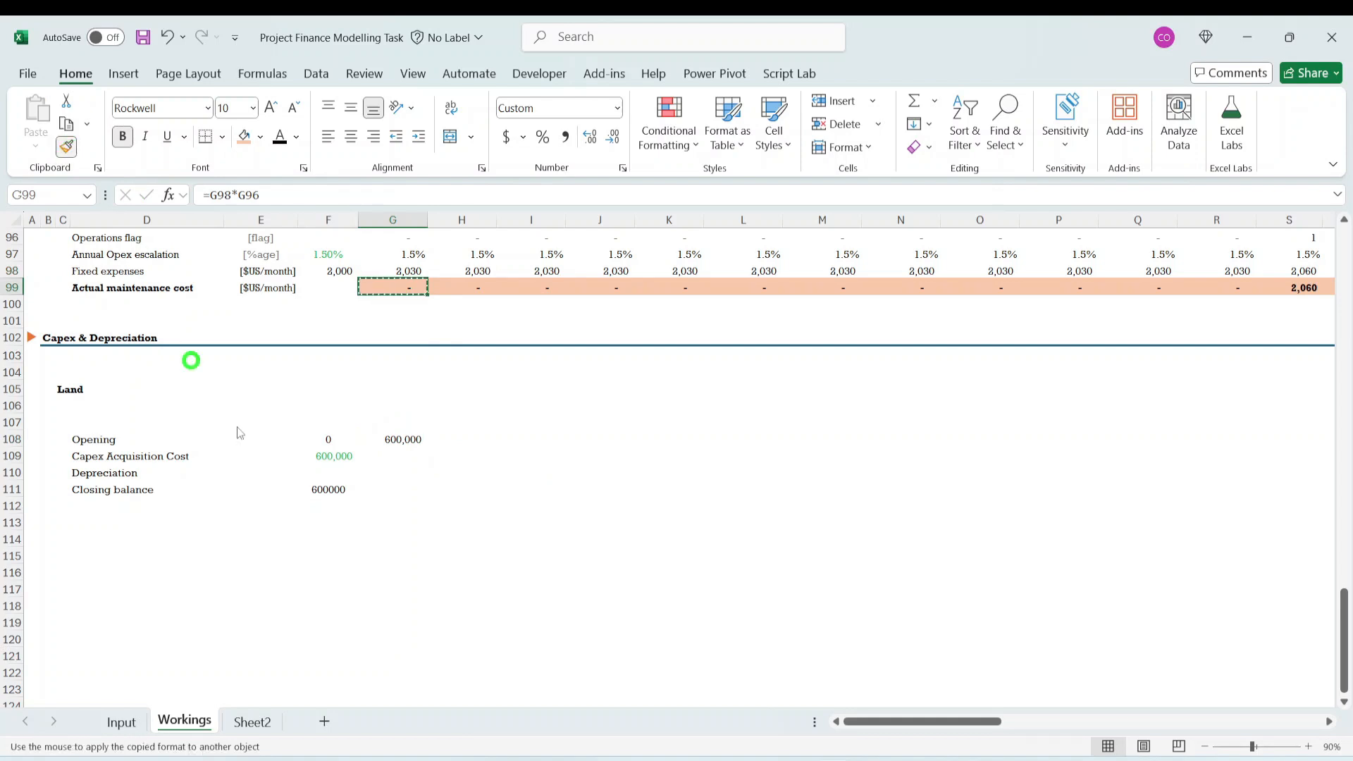
{"action": "left_click", "coordinate": [327, 490]}
{"action": "key", "text": "shift+Right"}
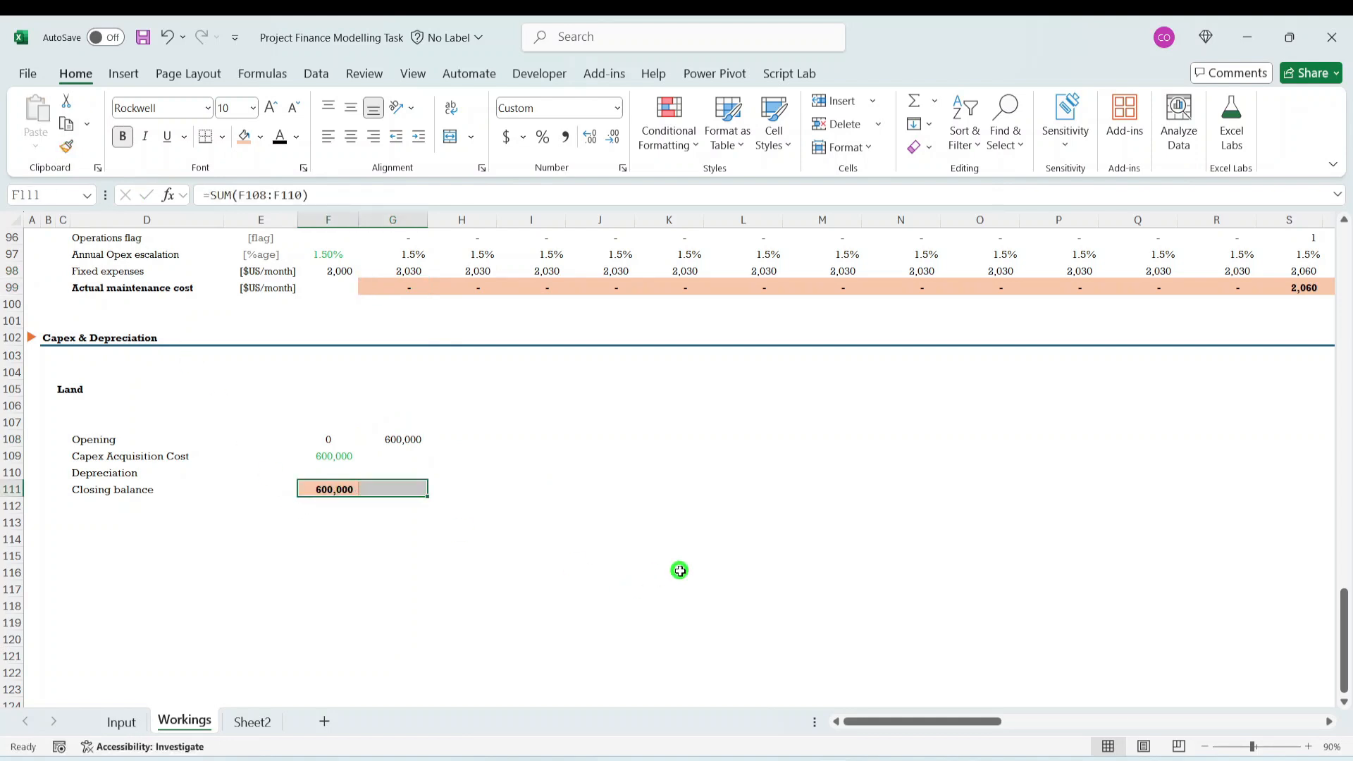
{"action": "key", "text": "ctrl+r"}
- Fill the Land balance block G108:G111 right across the remaining timeline columns
{"action": "key", "text": "Down"}
{"action": "key", "text": "Down"}
{"action": "key", "text": "Up"}
{"action": "key", "text": "Up"}
{"action": "key", "text": "Up"}
{"action": "key", "text": "Up"}
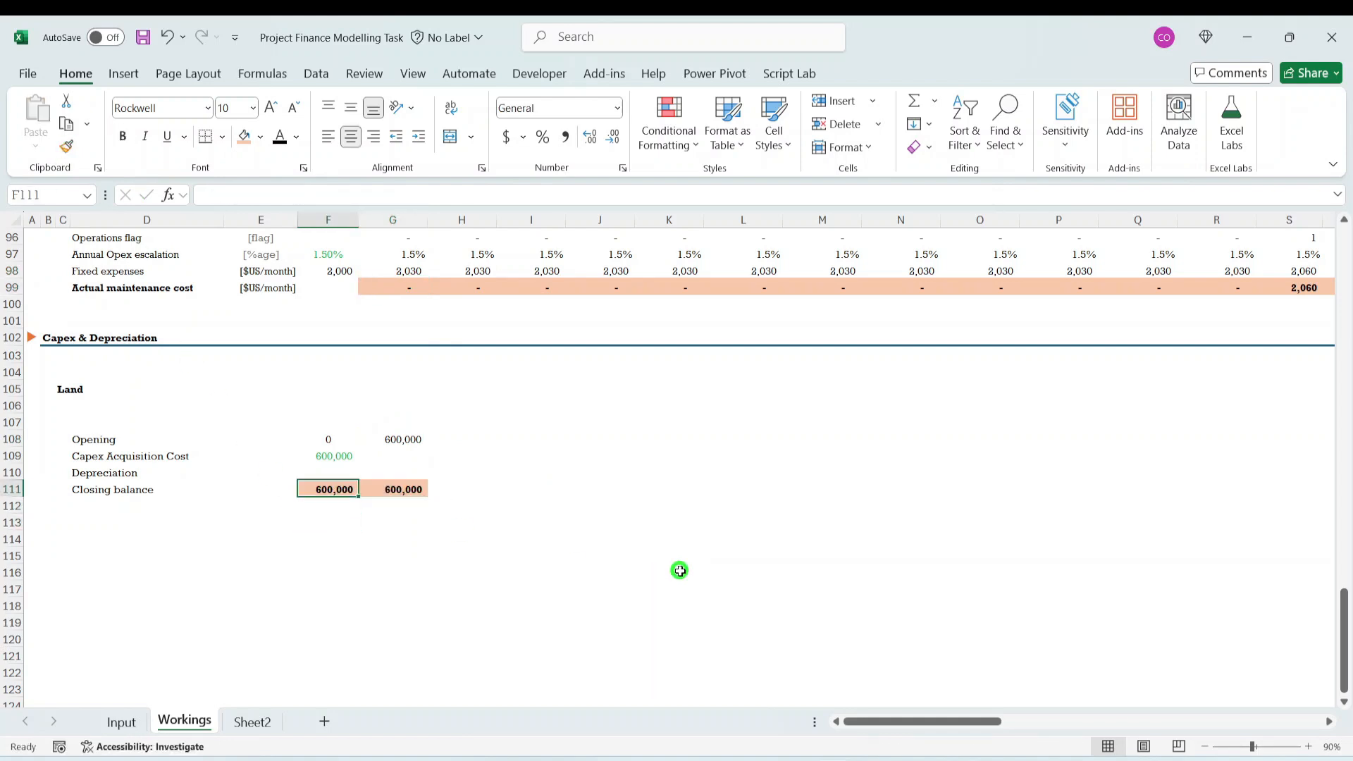
{"action": "key", "text": "Right"}
{"action": "key", "text": "Up"}
{"action": "key", "text": "shift+Down"}
{"action": "key", "text": "shift+Down"}
{"action": "key", "text": "shift+Down"}
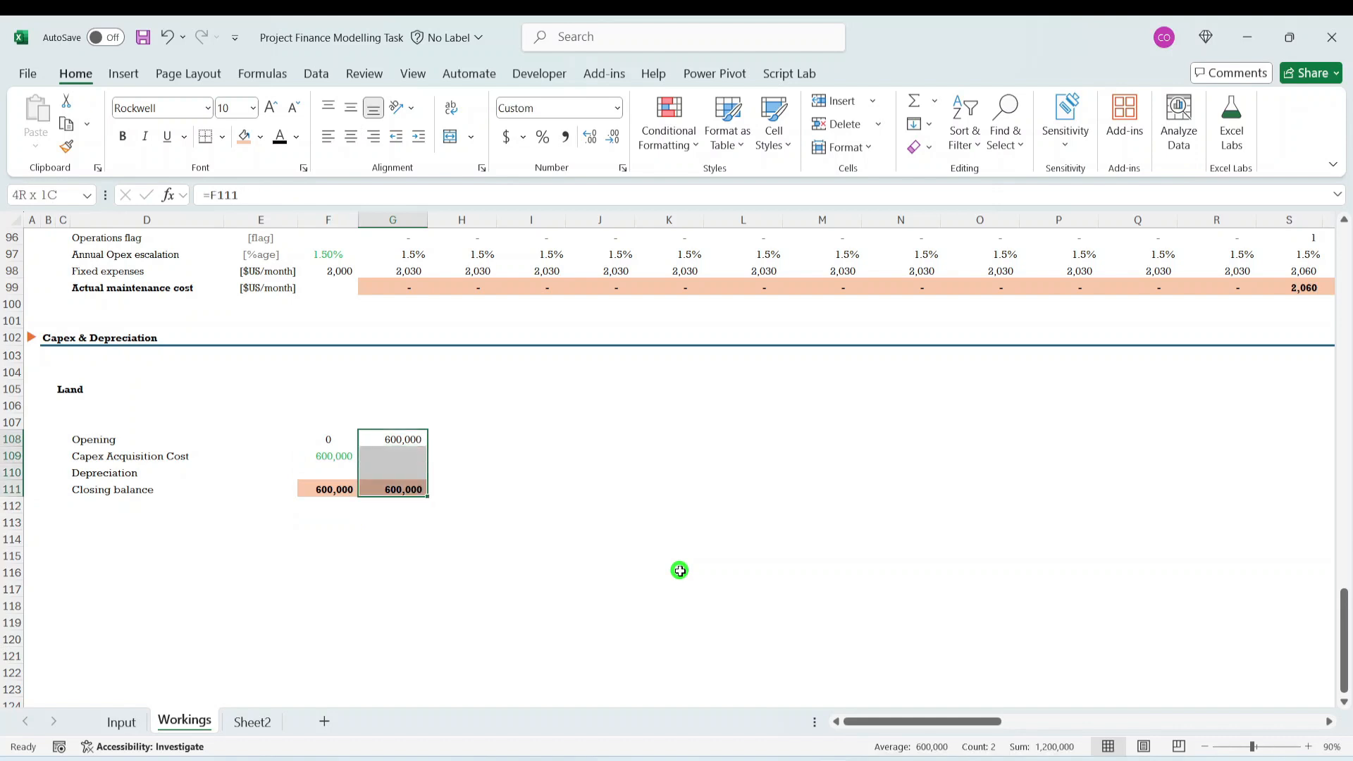
{"action": "key", "text": "ctrl+shift+Right"}
{"action": "key", "text": "ctrl+r"}
{"action": "key", "text": "Left"}
{"action": "key", "text": "Left"}
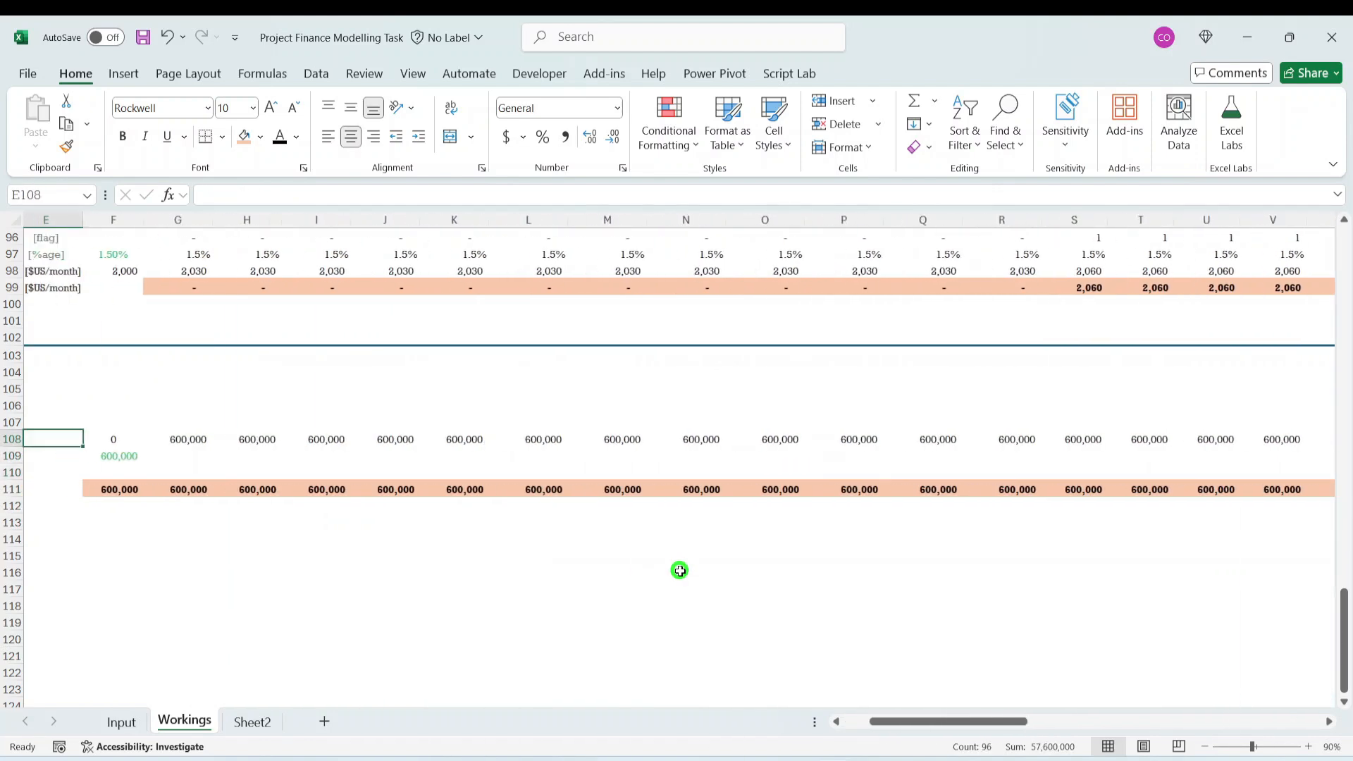
{"action": "key", "text": "Right"}
{"action": "key", "text": "Right"}
{"action": "key", "text": "Right"}
{"action": "key", "text": "Right"}
{"action": "key", "text": "Left"}
{"action": "key", "text": "Left"}
{"action": "key", "text": "Left"}
{"action": "key", "text": "Left"}
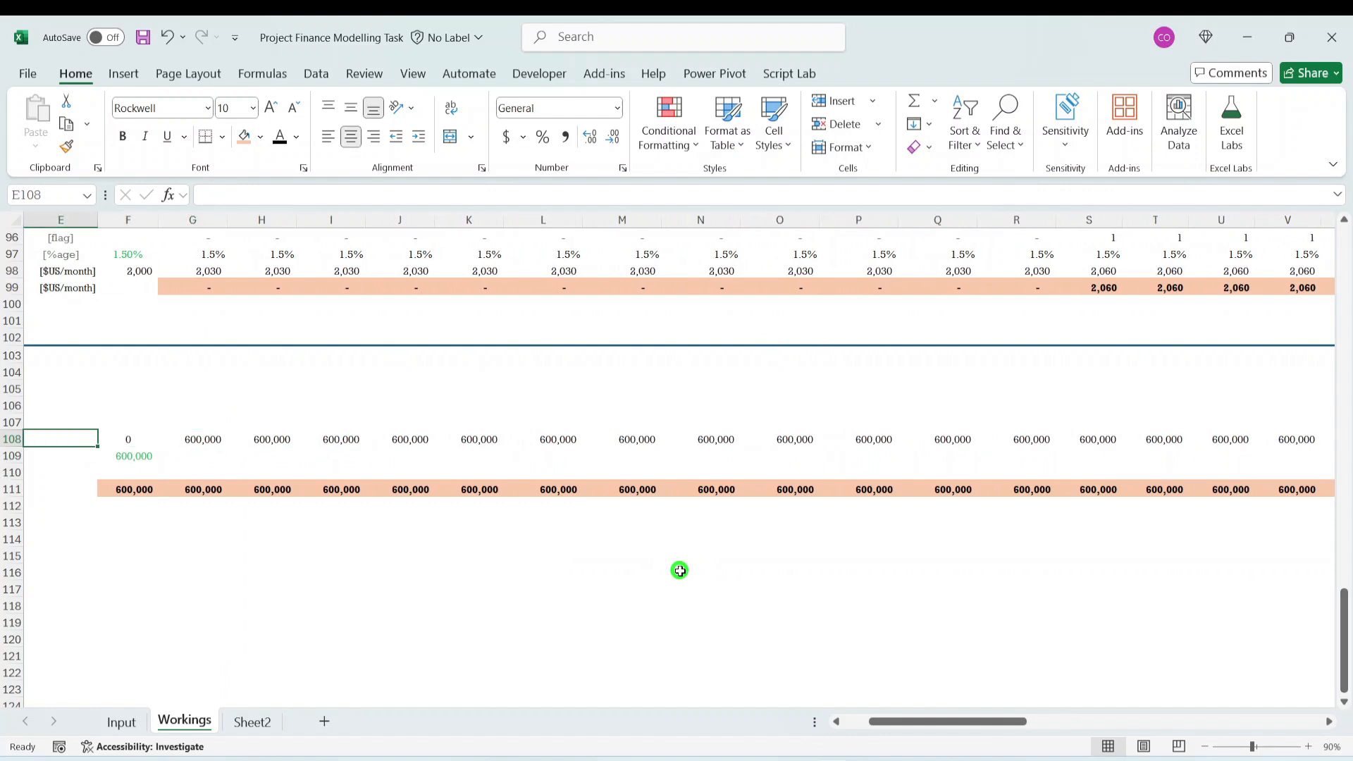
{"action": "key", "text": "Down"}
{"action": "key", "text": "Down"}
{"action": "key", "text": "Down"}
{"action": "key", "text": "Left"}
{"action": "key", "text": "Left"}
{"action": "key", "text": "Left"}
{"action": "key", "text": "Up"}
{"action": "key", "text": "Right"}
{"action": "key", "text": "Right"}
{"action": "key", "text": "Right"}
{"action": "key", "text": "Right"}
{"action": "key", "text": "Right"}
{"action": "key", "text": "Right"}
{"action": "key", "text": "Right"}
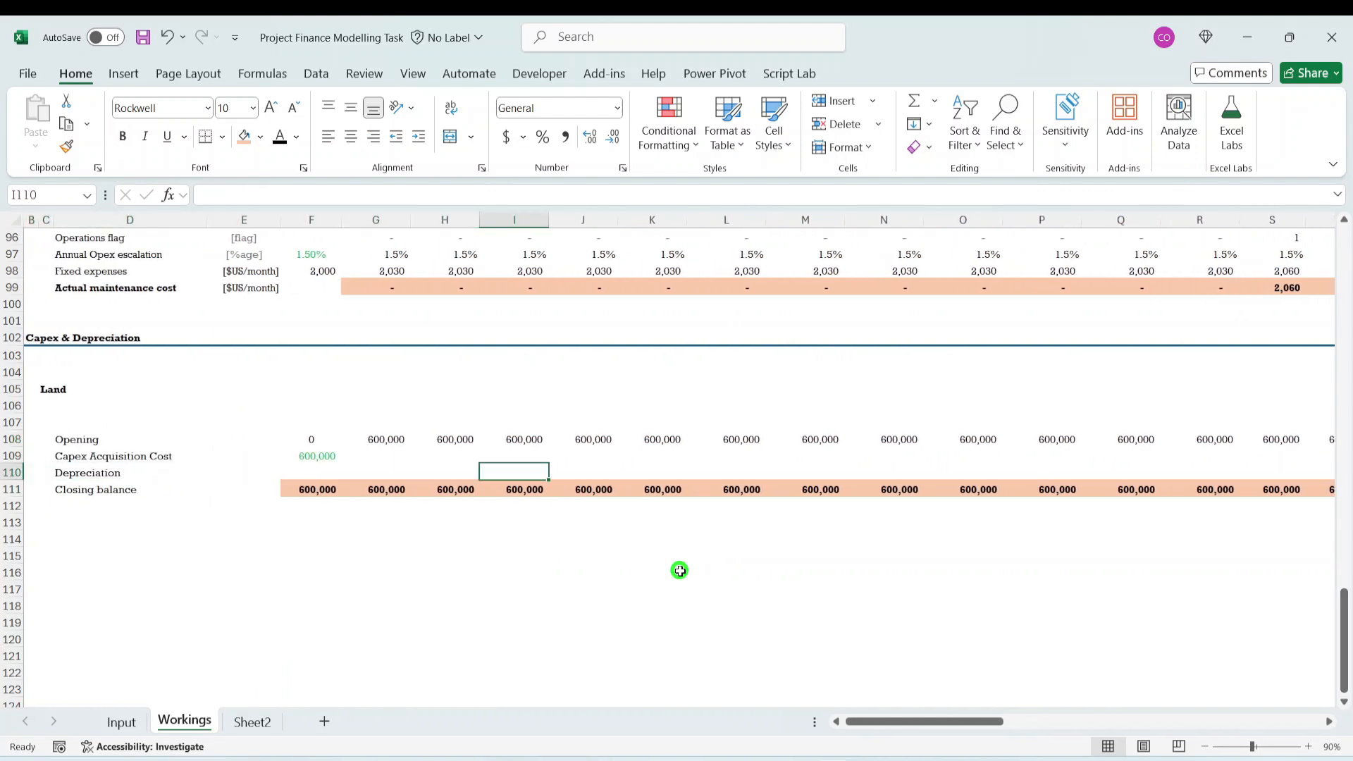
- Examine the Land opening and closing balances through the last timeline column, then the depreciation row and acquisition cost at the schedule's start
{"action": "key", "text": "Right"}
{"action": "key", "text": "Right"}
{"action": "key", "text": "Right"}
{"action": "key", "text": "Right"}
{"action": "key", "text": "Right"}
{"action": "key", "text": "Right"}
{"action": "key", "text": "Right"}
{"action": "key", "text": "Right"}
{"action": "key", "text": "Right"}
{"action": "key", "text": "Right"}
{"action": "key", "text": "Right"}
{"action": "key", "text": "Right"}
{"action": "key", "text": "Right"}
{"action": "key", "text": "Right"}
{"action": "key", "text": "Right"}
{"action": "key", "text": "Right"}
{"action": "key", "text": "Right"}
{"action": "key", "text": "Right"}
{"action": "key", "text": "Right"}
{"action": "key", "text": "Right"}
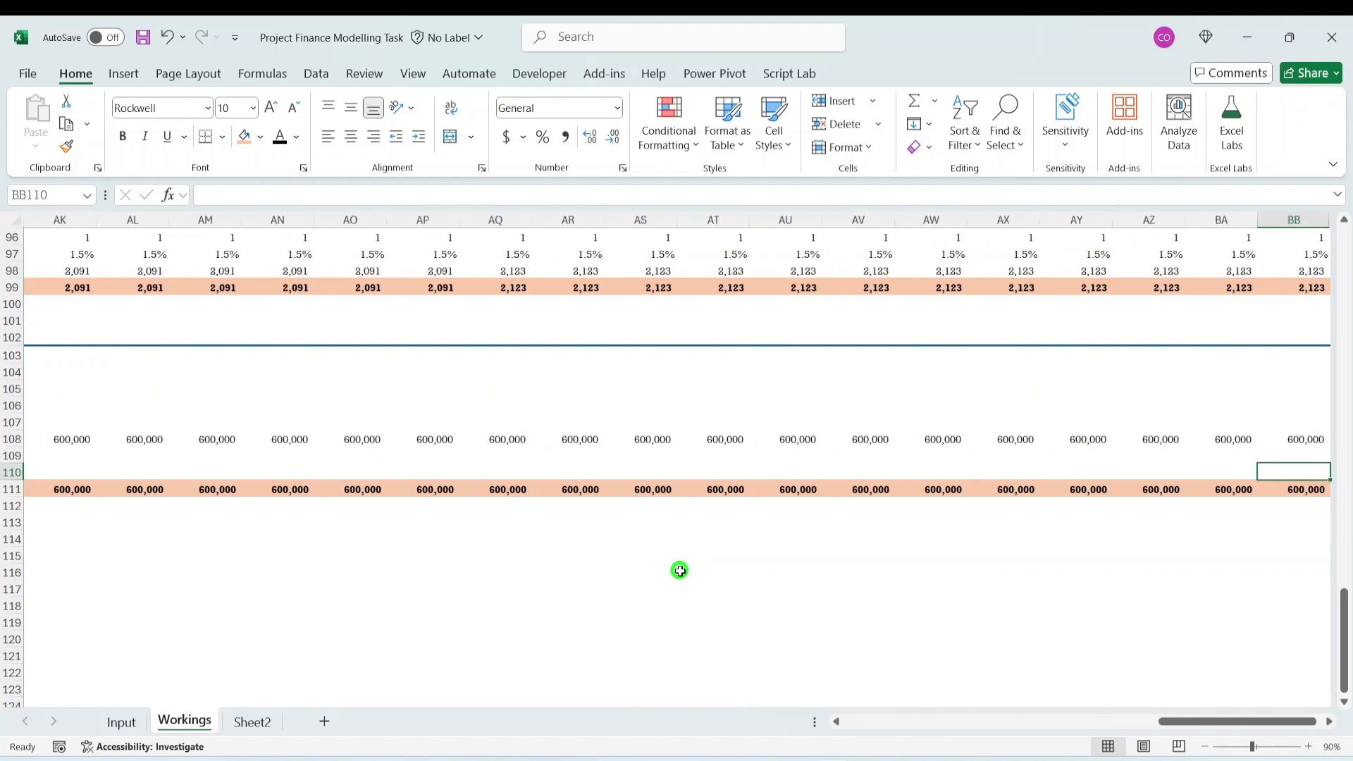
{"action": "key", "text": "Left"}
{"action": "key", "text": "Left"}
{"action": "key", "text": "Left"}
{"action": "key", "text": "Left"}
{"action": "key", "text": "Left"}
{"action": "key", "text": "Left"}
{"action": "key", "text": "Left"}
{"action": "key", "text": "Left"}
{"action": "key", "text": "Left"}
{"action": "key", "text": "Left"}
{"action": "key", "text": "Left"}
{"action": "key", "text": "Left"}
{"action": "key", "text": "Left"}
{"action": "key", "text": "Left"}
{"action": "key", "text": "Left"}
{"action": "key", "text": "Left"}
{"action": "key", "text": "Left"}
{"action": "key", "text": "Left"}
{"action": "key", "text": "Left"}
{"action": "key", "text": "Left"}
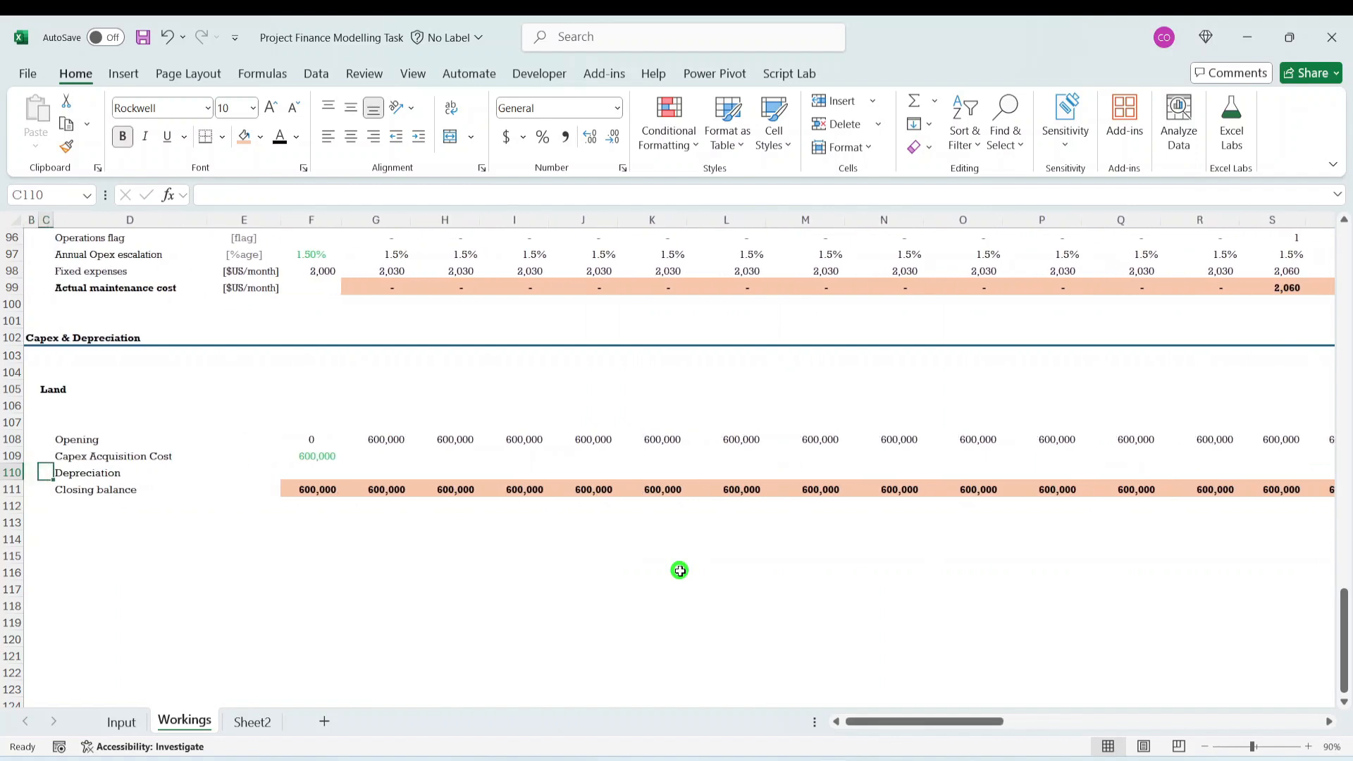
{"action": "key", "text": "Right"}
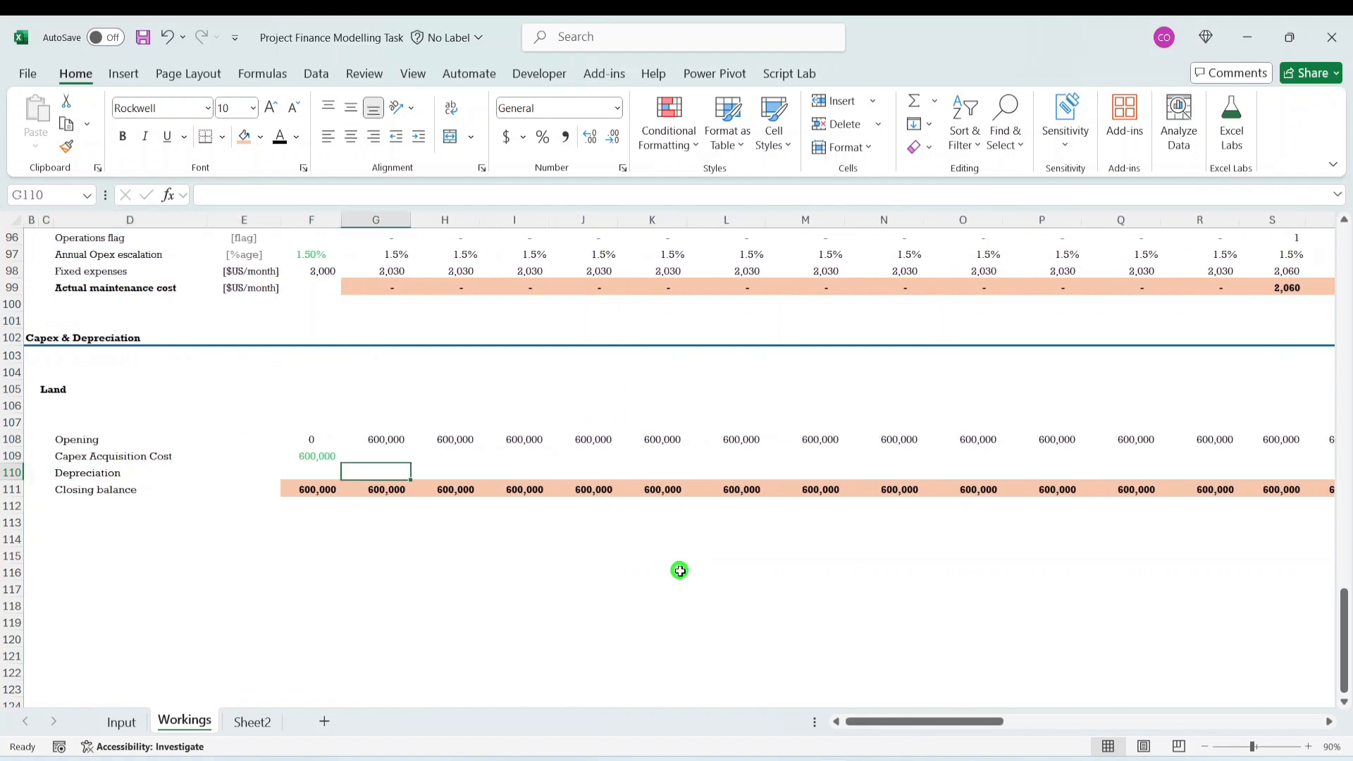
{"action": "key", "text": "Down"}
{"action": "key", "text": "Up"}
{"action": "key", "text": "Up"}
{"action": "key", "text": "Left"}
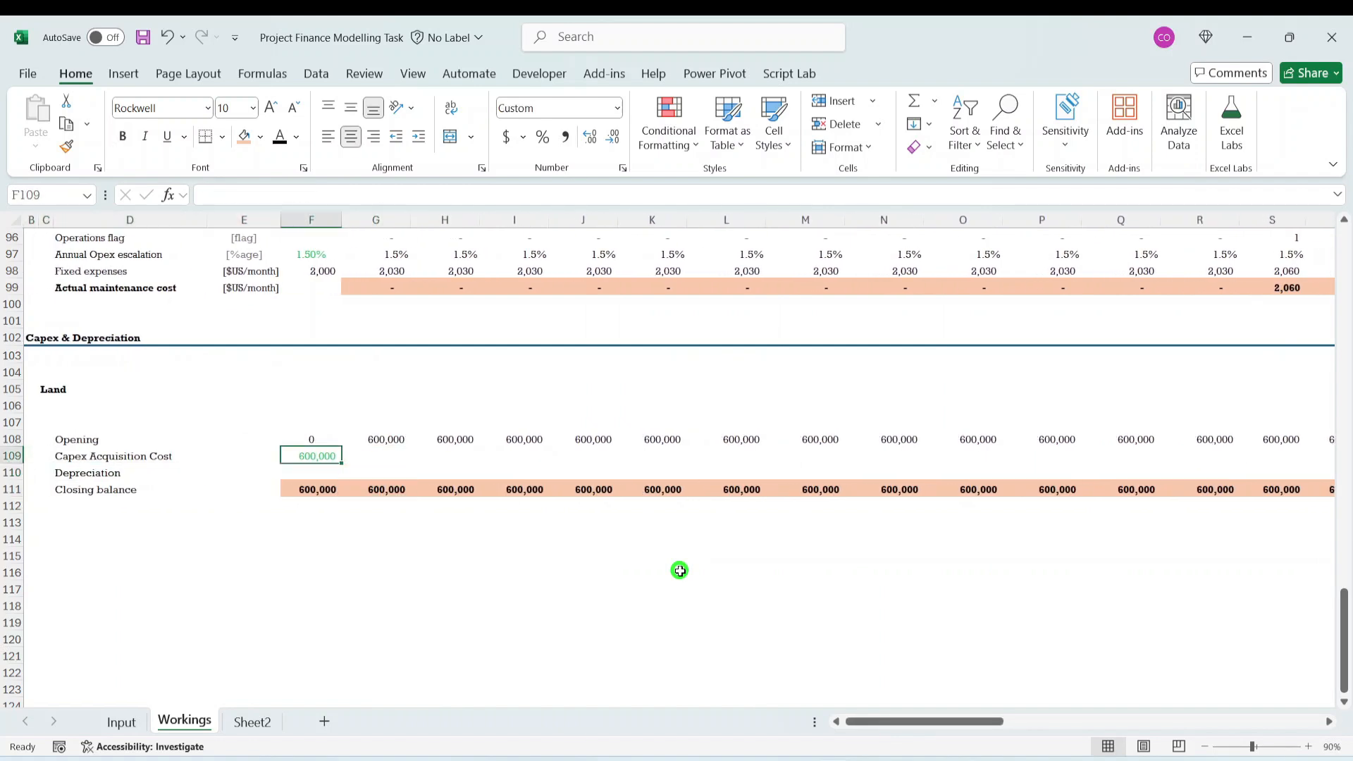
- Add a "Useful Life" label in D107, directly above the Land opening balance row
{"action": "key", "text": "Left"}
{"action": "key", "text": "Up"}
{"action": "key", "text": "Up"}
{"action": "key", "text": "Left"}
{"action": "key", "text": "Left"}
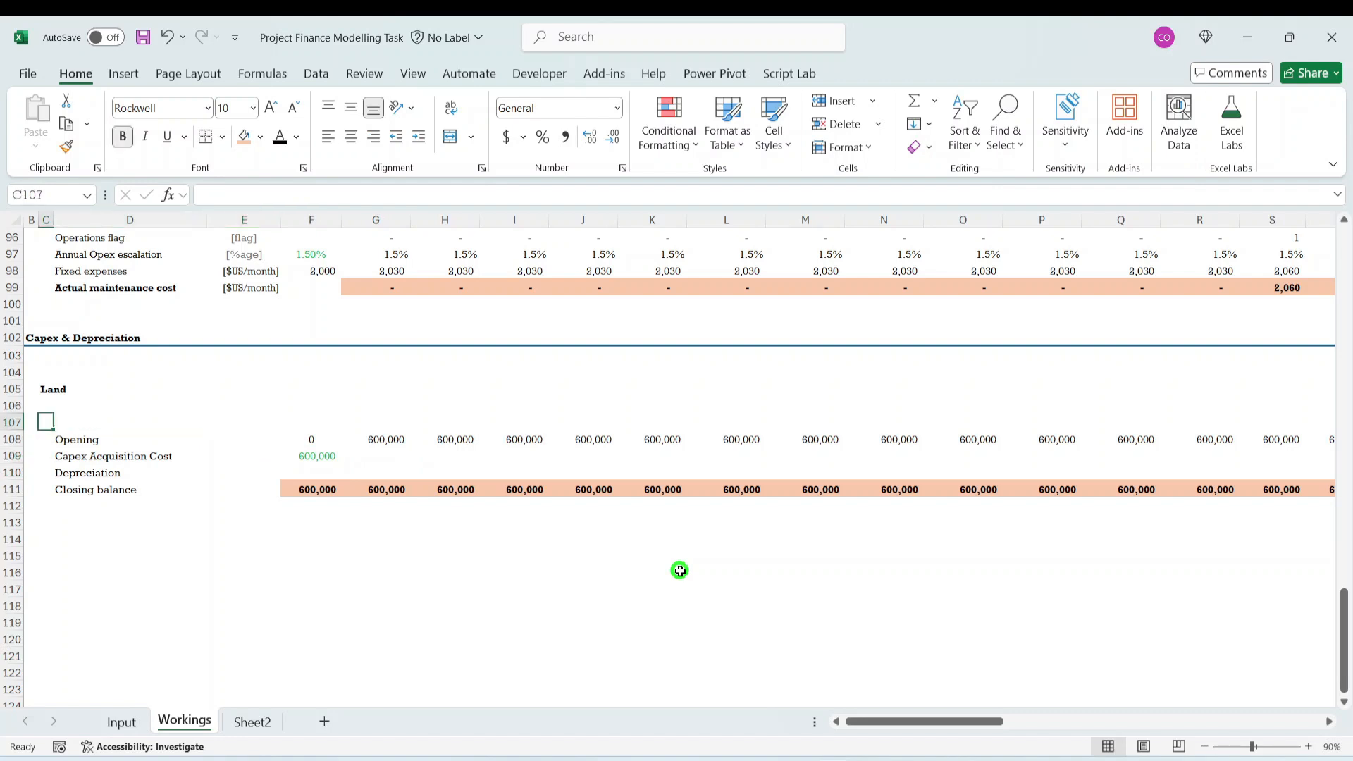
{"action": "key", "text": "Right"}
{"action": "type", "text": "U"}
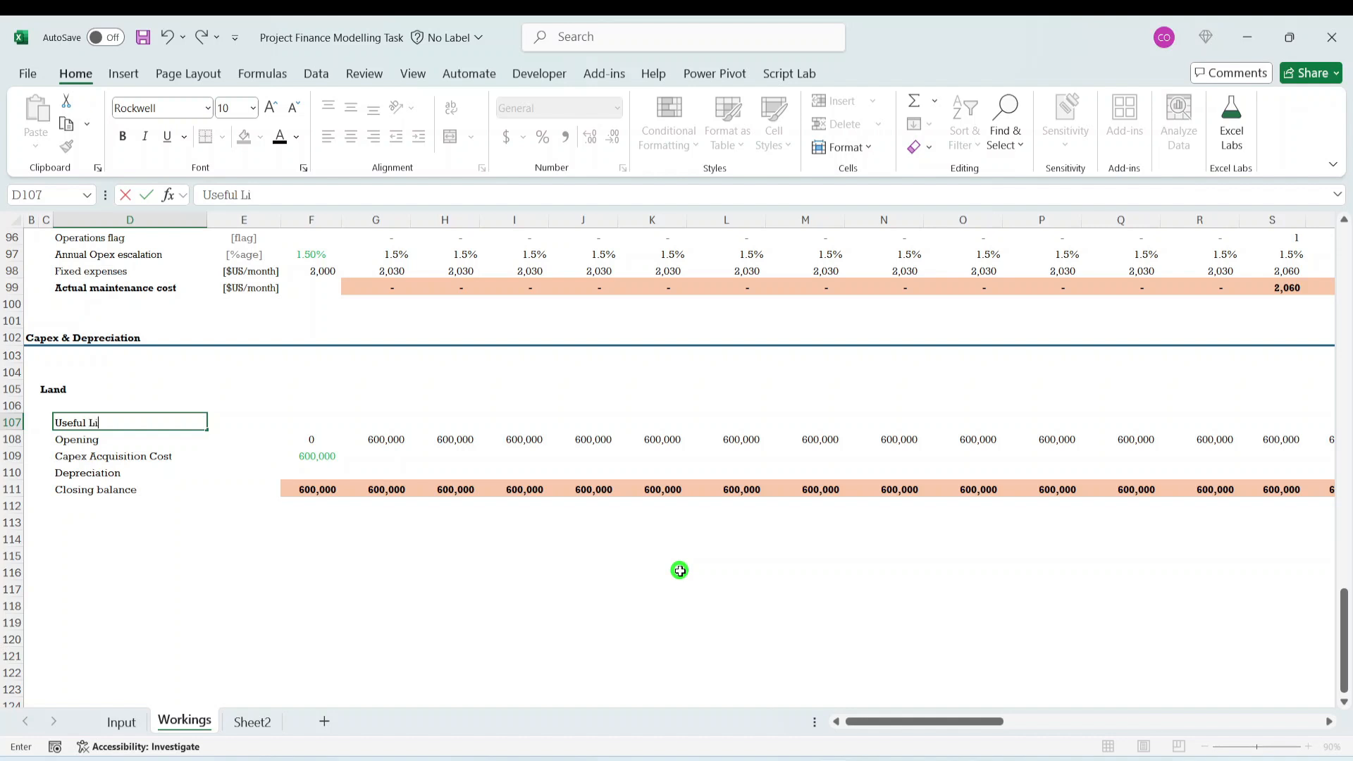
{"action": "key", "text": "ctrl+Return"}
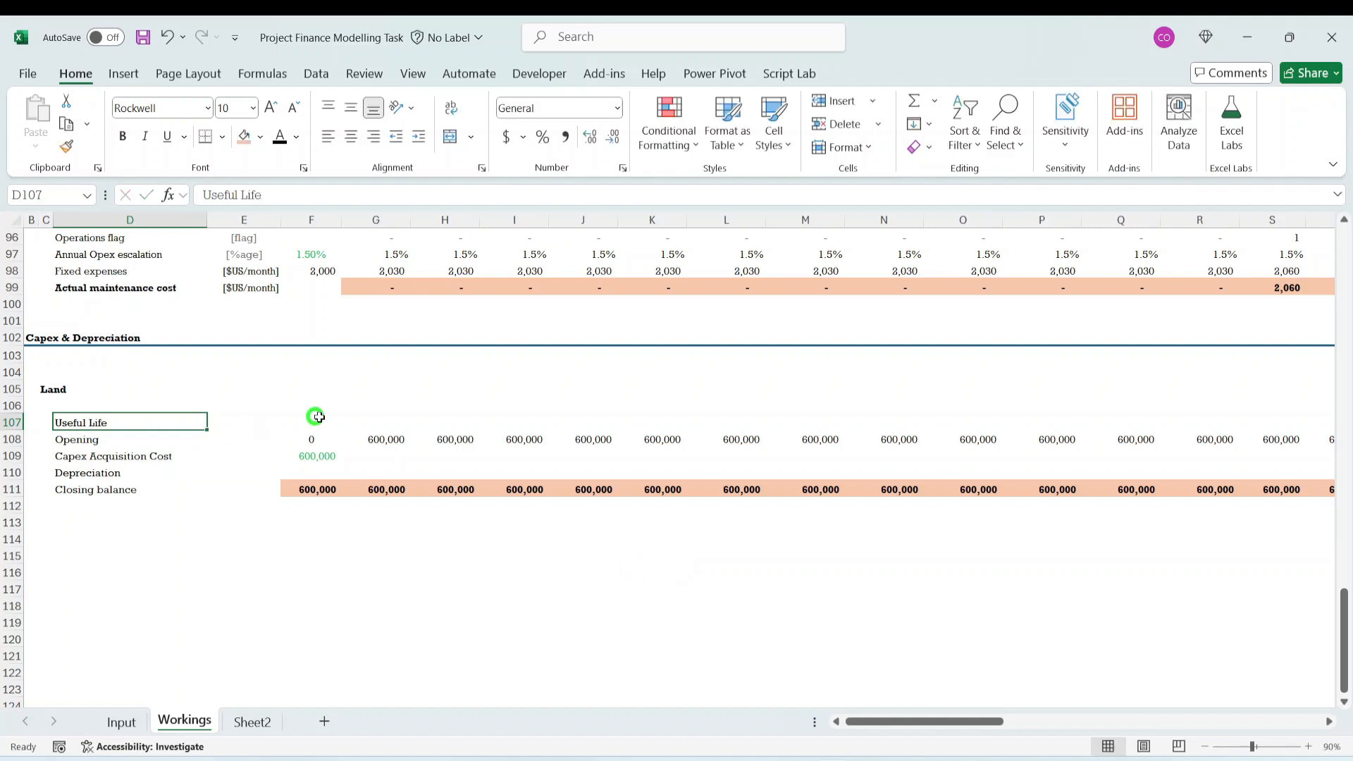
- Link the Land useful life in E107 to the Land depreciation years with the formula =Input!E47
{"action": "left_click", "coordinate": [311, 420]}
{"action": "left_click", "coordinate": [232, 421]}
{"action": "type", "text": "="}
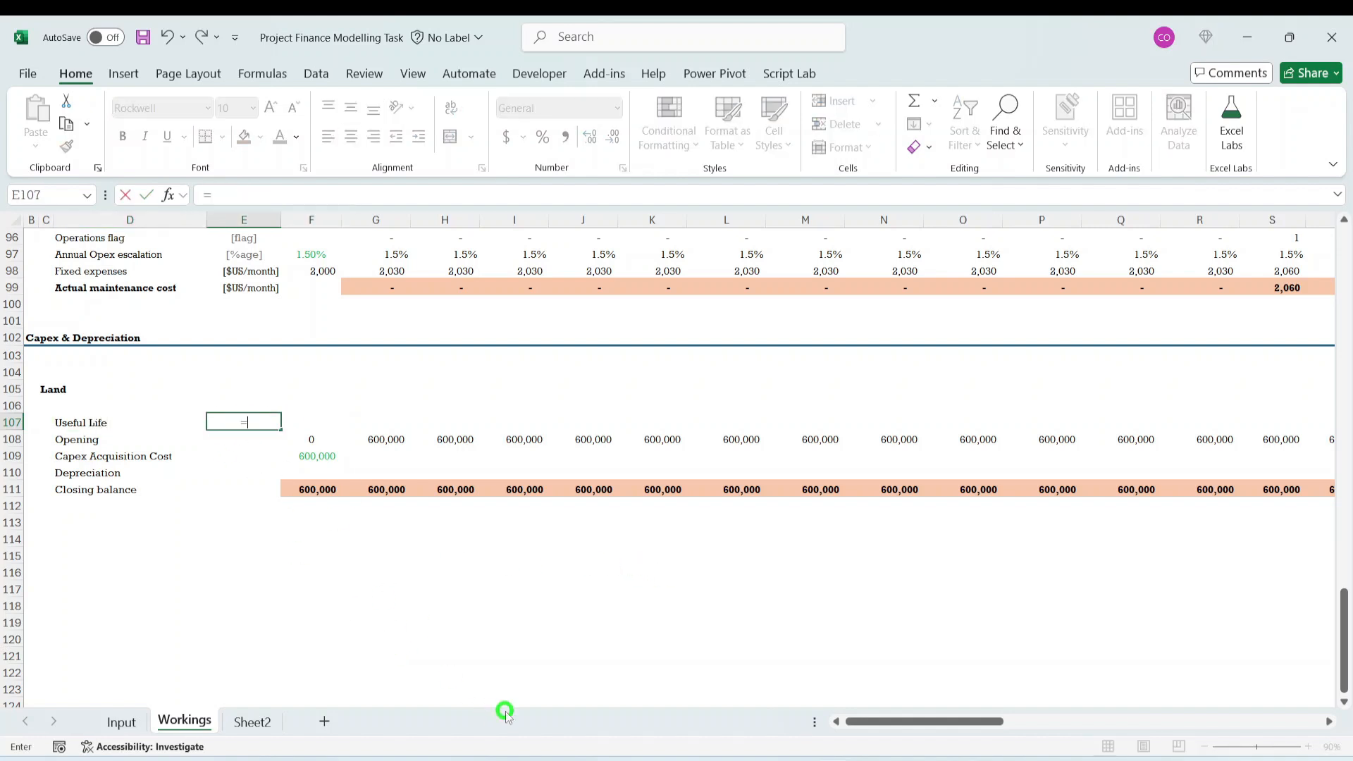
{"action": "left_click", "coordinate": [121, 720]}
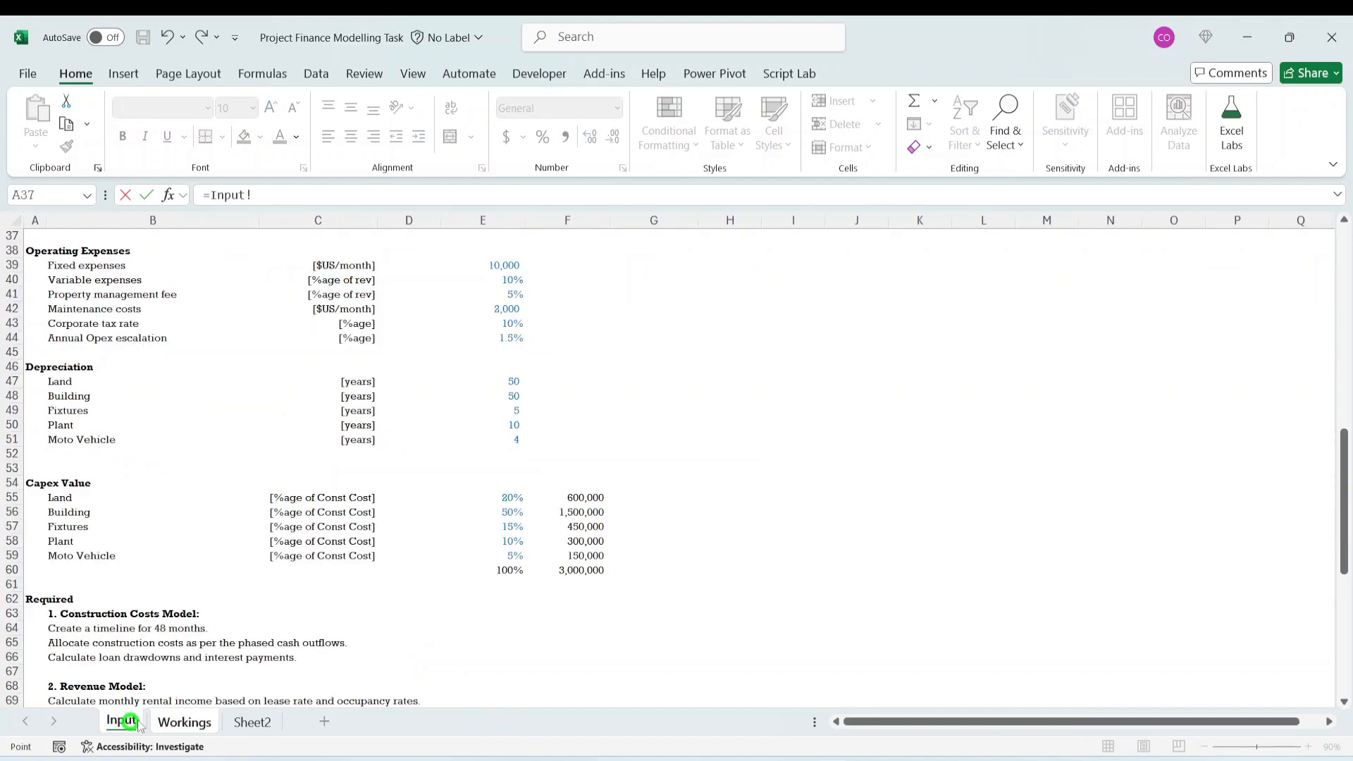
{"action": "left_click", "coordinate": [511, 381]}
{"action": "key", "text": "ctrl+Return"}
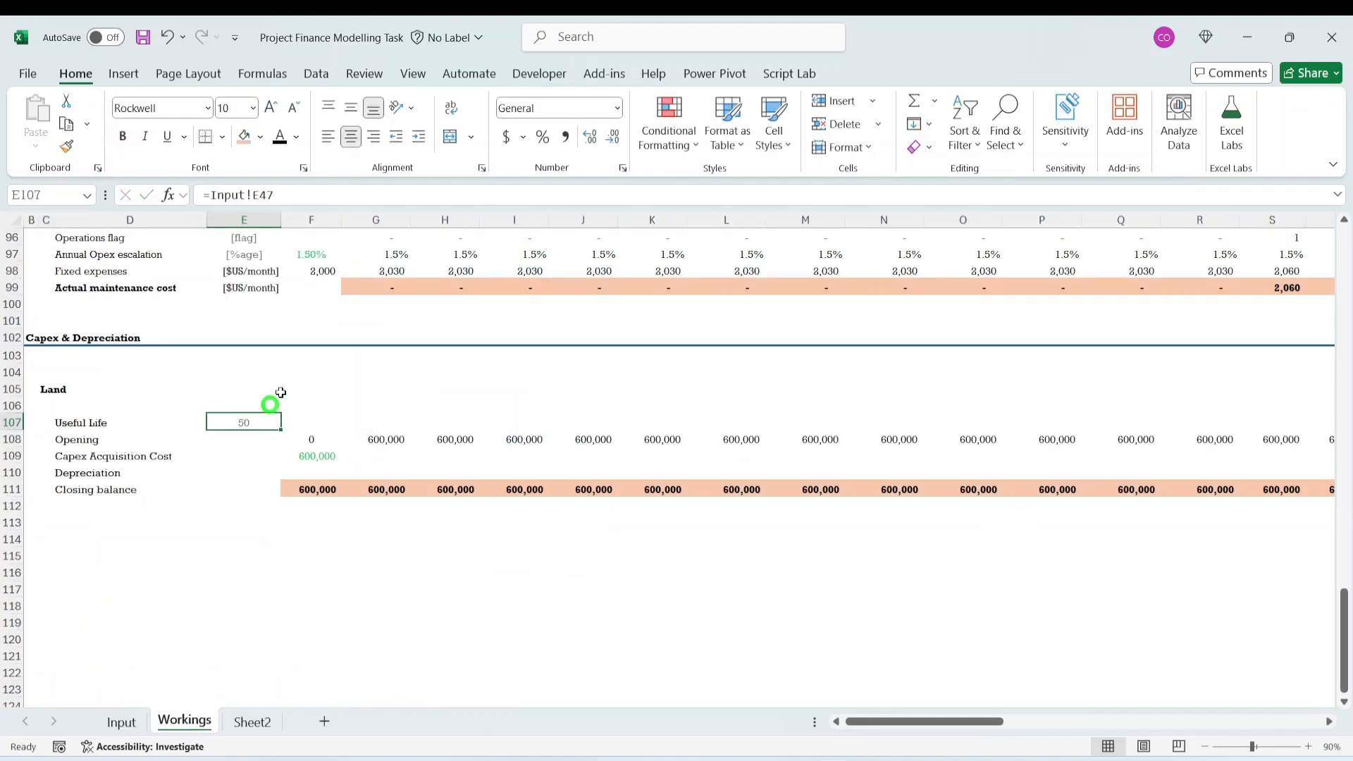
- Copy the capex acquisition cost formatting from F109 onto the useful life in E107 and set its number format to General
{"action": "left_click", "coordinate": [322, 457]}
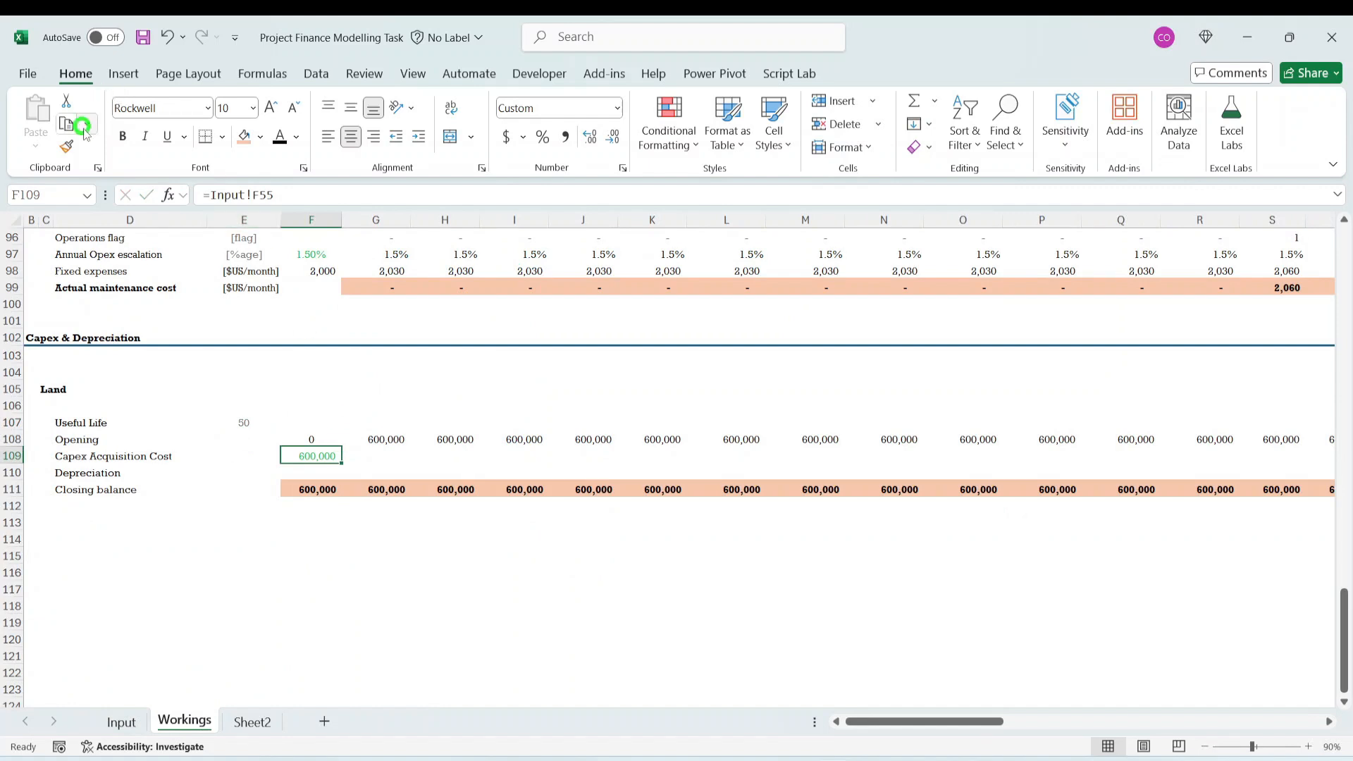
{"action": "left_click", "coordinate": [69, 149]}
{"action": "left_click", "coordinate": [243, 423]}
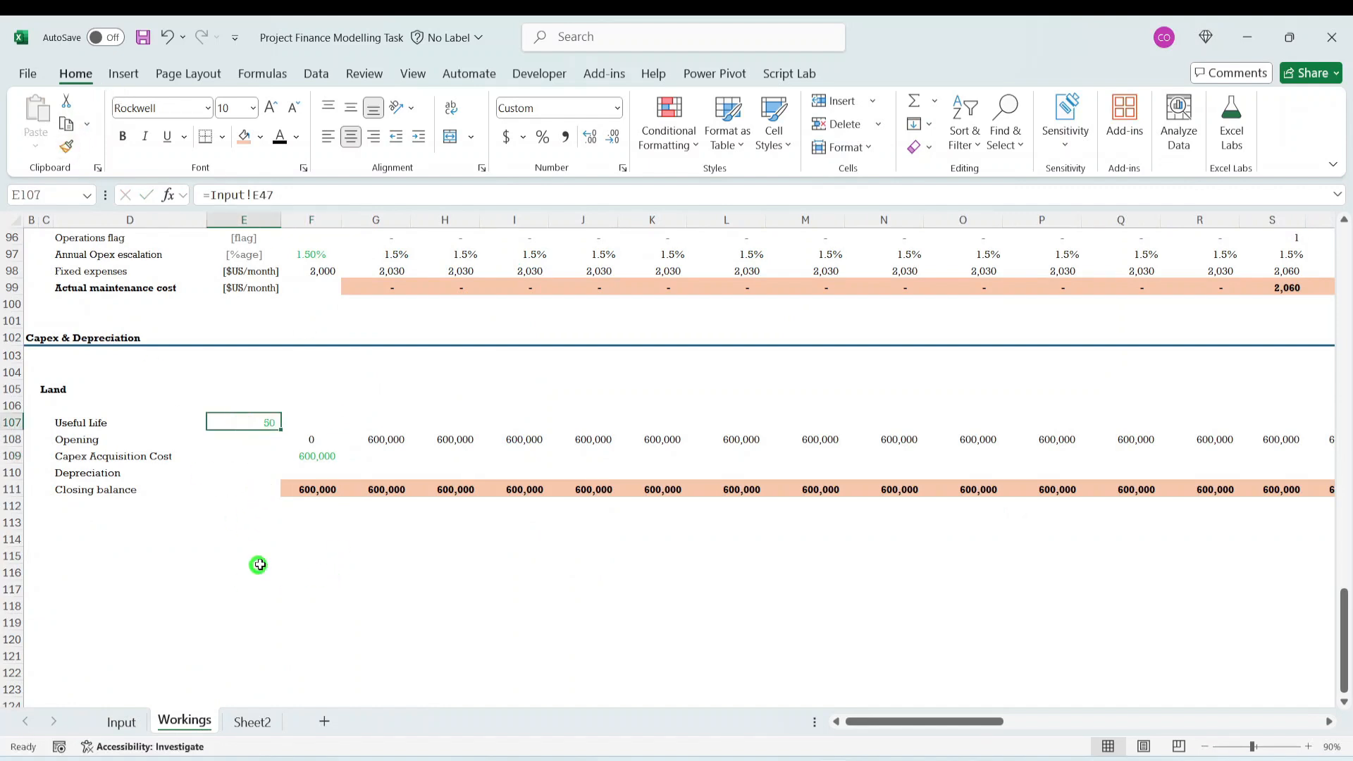
{"action": "left_click", "coordinate": [248, 540]}
{"action": "left_click", "coordinate": [241, 423]}
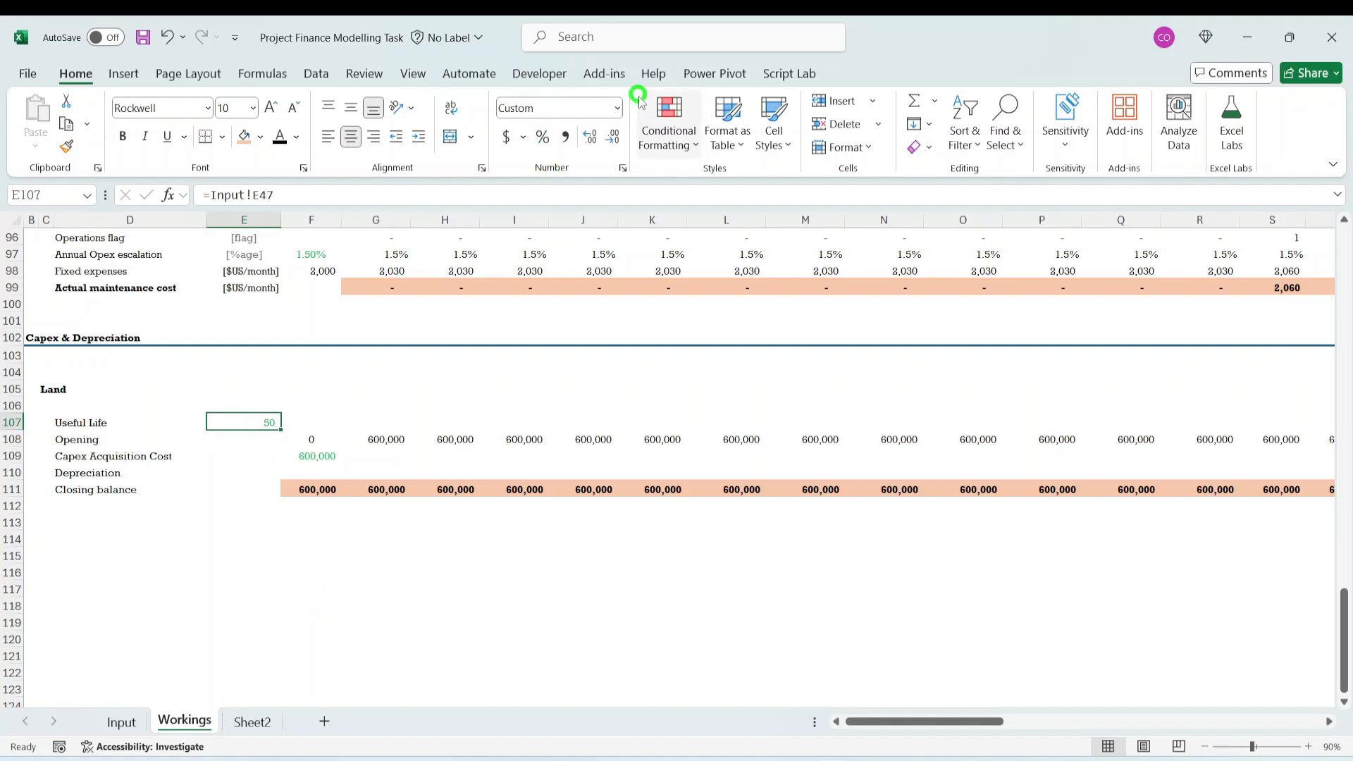
{"action": "left_click", "coordinate": [617, 108]}
{"action": "left_click", "coordinate": [559, 133]}
{"action": "left_click", "coordinate": [285, 507]}
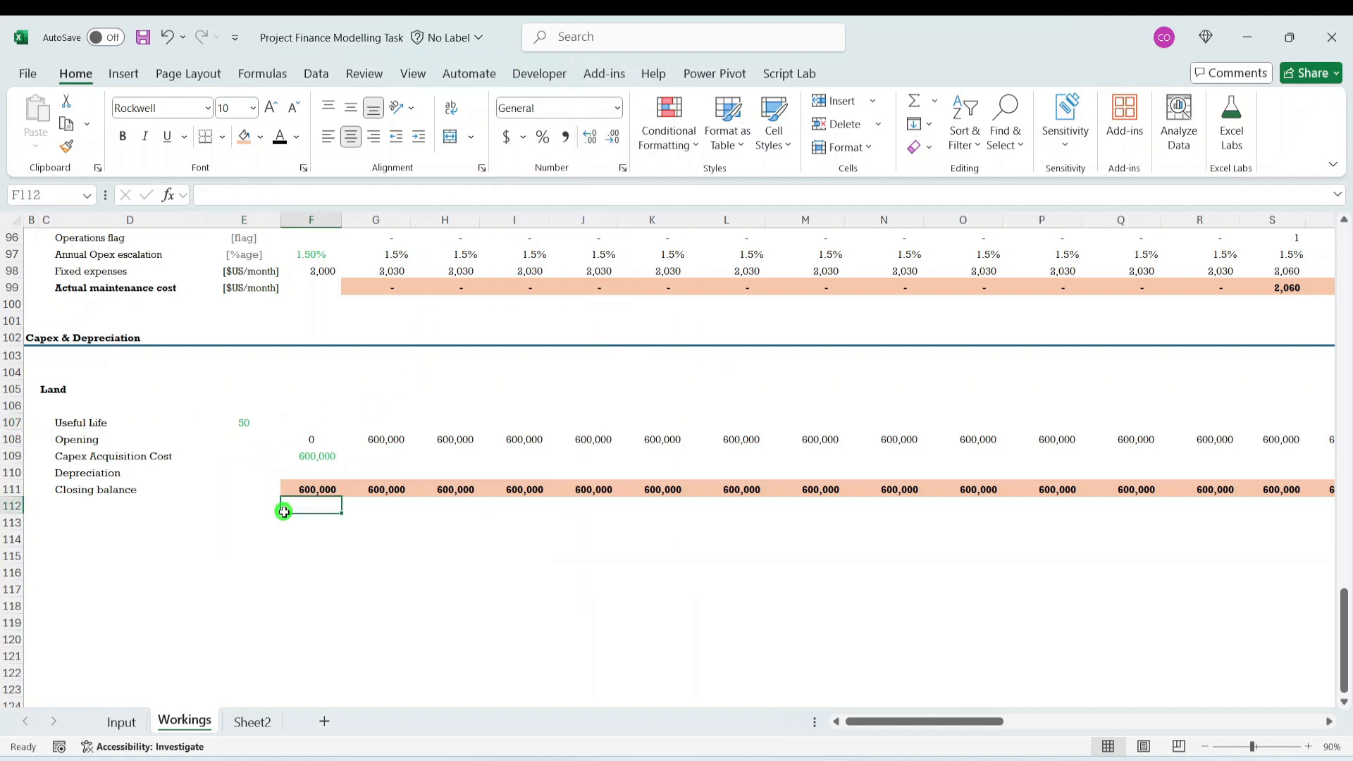
{"action": "left_click", "coordinate": [294, 555]}
{"action": "left_click", "coordinate": [322, 523]}
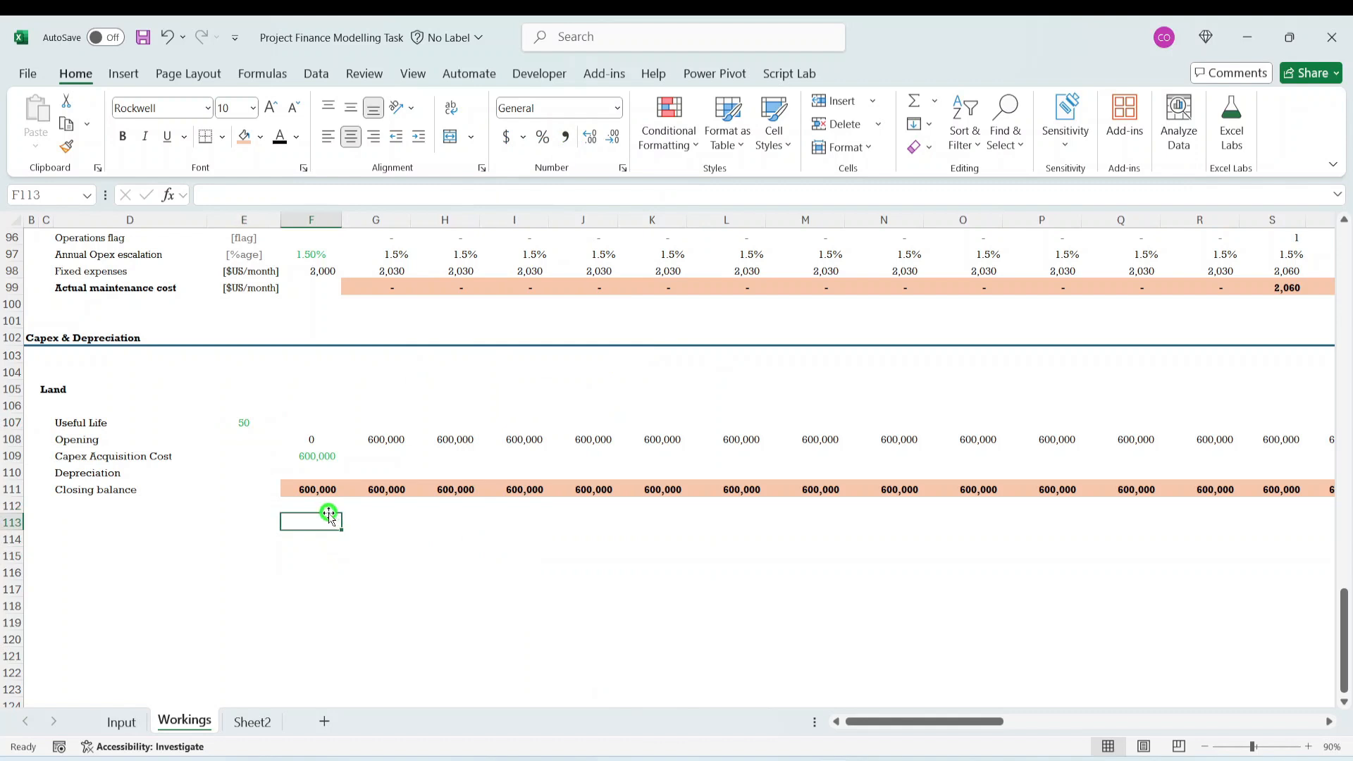
- Calculate Land depreciation in F110 with the formula =$F109/$E107, anchoring both column references
{"action": "left_click", "coordinate": [301, 470]}
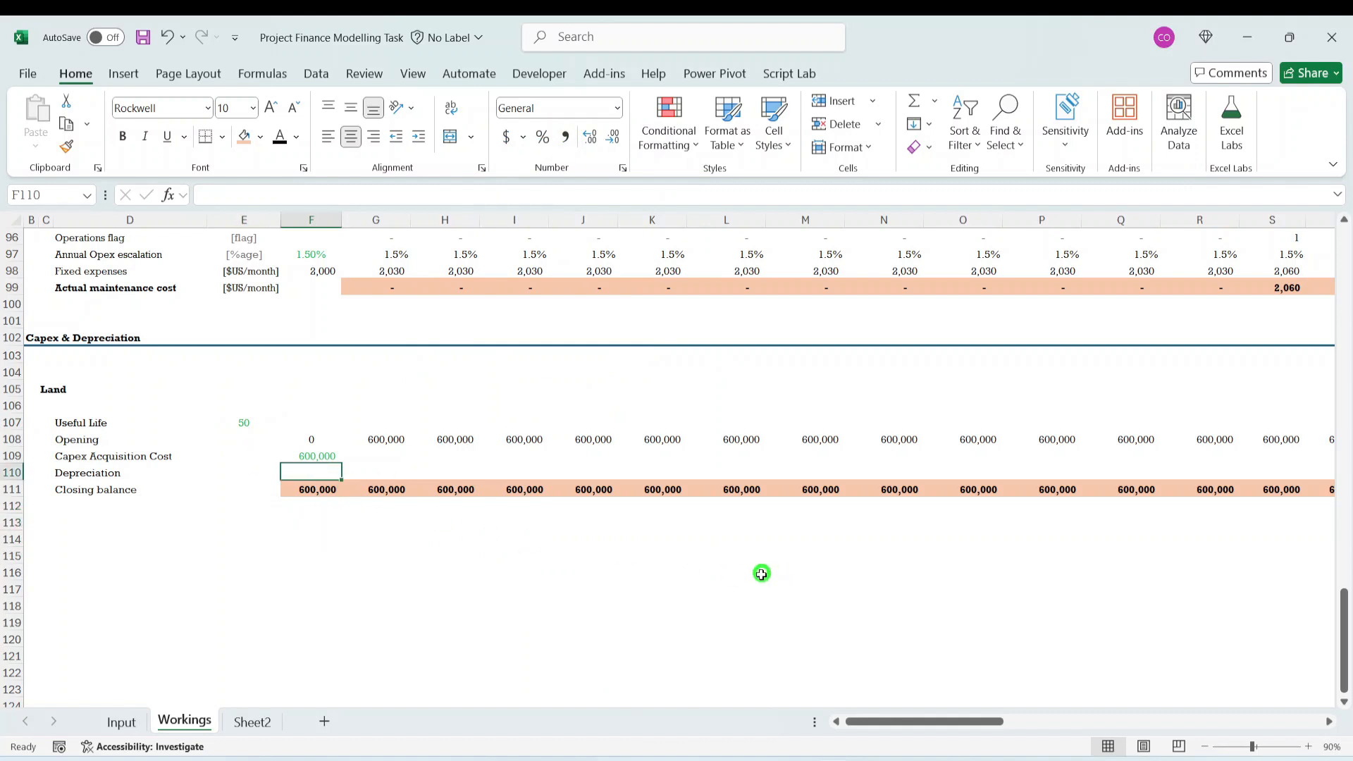
{"action": "type", "text": "="}
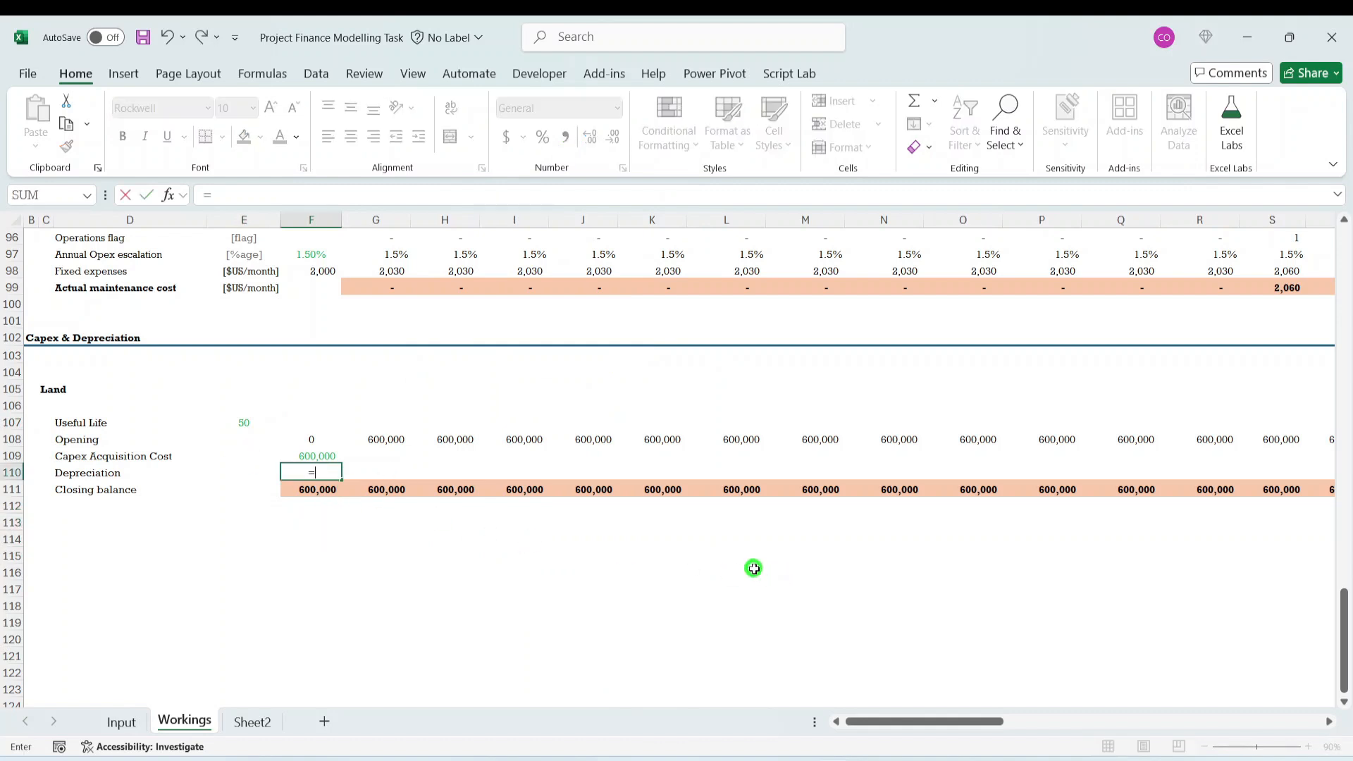
{"action": "key", "text": "Up"}
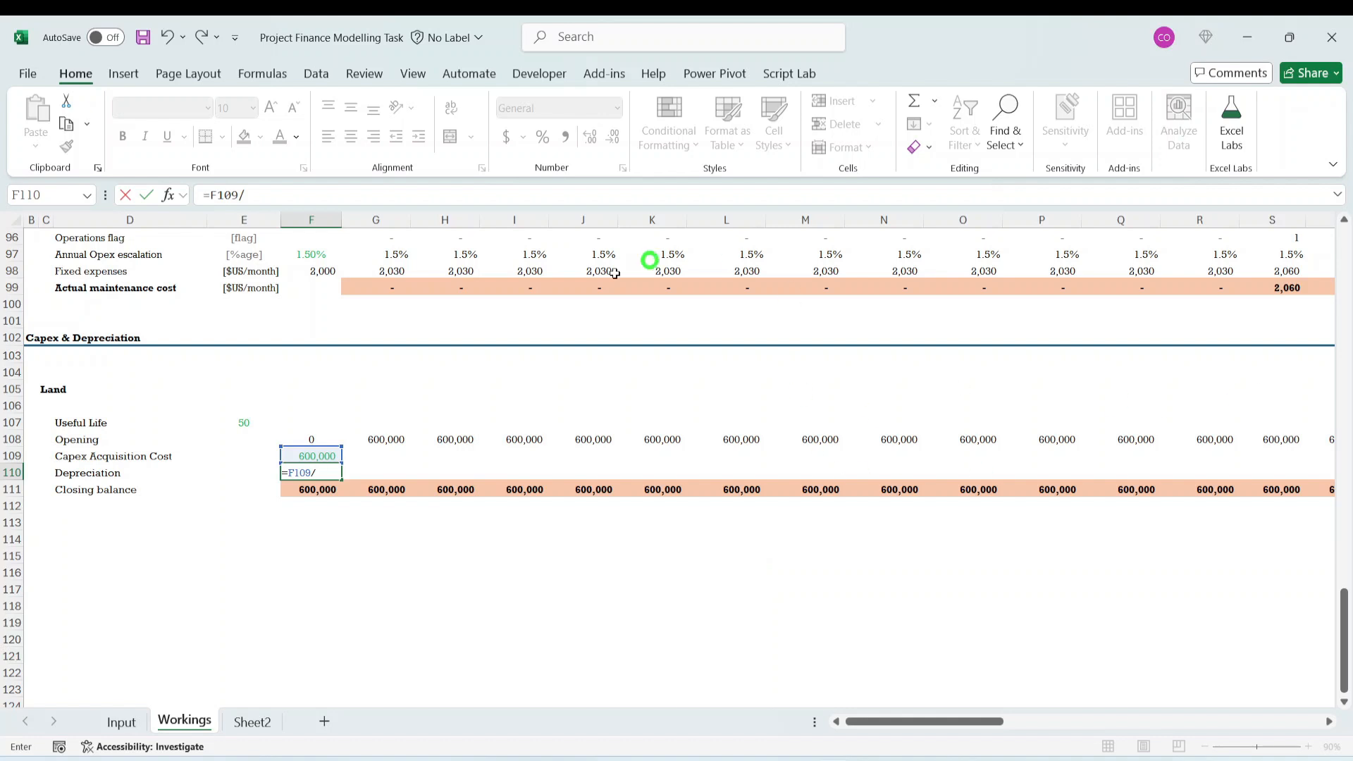
{"action": "left_click", "coordinate": [237, 424]}
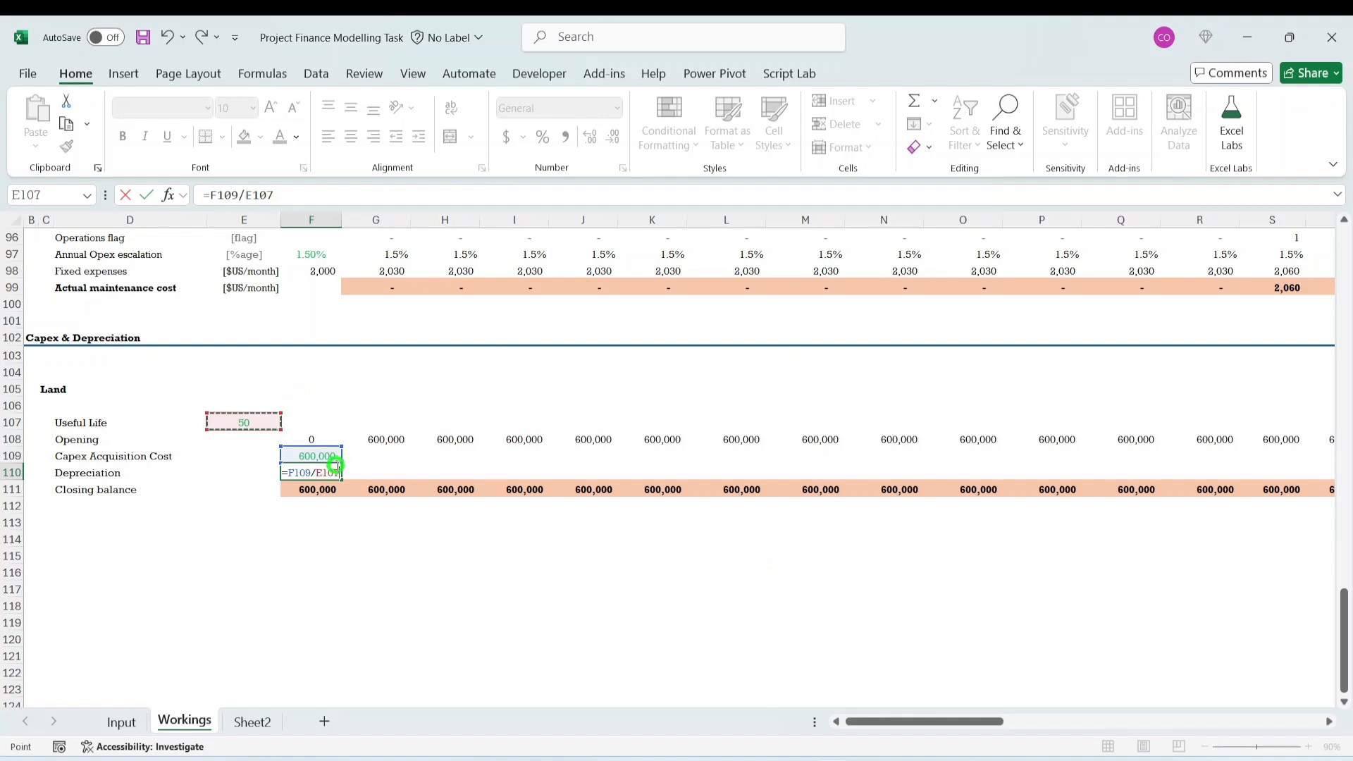
{"action": "key", "text": "F4"}
{"action": "key", "text": "F4"}
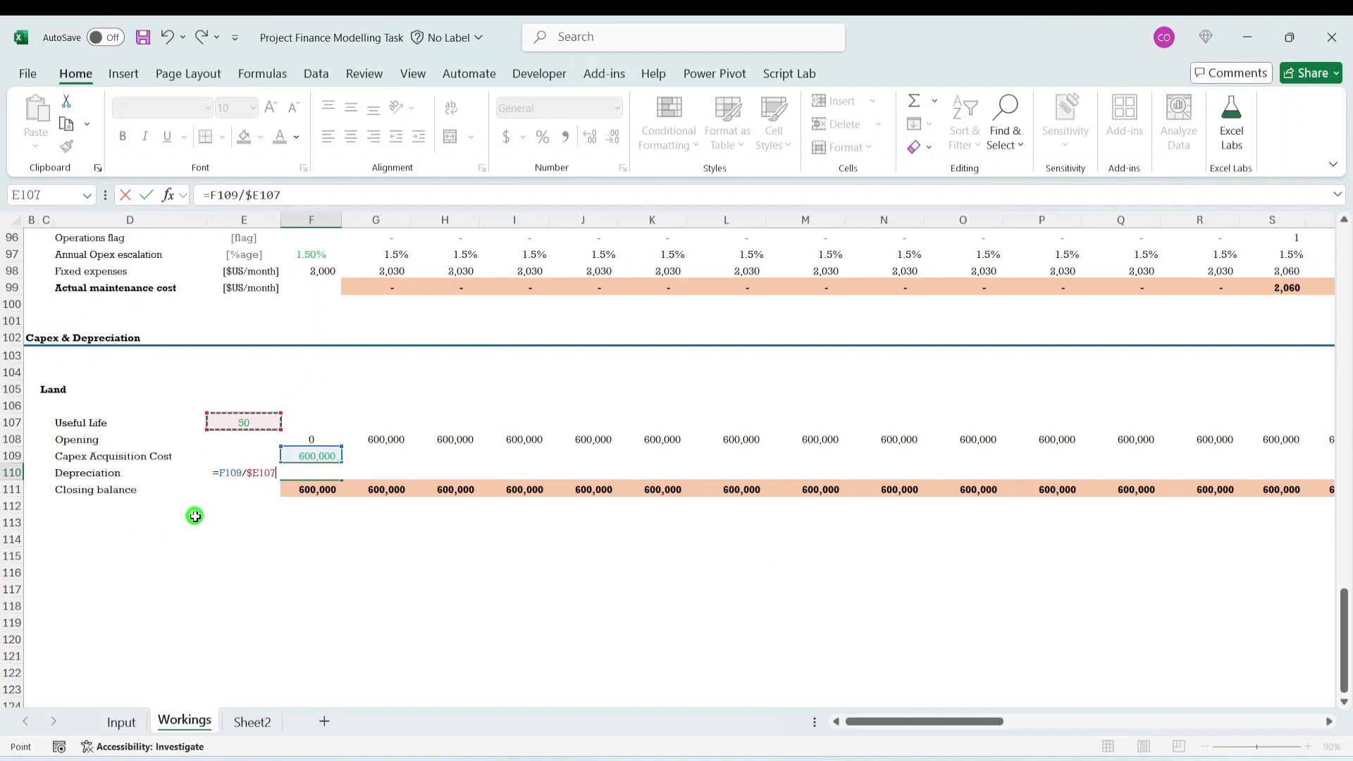
{"action": "left_click", "coordinate": [222, 472]}
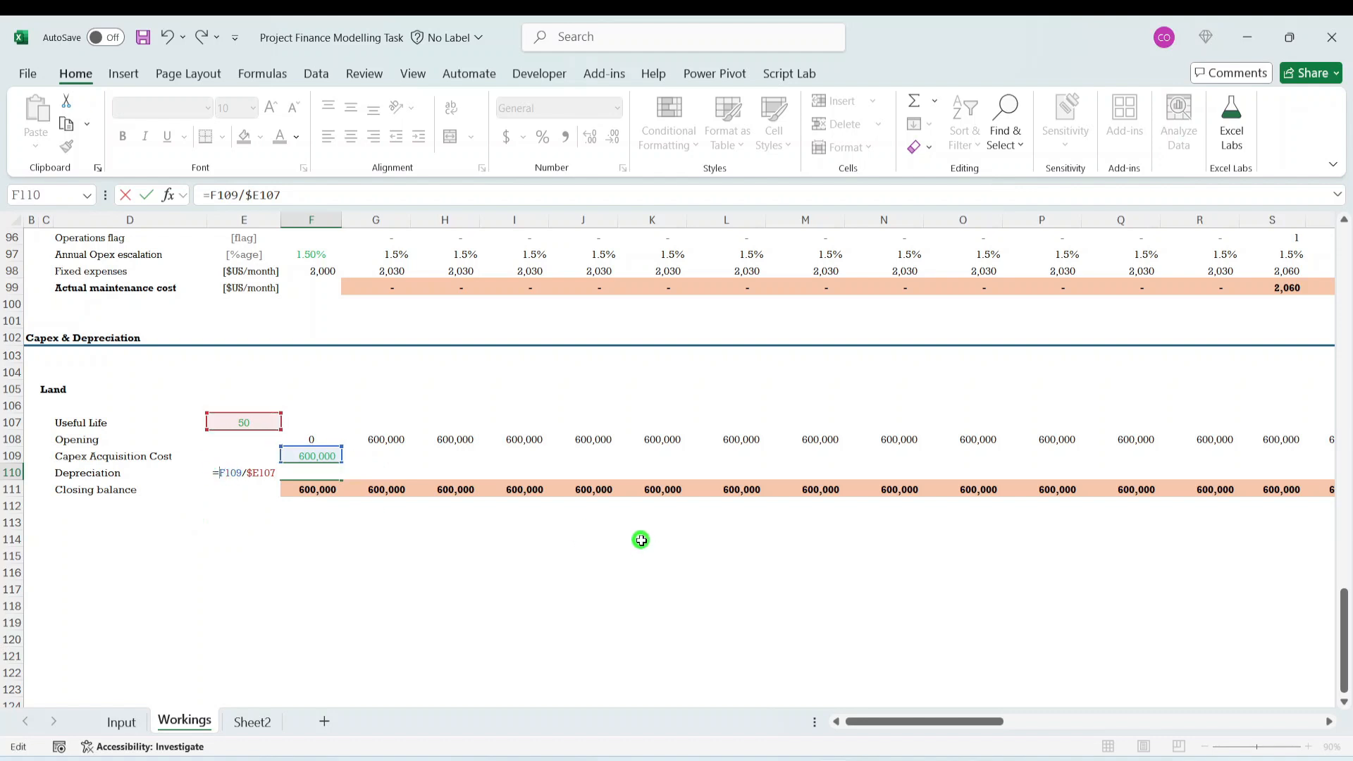
{"action": "type", "text": "$"}
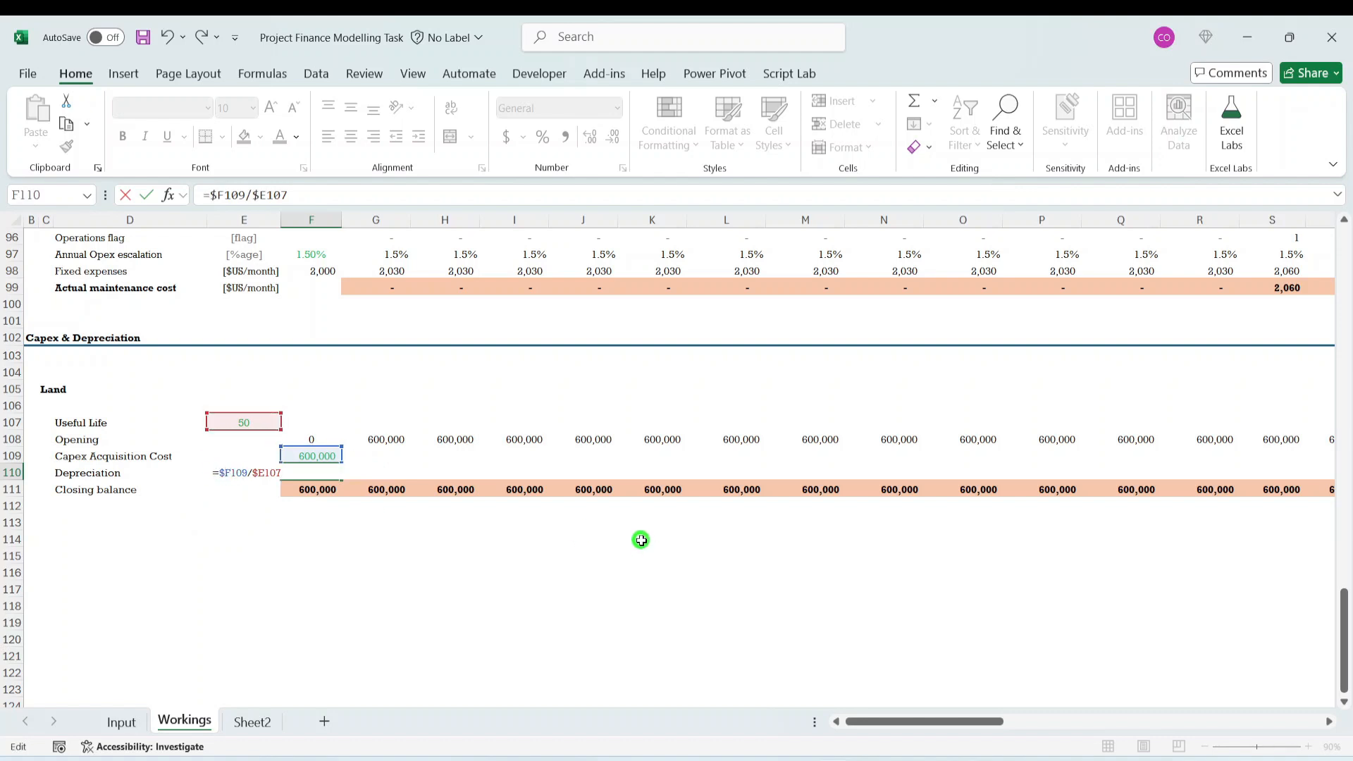
{"action": "key", "text": "ctrl+Return"}
- Make the Land depreciation in F110 negative with =-$F109/$E107 and fill it right through column BB
{"action": "left_click", "coordinate": [210, 194]}
{"action": "type", "text": "-"}
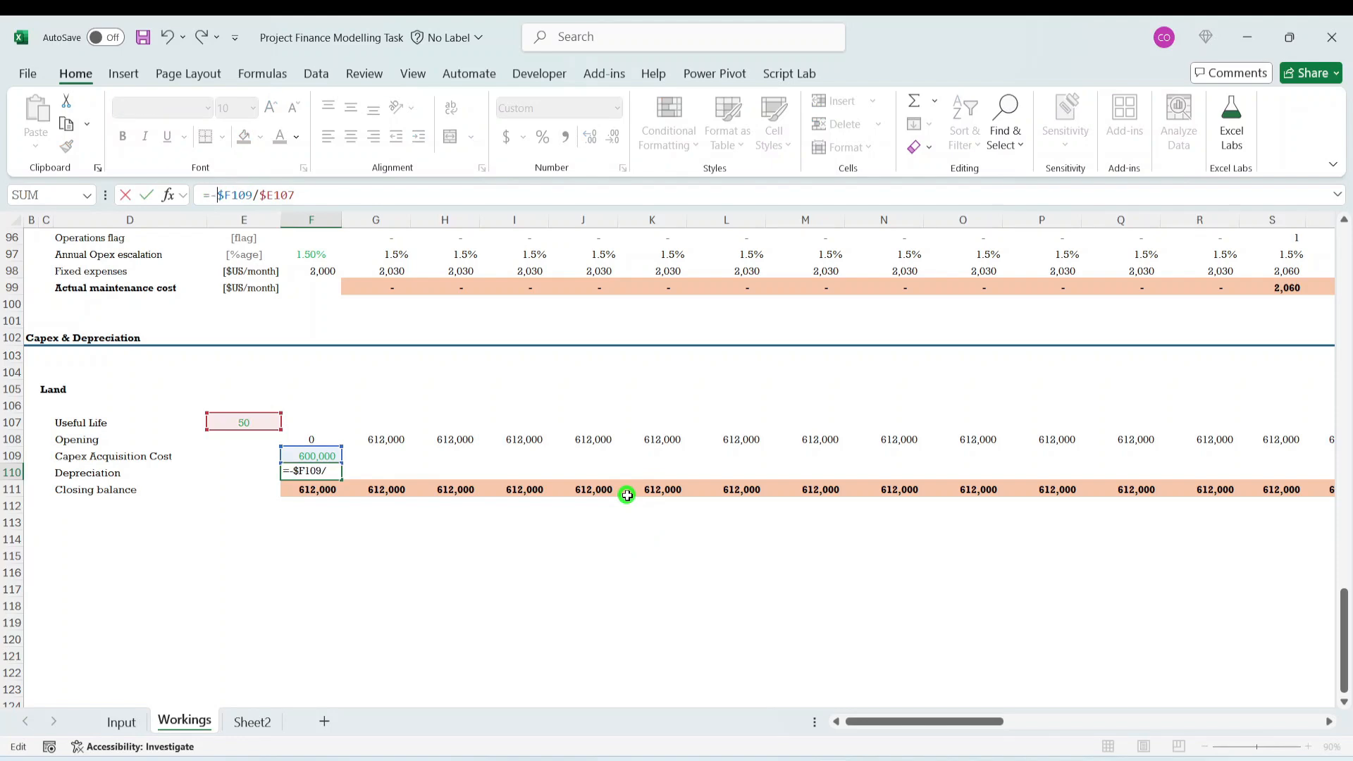
{"action": "key", "text": "ctrl+Return"}
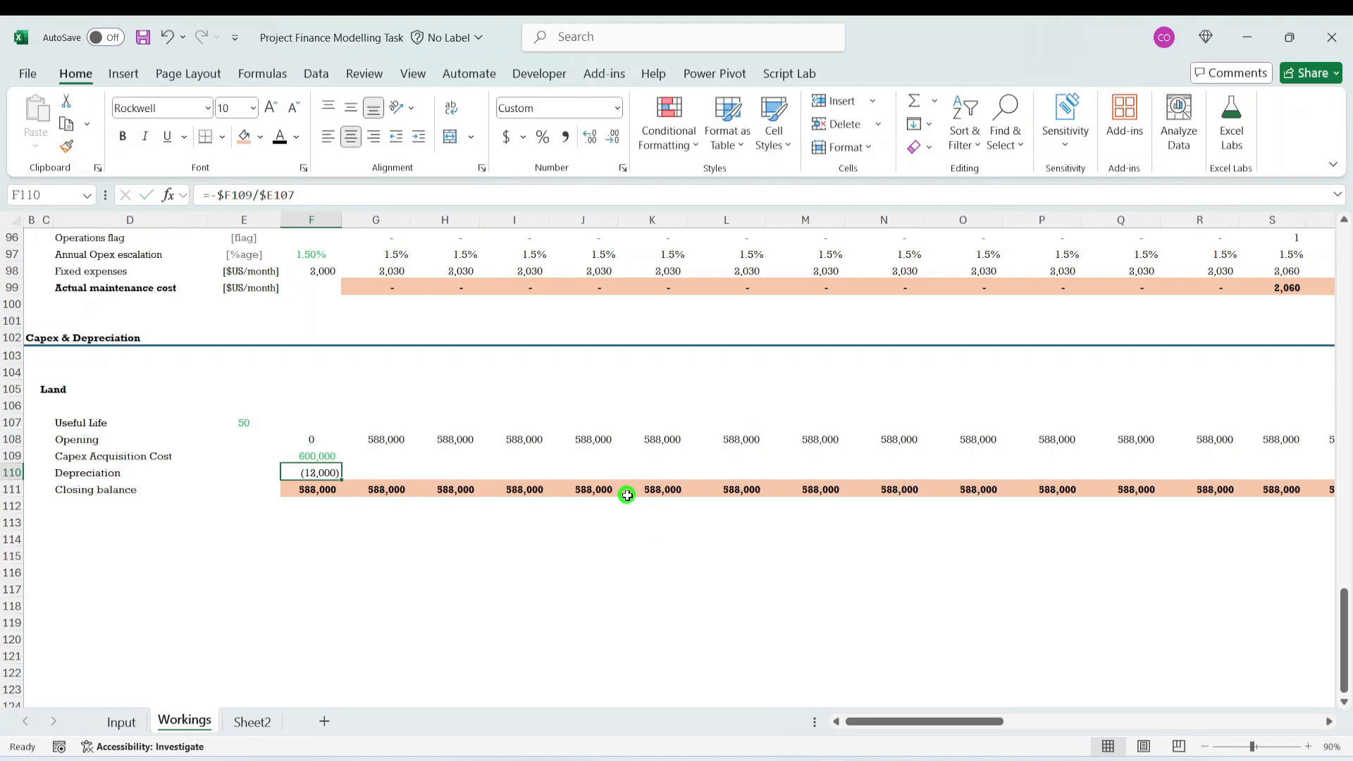
{"action": "key", "text": "ctrl+shift+Right"}
{"action": "key", "text": "ctrl+r"}
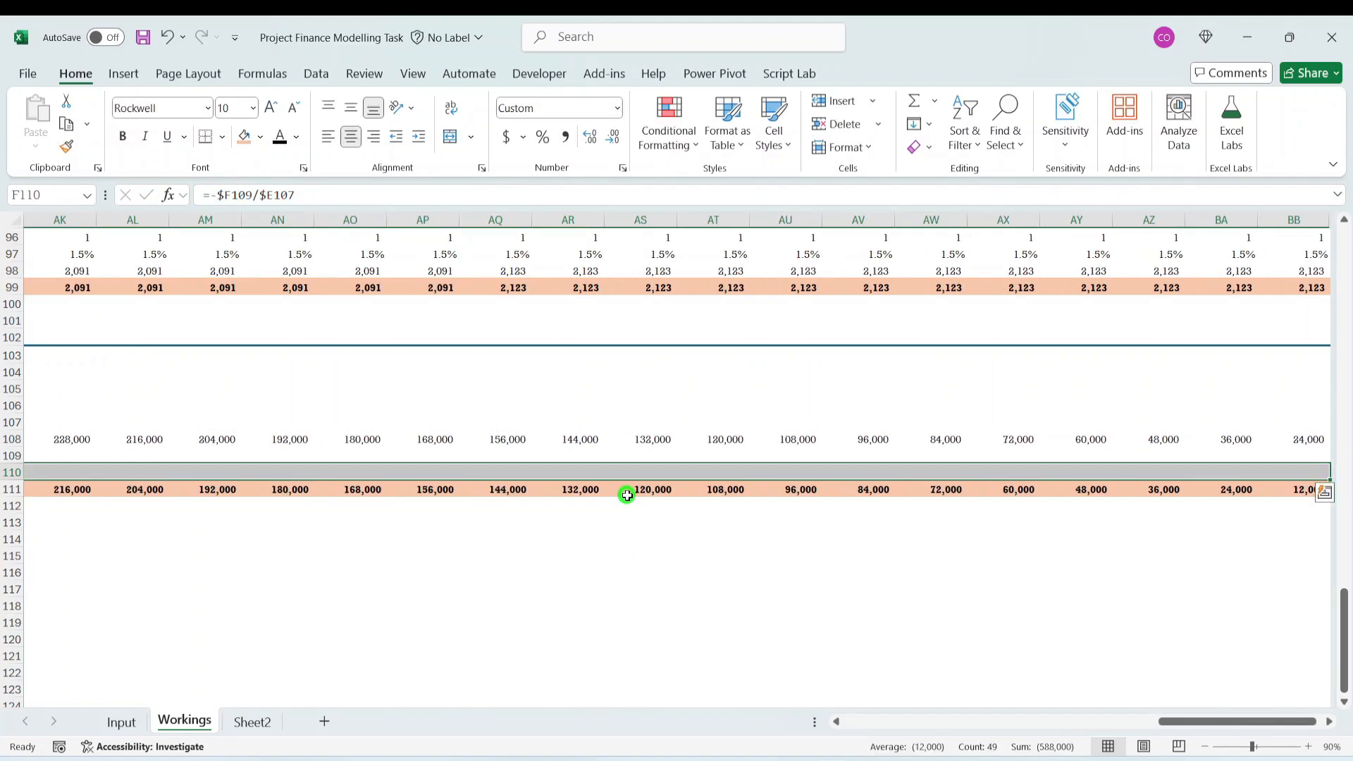
- Examine how the Land closing balance in row 111 declines from column F to the last timeline column BB
{"action": "left_click", "coordinate": [1094, 489]}
{"action": "key", "text": "Left"}
{"action": "key", "text": "Left"}
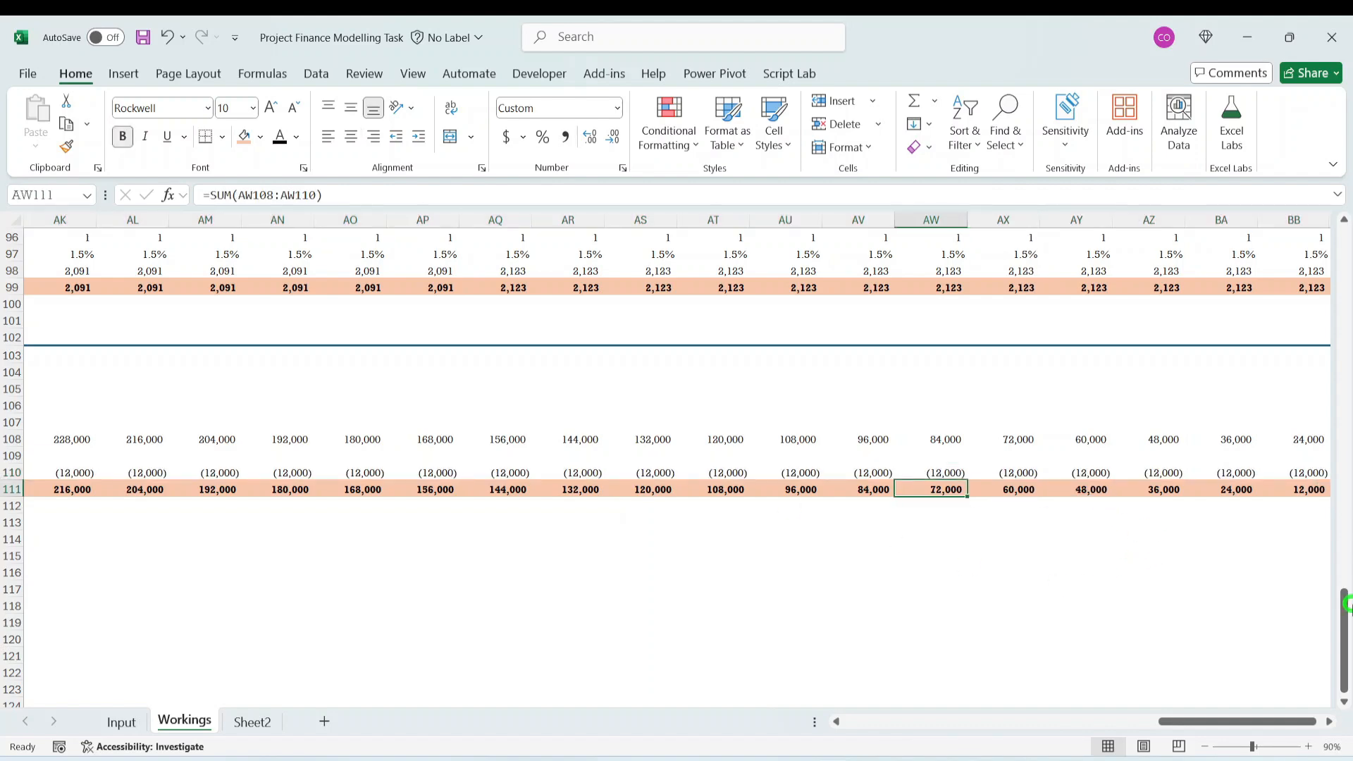
{"action": "key", "text": "ctrl+Left"}
{"action": "key", "text": "Left"}
{"action": "key", "text": "Right"}
{"action": "key", "text": "Right"}
{"action": "key", "text": "Left"}
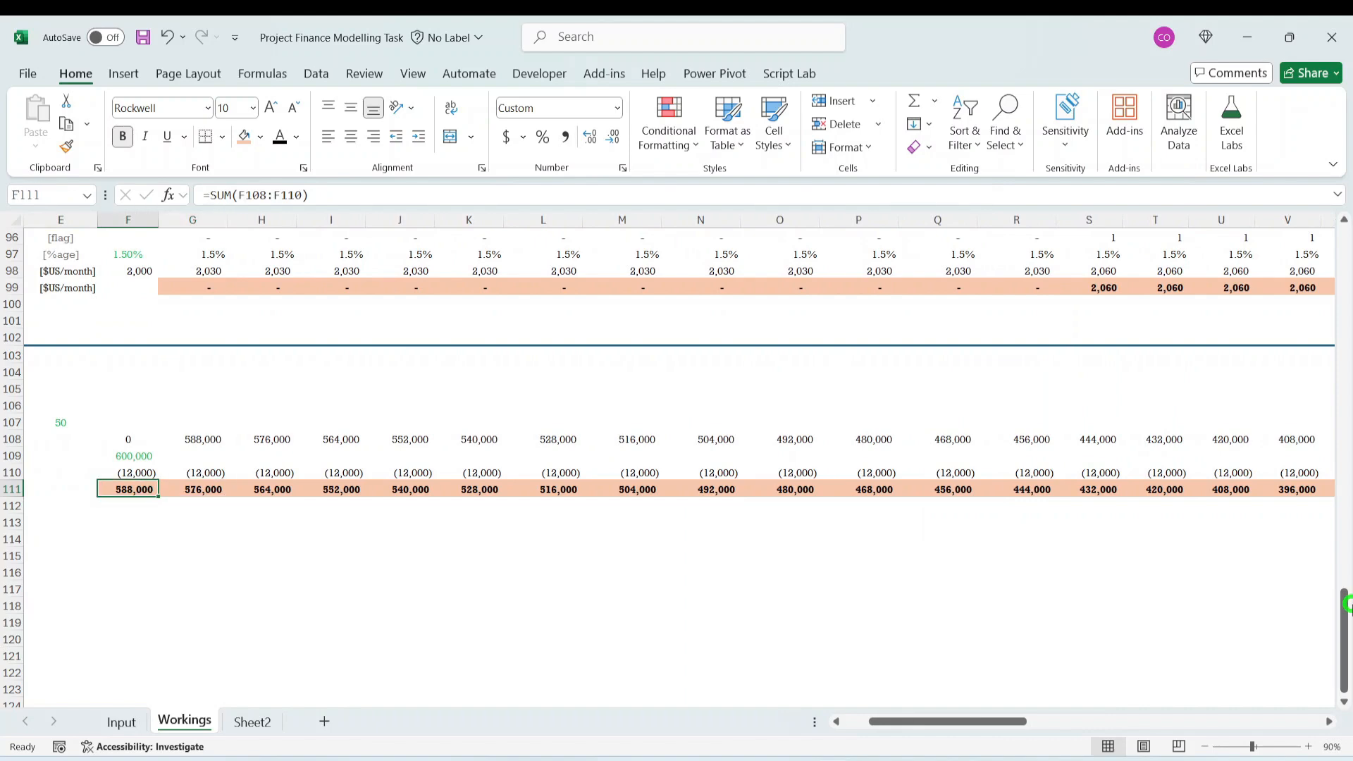
{"action": "key", "text": "Up"}
{"action": "key", "text": "Up"}
{"action": "key", "text": "Down"}
{"action": "key", "text": "Down"}
{"action": "key", "text": "Right"}
{"action": "key", "text": "Right"}
{"action": "key", "text": "Right"}
{"action": "key", "text": "ctrl+Right"}
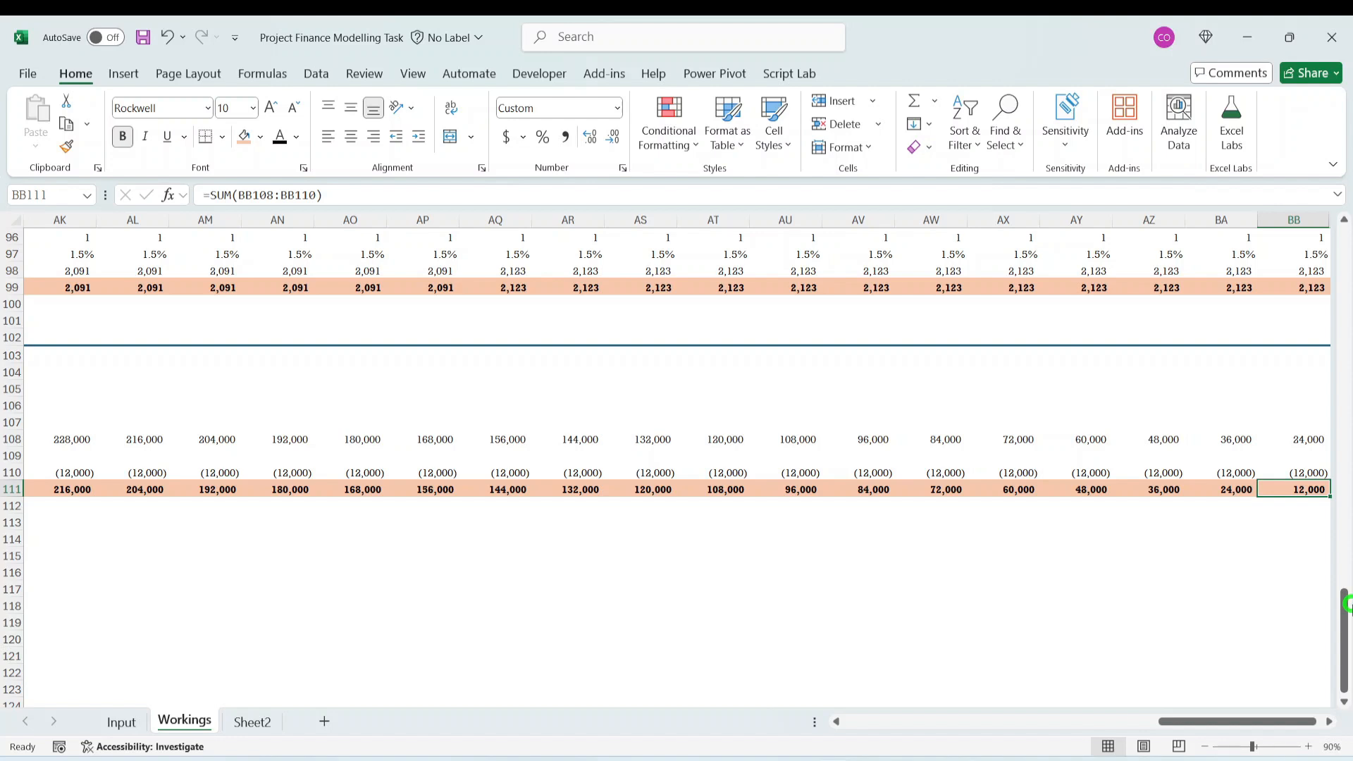
{"action": "key", "text": "Up"}
{"action": "key", "text": "Up"}
{"action": "key", "text": "Up"}
{"action": "key", "text": "Up"}
{"action": "key", "text": "Up"}
{"action": "key", "text": "Up"}
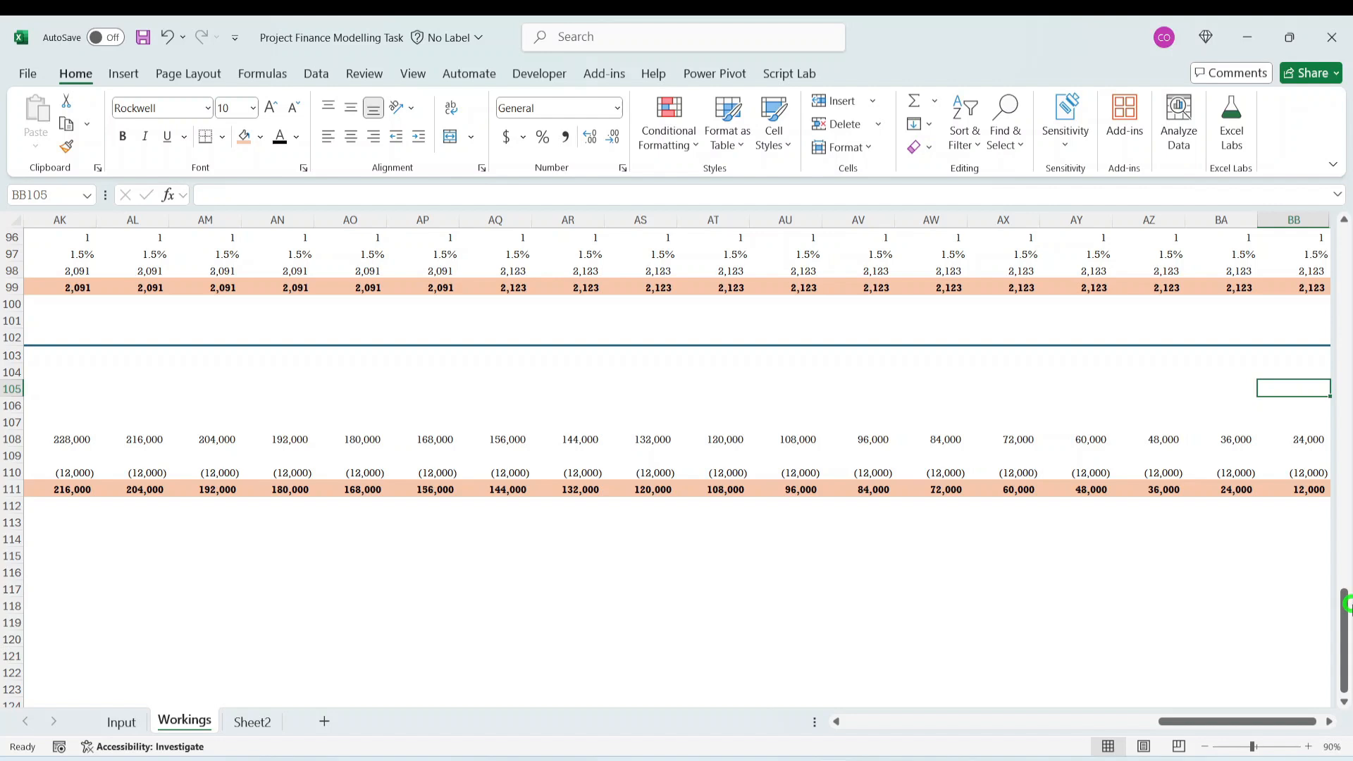
- Examine the Land useful life link in E107 and the opening balances in row 108 through the last timeline column
{"action": "key", "text": "Left"}
{"action": "key", "text": "Left"}
{"action": "key", "text": "Left"}
{"action": "key", "text": "Left"}
{"action": "key", "text": "Left"}
{"action": "key", "text": "Left"}
{"action": "key", "text": "Left"}
{"action": "key", "text": "Left"}
{"action": "key", "text": "Left"}
{"action": "key", "text": "Left"}
{"action": "key", "text": "Left"}
{"action": "key", "text": "Left"}
{"action": "key", "text": "Left"}
{"action": "key", "text": "Left"}
{"action": "key", "text": "Left"}
{"action": "key", "text": "Left"}
{"action": "key", "text": "Left"}
{"action": "key", "text": "Left"}
{"action": "key", "text": "Left"}
{"action": "key", "text": "Left"}
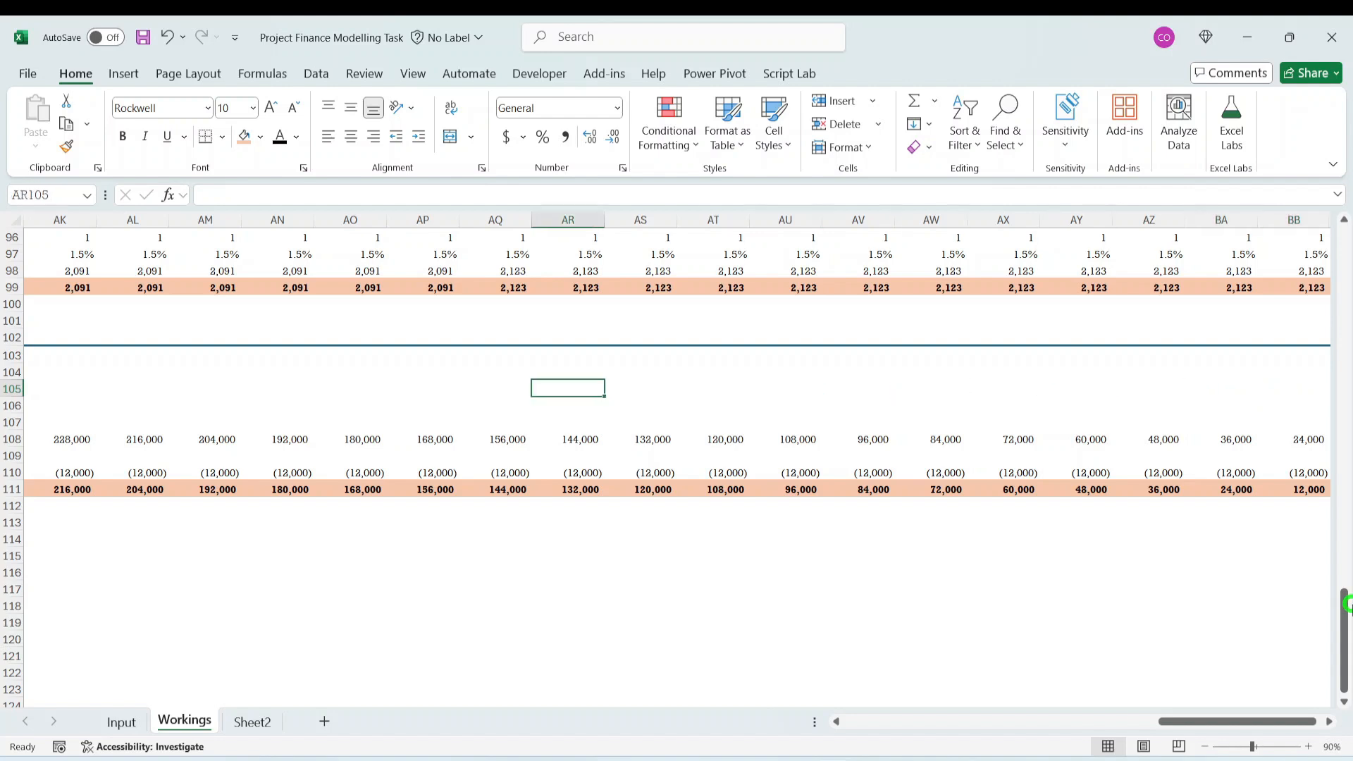
{"action": "key", "text": "Left"}
{"action": "key", "text": "Left"}
{"action": "key", "text": "Left"}
{"action": "key", "text": "Left"}
{"action": "key", "text": "Left"}
{"action": "key", "text": "Left"}
{"action": "key", "text": "Left"}
{"action": "key", "text": "Left"}
{"action": "key", "text": "Left"}
{"action": "key", "text": "Left"}
{"action": "key", "text": "Left"}
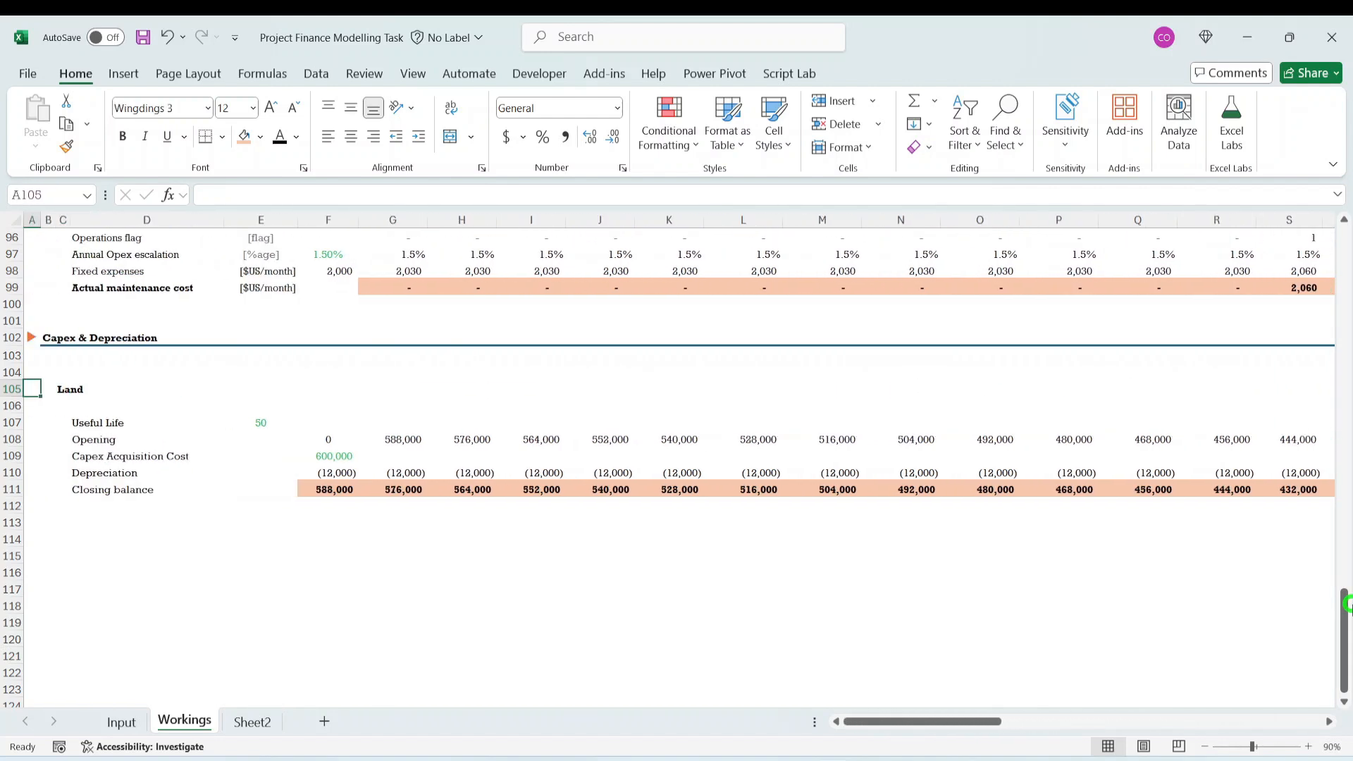
{"action": "key", "text": "Down"}
{"action": "key", "text": "Down"}
{"action": "key", "text": "Down"}
{"action": "key", "text": "Right"}
{"action": "key", "text": "Right"}
{"action": "key", "text": "Right"}
{"action": "key", "text": "Right"}
{"action": "key", "text": "Up"}
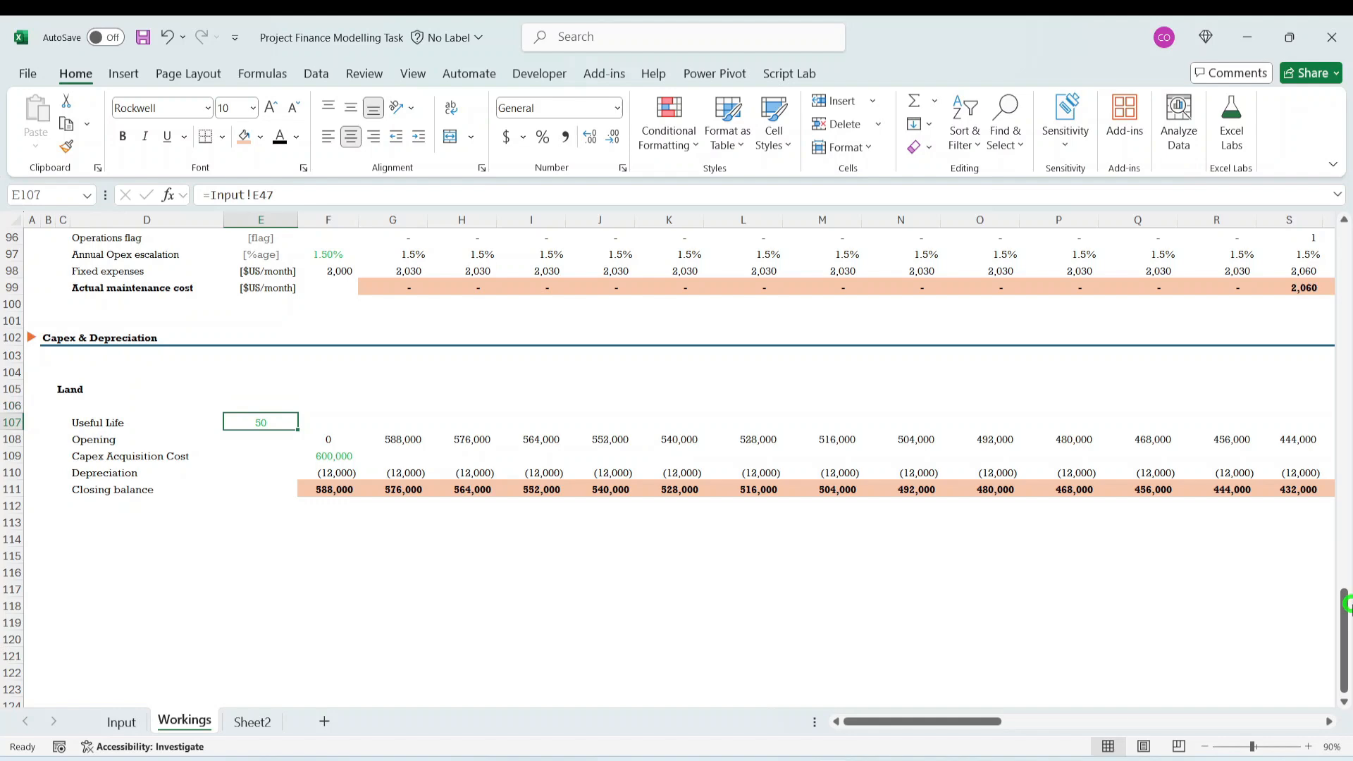
{"action": "key", "text": "Right"}
{"action": "key", "text": "Right"}
{"action": "key", "text": "Right"}
{"action": "key", "text": "Right"}
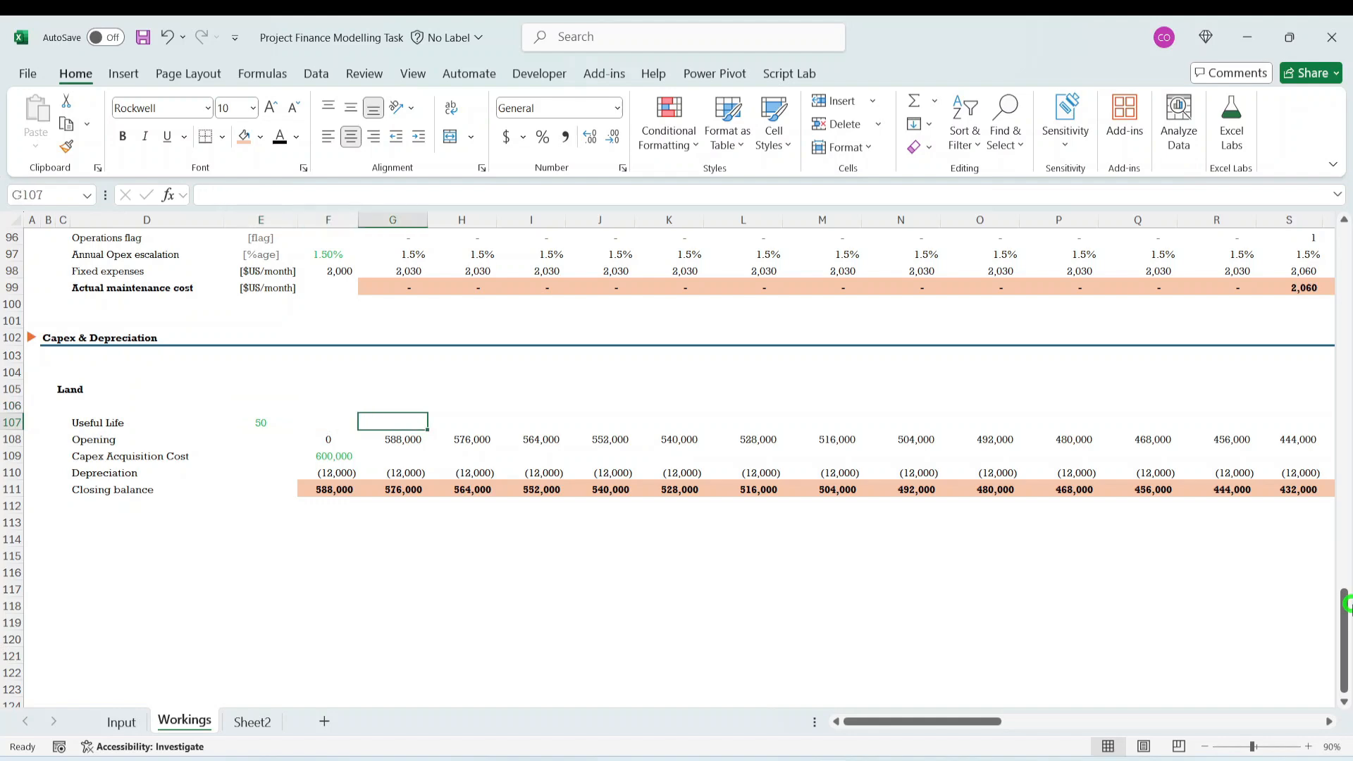
{"action": "key", "text": "Down"}
{"action": "key", "text": "ctrl+Right"}
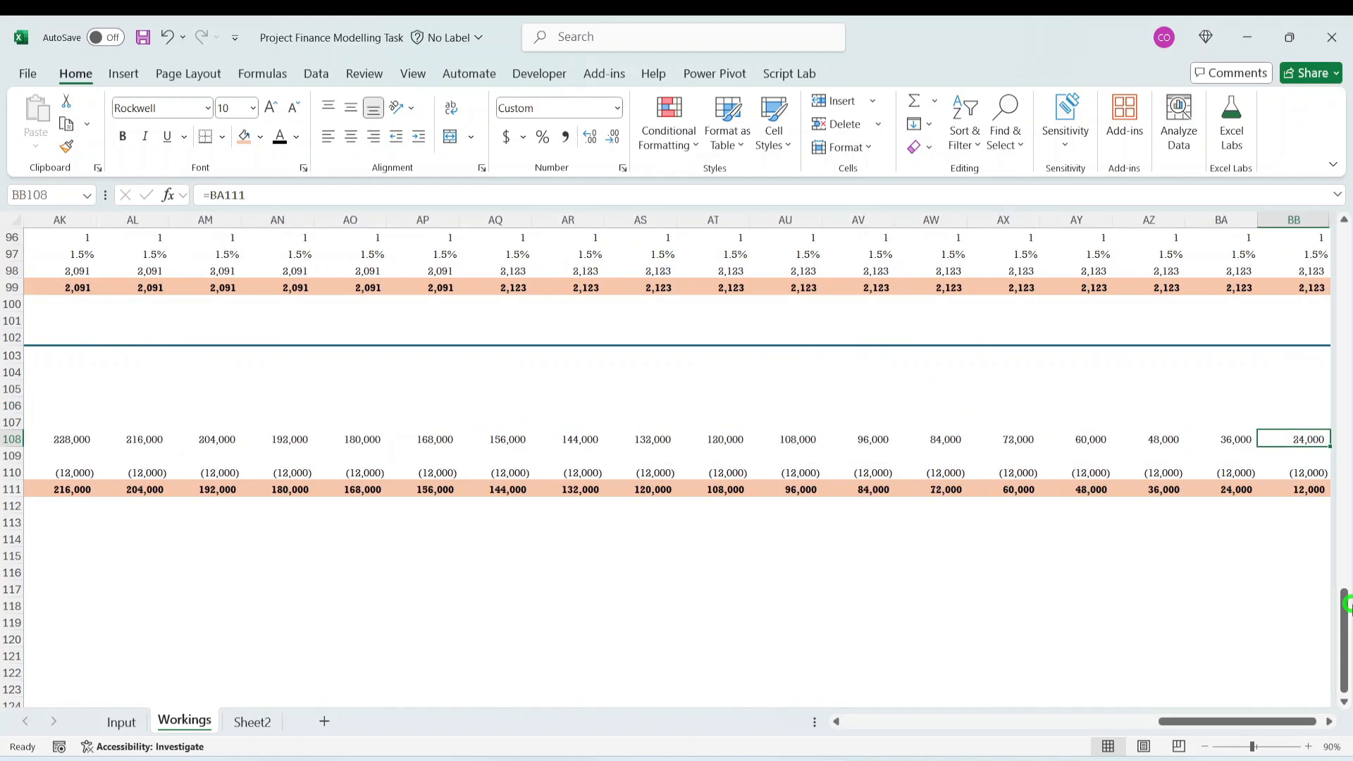
- Clear the Land schedule values in the last timeline column, BB108 to BB111
{"action": "key", "text": "shift+Down"}
{"action": "key", "text": "shift+Down"}
{"action": "key", "text": "shift+Down"}
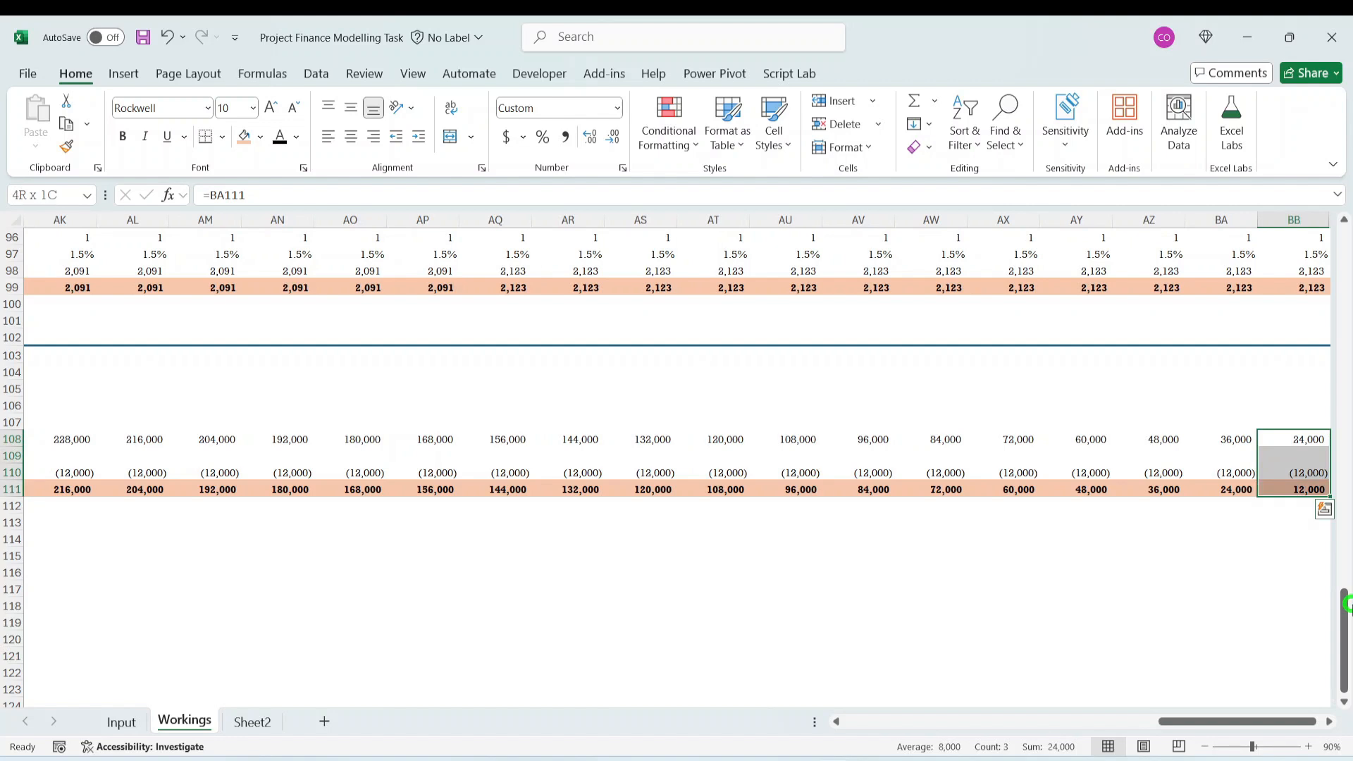
{"action": "key", "text": "Delete"}
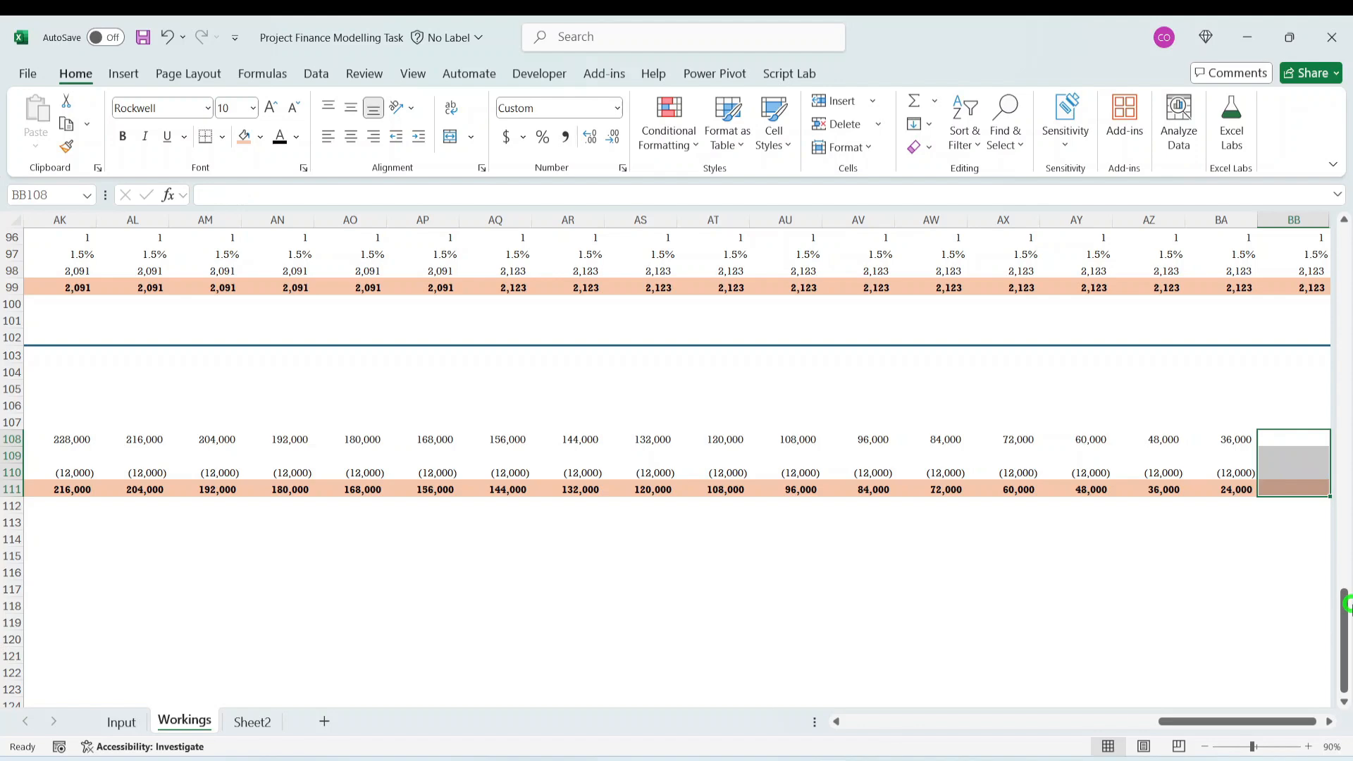
- Move the Land Capex Acquisition Cost link from F109 to G109
{"action": "key", "text": "ctrl+Left"}
{"action": "key", "text": "ctrl+Left"}
{"action": "key", "text": "Left"}
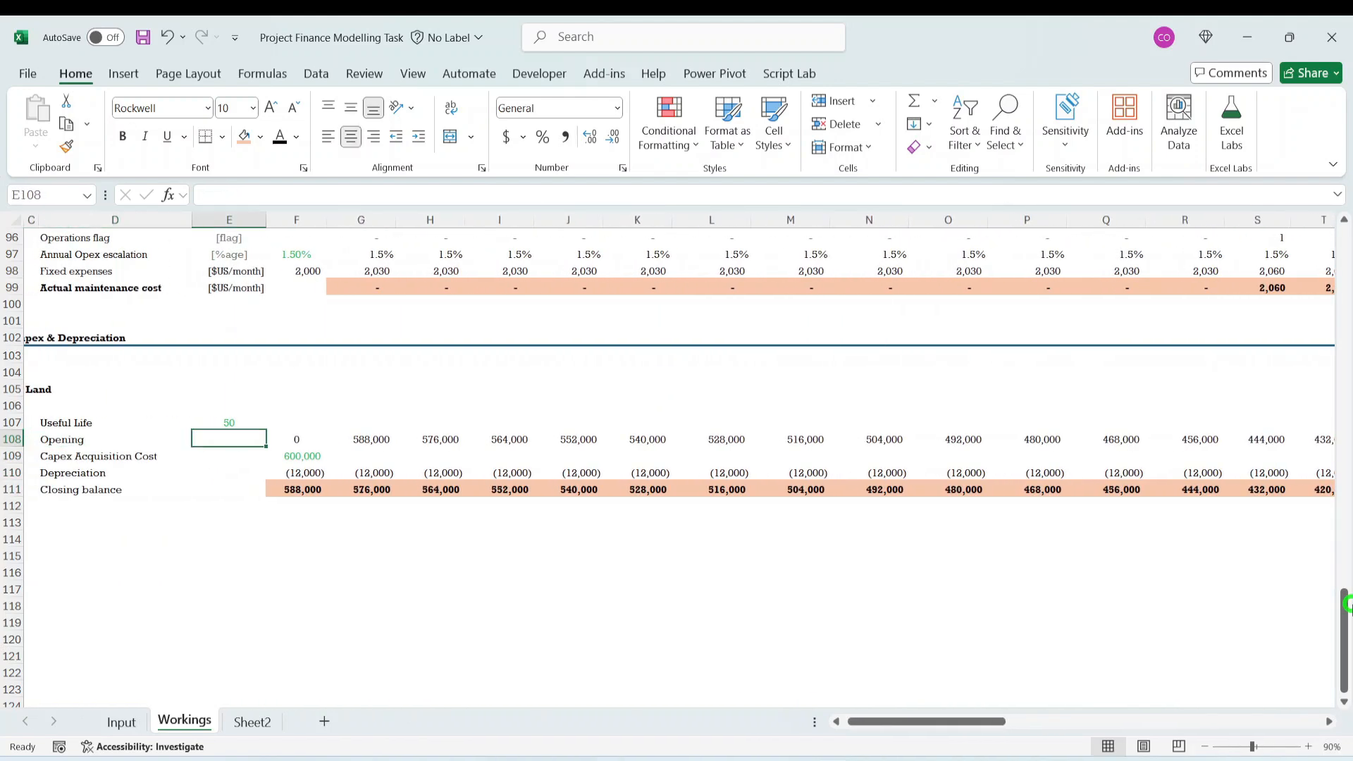
{"action": "key", "text": "Right"}
{"action": "key", "text": "shift+Down"}
{"action": "key", "text": "shift+Down"}
{"action": "key", "text": "shift+Down"}
{"action": "key", "text": "shift+Down"}
{"action": "key", "text": "shift+Down"}
{"action": "key", "text": "shift+Down"}
{"action": "key", "text": "shift+Down"}
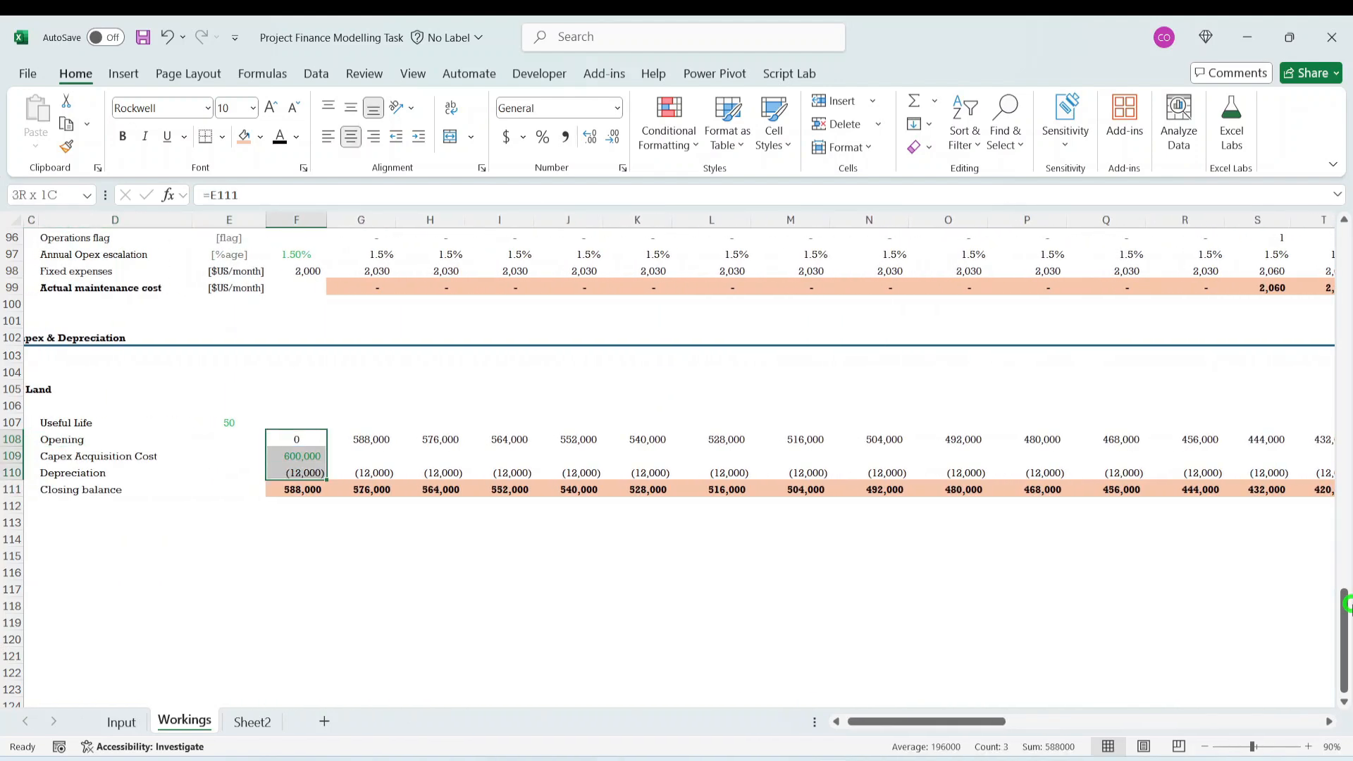
{"action": "key", "text": "Up"}
{"action": "key", "text": "Down"}
{"action": "key", "text": "Down"}
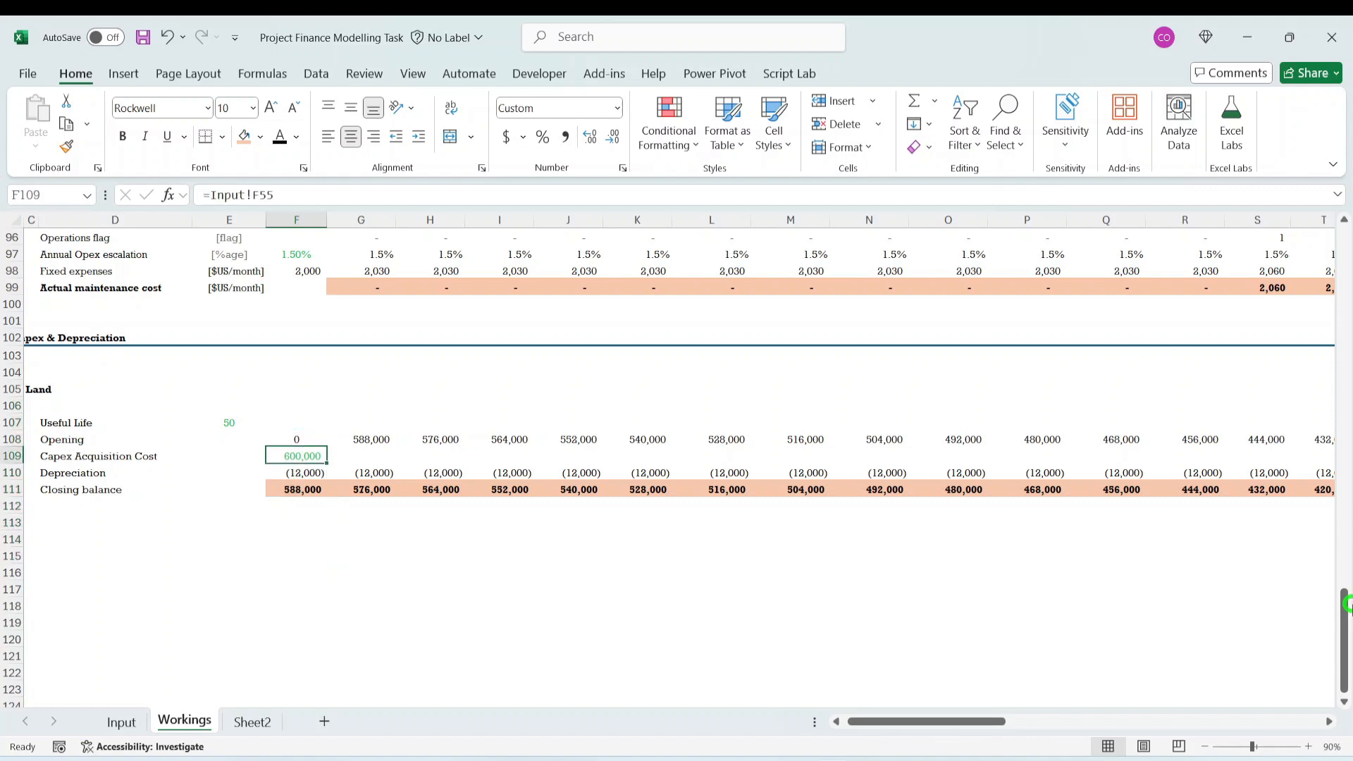
{"action": "key", "text": "ctrl+x"}
{"action": "key", "text": "Right"}
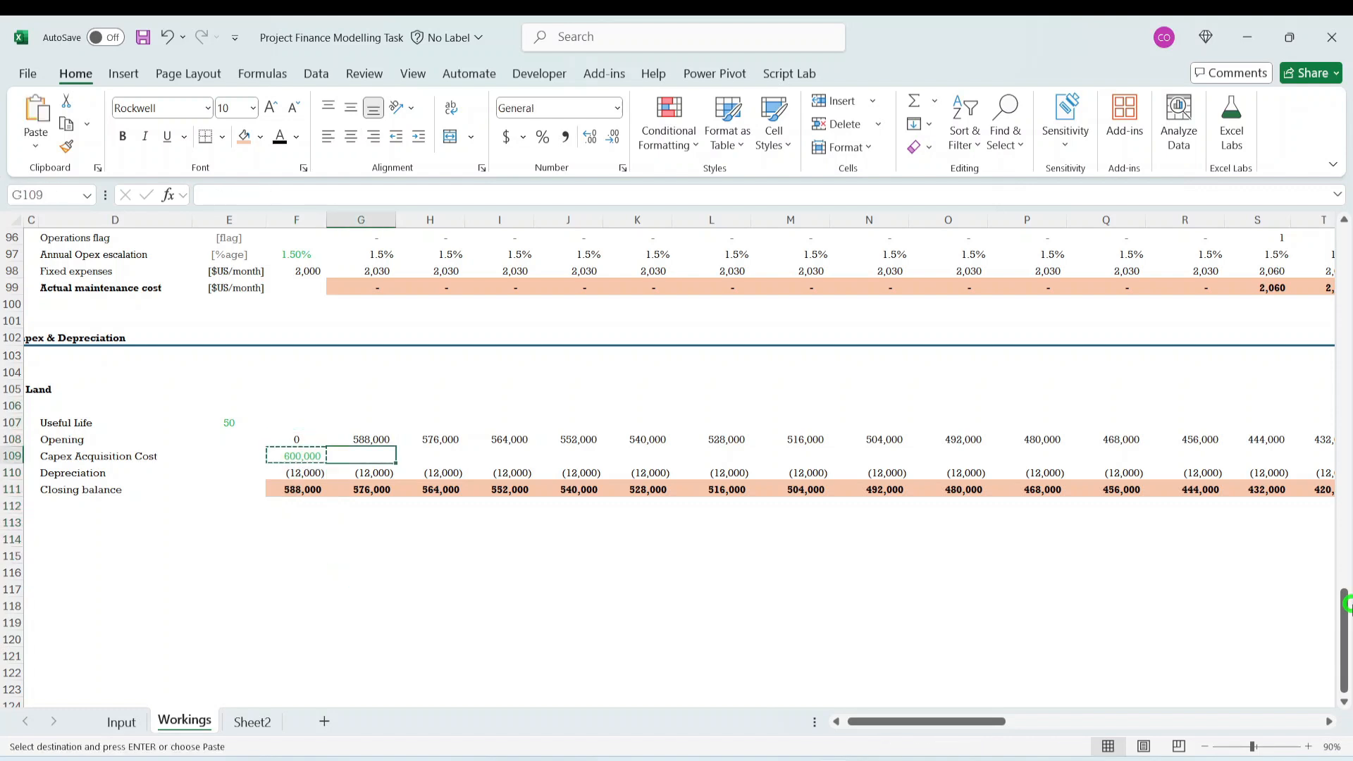
{"action": "key", "text": "ctrl+v"}
- Clear the contents and fill of the Land schedule cells F107:F112 in column F
{"action": "key", "text": "Down"}
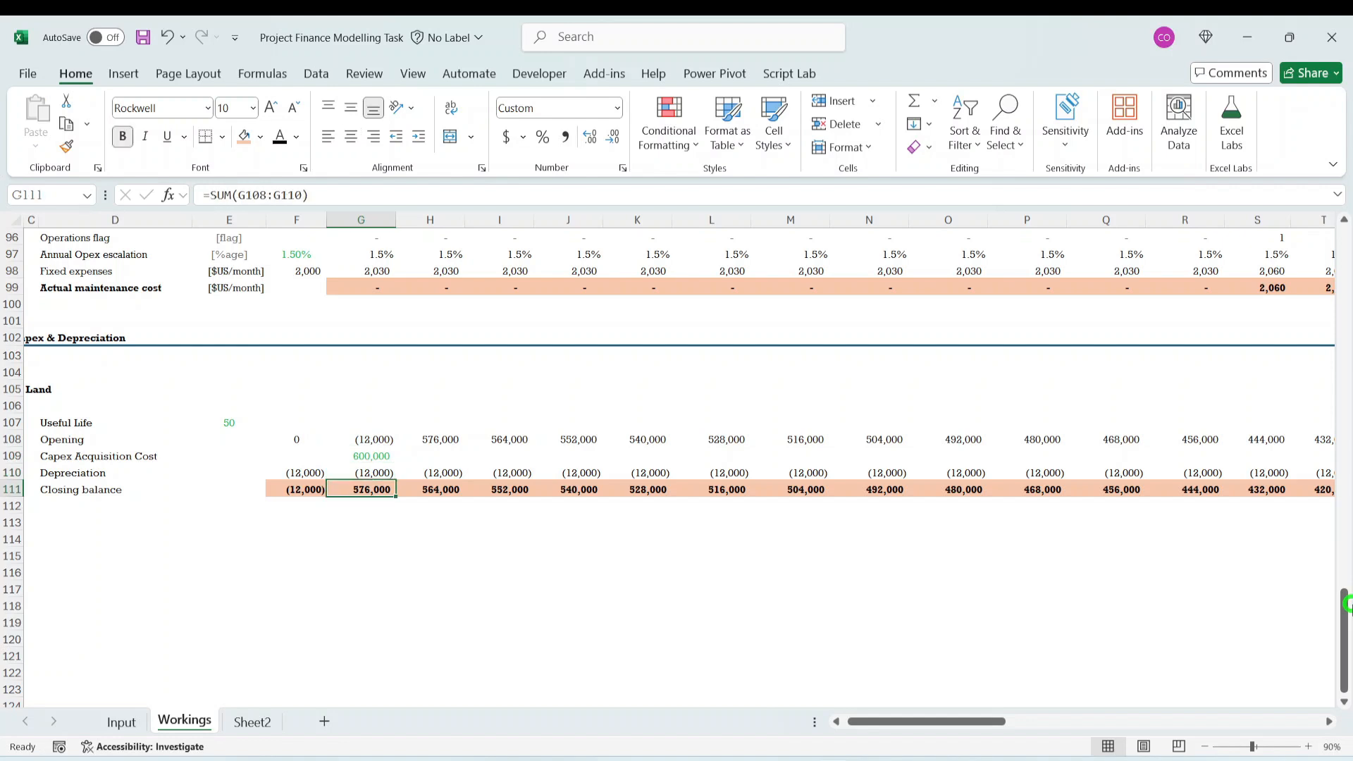
{"action": "key", "text": "Left"}
{"action": "key", "text": "Up"}
{"action": "key", "text": "Up"}
{"action": "key", "text": "Up"}
{"action": "key", "text": "shift+Down"}
{"action": "key", "text": "shift+Down"}
{"action": "key", "text": "shift+Down"}
{"action": "key", "text": "shift+Down"}
{"action": "key", "text": "shift+Down"}
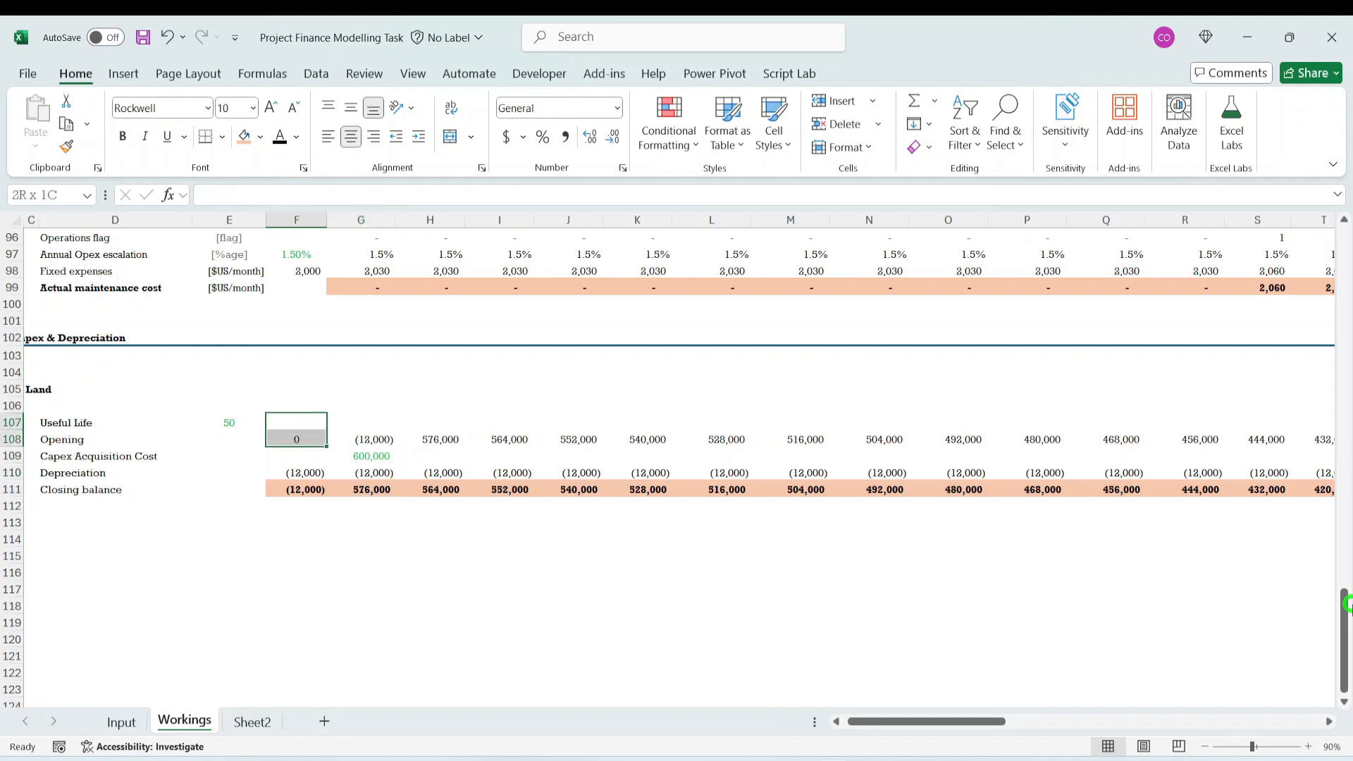
{"action": "key", "text": "Delete"}
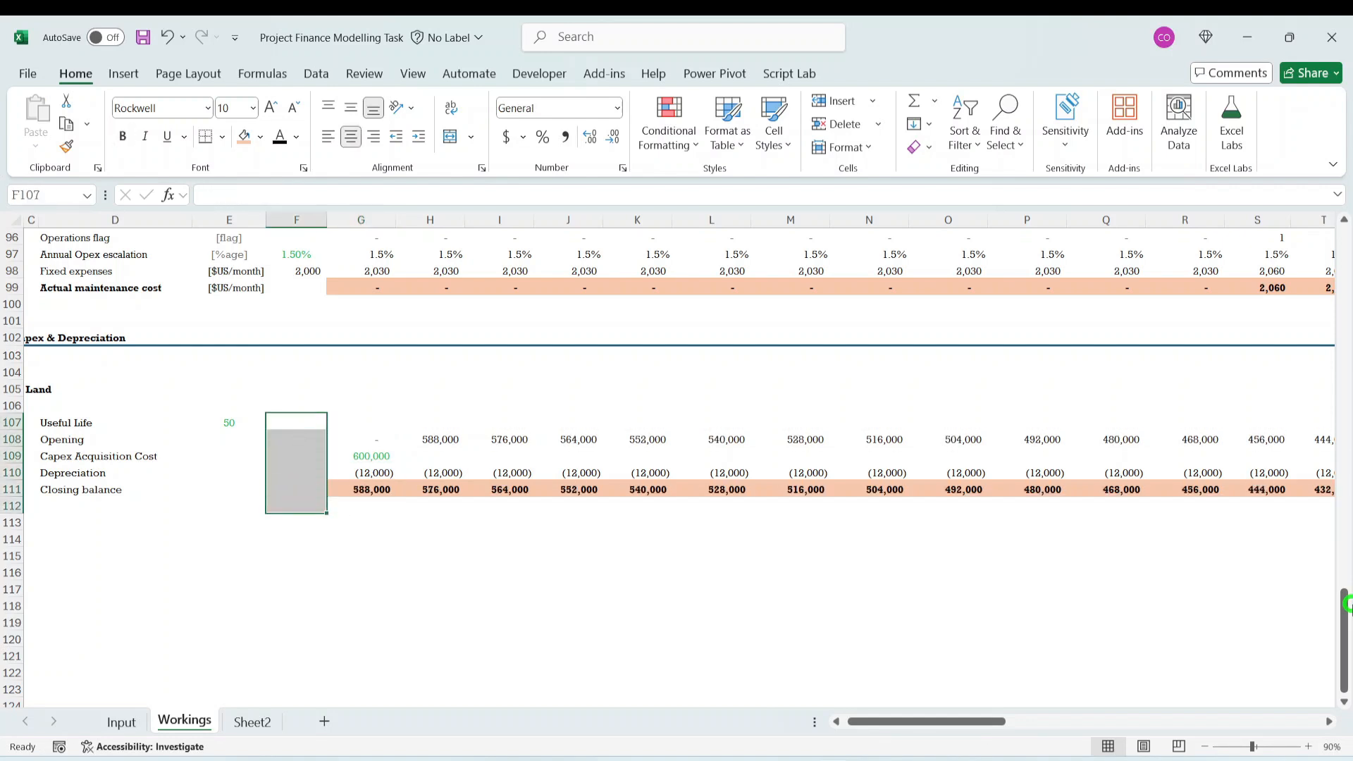
- Inspect which cells the Land depreciation formula in G110 references
{"action": "key", "text": "Down"}
{"action": "key", "text": "Down"}
{"action": "key", "text": "Down"}
{"action": "key", "text": "Down"}
{"action": "key", "text": "Down"}
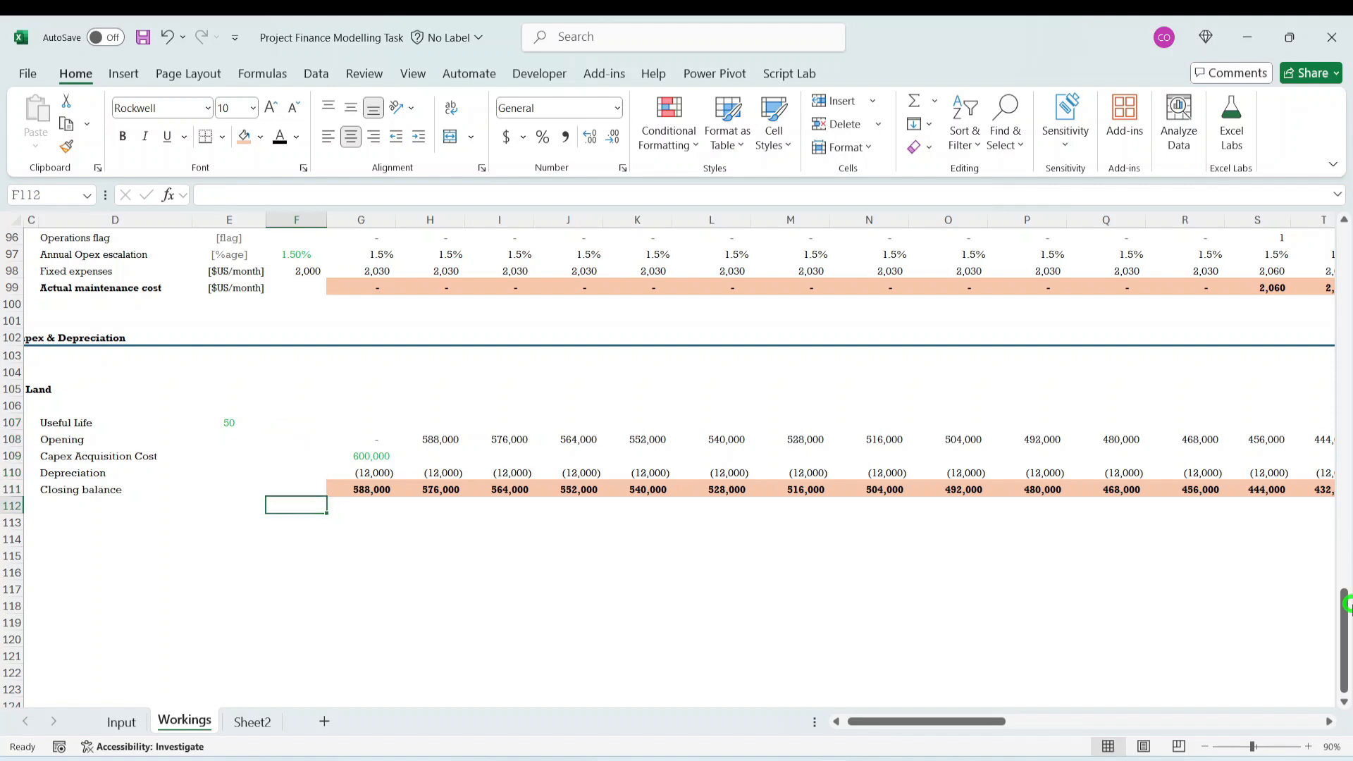
{"action": "key", "text": "Right"}
{"action": "key", "text": "Up"}
{"action": "key", "text": "Up"}
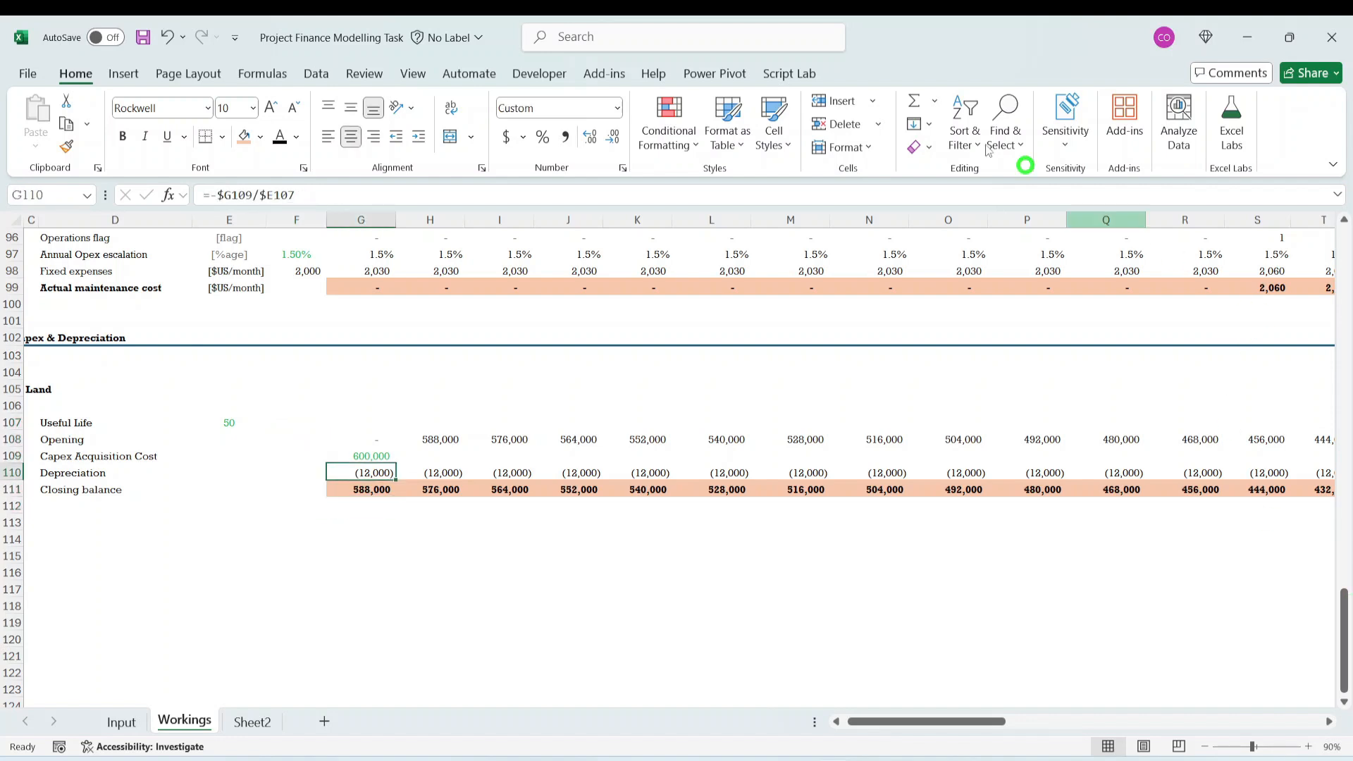
{"action": "left_click_drag", "start_coordinate": [260, 195], "coordinate": [266, 196]}
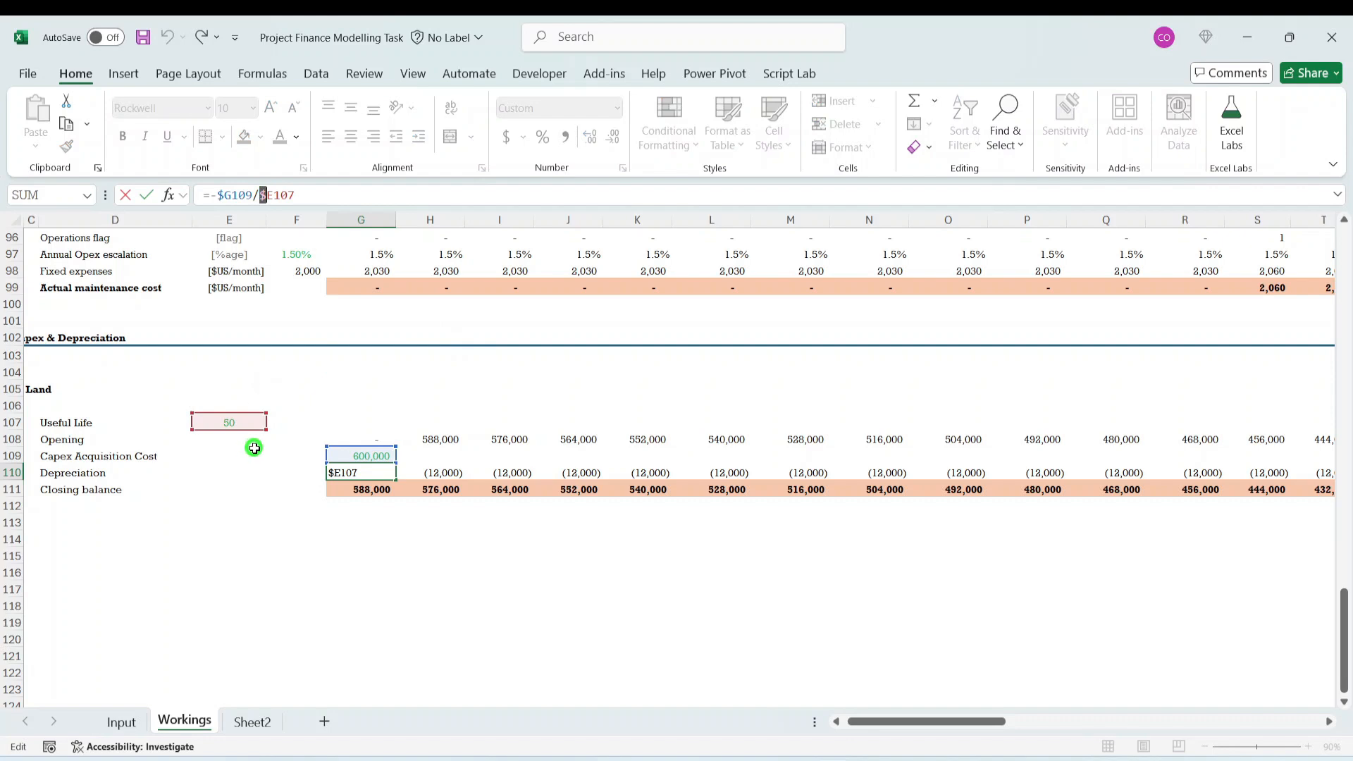
{"action": "key", "text": "Escape"}
- Move the Land Useful Life link =Input!E47 from E107 to F107
{"action": "left_click", "coordinate": [232, 425]}
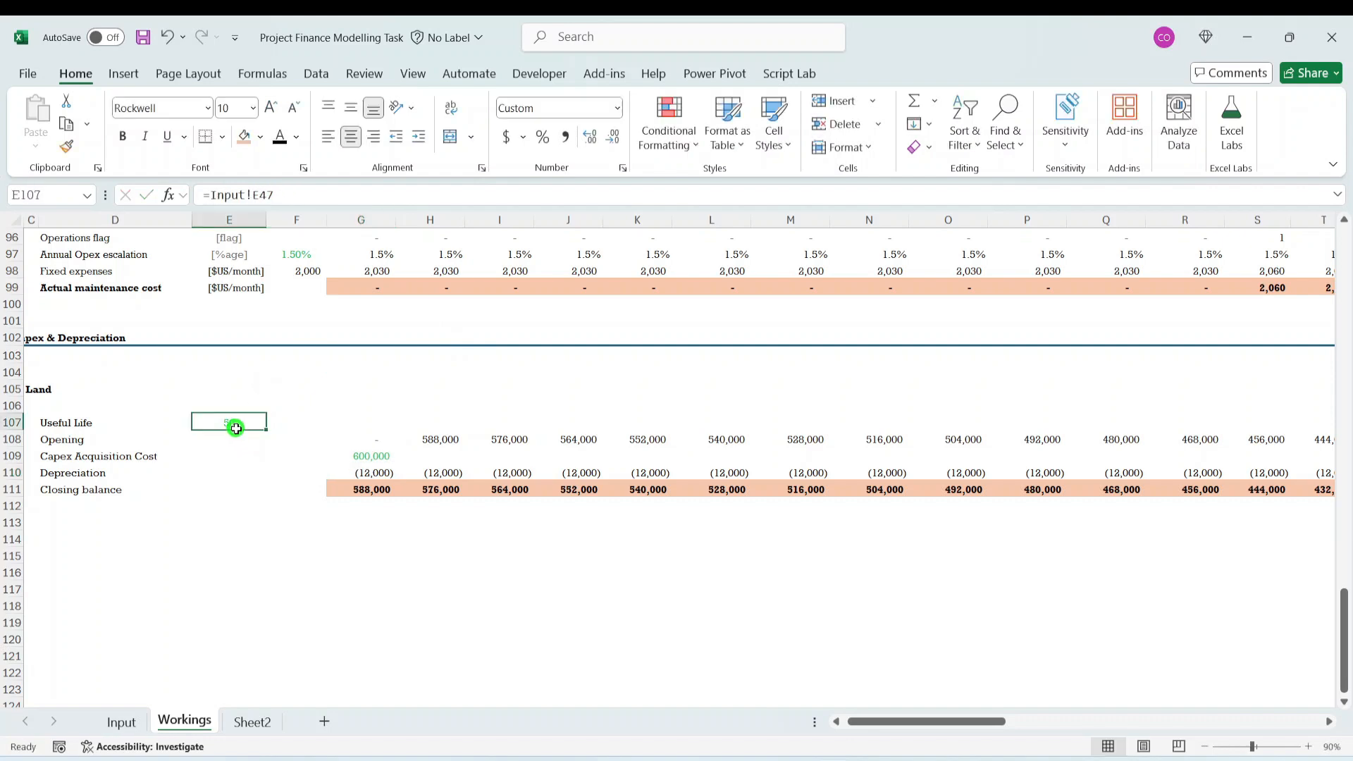
{"action": "key", "text": "ctrl+c"}
{"action": "key", "text": "Right"}
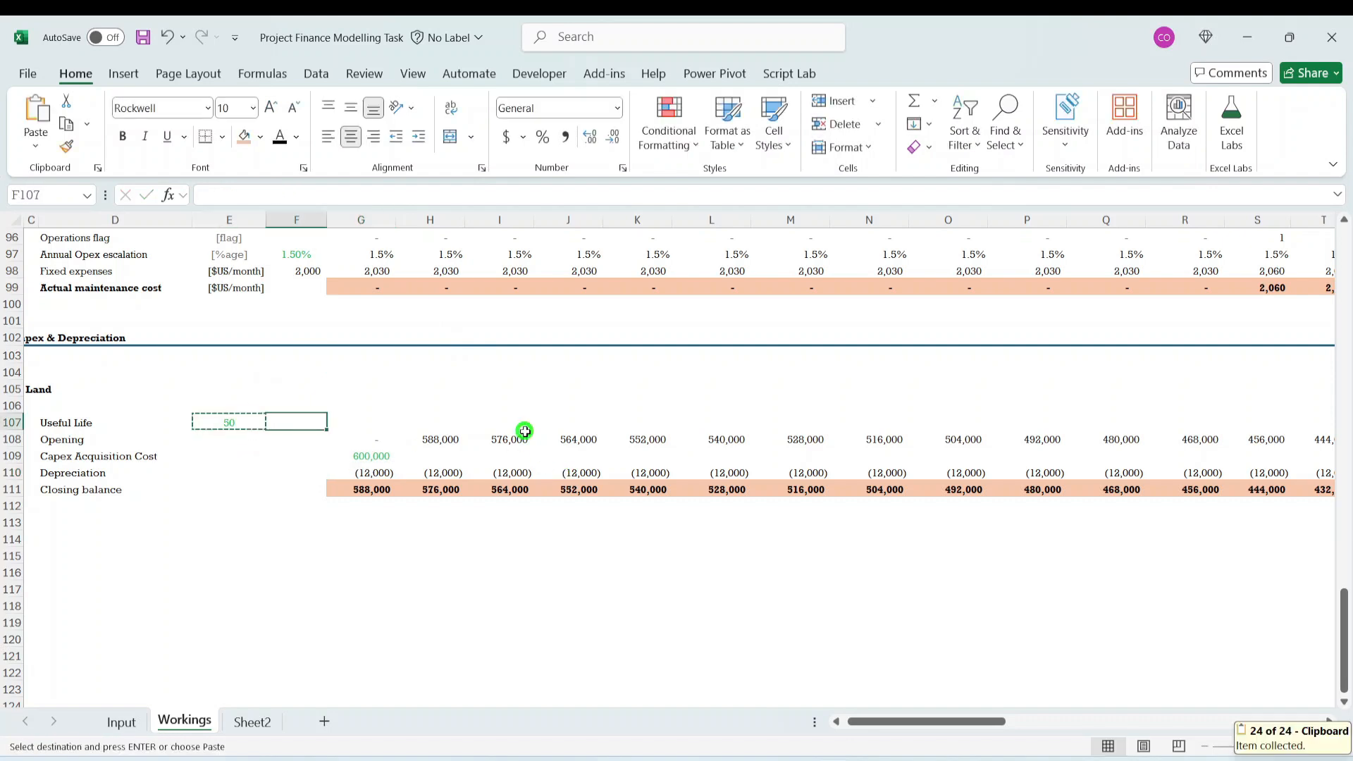
{"action": "key", "text": "Return"}
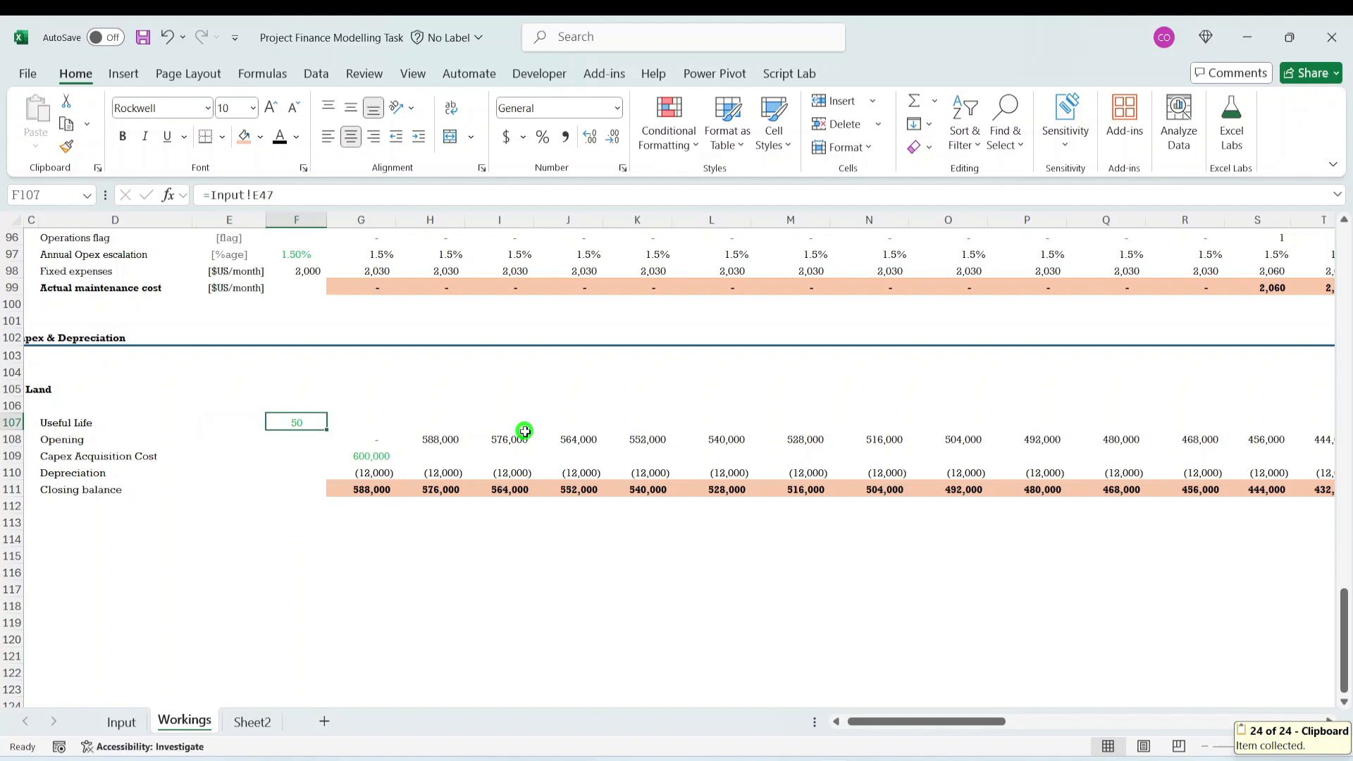
- Copy the [flag] unit label from E96 into E107 beside Useful Life
{"action": "key", "text": "Down"}
{"action": "key", "text": "Down"}
{"action": "key", "text": "Up"}
{"action": "key", "text": "Up"}
{"action": "key", "text": "Left"}
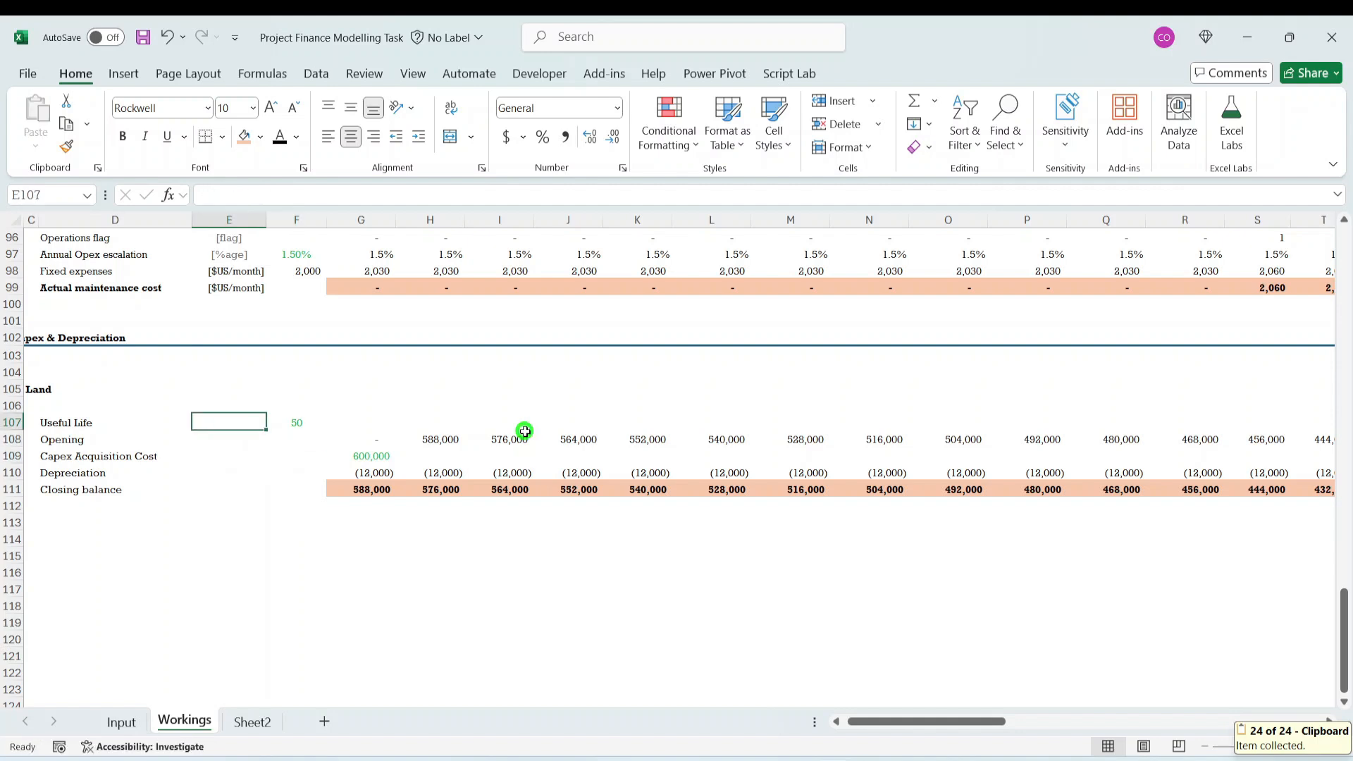
{"action": "key", "text": "Up"}
{"action": "key", "text": "Up"}
{"action": "key", "text": "Up"}
{"action": "key", "text": "Up"}
{"action": "key", "text": "Up"}
{"action": "key", "text": "Up"}
{"action": "key", "text": "Up"}
{"action": "key", "text": "Up"}
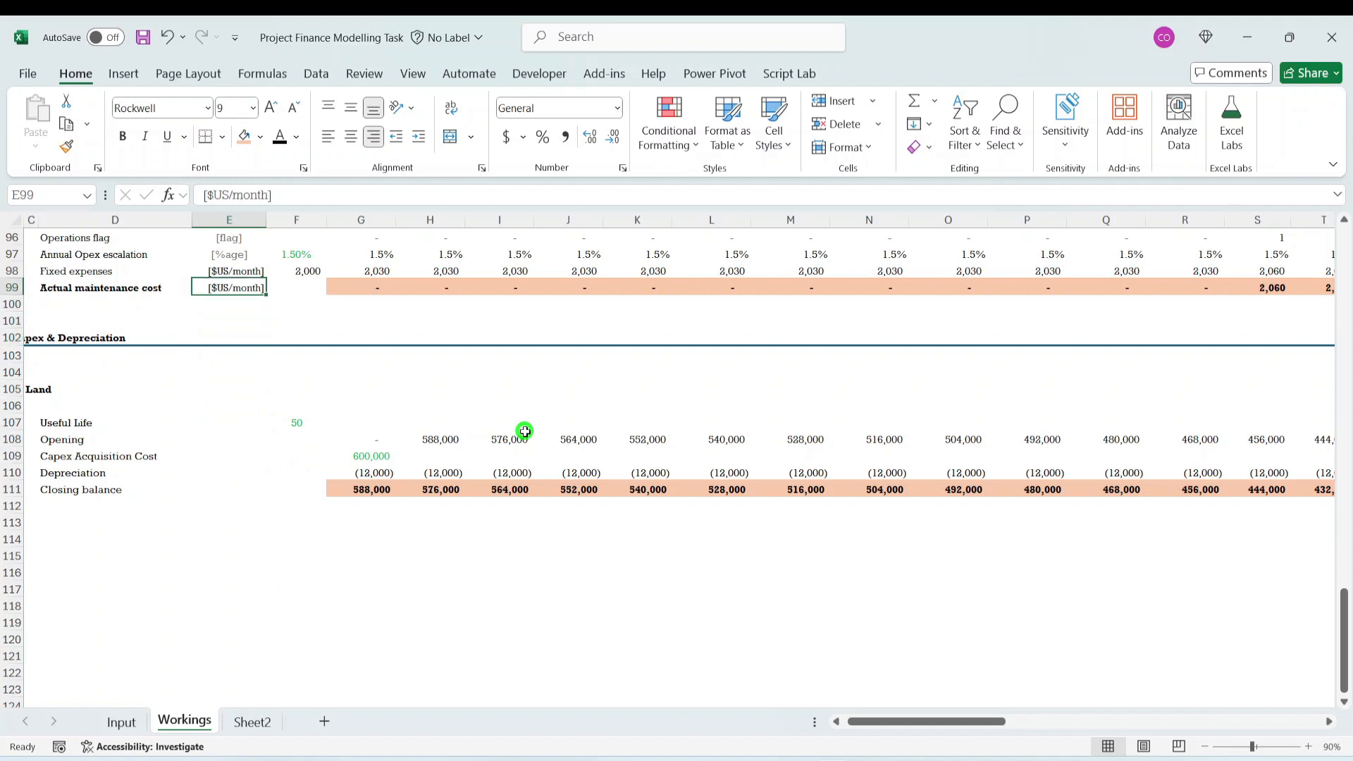
{"action": "key", "text": "Up"}
{"action": "key", "text": "Up"}
{"action": "key", "text": "Up"}
{"action": "key", "text": "ctrl+c"}
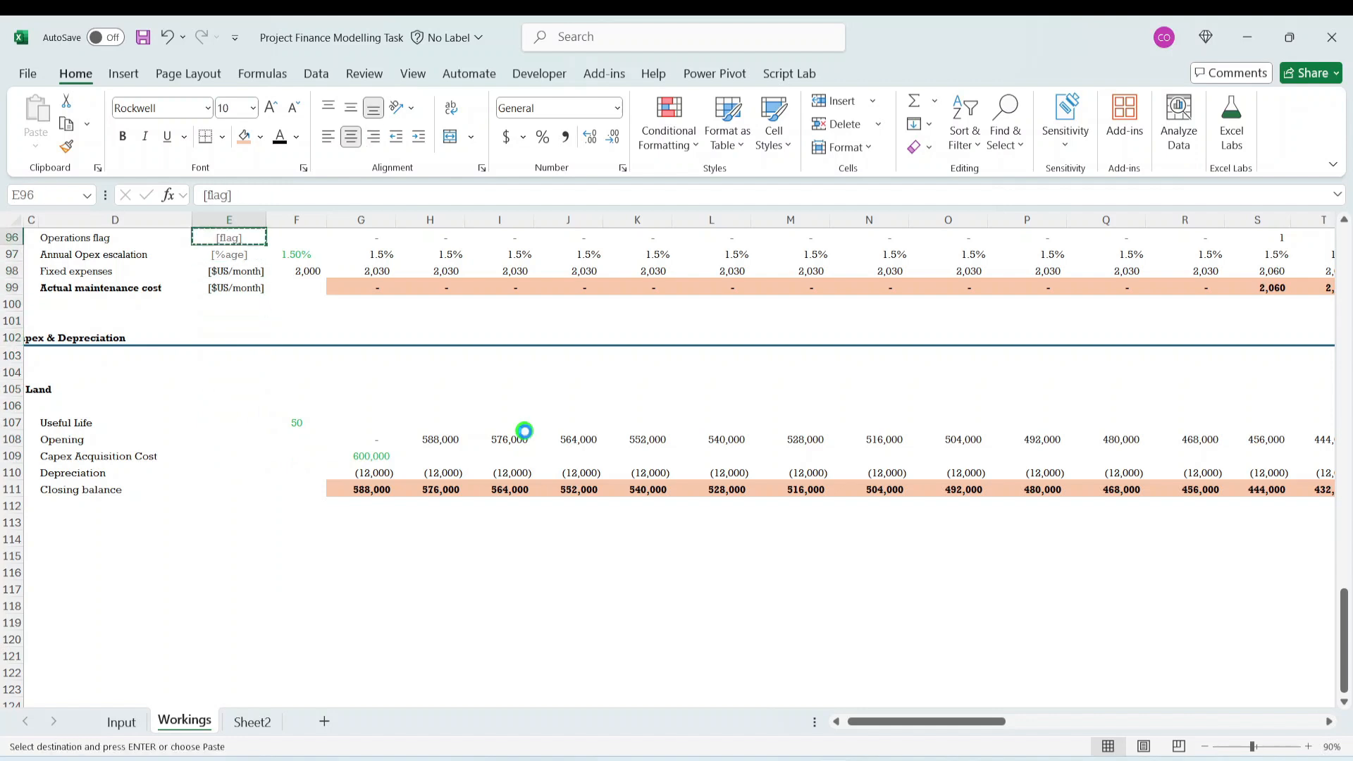
{"action": "key", "text": "Down"}
{"action": "key", "text": "Down"}
{"action": "key", "text": "Down"}
{"action": "key", "text": "Down"}
{"action": "key", "text": "Down"}
{"action": "key", "text": "Down"}
{"action": "key", "text": "Down"}
{"action": "key", "text": "Down"}
{"action": "key", "text": "Down"}
{"action": "key", "text": "Down"}
{"action": "key", "text": "Down"}
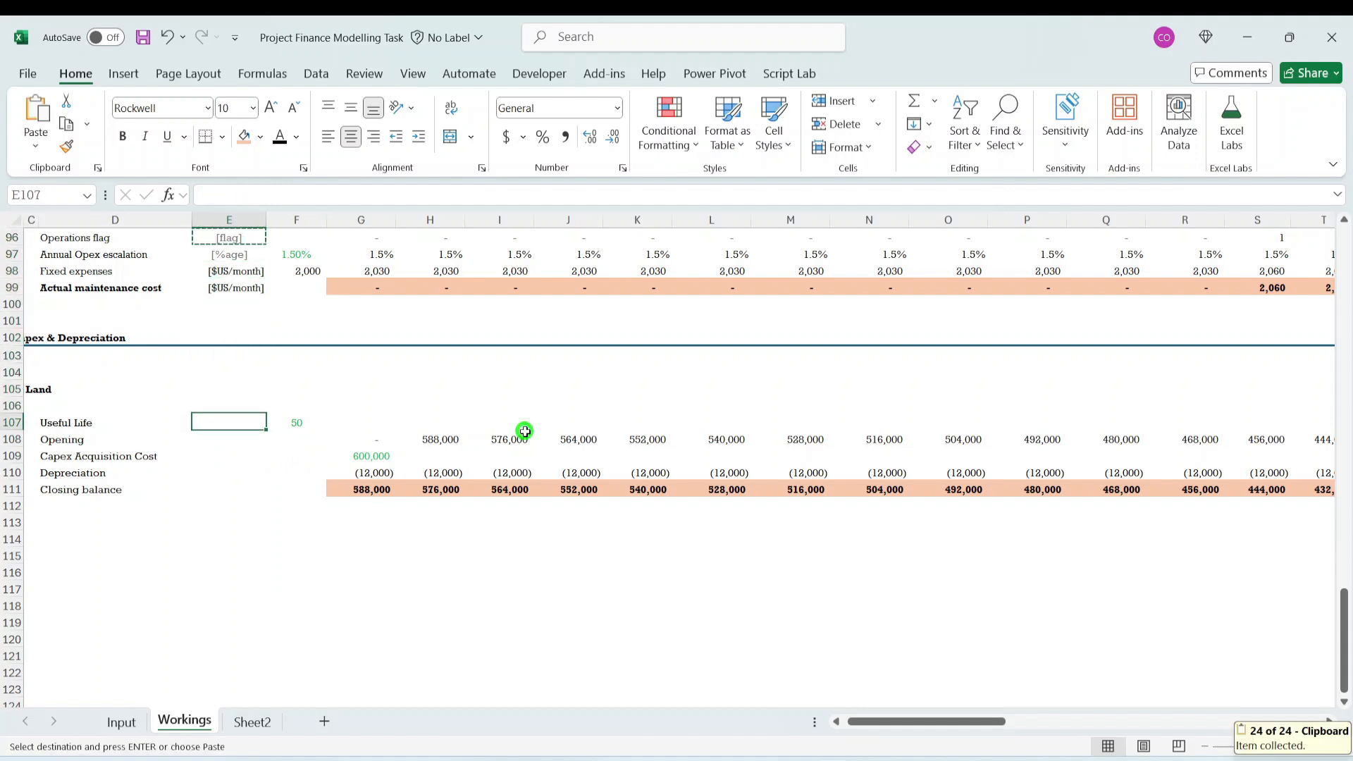
{"action": "key", "text": "ctrl+v"}
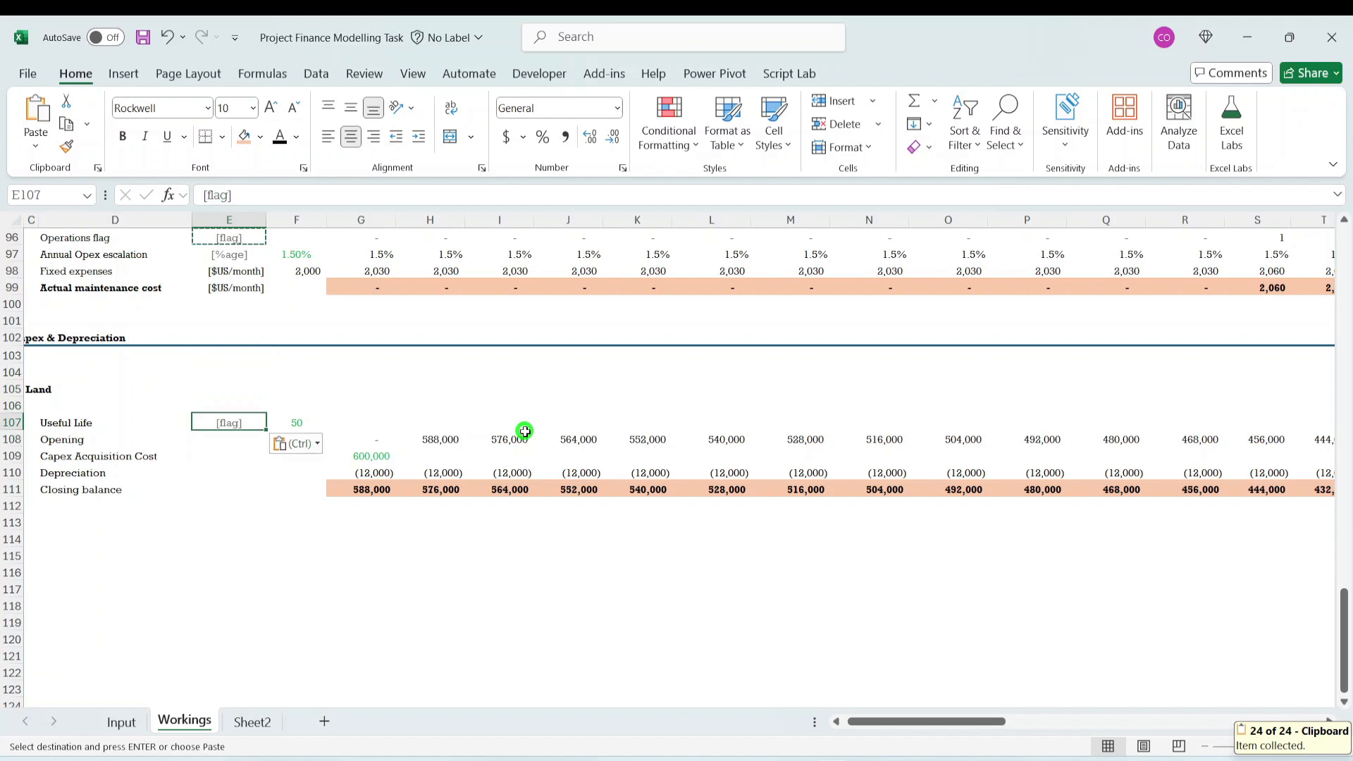
- Change the Useful Life unit label in E107 to [Years]
{"action": "left_click", "coordinate": [228, 196]}
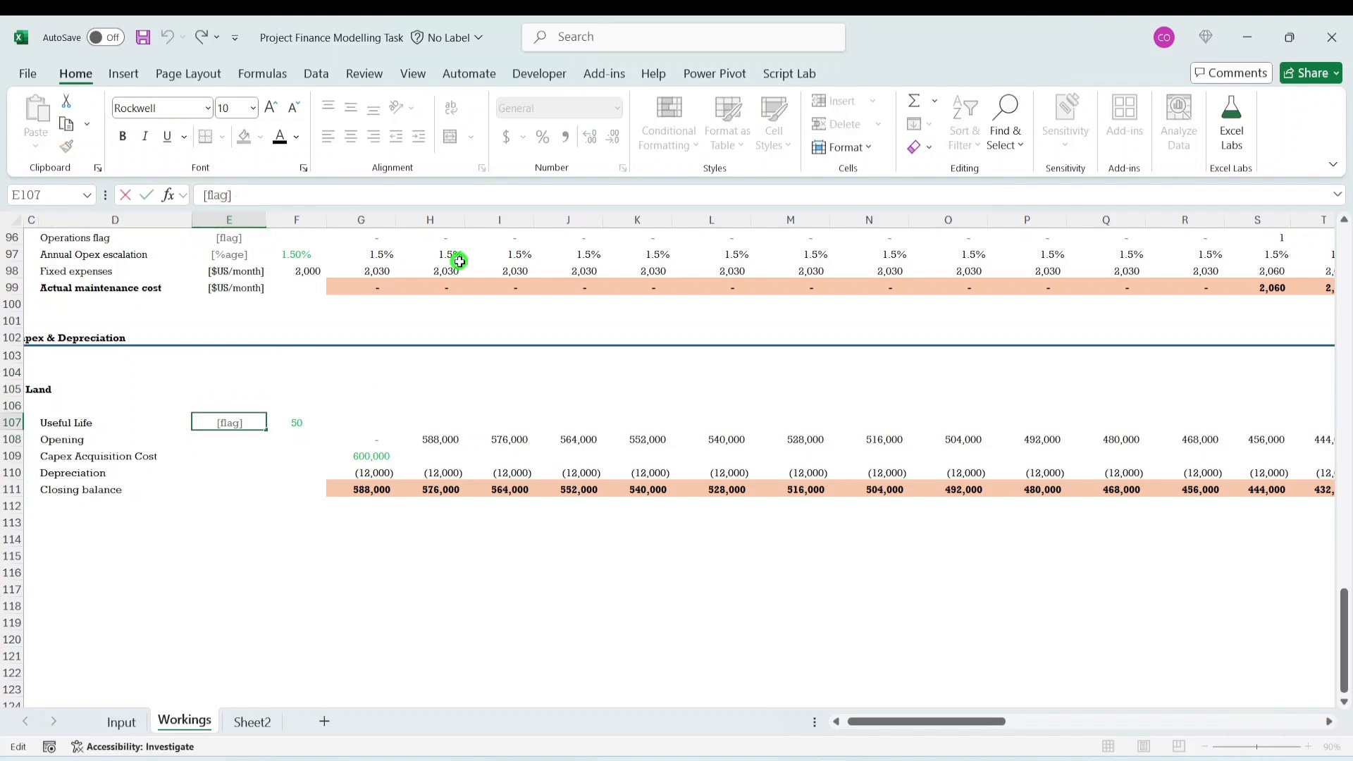
{"action": "key", "text": "BackSpace"}
{"action": "key", "text": "BackSpace"}
{"action": "key", "text": "BackSpace"}
{"action": "type", "text": "Years"}
{"action": "key", "text": "ctrl+Return"}
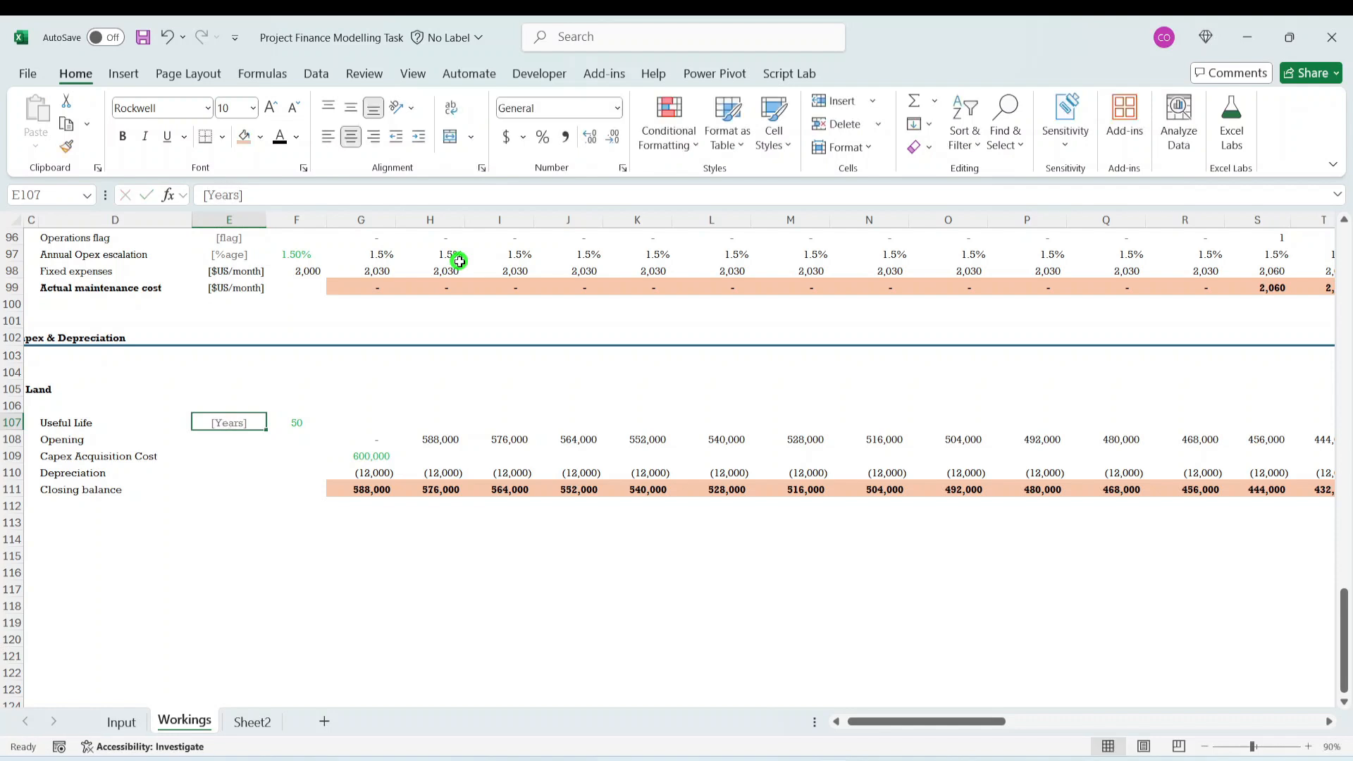
- Examine the Land opening, depreciation and closing balance formulas in columns G to K
{"action": "key", "text": "Down"}
{"action": "key", "text": "Down"}
{"action": "key", "text": "Down"}
{"action": "key", "text": "Up"}
{"action": "key", "text": "Up"}
{"action": "key", "text": "Up"}
{"action": "key", "text": "Down"}
{"action": "key", "text": "Right"}
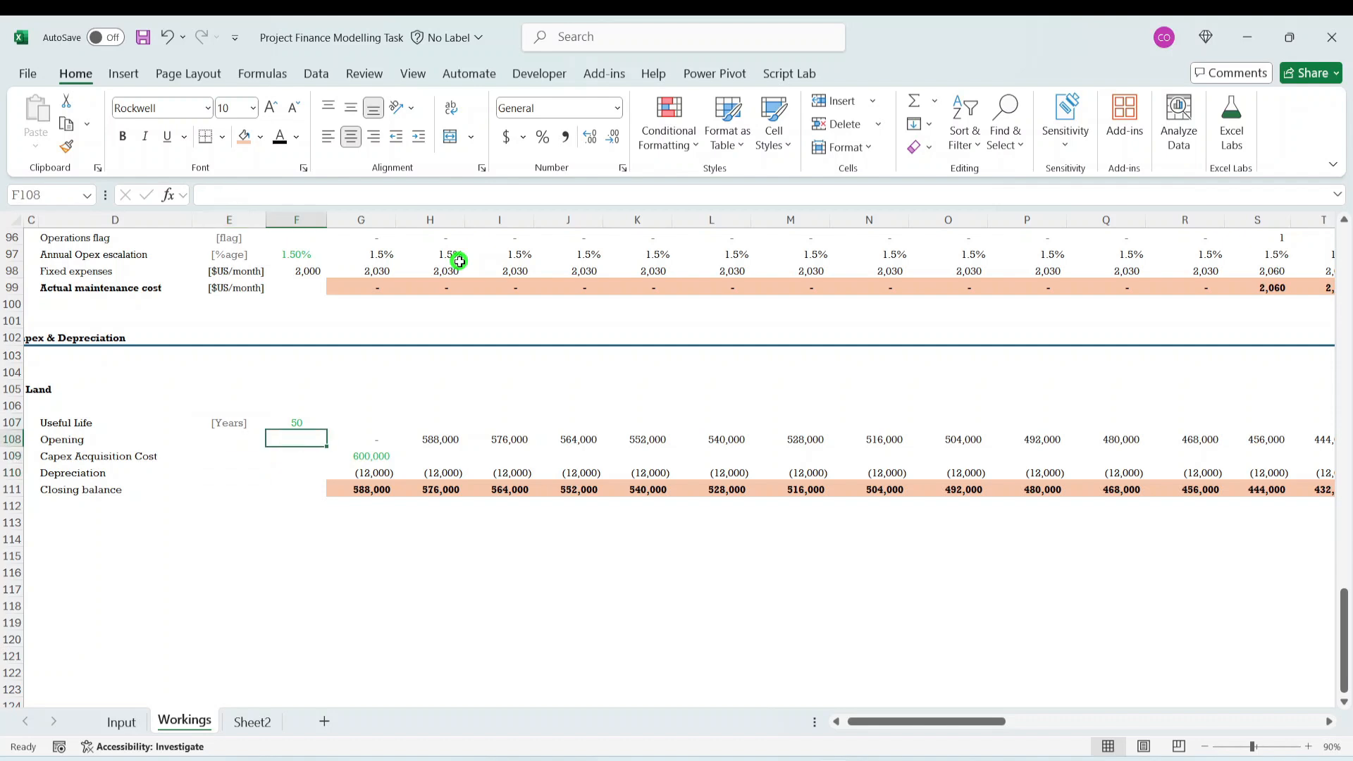
{"action": "key", "text": "Right"}
{"action": "key", "text": "Down"}
{"action": "key", "text": "Down"}
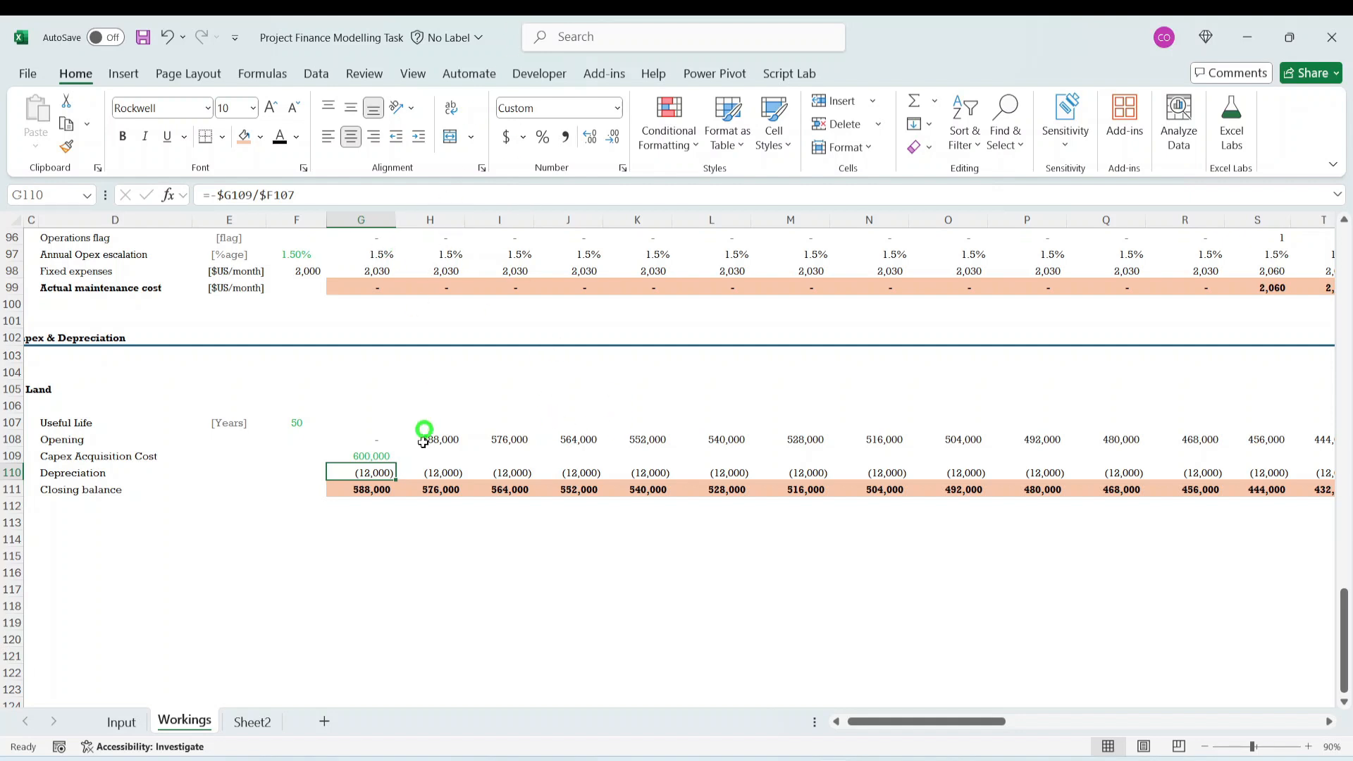
{"action": "left_click", "coordinate": [494, 439]}
{"action": "left_click", "coordinate": [511, 473]}
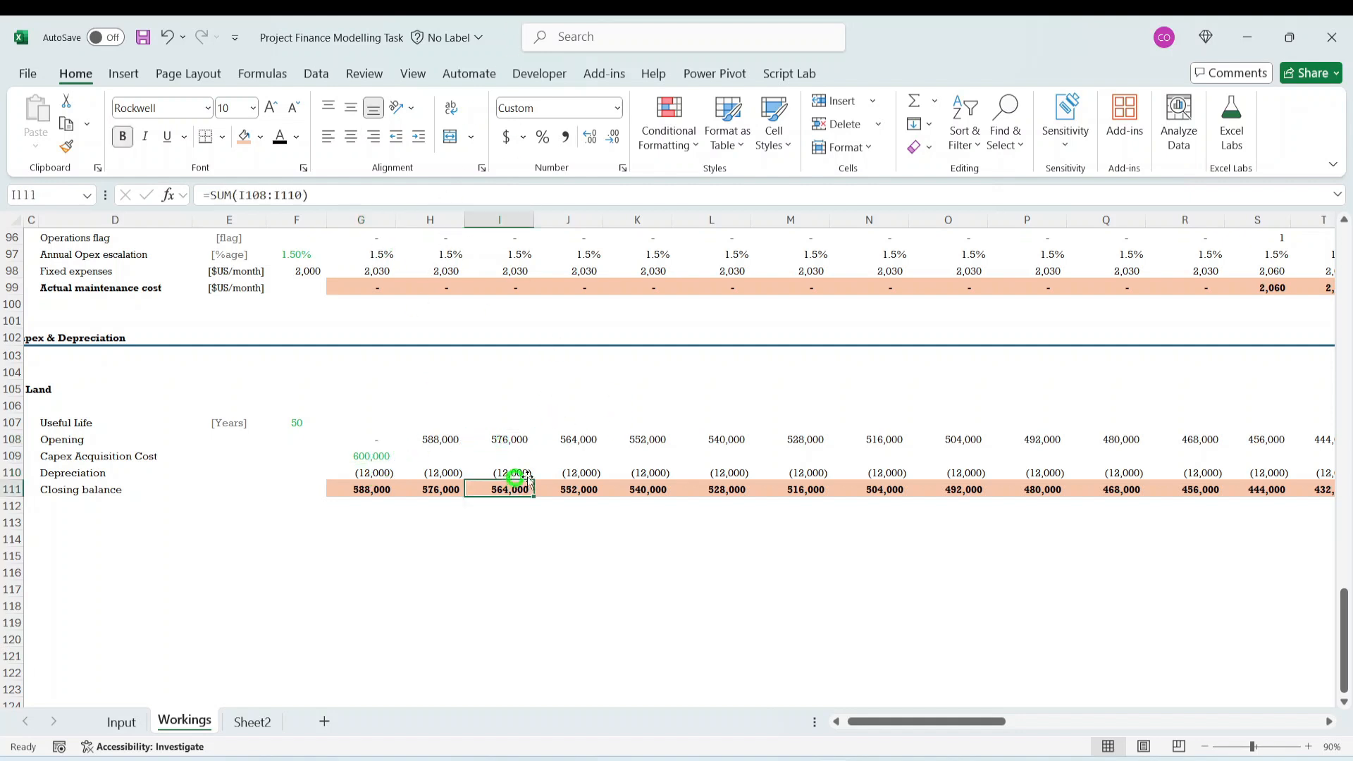
{"action": "left_click", "coordinate": [582, 440]}
{"action": "left_click", "coordinate": [653, 474]}
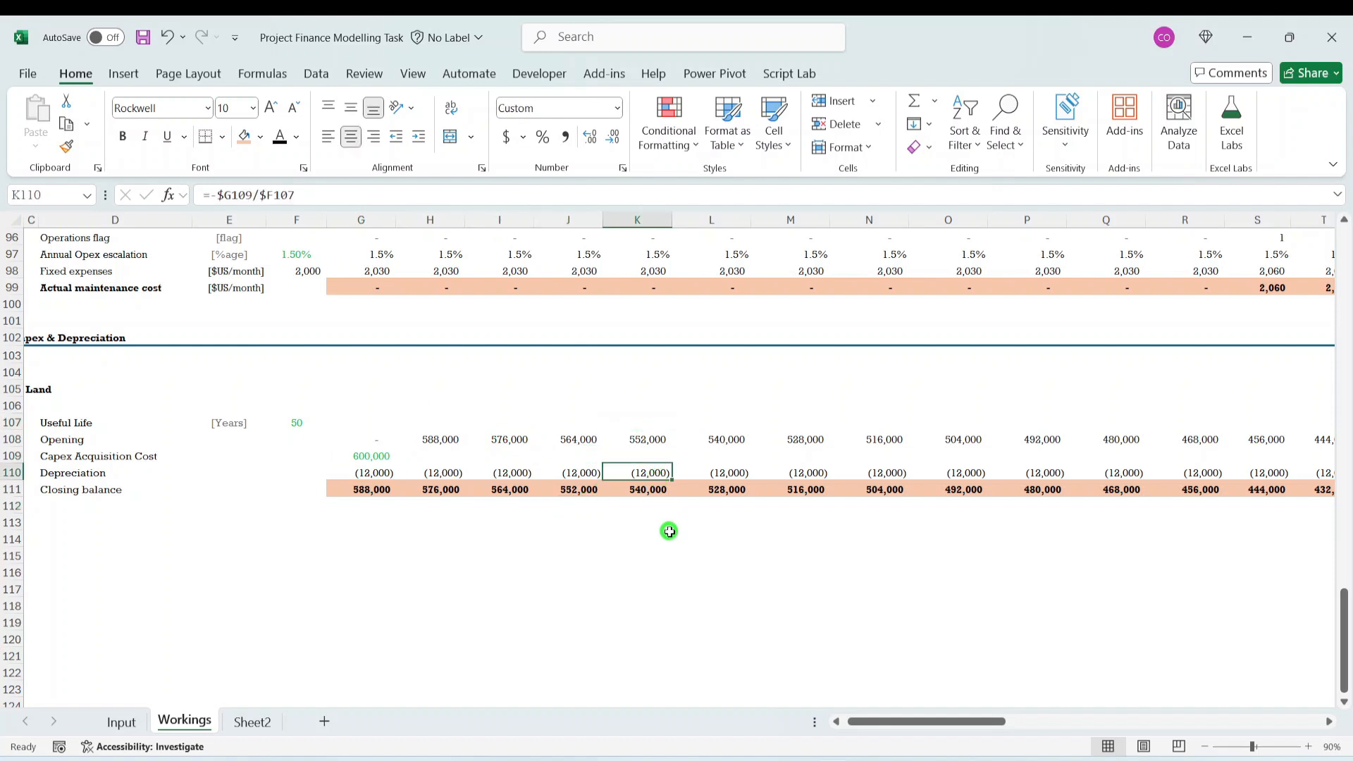
- Make the Land depreciation in G110 monthly with =-$G109/($F107*12) and fill it right through column BA
{"action": "left_click", "coordinate": [368, 471]}
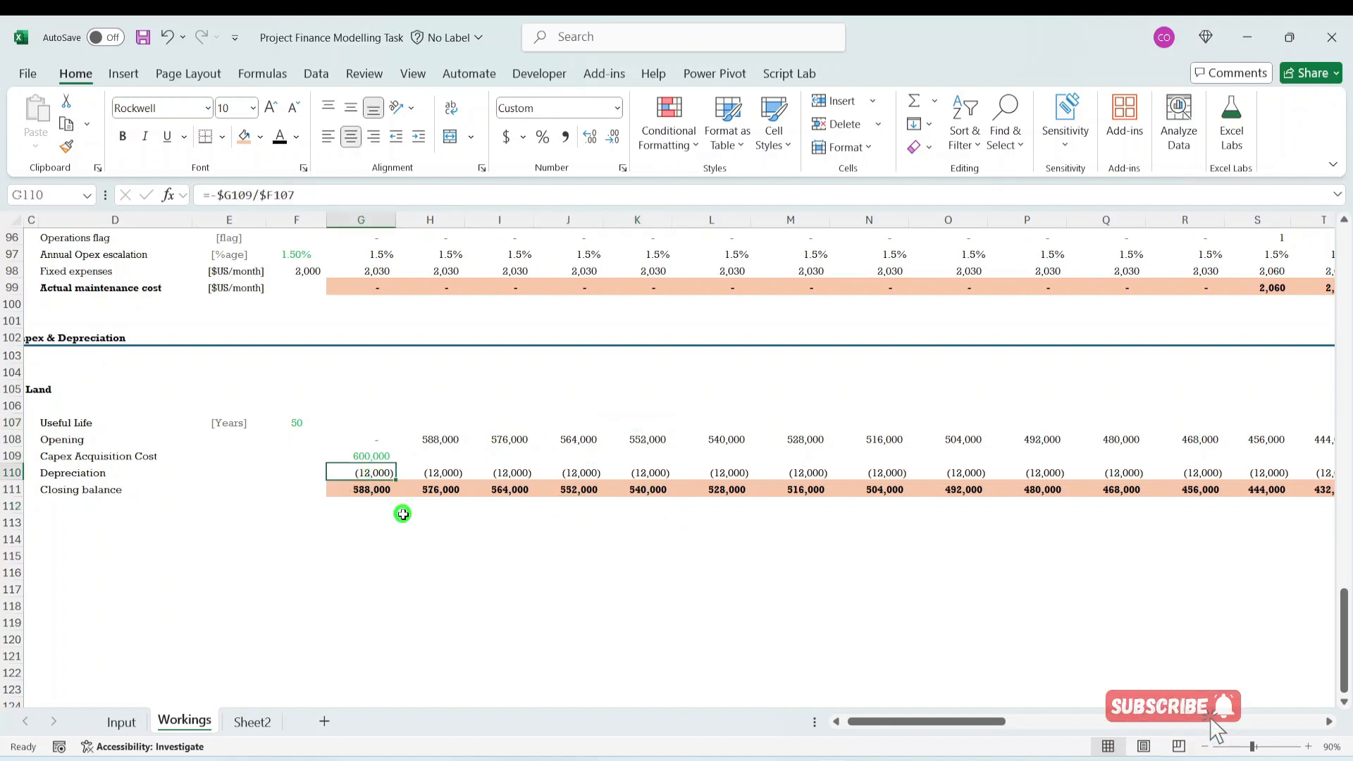
{"action": "left_click", "coordinate": [263, 195]}
{"action": "key", "text": "Left"}
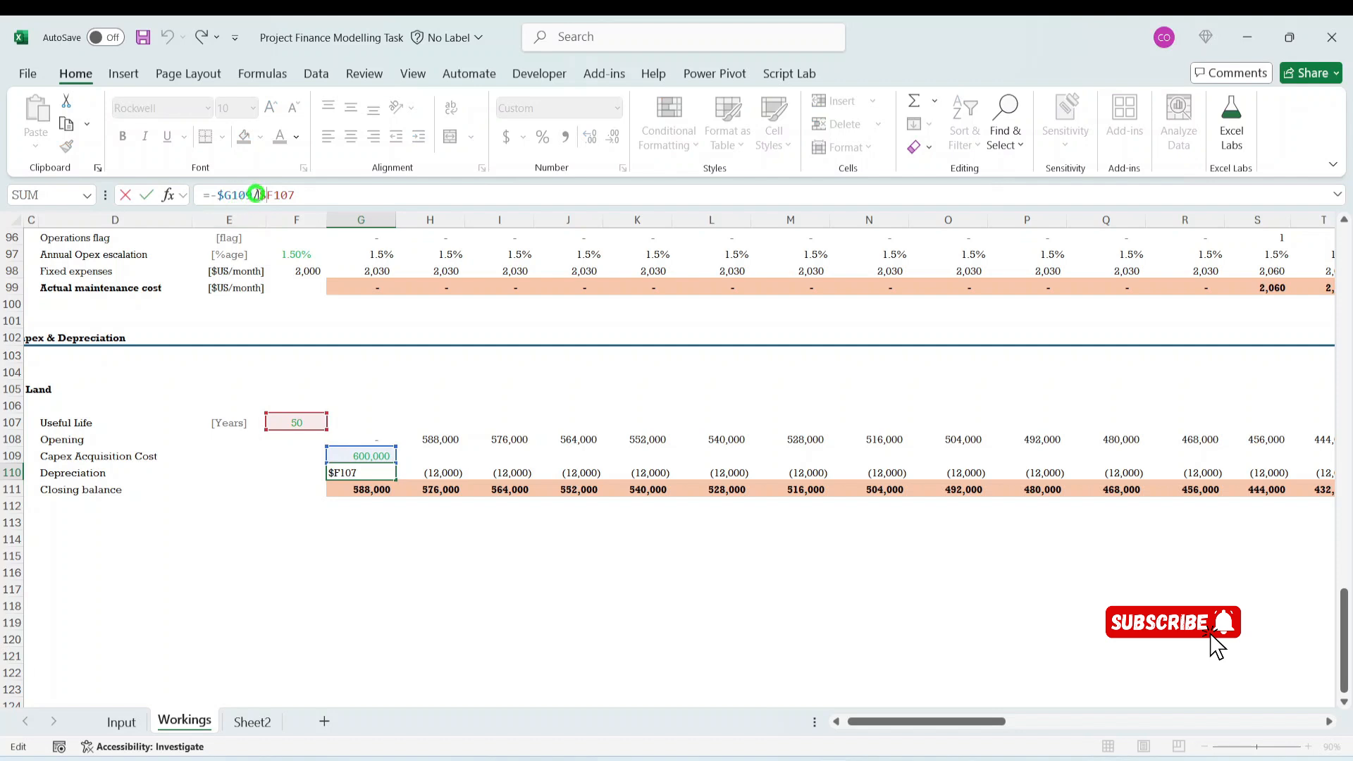
{"action": "type", "text": "("}
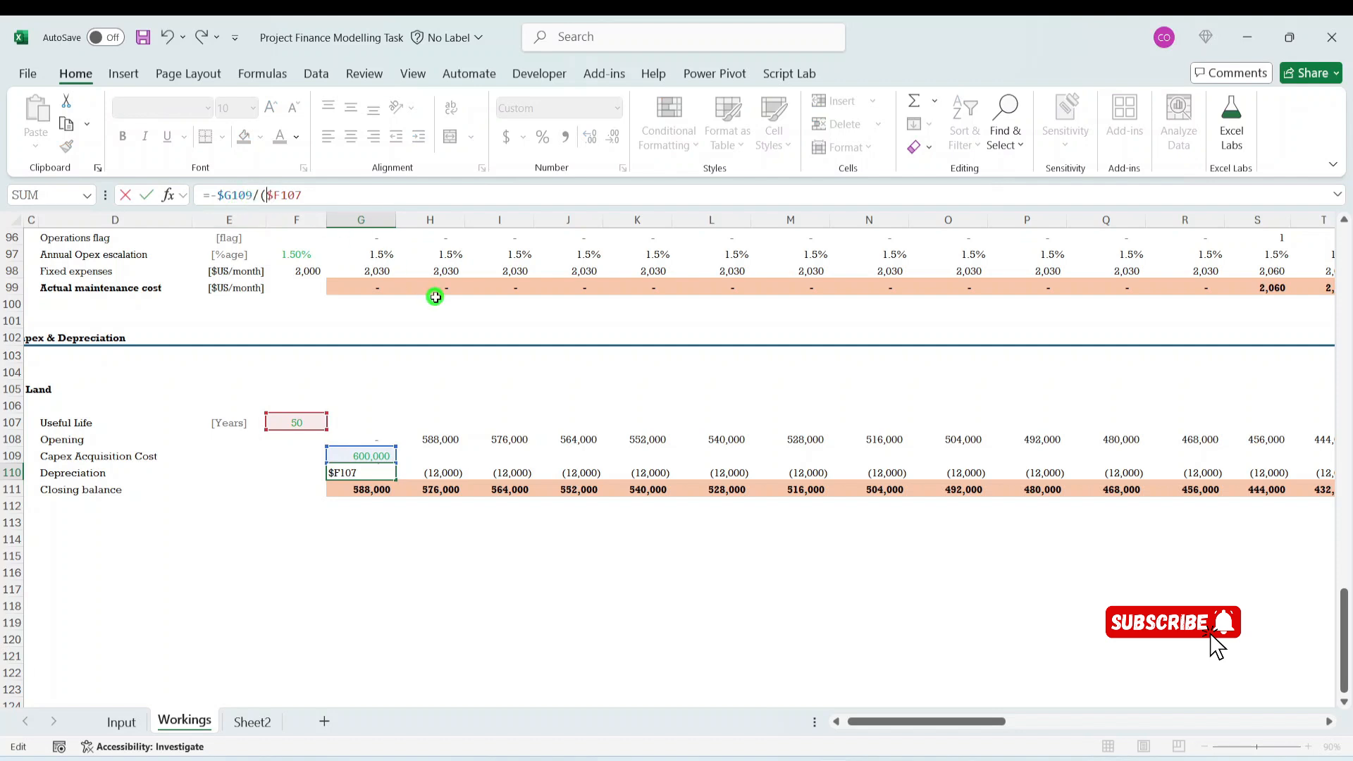
{"action": "left_click", "coordinate": [330, 197]}
{"action": "type", "text": "*12"}
{"action": "key", "text": "ctrl+Return"}
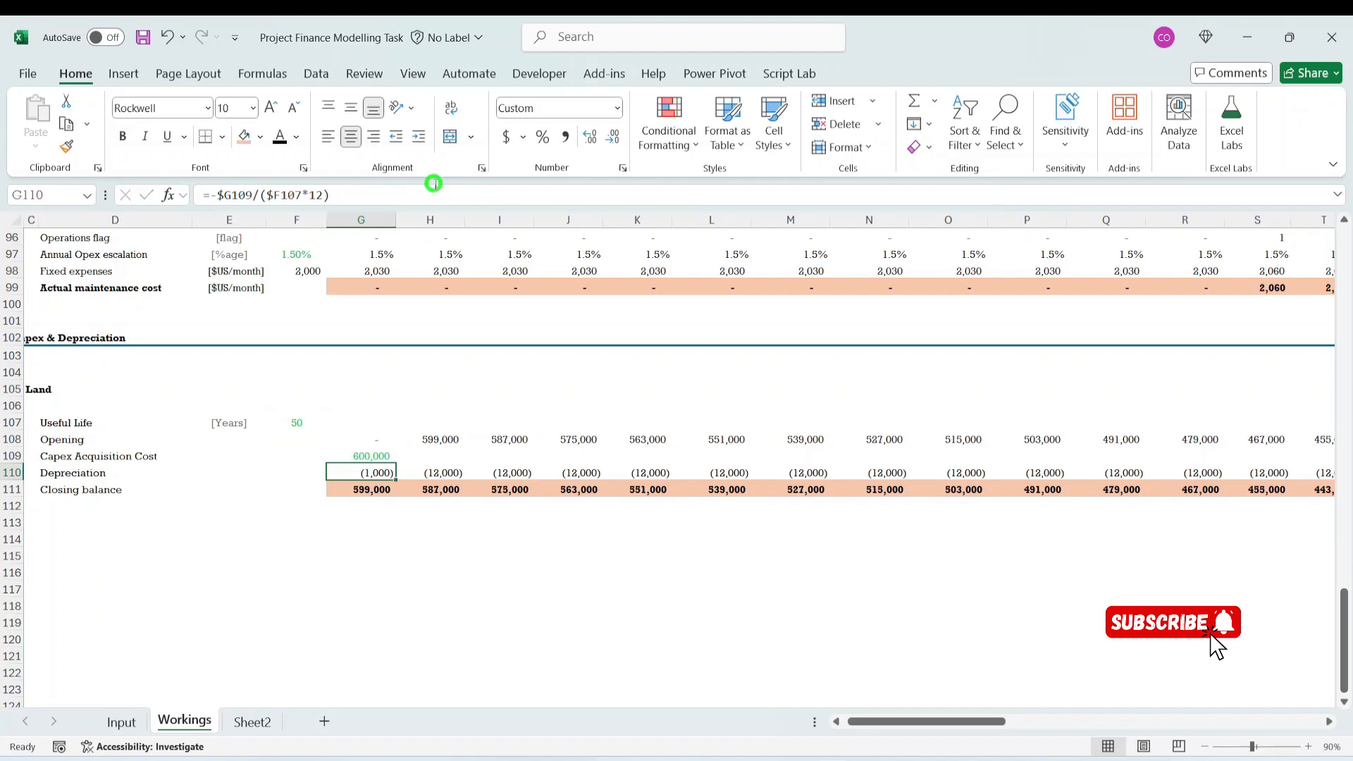
{"action": "key", "text": "ctrl+shift+Right"}
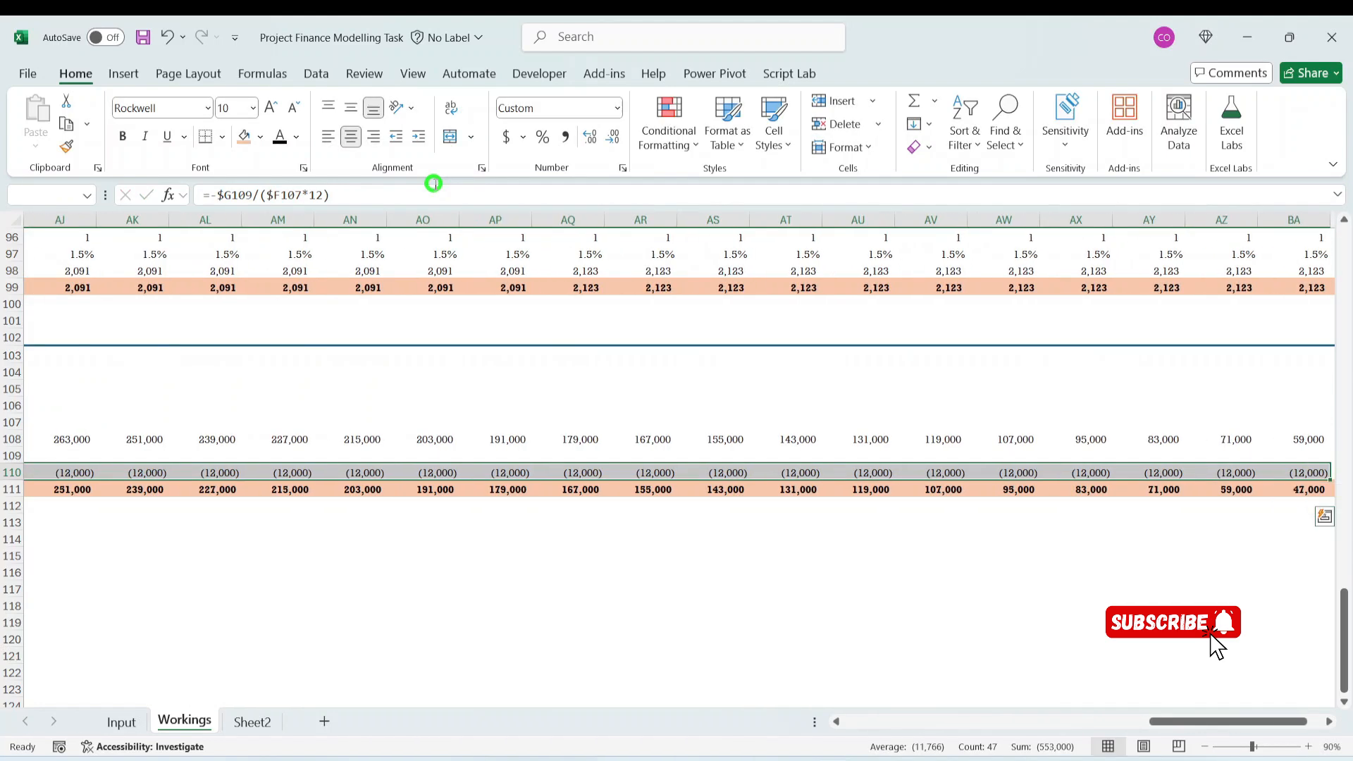
{"action": "key", "text": "ctrl+r"}
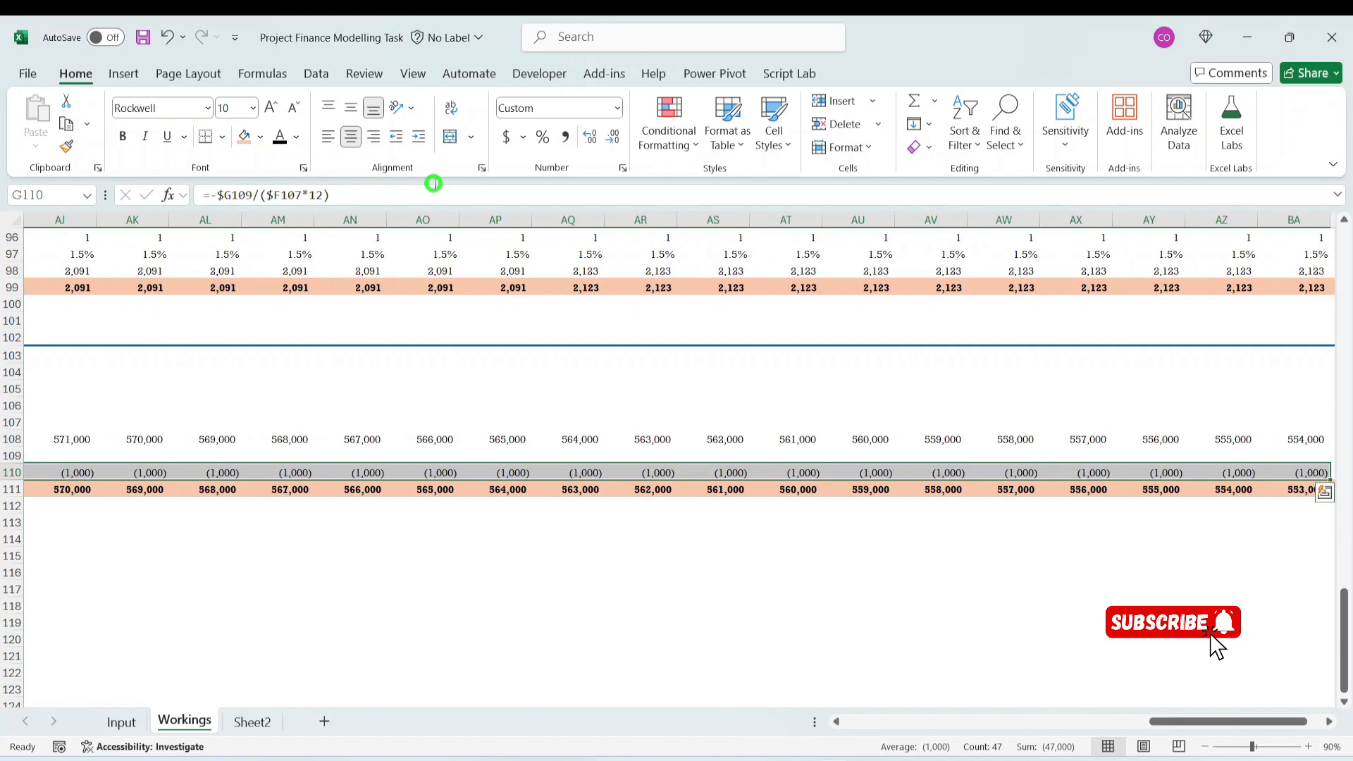
- Check the monthly Land depreciation formula in the first columns of row 110
{"action": "key", "text": "Left"}
{"action": "key", "text": "Left"}
{"action": "key", "text": "Left"}
{"action": "key", "text": "Left"}
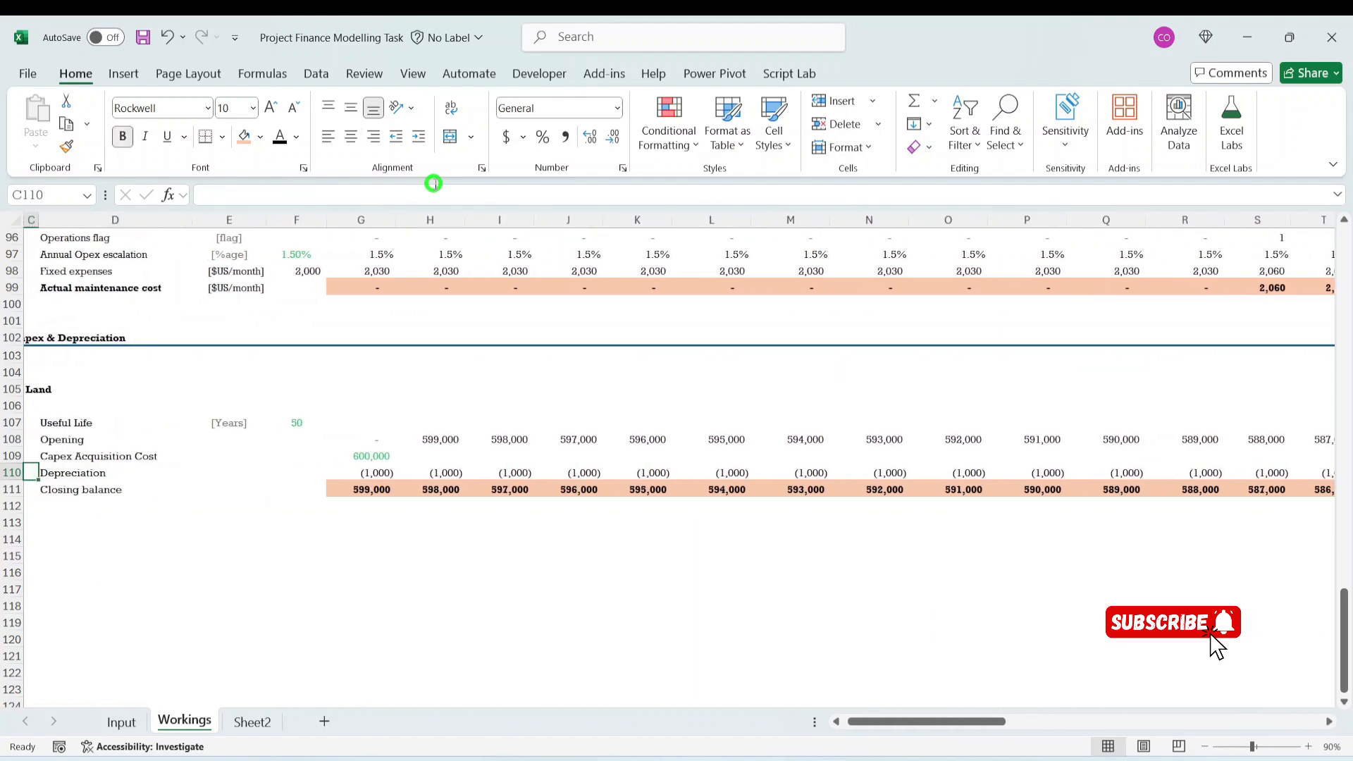
{"action": "key", "text": "Right"}
{"action": "key", "text": "Right"}
{"action": "key", "text": "Right"}
{"action": "key", "text": "Right"}
{"action": "key", "text": "Right"}
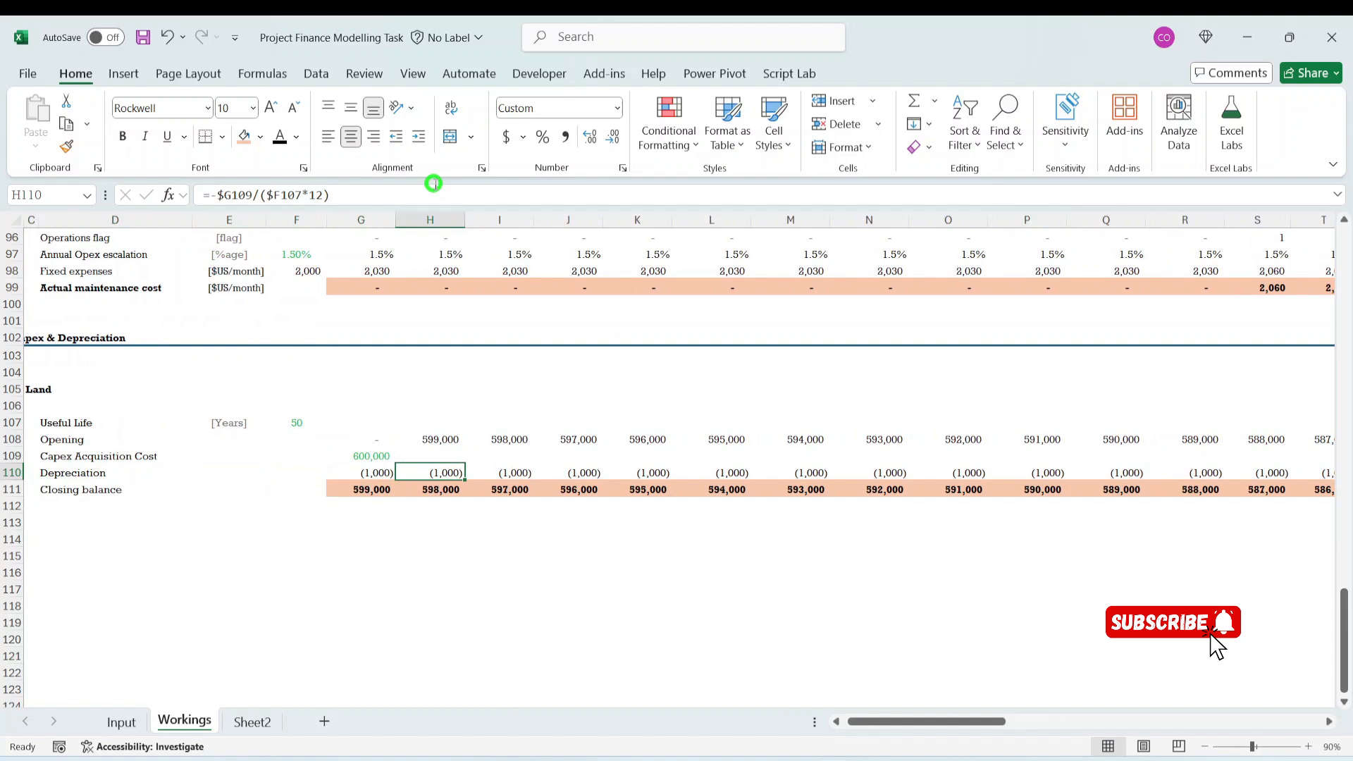
{"action": "key", "text": "Left"}
{"action": "key", "text": "Left"}
{"action": "key", "text": "Left"}
{"action": "key", "text": "Left"}
{"action": "key", "text": "Left"}
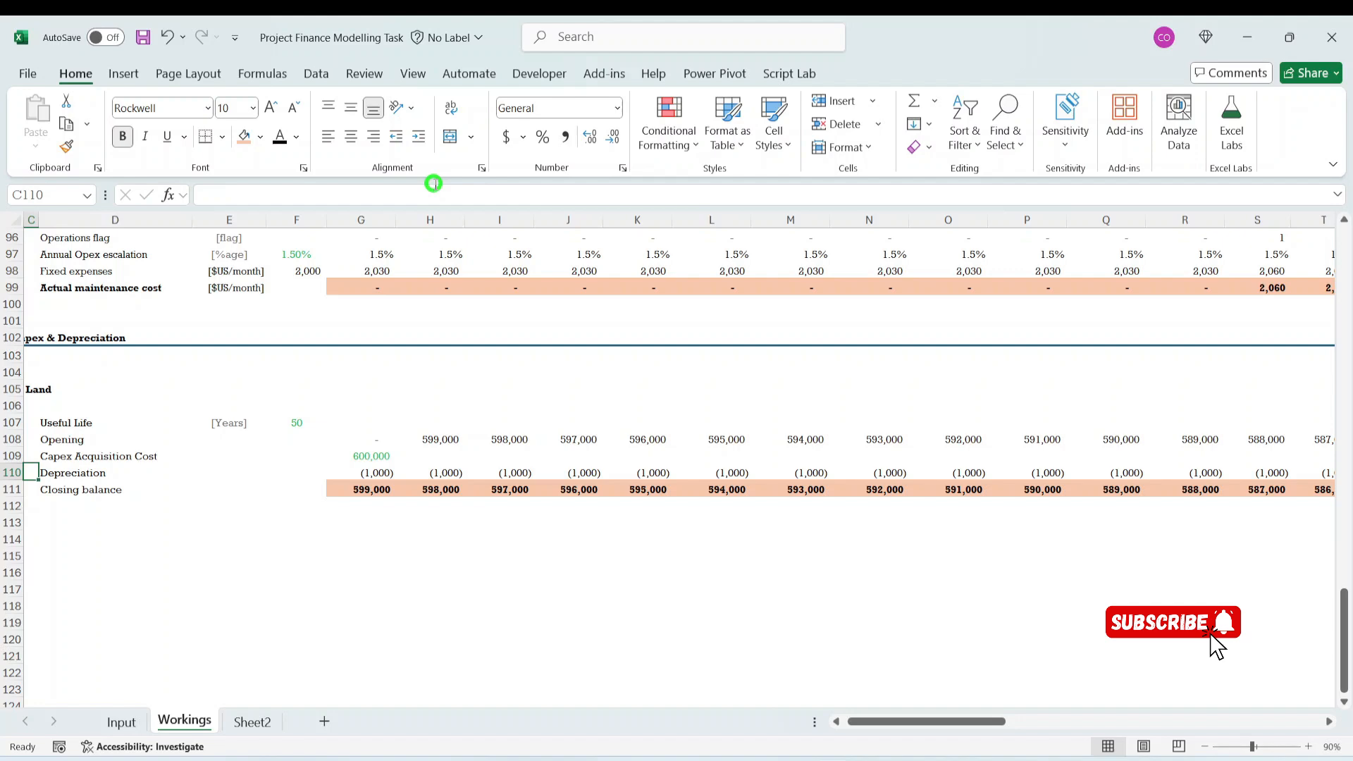
- Open the Input sheet at the Depreciation and Capex Value assumptions
{"action": "left_click", "coordinate": [121, 722]}
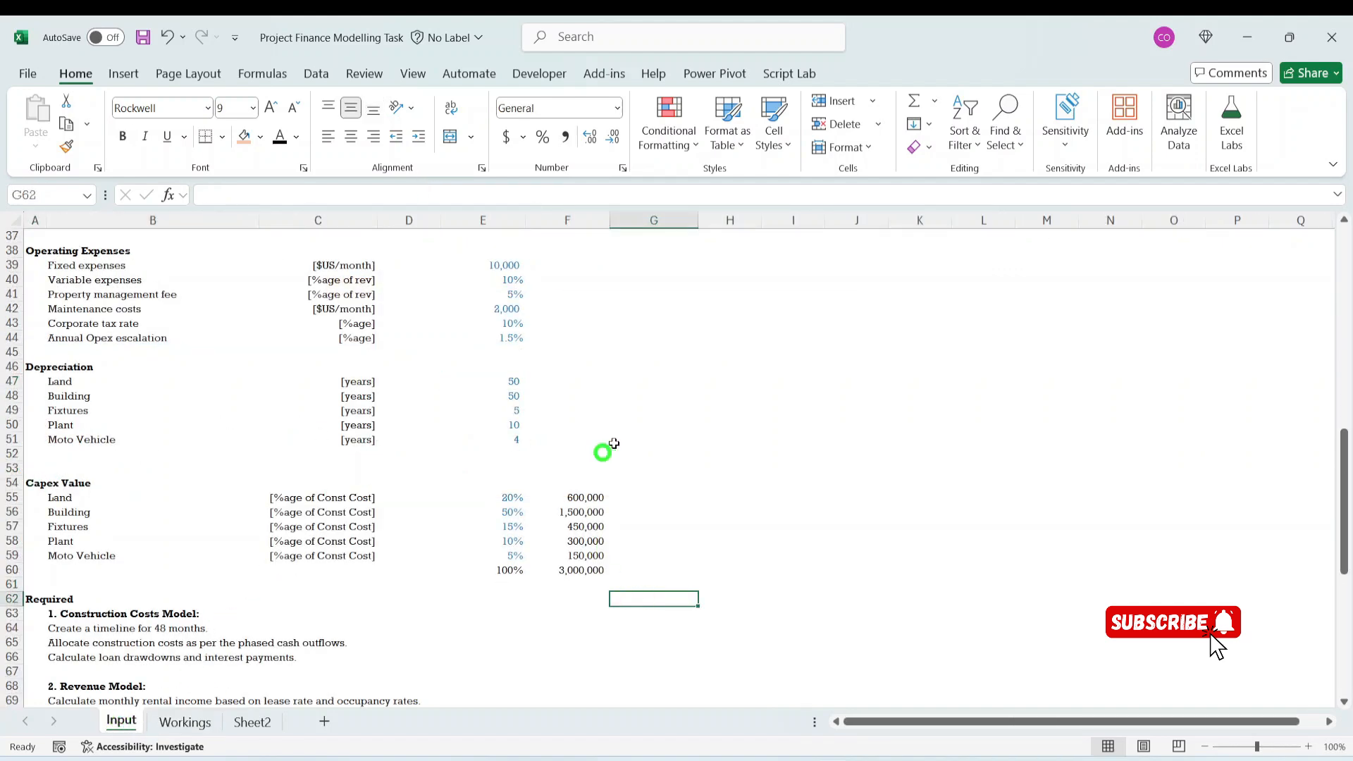
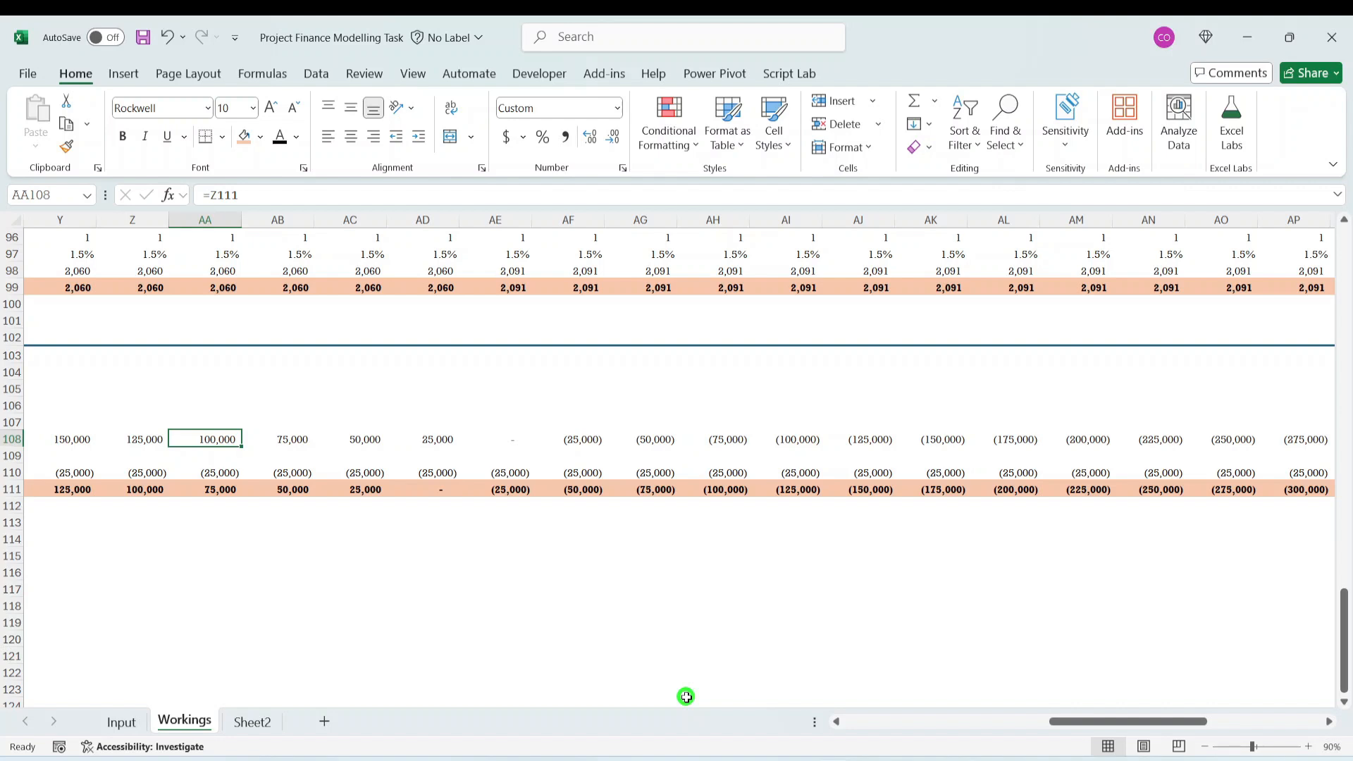
- Review the Land balances in row 108 back from column AA and the depreciation formula in G110
{"action": "key", "text": "Left"}
{"action": "key", "text": "Left"}
{"action": "key", "text": "Left"}
{"action": "key", "text": "Left"}
{"action": "key", "text": "Left"}
{"action": "key", "text": "Left"}
{"action": "key", "text": "Left"}
{"action": "key", "text": "Left"}
{"action": "key", "text": "Left"}
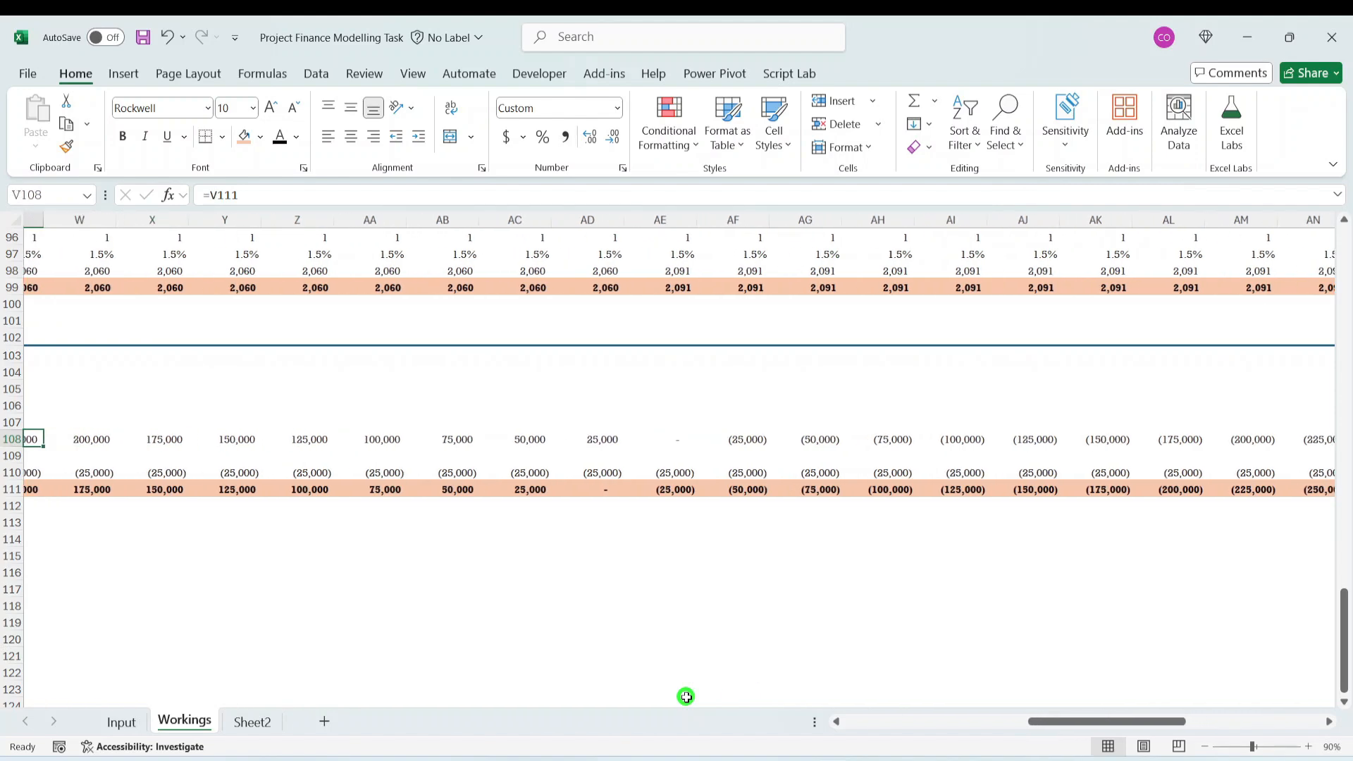
{"action": "key", "text": "Left"}
{"action": "key", "text": "Left"}
{"action": "key", "text": "Left"}
{"action": "key", "text": "Left"}
{"action": "key", "text": "Left"}
{"action": "key", "text": "Left"}
{"action": "key", "text": "Left"}
{"action": "key", "text": "Left"}
{"action": "key", "text": "Left"}
{"action": "key", "text": "Left"}
{"action": "key", "text": "Left"}
{"action": "key", "text": "Left"}
{"action": "key", "text": "Left"}
{"action": "key", "text": "Left"}
{"action": "key", "text": "Left"}
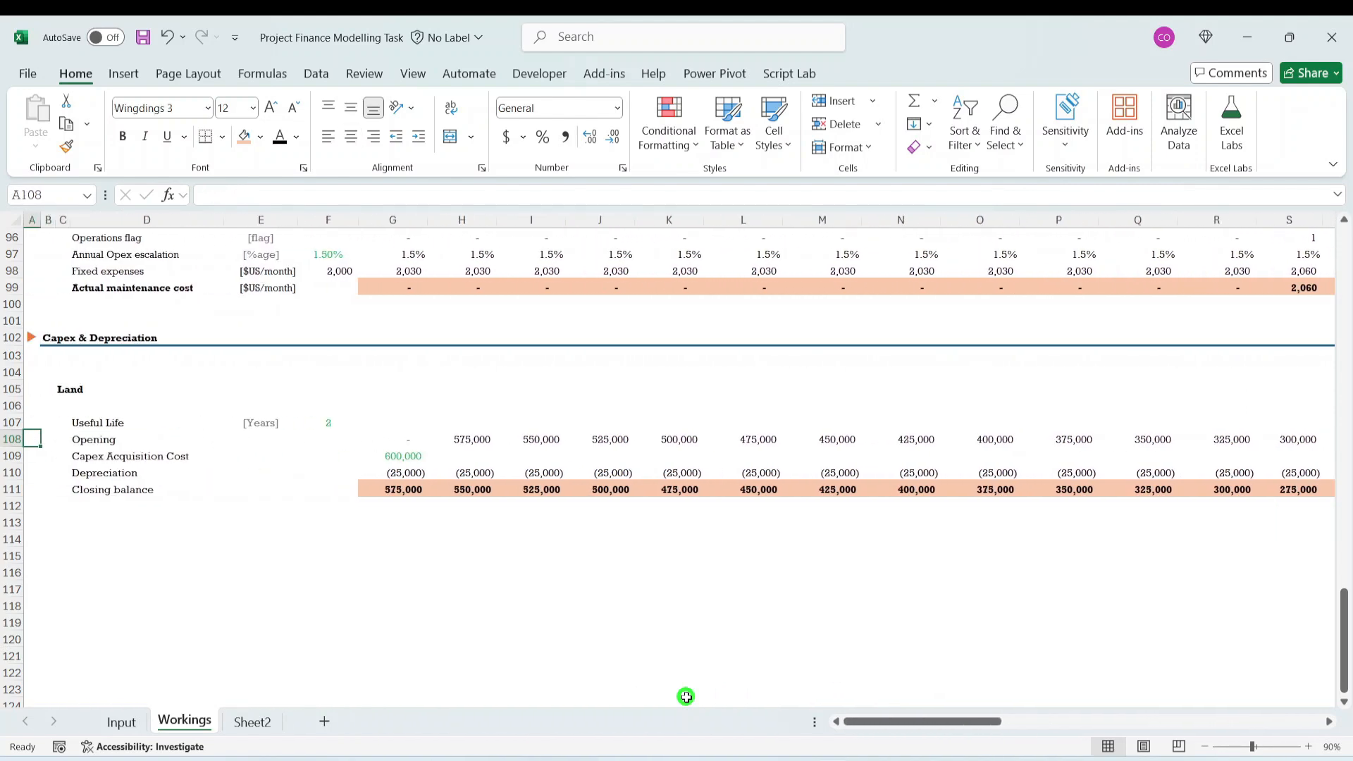
{"action": "key", "text": "Right"}
{"action": "key", "text": "Right"}
{"action": "key", "text": "Right"}
{"action": "key", "text": "Right"}
{"action": "key", "text": "Down"}
{"action": "key", "text": "Down"}
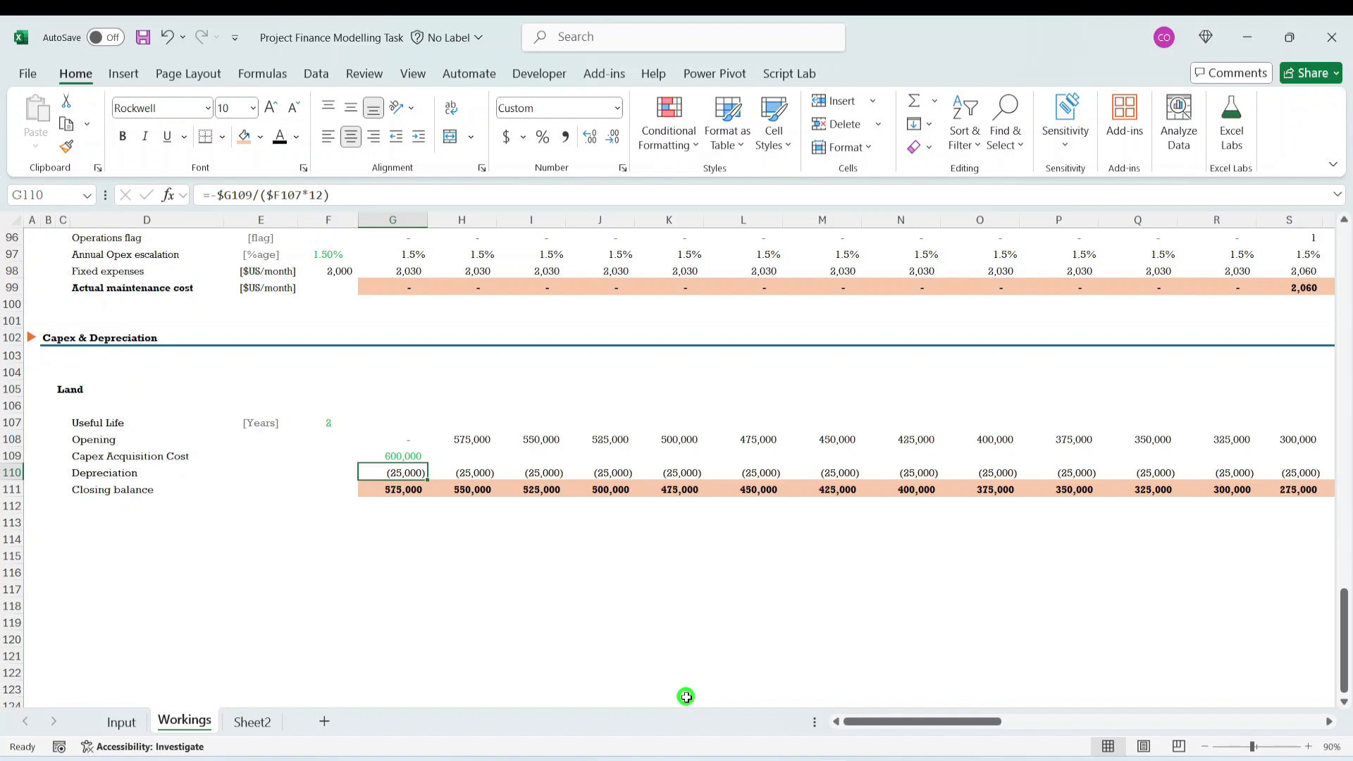
{"action": "left_click", "coordinate": [216, 194]}
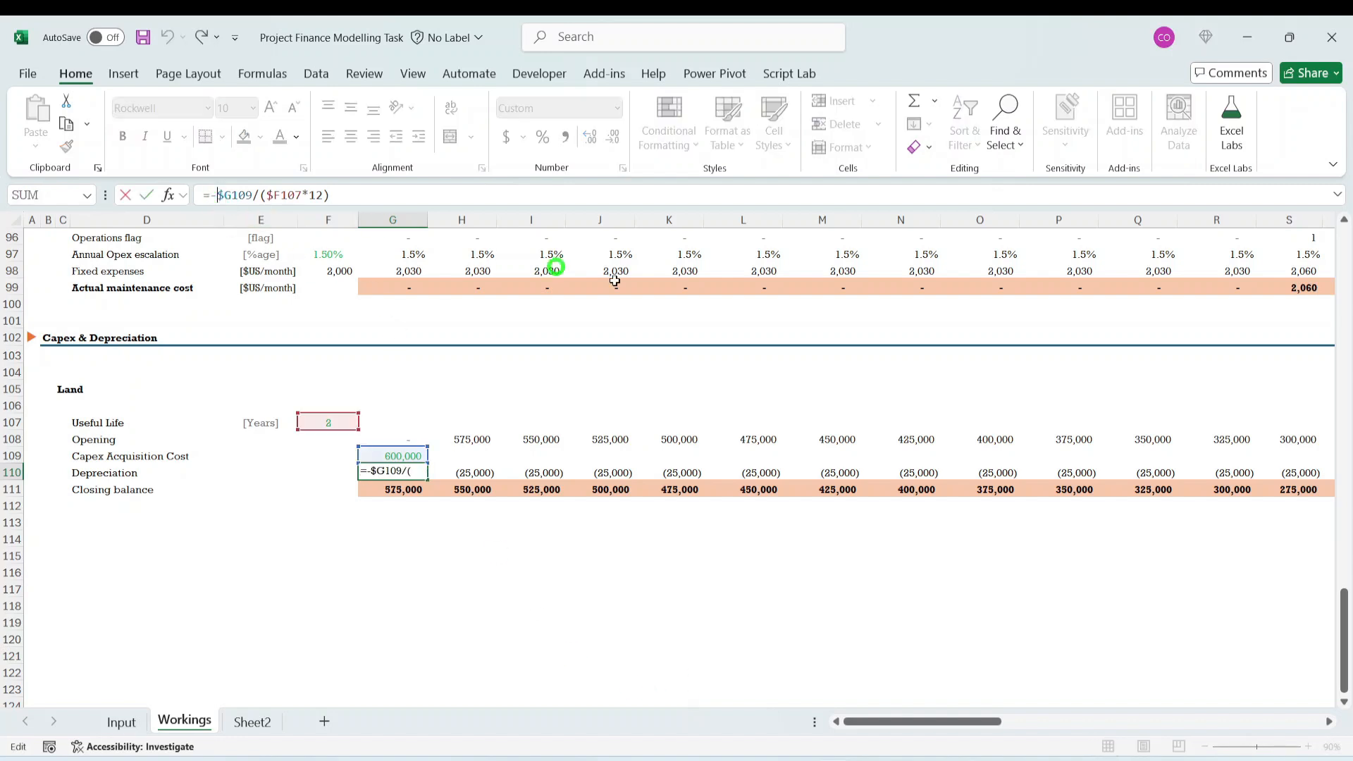
{"action": "type", "text": "min"}
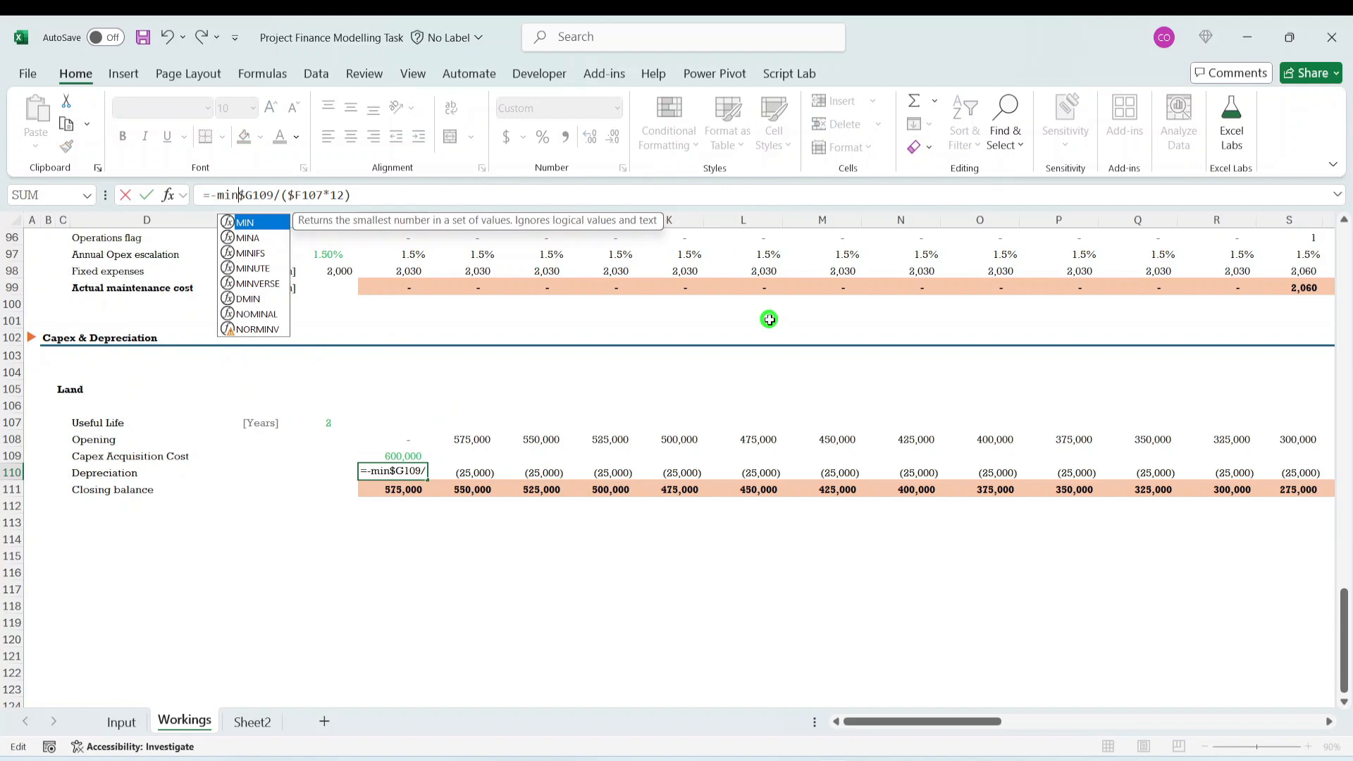
{"action": "type", "text": "("}
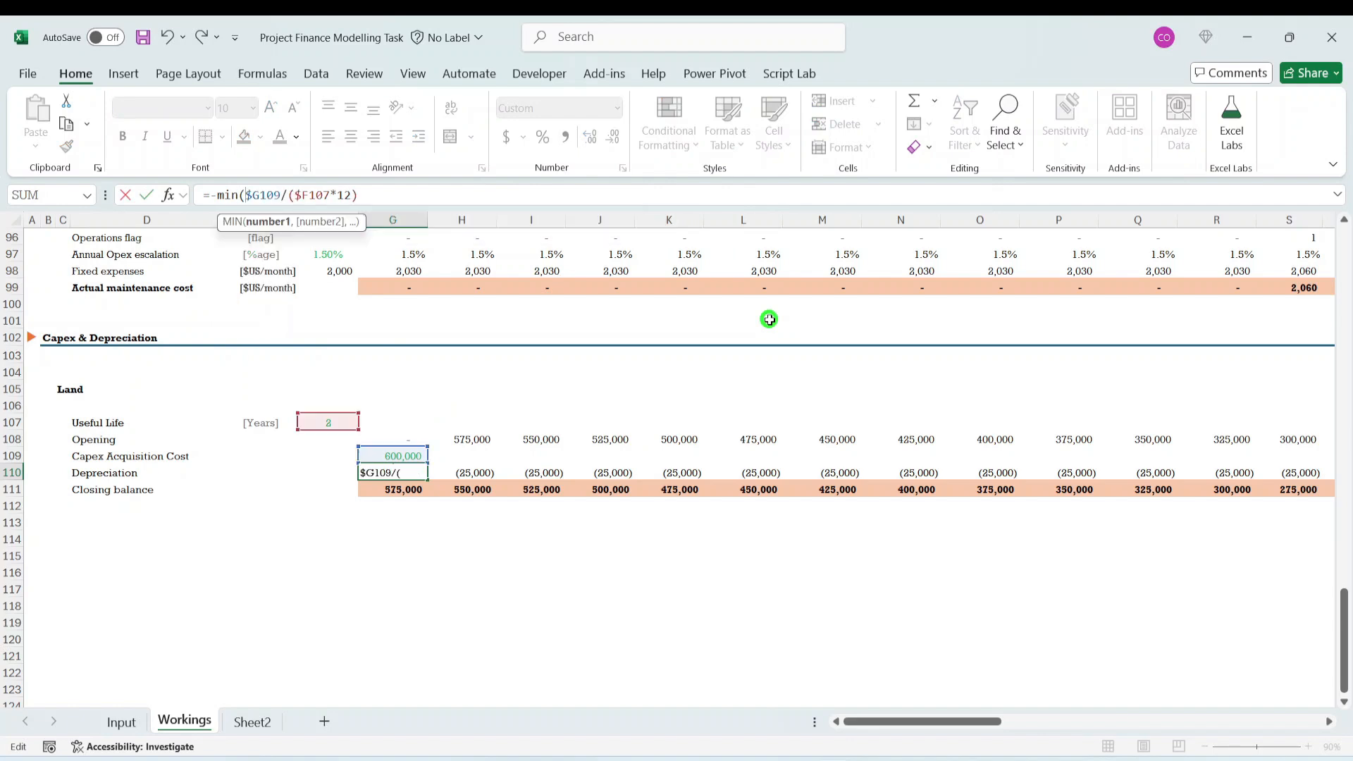
{"action": "left_click", "coordinate": [383, 197]}
{"action": "type", "text": "),"}
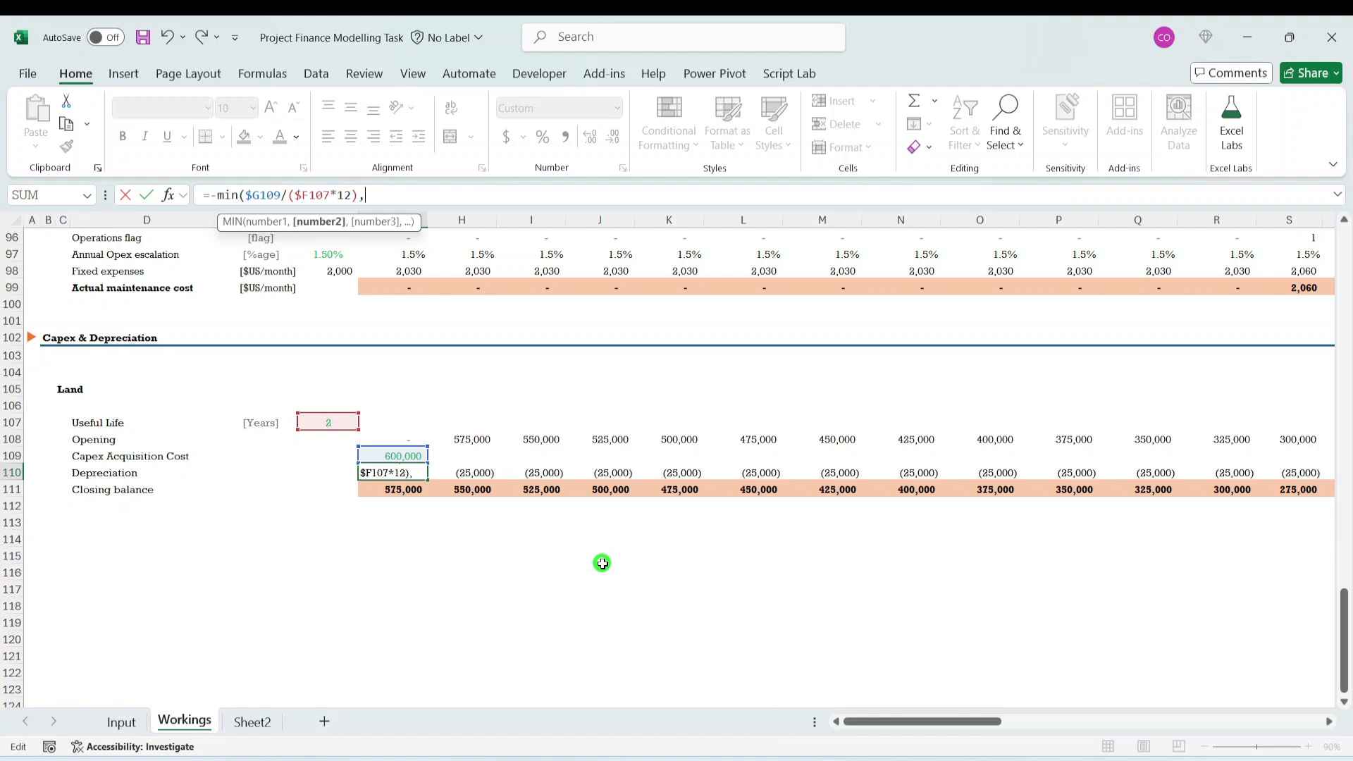
{"action": "key", "text": "Escape"}
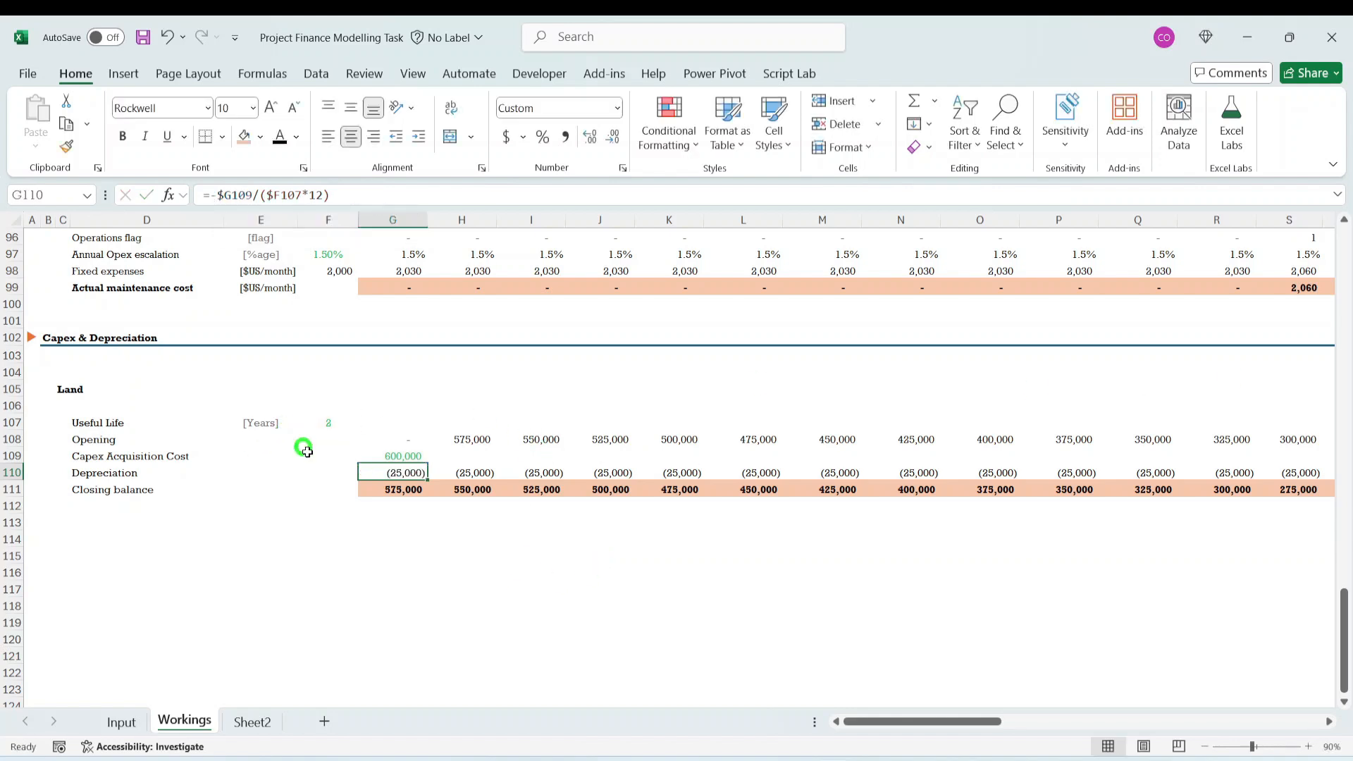
- Cap Land depreciation at the opening balance in H110 with =-MIN($G109/($F107*12),H108) and fill it right through column BB
{"action": "left_click", "coordinate": [461, 443]}
{"action": "left_click", "coordinate": [471, 473]}
{"action": "key", "text": "Up"}
{"action": "key", "text": "Up"}
{"action": "key", "text": "Down"}
{"action": "key", "text": "Down"}
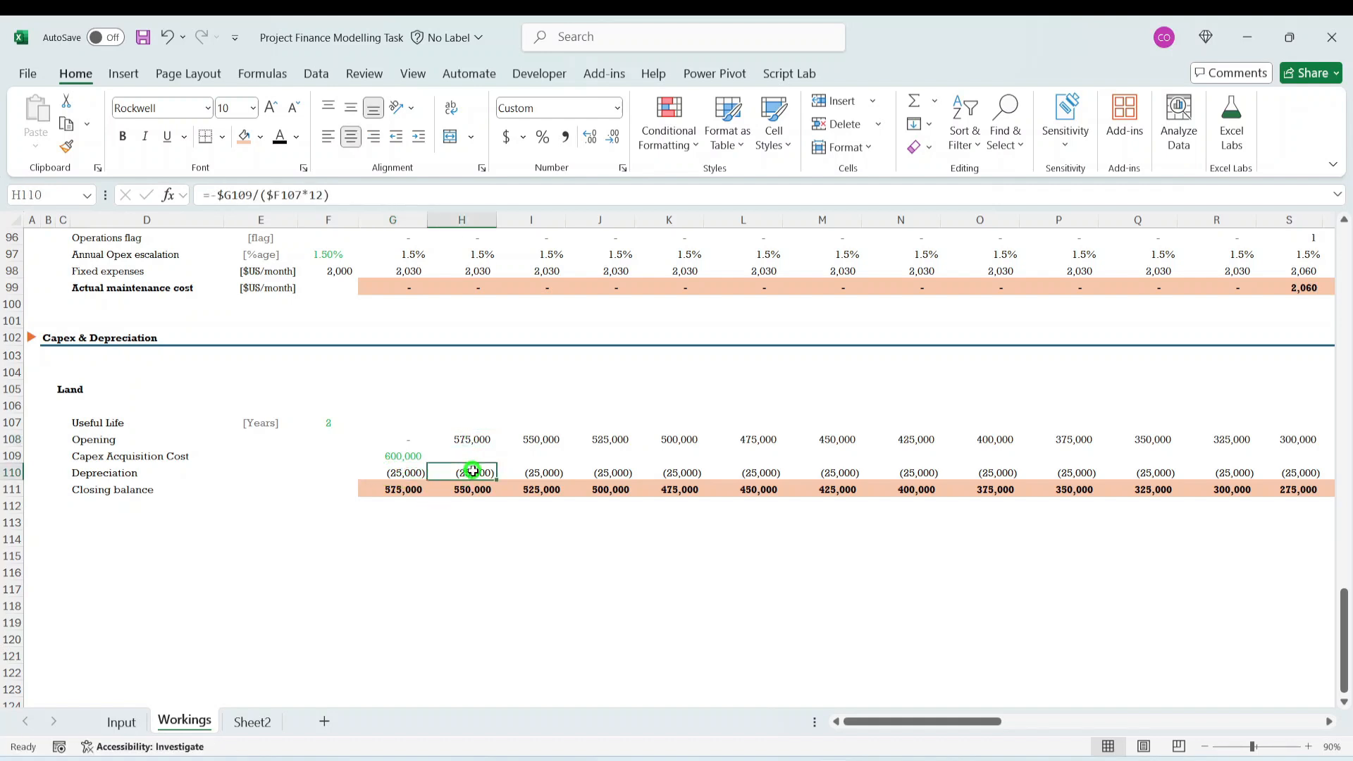
{"action": "left_click", "coordinate": [213, 194]}
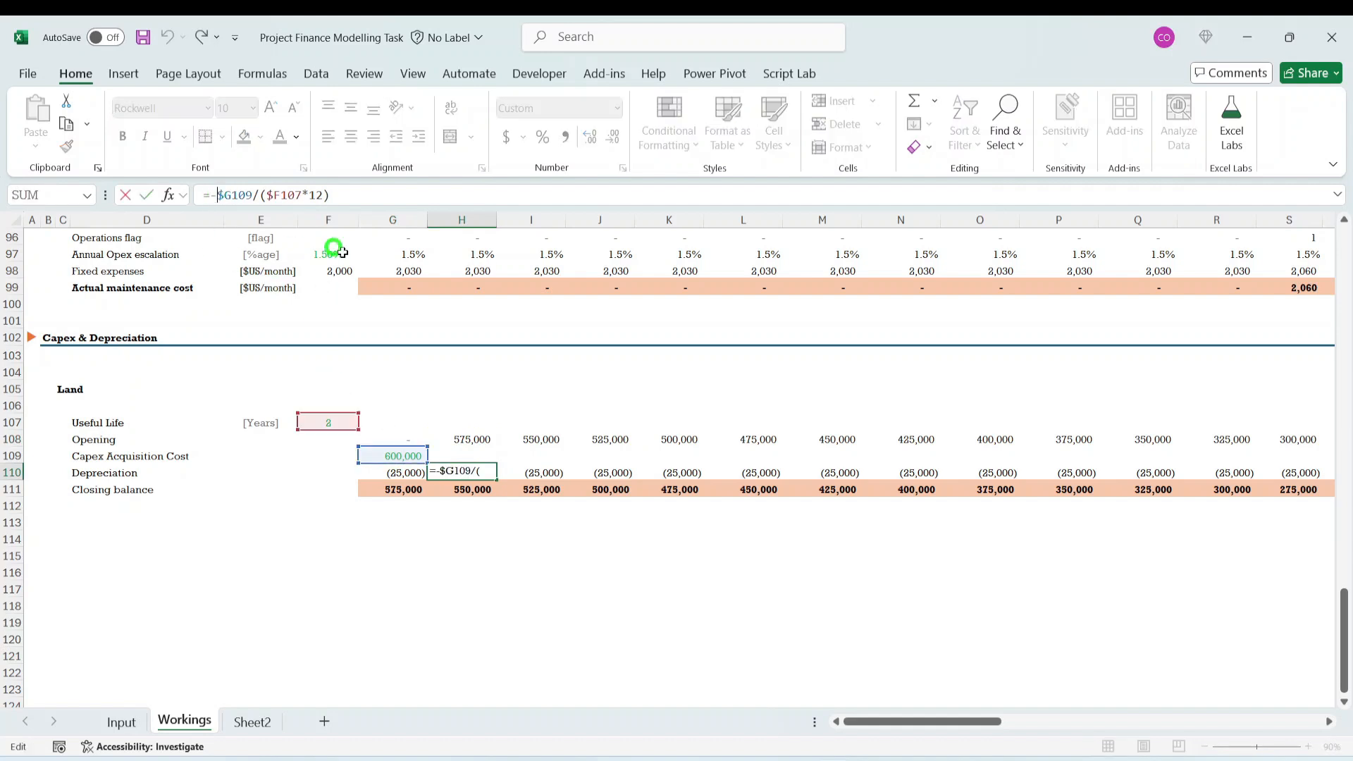
{"action": "type", "text": "min("}
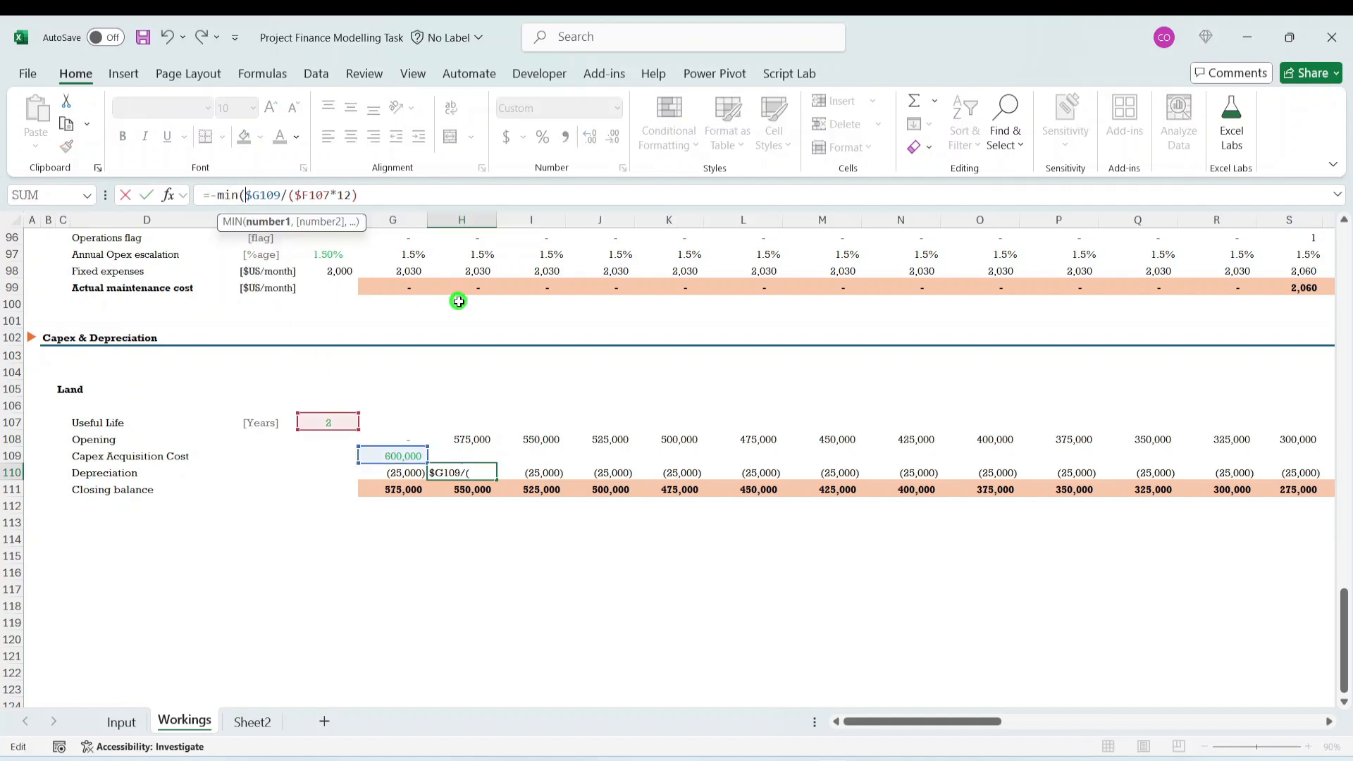
{"action": "left_click", "coordinate": [382, 198]}
{"action": "type", "text": ","}
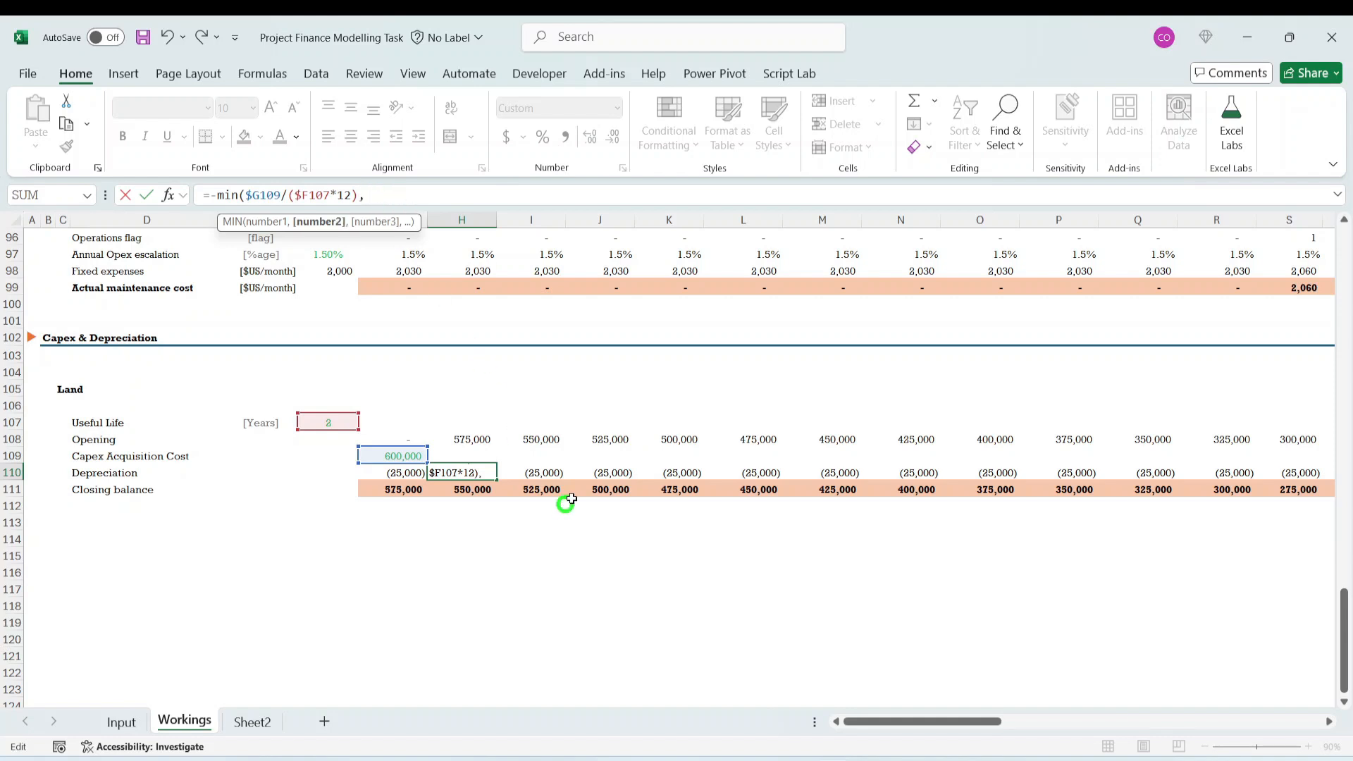
{"action": "left_click", "coordinate": [473, 438]}
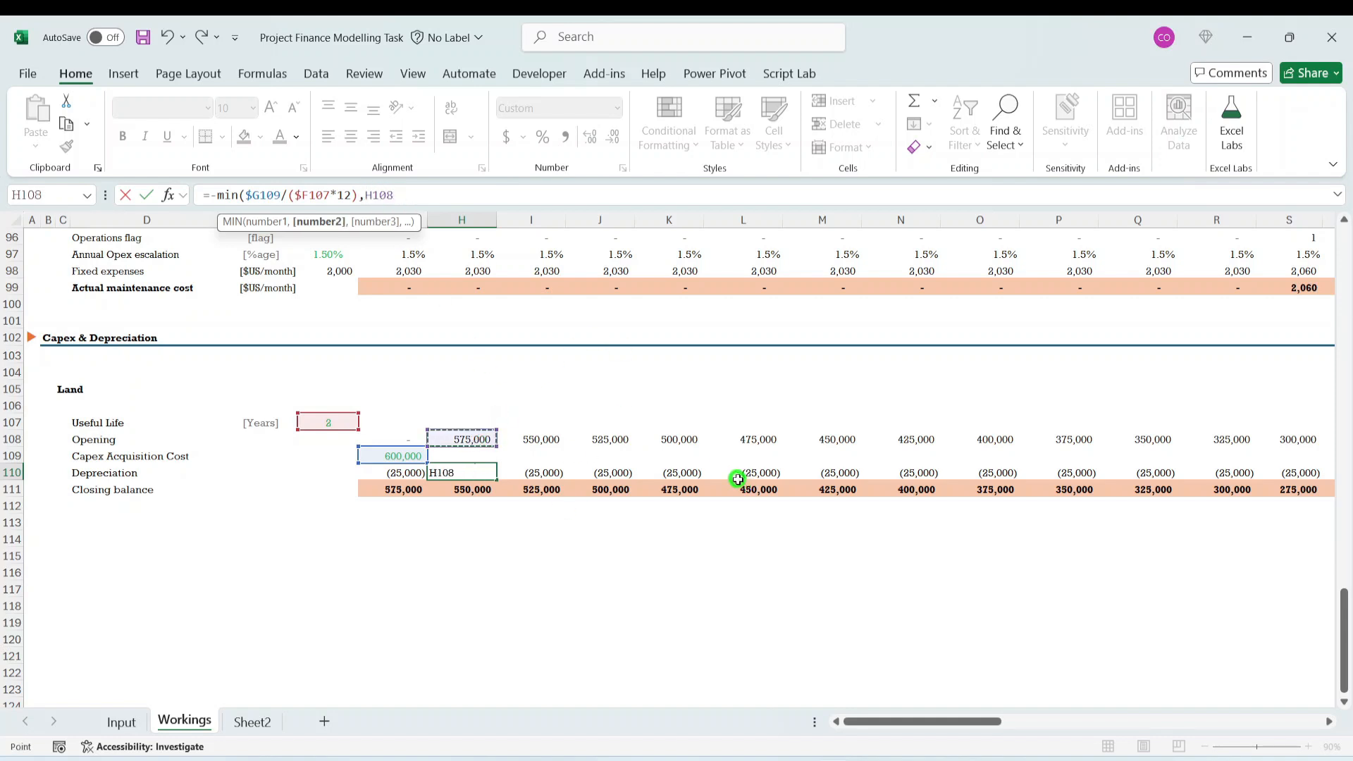
{"action": "key", "text": "ctrl+Return"}
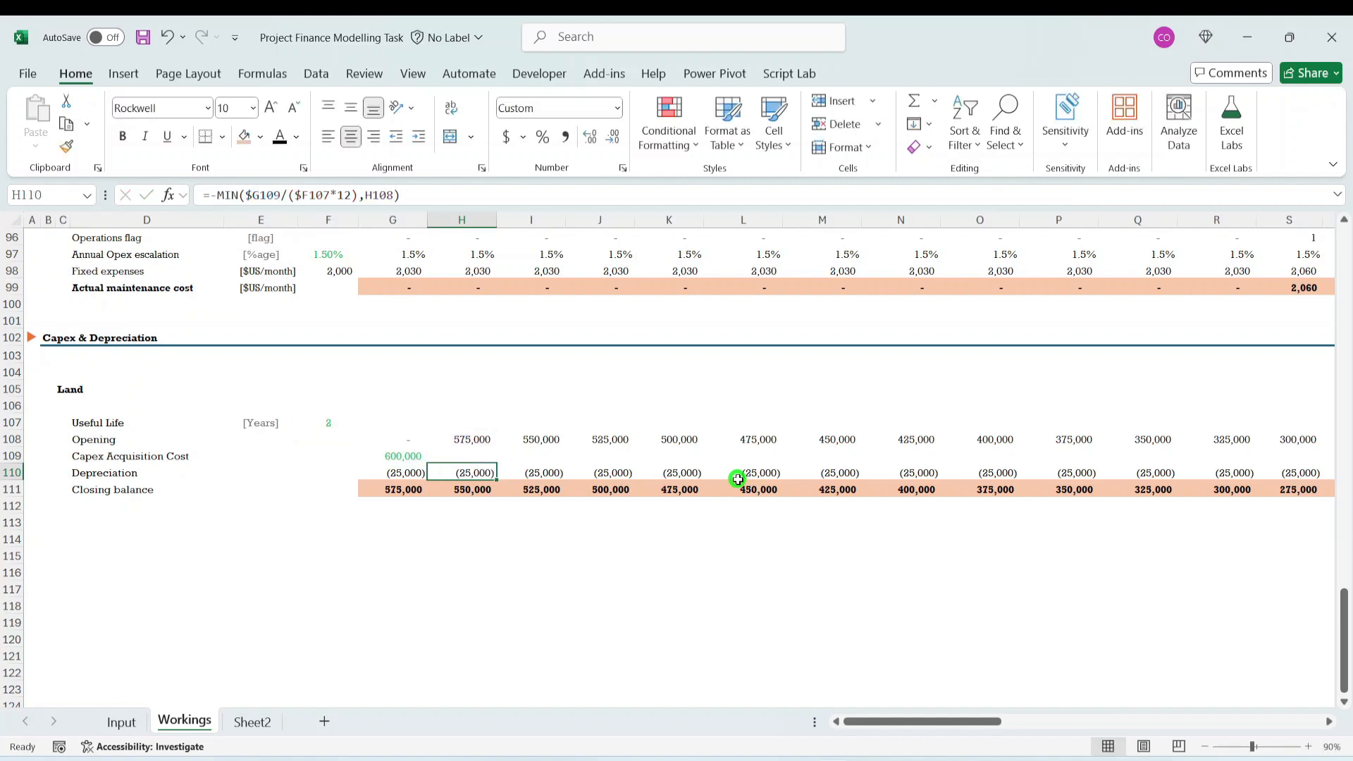
{"action": "key", "text": "ctrl+shift+Right"}
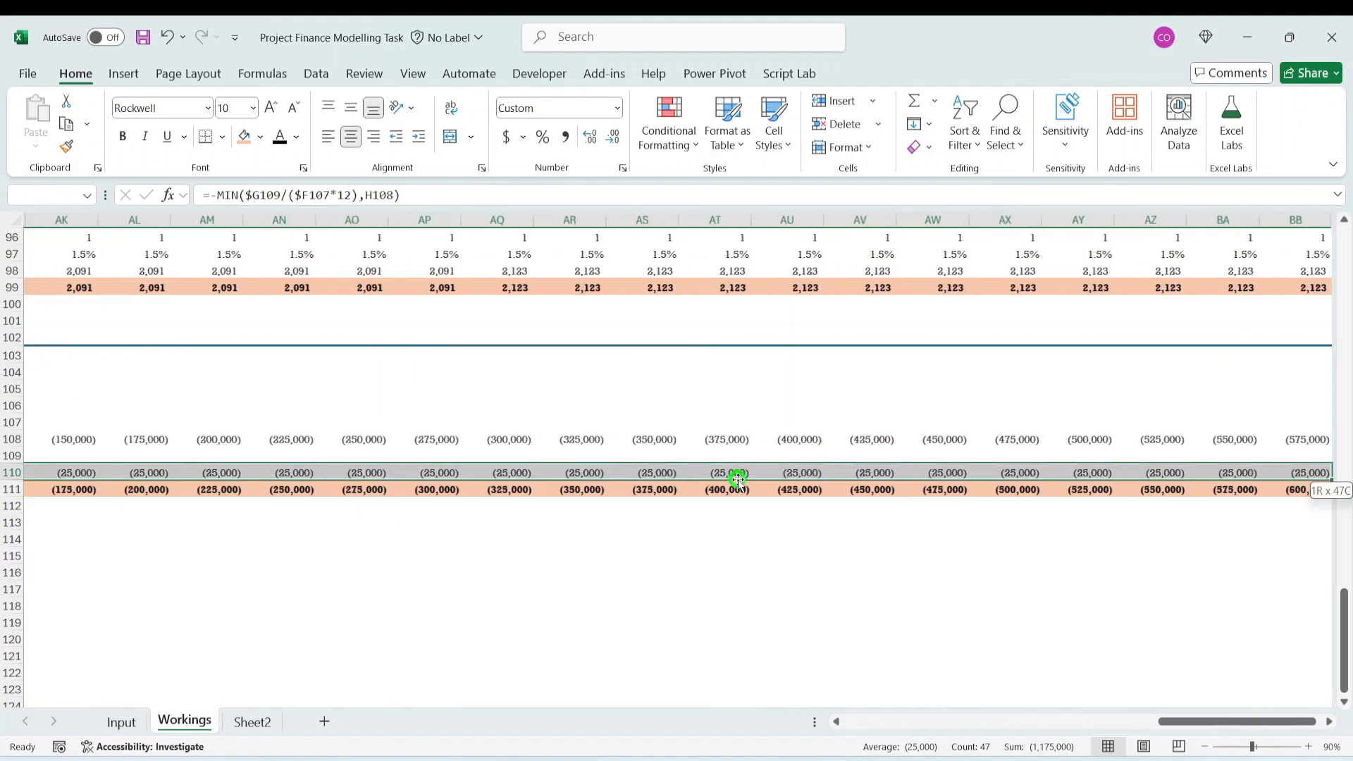
{"action": "key", "text": "ctrl+r"}
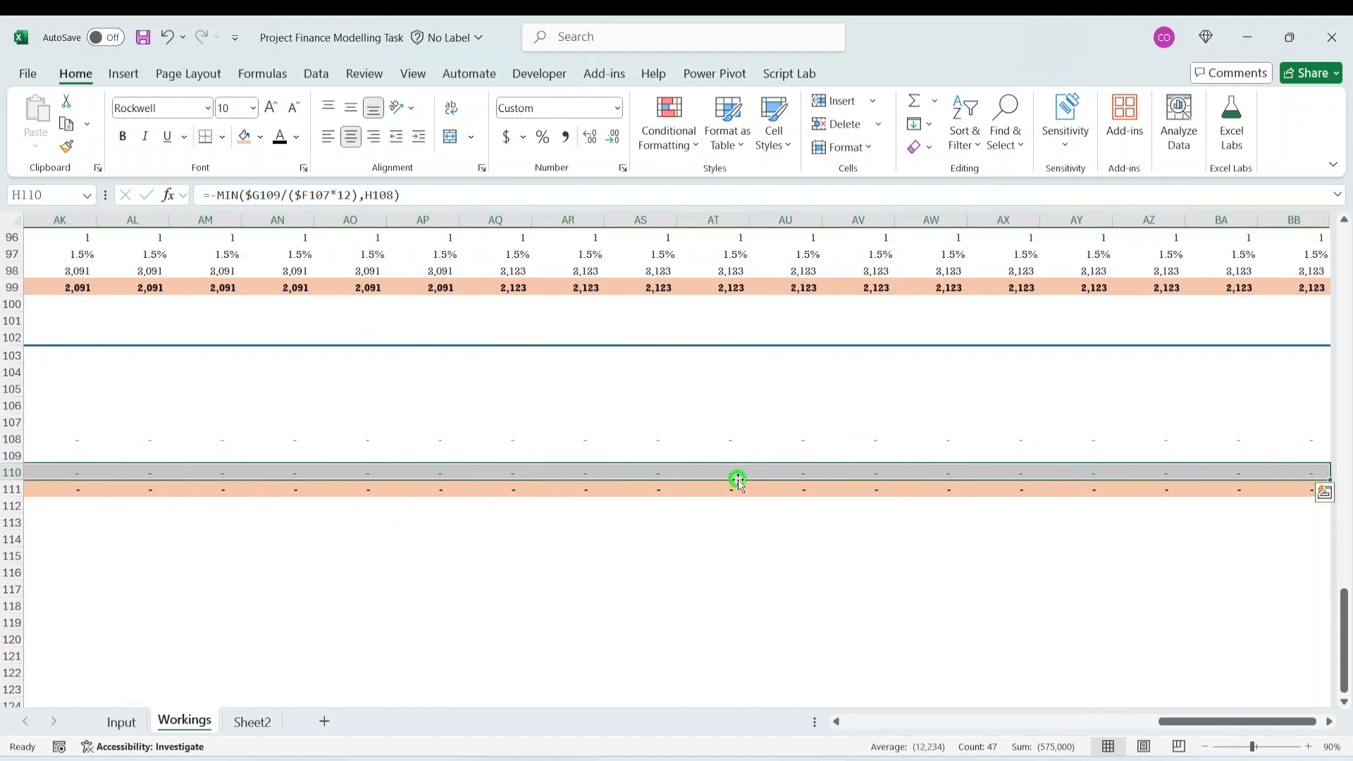
- Check the Land opening, depreciation and closing balances across columns AB to AJ, where the useful life ends
{"action": "key", "text": "Right"}
{"action": "key", "text": "Right"}
{"action": "key", "text": "Right"}
{"action": "key", "text": "Right"}
{"action": "key", "text": "Right"}
{"action": "key", "text": "Right"}
{"action": "key", "text": "Right"}
{"action": "key", "text": "Right"}
{"action": "key", "text": "Right"}
{"action": "key", "text": "Right"}
{"action": "key", "text": "Right"}
{"action": "key", "text": "Right"}
{"action": "key", "text": "Right"}
{"action": "key", "text": "Right"}
{"action": "key", "text": "Right"}
{"action": "key", "text": "Right"}
{"action": "key", "text": "Right"}
{"action": "key", "text": "Right"}
{"action": "key", "text": "Right"}
{"action": "key", "text": "Right"}
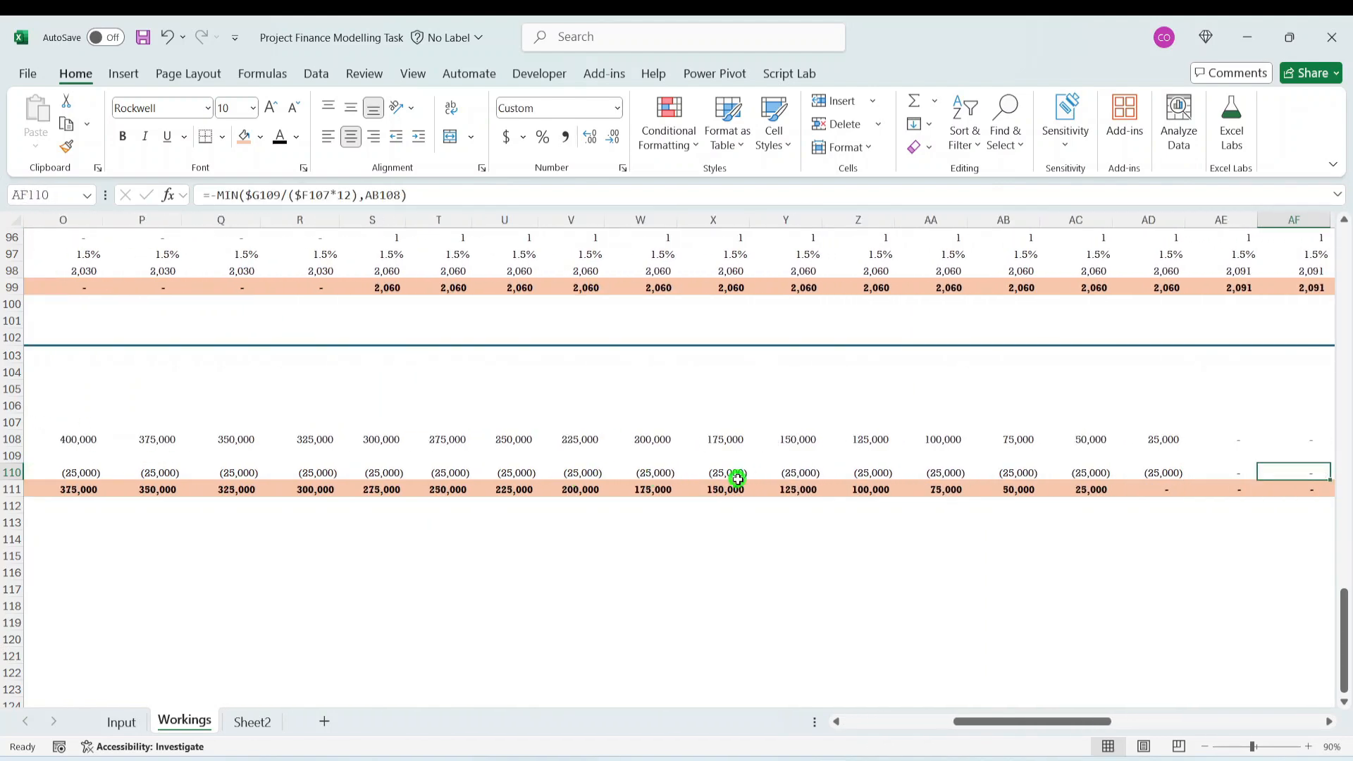
{"action": "key", "text": "Right"}
{"action": "key", "text": "Right"}
{"action": "key", "text": "Right"}
{"action": "key", "text": "Left"}
{"action": "key", "text": "Left"}
{"action": "key", "text": "Left"}
{"action": "key", "text": "Left"}
{"action": "key", "text": "Left"}
{"action": "key", "text": "Left"}
{"action": "key", "text": "Left"}
{"action": "key", "text": "Right"}
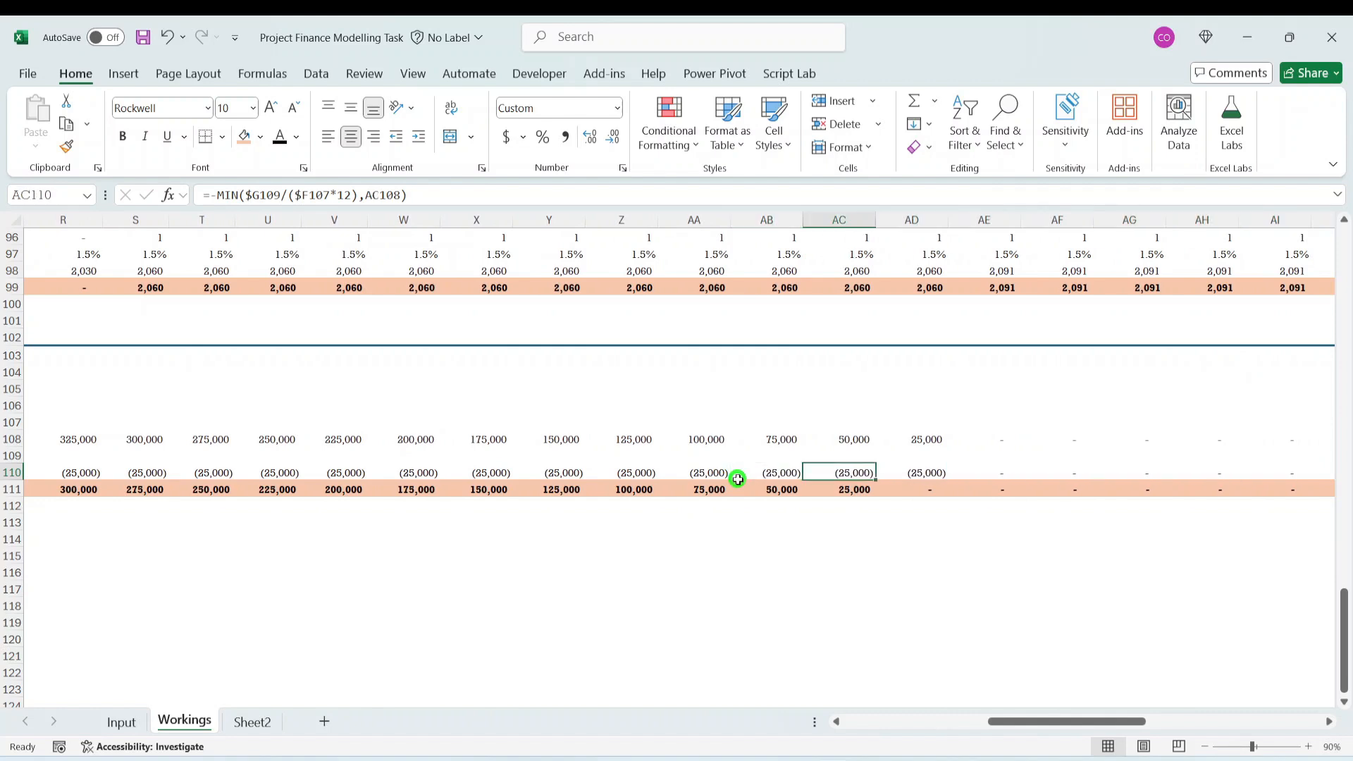
{"action": "key", "text": "Right"}
{"action": "key", "text": "Right"}
{"action": "key", "text": "Up"}
{"action": "key", "text": "Down"}
{"action": "key", "text": "Down"}
{"action": "key", "text": "Up"}
{"action": "key", "text": "Up"}
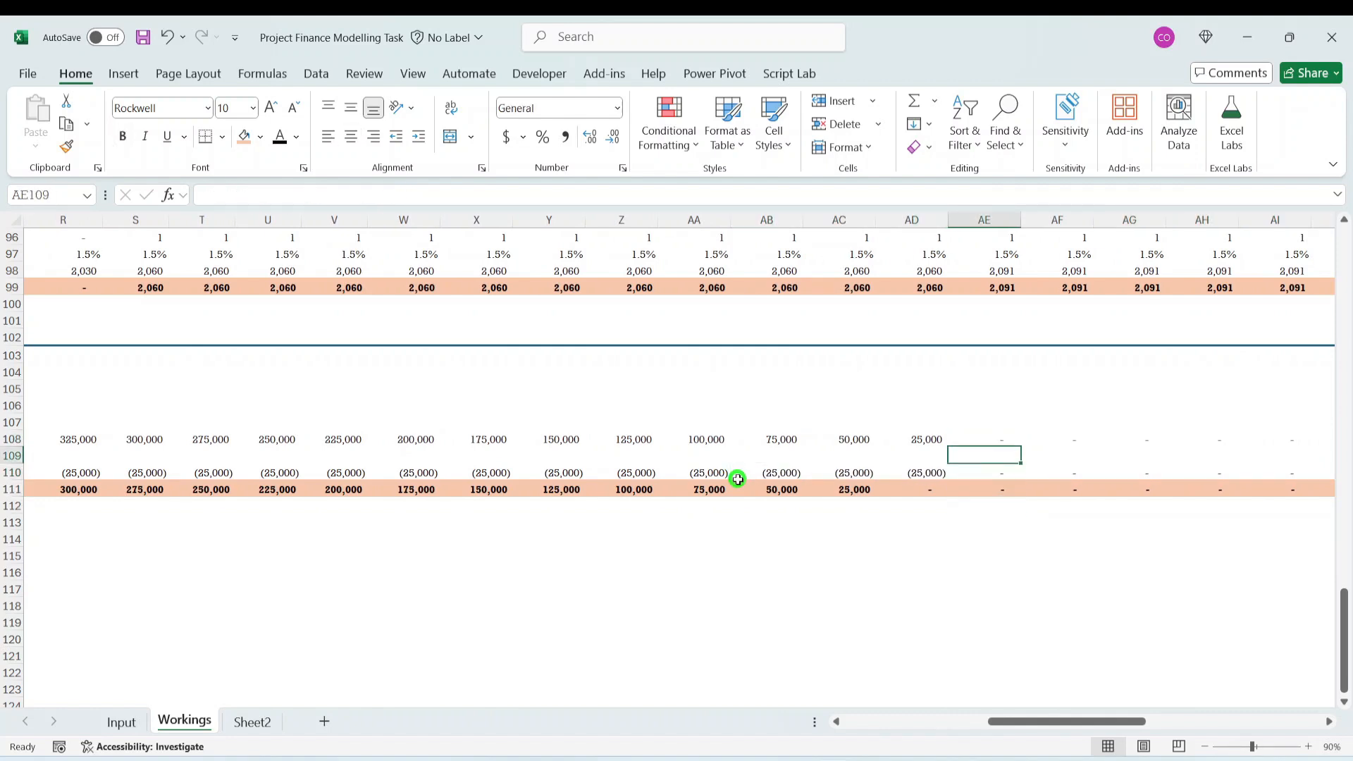
{"action": "key", "text": "Up"}
{"action": "key", "text": "Down"}
{"action": "key", "text": "Right"}
{"action": "key", "text": "Right"}
{"action": "key", "text": "Right"}
{"action": "key", "text": "Right"}
{"action": "key", "text": "Right"}
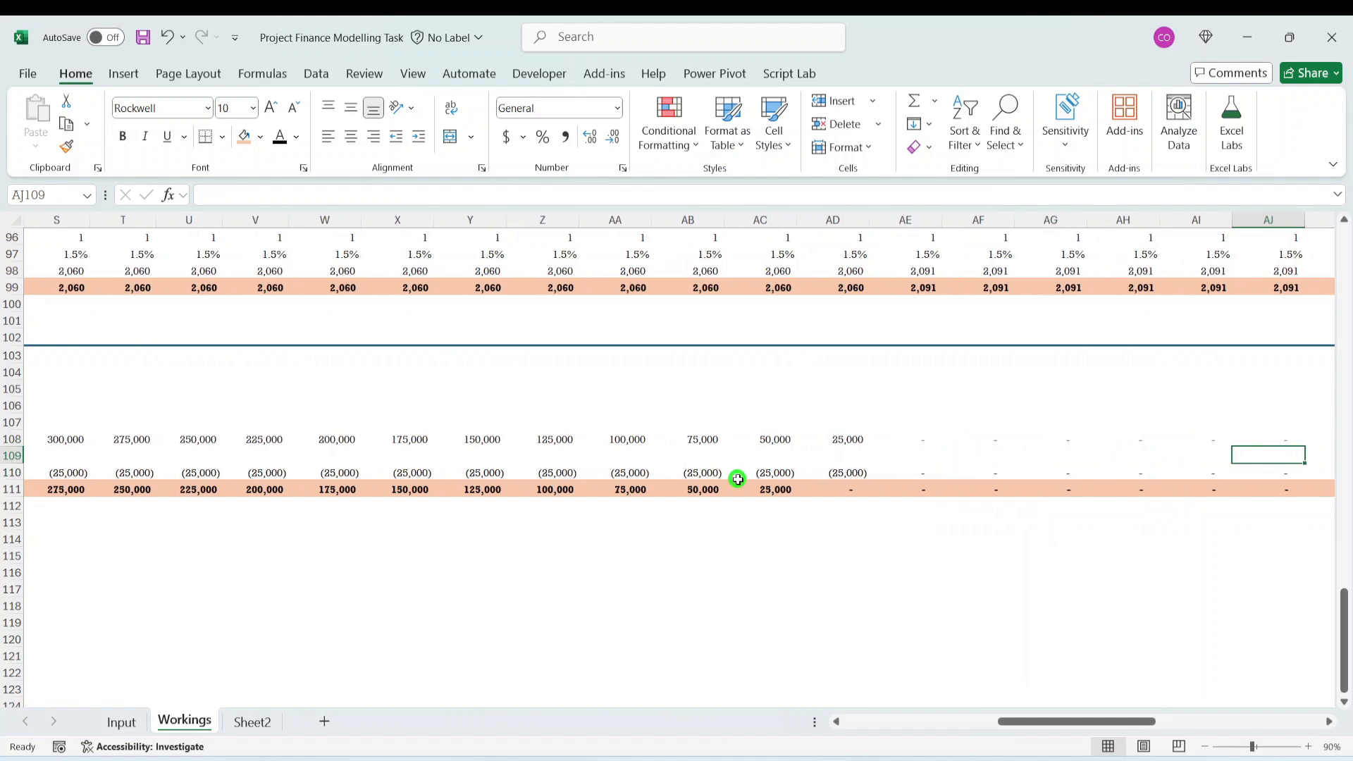
- Compare the Land depreciation formulas in G110 and H110 for consistency along the row
{"action": "key", "text": "ctrl+Left"}
{"action": "key", "text": "ctrl+Left"}
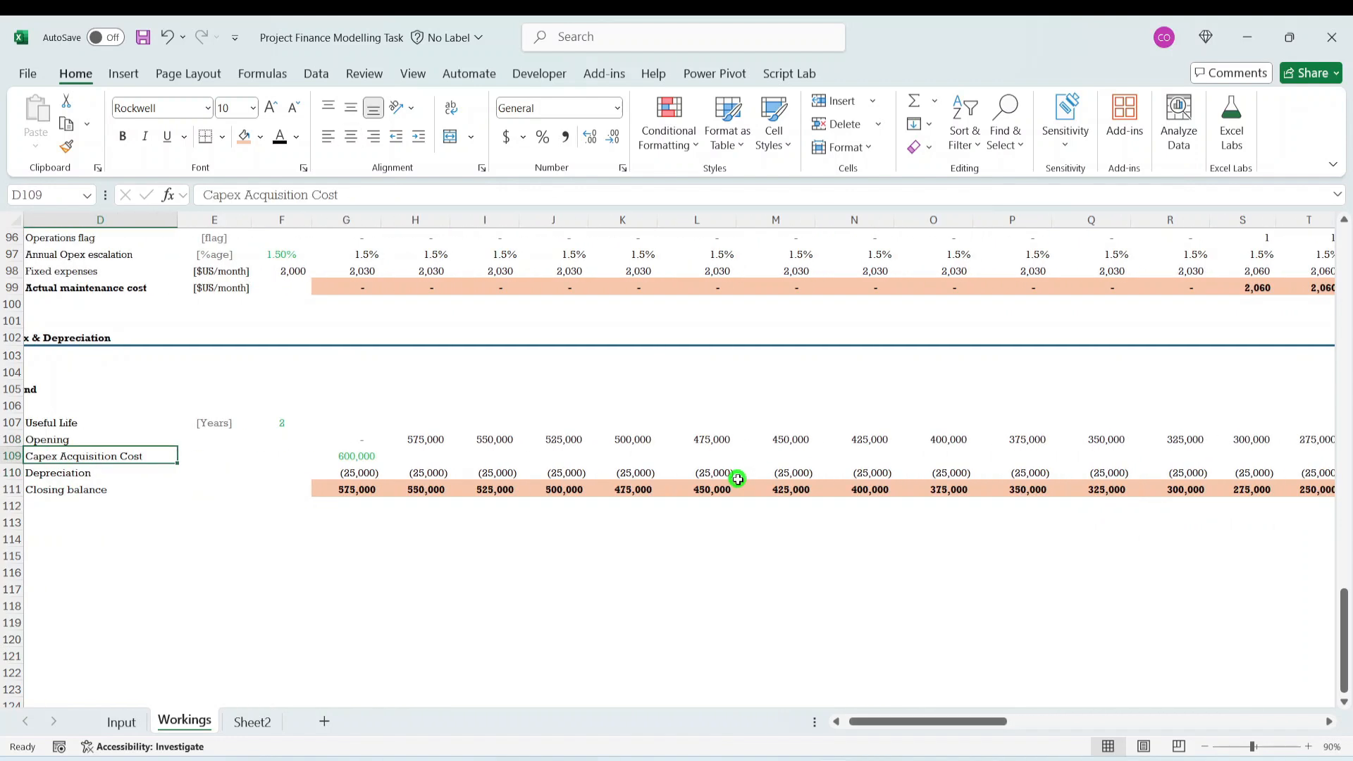
{"action": "key", "text": "ctrl+Right"}
{"action": "key", "text": "Right"}
{"action": "key", "text": "Down"}
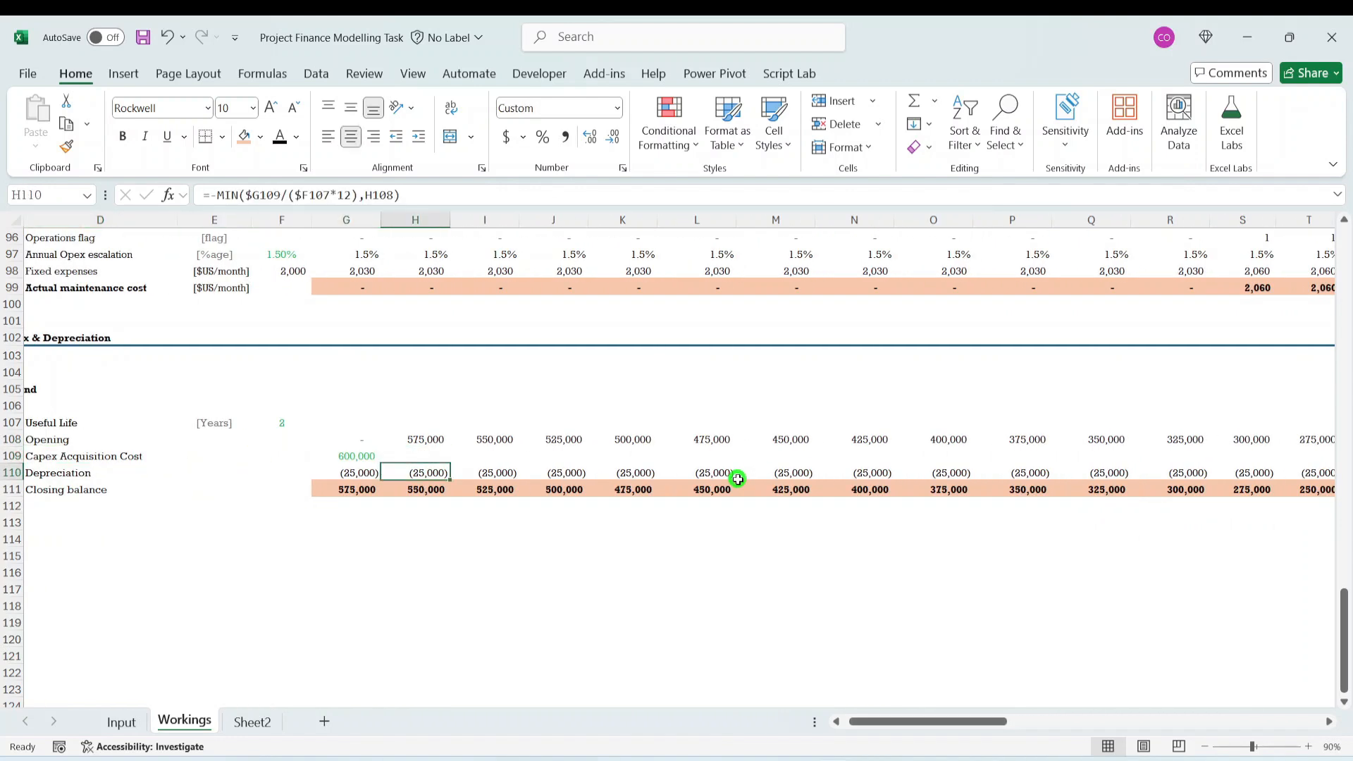
{"action": "key", "text": "Left"}
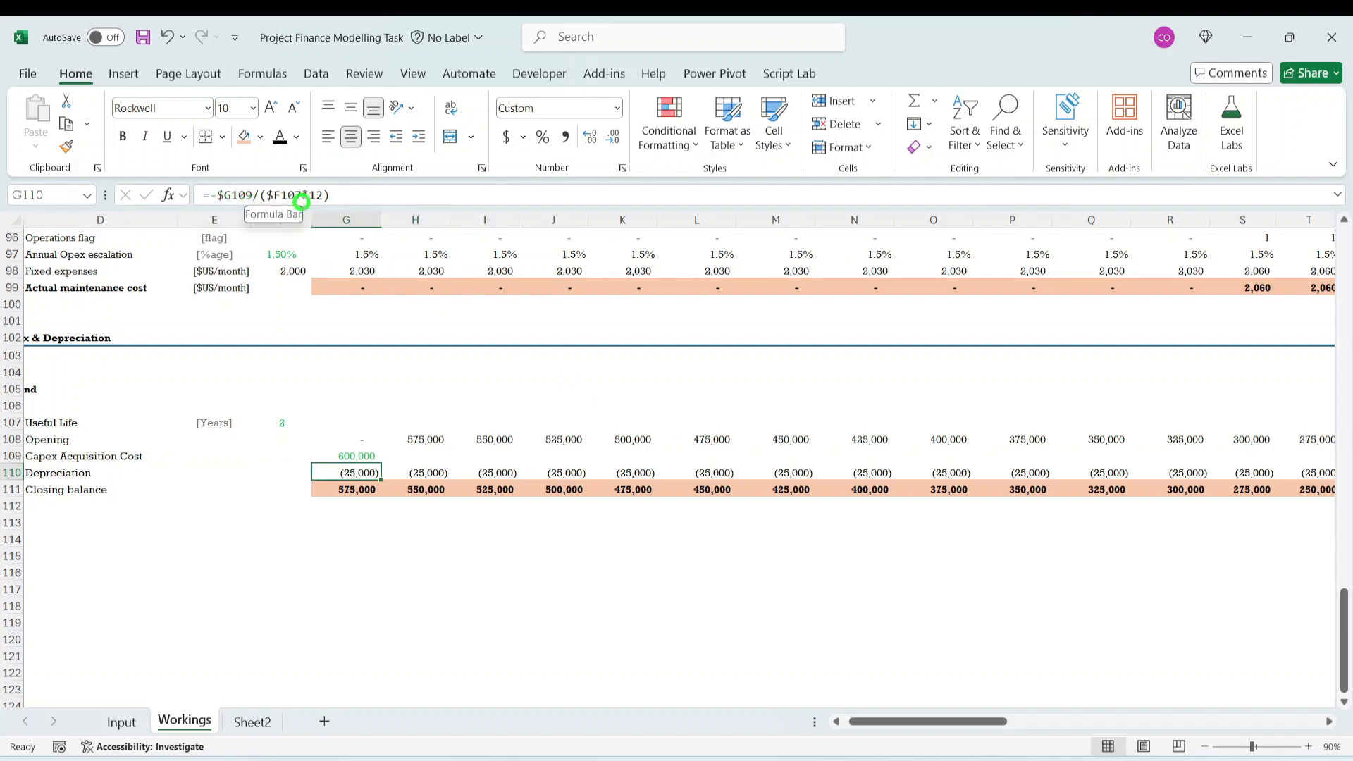
{"action": "left_click", "coordinate": [426, 471]}
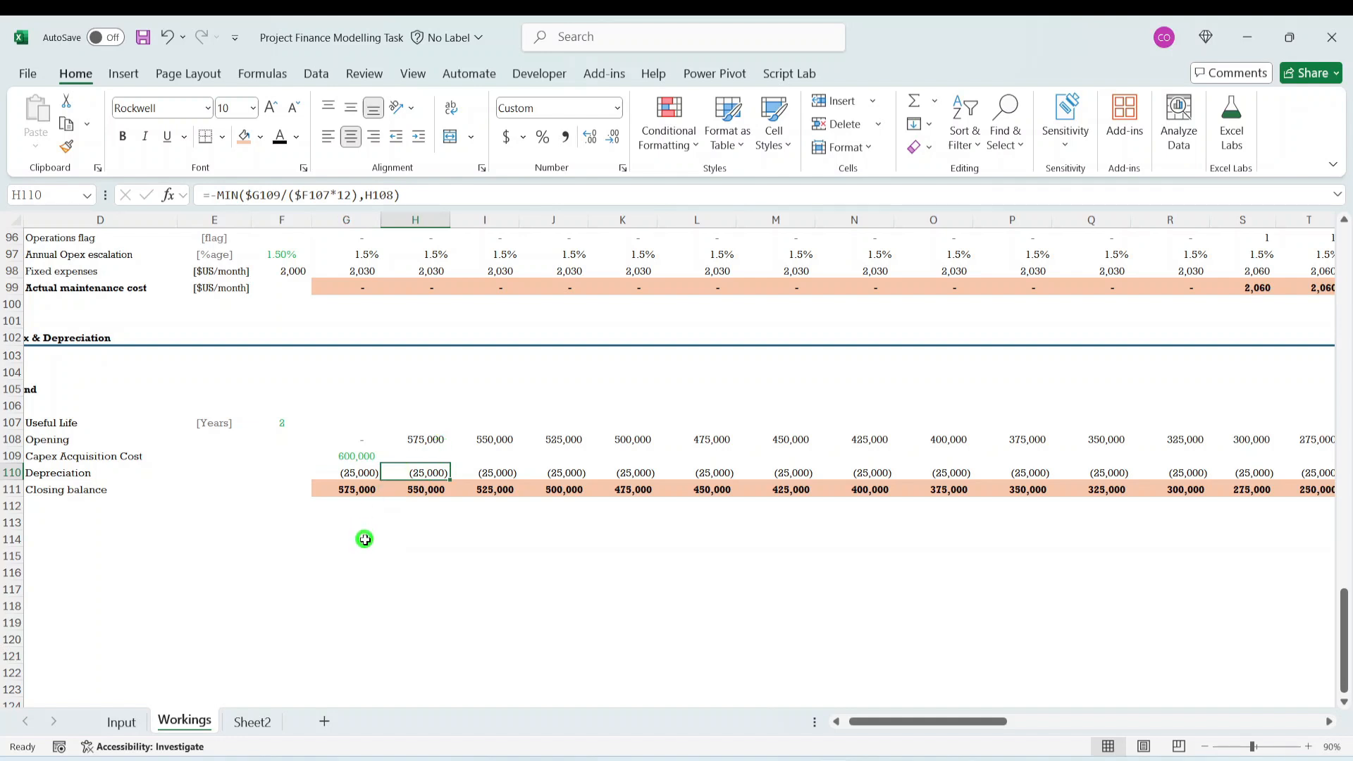
{"action": "left_click", "coordinate": [357, 473]}
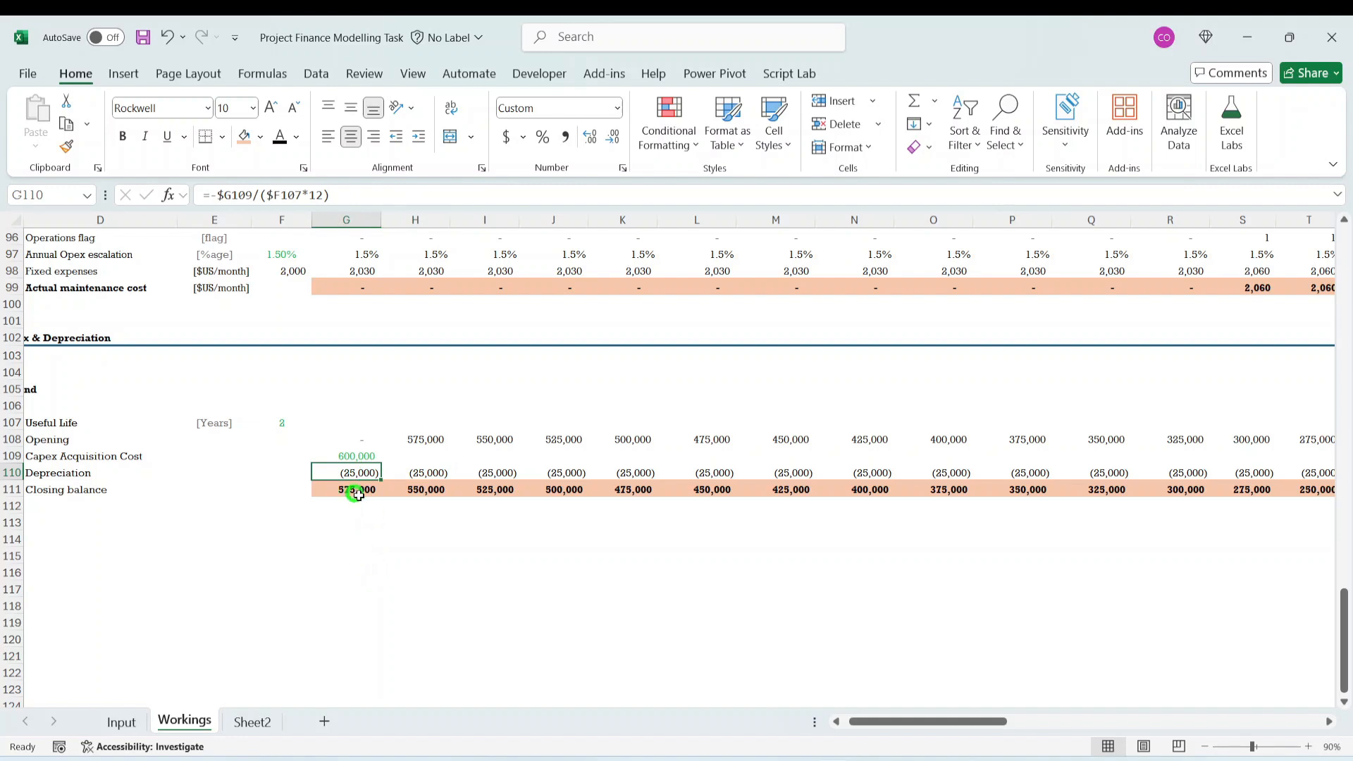
{"action": "key", "text": "ctrl+shift+Right"}
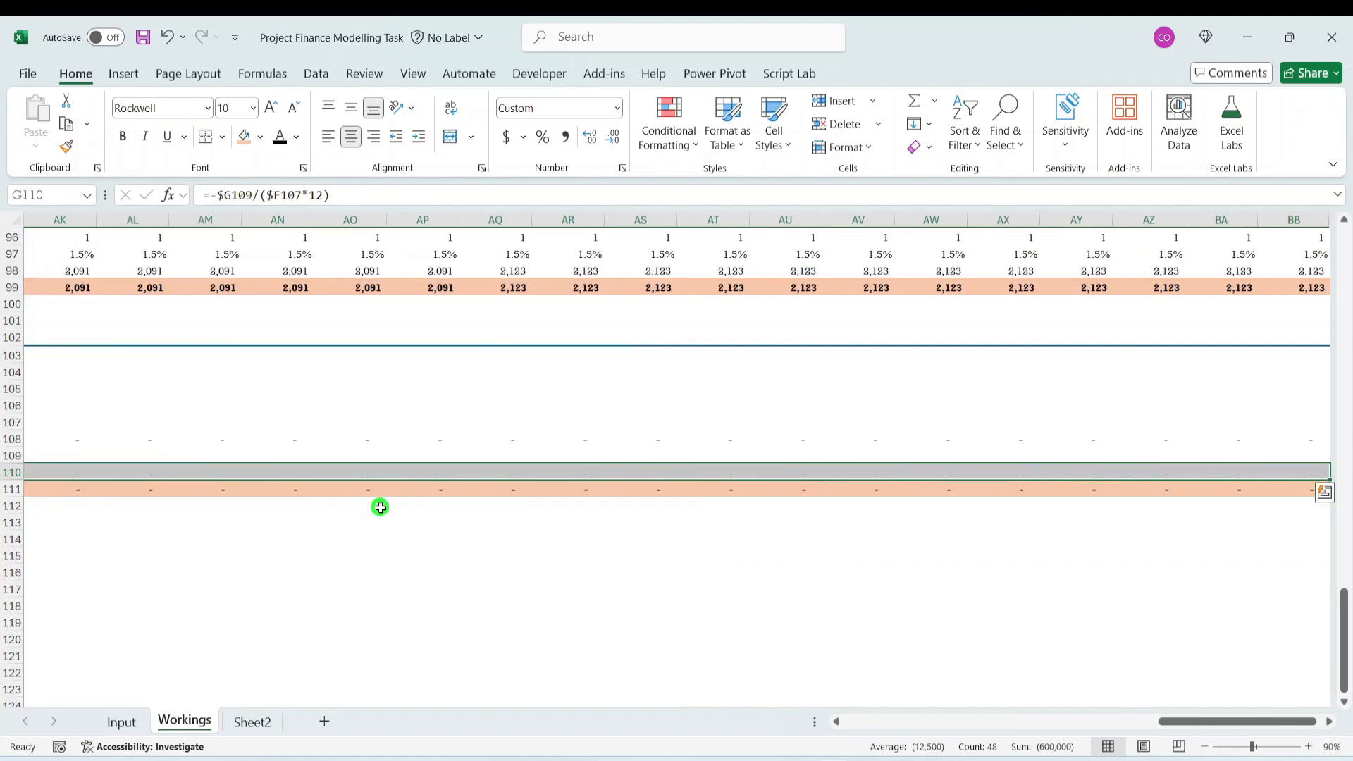
{"action": "key", "text": "ctrl+Left"}
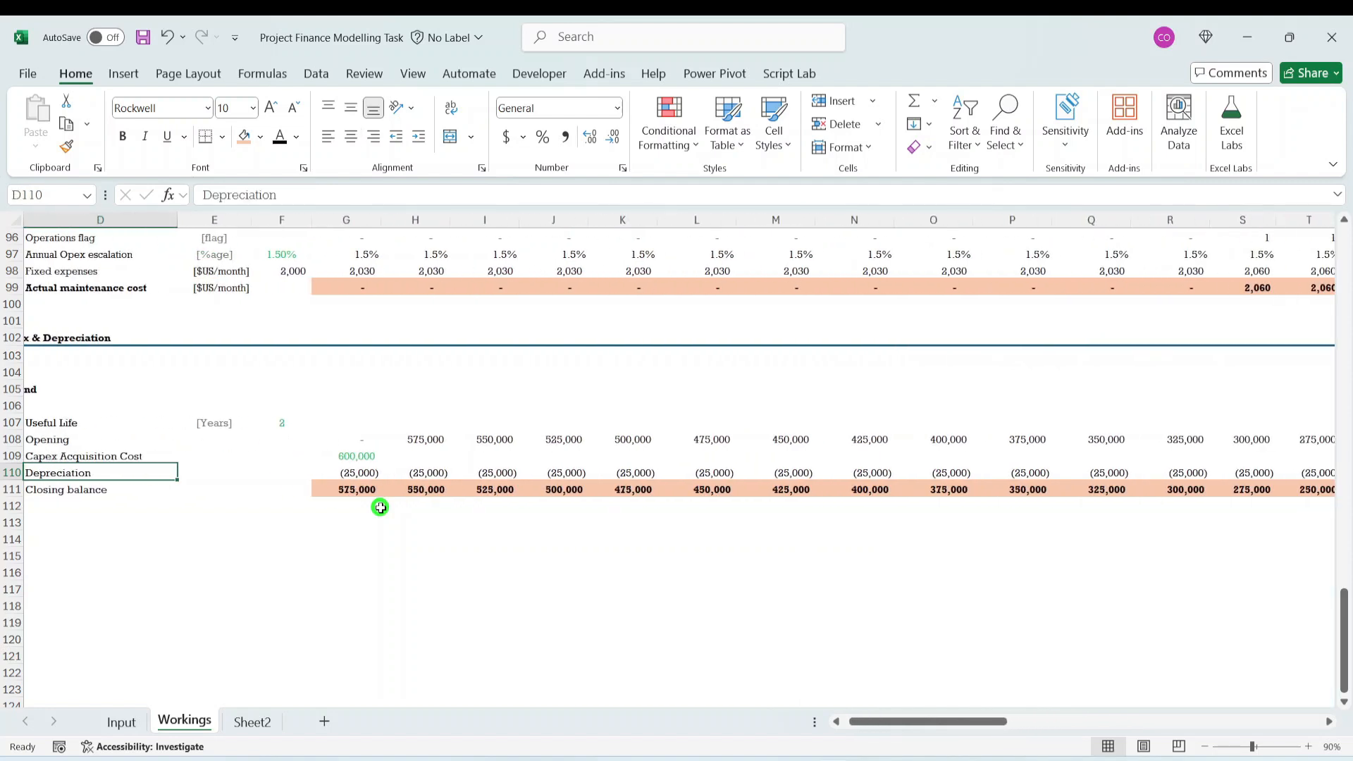
- Clear the Land depreciation formulas from G110 through BB110
{"action": "key", "text": "ctrl+Right"}
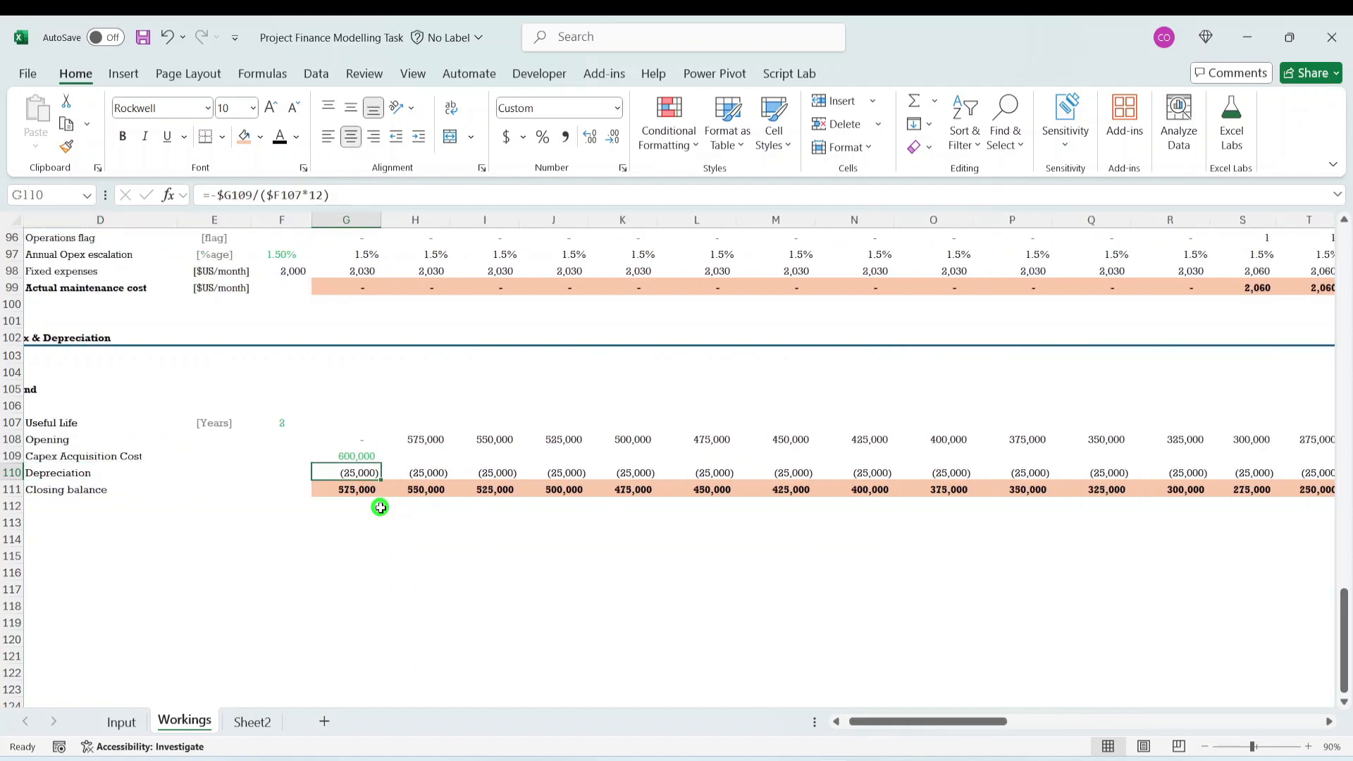
{"action": "key", "text": "ctrl+shift+Right"}
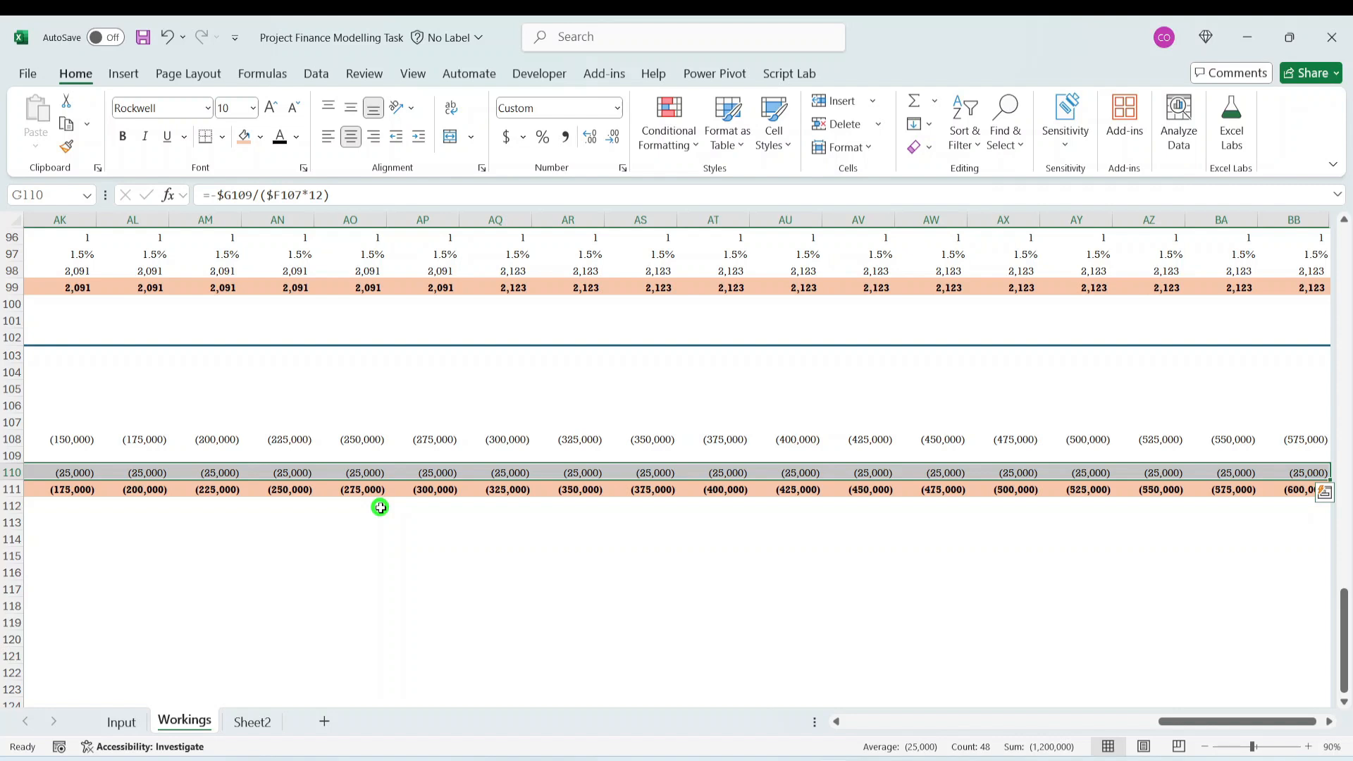
{"action": "key", "text": "Delete"}
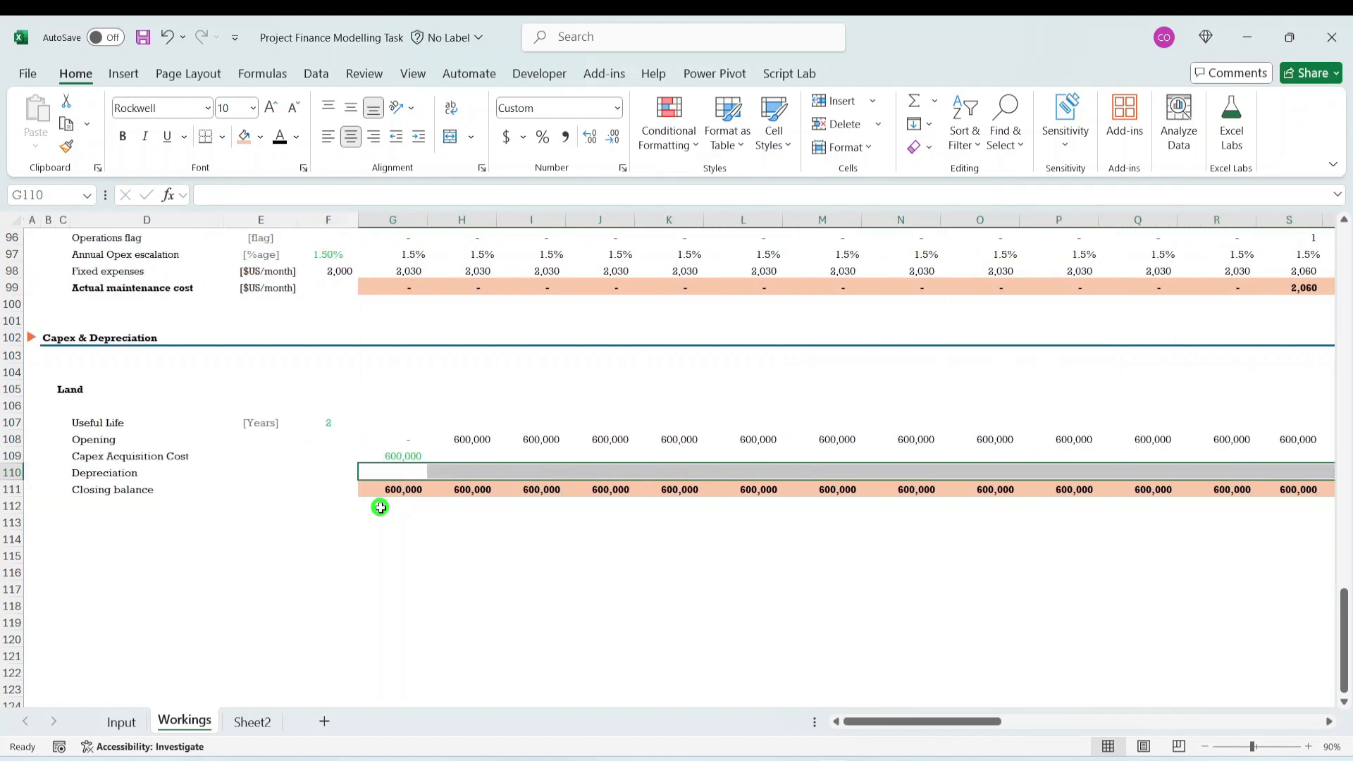
- Review the Land schedule's layout, including its row labels, the blank row 106 and the useful life in F107
{"action": "key", "text": "ctrl+Left"}
{"action": "key", "text": "Left"}
{"action": "key", "text": "Right"}
{"action": "key", "text": "Right"}
{"action": "key", "text": "Right"}
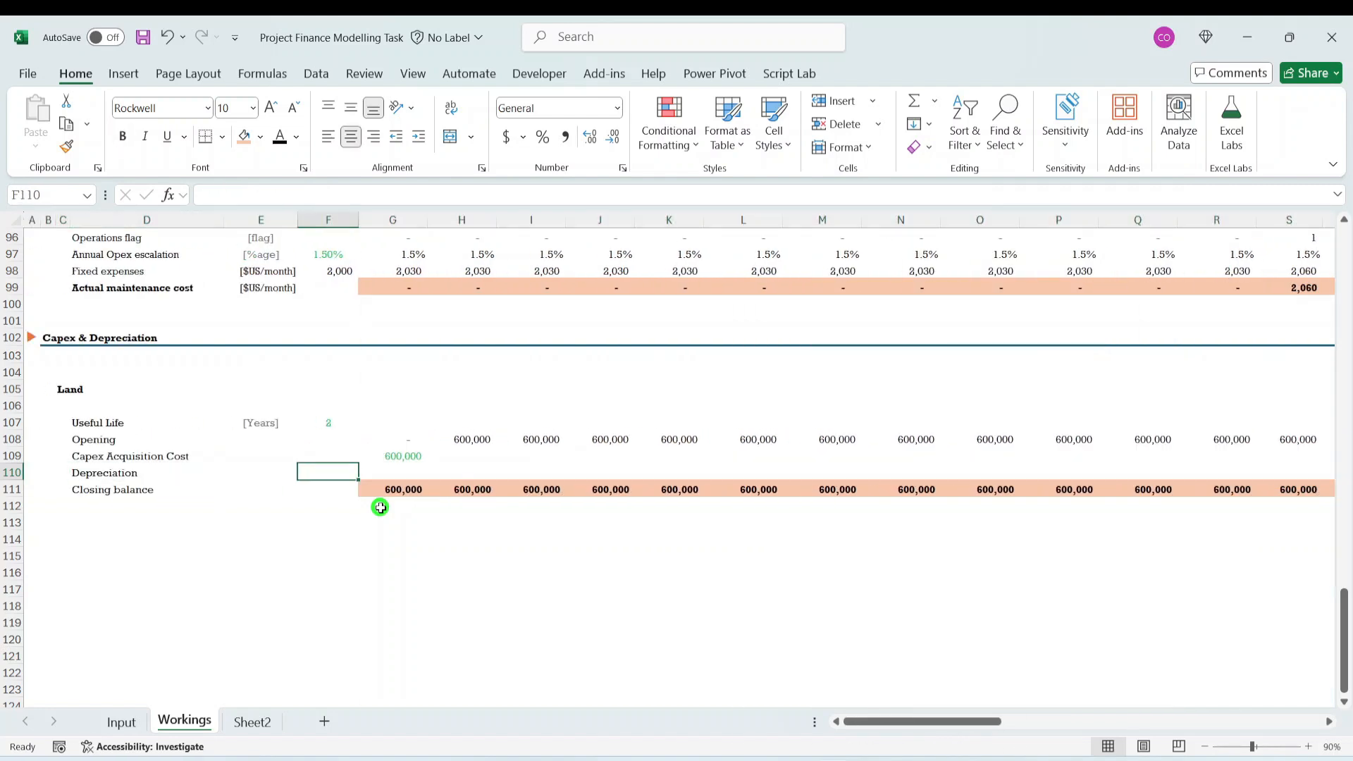
{"action": "key", "text": "Up"}
{"action": "key", "text": "Up"}
{"action": "key", "text": "Up"}
{"action": "key", "text": "Left"}
{"action": "key", "text": "Left"}
{"action": "key", "text": "Left"}
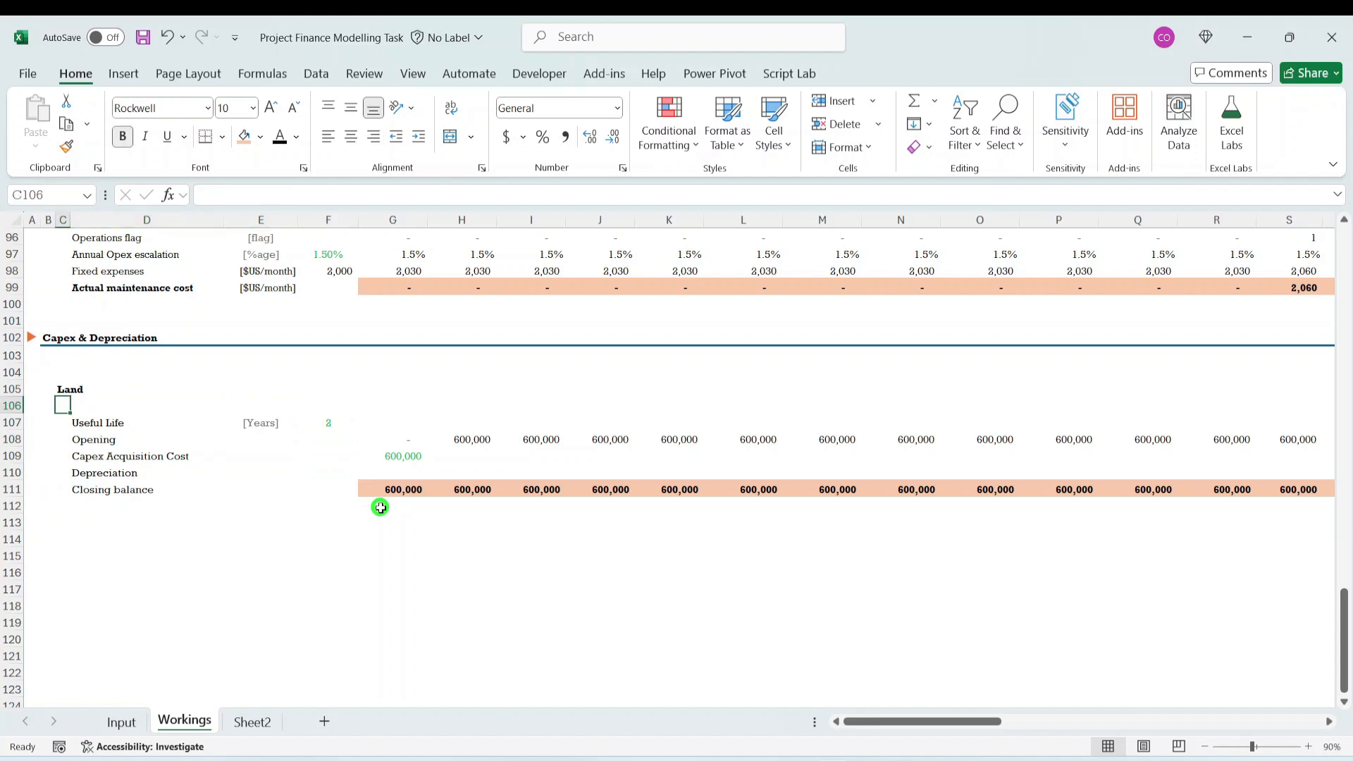
{"action": "key", "text": "Right"}
{"action": "key", "text": "Up"}
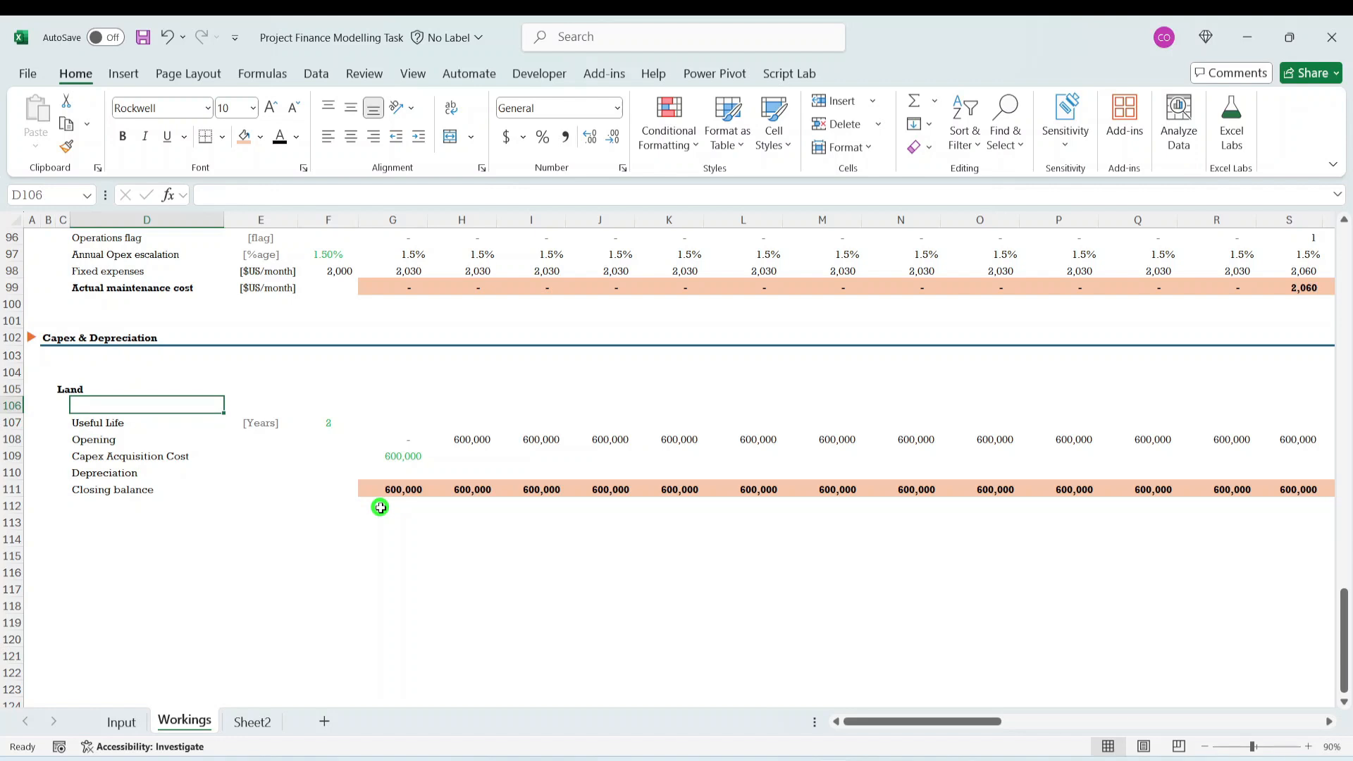
{"action": "key", "text": "Down"}
{"action": "key", "text": "Down"}
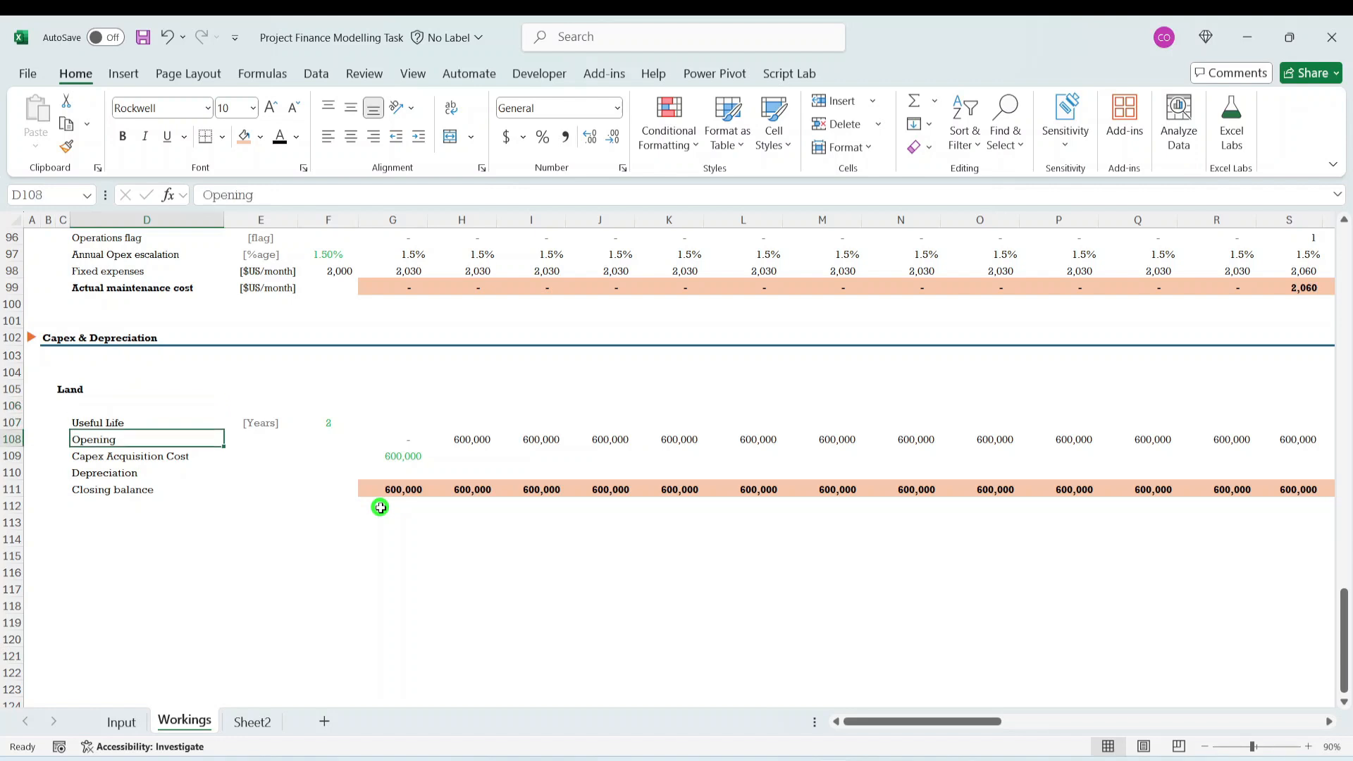
{"action": "key", "text": "Up"}
{"action": "key", "text": "Up"}
{"action": "key", "text": "Down"}
{"action": "key", "text": "Down"}
{"action": "key", "text": "Up"}
{"action": "key", "text": "Right"}
{"action": "key", "text": "Right"}
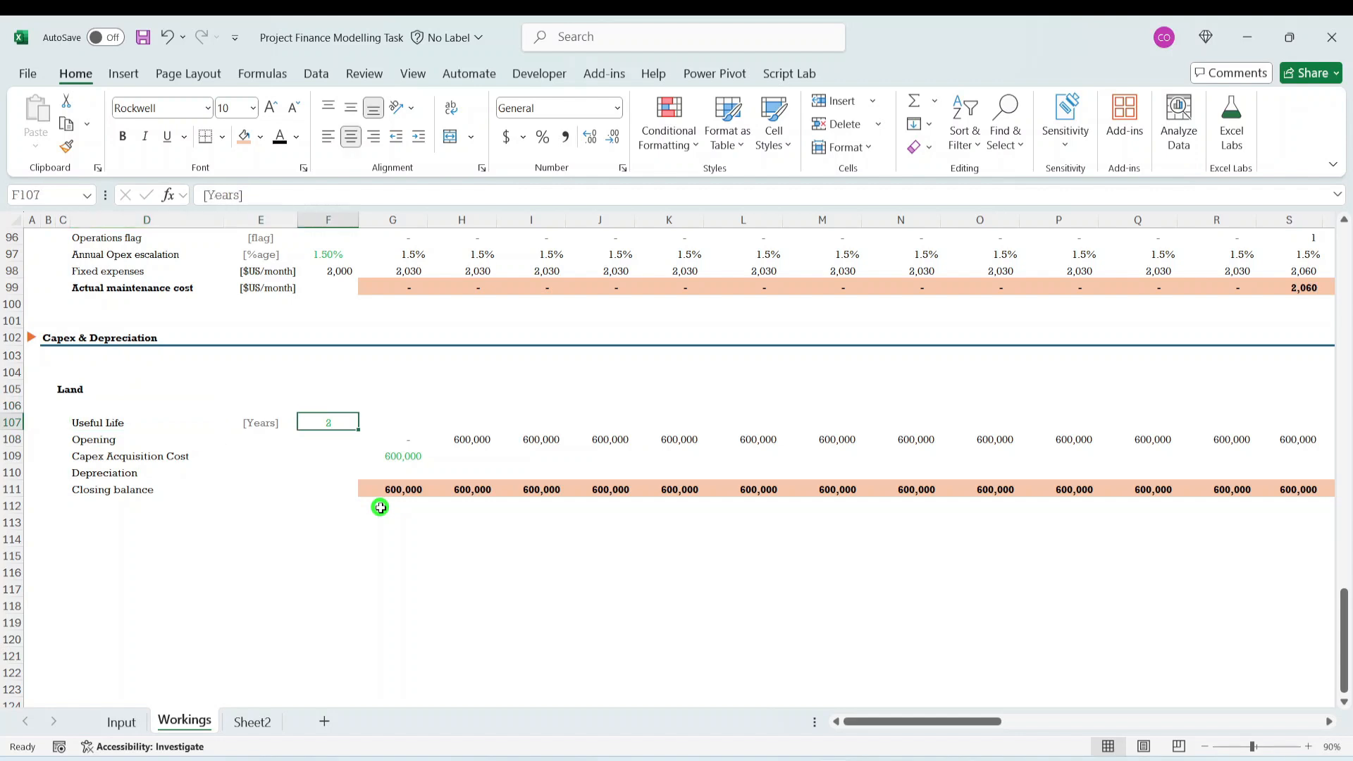
- Insert a blank row 108 directly above the Land schedule's Opening row
{"action": "key", "text": "Down"}
{"action": "key", "text": "Left"}
{"action": "key", "text": "Left"}
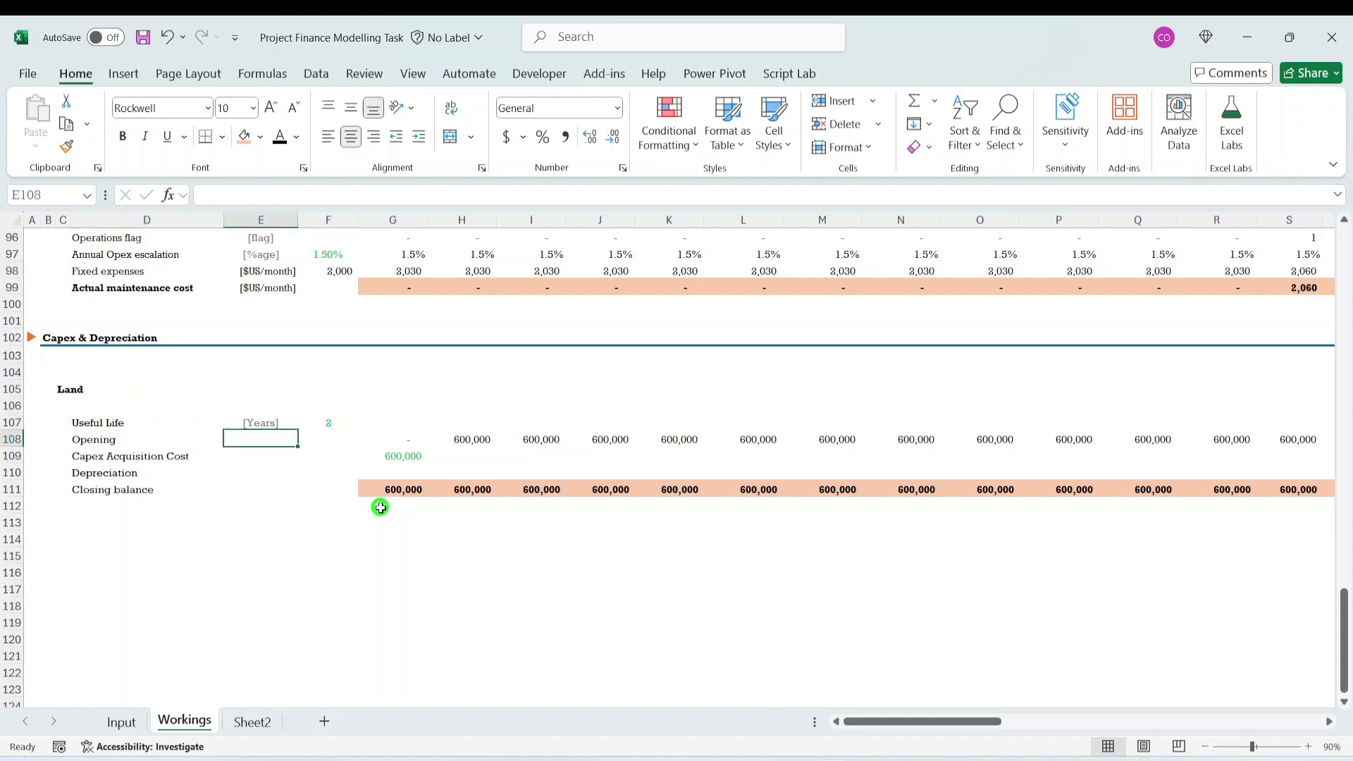
{"action": "key", "text": "shift+space"}
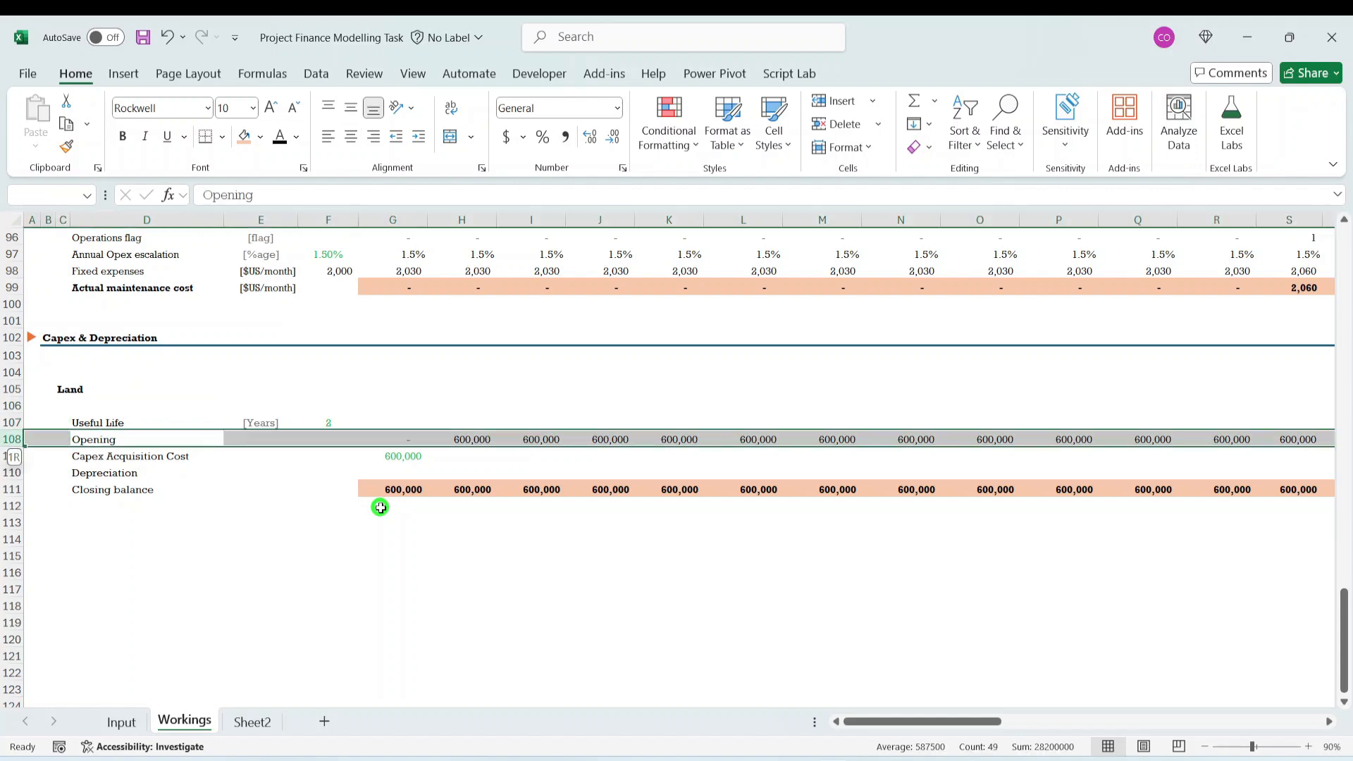
{"action": "key", "text": "ctrl+shift+plus"}
- Copy the Useful Life label from D107 down into the new row's D108
{"action": "key", "text": "Down"}
{"action": "key", "text": "Up"}
{"action": "key", "text": "Up"}
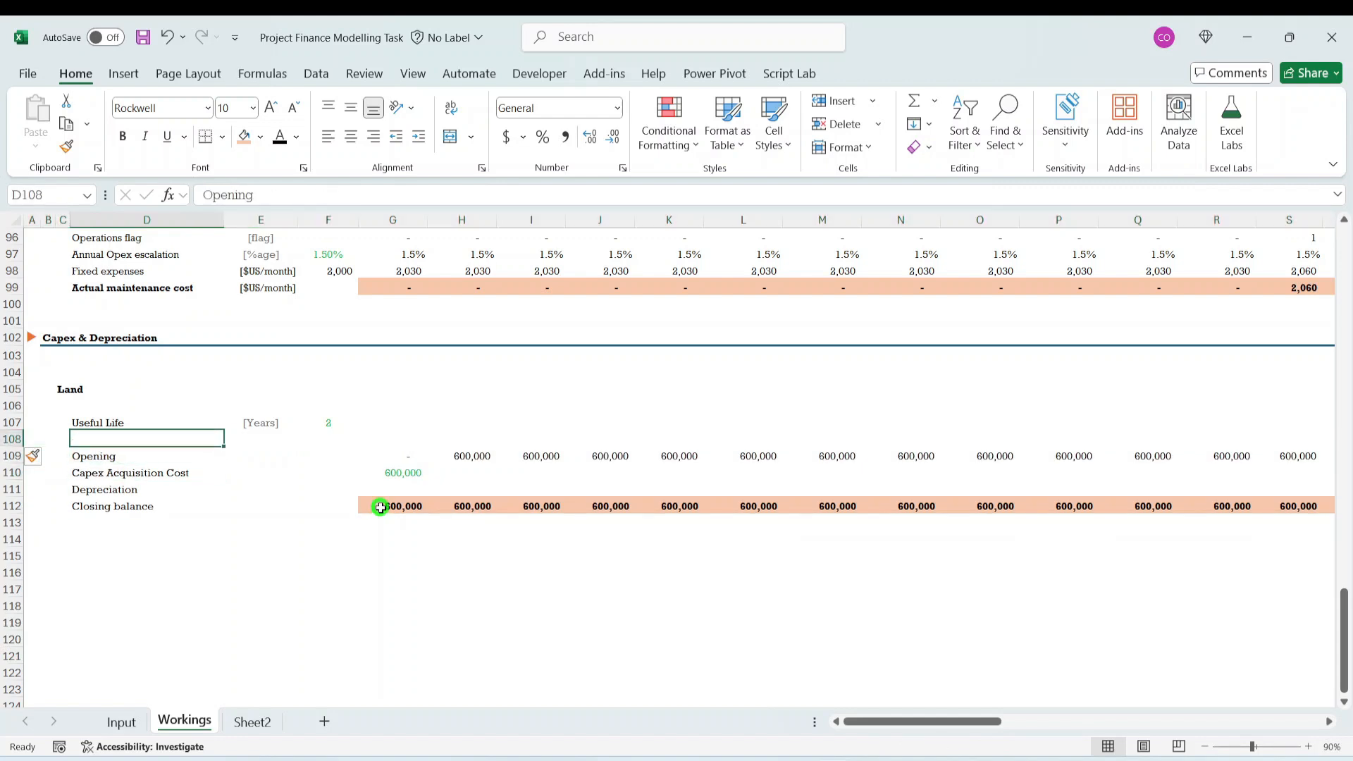
{"action": "key", "text": "shift+Down"}
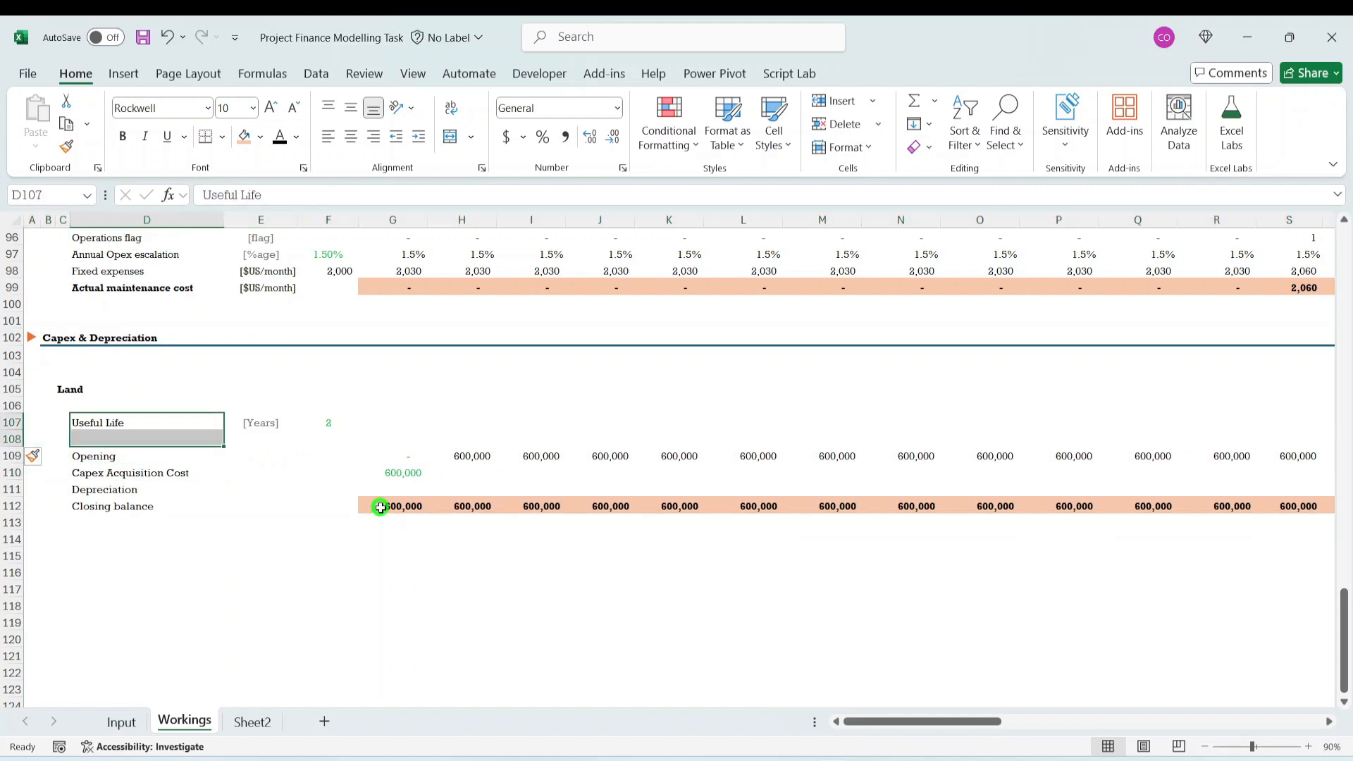
{"action": "key", "text": "ctrl+d"}
- Copy the unit label from E107 down into E108, beside the second Useful Life label
{"action": "key", "text": "Right"}
{"action": "key", "text": "Down"}
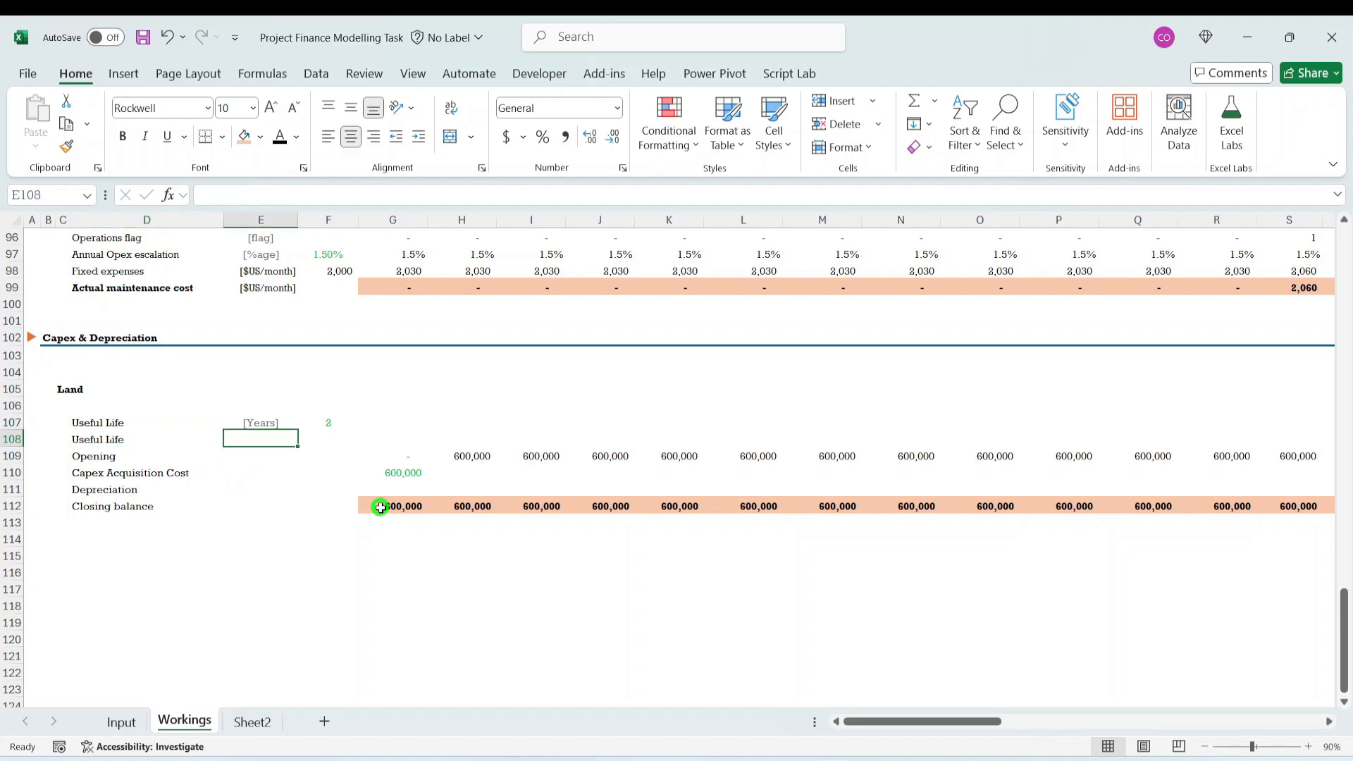
{"action": "key", "text": "Up"}
{"action": "key", "text": "shift+Right"}
{"action": "key", "text": "shift+Left"}
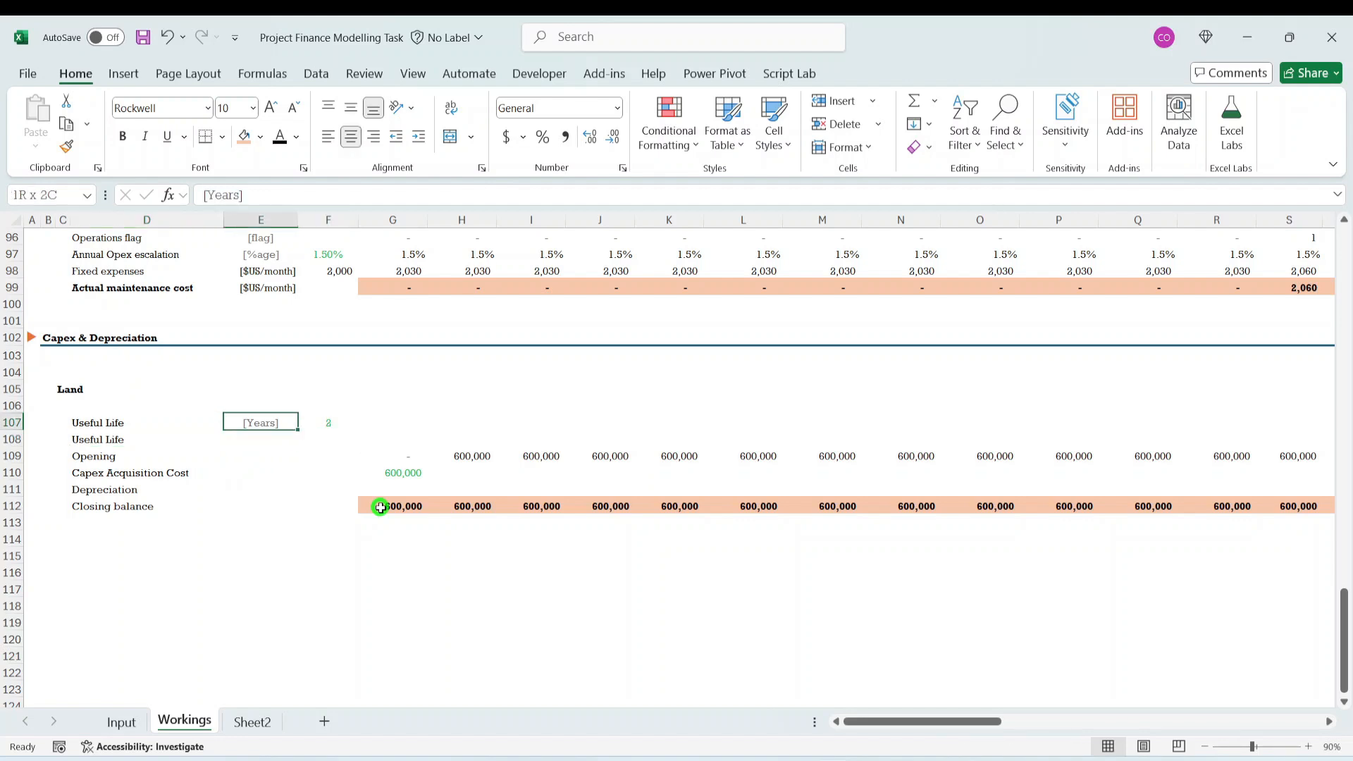
{"action": "key", "text": "shift+Down"}
{"action": "key", "text": "ctrl+d"}
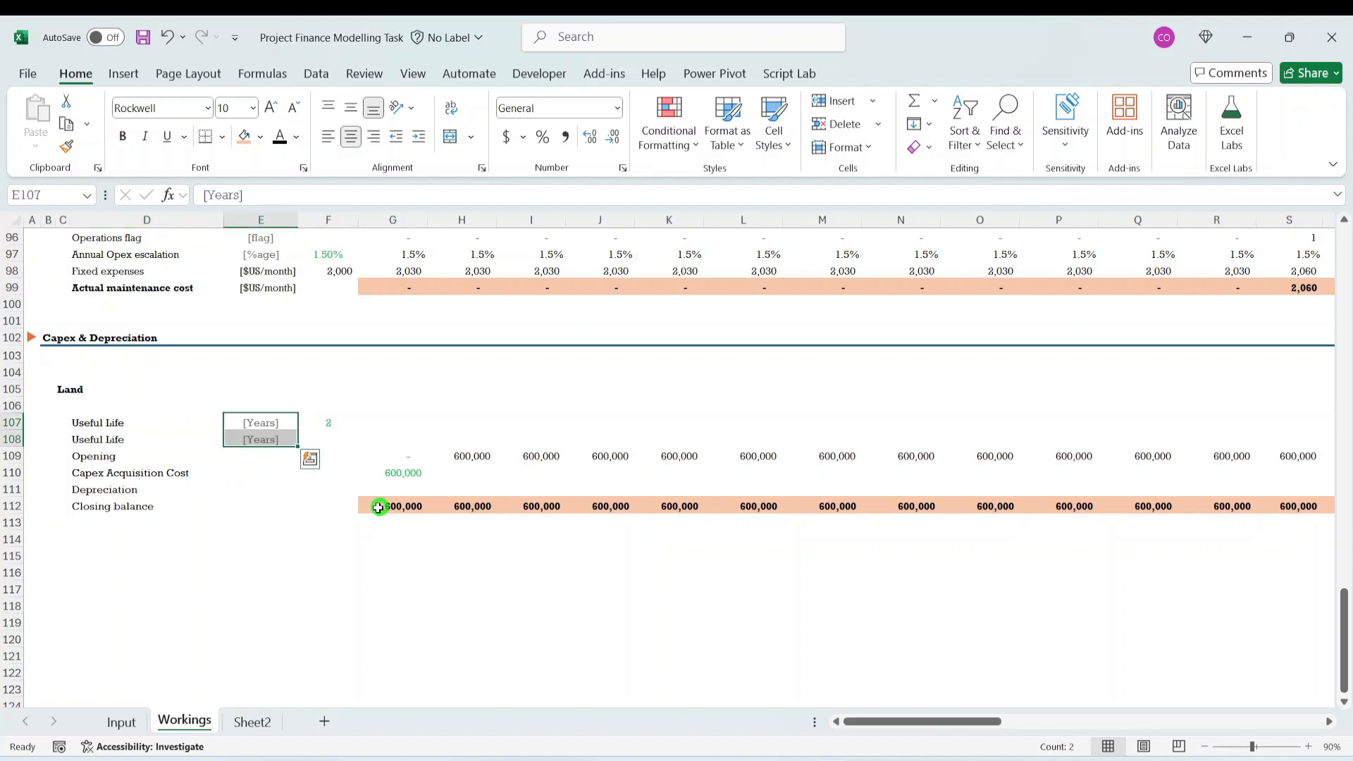
- Change the unit label in E108 to [Months]
{"action": "left_click", "coordinate": [272, 439]}
{"action": "key", "text": "F2"}
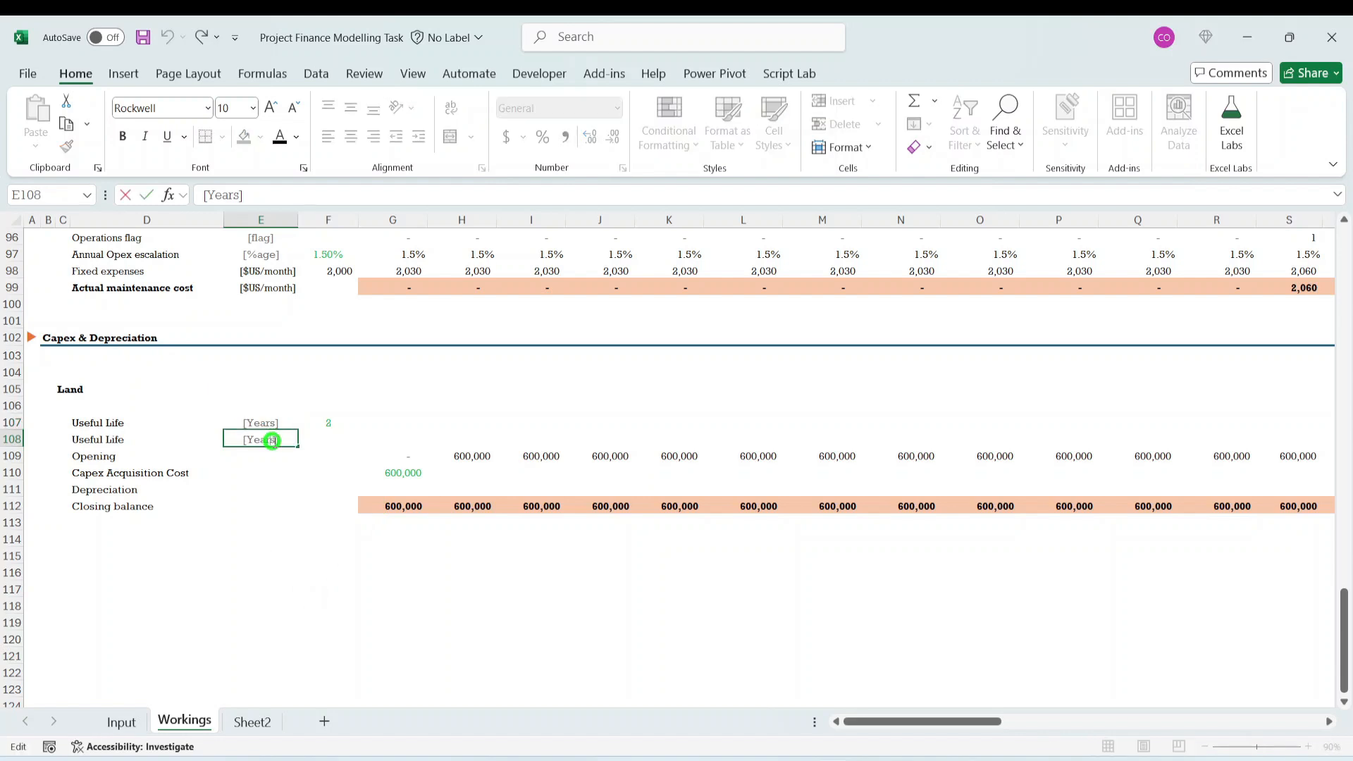
{"action": "key", "text": "BackSpace"}
{"action": "key", "text": "BackSpace"}
{"action": "key", "text": "BackSpace"}
{"action": "key", "text": "BackSpace"}
{"action": "key", "text": "BackSpace"}
{"action": "key", "text": "BackSpace"}
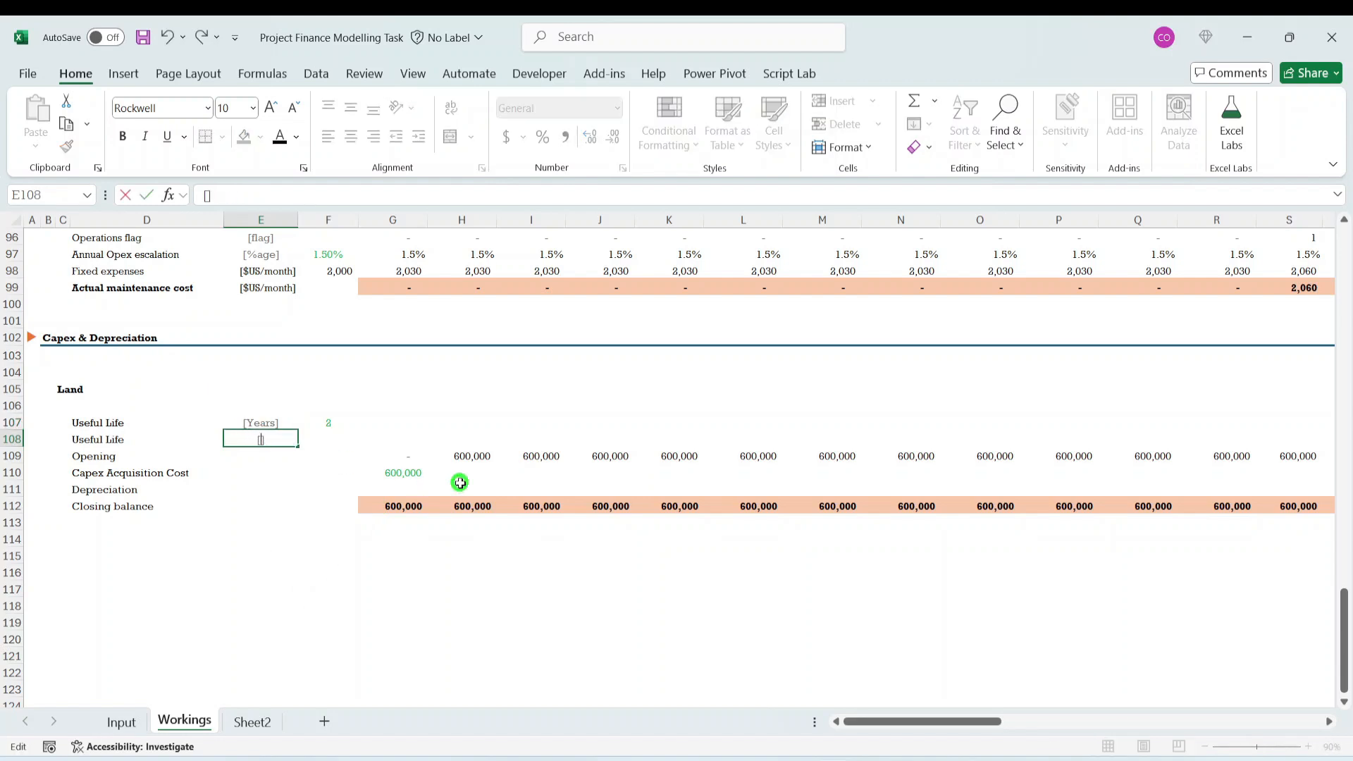
{"action": "type", "text": "Months"}
{"action": "key", "text": "ctrl+Return"}
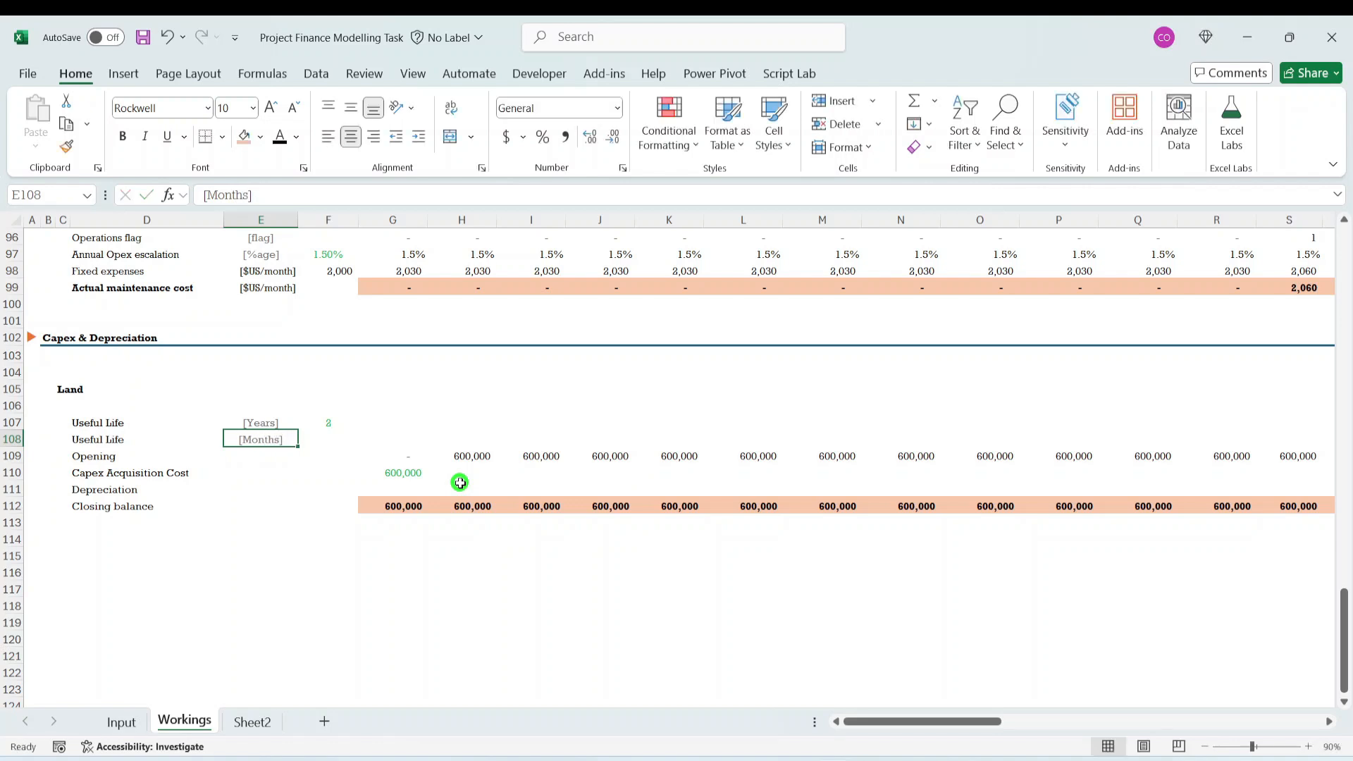
- Calculate Land's useful life in months in F108 with the formula =F107*12
{"action": "left_click", "coordinate": [354, 453]}
{"action": "left_click_drag", "start_coordinate": [289, 469], "coordinate": [296, 453]}
{"action": "left_click", "coordinate": [331, 454]}
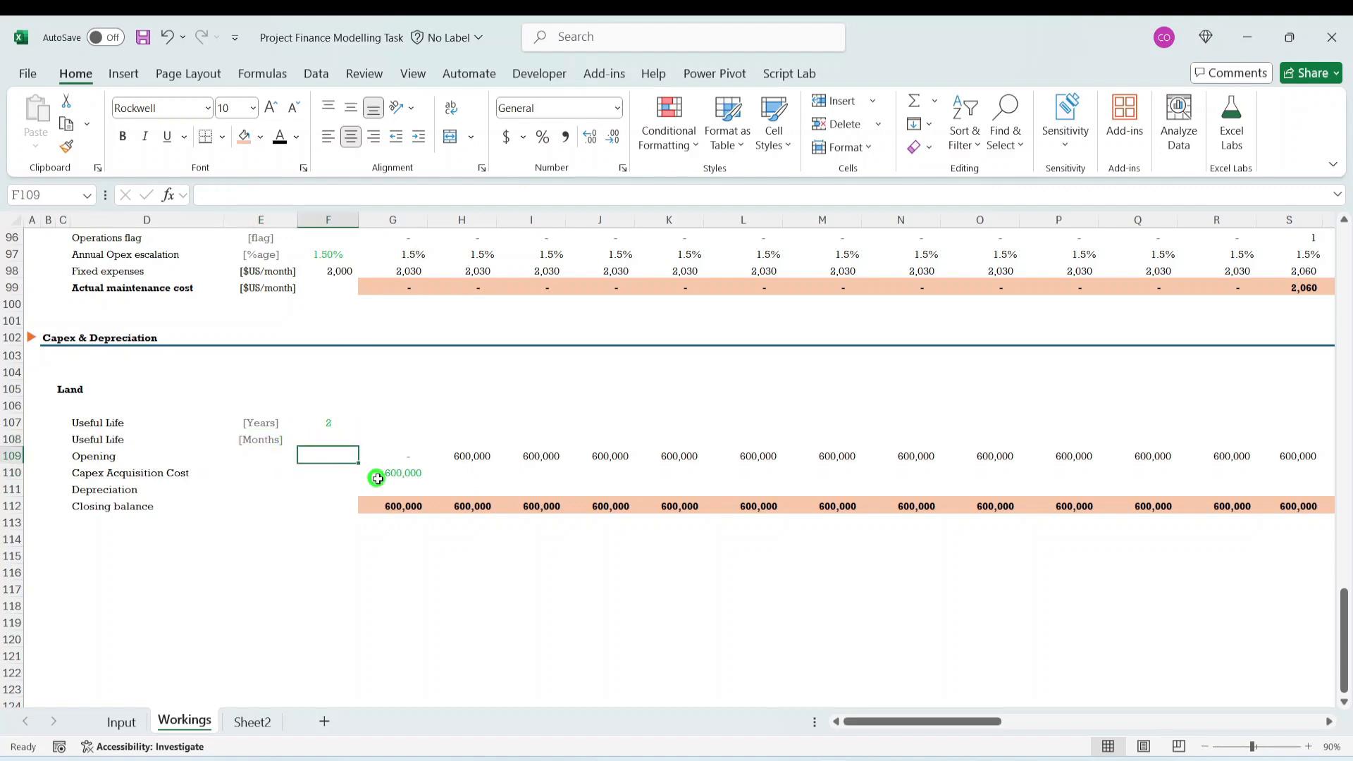
{"action": "left_click", "coordinate": [332, 432]}
{"action": "type", "text": "="}
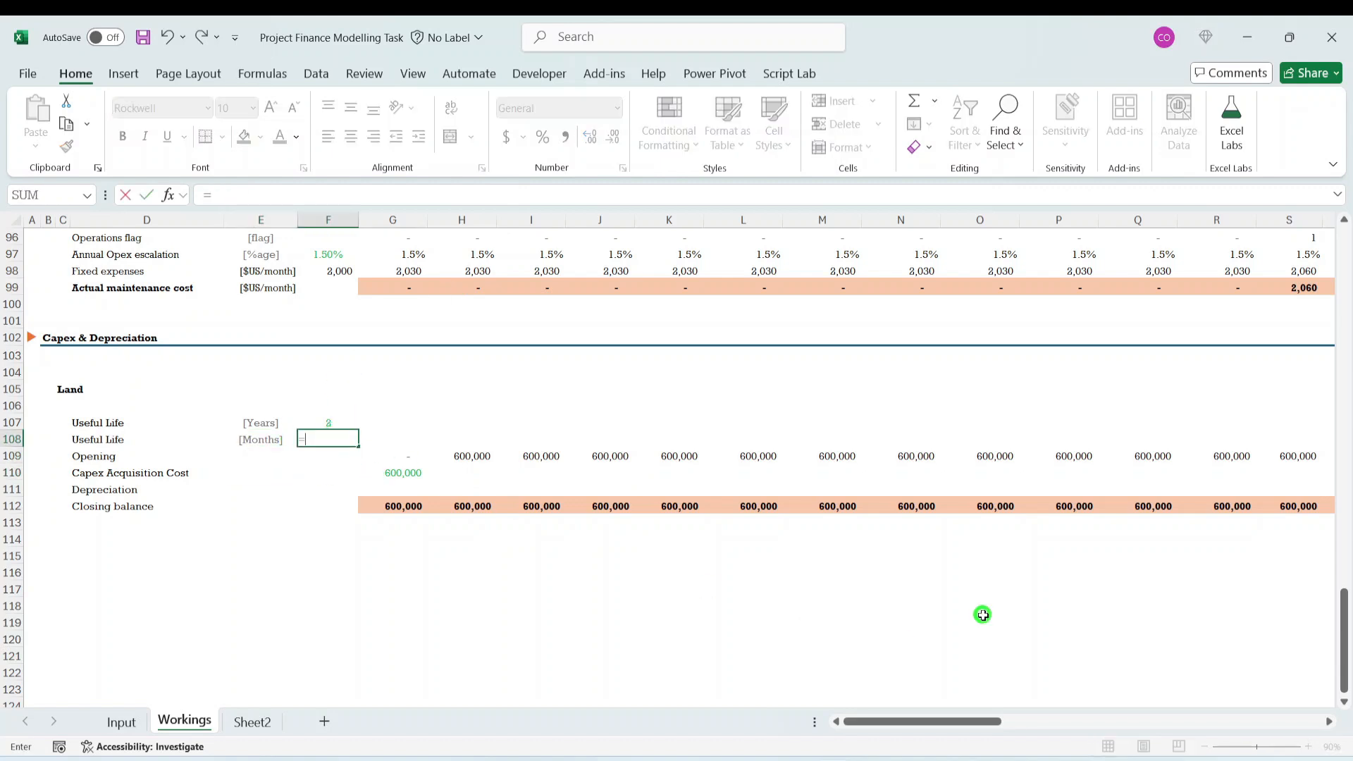
{"action": "key", "text": "Up"}
{"action": "type", "text": "*"}
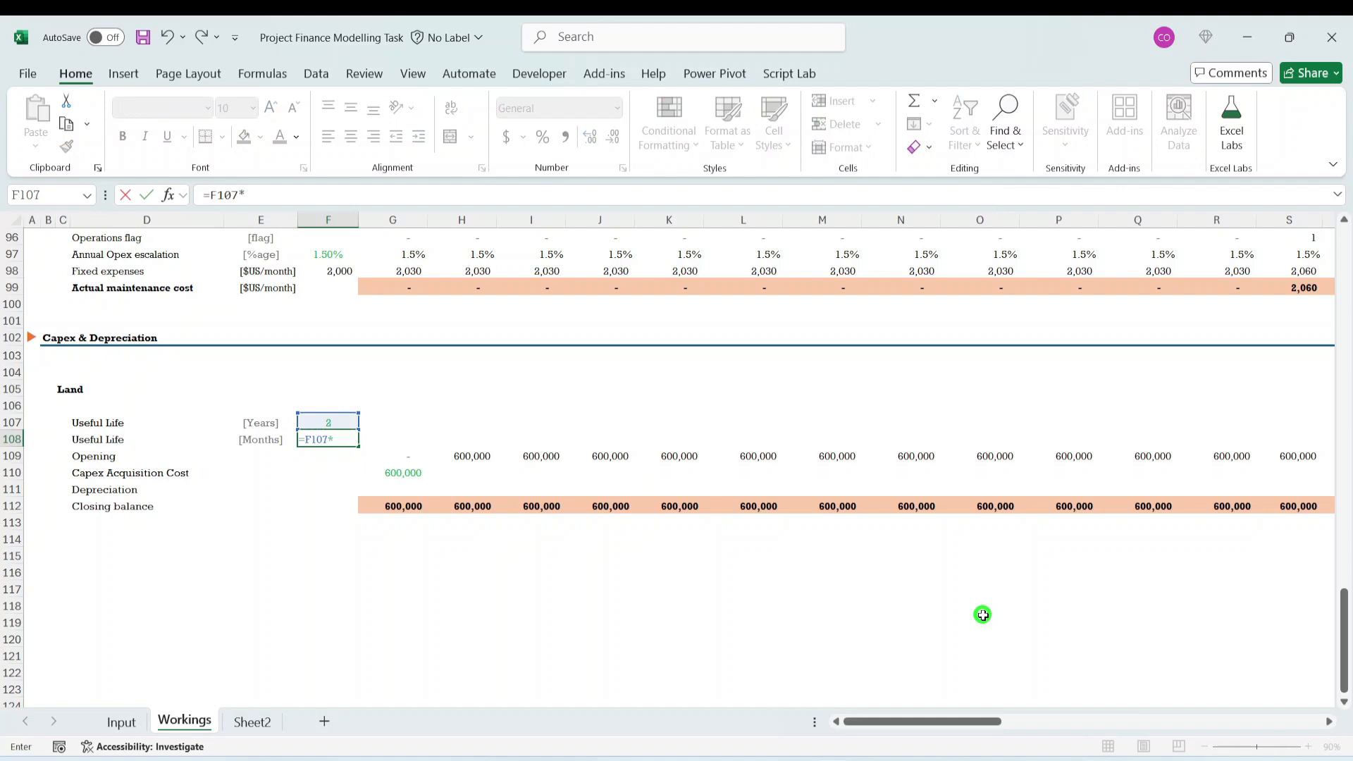
{"action": "type", "text": "12"}
{"action": "key", "text": "Return"}
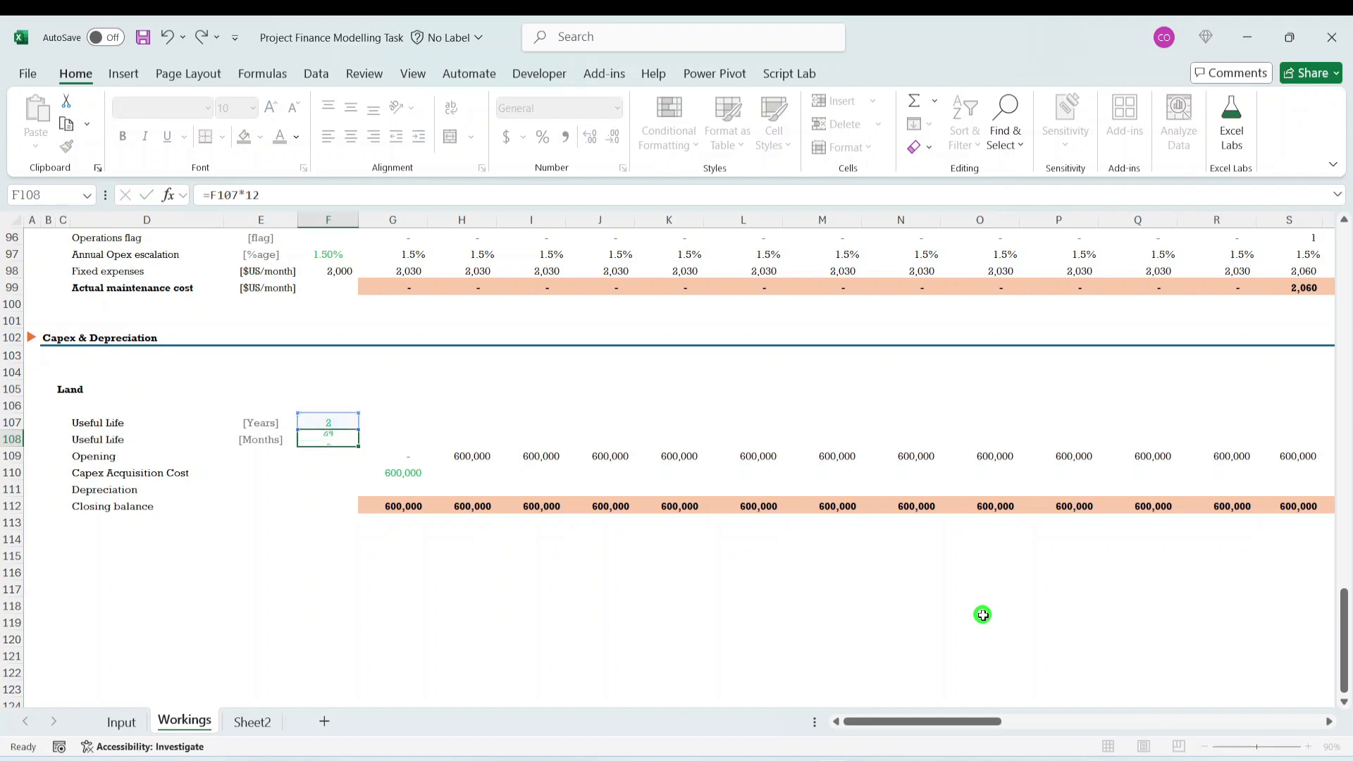
{"action": "key", "text": "Up"}
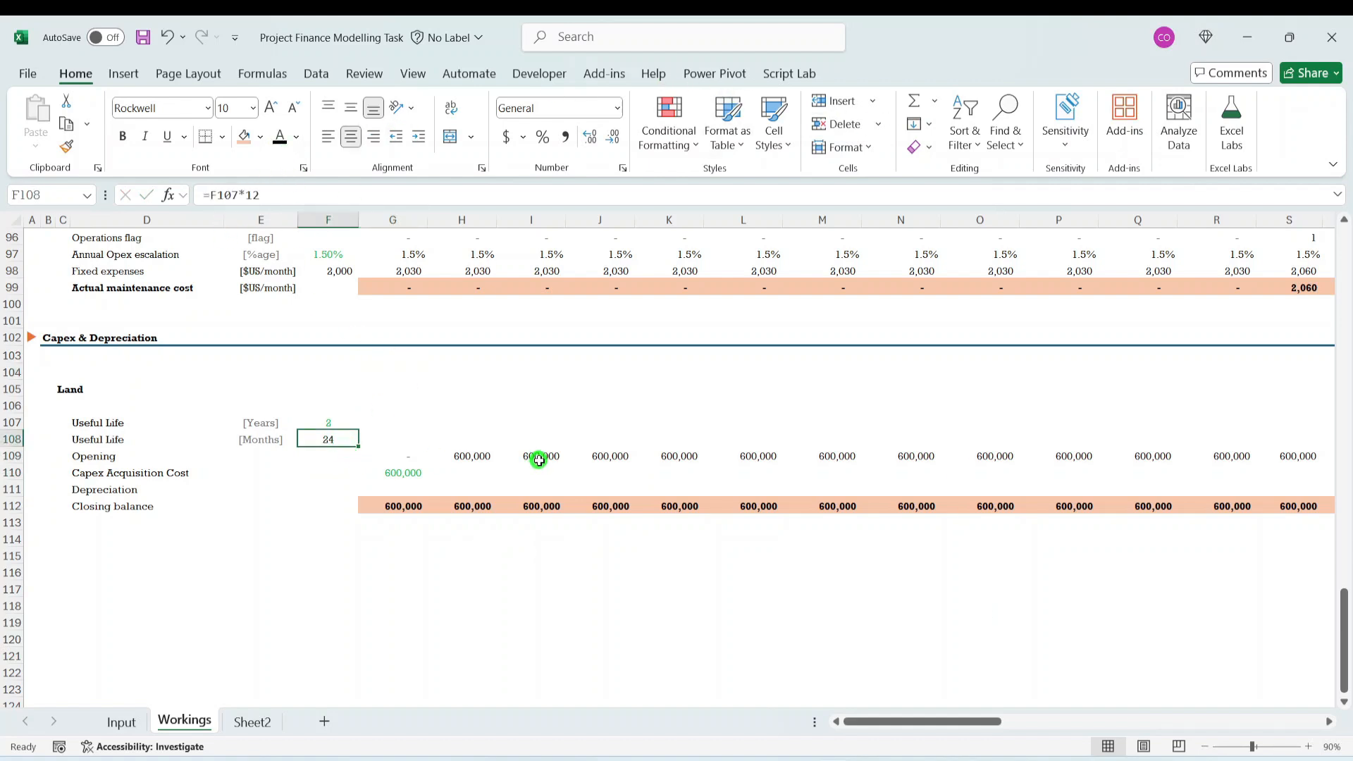
- Enter =MIN($F108,G8) in G108 so the period index is capped at Land's useful life in months
{"action": "key", "text": "Down"}
{"action": "key", "text": "Down"}
{"action": "key", "text": "Up"}
{"action": "key", "text": "Up"}
{"action": "key", "text": "Right"}
{"action": "key", "text": "Right"}
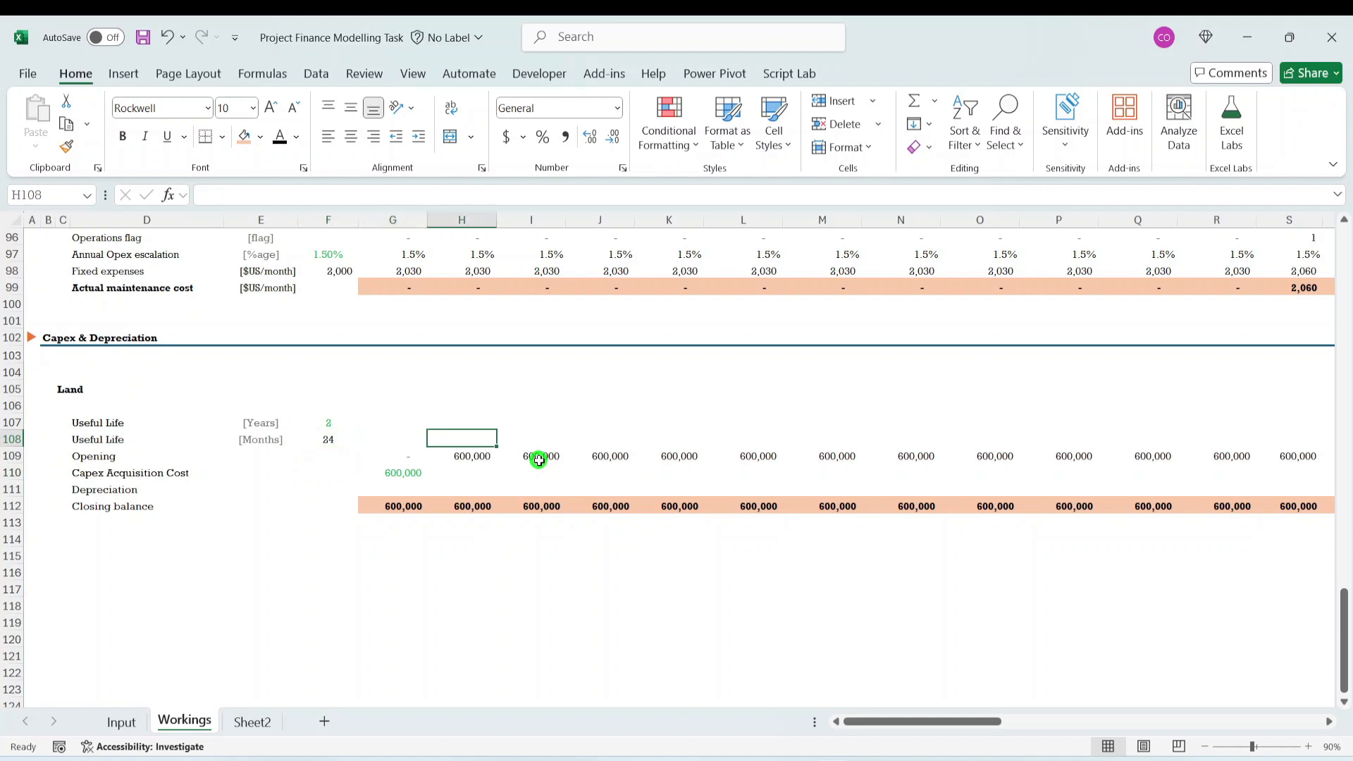
{"action": "key", "text": "Left"}
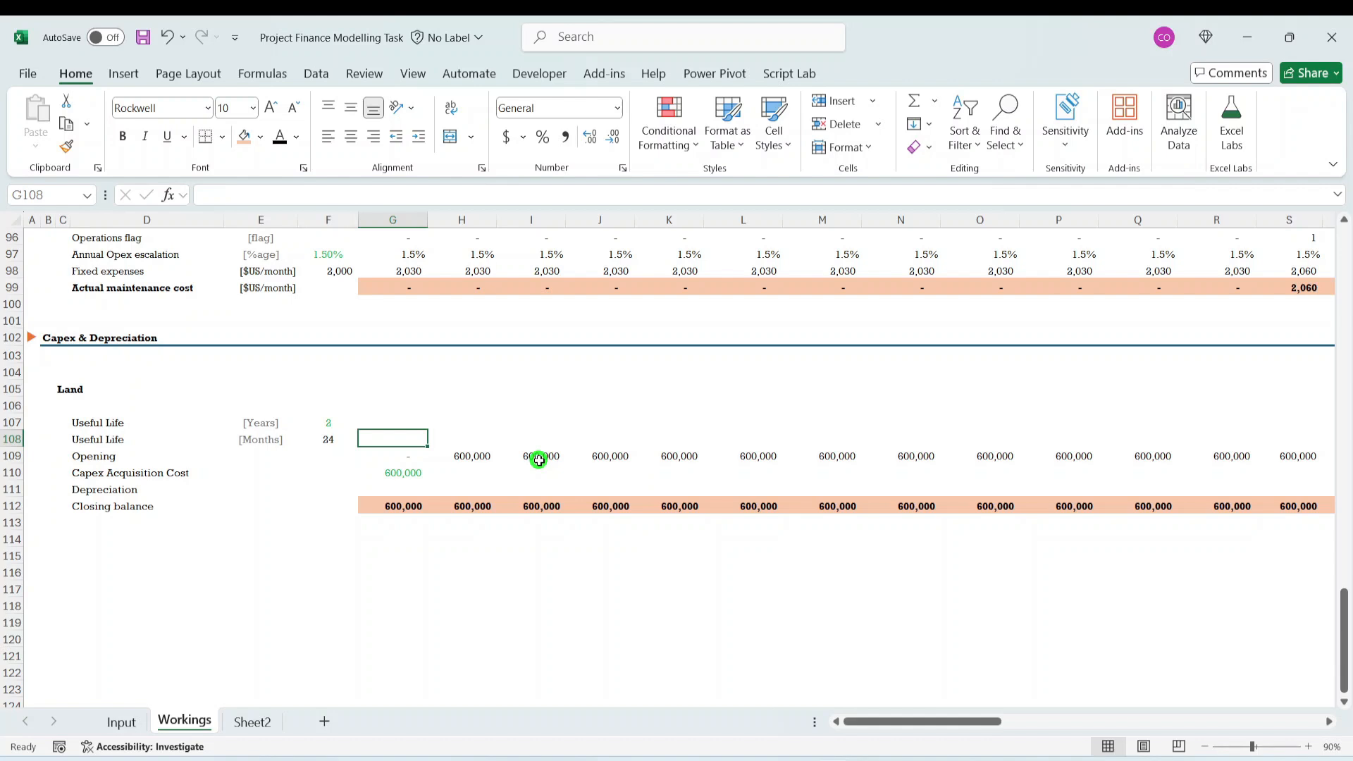
{"action": "type", "text": "=min"}
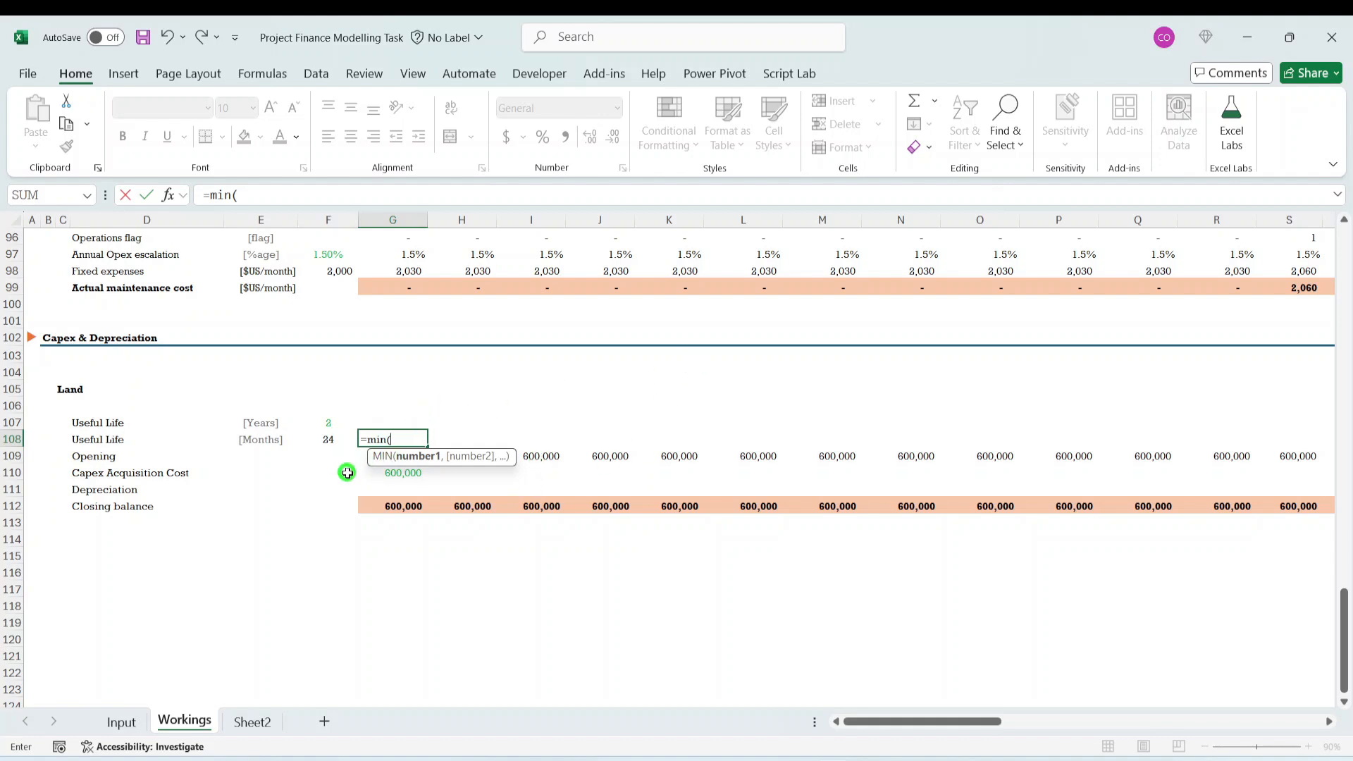
{"action": "left_click", "coordinate": [328, 439]}
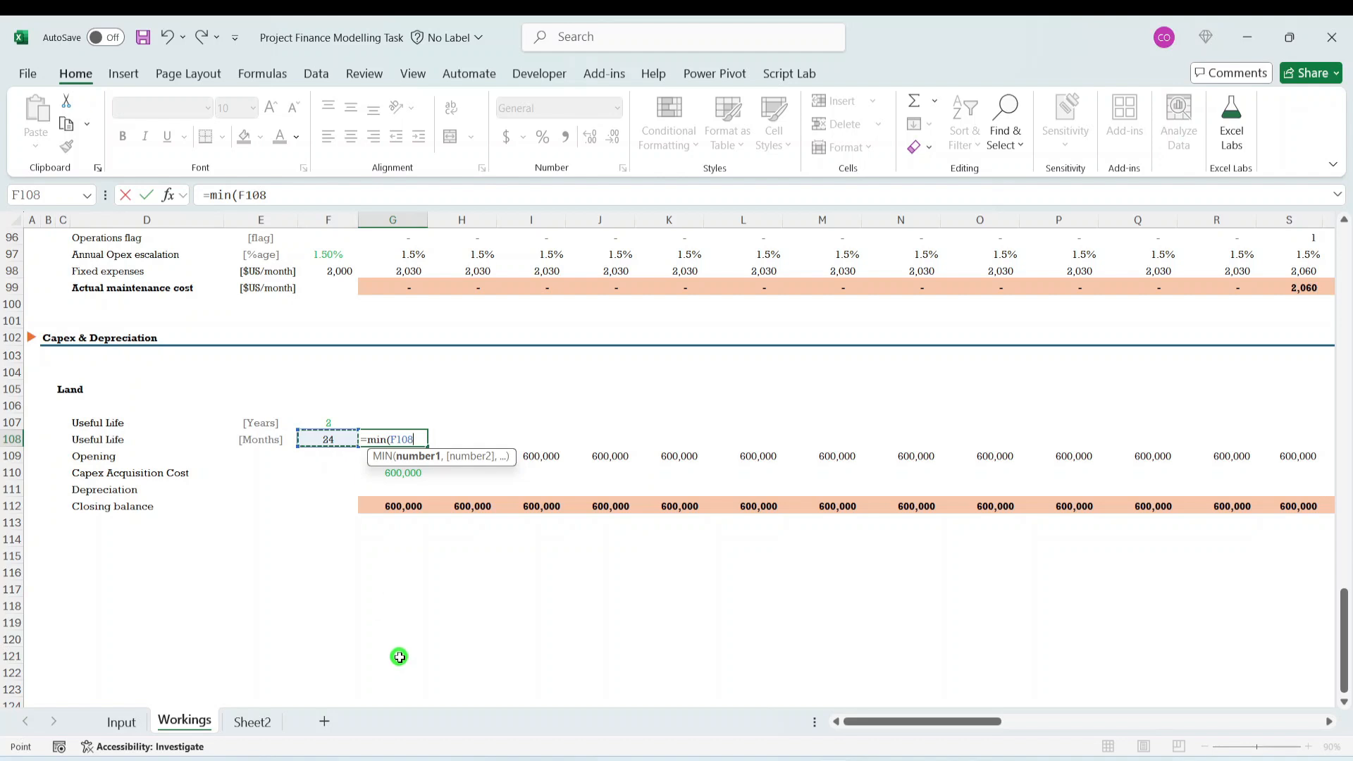
{"action": "key", "text": "F4"}
{"action": "key", "text": "F4"}
{"action": "key", "text": "F4"}
{"action": "type", "text": ","}
{"action": "scroll", "coordinate": [399, 657], "scroll_direction": "up", "scroll_amount": 20}
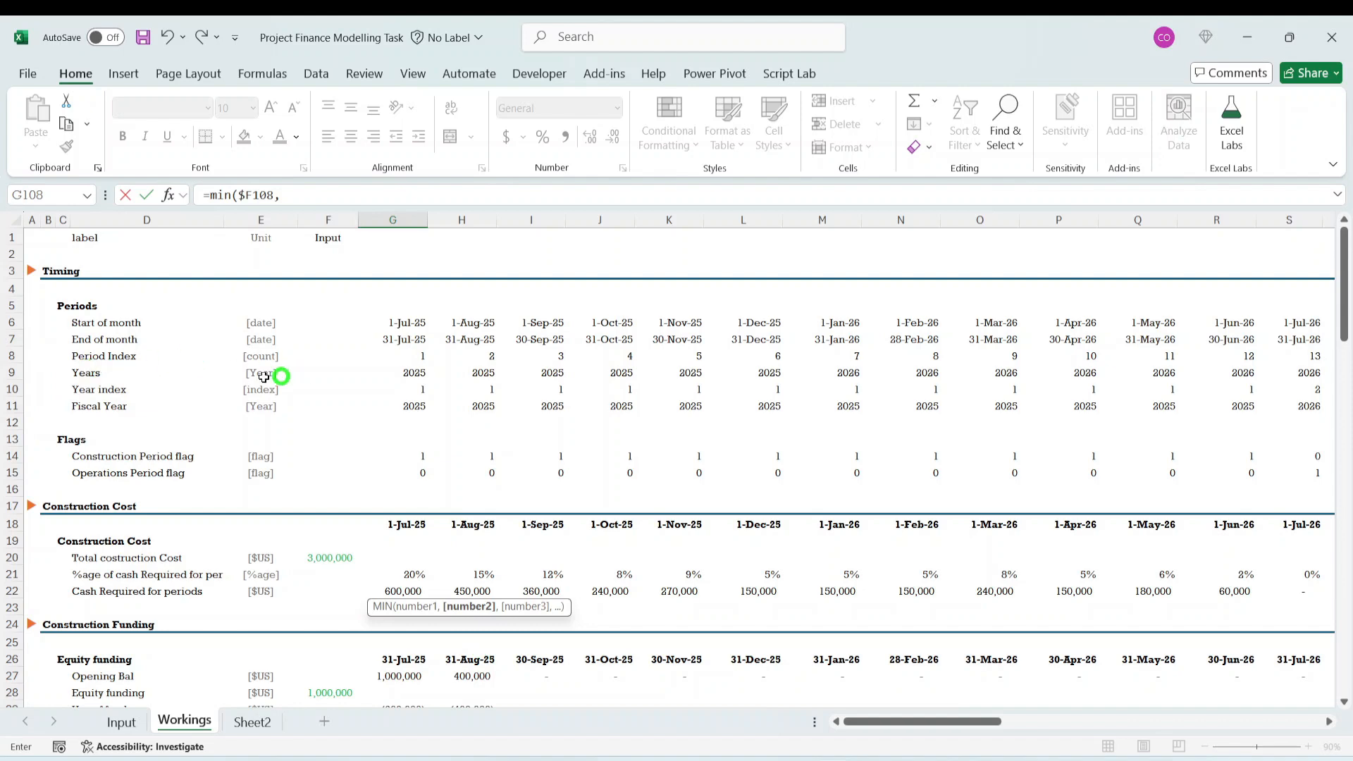
{"action": "left_click", "coordinate": [423, 363]}
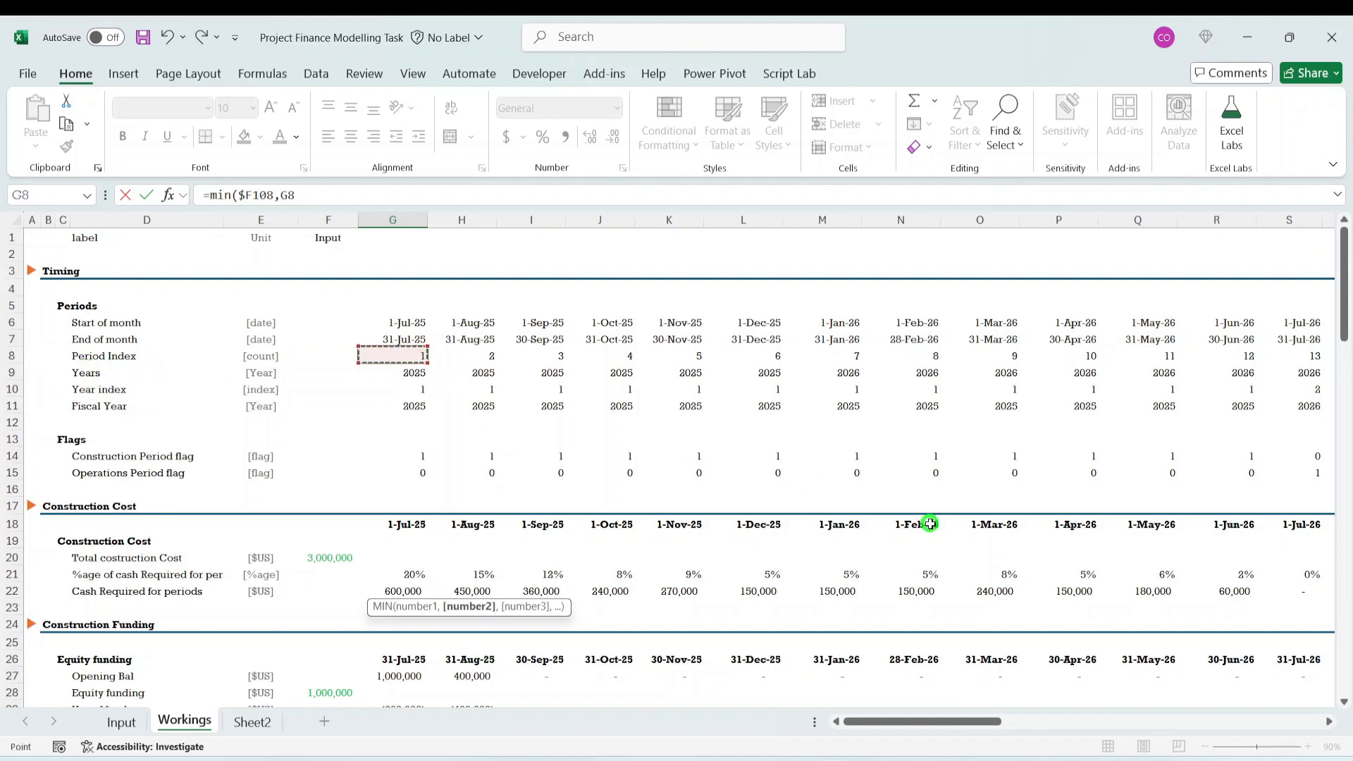
{"action": "key", "text": "ctrl+Return"}
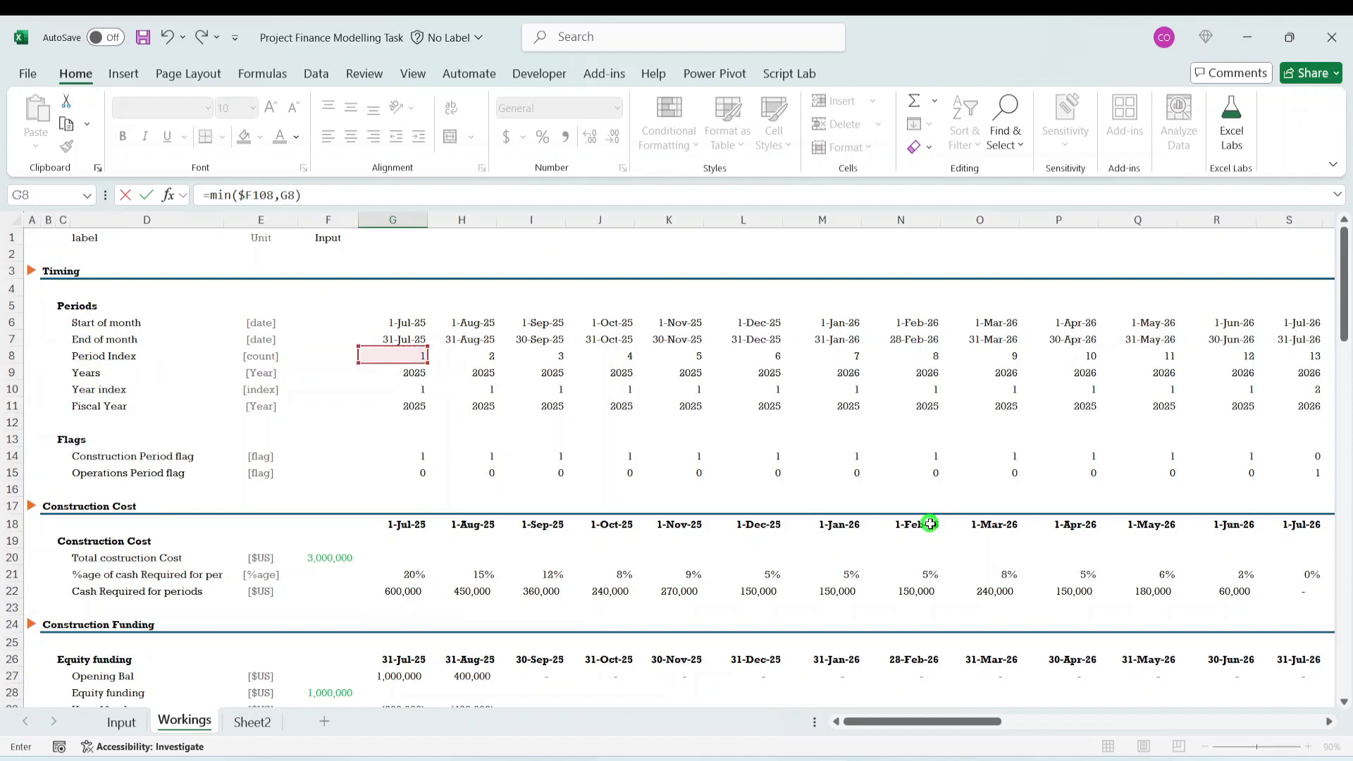
- Fill the MIN formula from G108 across the row through BB108
{"action": "scroll", "coordinate": [931, 524], "scroll_direction": "down", "scroll_amount": 1}
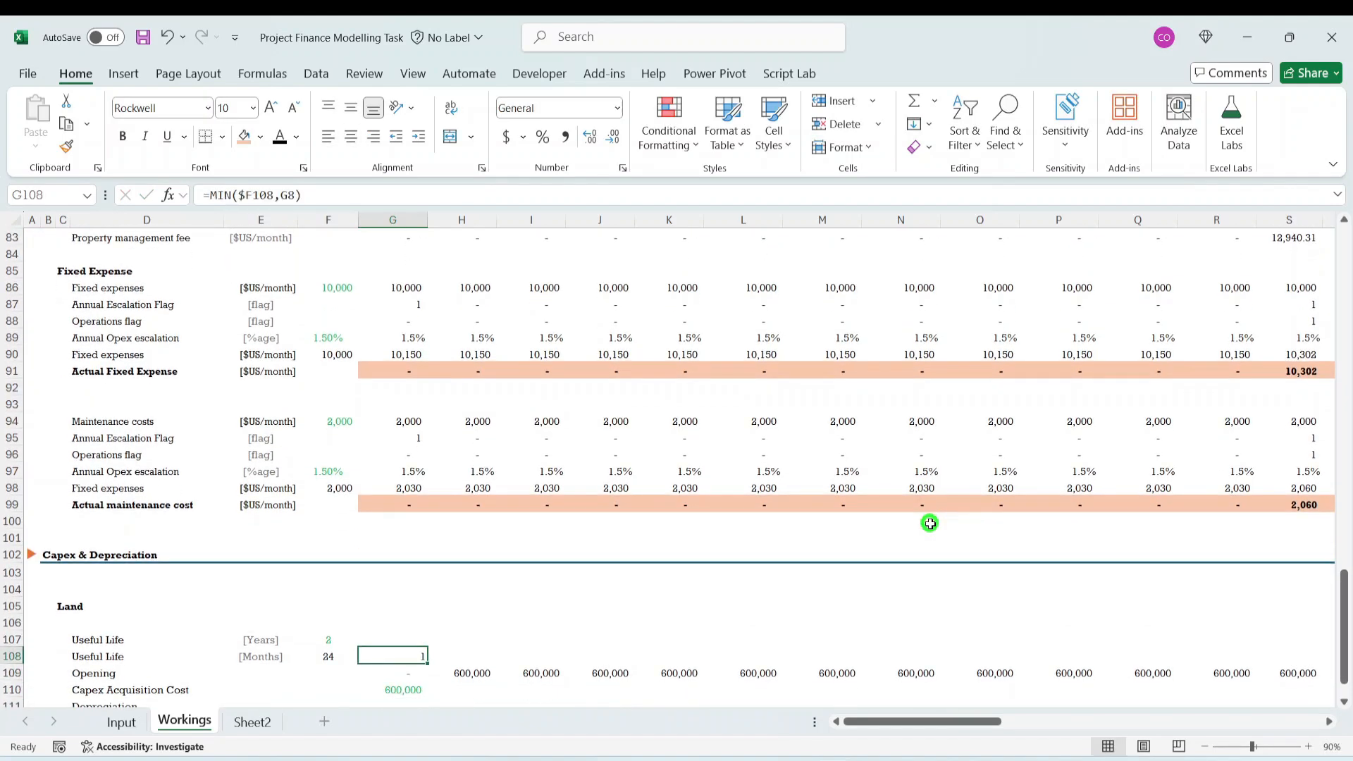
{"action": "key", "text": "ctrl+shift+Right"}
{"action": "key", "text": "ctrl+r"}
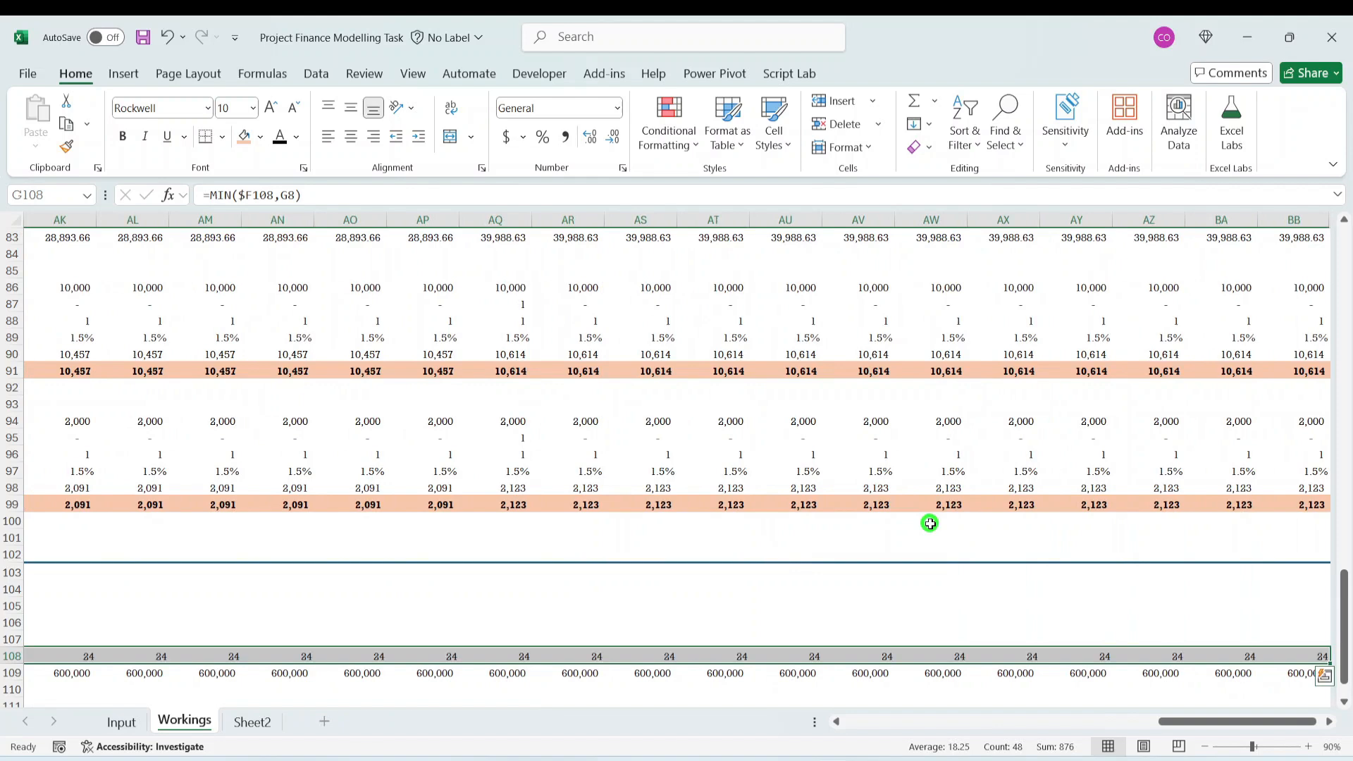
{"action": "key", "text": "ctrl+BackSpace"}
- Check the month counter formulas in G108 to K108 against the useful life in F108
{"action": "key", "text": "Right"}
{"action": "key", "text": "Right"}
{"action": "key", "text": "Right"}
{"action": "key", "text": "Right"}
{"action": "key", "text": "Right"}
{"action": "key", "text": "Right"}
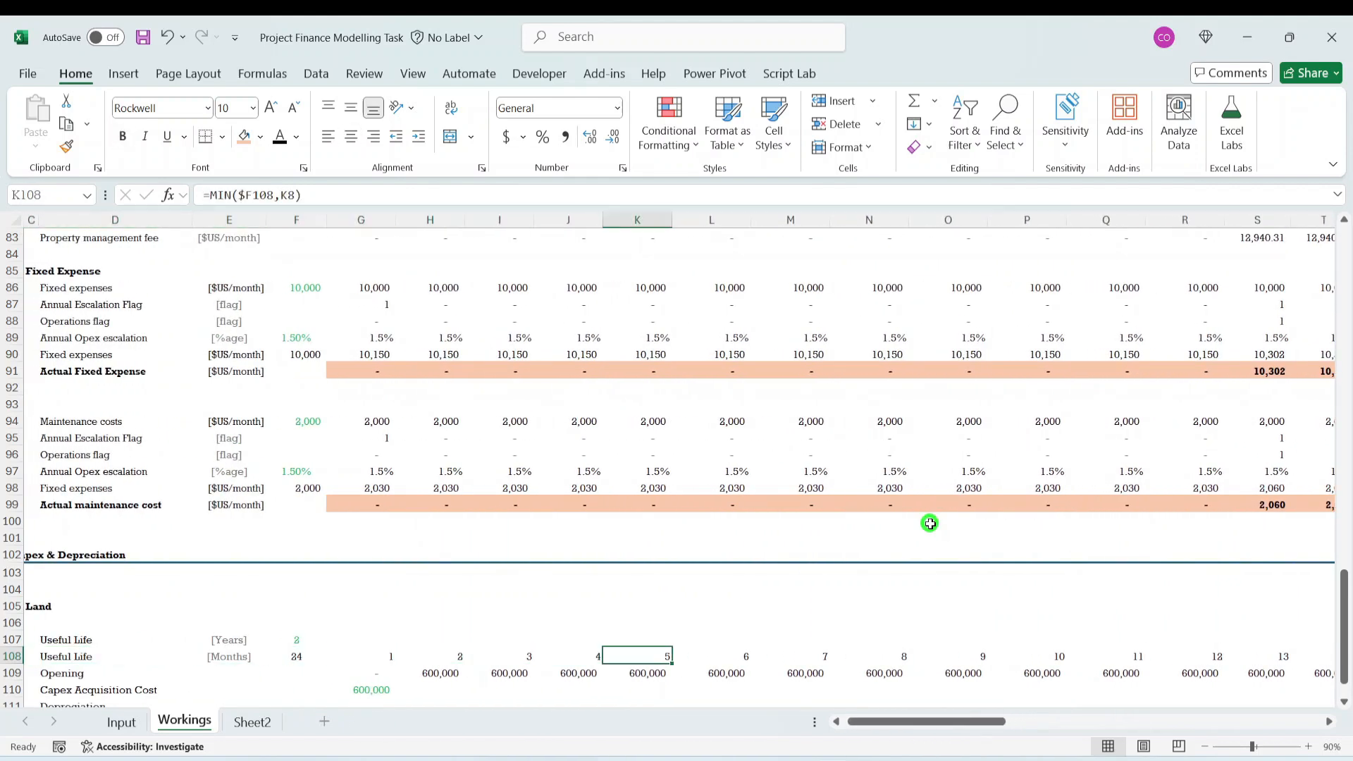
{"action": "key", "text": "Left"}
{"action": "key", "text": "Left"}
{"action": "key", "text": "Left"}
{"action": "key", "text": "Left"}
{"action": "key", "text": "Left"}
{"action": "key", "text": "Left"}
{"action": "key", "text": "Left"}
{"action": "key", "text": "Left"}
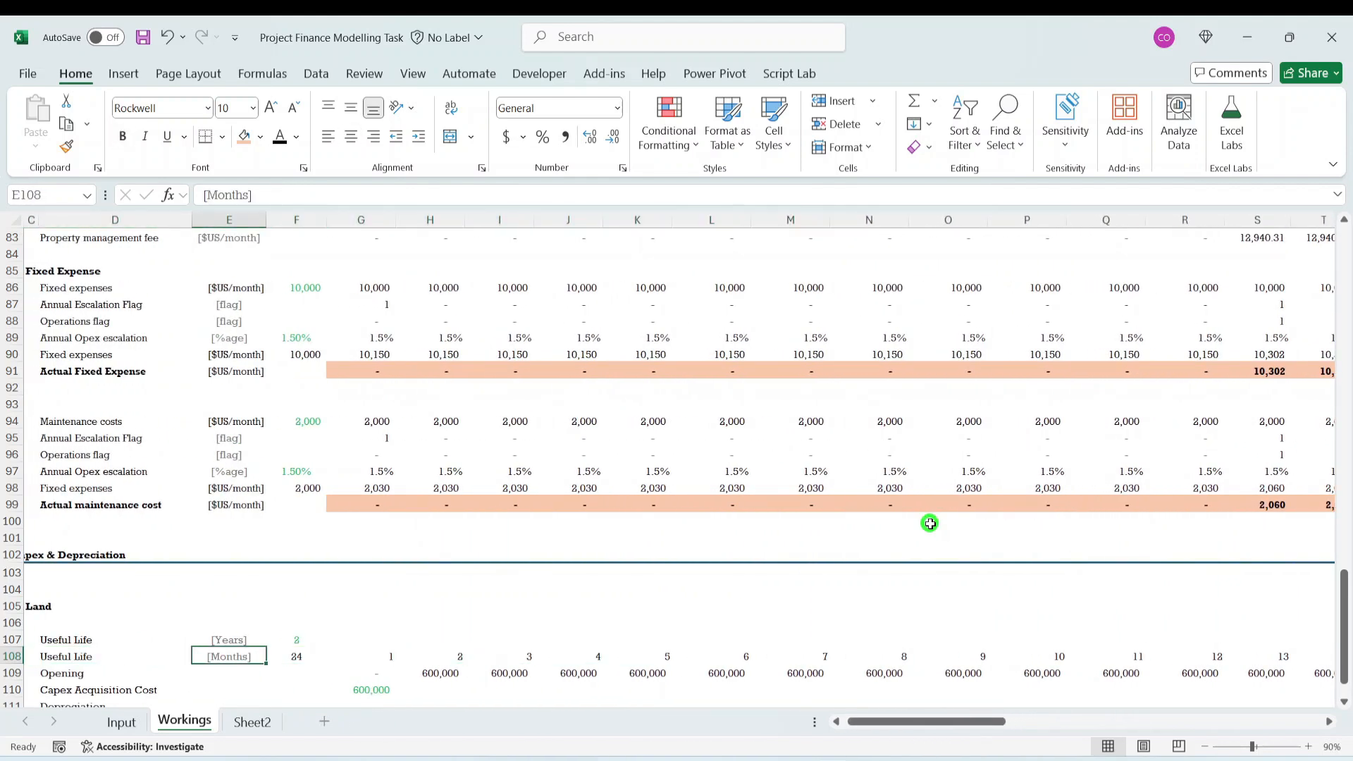
{"action": "key", "text": "Right"}
- Review the capped month counter along row 108 through the last columns, especially around AD108 where the useful life ends
{"action": "key", "text": "Right"}
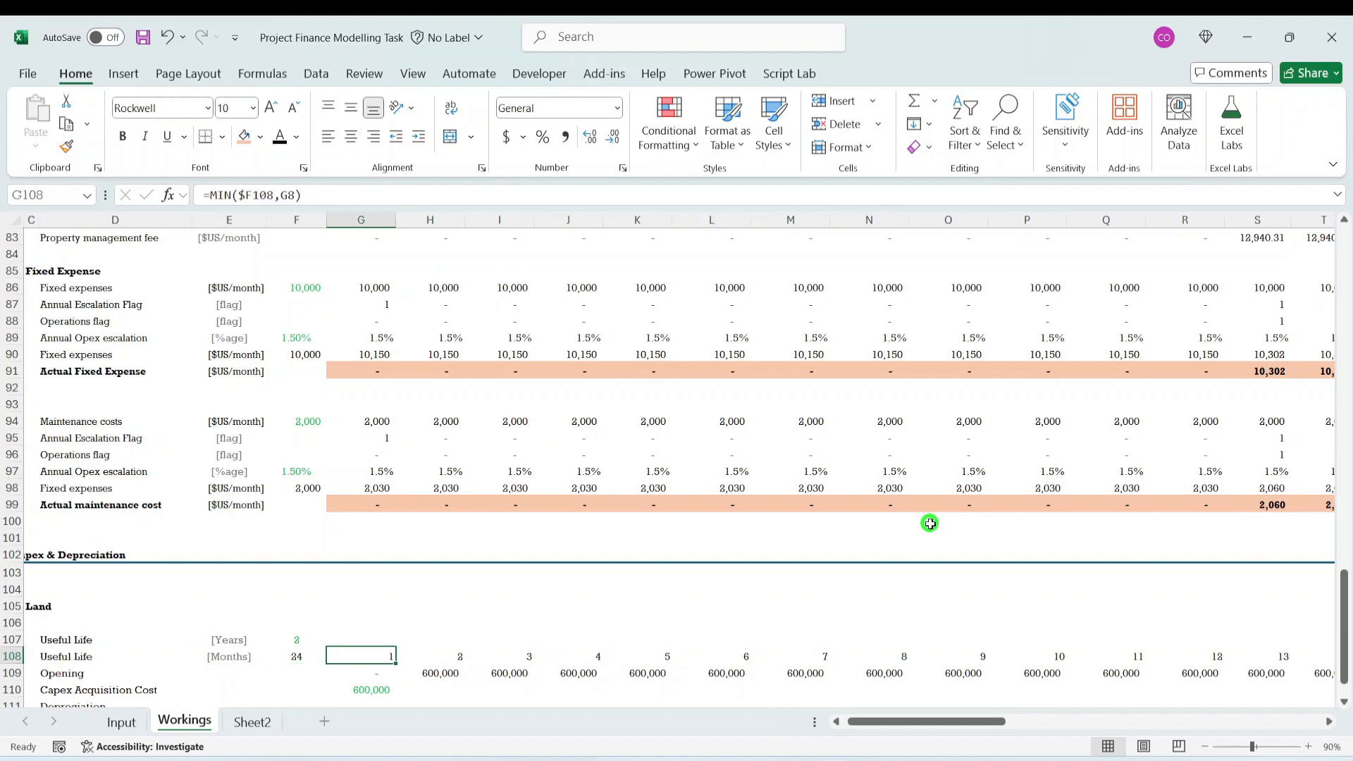
{"action": "key", "text": "Right"}
{"action": "key", "text": "Right"}
{"action": "key", "text": "Right"}
{"action": "key", "text": "Right"}
{"action": "key", "text": "Right"}
{"action": "key", "text": "Right"}
{"action": "key", "text": "Right"}
{"action": "key", "text": "Right"}
{"action": "key", "text": "Right"}
{"action": "key", "text": "Right"}
{"action": "key", "text": "Right"}
{"action": "key", "text": "Right"}
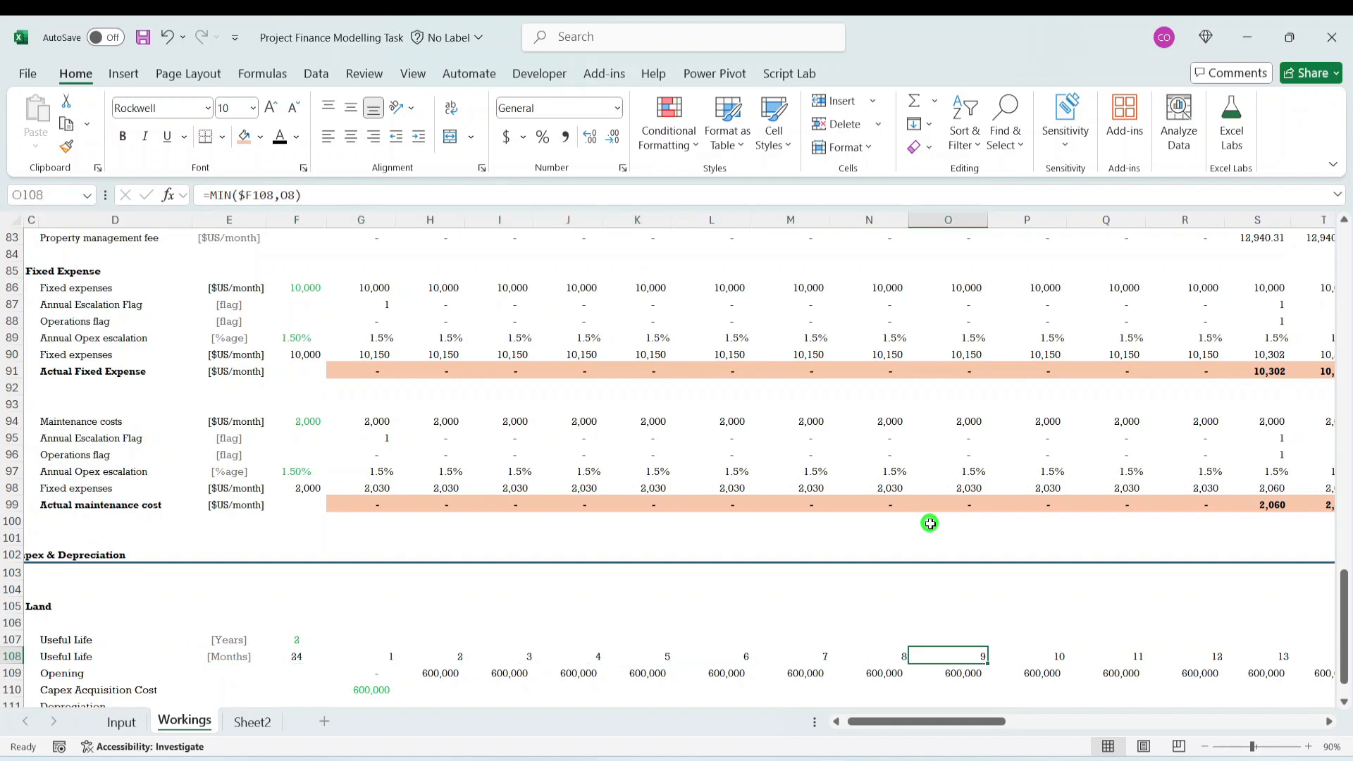
{"action": "key", "text": "Right"}
{"action": "key", "text": "Right"}
{"action": "key", "text": "Right"}
{"action": "key", "text": "Right"}
{"action": "key", "text": "Right"}
{"action": "key", "text": "Right"}
{"action": "key", "text": "Right"}
{"action": "key", "text": "Right"}
{"action": "key", "text": "Right"}
{"action": "key", "text": "Right"}
{"action": "key", "text": "Right"}
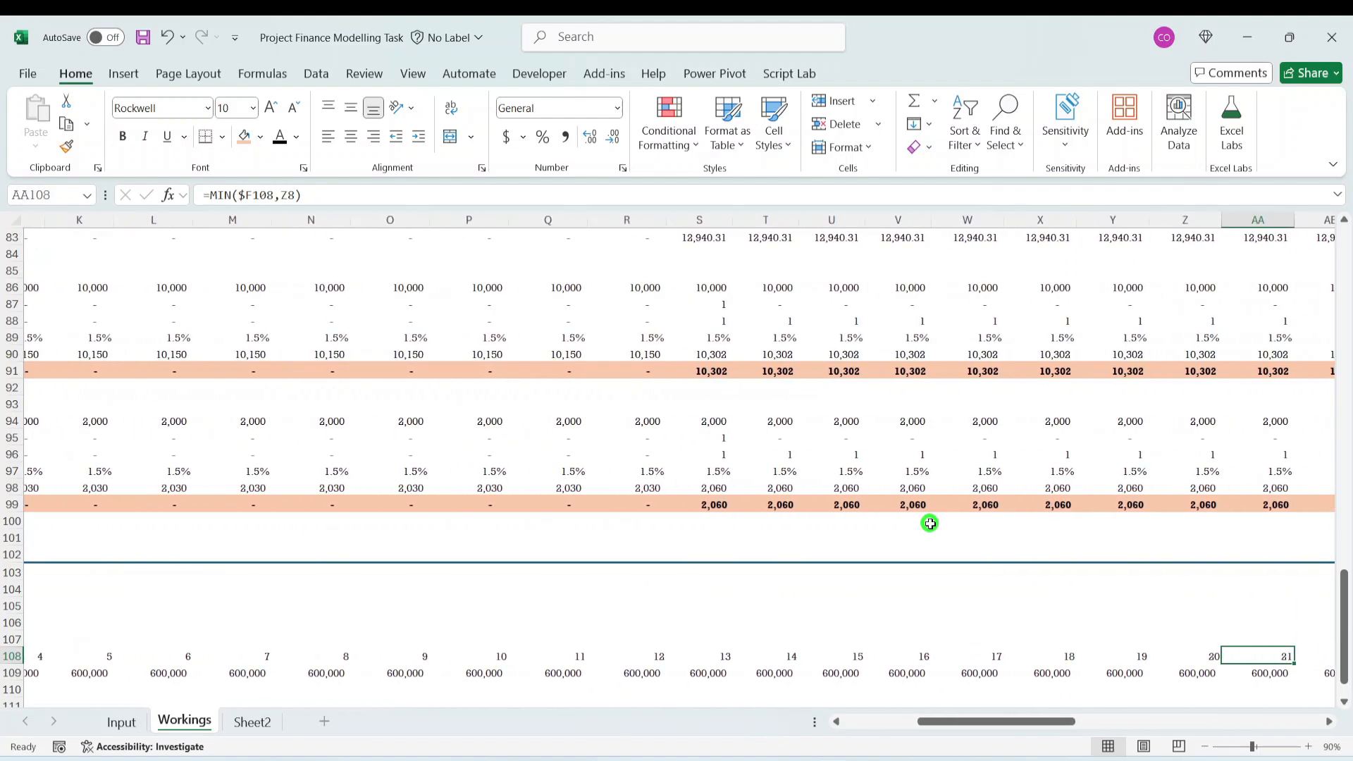
{"action": "key", "text": "Left"}
{"action": "key", "text": "Right"}
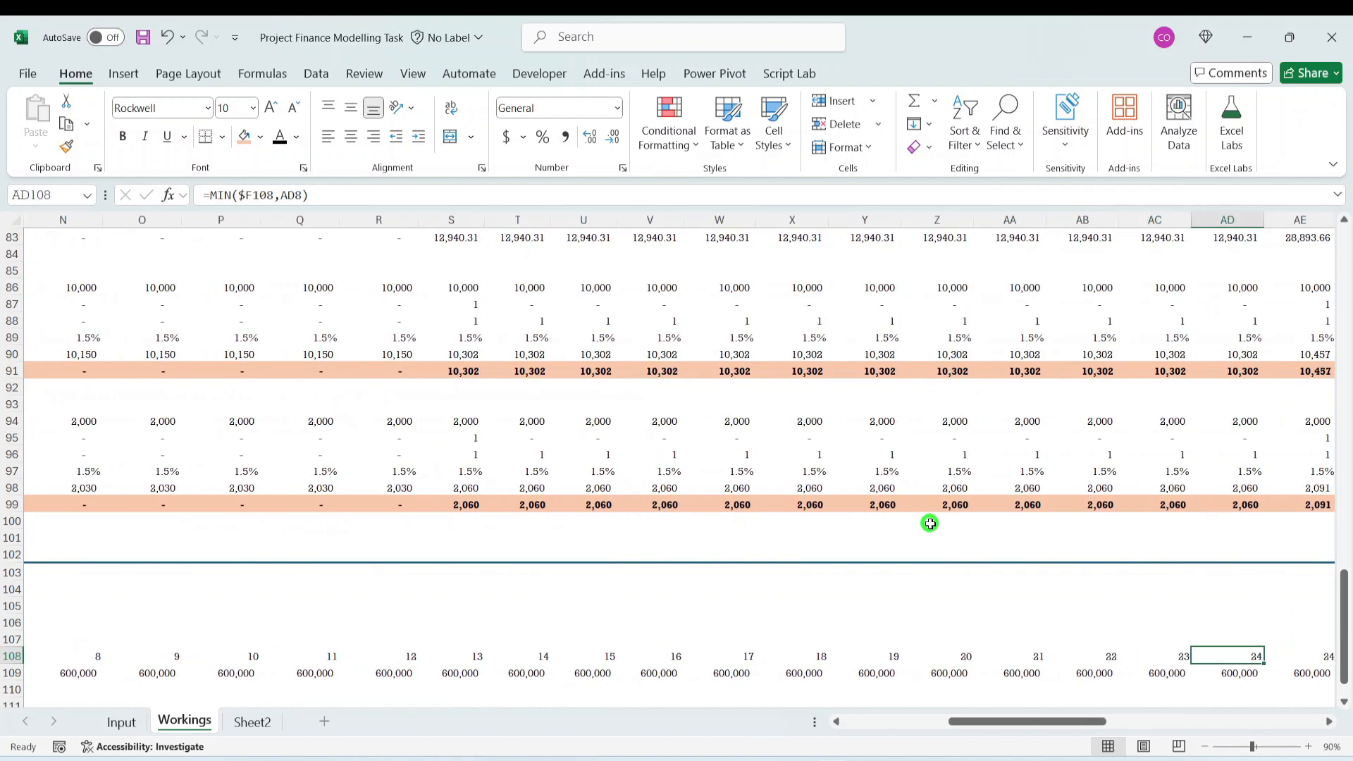
{"action": "scroll", "coordinate": [930, 524], "scroll_direction": "right", "scroll_amount": 4}
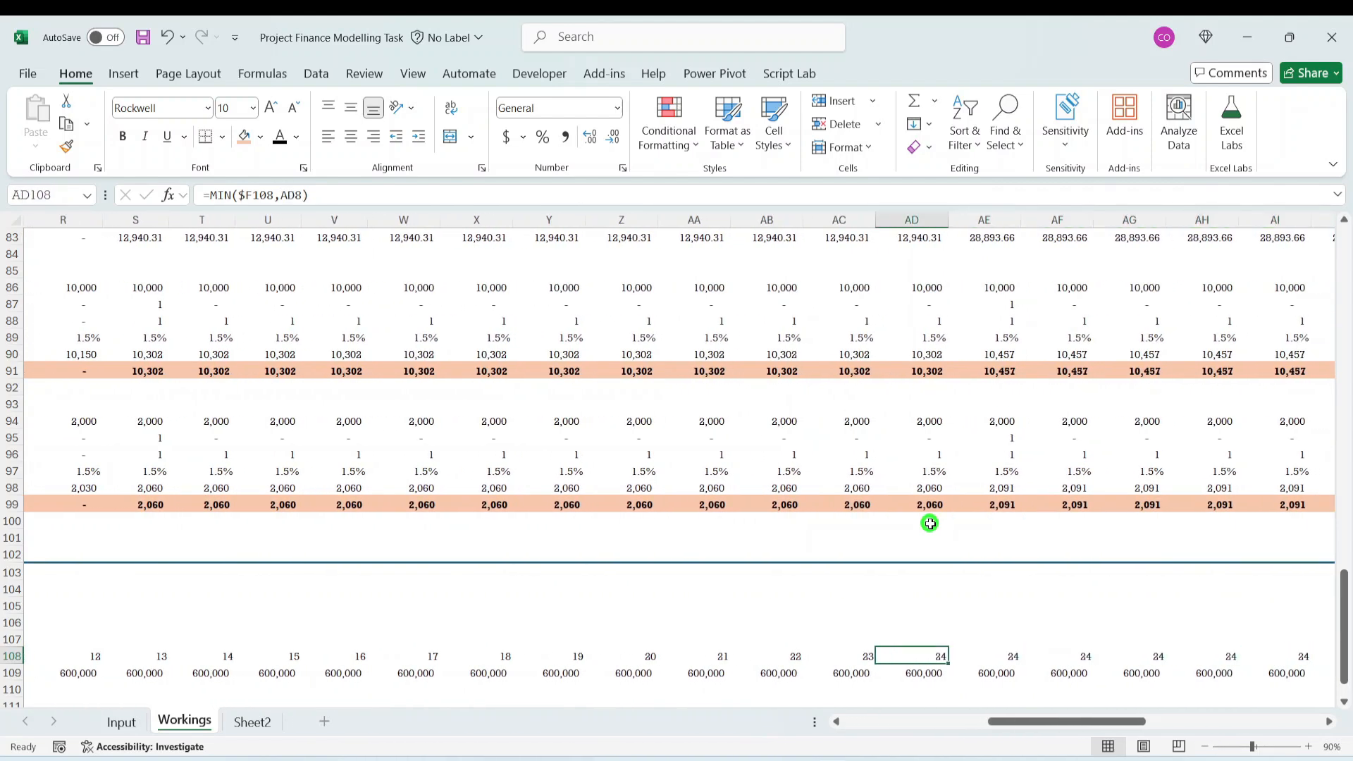
{"action": "key", "text": "Left"}
{"action": "key", "text": "Right"}
{"action": "key", "text": "Right"}
{"action": "key", "text": "Right"}
{"action": "key", "text": "Right"}
{"action": "key", "text": "Right"}
{"action": "key", "text": "Right"}
{"action": "key", "text": "Right"}
{"action": "key", "text": "Right"}
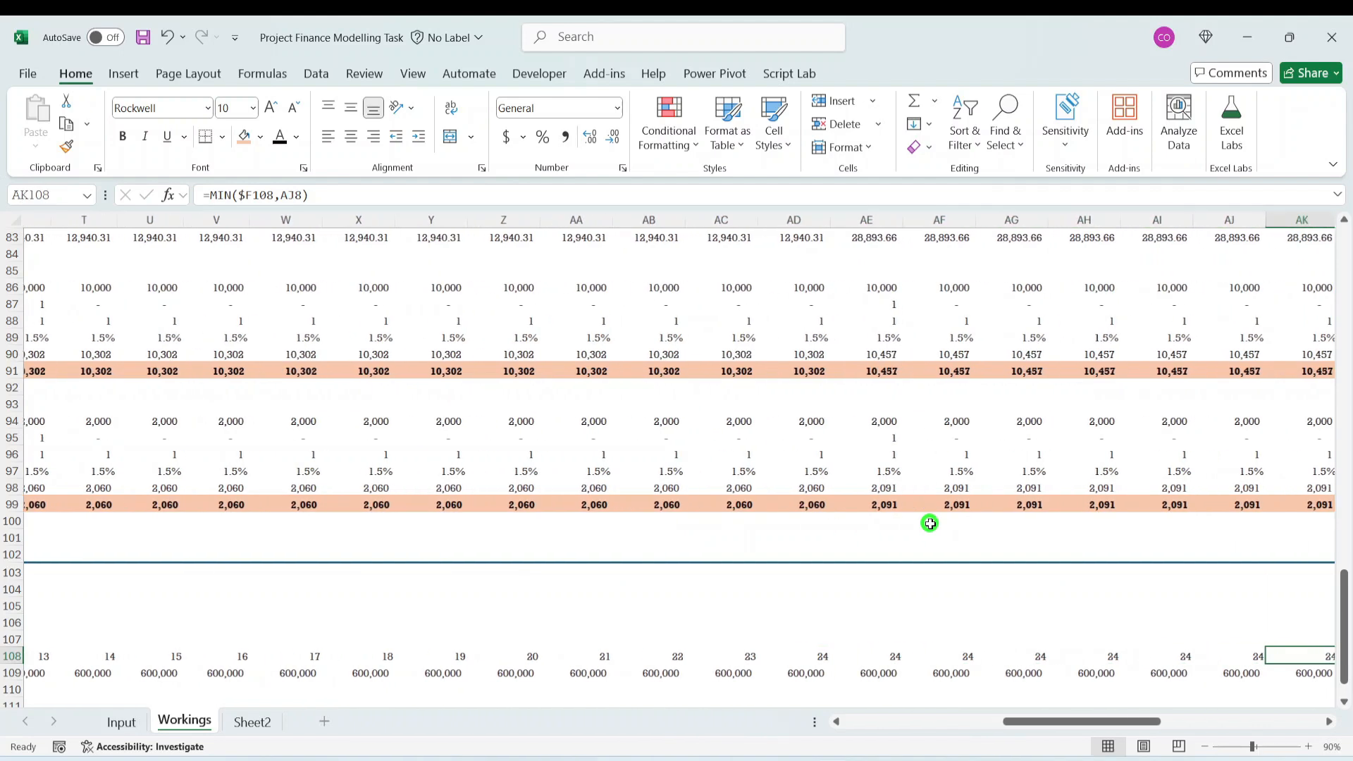
{"action": "key", "text": "Right"}
{"action": "key", "text": "Right"}
{"action": "key", "text": "Right"}
{"action": "key", "text": "Right"}
{"action": "key", "text": "Right"}
{"action": "key", "text": "Right"}
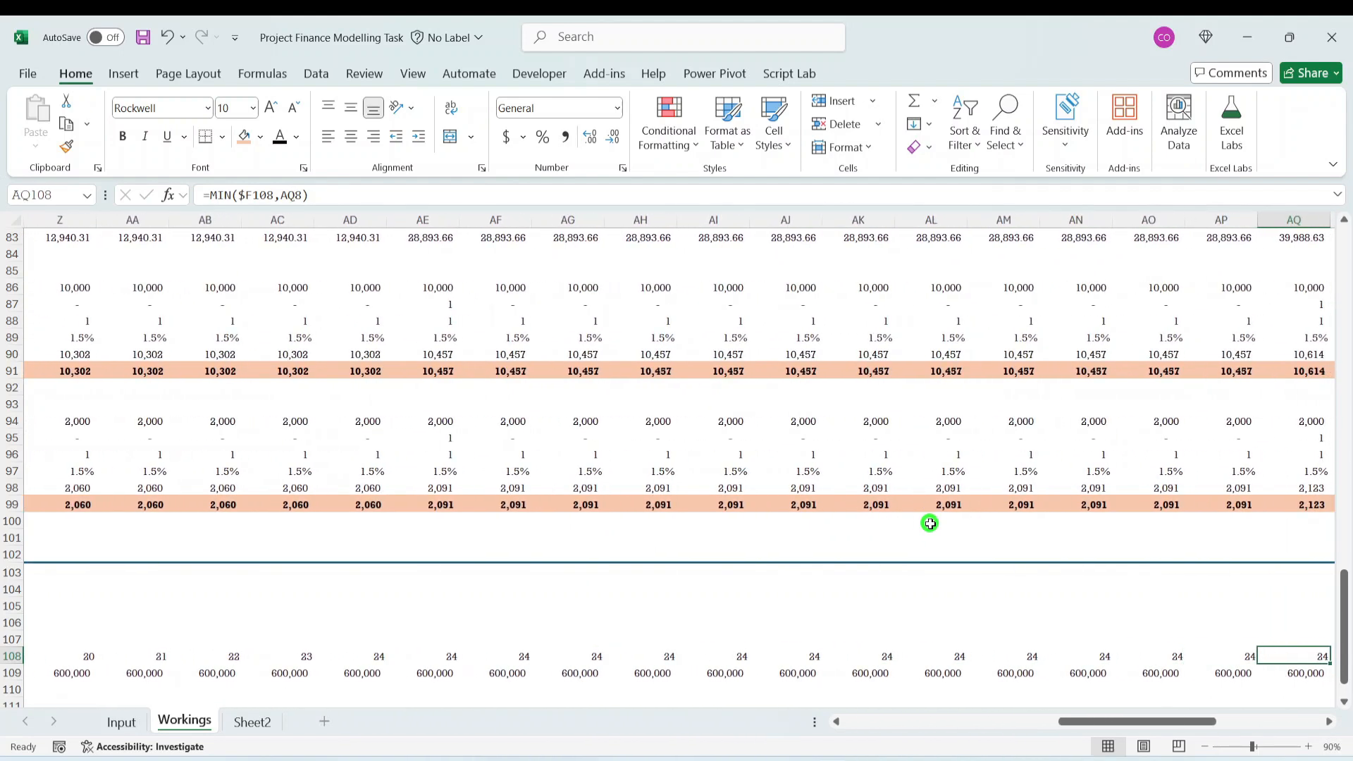
{"action": "key", "text": "Right"}
{"action": "key", "text": "Right"}
{"action": "key", "text": "Right"}
{"action": "key", "text": "Right"}
{"action": "key", "text": "Right"}
{"action": "key", "text": "Right"}
{"action": "key", "text": "Right"}
{"action": "key", "text": "Right"}
{"action": "key", "text": "Right"}
{"action": "key", "text": "Right"}
{"action": "key", "text": "Right"}
{"action": "key", "text": "Left"}
{"action": "key", "text": "Left"}
{"action": "key", "text": "Left"}
{"action": "key", "text": "Left"}
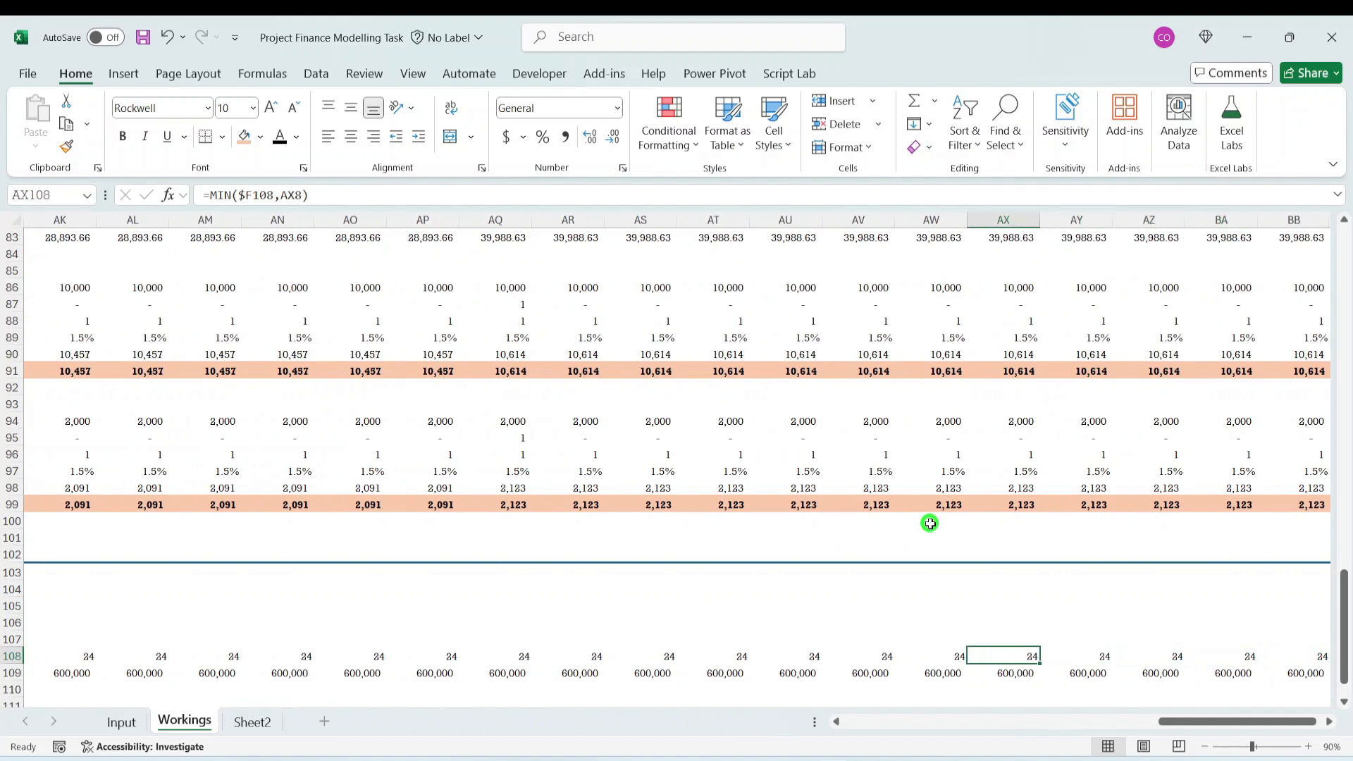
{"action": "key", "text": "Home"}
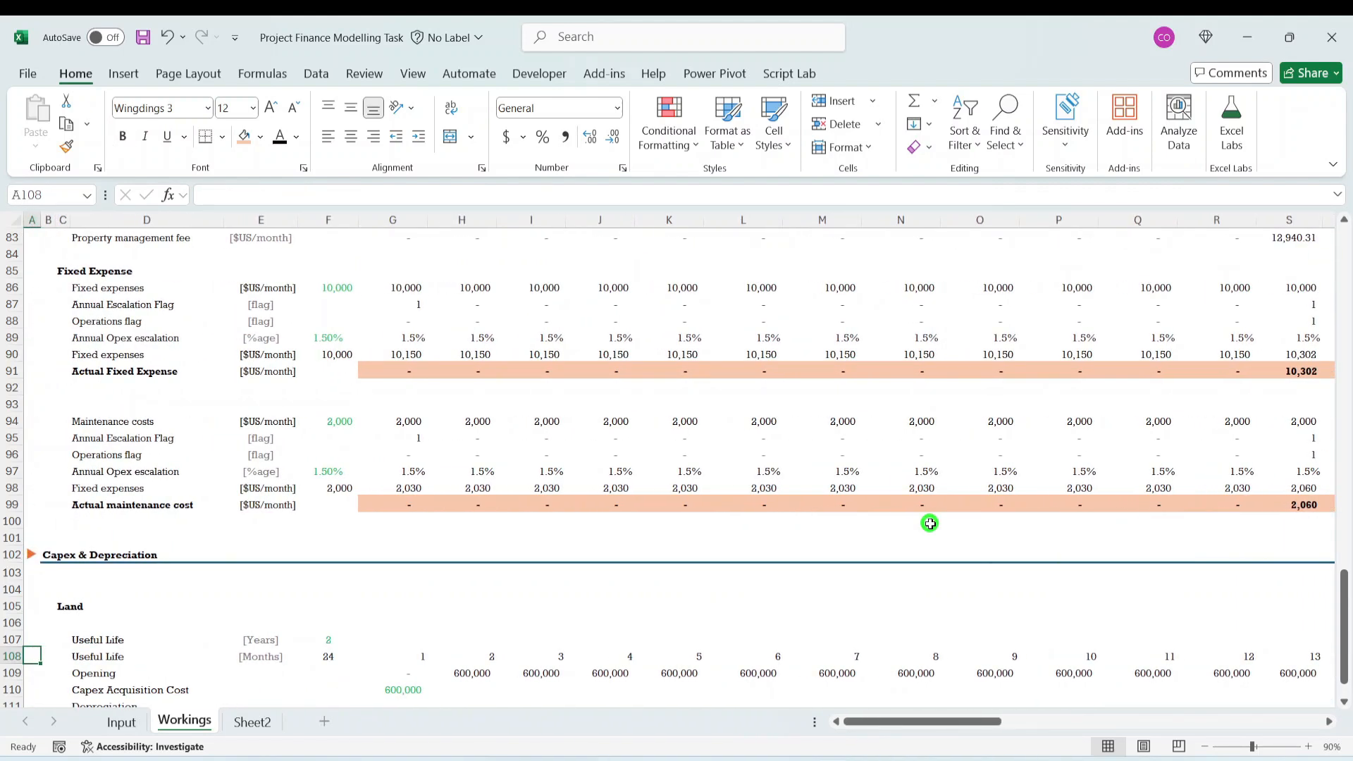
- Enter the sample values 1, 2, 3 and 4 in G116 to J116, below the Land block
{"action": "scroll", "coordinate": [691, 592], "scroll_direction": "down", "scroll_amount": 3}
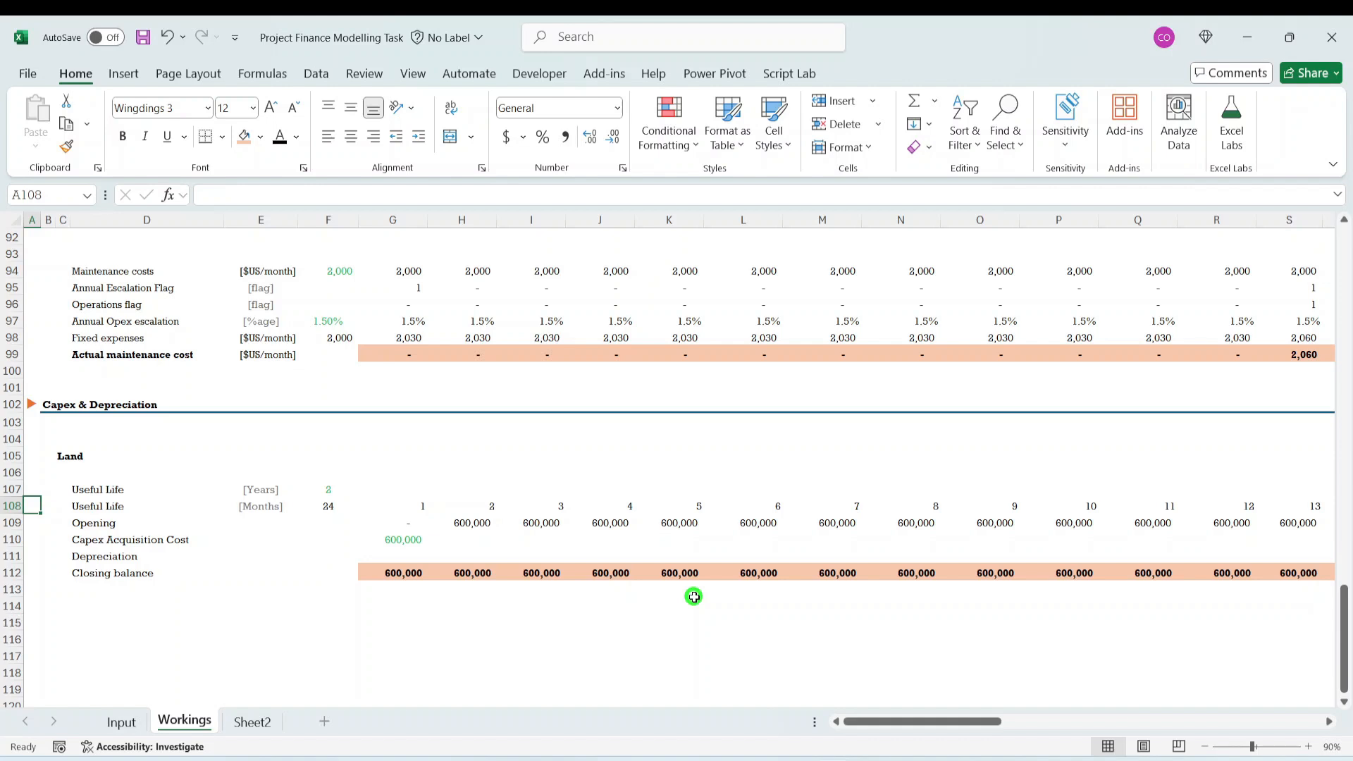
{"action": "left_click", "coordinate": [449, 556]}
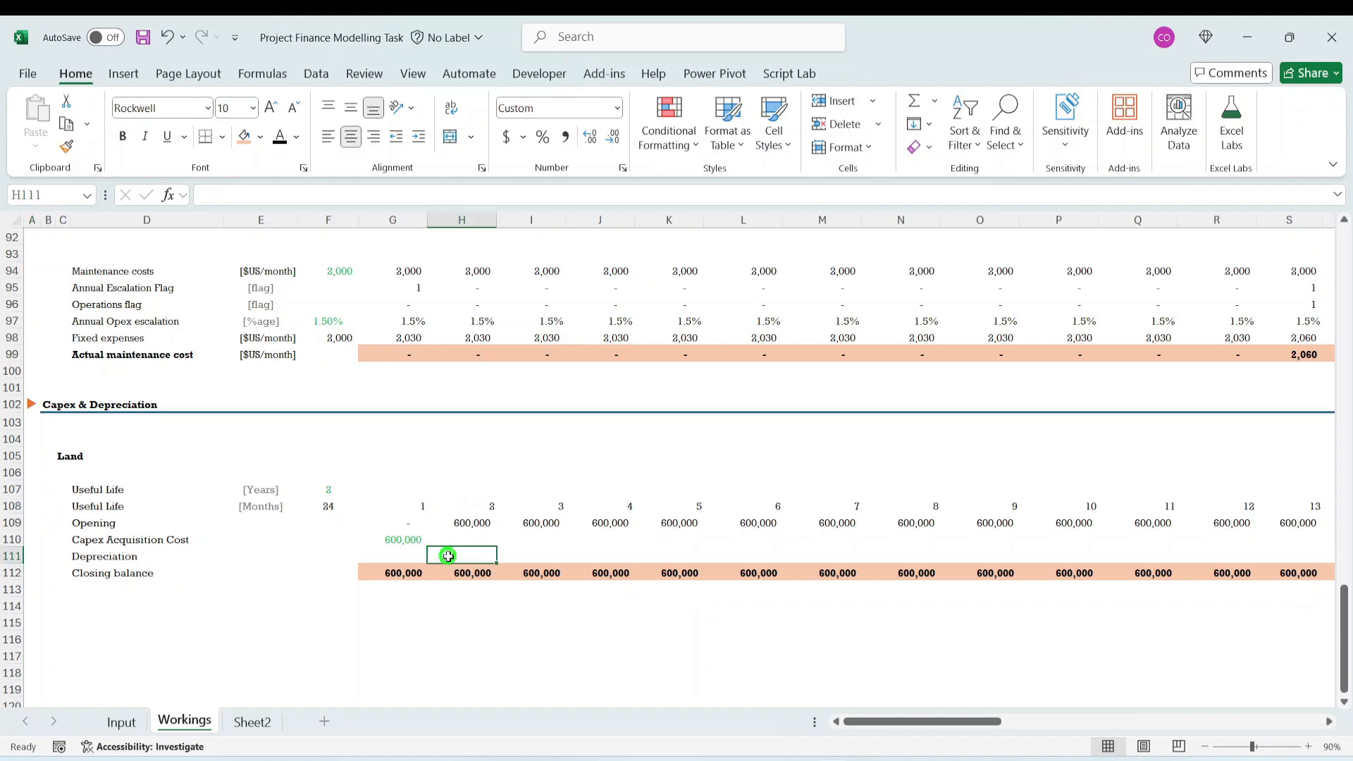
{"action": "key", "text": "Left"}
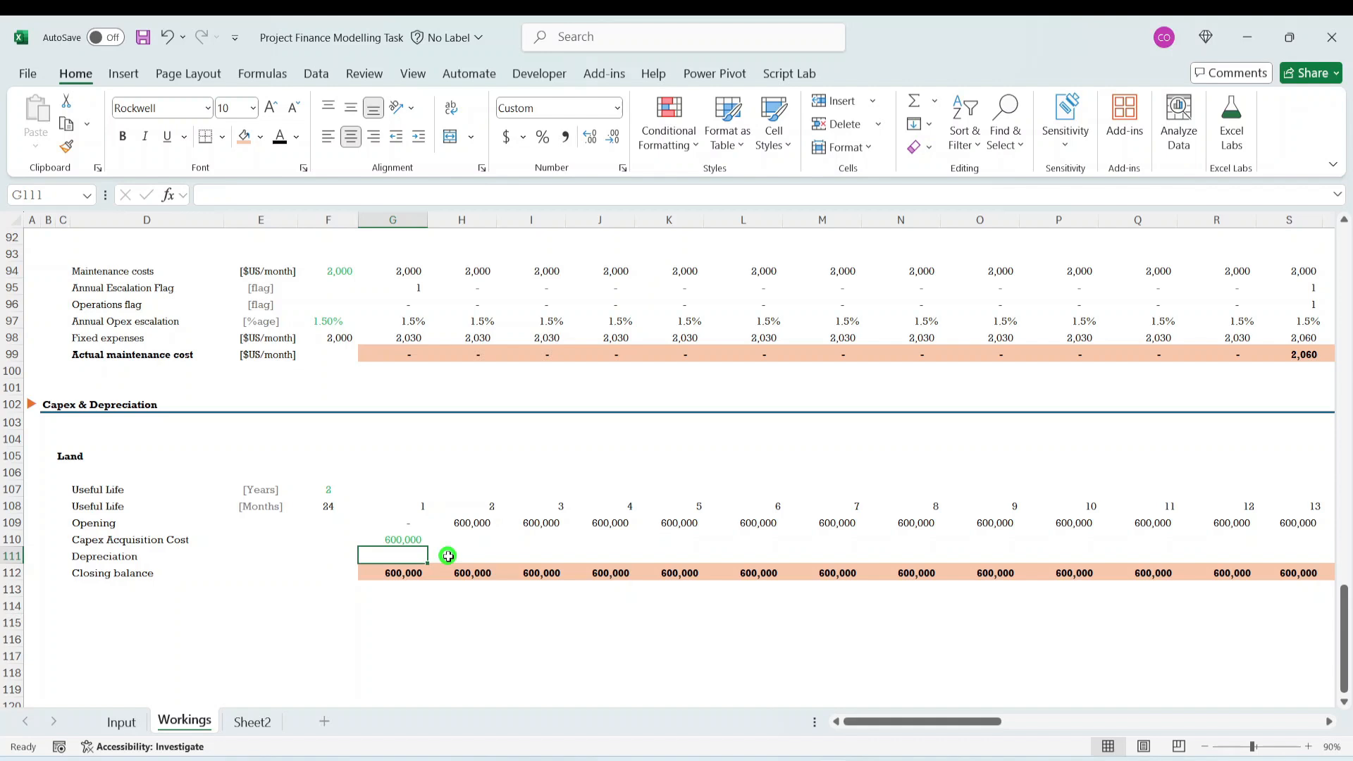
{"action": "key", "text": "Down"}
{"action": "key", "text": "Down"}
{"action": "key", "text": "Down"}
{"action": "key", "text": "Down"}
{"action": "key", "text": "Down"}
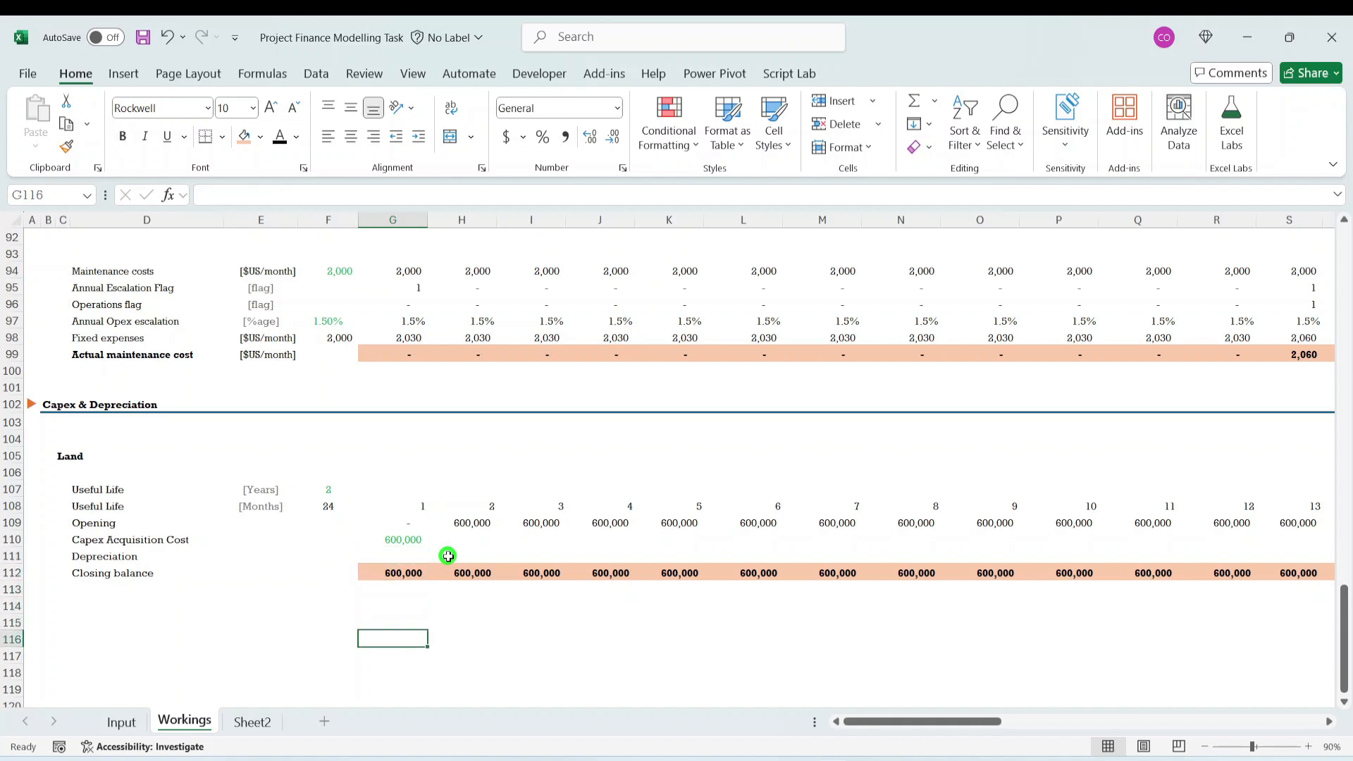
{"action": "type", "text": "1"}
{"action": "key", "text": "Tab"}
{"action": "type", "text": "2"}
{"action": "key", "text": "Tab"}
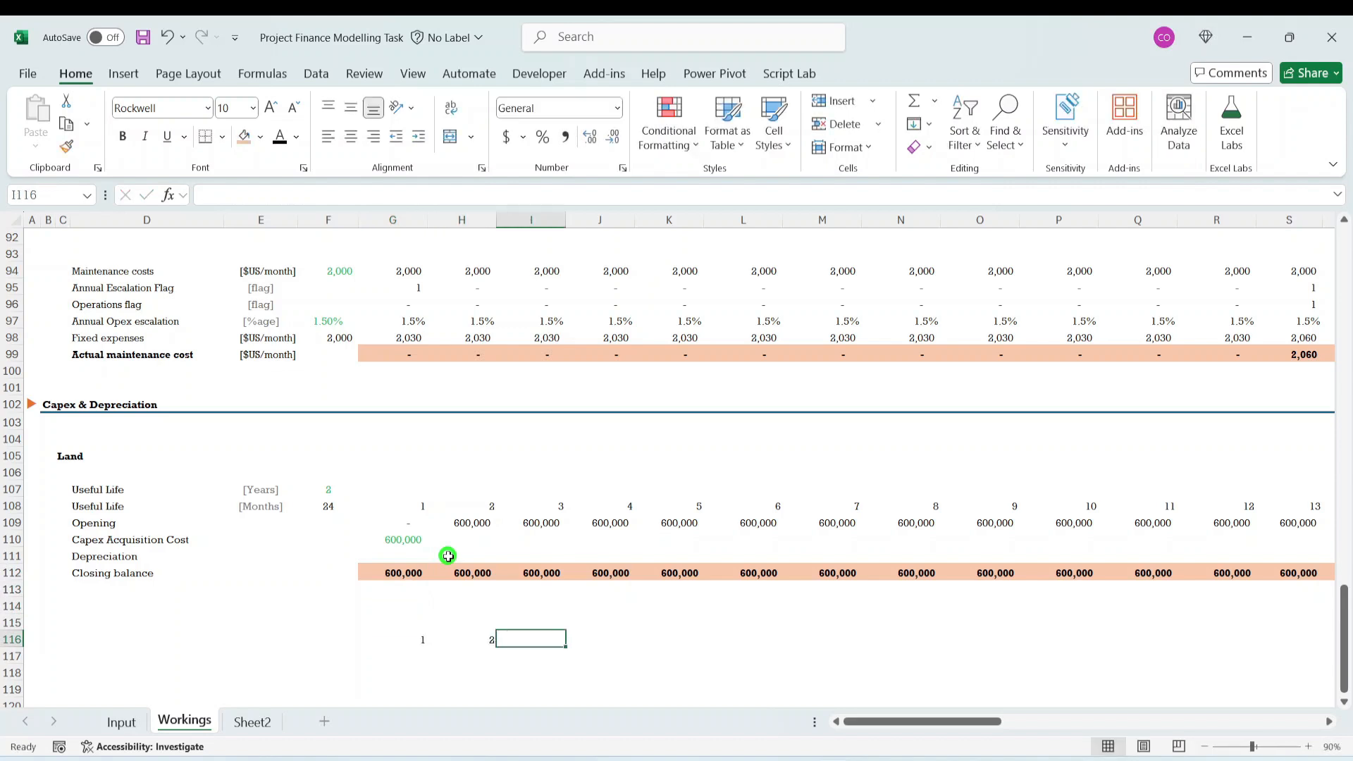
{"action": "type", "text": "3"}
{"action": "key", "text": "Tab"}
{"action": "type", "text": "4"}
{"action": "key", "text": "Tab"}
- Enter =TAKE(G116:J116,,1) in G118 to return the first column of the sample values
{"action": "key", "text": "Down"}
{"action": "key", "text": "Down"}
{"action": "key", "text": "Down"}
{"action": "key", "text": "Left"}
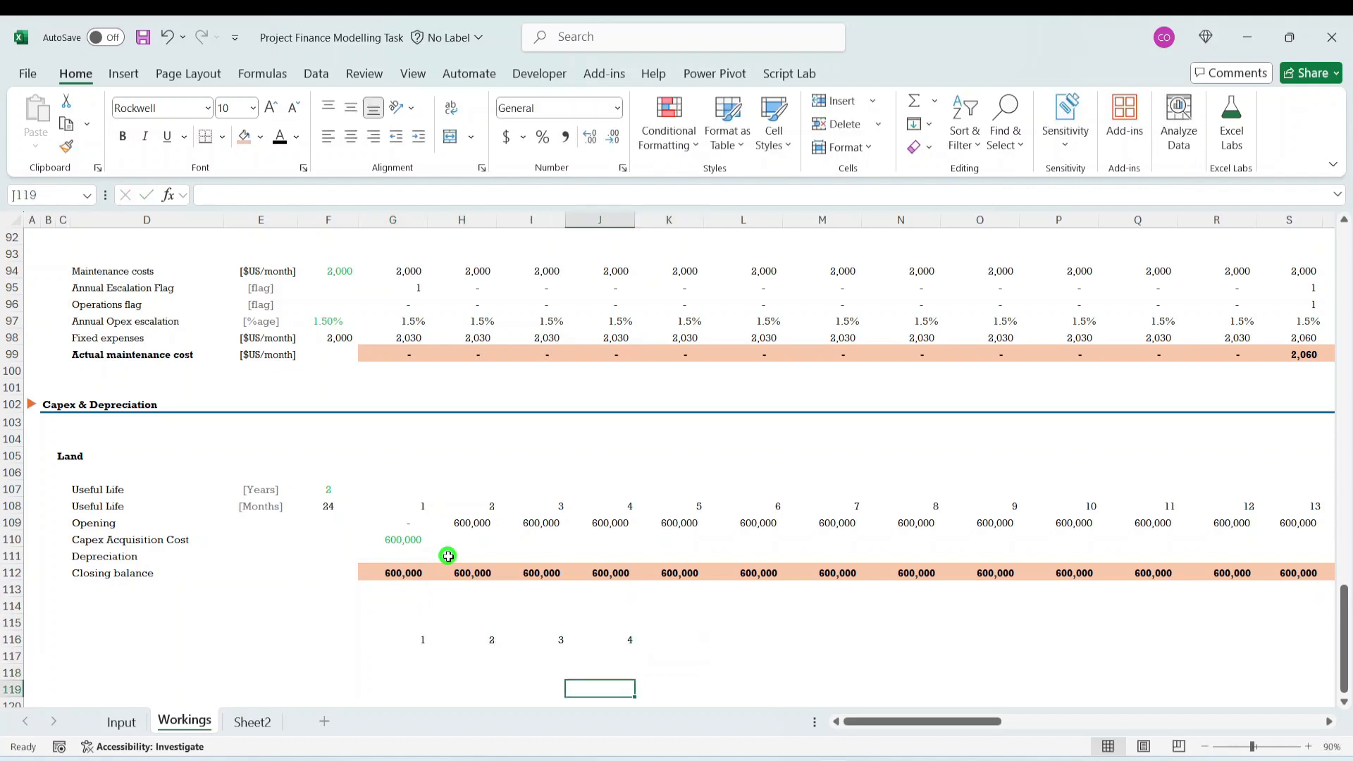
{"action": "key", "text": "Left"}
{"action": "key", "text": "Left"}
{"action": "key", "text": "Left"}
{"action": "key", "text": "Up"}
{"action": "key", "text": "Right"}
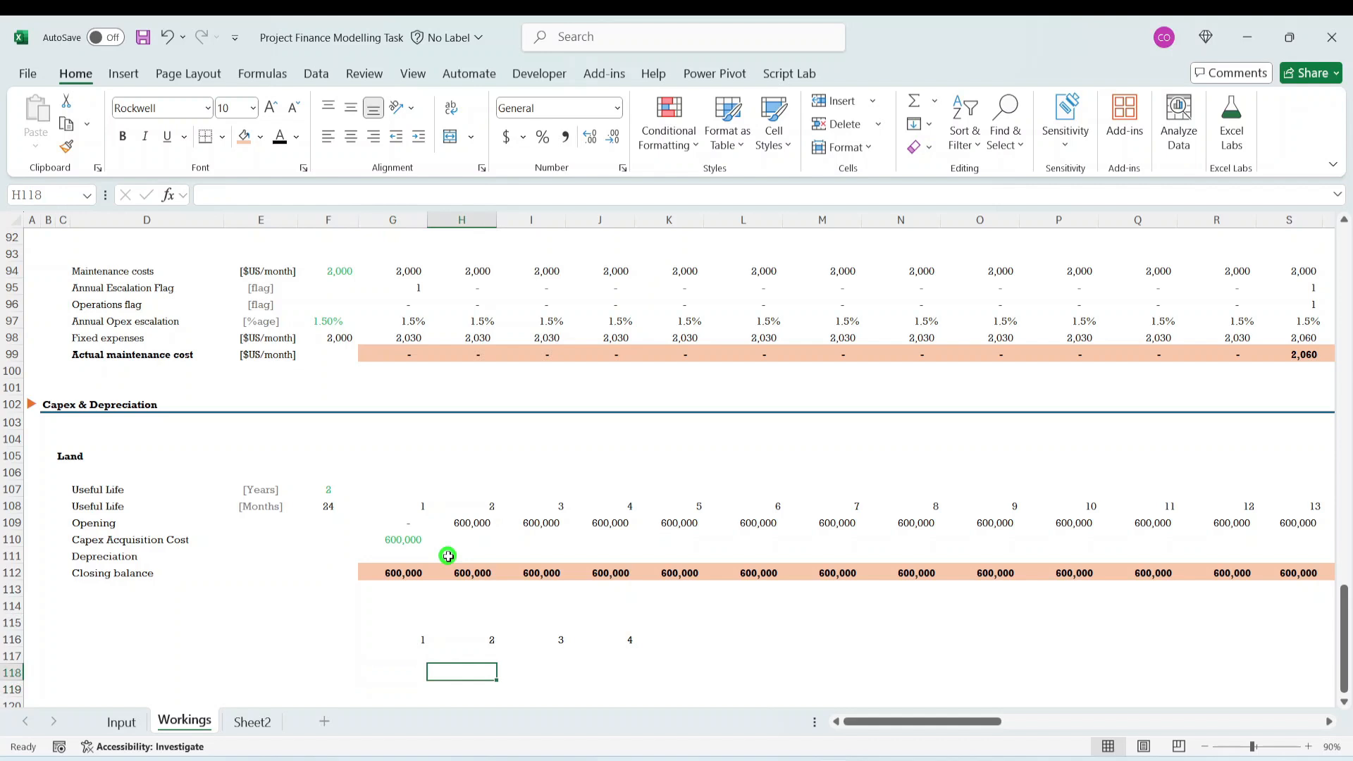
{"action": "key", "text": "Left"}
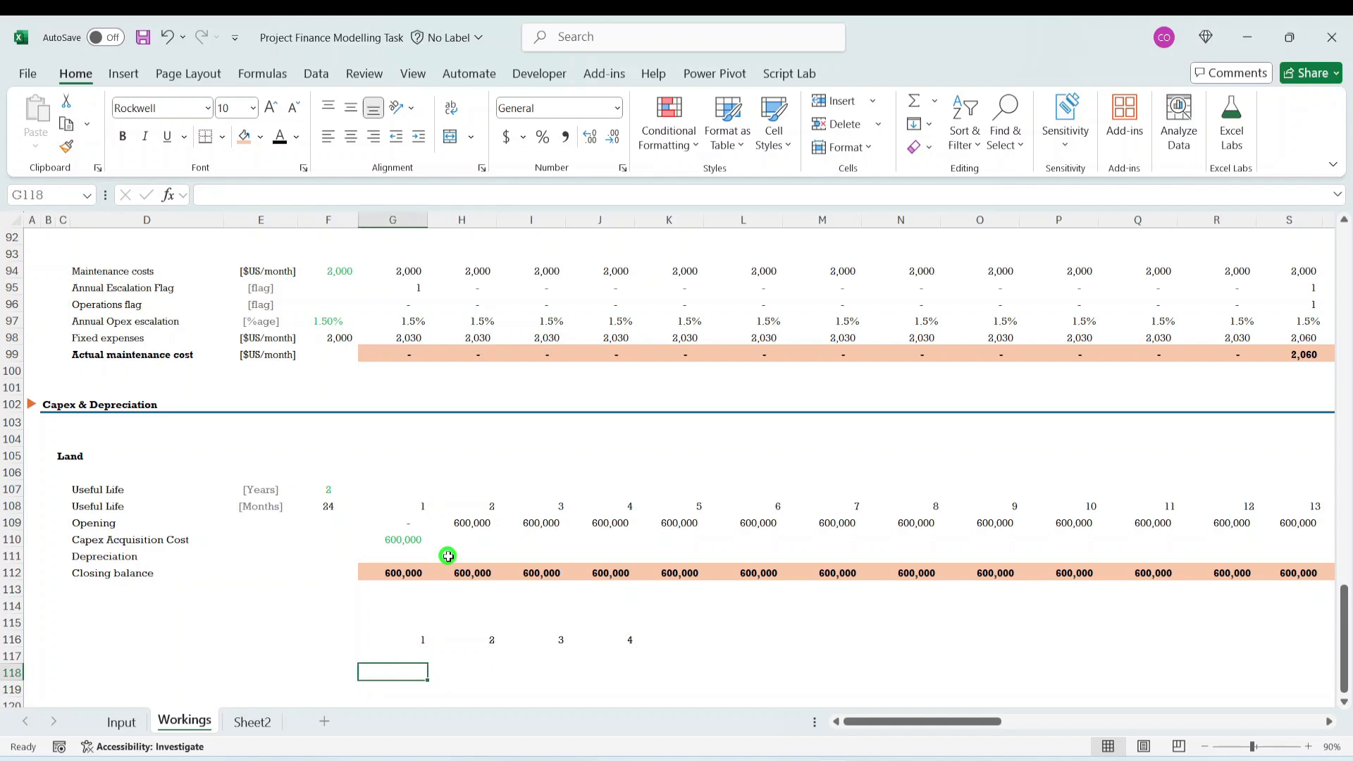
{"action": "type", "text": "=take("}
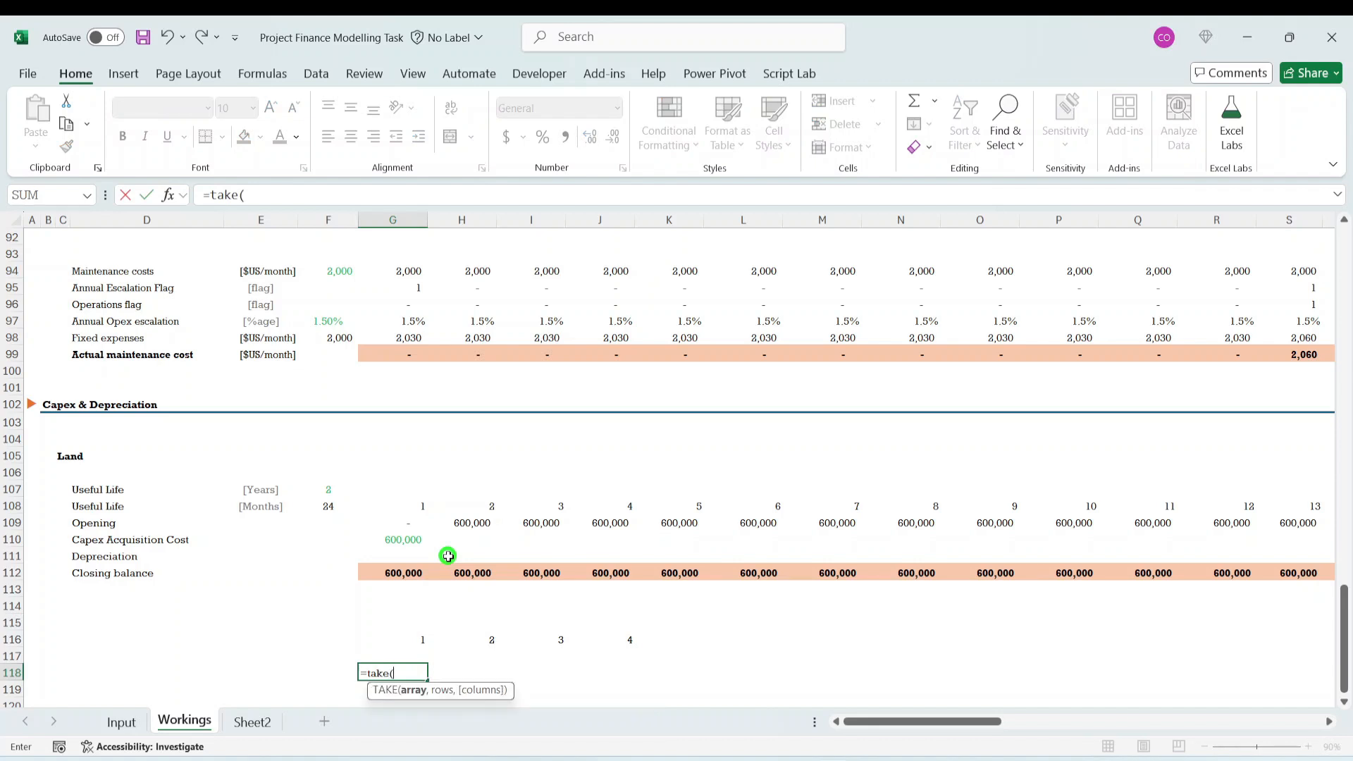
{"action": "key", "text": "Up"}
{"action": "key", "text": "Up"}
{"action": "key", "text": "shift+Right"}
{"action": "key", "text": "shift+Right"}
{"action": "key", "text": "shift+Right"}
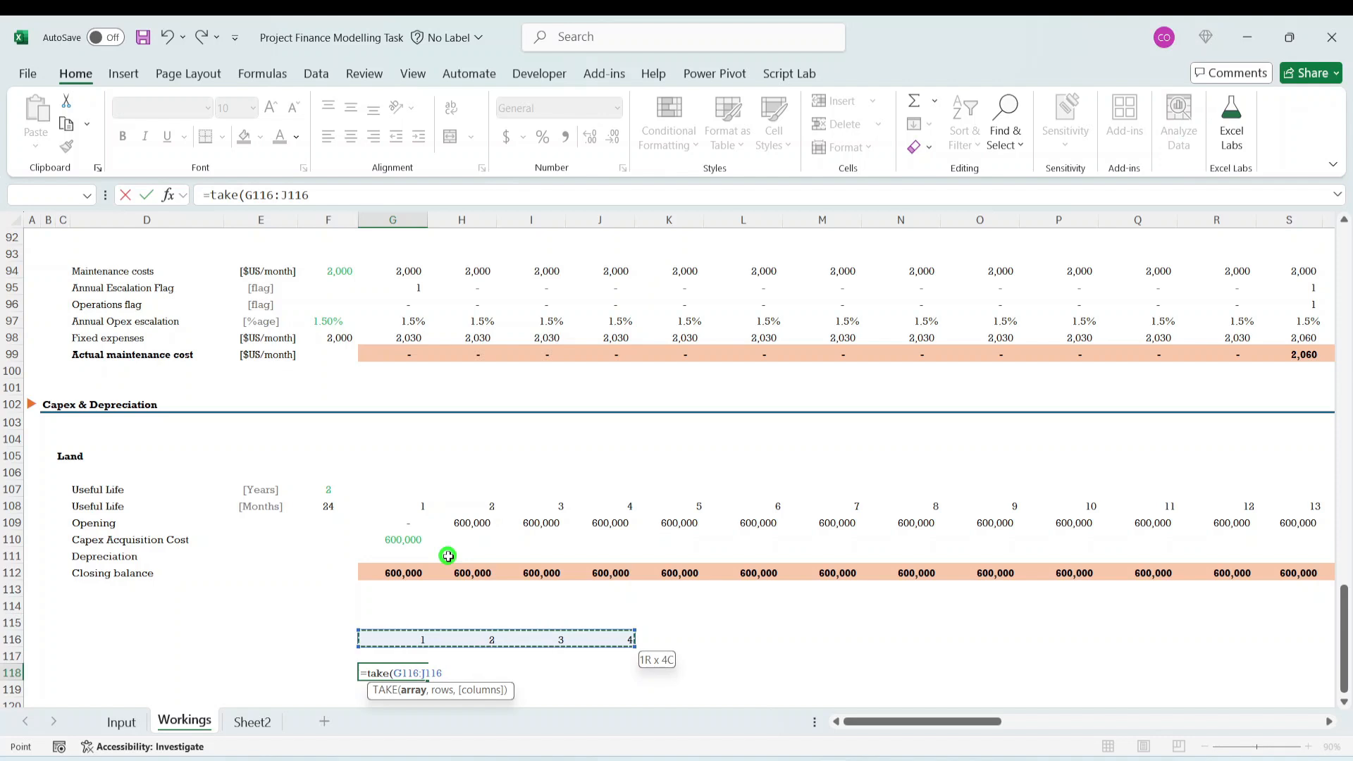
{"action": "type", "text": ","}
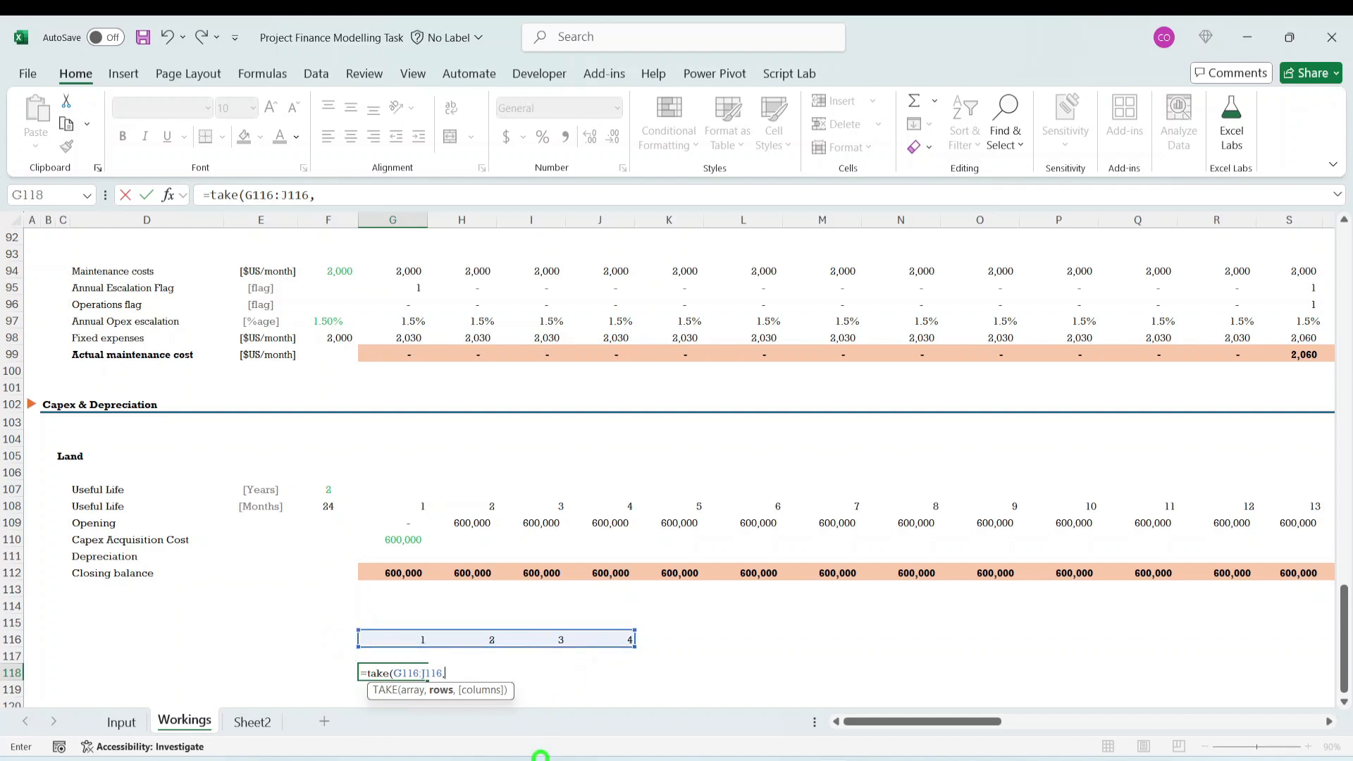
{"action": "type", "text": ","}
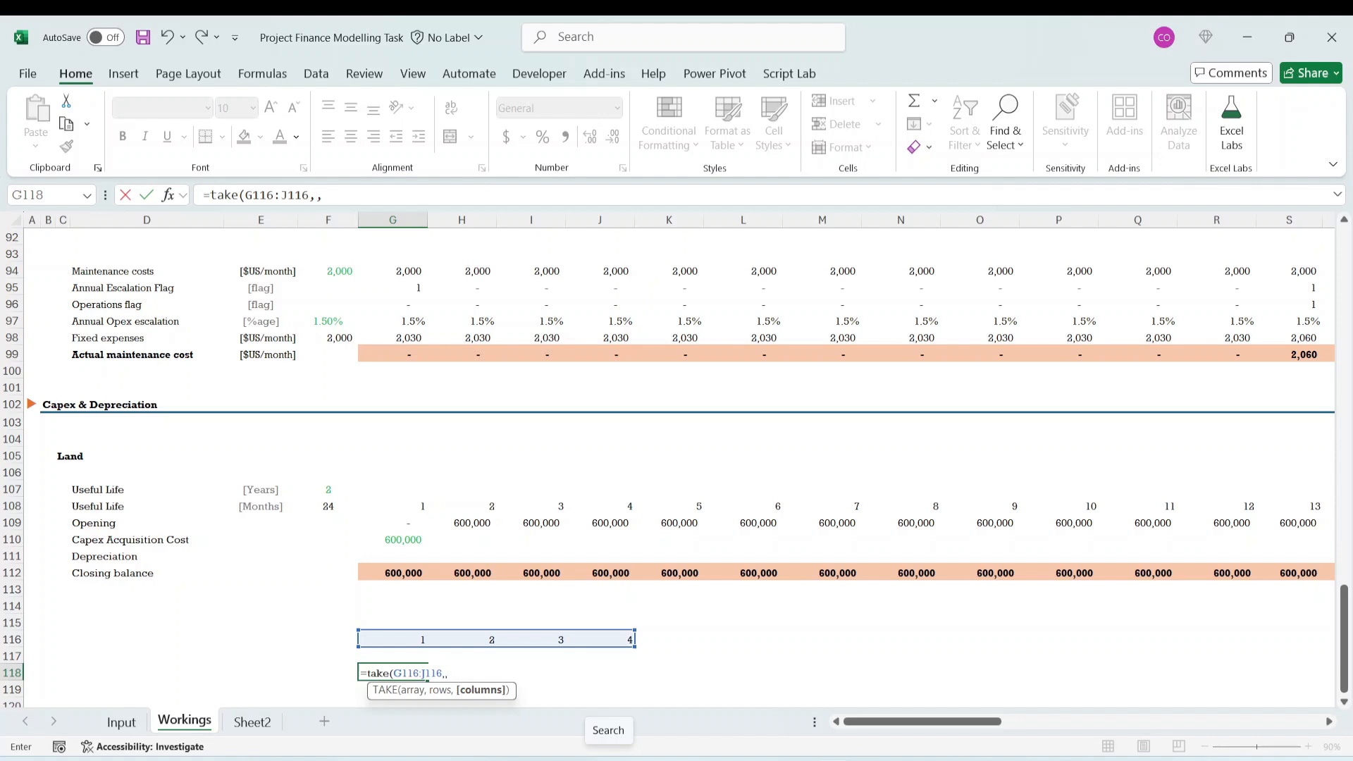
{"action": "type", "text": "1)"}
{"action": "key", "text": "ctrl+Return"}
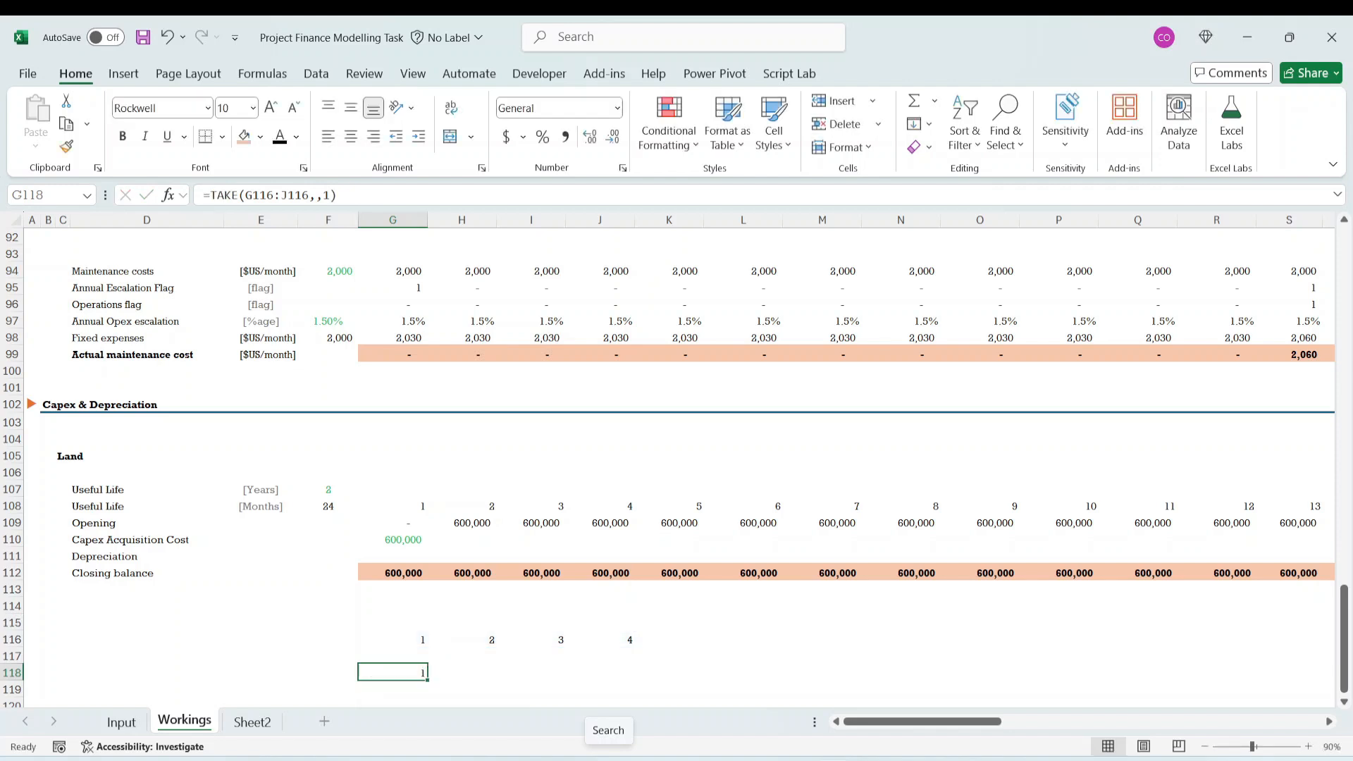
- Set the columns argument of the TAKE formula in G118 to 2
{"action": "left_click", "coordinate": [439, 198]}
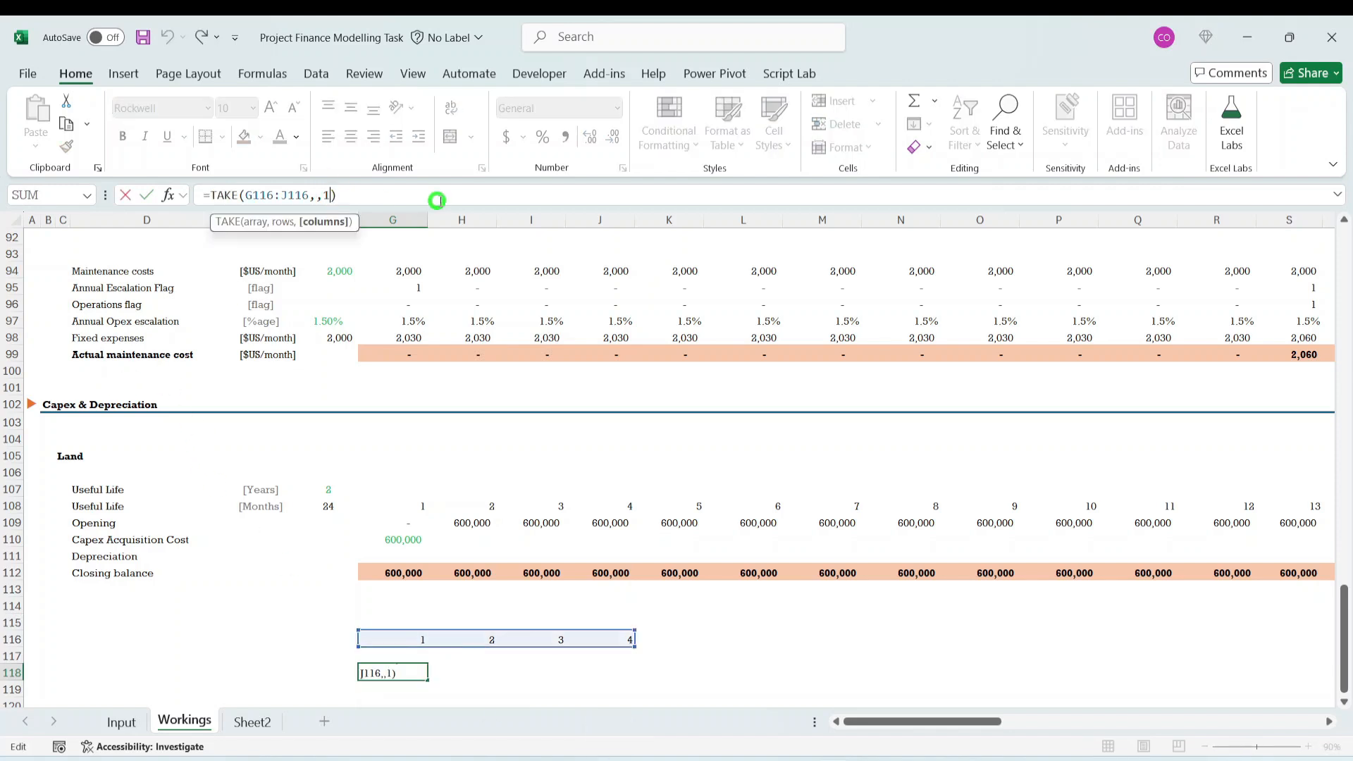
{"action": "key", "text": "BackSpace"}
{"action": "key", "text": "BackSpace"}
{"action": "type", "text": "2)"}
{"action": "key", "text": "ctrl+Return"}
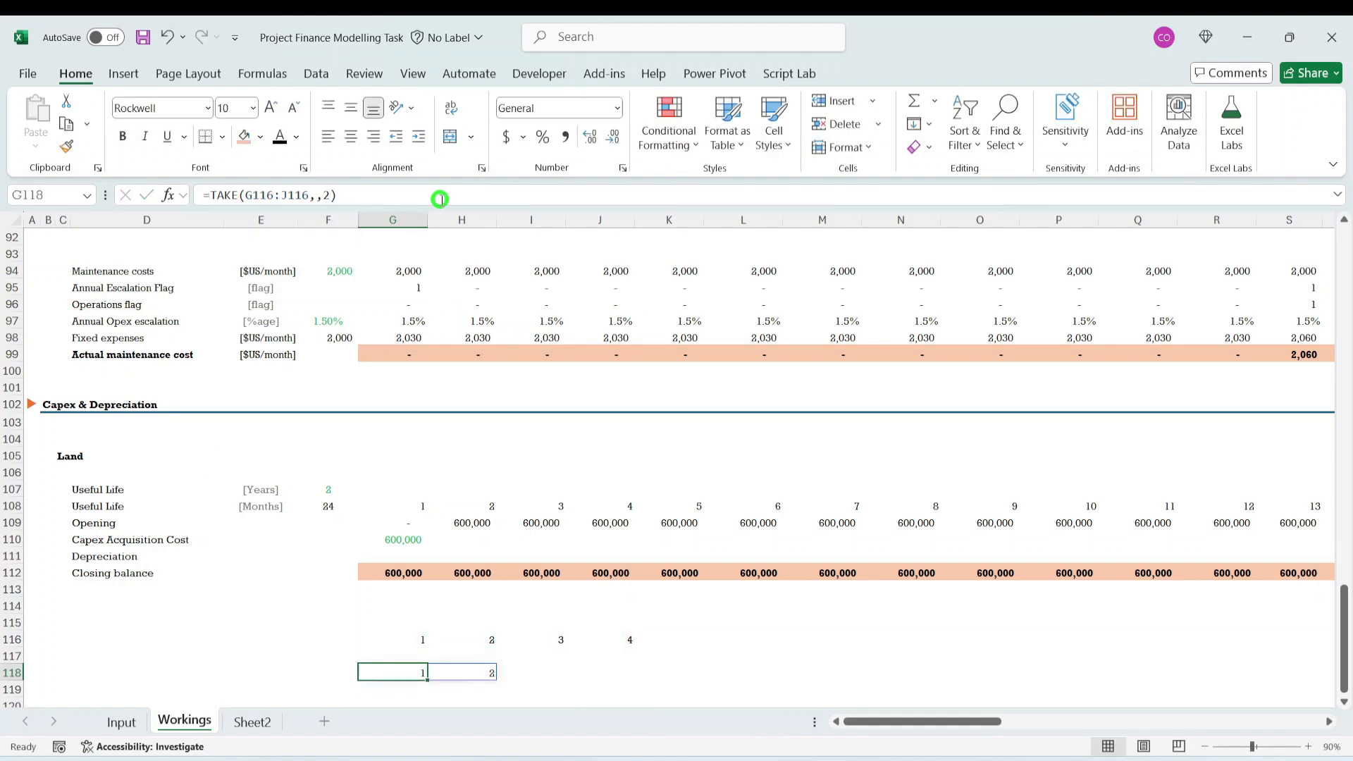
- Set the columns argument of the TAKE formula in G118 to 3
{"action": "left_click", "coordinate": [330, 194]}
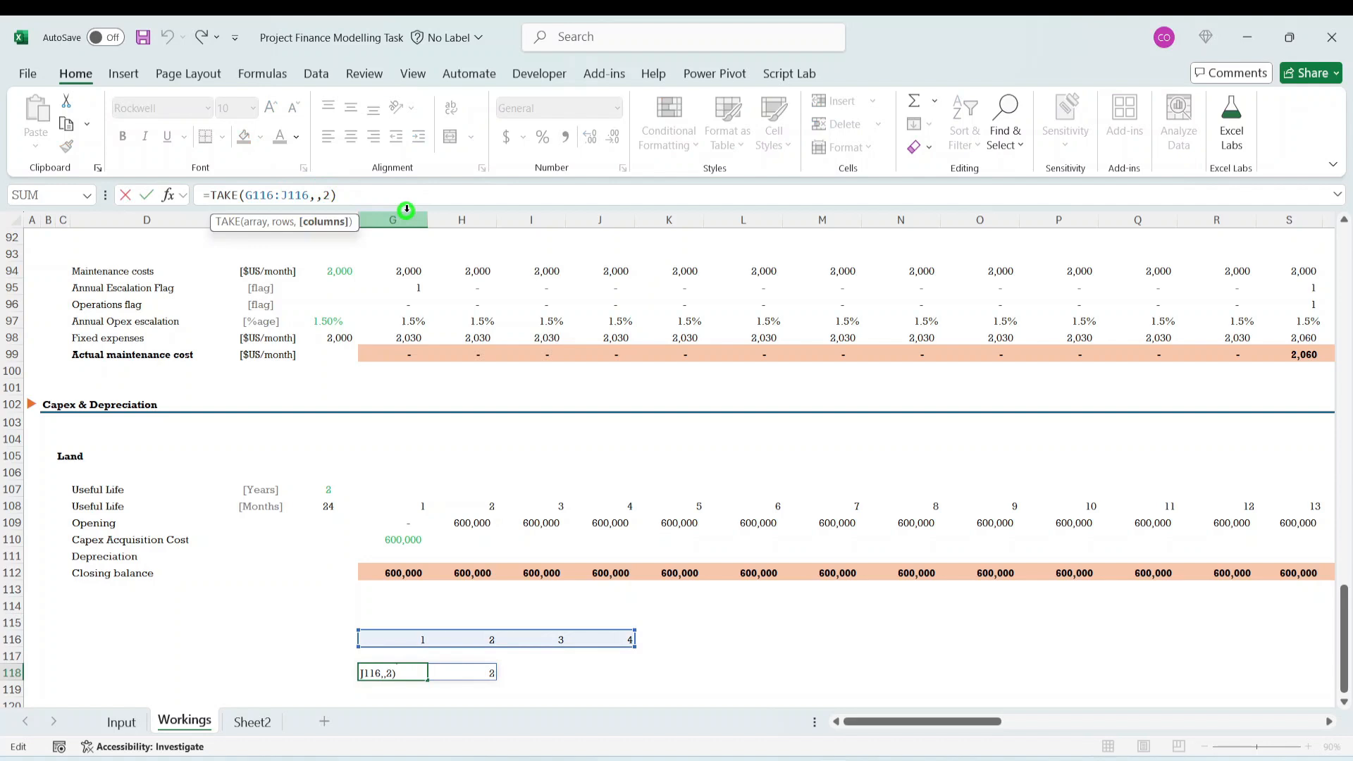
{"action": "key", "text": "BackSpace"}
{"action": "type", "text": "3"}
{"action": "key", "text": "ctrl+Return"}
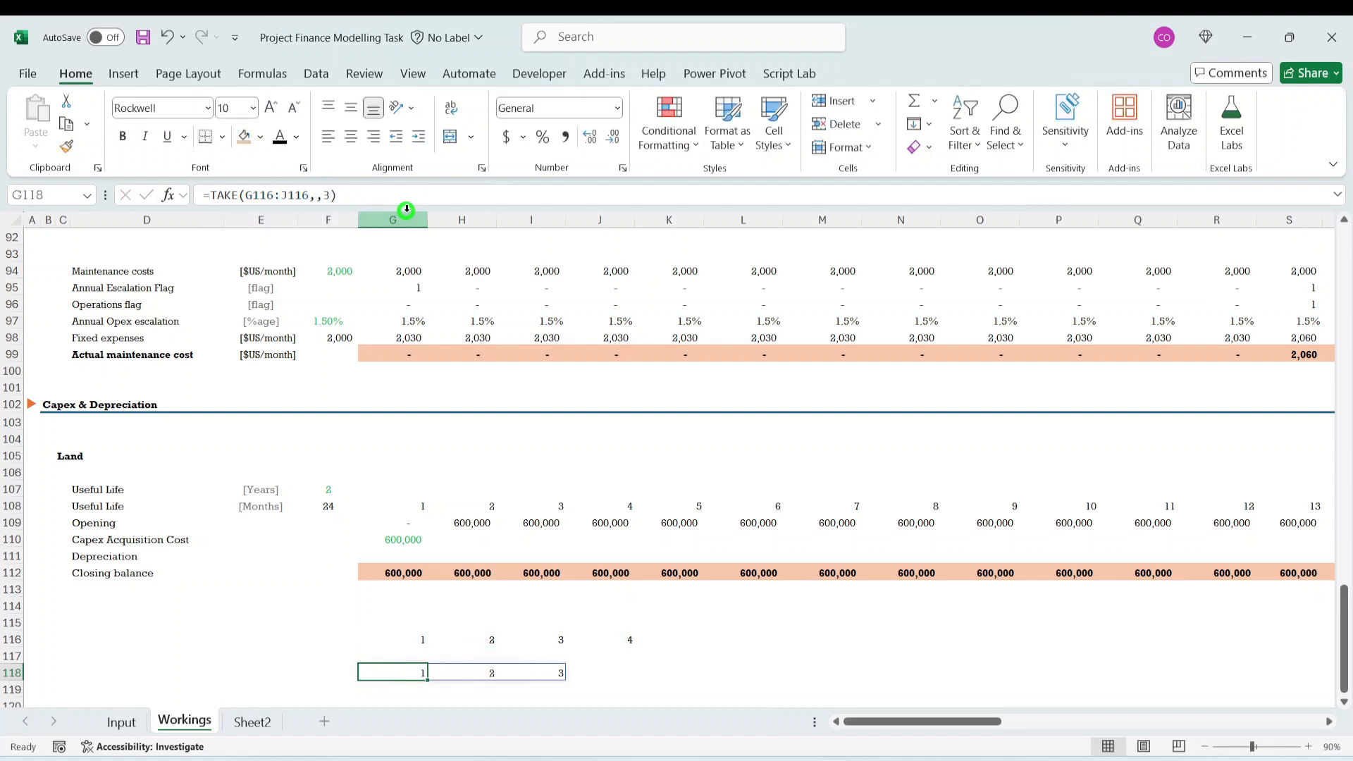
- Set the columns argument in G118 to -1 so that TAKE returns the last sample column
{"action": "left_click", "coordinate": [649, 635]}
{"action": "left_click", "coordinate": [418, 669]}
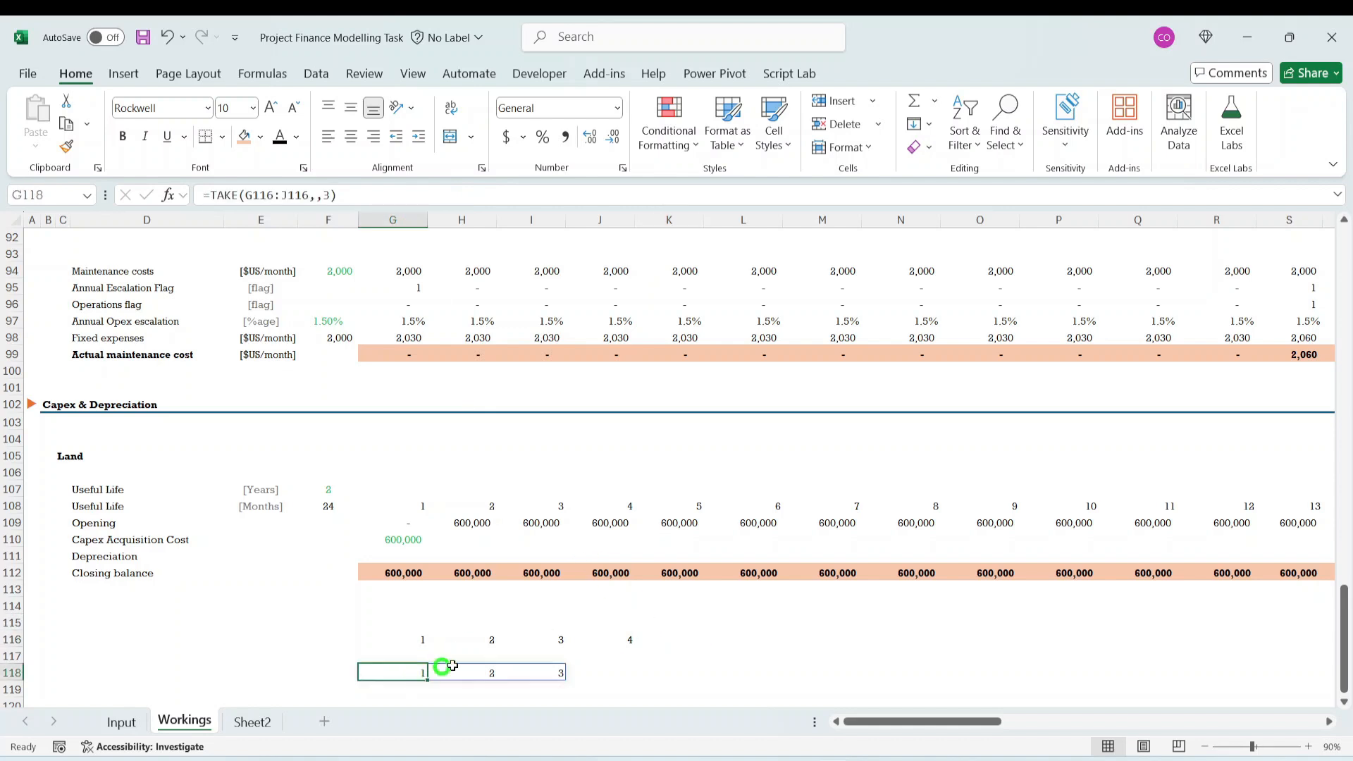
{"action": "left_click", "coordinate": [335, 194]}
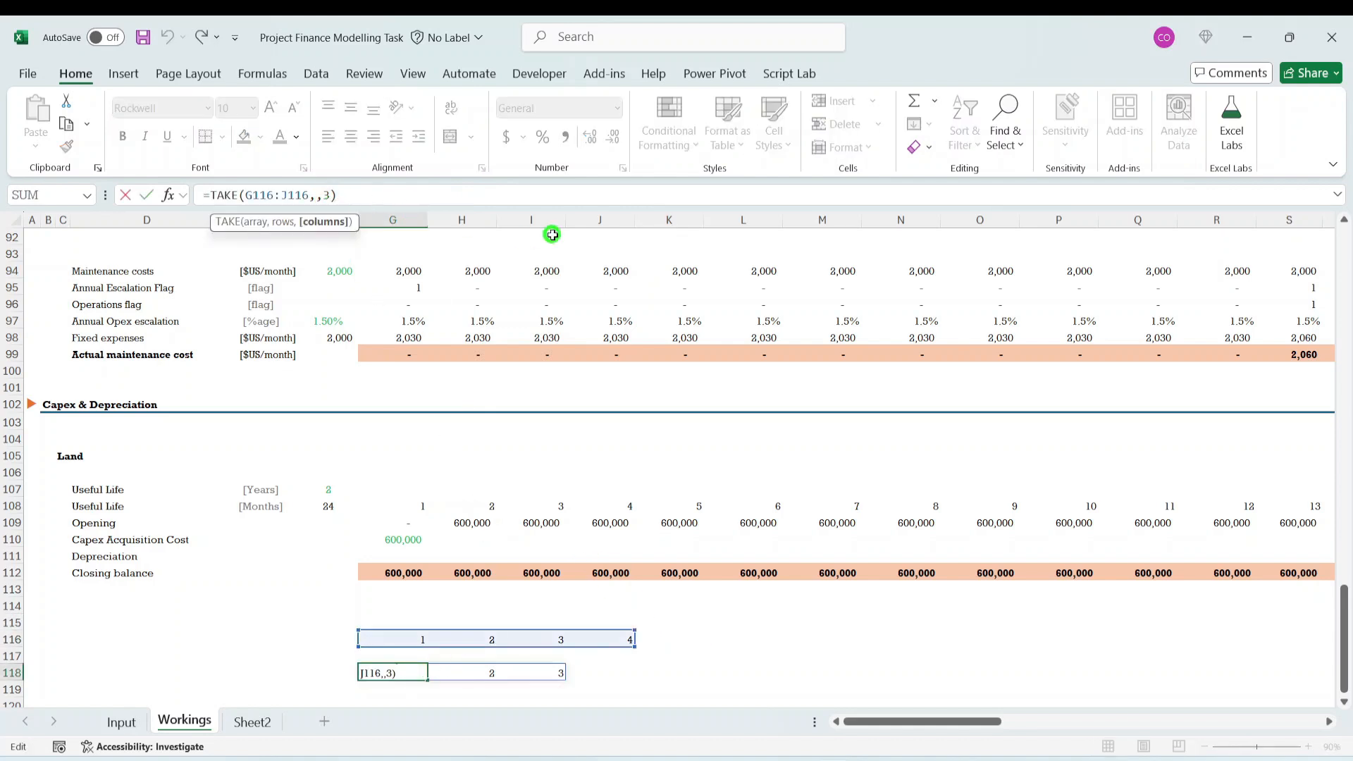
{"action": "key", "text": "BackSpace"}
{"action": "type", "text": "-1"}
{"action": "key", "text": "ctrl+Return"}
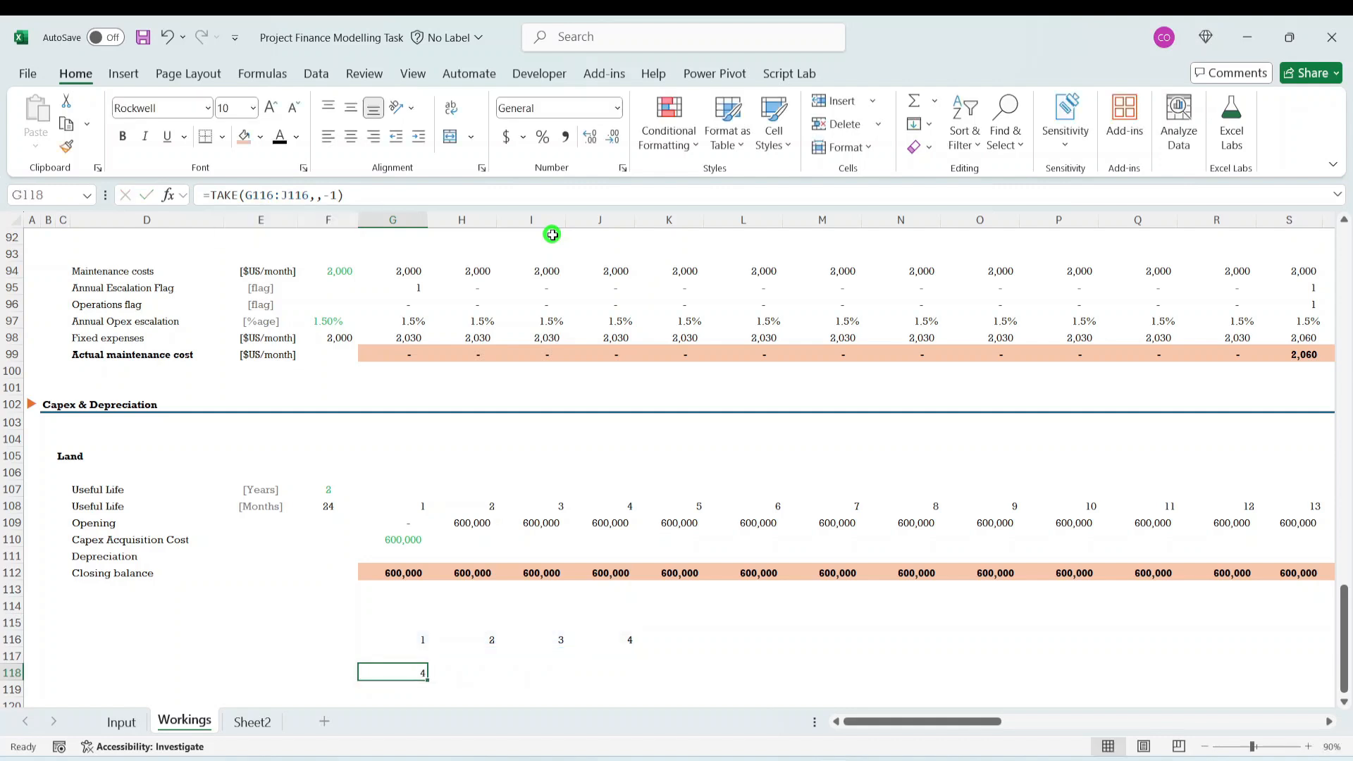
- Set the columns argument in G118 to -2 so that TAKE returns the last two sample columns
{"action": "left_click_drag", "start_coordinate": [412, 640], "coordinate": [581, 642]}
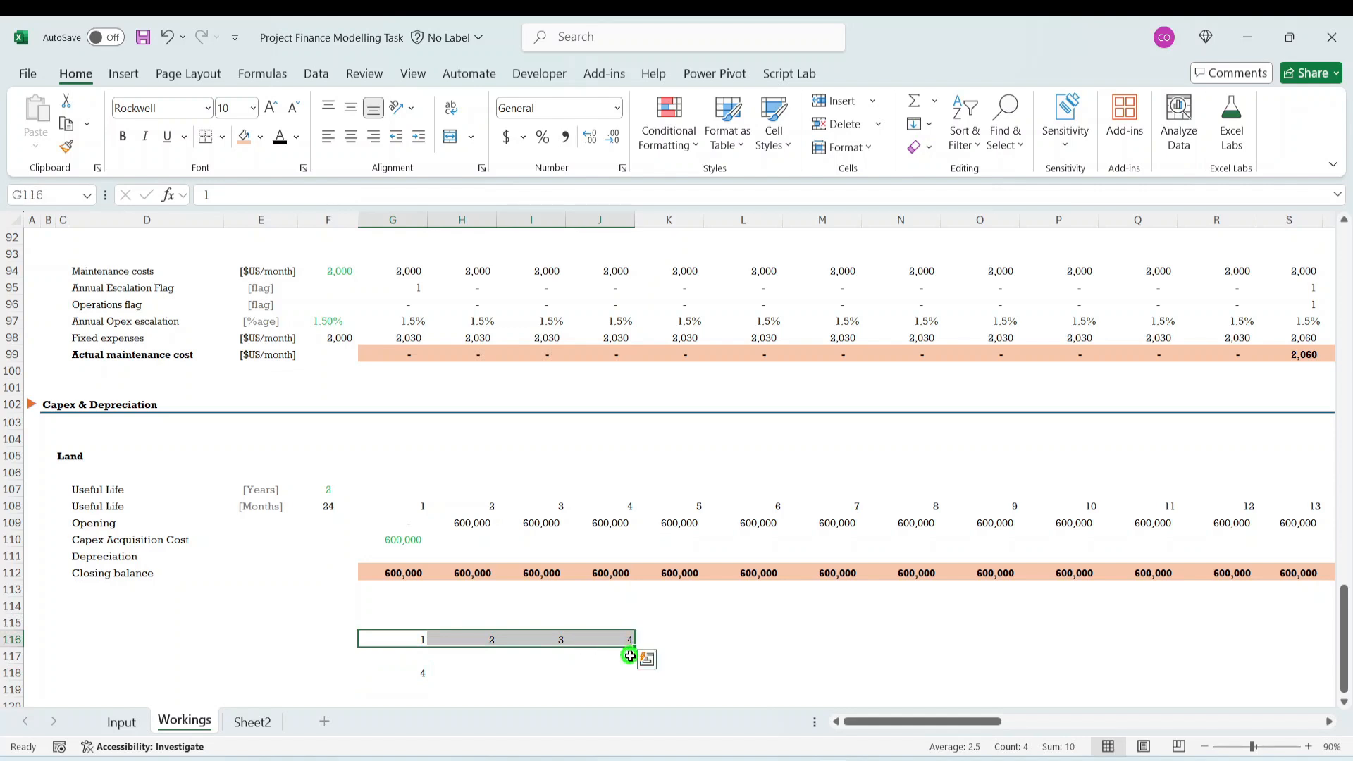
{"action": "left_click", "coordinate": [418, 674]}
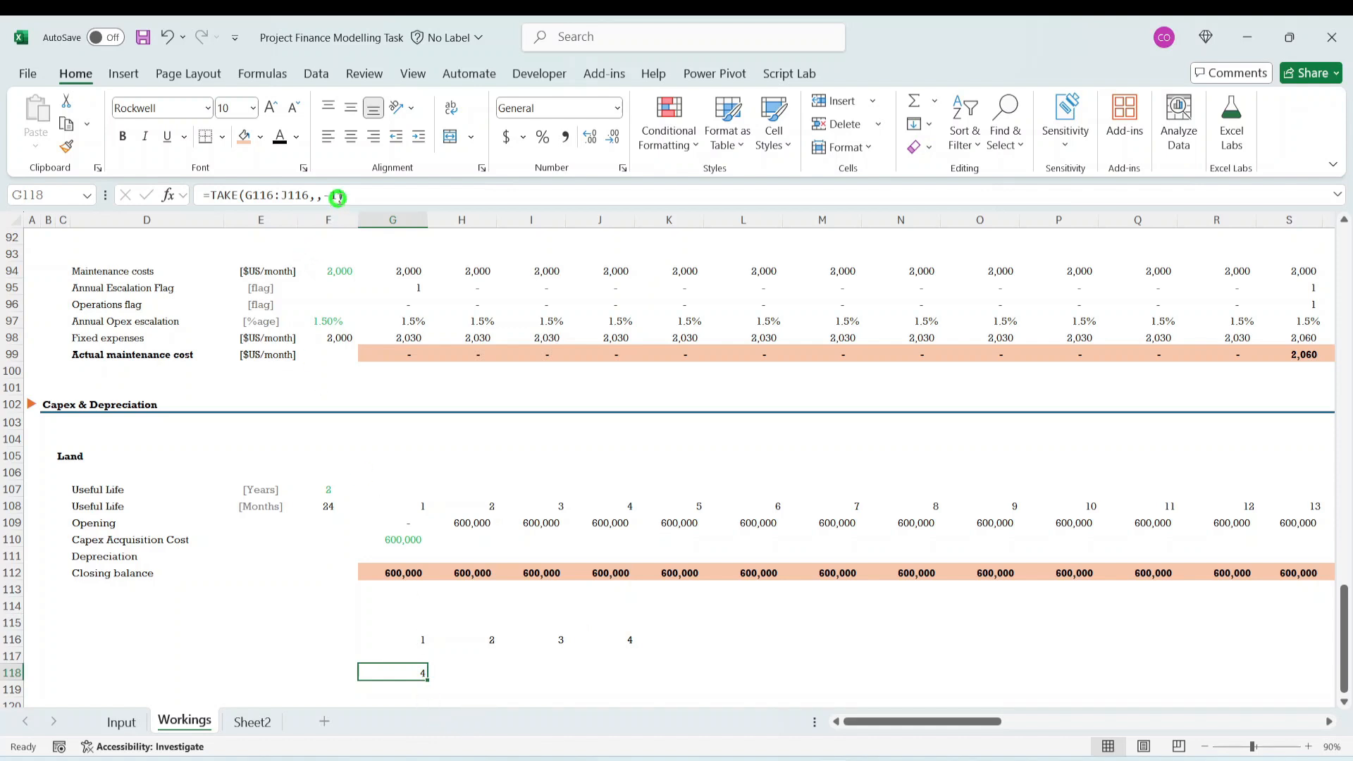
{"action": "left_click", "coordinate": [338, 196]}
{"action": "key", "text": "BackSpace"}
{"action": "type", "text": "2"}
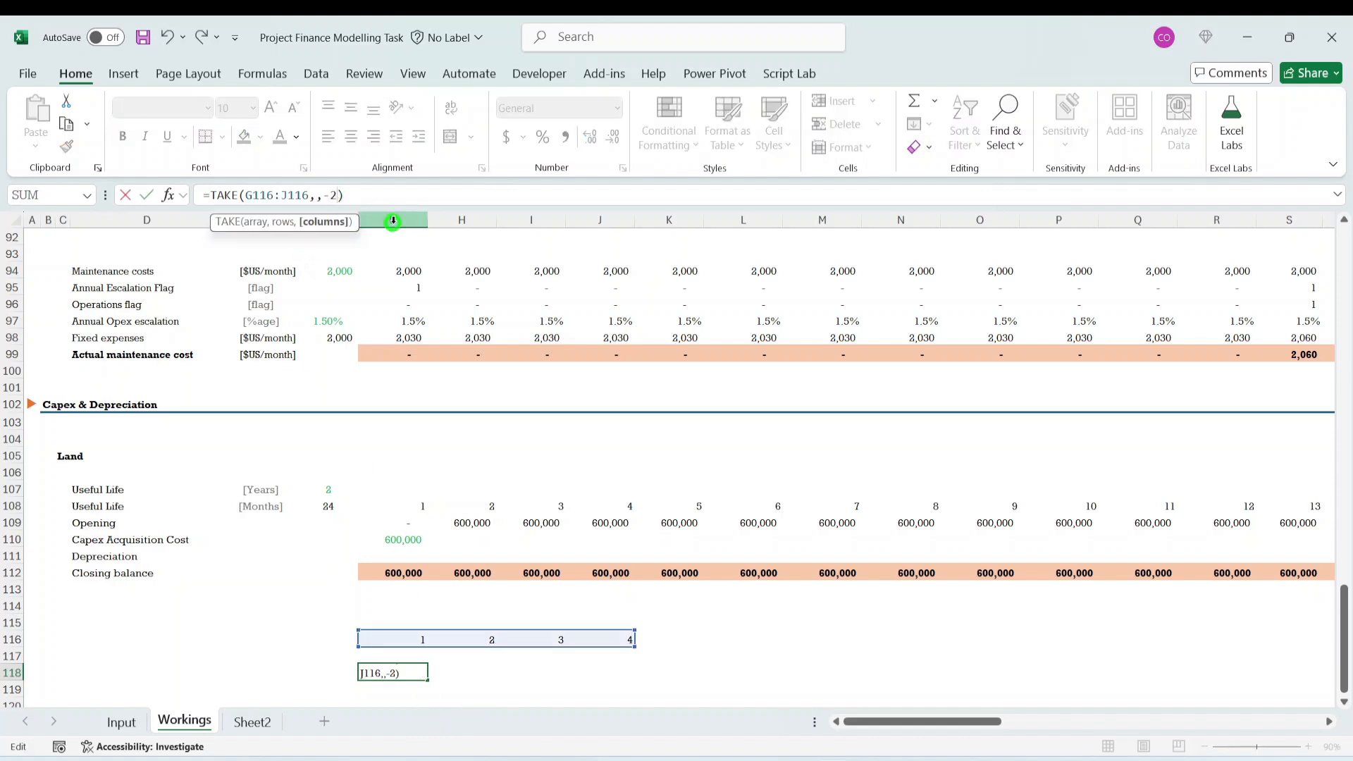
{"action": "key", "text": "ctrl+Return"}
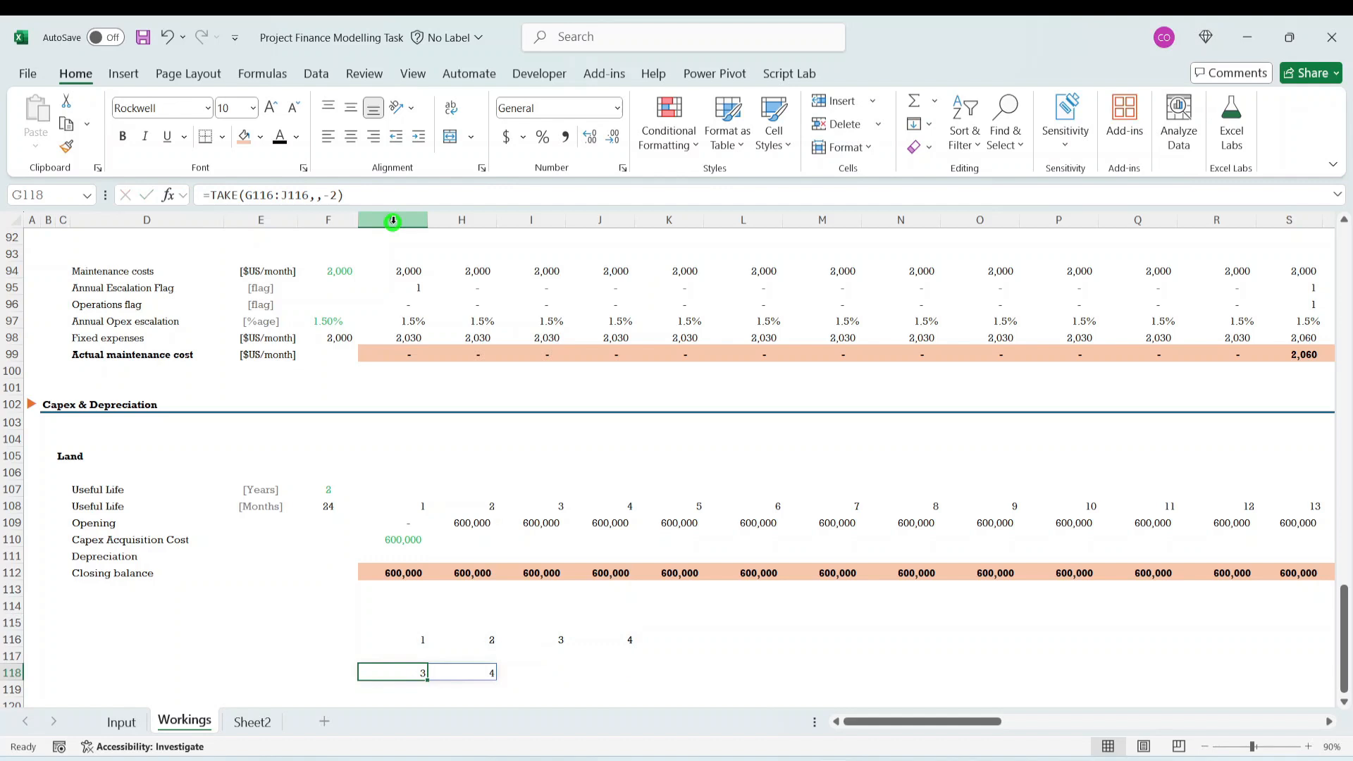
- Clear the sample values and the TAKE test formula from G115:K119
{"action": "key", "text": "Down"}
{"action": "key", "text": "Down"}
{"action": "key", "text": "Up"}
{"action": "key", "text": "Right"}
{"action": "key", "text": "Right"}
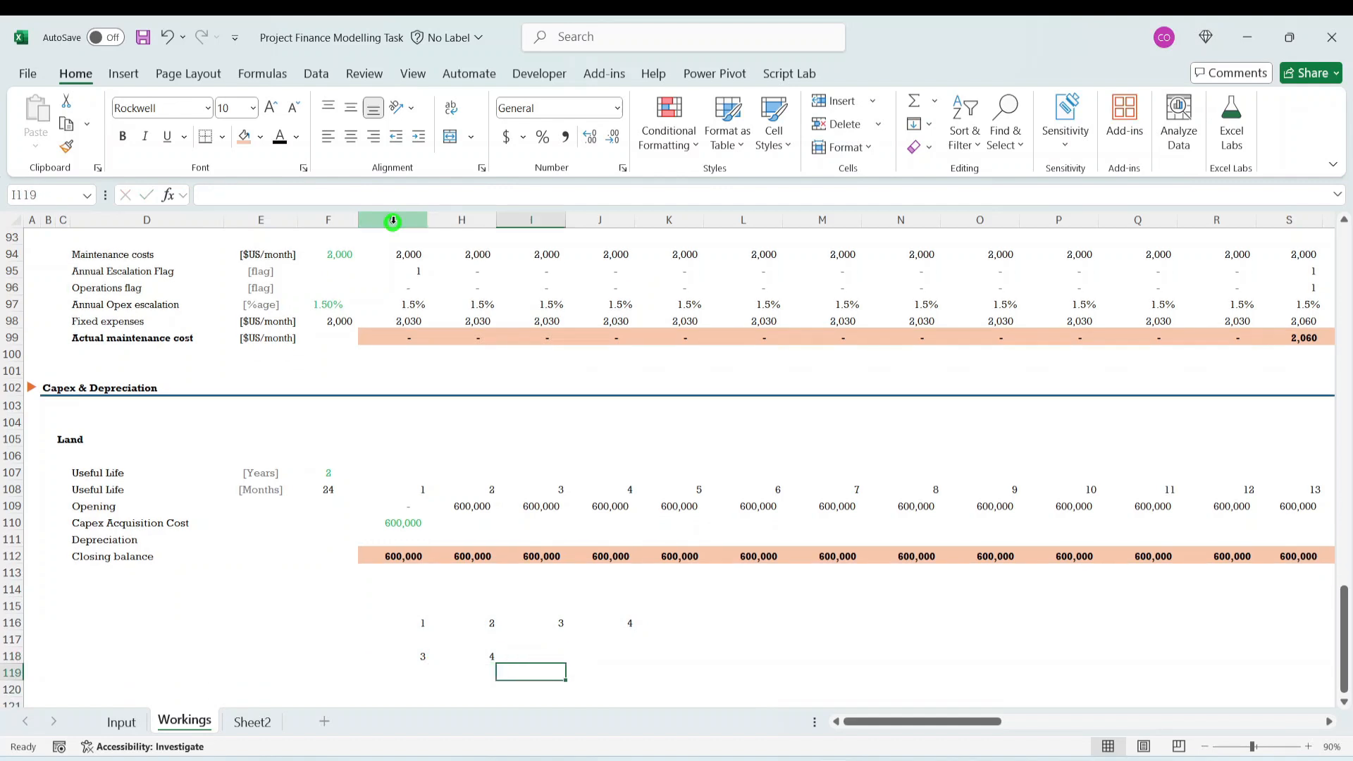
{"action": "key", "text": "Up"}
{"action": "key", "text": "Left"}
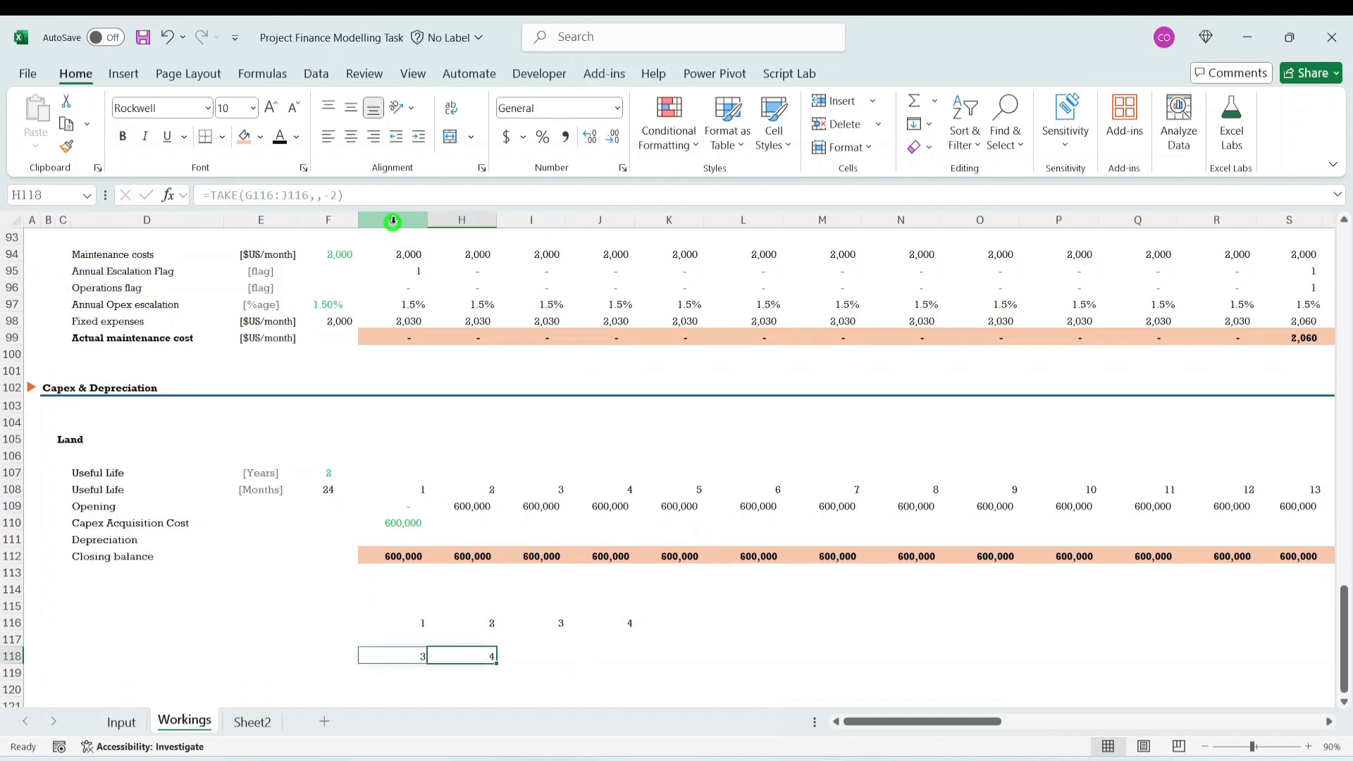
{"action": "key", "text": "Left"}
{"action": "key", "text": "Left"}
{"action": "key", "text": "Right"}
{"action": "key", "text": "Up"}
{"action": "key", "text": "Up"}
{"action": "key", "text": "shift+Right"}
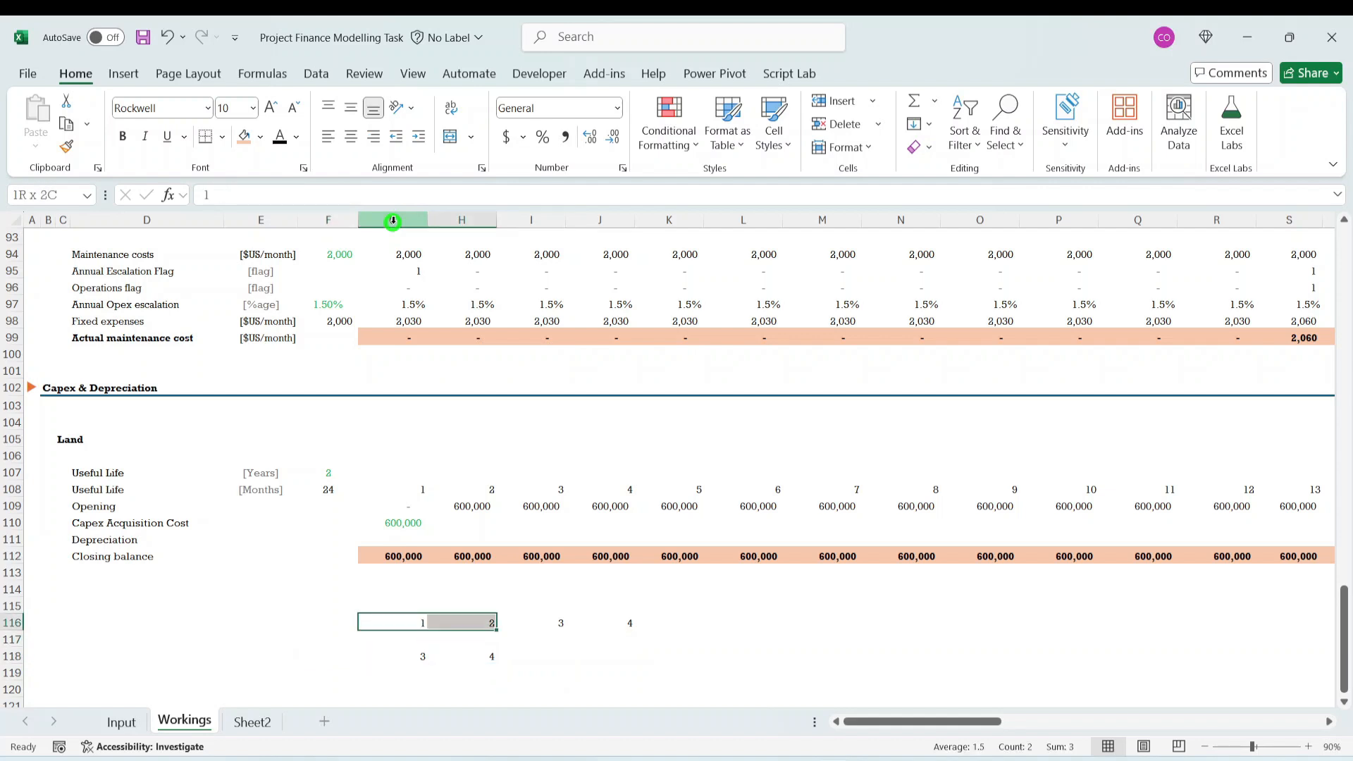
{"action": "key", "text": "Up"}
{"action": "key", "text": "shift+Right"}
{"action": "key", "text": "shift+Right"}
{"action": "key", "text": "shift+Right"}
{"action": "key", "text": "shift+Right"}
{"action": "key", "text": "shift+Down"}
{"action": "key", "text": "shift+Down"}
{"action": "key", "text": "shift+Down"}
{"action": "key", "text": "shift+Down"}
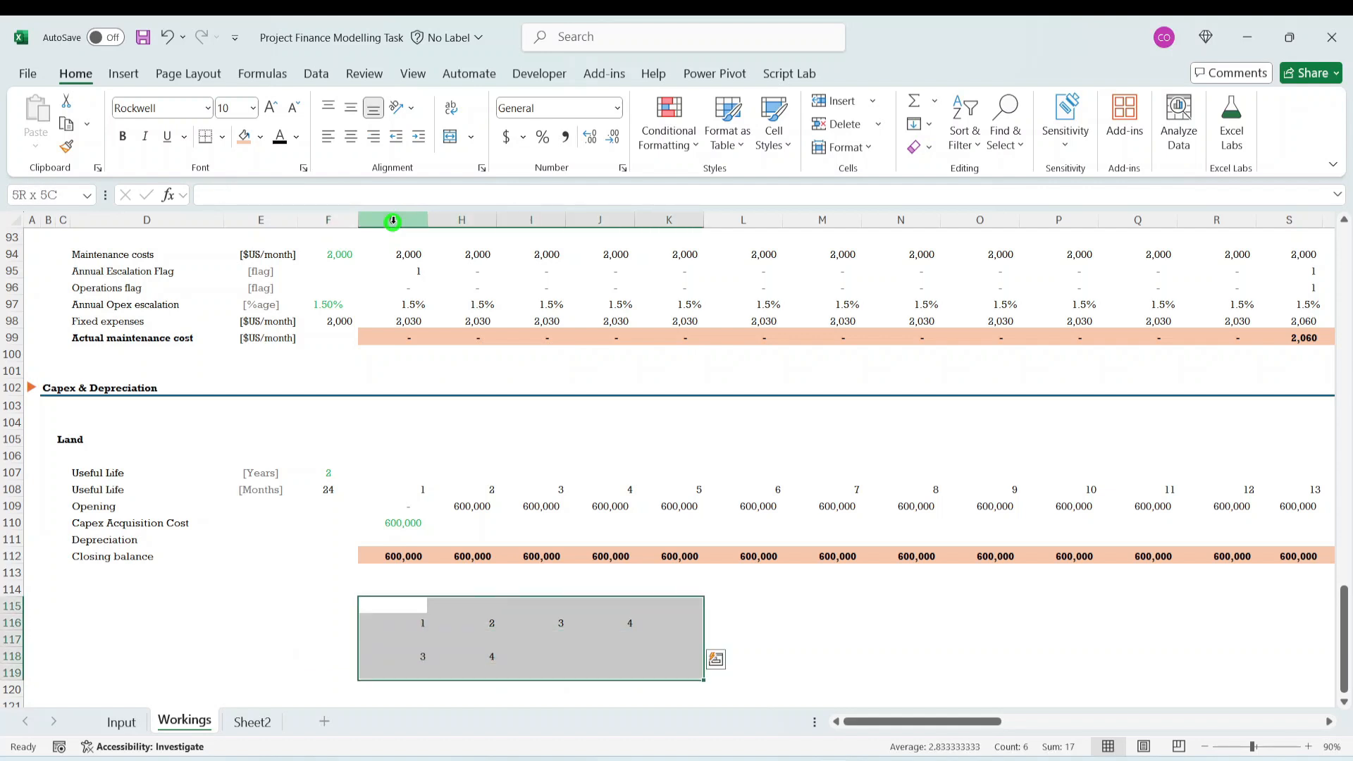
{"action": "key", "text": "Delete"}
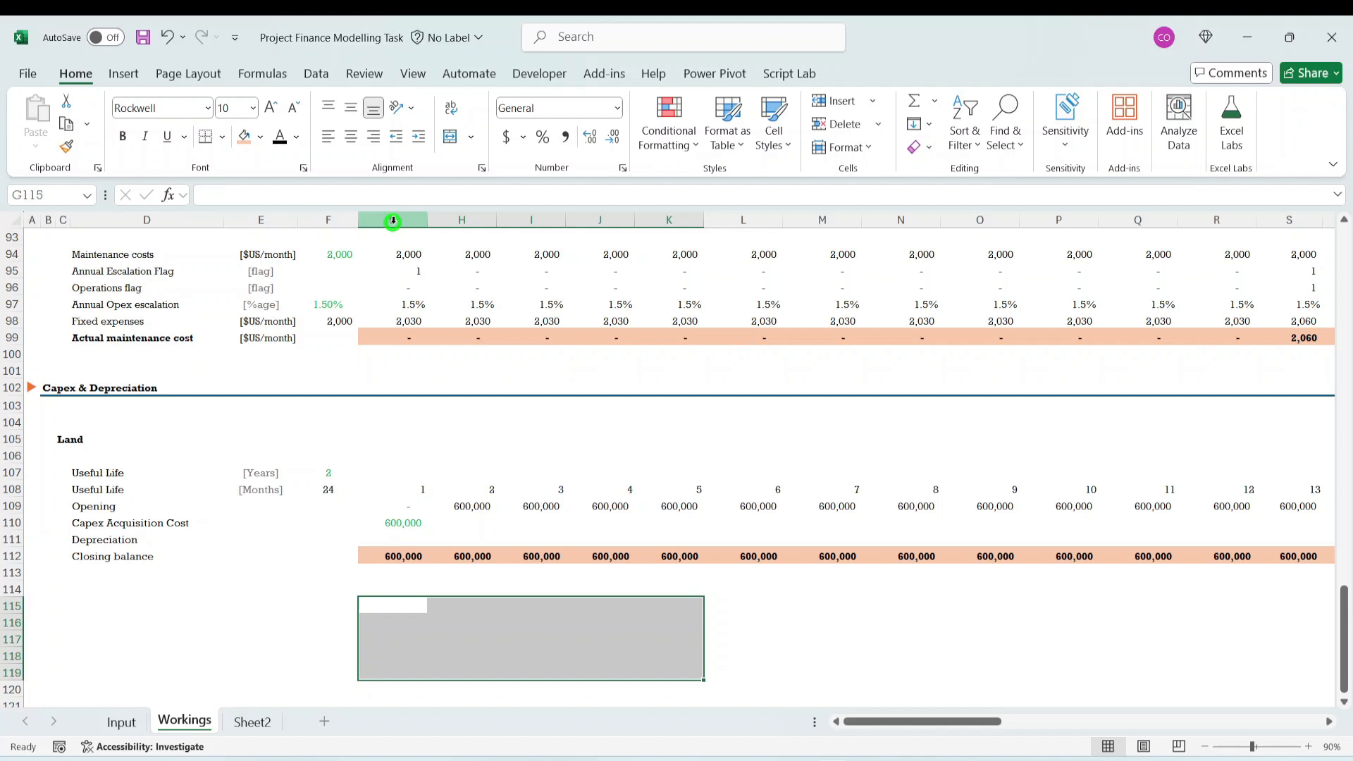
- Begin a TAKE formula in G111, the first month of Land's Depreciation row
{"action": "key", "text": "Up"}
{"action": "key", "text": "Up"}
{"action": "key", "text": "Up"}
{"action": "key", "text": "Up"}
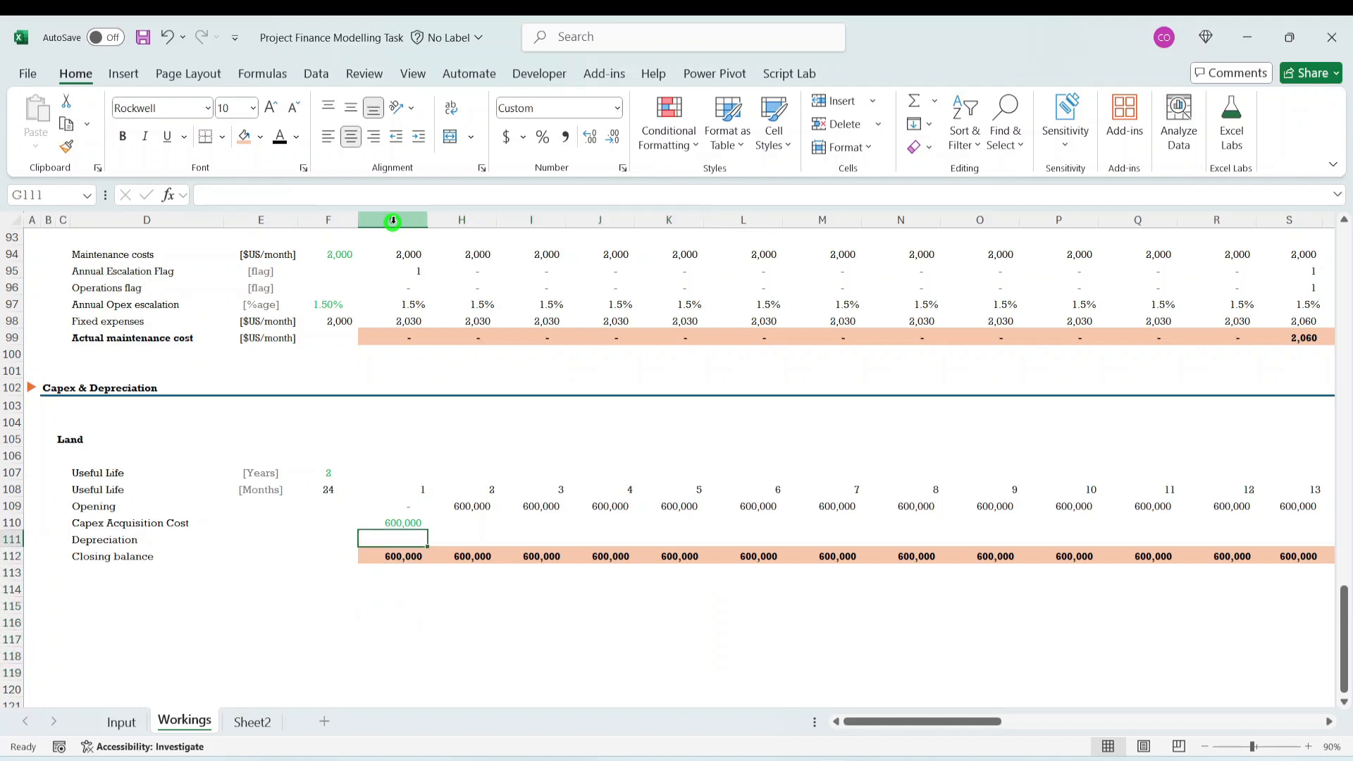
{"action": "type", "text": "=ta"}
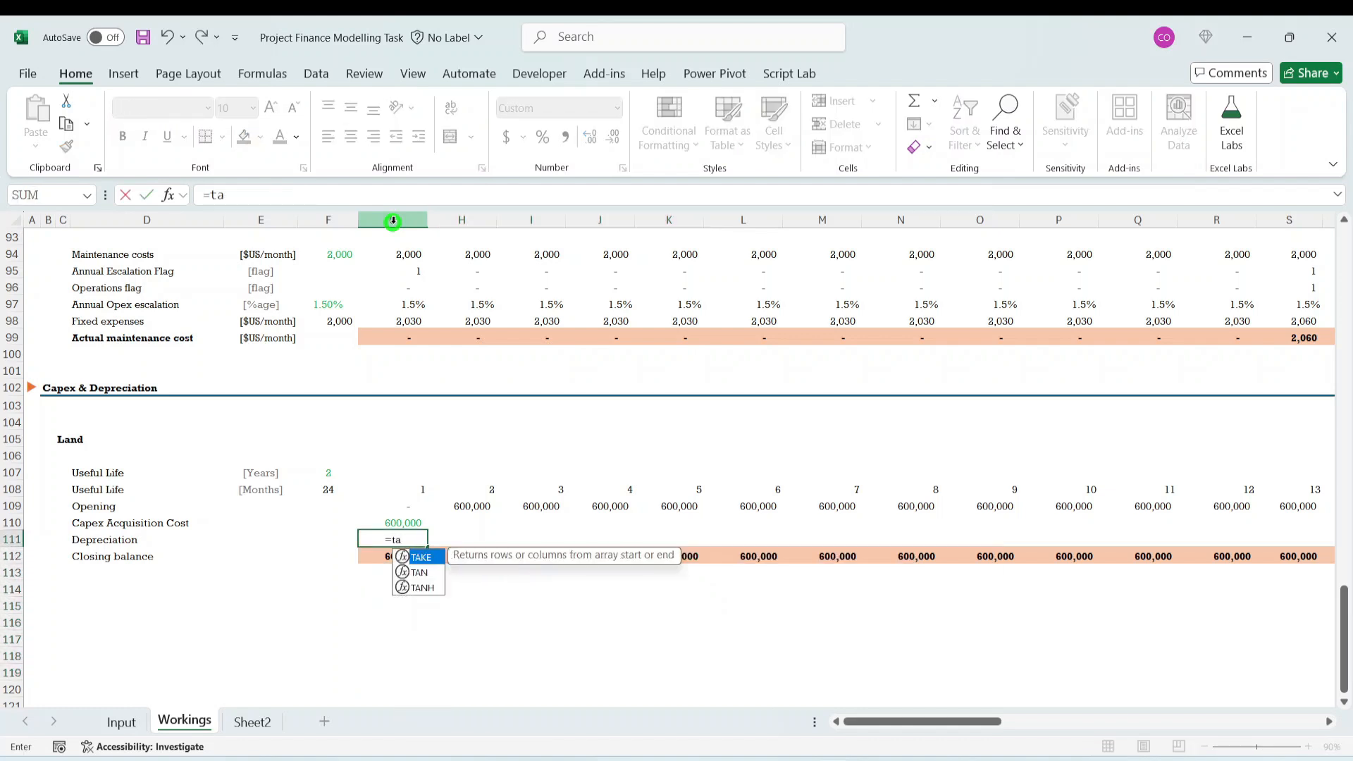
{"action": "type", "text": "ke"}
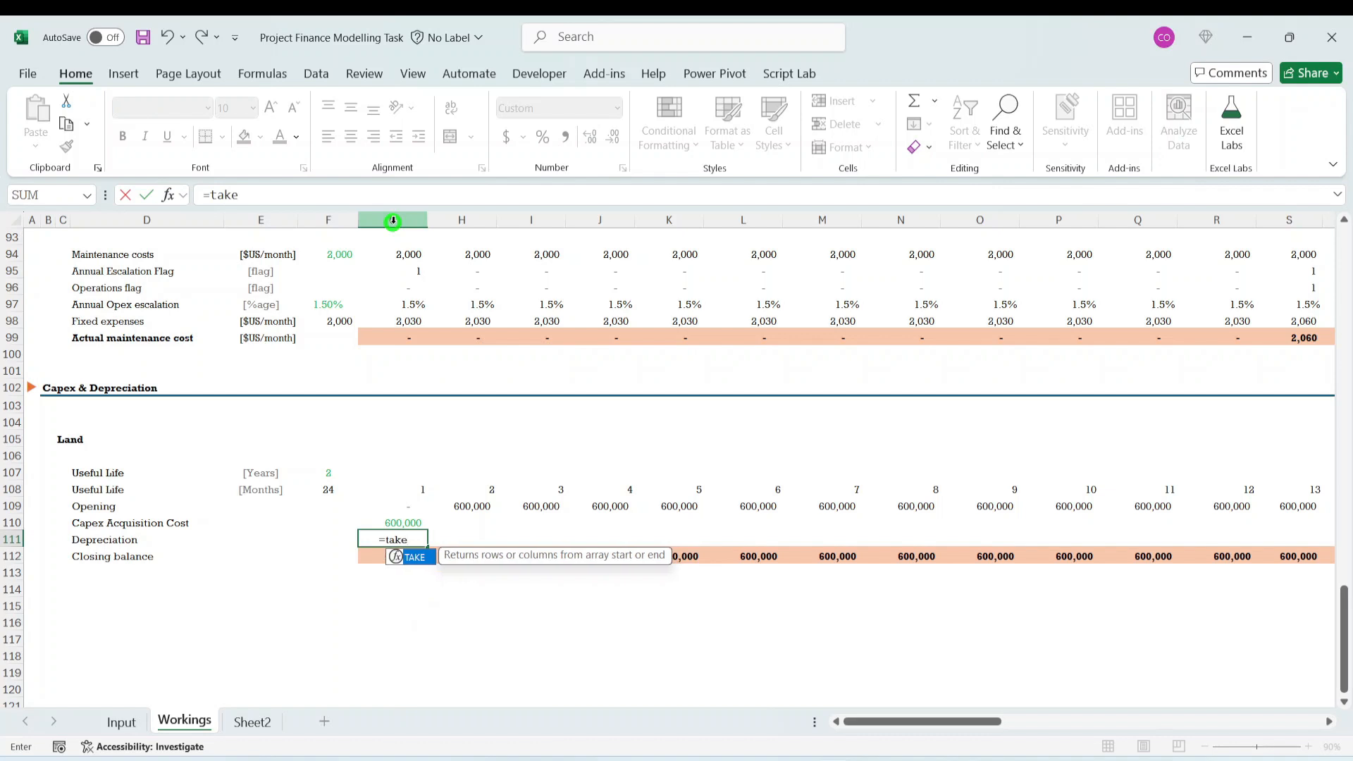
{"action": "type", "text": "("}
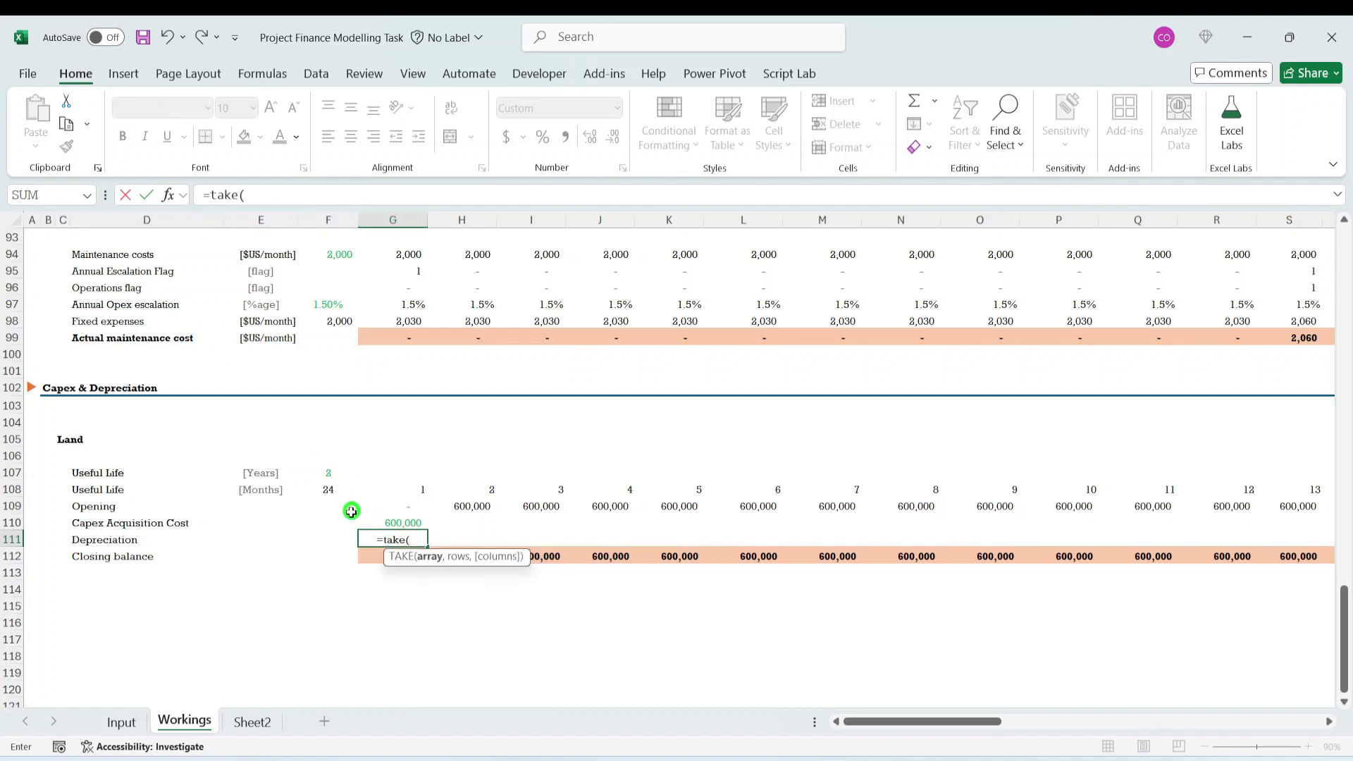
{"action": "left_click", "coordinate": [414, 527]}
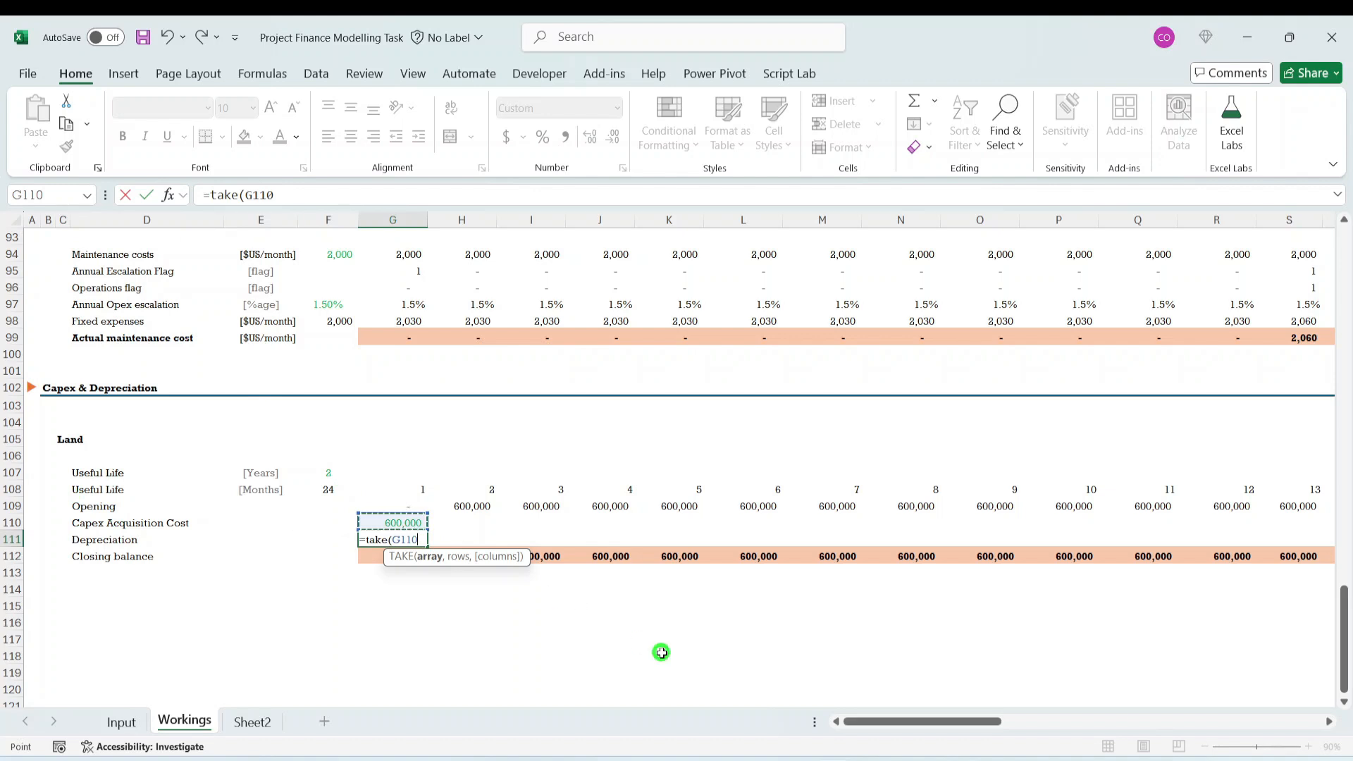
{"action": "key", "text": "F8"}
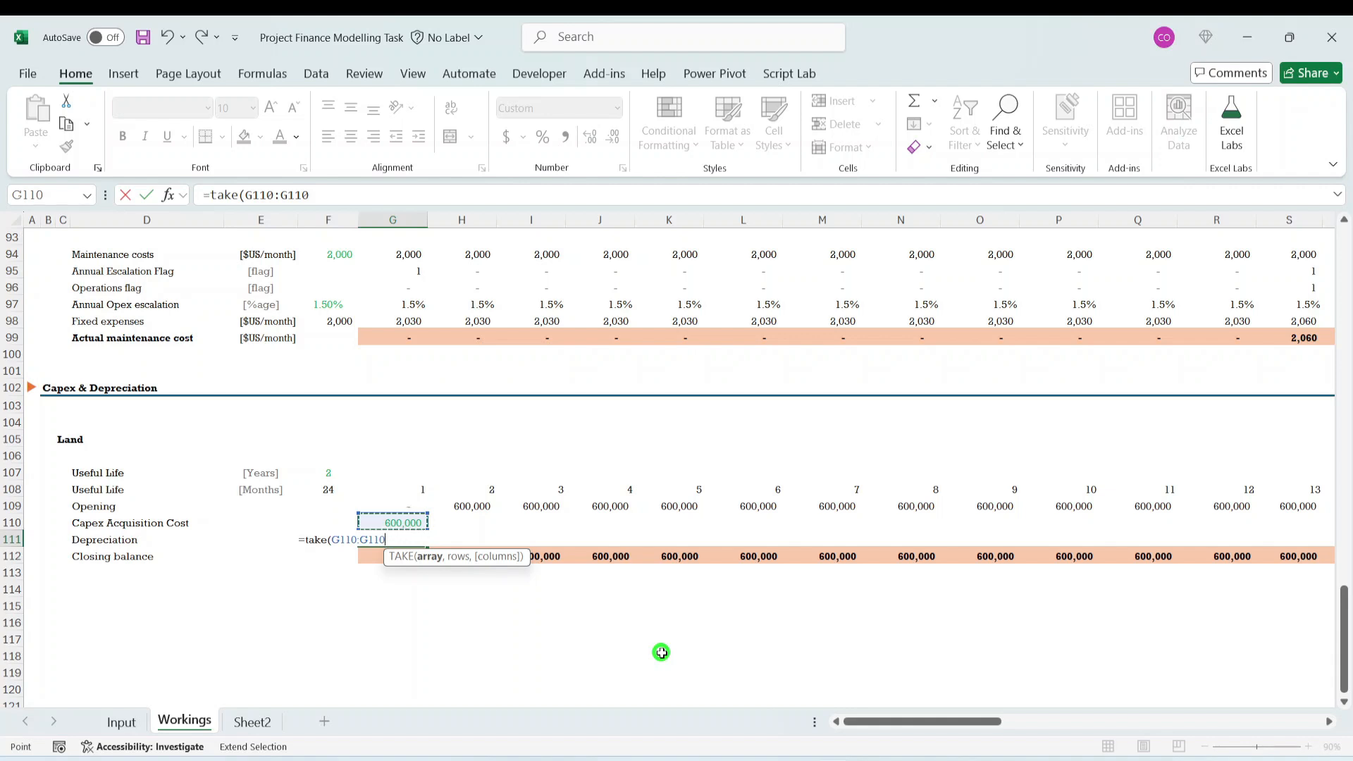
{"action": "type", "text": "000000000"}
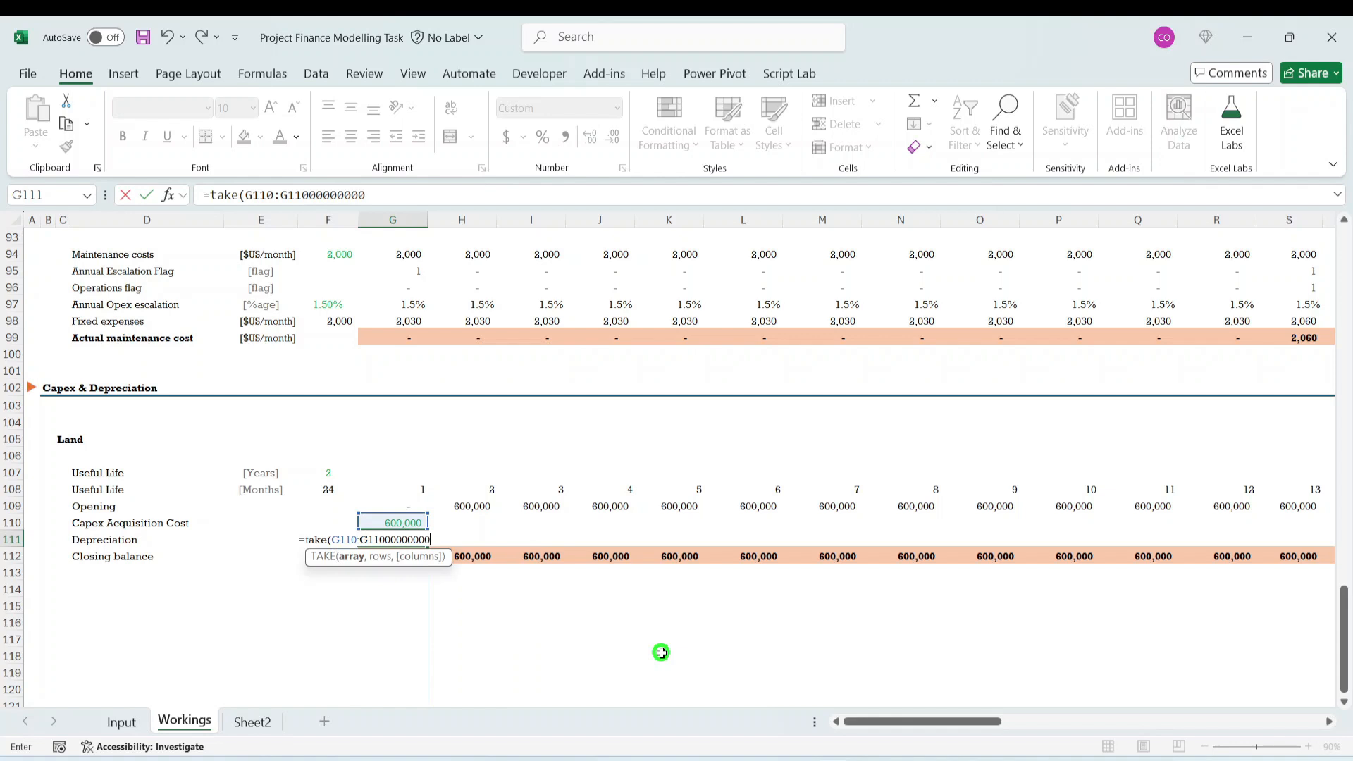
{"action": "key", "text": "BackSpace"}
{"action": "key", "text": "BackSpace"}
{"action": "key", "text": "BackSpace"}
{"action": "key", "text": "BackSpace"}
{"action": "key", "text": "BackSpace"}
{"action": "key", "text": "BackSpace"}
{"action": "key", "text": "BackSpace"}
{"action": "key", "text": "BackSpace"}
{"action": "key", "text": "BackSpace"}
{"action": "key", "text": "BackSpace"}
{"action": "key", "text": "BackSpace"}
{"action": "key", "text": "BackSpace"}
{"action": "key", "text": "BackSpace"}
{"action": "key", "text": "BackSpace"}
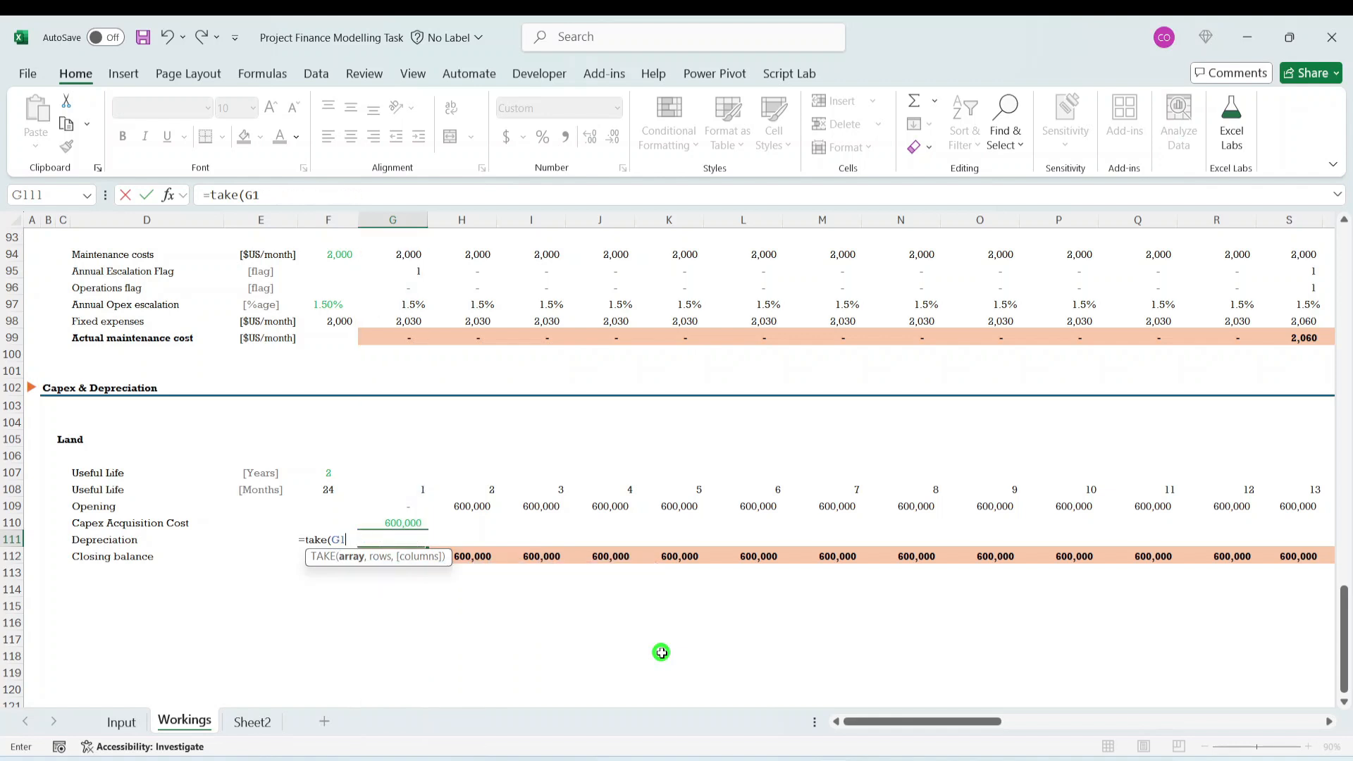
- Give the TAKE formula in G111 the array G110:G110, leave the rows argument empty, and use G108 as the columns argument
{"action": "left_click", "coordinate": [401, 523]}
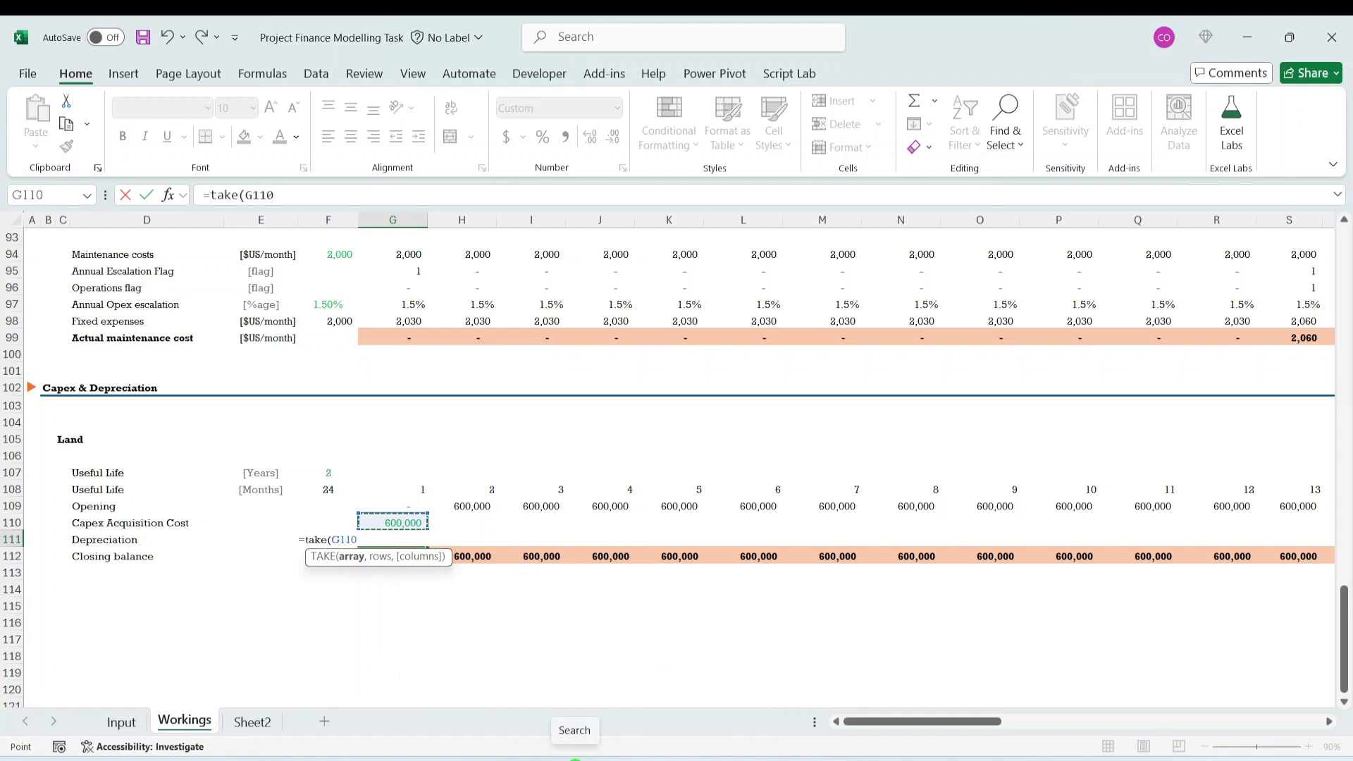
{"action": "key", "text": "F8"}
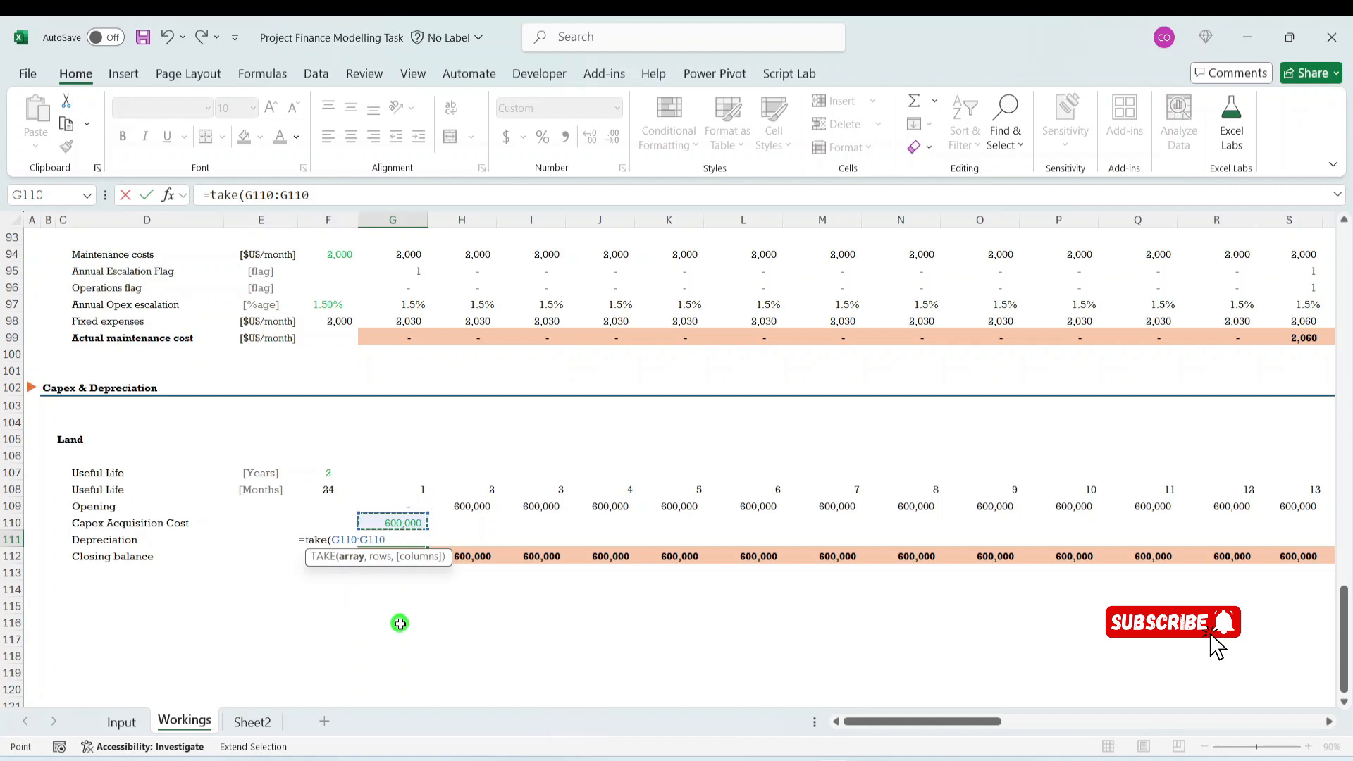
{"action": "type", "text": ","}
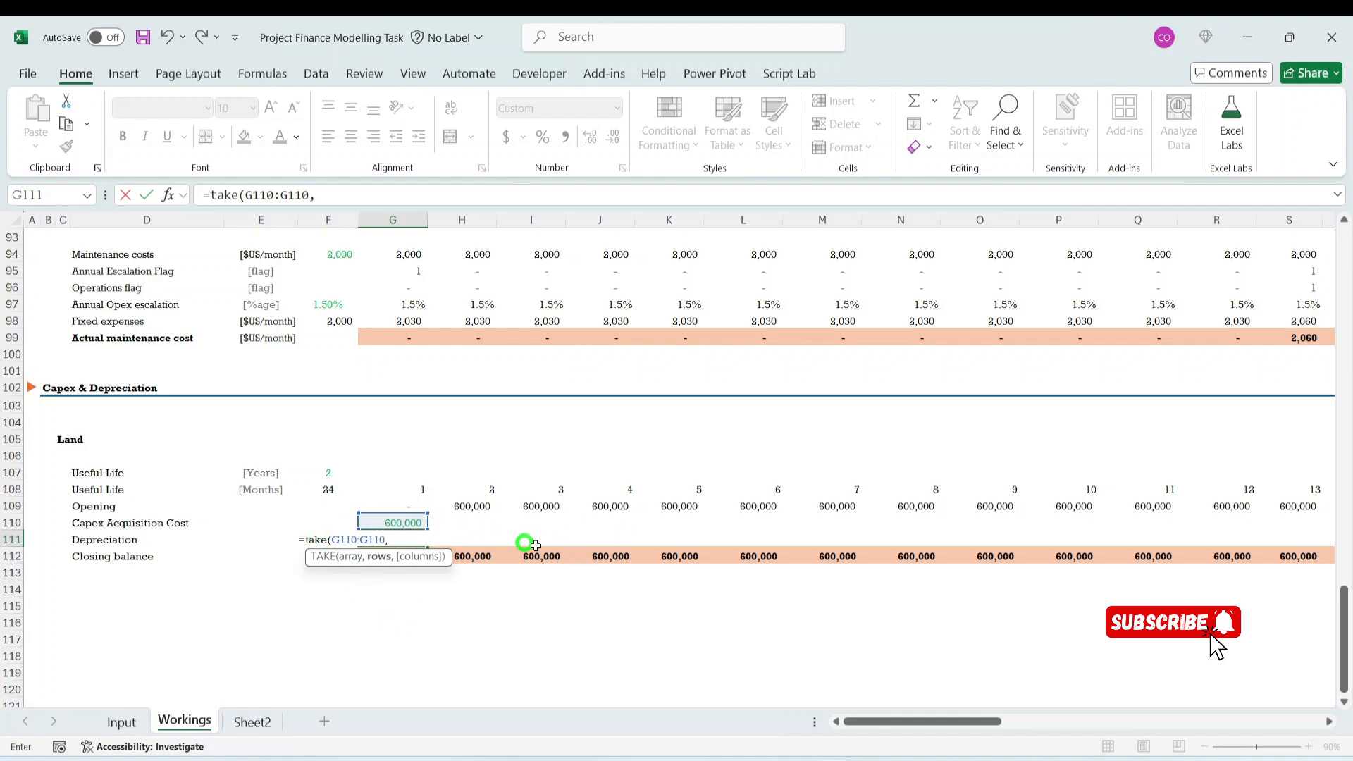
{"action": "type", "text": ","}
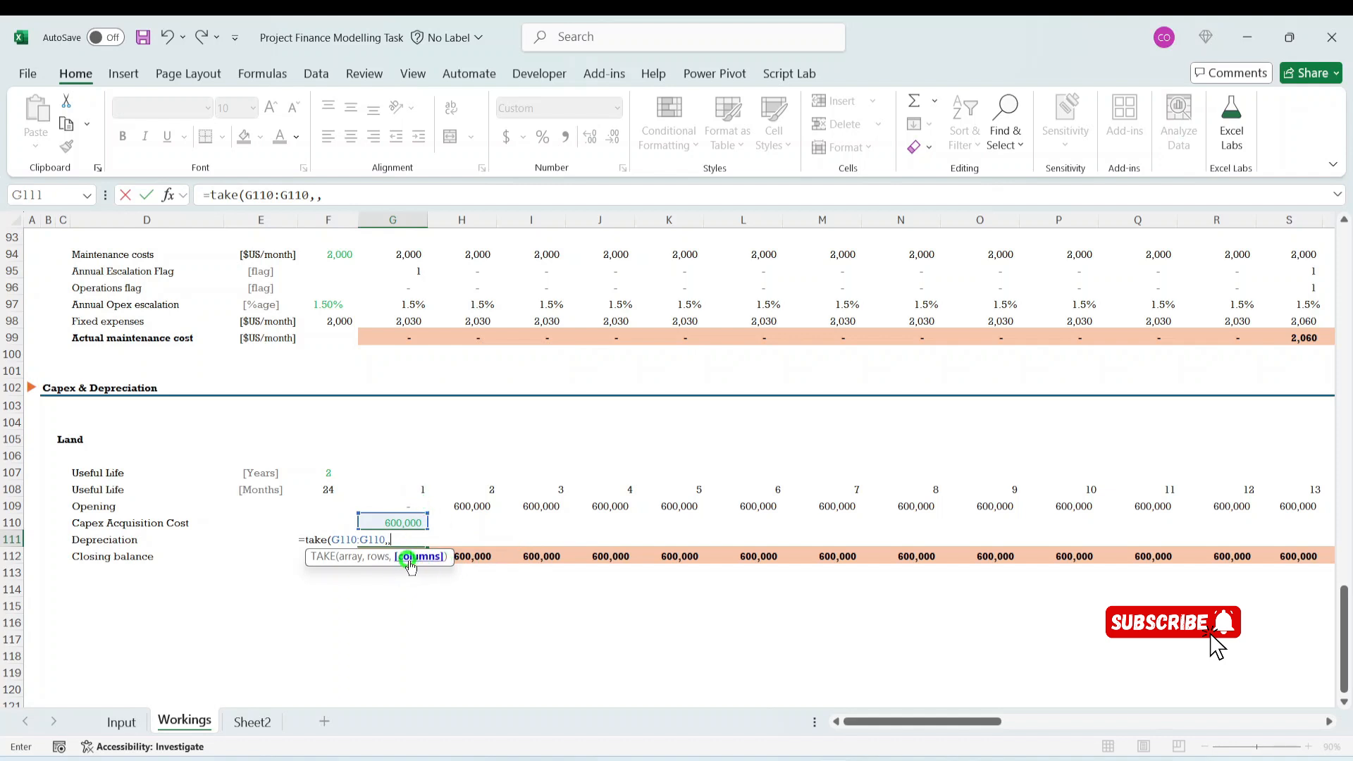
{"action": "left_click", "coordinate": [419, 489]}
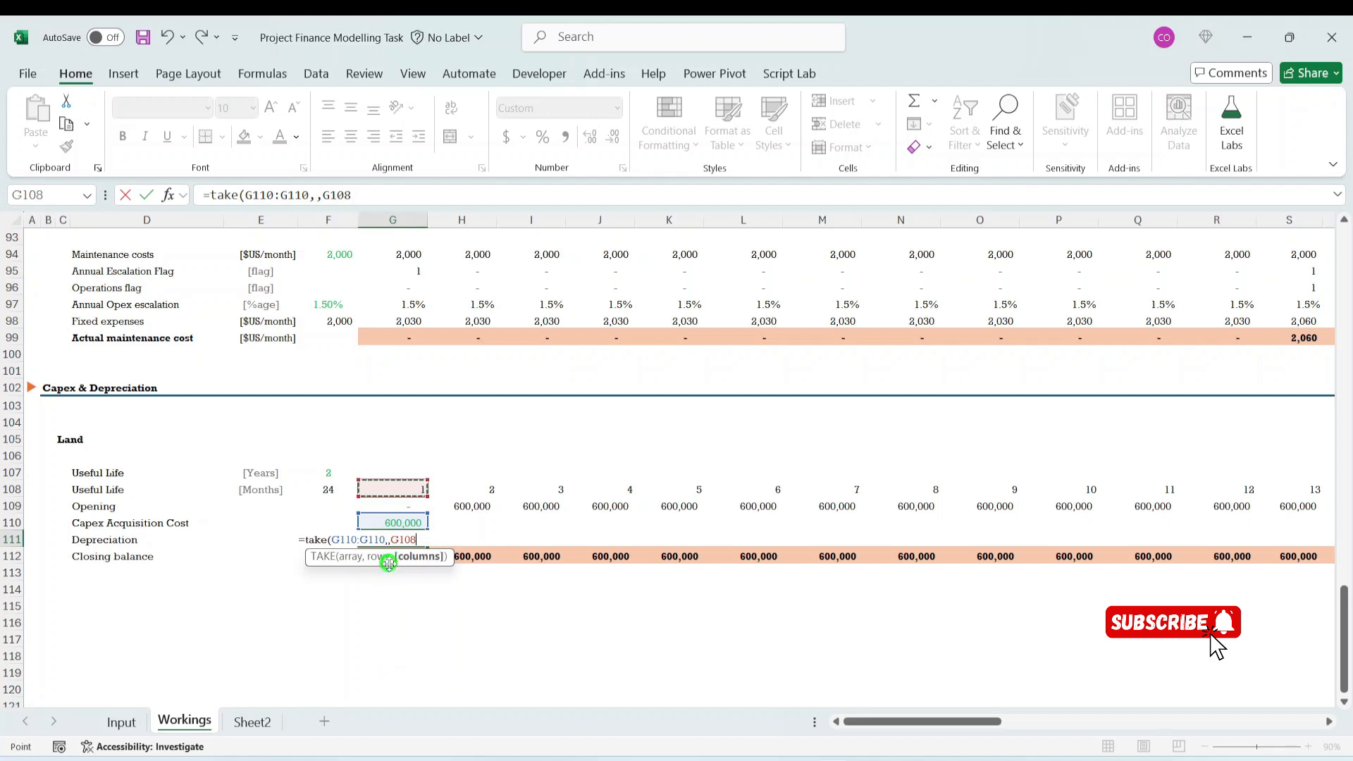
- Complete the G111 formula as =TAKE($G110:G110,,-G108), with a negative columns argument and the array's starting column anchored
{"action": "left_click", "coordinate": [390, 540]}
{"action": "type", "text": "-"}
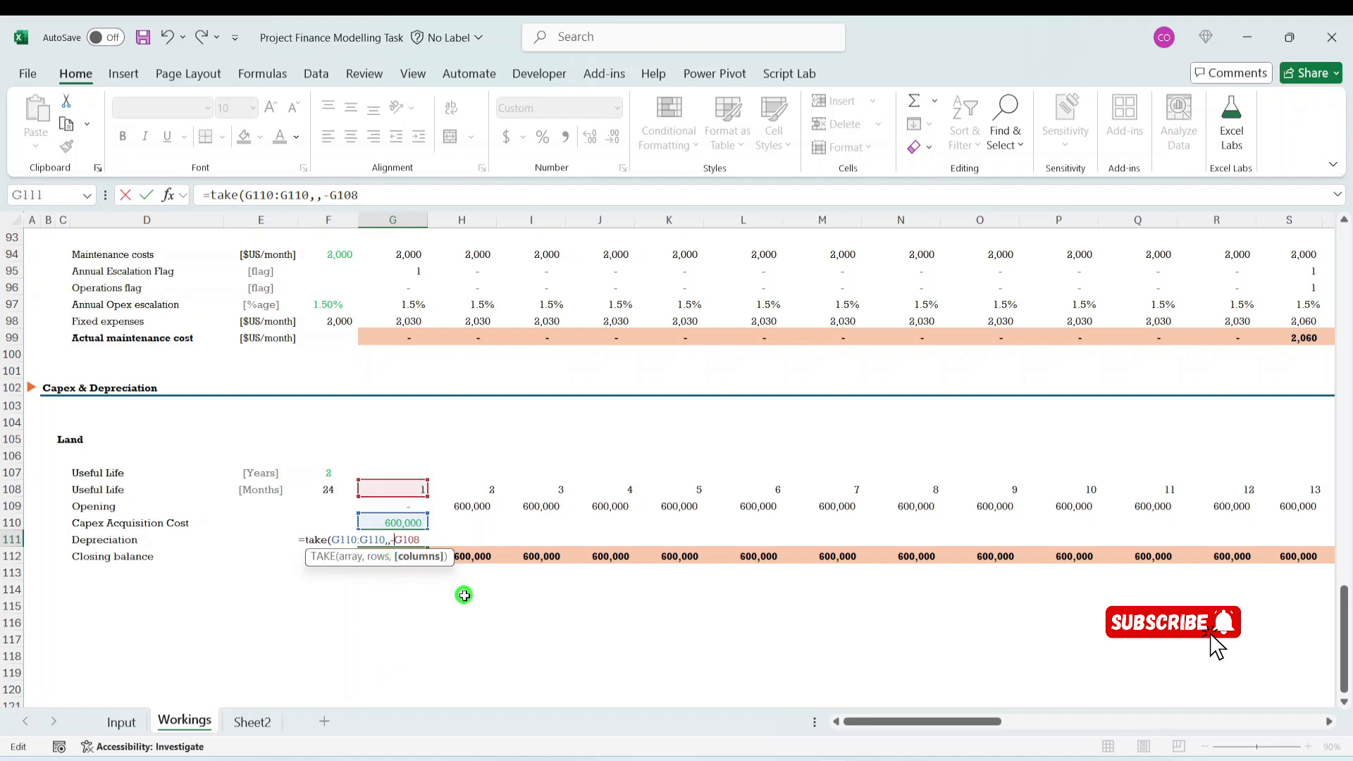
{"action": "left_click", "coordinate": [424, 537]}
{"action": "type", "text": ")"}
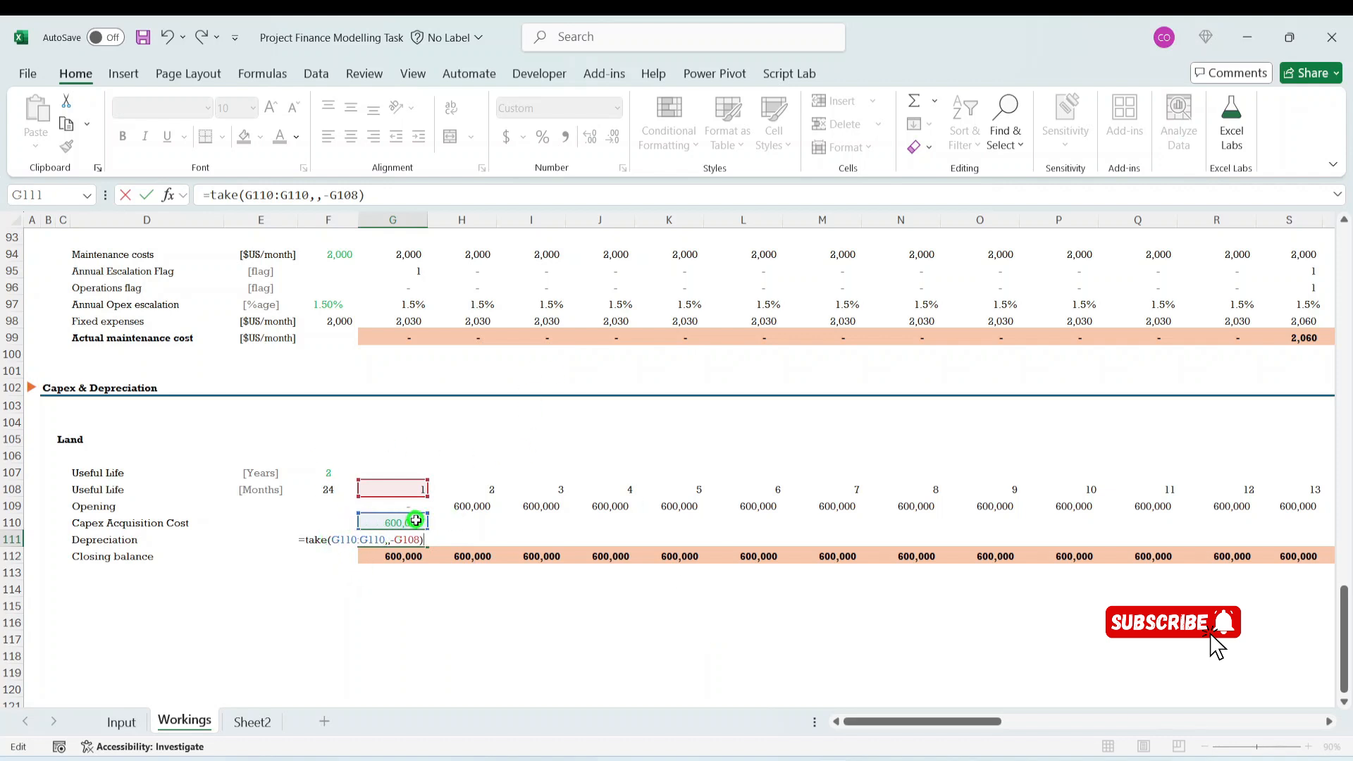
{"action": "left_click", "coordinate": [337, 541]}
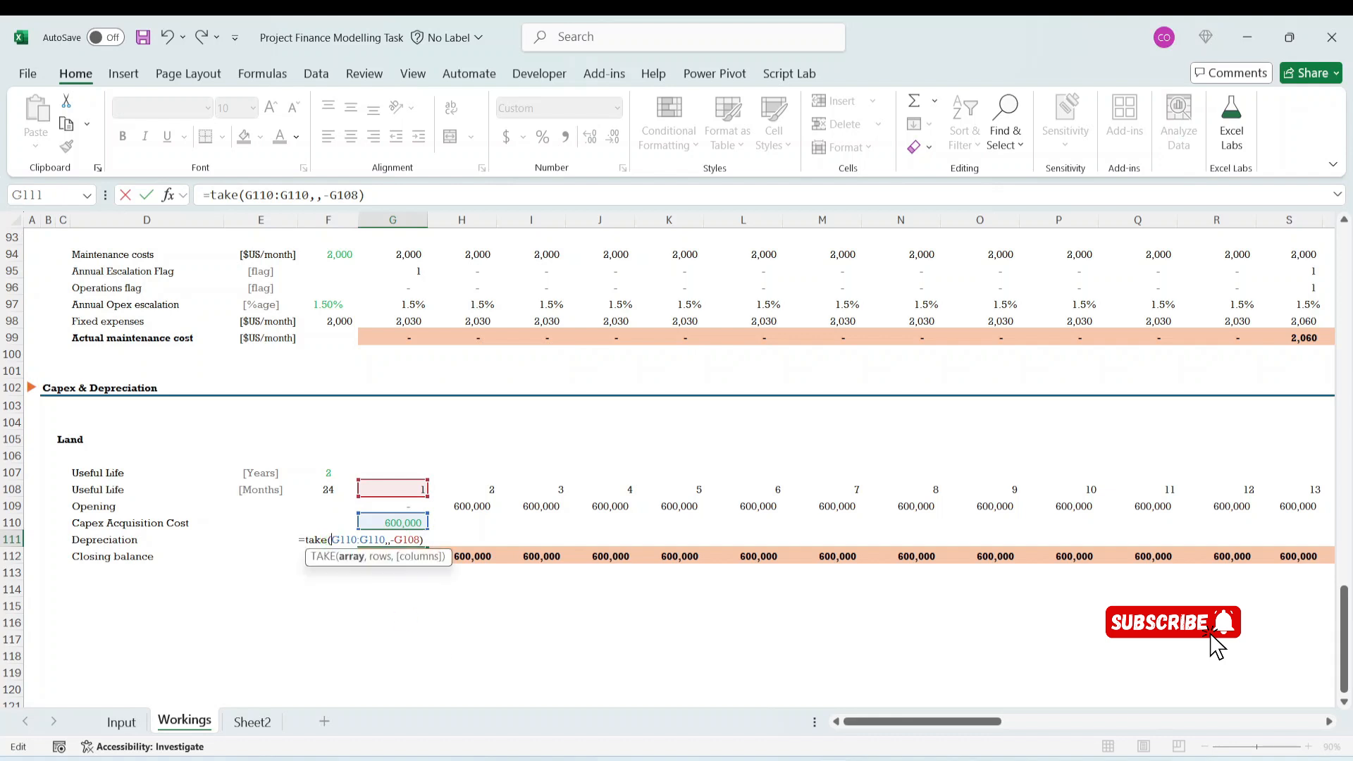
{"action": "type", "text": "$"}
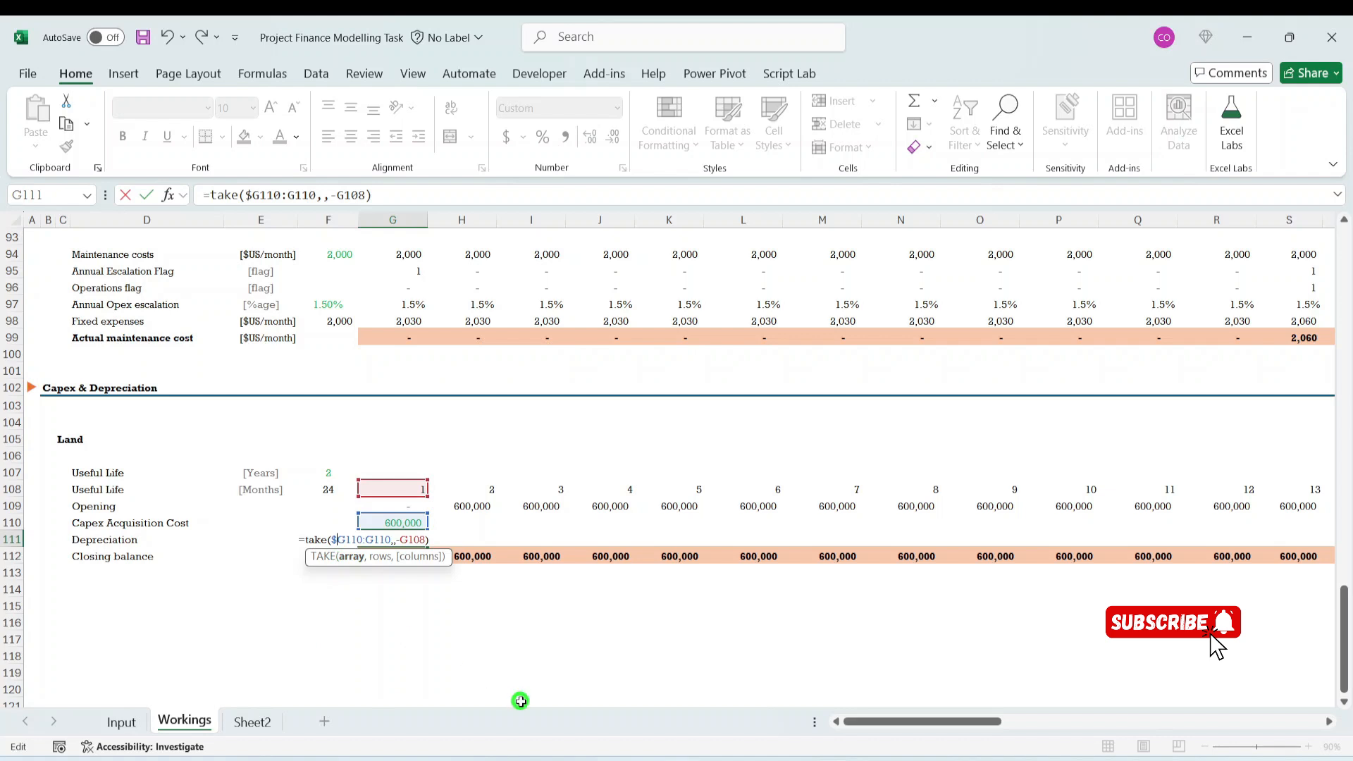
{"action": "key", "text": "ctrl+Return"}
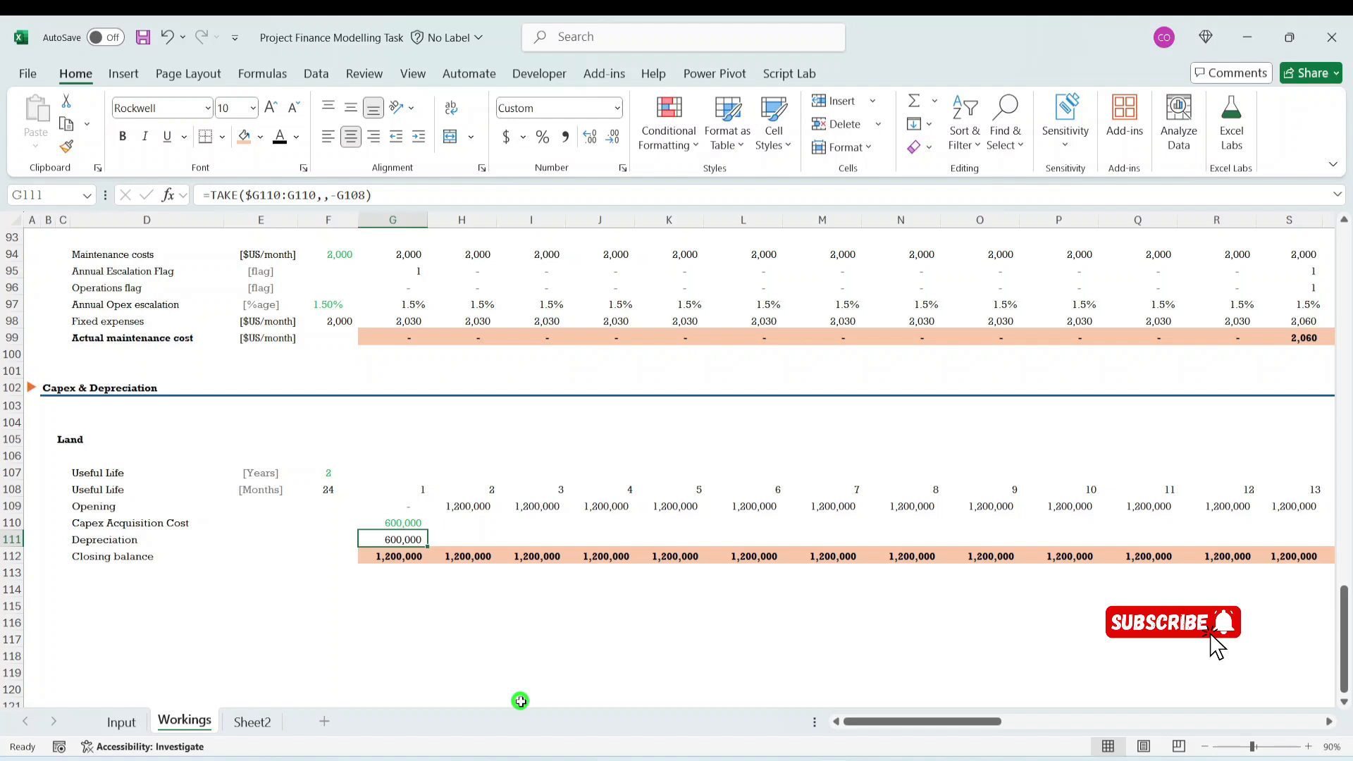
- Copy the TAKE formula from G111 into H111 and compare the references in the two cells
{"action": "key", "text": "shift+Right"}
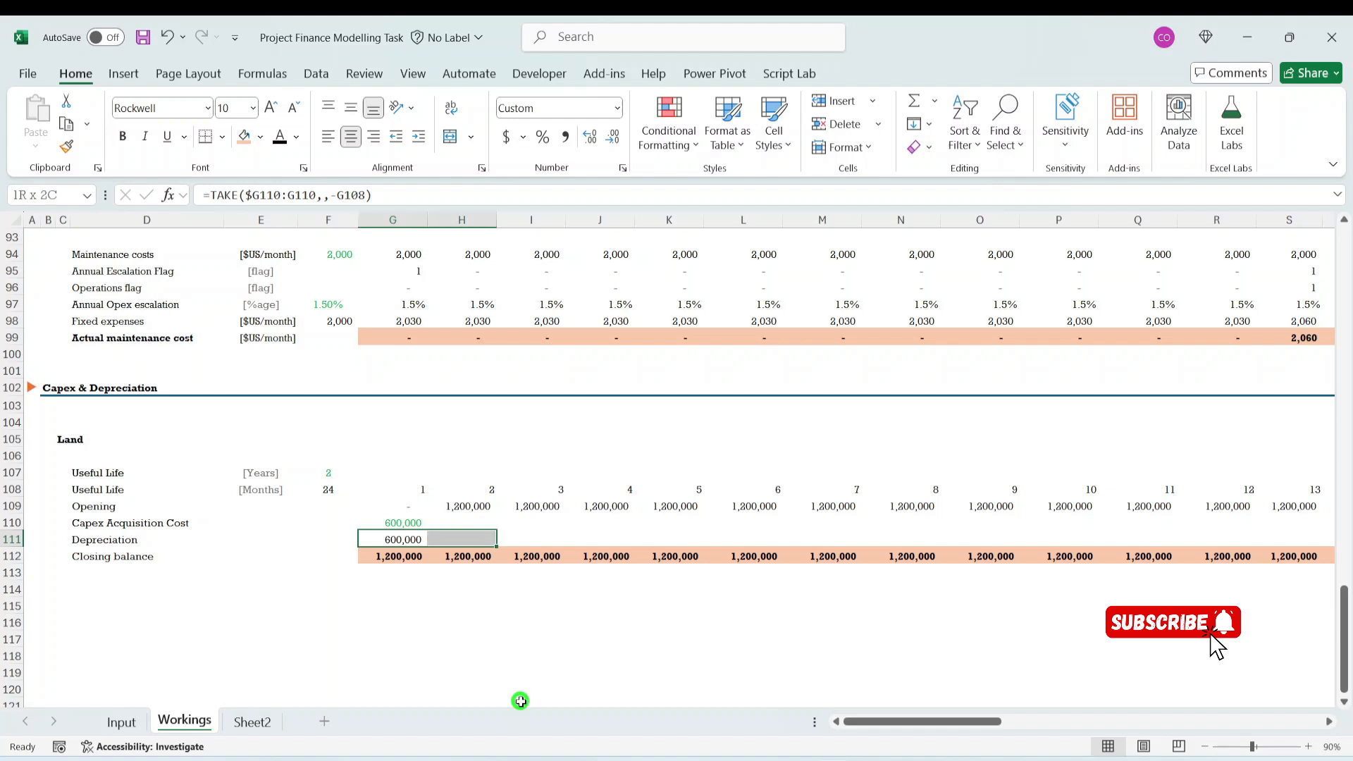
{"action": "key", "text": "ctrl+r"}
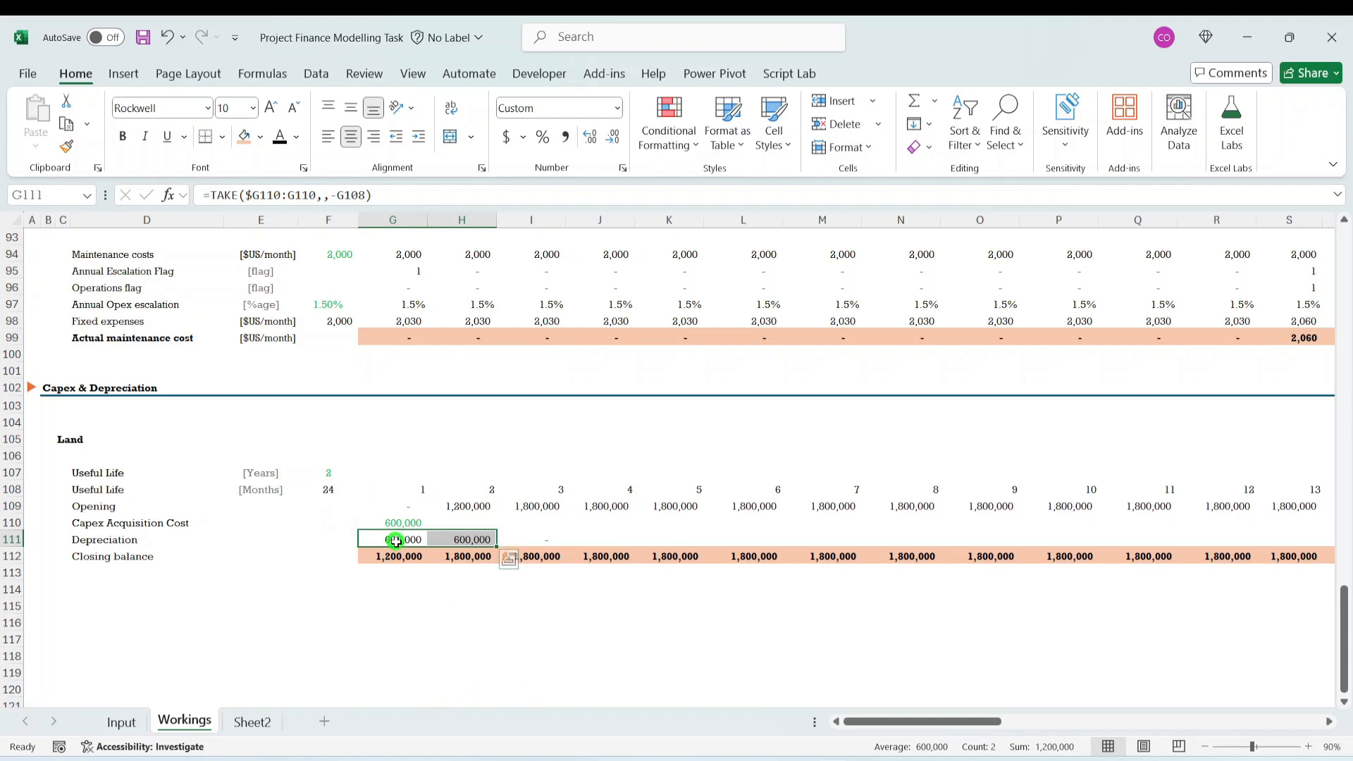
{"action": "left_click", "coordinate": [458, 543]}
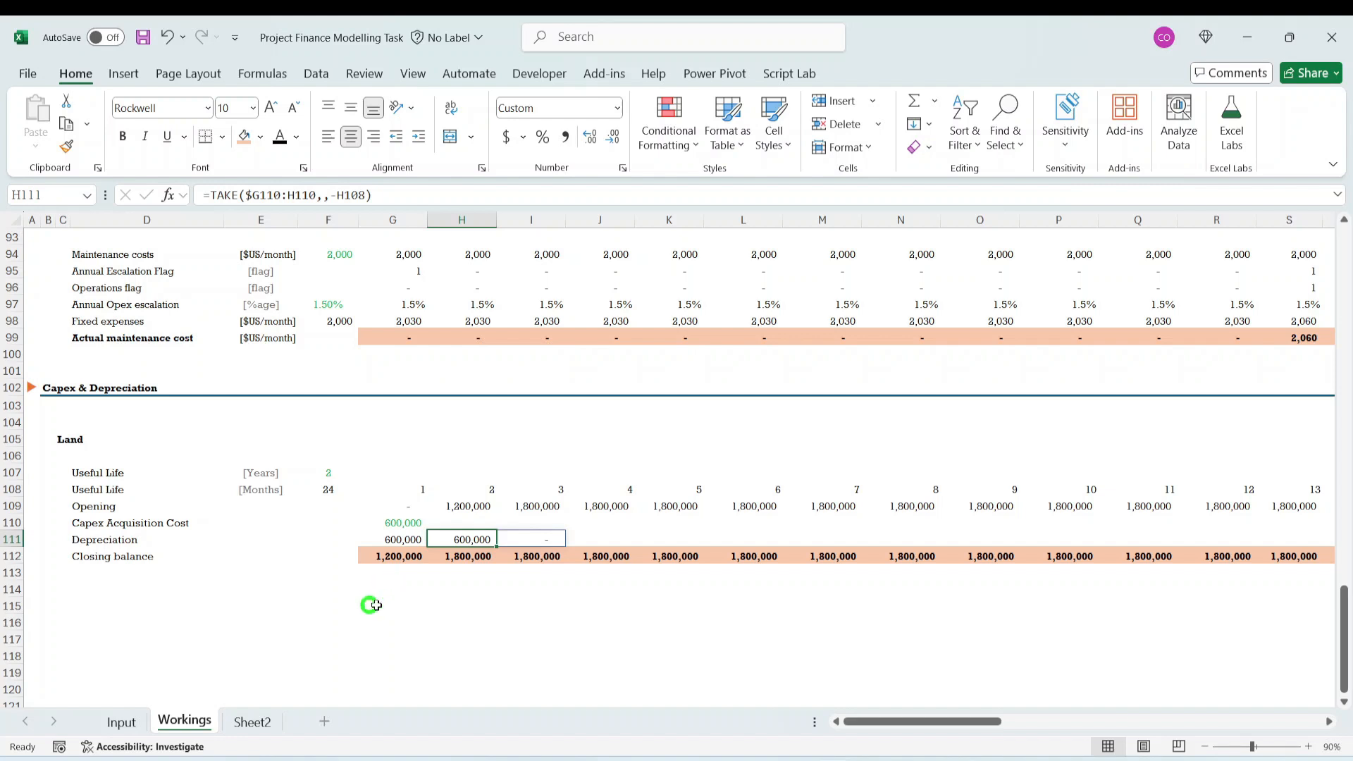
{"action": "left_click", "coordinate": [387, 538]}
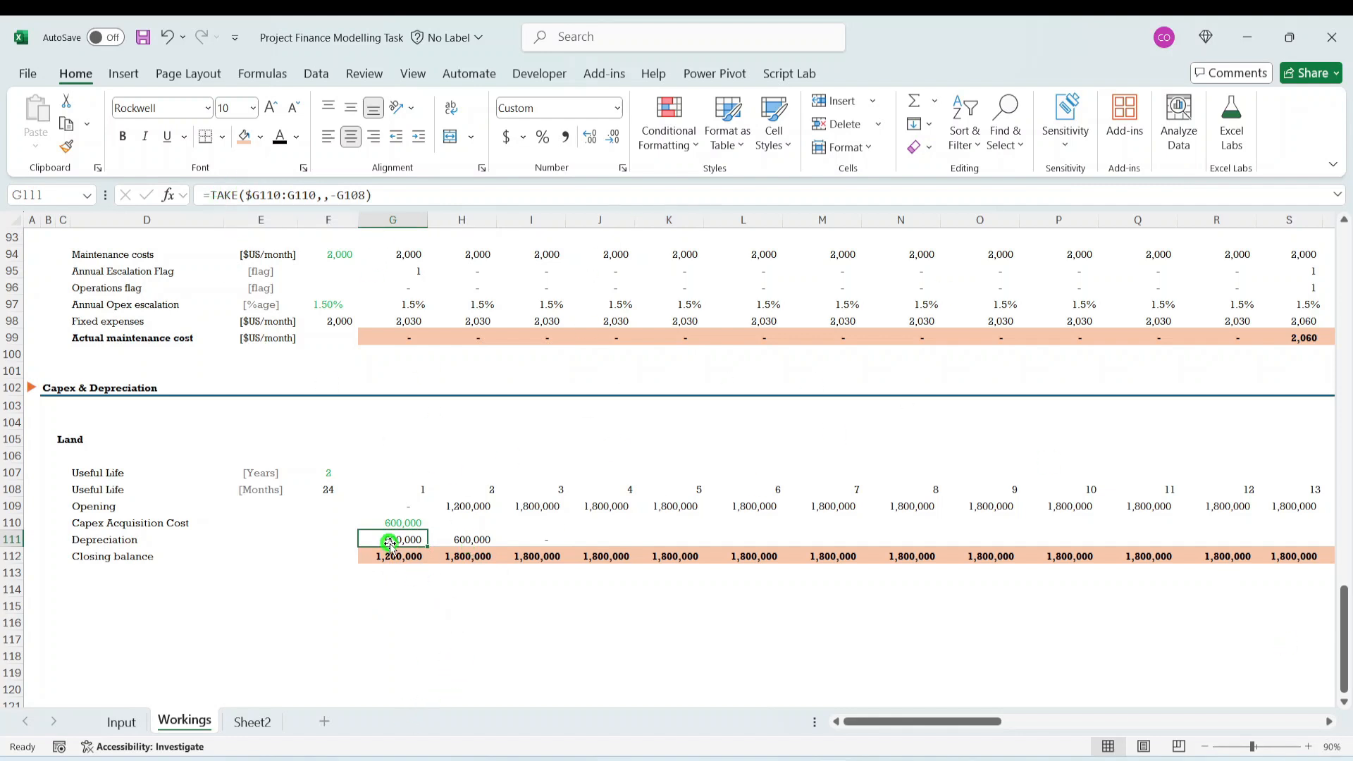
{"action": "left_click", "coordinate": [464, 537]}
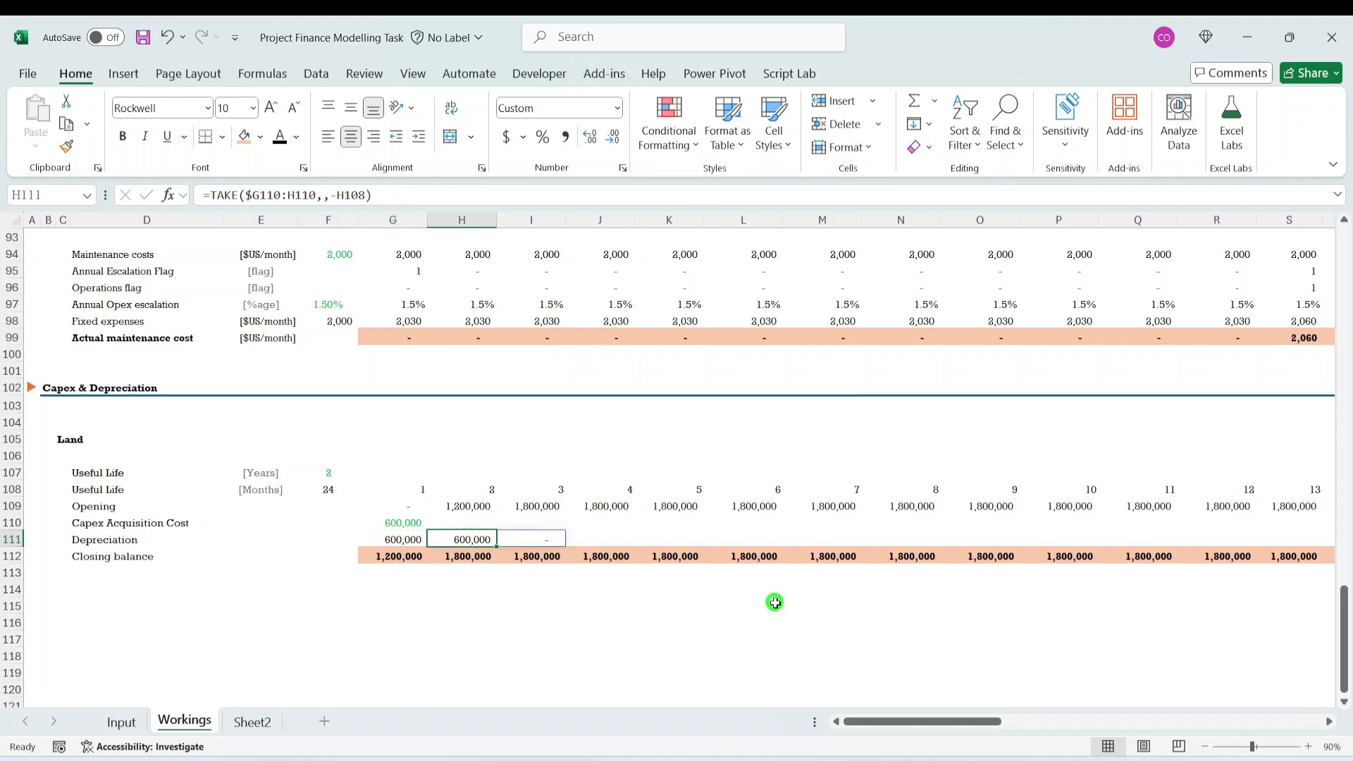
- Extend the TAKE formula from H111 across to Q111 and inspect the ranges referenced in K111
{"action": "left_click_drag", "start_coordinate": [496, 547], "coordinate": [1163, 540]}
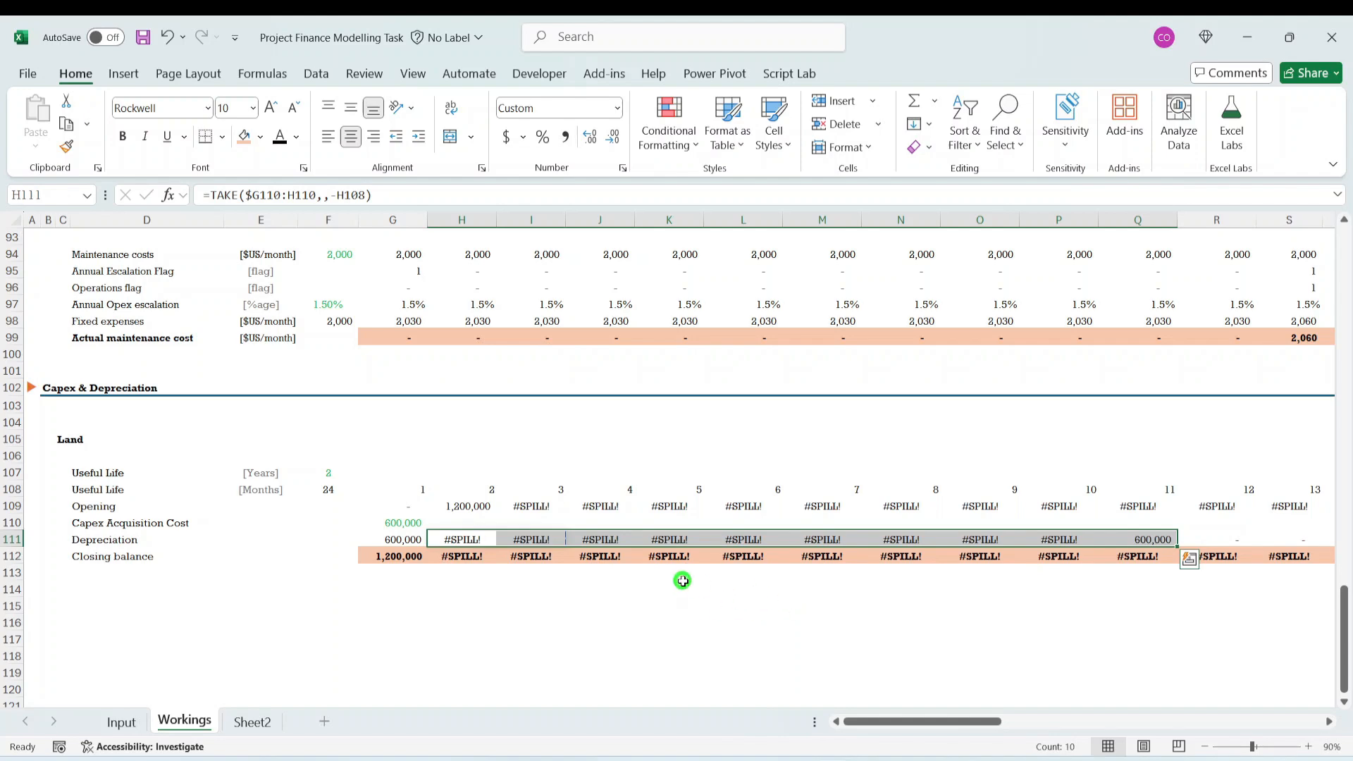
{"action": "scroll", "coordinate": [682, 580], "scroll_direction": "up", "scroll_amount": 2}
{"action": "left_click", "coordinate": [670, 639]}
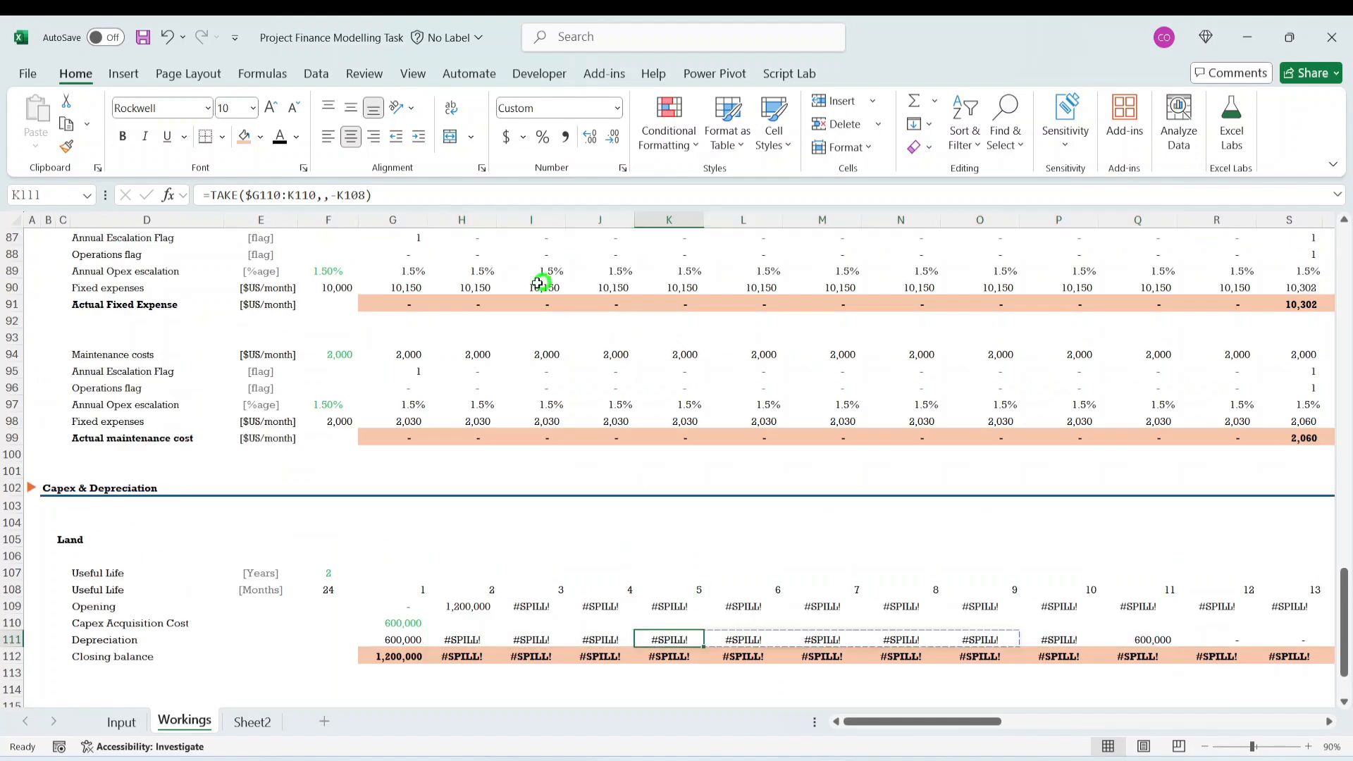
{"action": "left_click", "coordinate": [346, 202]}
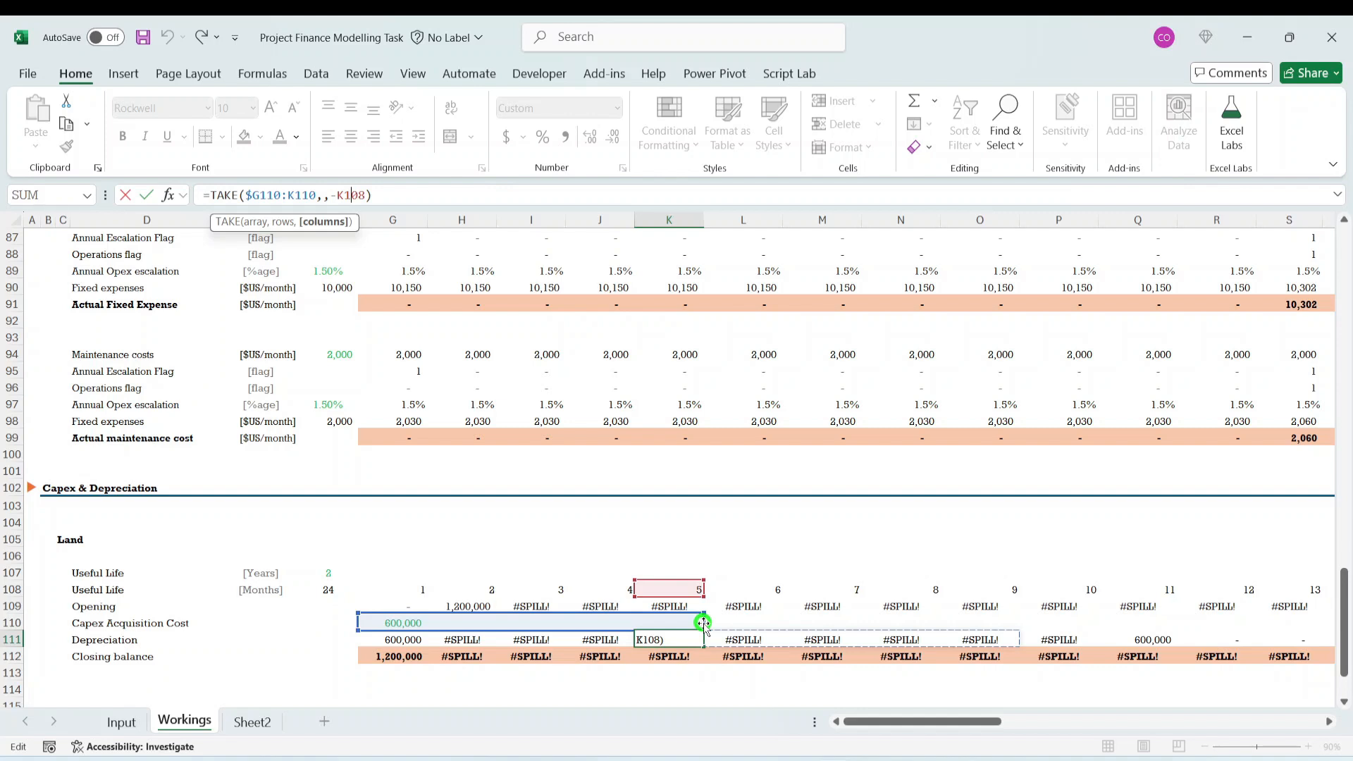
{"action": "key", "text": "Return"}
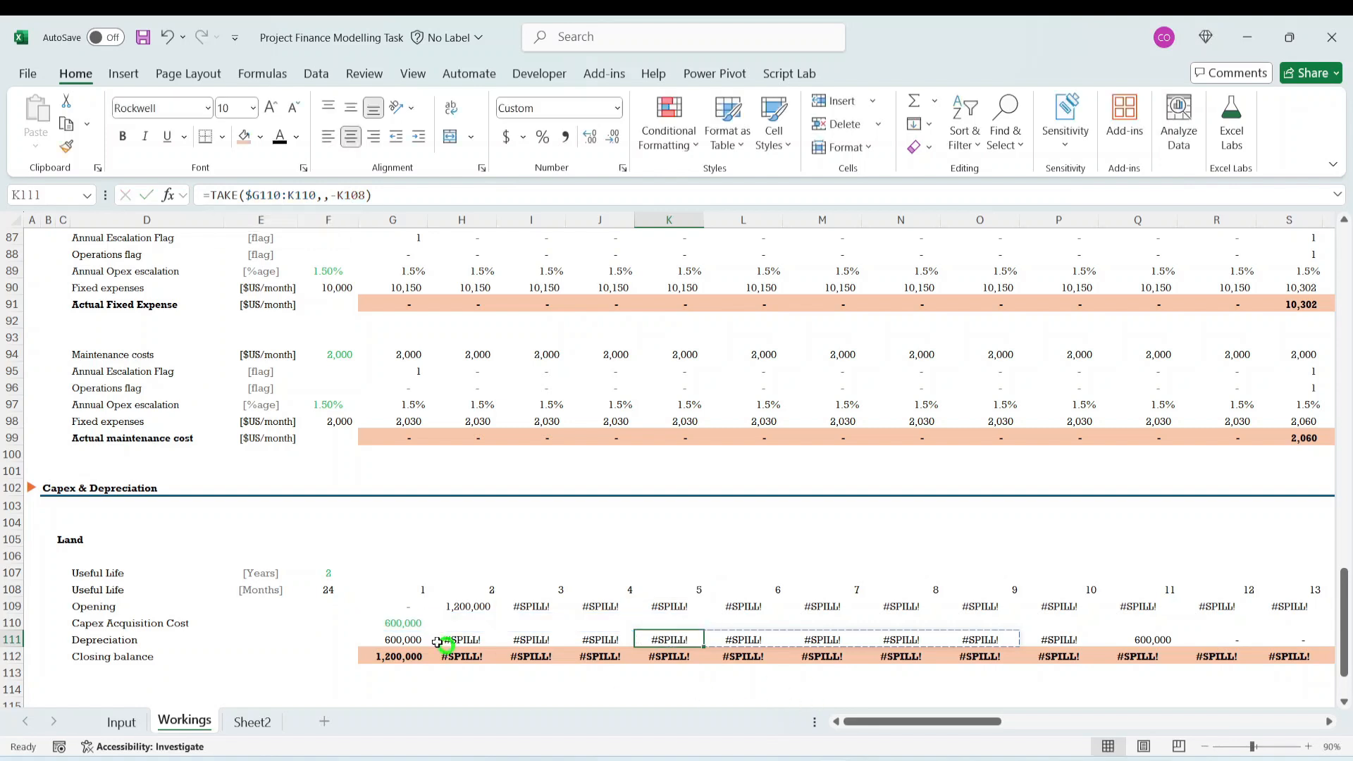
- Wrap the TAKE formula in G111 in a SUM so that it reads =SUM(TAKE($G110:G110,,-G108))
{"action": "left_click", "coordinate": [398, 642]}
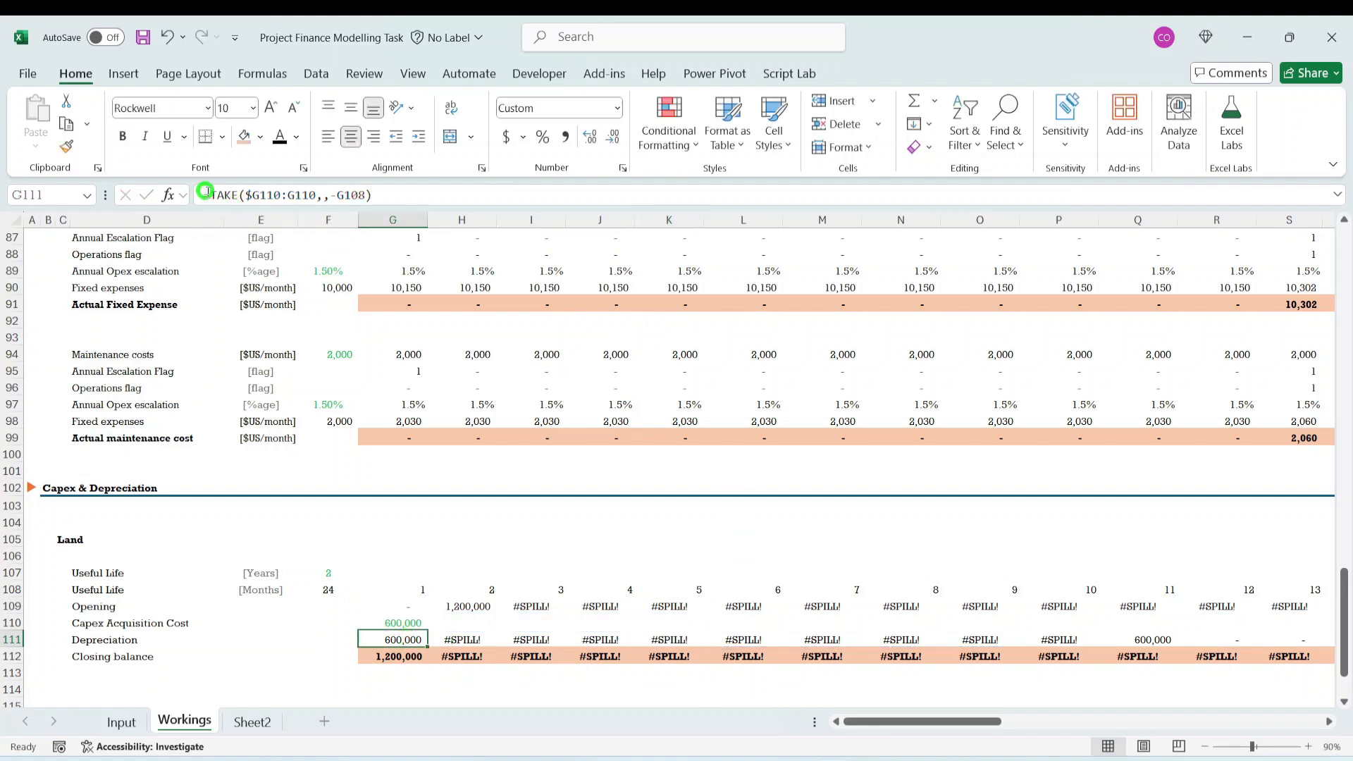
{"action": "left_click", "coordinate": [203, 195]}
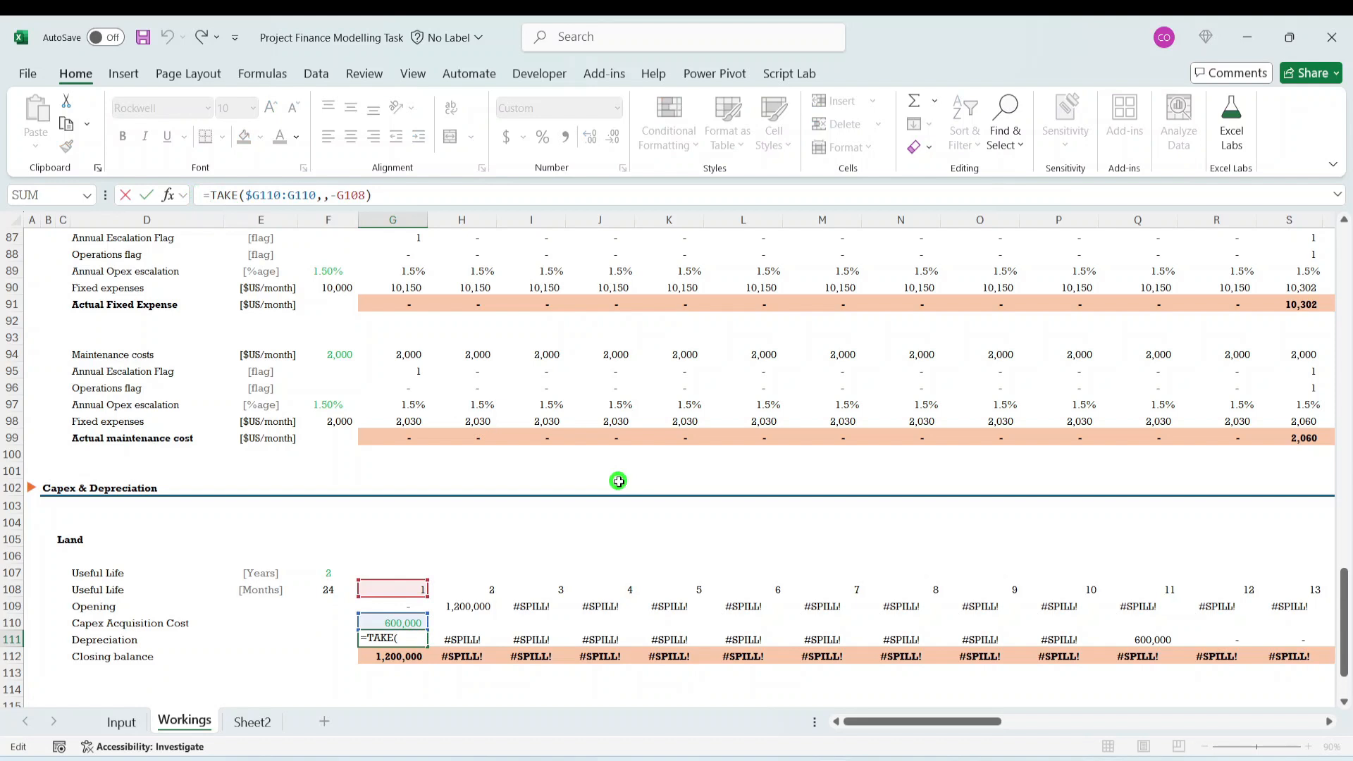
{"action": "type", "text": "sum("}
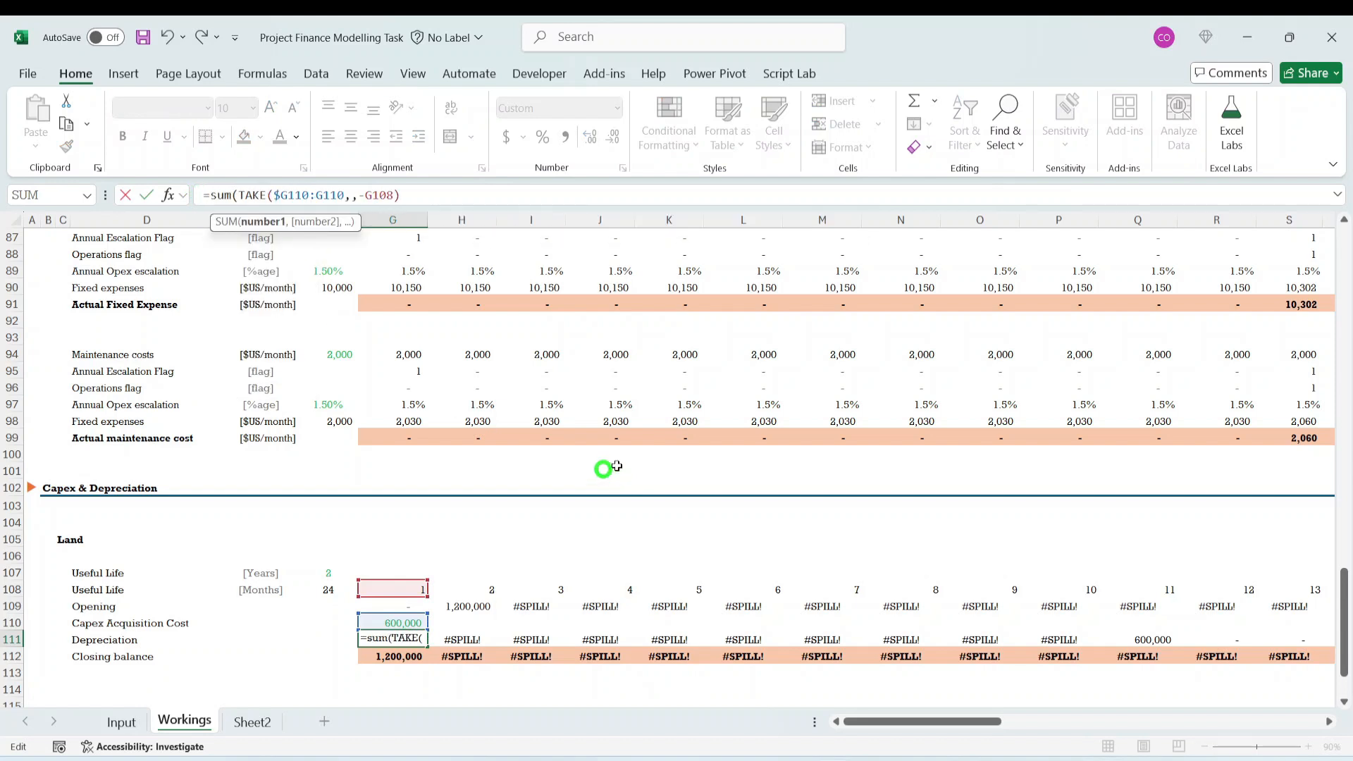
{"action": "left_click", "coordinate": [447, 196]}
{"action": "type", "text": ")"}
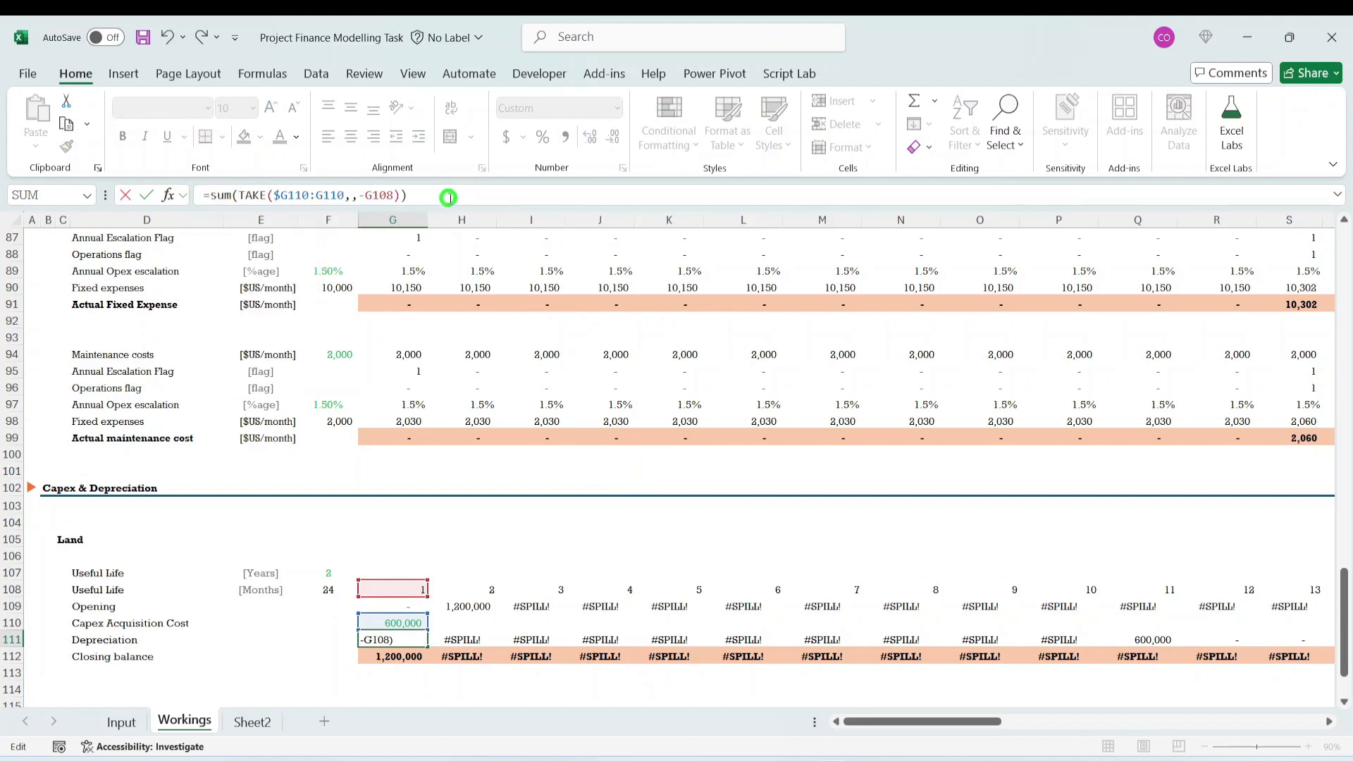
{"action": "key", "text": "ctrl+Return"}
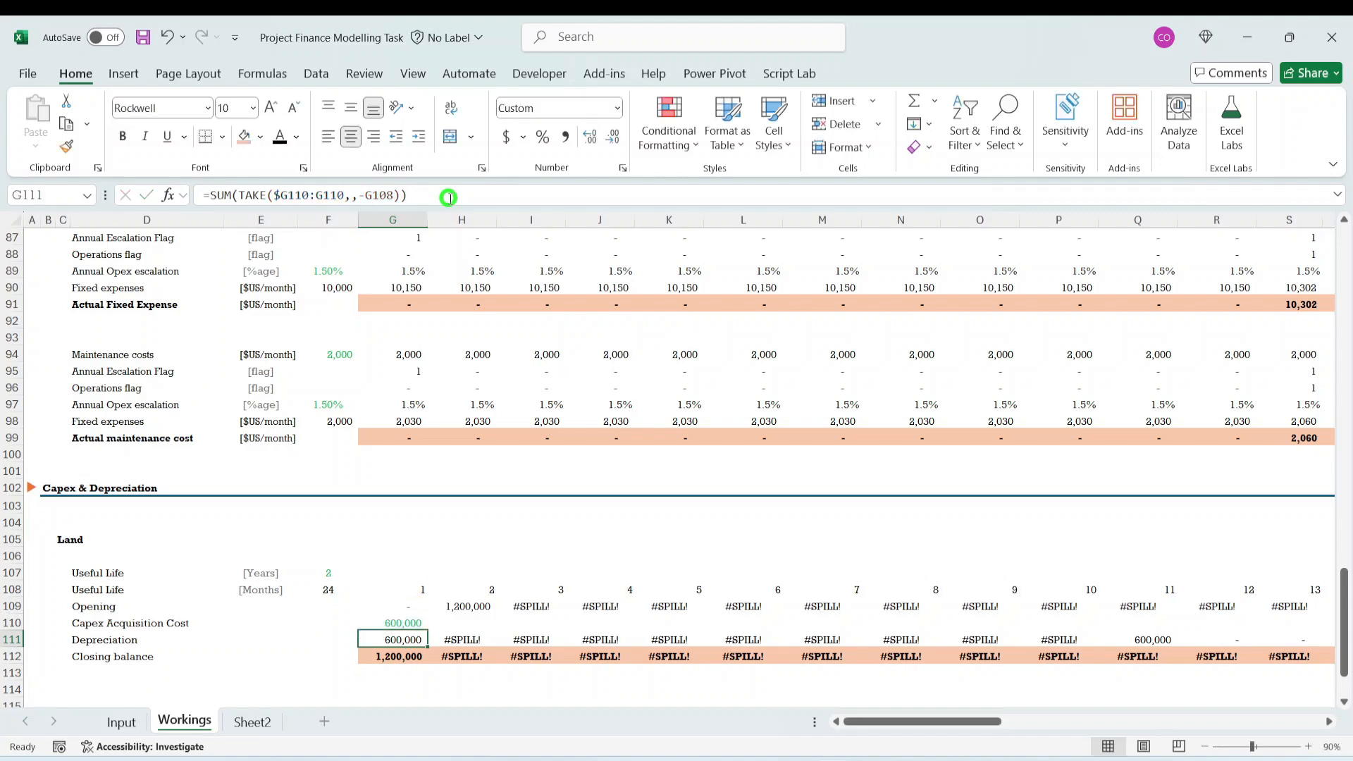
- Fill the SUM(TAKE) formula from G111 across the Depreciation row to AA111 and check the last filled cells
{"action": "key", "text": "ctrl+shift+Right"}
{"action": "key", "text": "ctrl+r"}
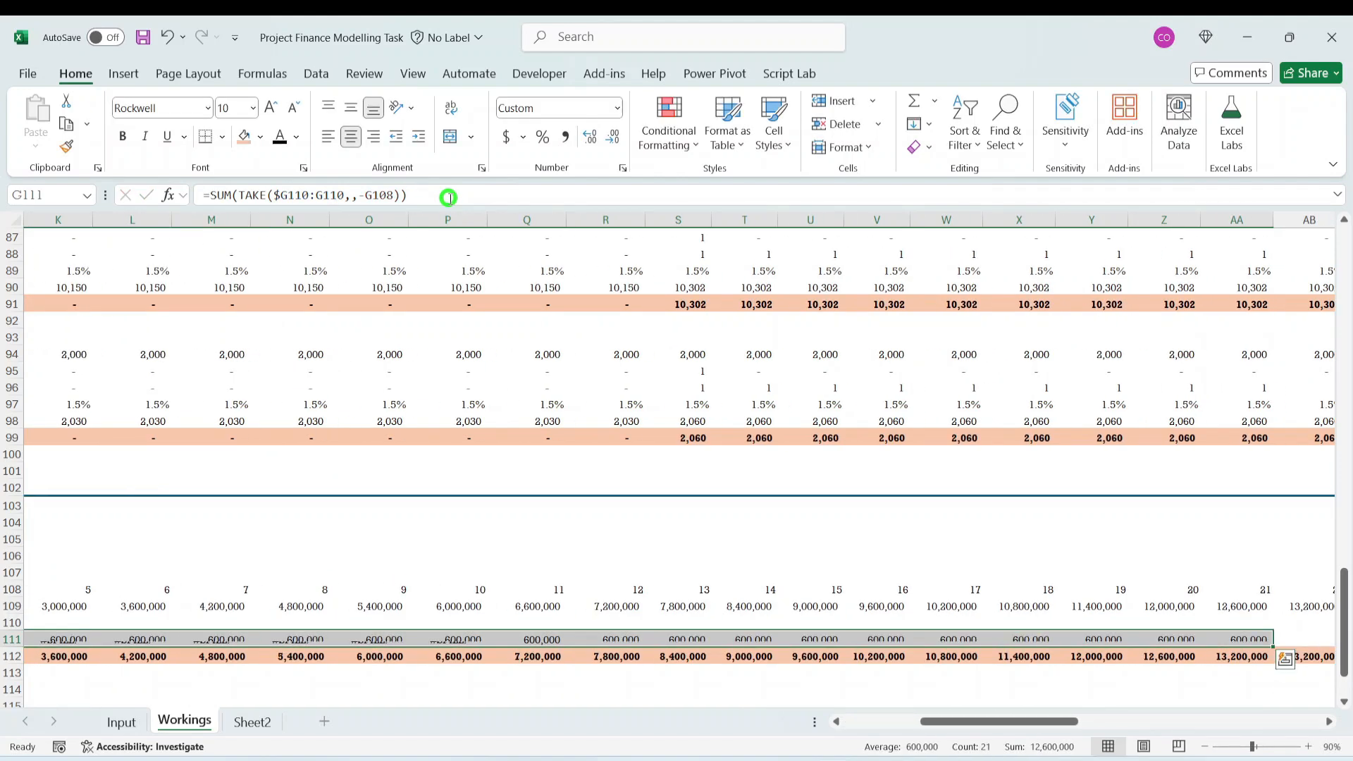
{"action": "key", "text": "Right"}
{"action": "key", "text": "Right"}
{"action": "key", "text": "Right"}
{"action": "key", "text": "Right"}
{"action": "key", "text": "Right"}
{"action": "key", "text": "Right"}
{"action": "key", "text": "Right"}
{"action": "key", "text": "Right"}
{"action": "key", "text": "Right"}
{"action": "key", "text": "Right"}
{"action": "key", "text": "Right"}
{"action": "key", "text": "Right"}
{"action": "key", "text": "Right"}
{"action": "key", "text": "Right"}
{"action": "key", "text": "Right"}
{"action": "key", "text": "Right"}
{"action": "key", "text": "Right"}
{"action": "key", "text": "Right"}
{"action": "key", "text": "Right"}
{"action": "key", "text": "Right"}
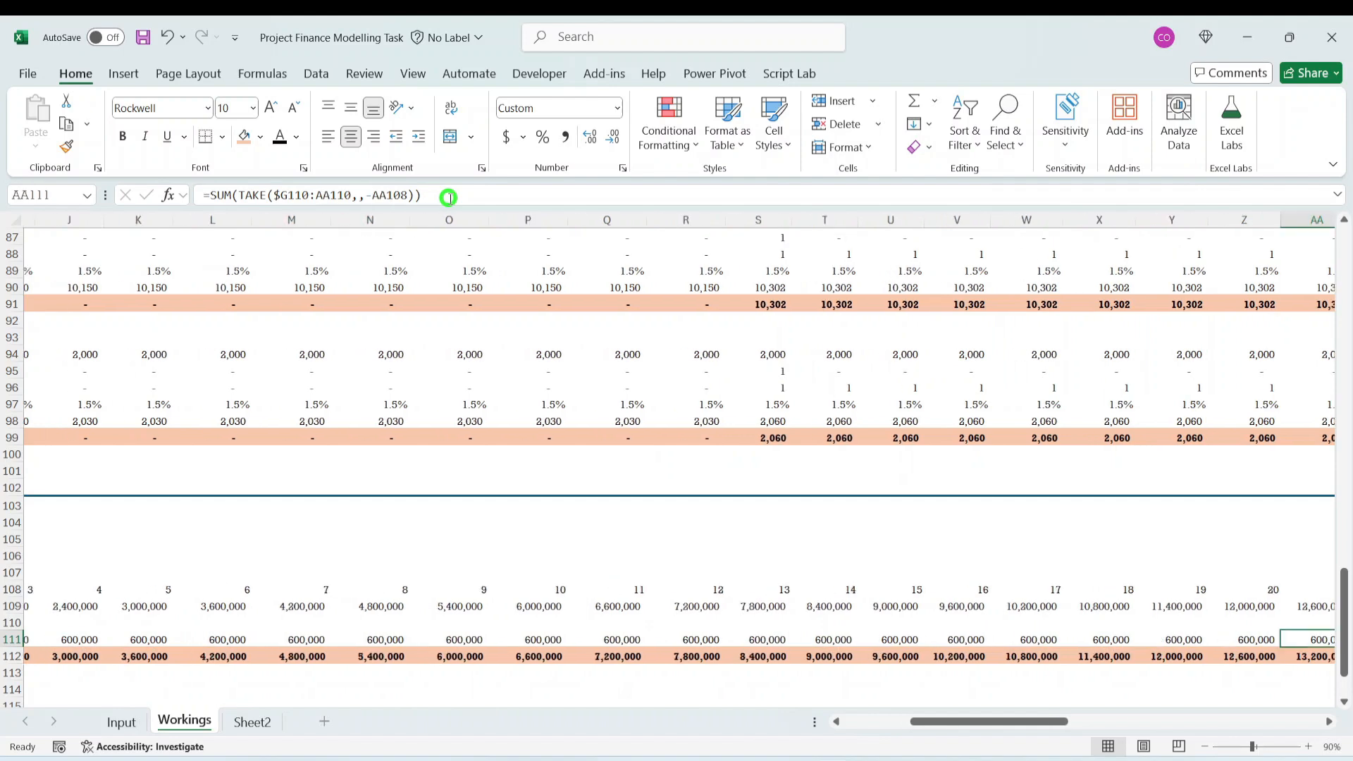
{"action": "key", "text": "Right"}
{"action": "key", "text": "Left"}
{"action": "key", "text": "Left"}
{"action": "key", "text": "Right"}
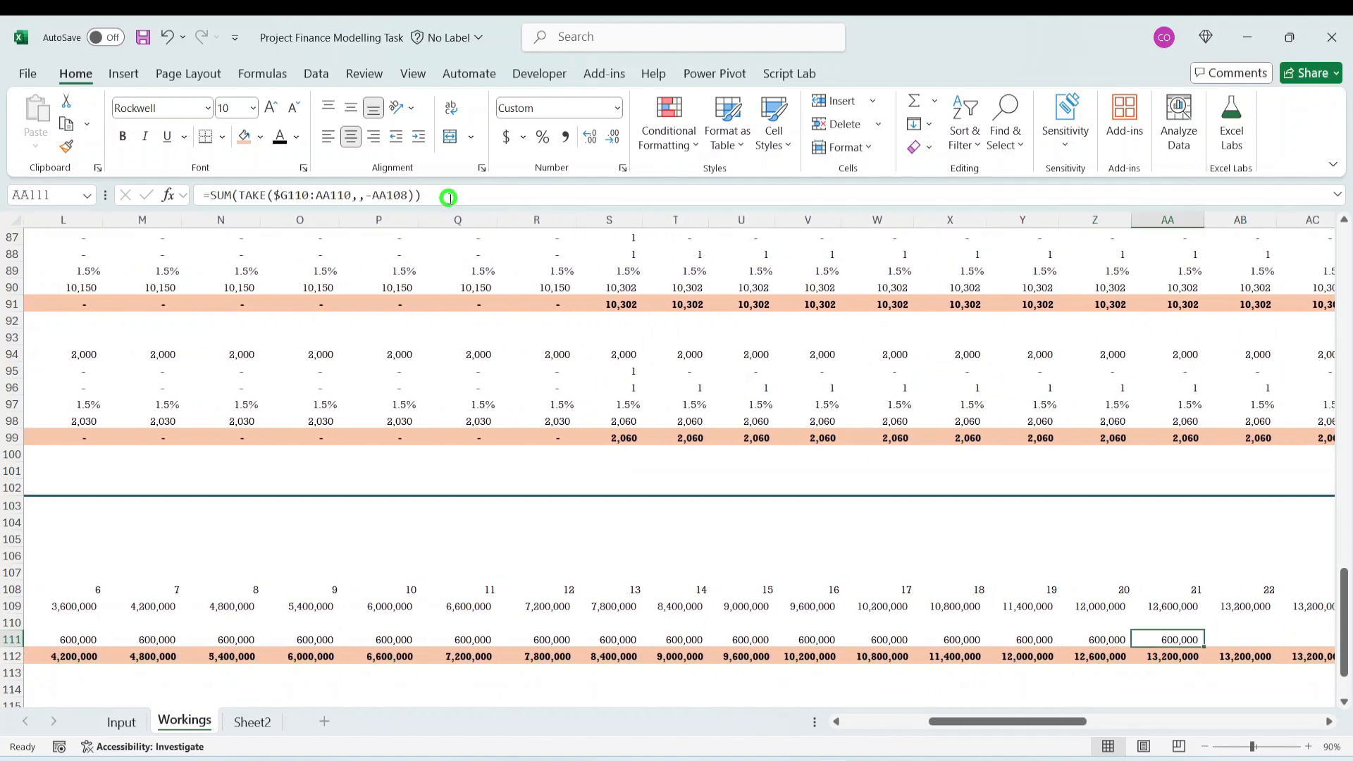
- Extend the SUM(TAKE) formula from AA111 across the rest of Land's Depreciation row to BB111
{"action": "key", "text": "ctrl+shift+Right"}
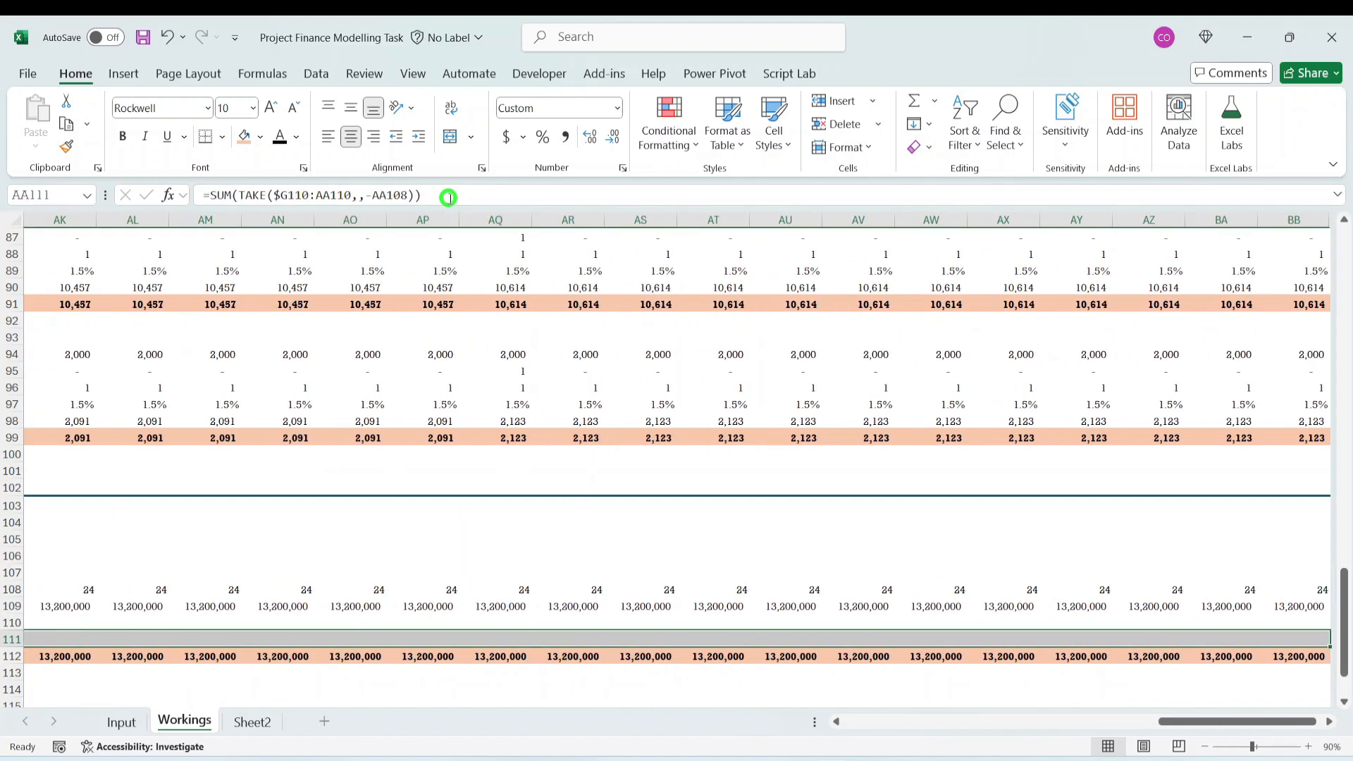
{"action": "key", "text": "ctrl+r"}
{"action": "key", "text": "Left"}
{"action": "key", "text": "Left"}
{"action": "key", "text": "Left"}
{"action": "key", "text": "Left"}
{"action": "key", "text": "Left"}
{"action": "key", "text": "Left"}
{"action": "key", "text": "Left"}
{"action": "key", "text": "Left"}
{"action": "key", "text": "Left"}
{"action": "key", "text": "Left"}
{"action": "key", "text": "Left"}
{"action": "key", "text": "Left"}
{"action": "key", "text": "Left"}
{"action": "key", "text": "Left"}
{"action": "key", "text": "Left"}
{"action": "key", "text": "Left"}
{"action": "key", "text": "Left"}
{"action": "key", "text": "Left"}
{"action": "key", "text": "Left"}
{"action": "key", "text": "Left"}
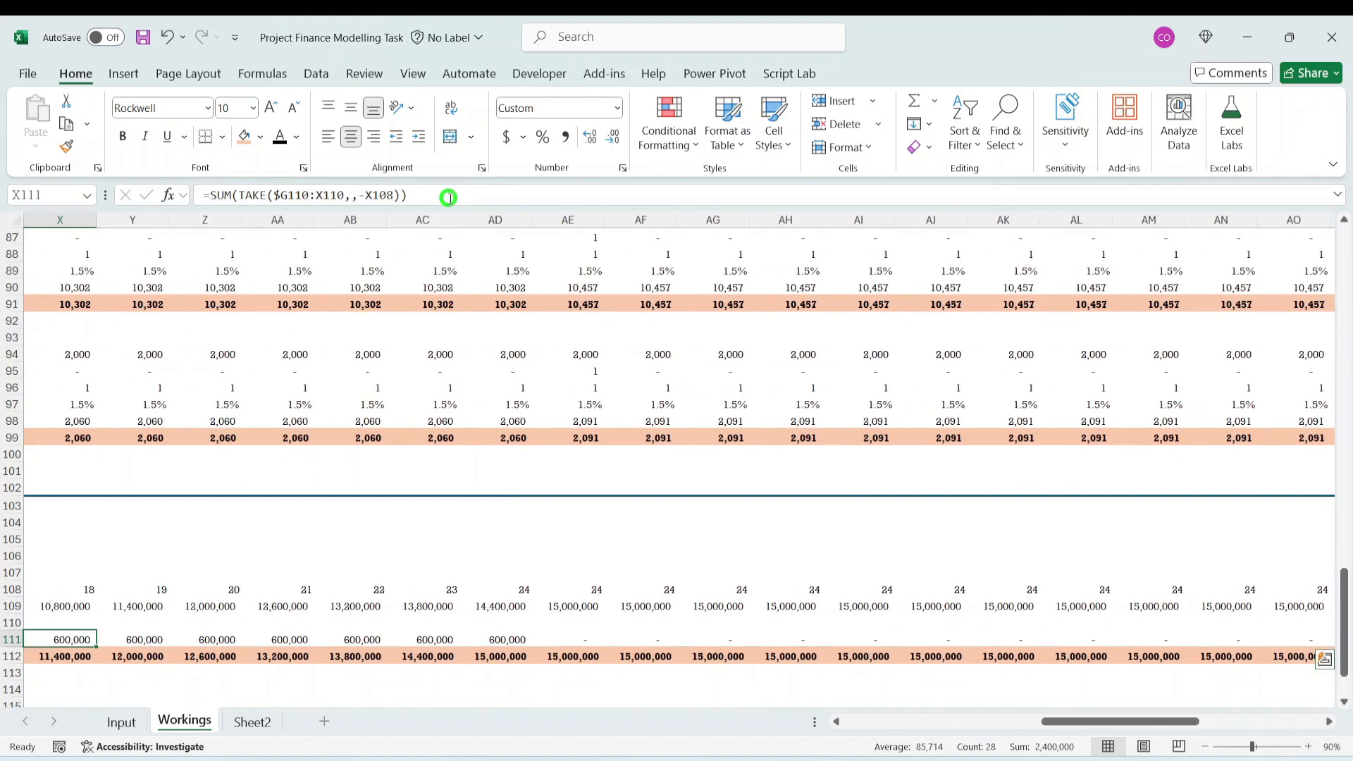
- Examine the Depreciation formulas in row 111 around columns AC to AI, where the month counter reaches its cap
{"action": "key", "text": "Right"}
{"action": "key", "text": "Right"}
{"action": "key", "text": "Right"}
{"action": "key", "text": "Right"}
{"action": "key", "text": "Right"}
{"action": "key", "text": "Right"}
{"action": "key", "text": "Right"}
{"action": "key", "text": "Right"}
{"action": "key", "text": "Right"}
{"action": "key", "text": "Right"}
{"action": "key", "text": "Right"}
{"action": "key", "text": "Right"}
{"action": "key", "text": "Right"}
{"action": "key", "text": "Right"}
{"action": "key", "text": "Right"}
{"action": "key", "text": "Right"}
{"action": "key", "text": "Right"}
{"action": "key", "text": "Right"}
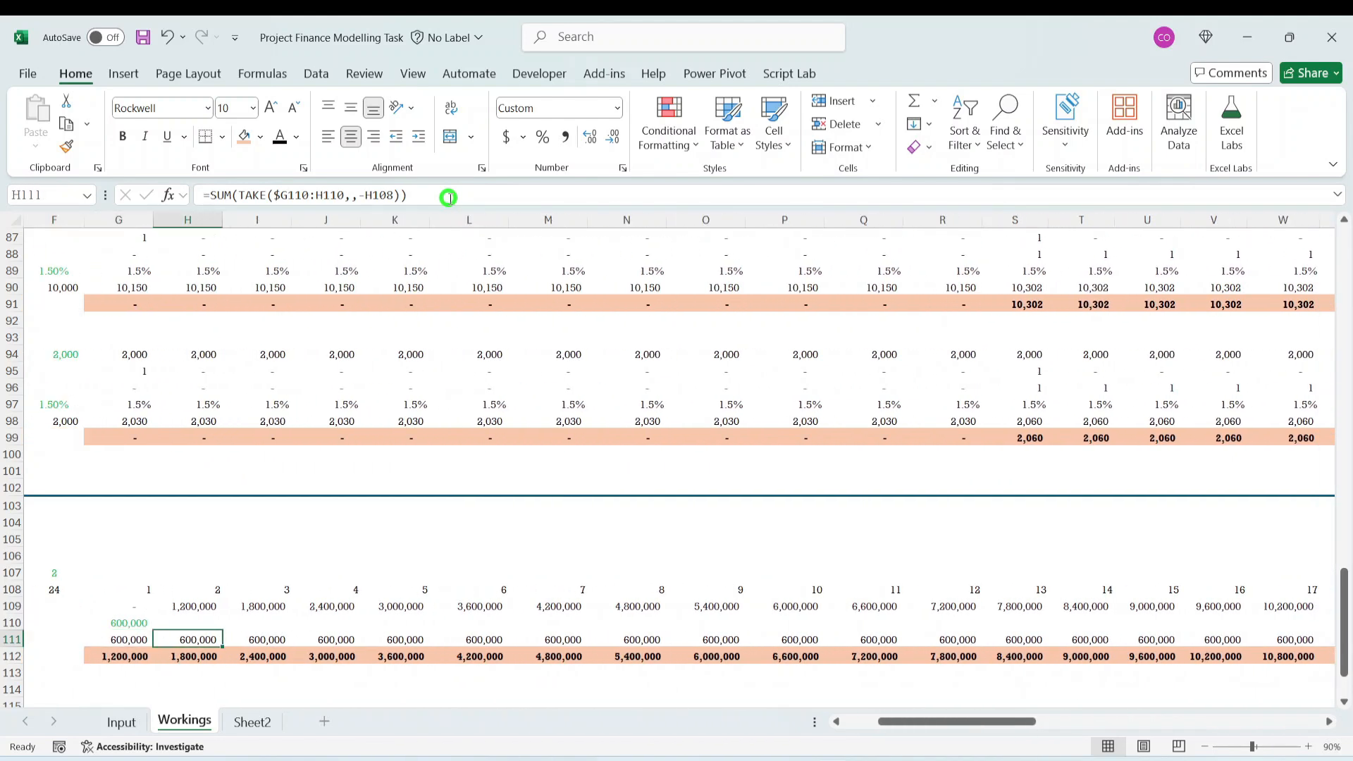
{"action": "key", "text": "Right"}
{"action": "key", "text": "Right"}
{"action": "key", "text": "Right"}
{"action": "key", "text": "Right"}
{"action": "key", "text": "Right"}
{"action": "key", "text": "Right"}
{"action": "key", "text": "Right"}
{"action": "key", "text": "Right"}
{"action": "key", "text": "Right"}
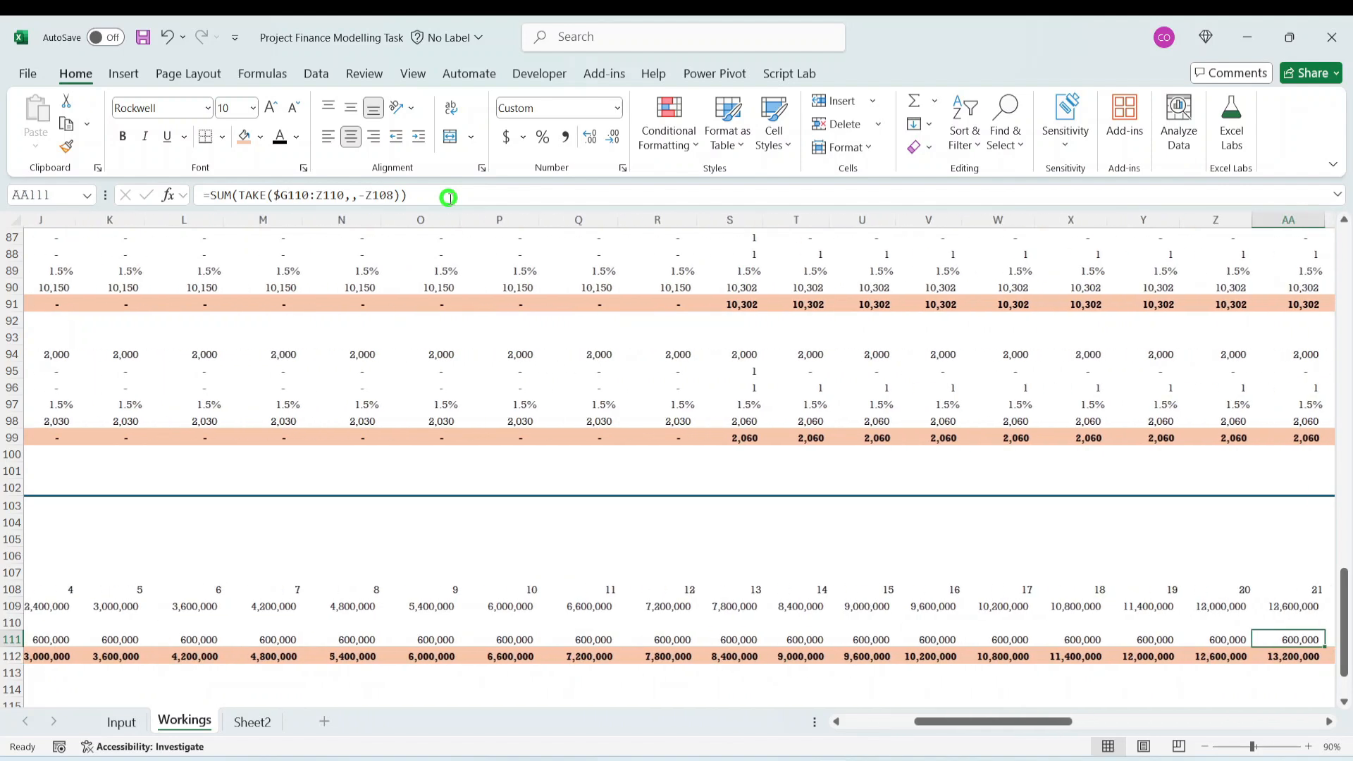
{"action": "key", "text": "Left"}
{"action": "key", "text": "Left"}
{"action": "key", "text": "Left"}
{"action": "key", "text": "Left"}
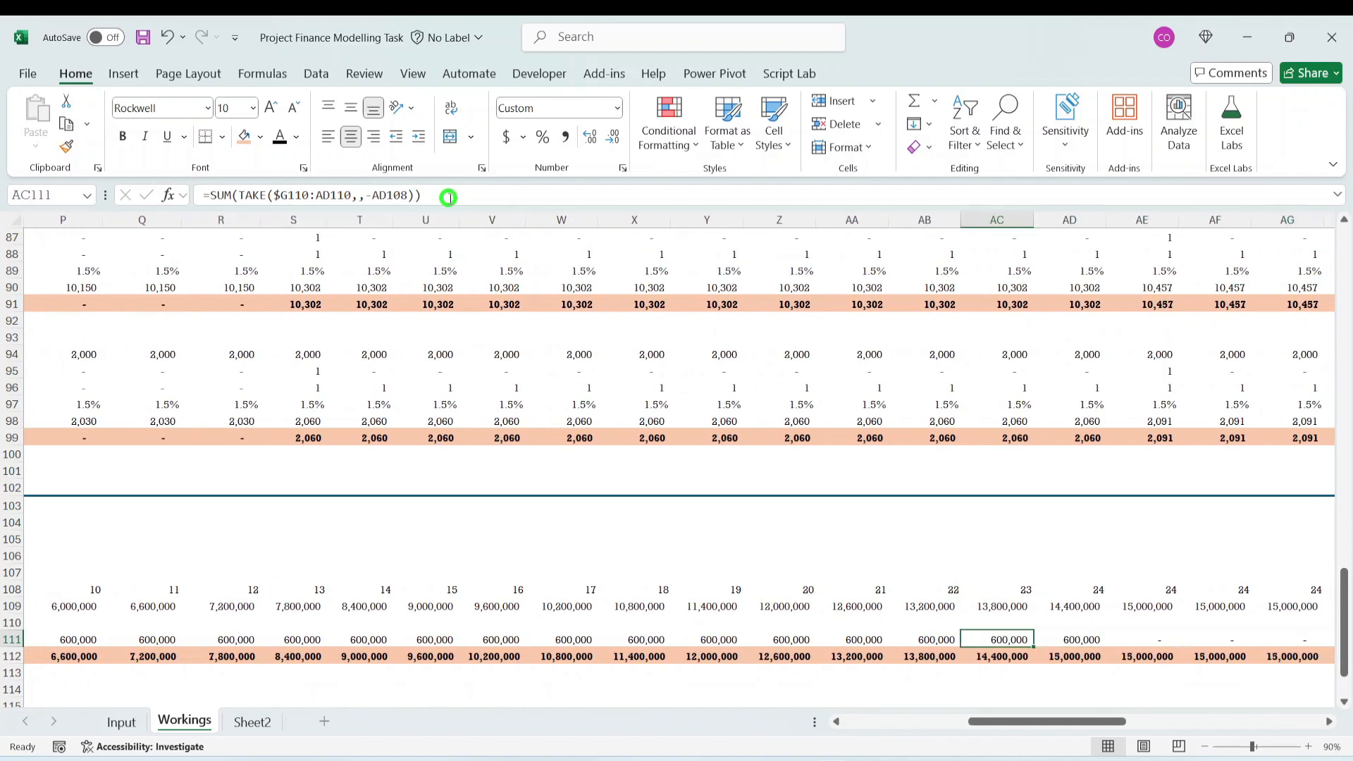
{"action": "key", "text": "Right"}
{"action": "key", "text": "Right"}
{"action": "key", "text": "Right"}
{"action": "key", "text": "Right"}
{"action": "key", "text": "Right"}
{"action": "key", "text": "Right"}
{"action": "key", "text": "Right"}
{"action": "key", "text": "Right"}
{"action": "key", "text": "Right"}
{"action": "key", "text": "Right"}
{"action": "key", "text": "Right"}
{"action": "key", "text": "Right"}
{"action": "key", "text": "Right"}
{"action": "key", "text": "Right"}
{"action": "key", "text": "Right"}
{"action": "key", "text": "Right"}
{"action": "key", "text": "Right"}
{"action": "key", "text": "Right"}
{"action": "key", "text": "Right"}
{"action": "key", "text": "Right"}
{"action": "key", "text": "Right"}
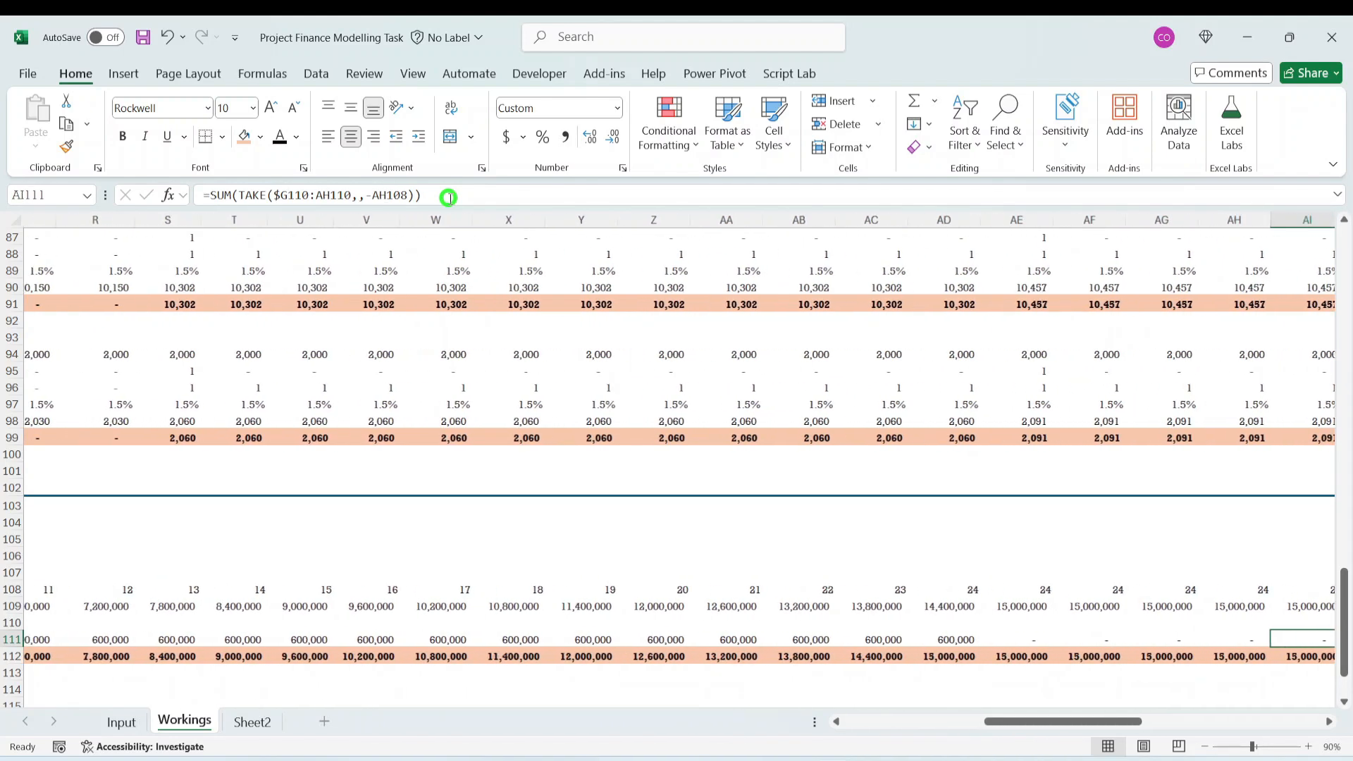
{"action": "key", "text": "Left"}
{"action": "key", "text": "Left"}
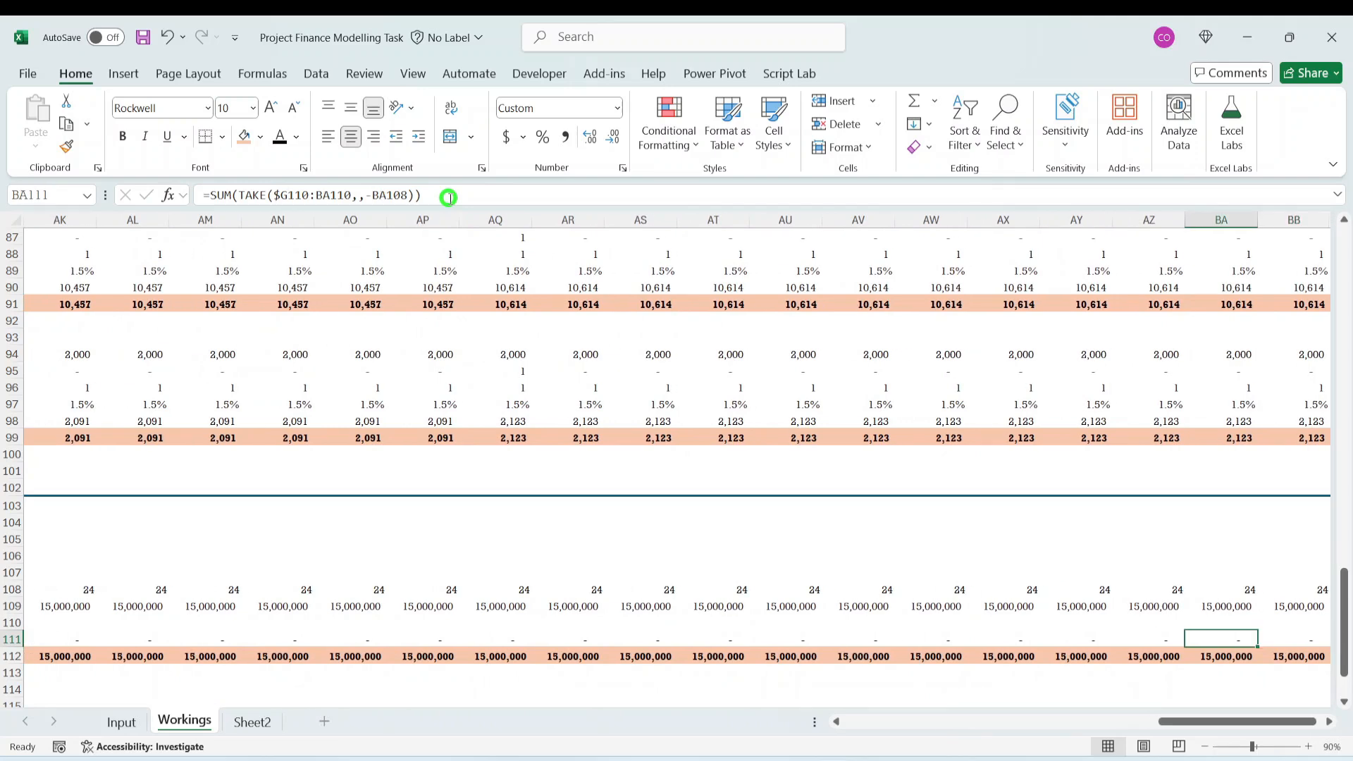
- Set Land's useful life in E47 of the Input sheet to 1 year
{"action": "key", "text": "Home"}
{"action": "key", "text": "Right"}
{"action": "key", "text": "Right"}
{"action": "key", "text": "Right"}
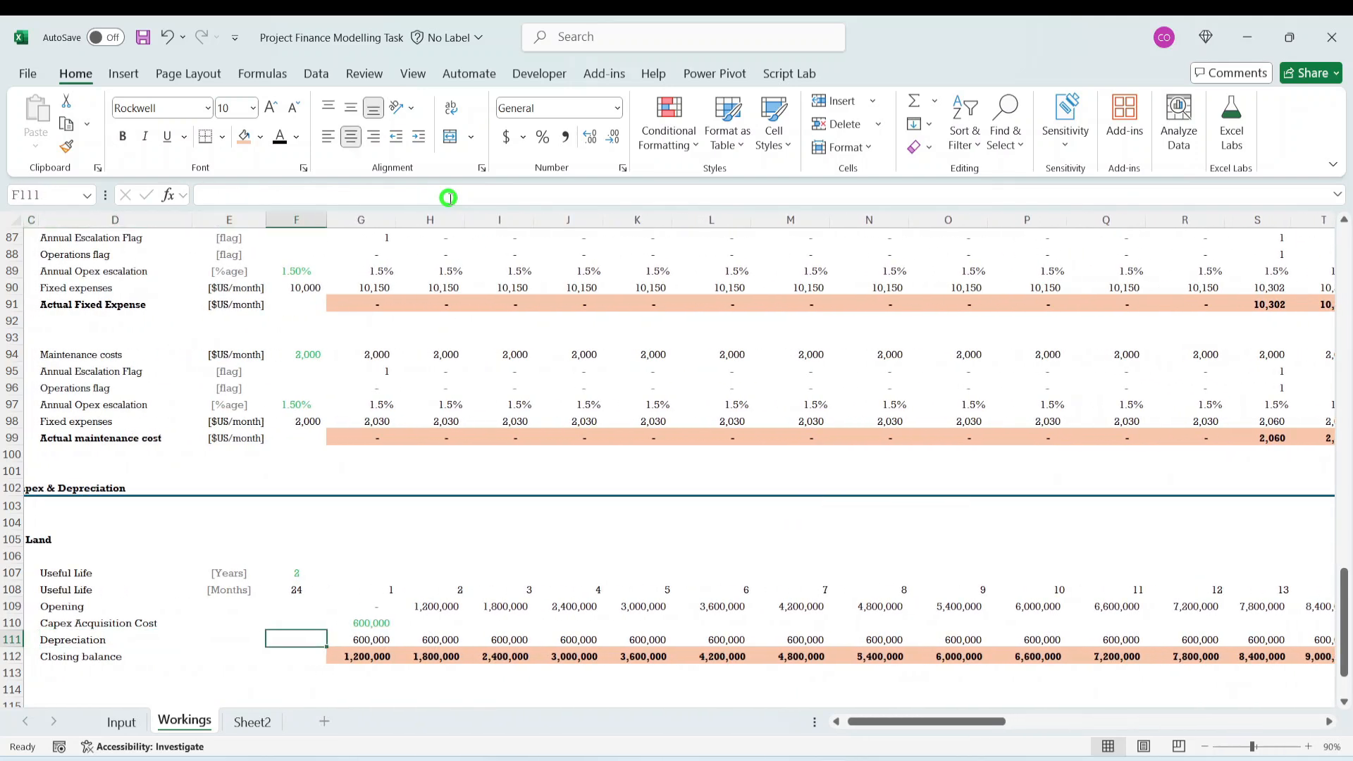
{"action": "left_click", "coordinate": [122, 720]}
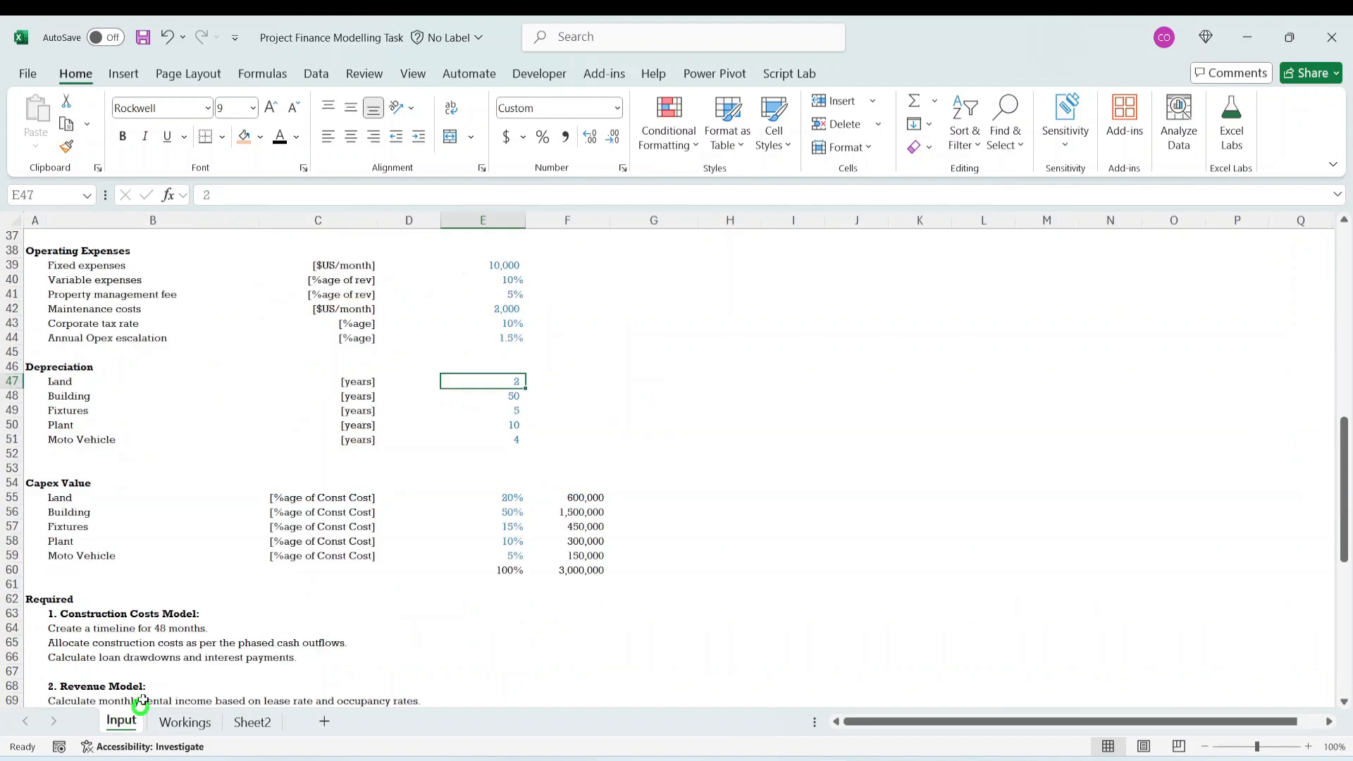
{"action": "left_click", "coordinate": [564, 421]}
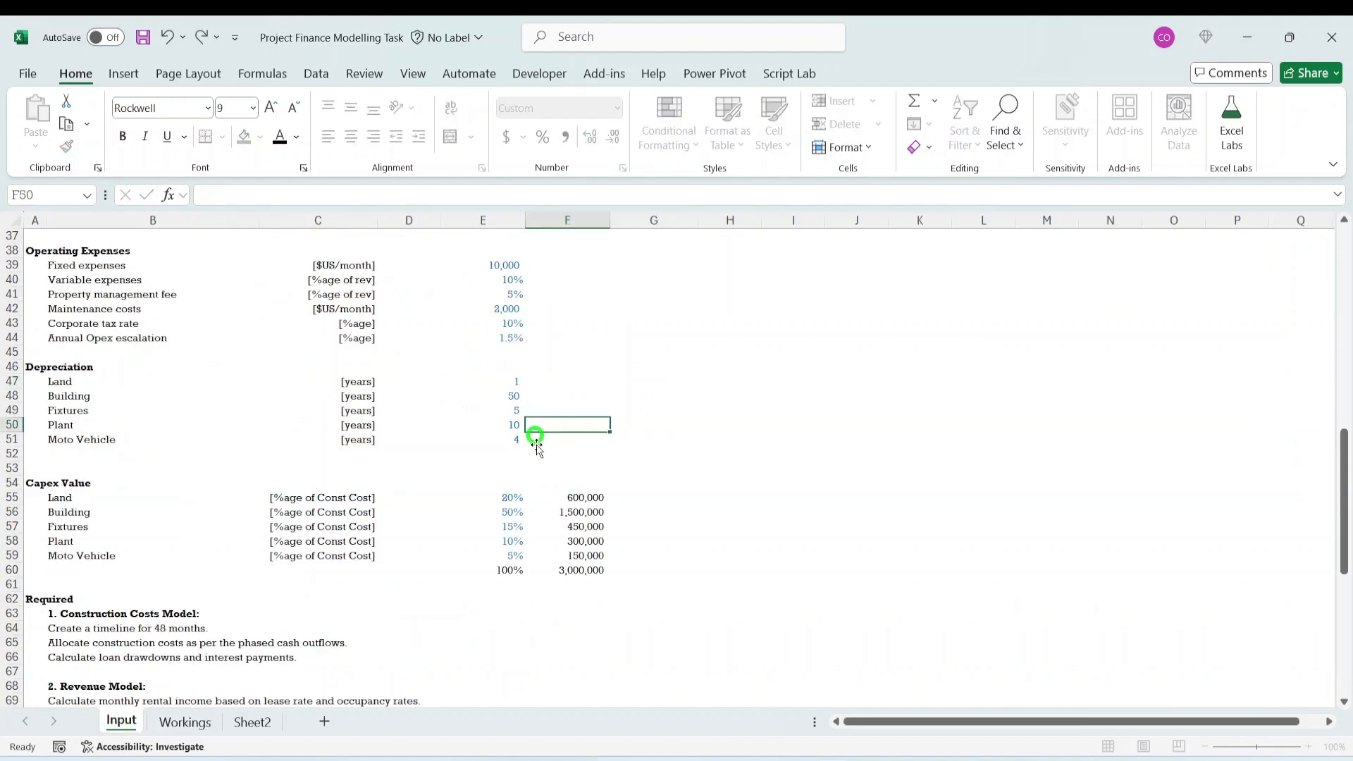
- Return to the Workings sheet and examine where Land's Depreciation row stops under the shortened useful life
{"action": "left_click", "coordinate": [186, 722]}
{"action": "left_click", "coordinate": [357, 618]}
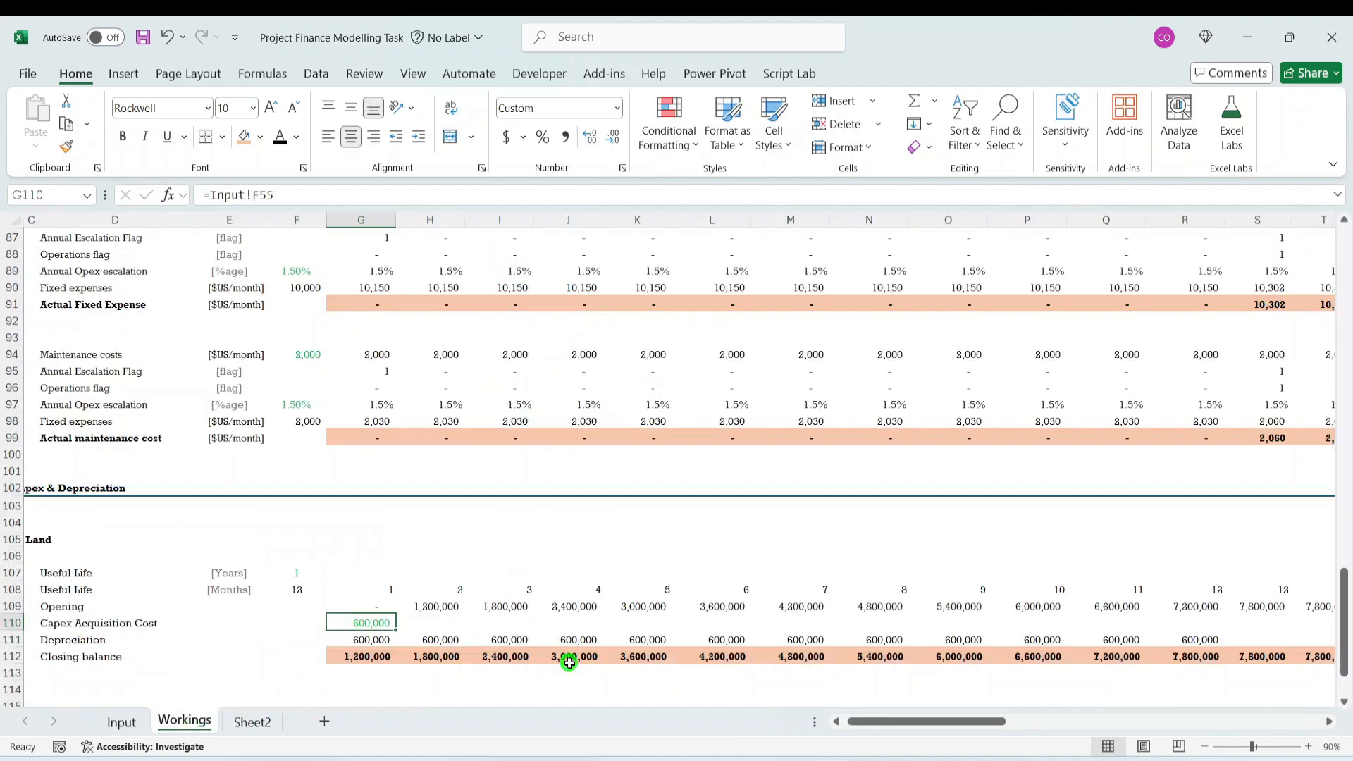
{"action": "key", "text": "Down"}
{"action": "key", "text": "Down"}
{"action": "key", "text": "Down"}
{"action": "key", "text": "Right"}
{"action": "key", "text": "Right"}
{"action": "key", "text": "Right"}
{"action": "key", "text": "Right"}
{"action": "key", "text": "Right"}
{"action": "key", "text": "Right"}
{"action": "key", "text": "Right"}
{"action": "key", "text": "Right"}
{"action": "key", "text": "Right"}
{"action": "key", "text": "Right"}
{"action": "key", "text": "Right"}
{"action": "key", "text": "Right"}
{"action": "key", "text": "Right"}
{"action": "key", "text": "Right"}
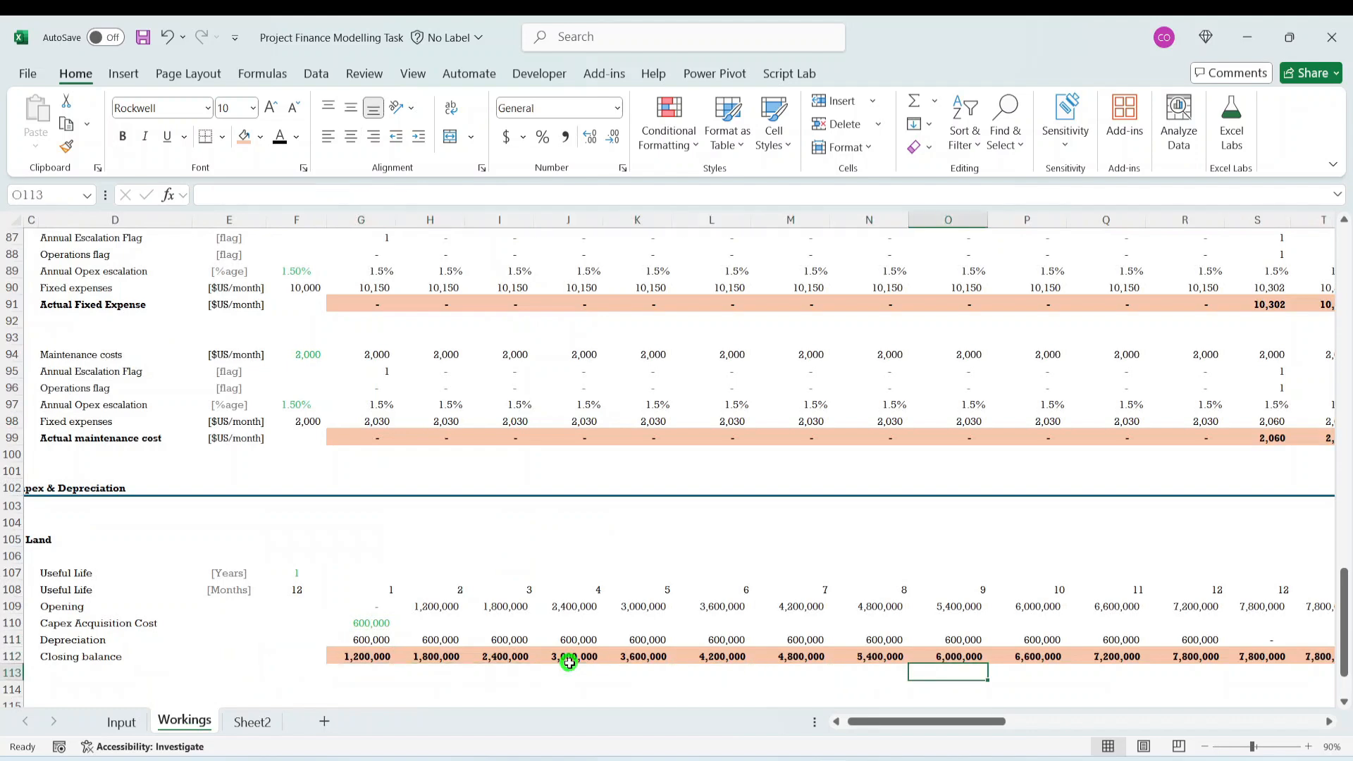
{"action": "key", "text": "Up"}
{"action": "key", "text": "Up"}
{"action": "key", "text": "Left"}
{"action": "key", "text": "Left"}
{"action": "key", "text": "Left"}
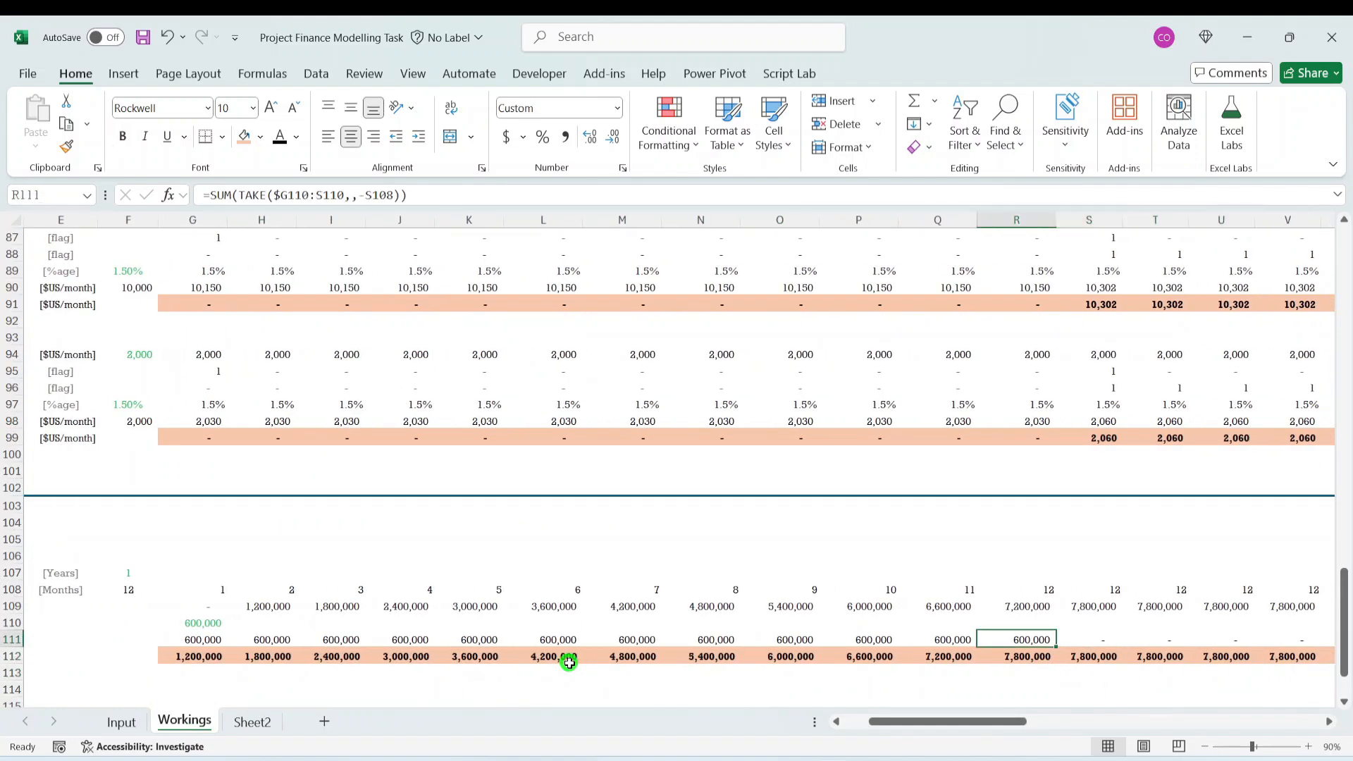
{"action": "key", "text": "Left"}
{"action": "key", "text": "Right"}
- Compare the SUM(TAKE) formulas from H111 to R111 with the useful life in F107
{"action": "key", "text": "Right"}
{"action": "key", "text": "Right"}
{"action": "key", "text": "Right"}
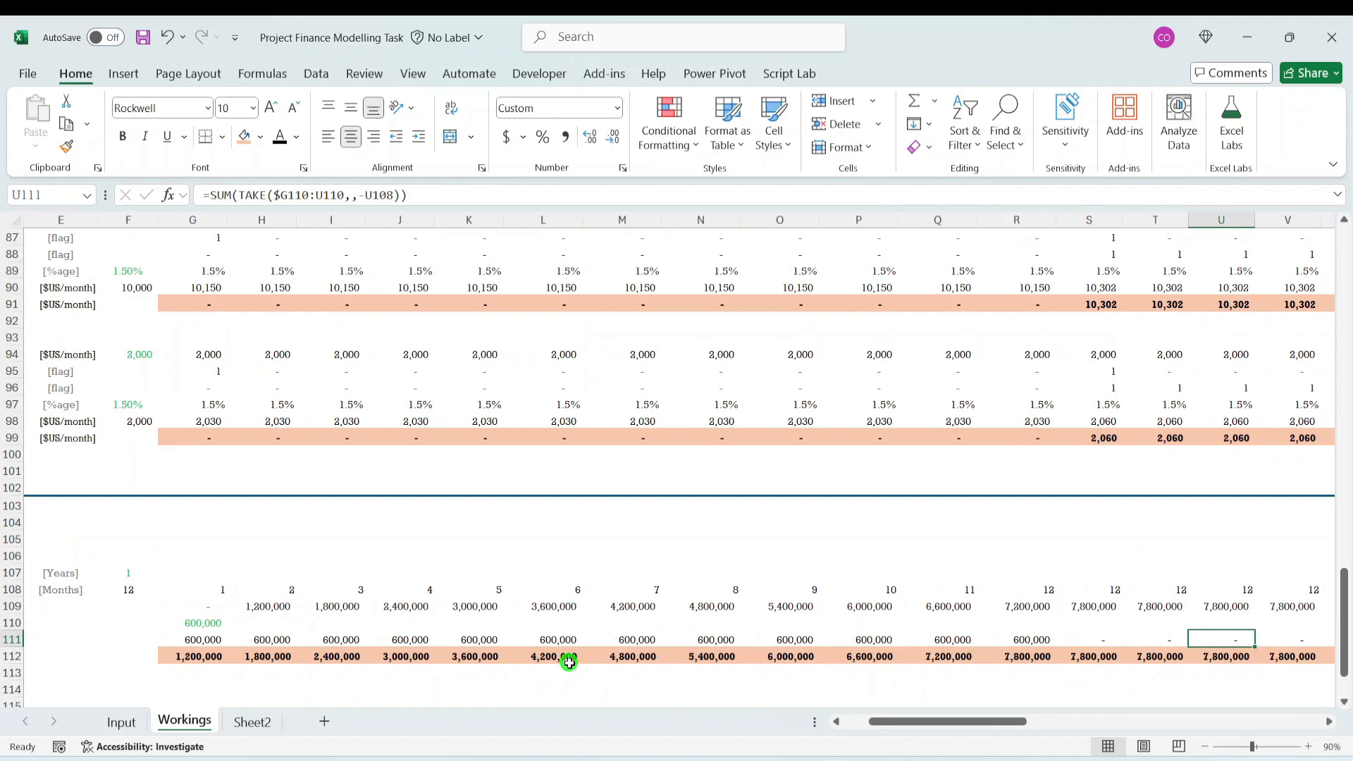
{"action": "key", "text": "Left"}
{"action": "key", "text": "Left"}
{"action": "key", "text": "Left"}
{"action": "key", "text": "Left"}
{"action": "key", "text": "Left"}
{"action": "key", "text": "Left"}
{"action": "key", "text": "Left"}
{"action": "key", "text": "Left"}
{"action": "key", "text": "Left"}
{"action": "key", "text": "Left"}
{"action": "key", "text": "Left"}
{"action": "key", "text": "Left"}
{"action": "key", "text": "Left"}
{"action": "key", "text": "Left"}
{"action": "key", "text": "Right"}
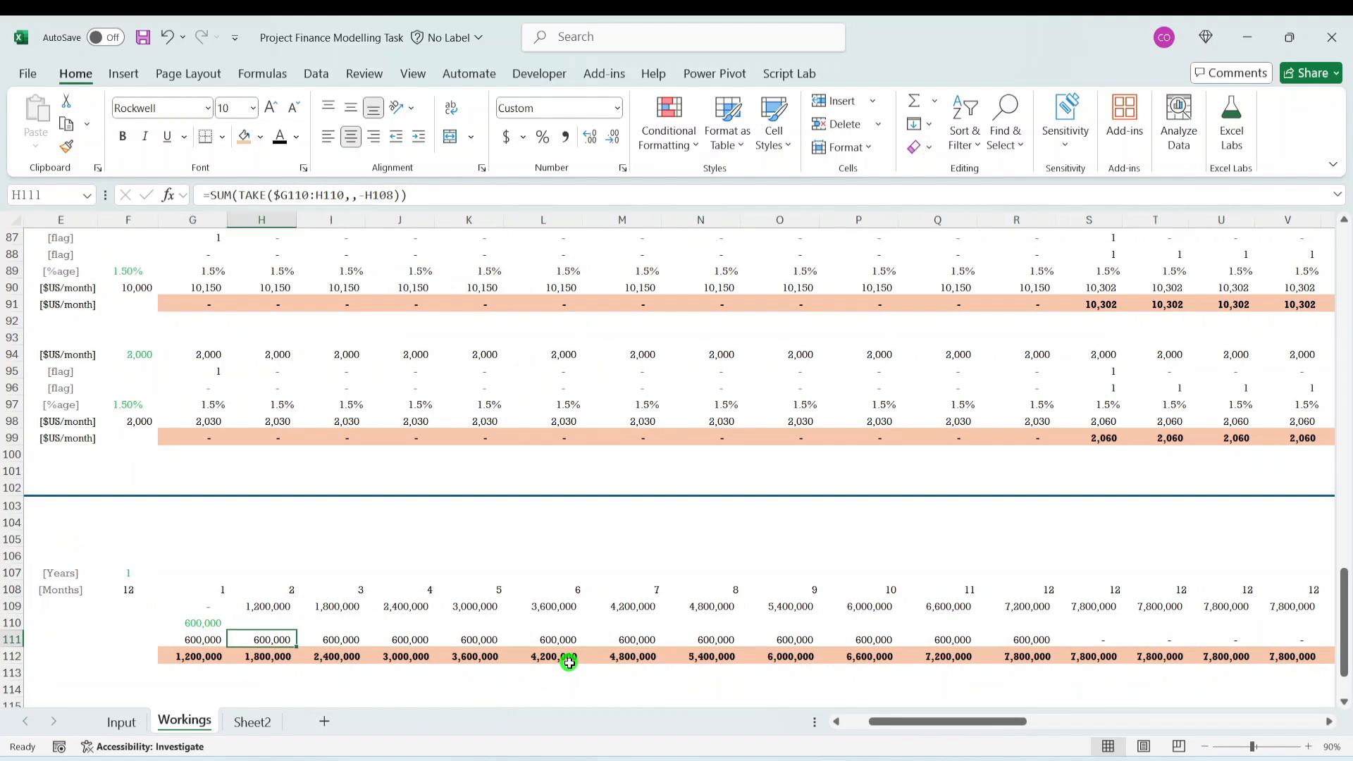
{"action": "key", "text": "Left"}
{"action": "key", "text": "Right"}
{"action": "key", "text": "Right"}
{"action": "key", "text": "Right"}
{"action": "key", "text": "Right"}
{"action": "key", "text": "Right"}
{"action": "key", "text": "Right"}
{"action": "key", "text": "Right"}
{"action": "key", "text": "Right"}
{"action": "key", "text": "Right"}
{"action": "key", "text": "Right"}
{"action": "key", "text": "Right"}
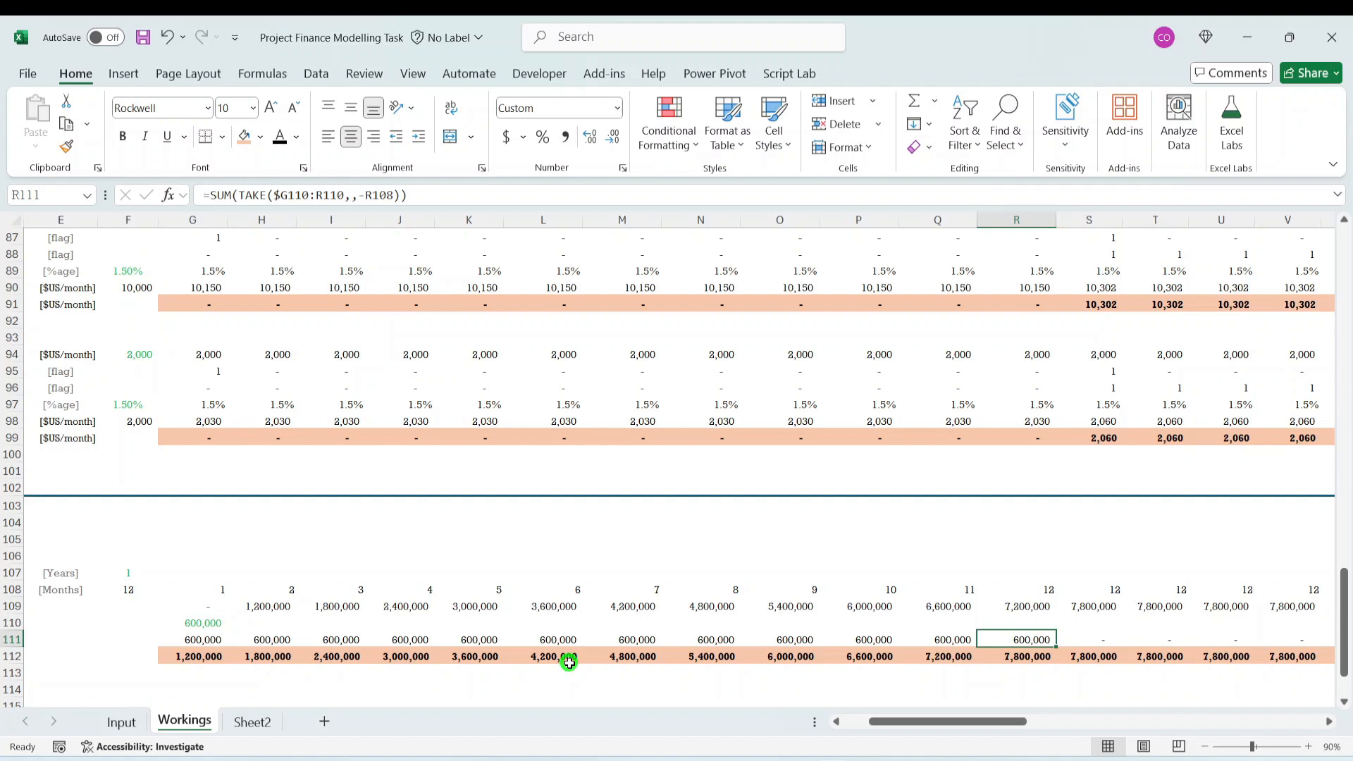
{"action": "left_click", "coordinate": [781, 641]}
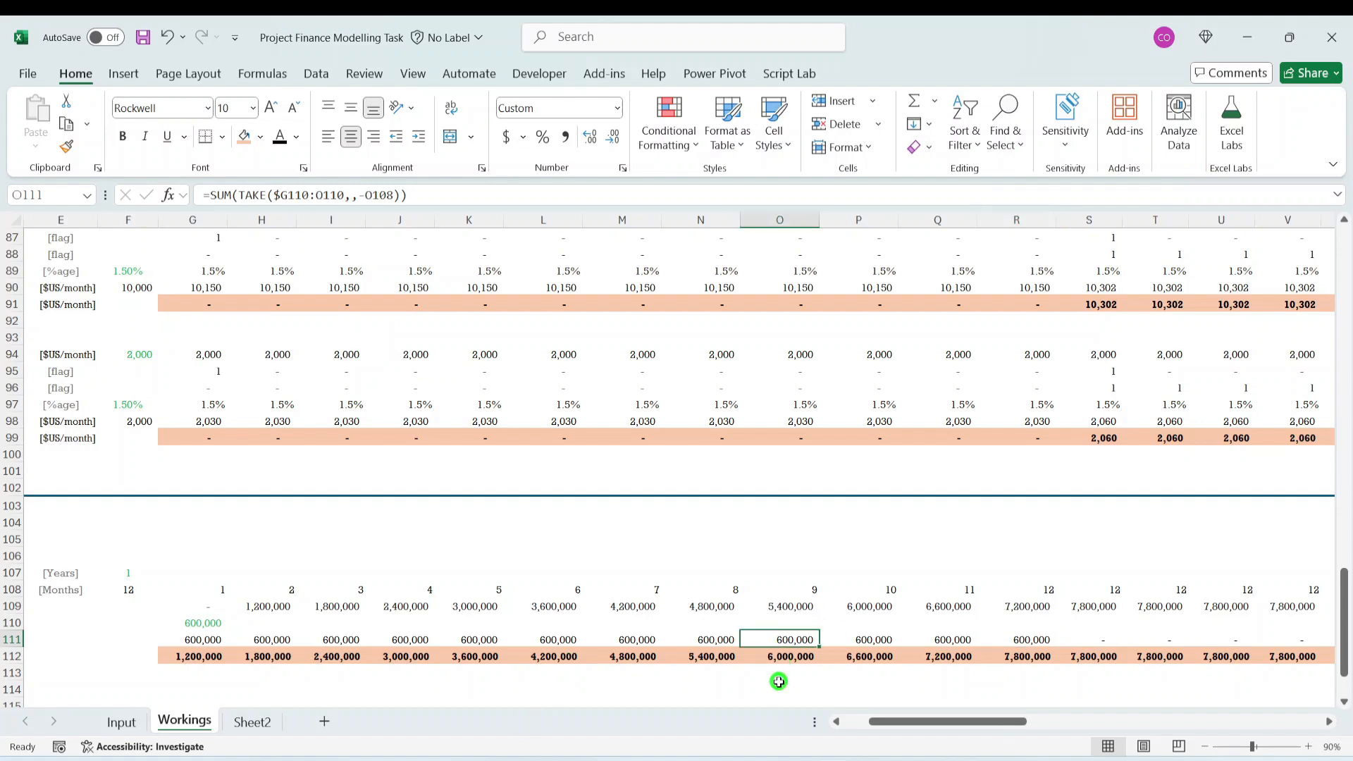
{"action": "left_click", "coordinate": [119, 571]}
{"action": "left_click", "coordinate": [1026, 638]}
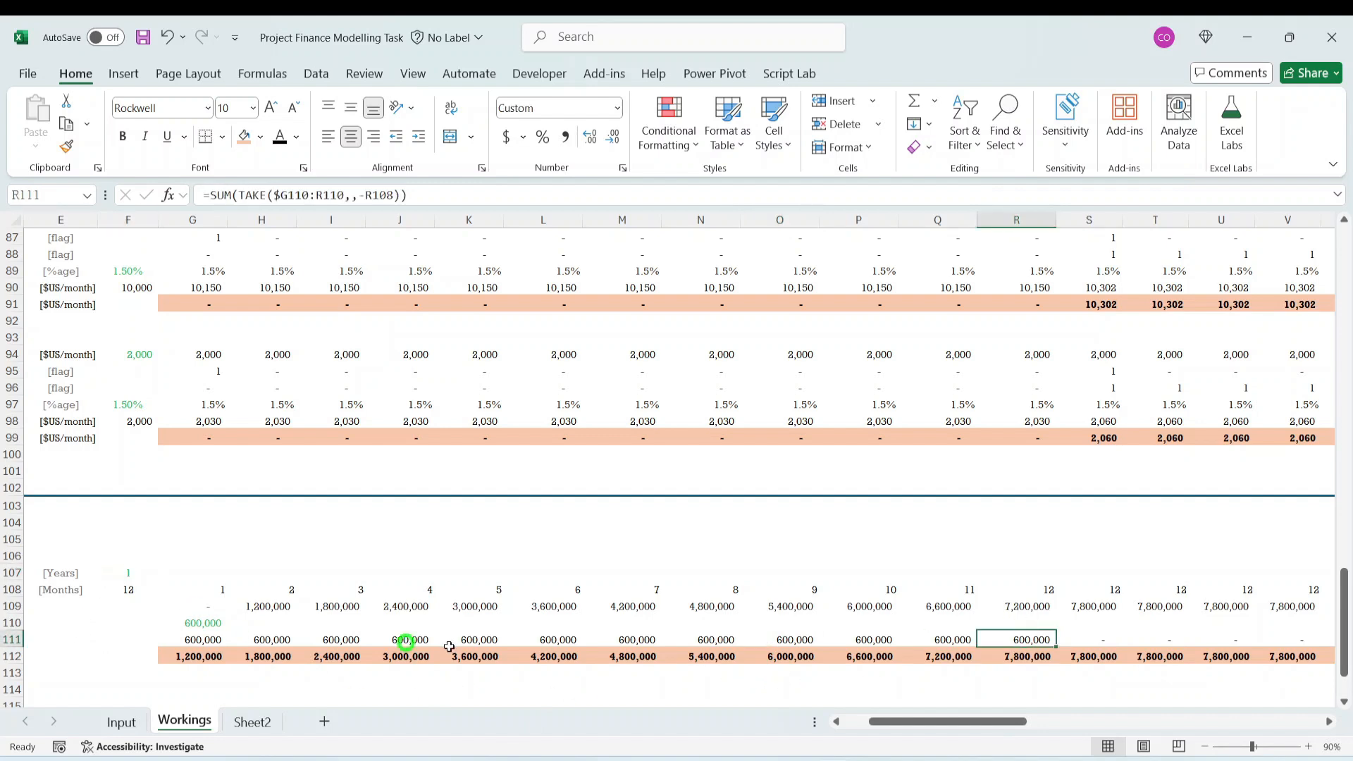
- Divide the depreciation formula in G111 by the useful life in months so it reads =SUM(TAKE($G110:G110,,-G108))/$F108
{"action": "left_click", "coordinate": [205, 641]}
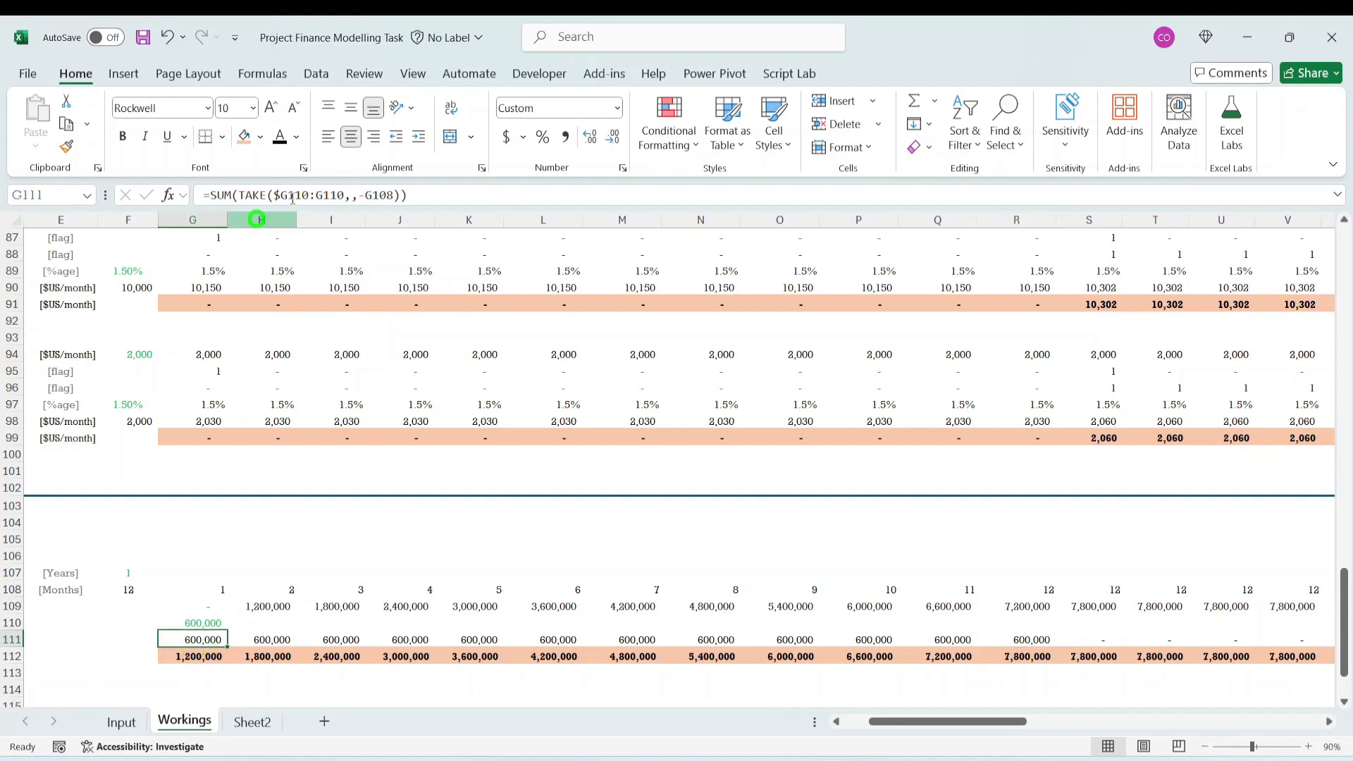
{"action": "key", "text": "F2"}
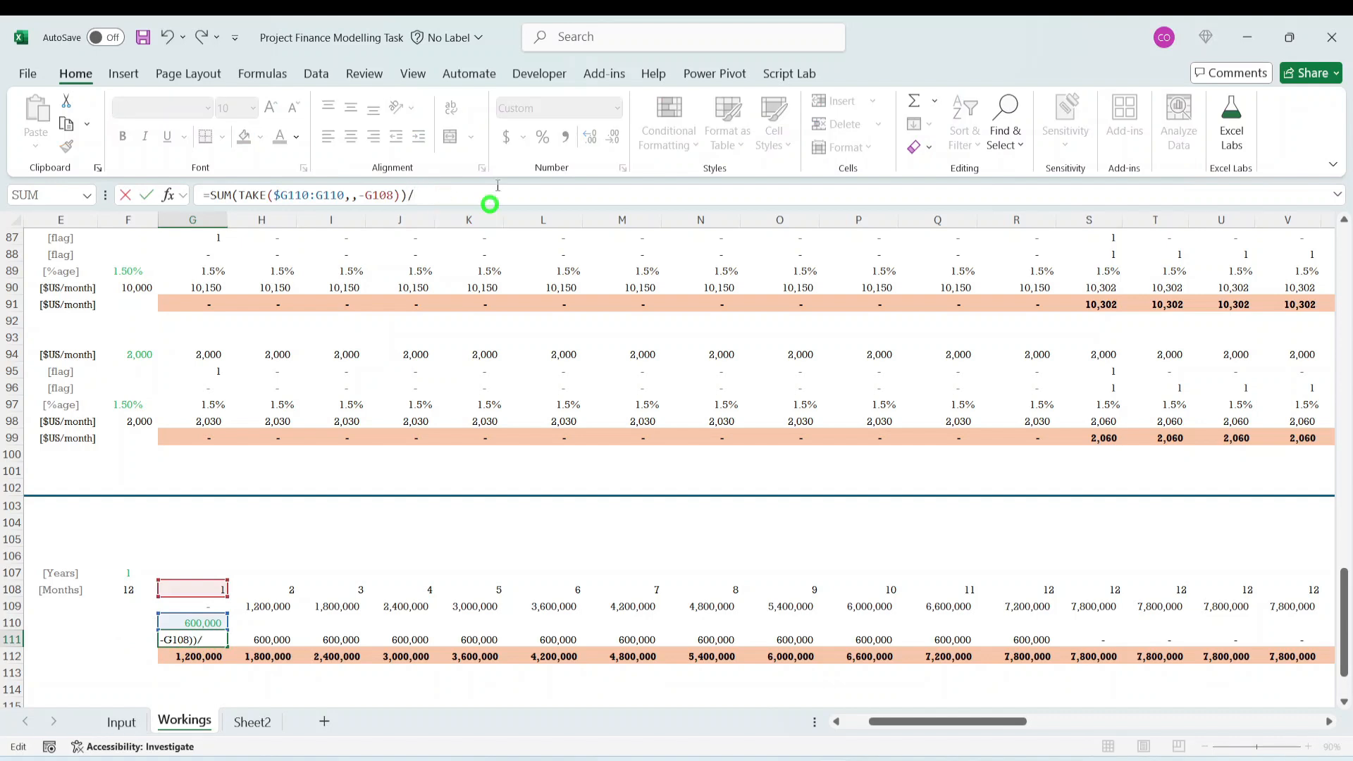
{"action": "type", "text": "/"}
{"action": "left_click", "coordinate": [124, 589]}
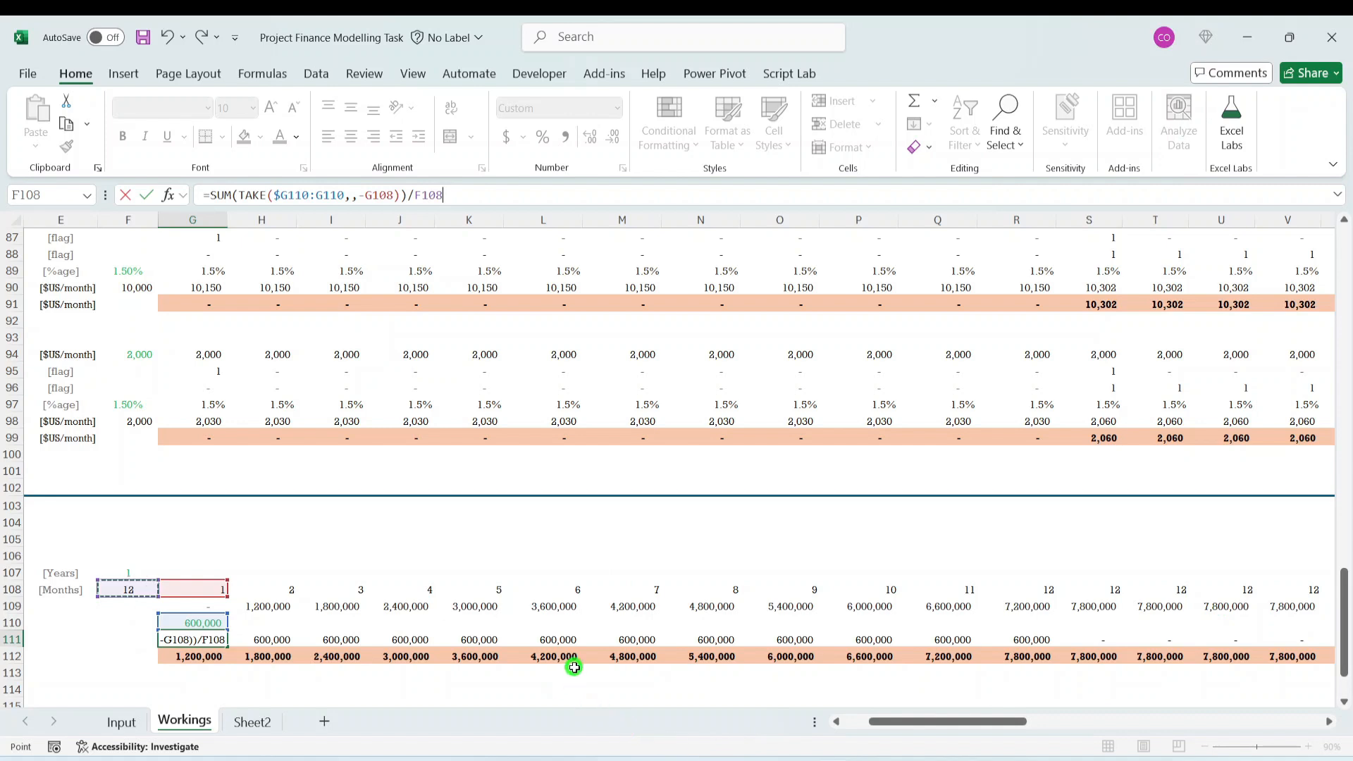
{"action": "key", "text": "F4"}
{"action": "key", "text": "F4"}
{"action": "key", "text": "F4"}
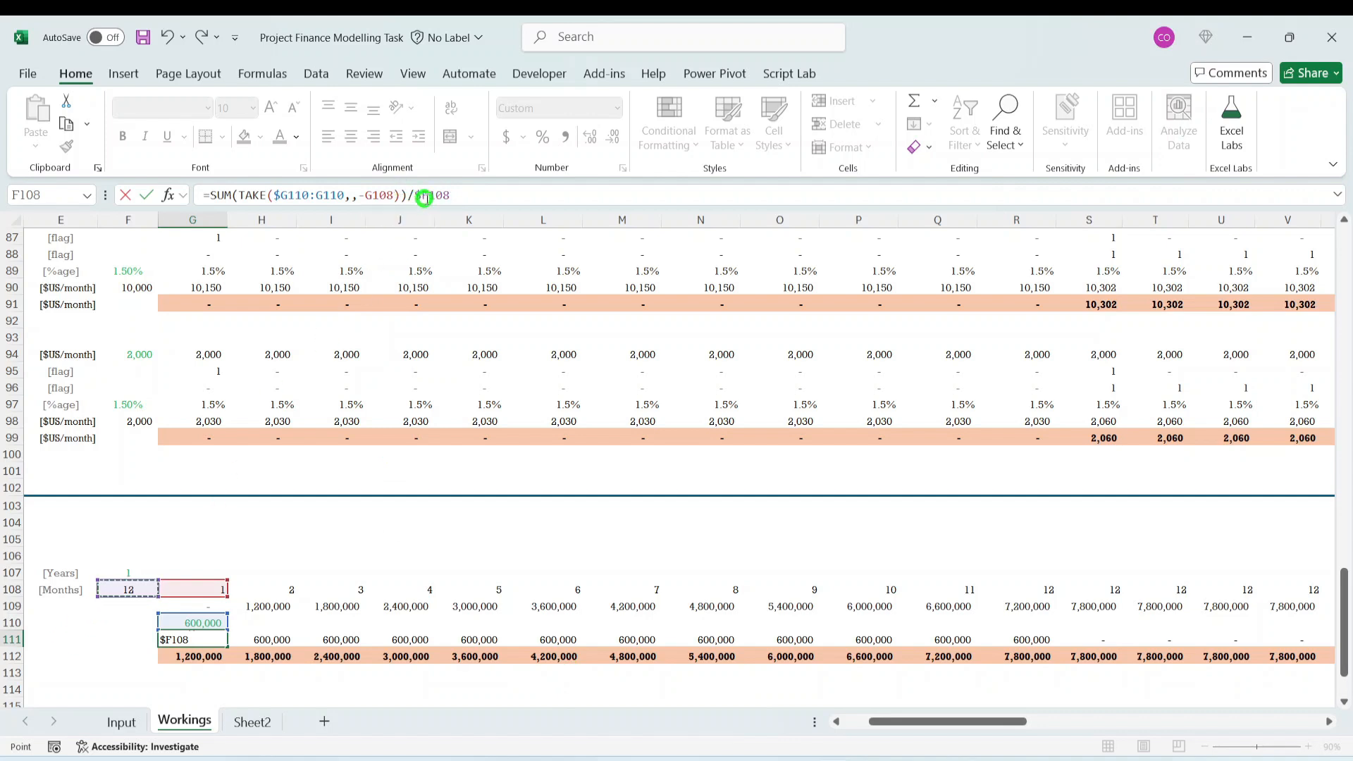
{"action": "key", "text": "ctrl+Return"}
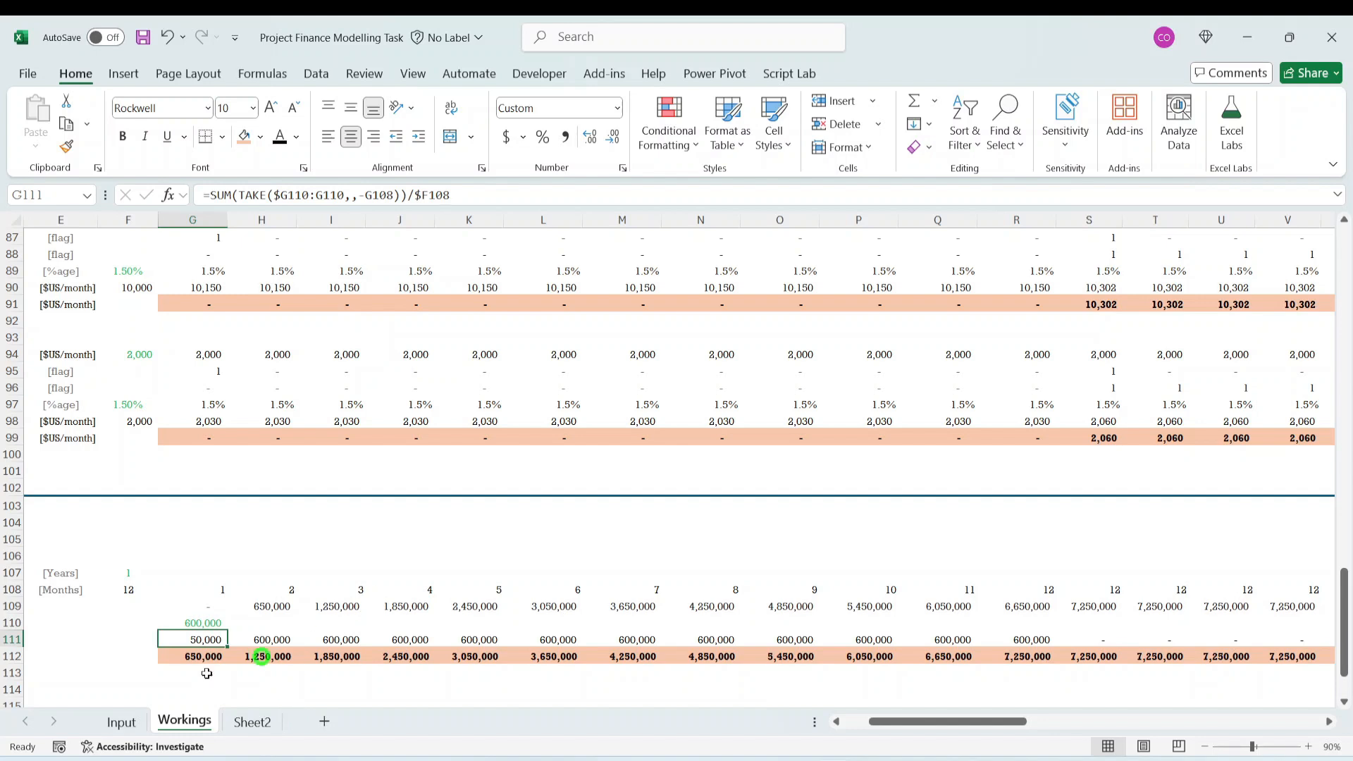
- Make the depreciation in G111 negative so the formula reads =-SUM(TAKE($G110:G110,,-G108))/$F108
{"action": "left_click", "coordinate": [210, 195]}
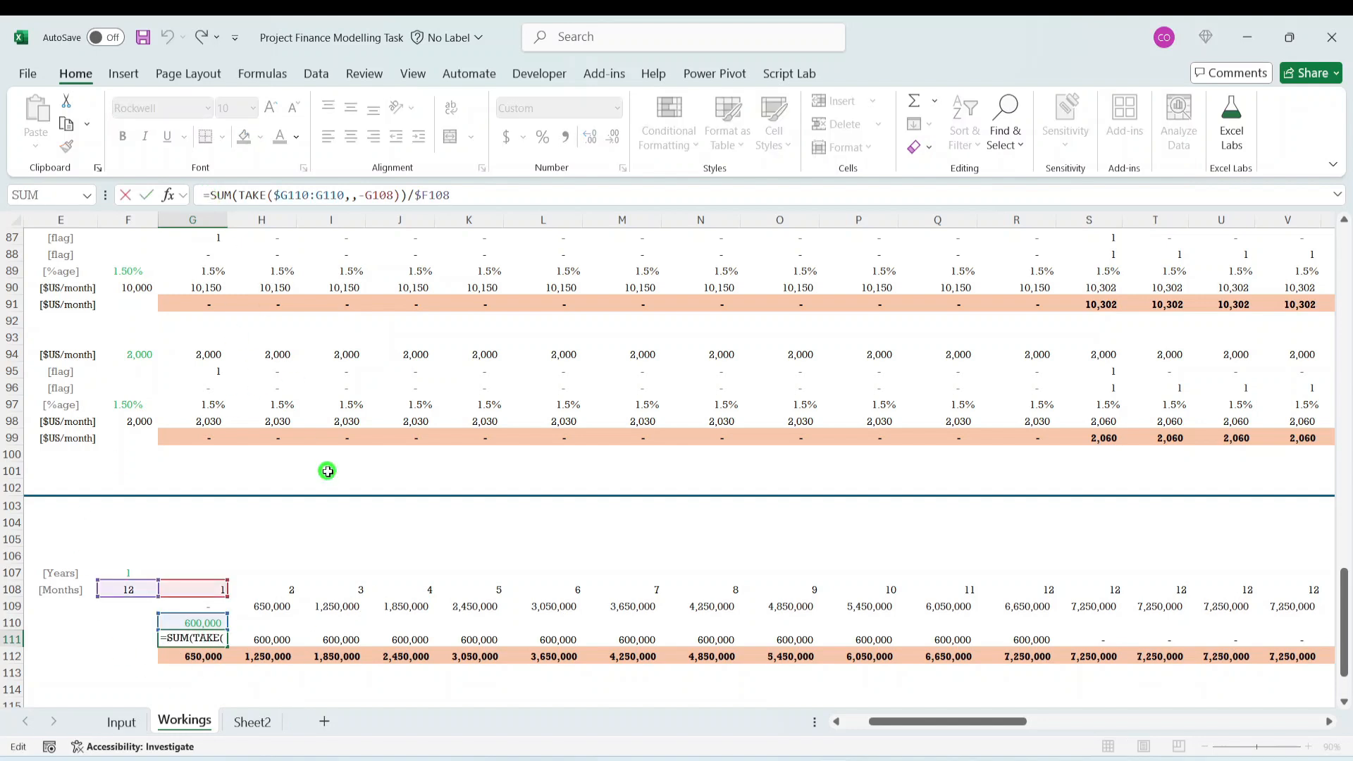
{"action": "type", "text": "-"}
{"action": "key", "text": "ctrl+Return"}
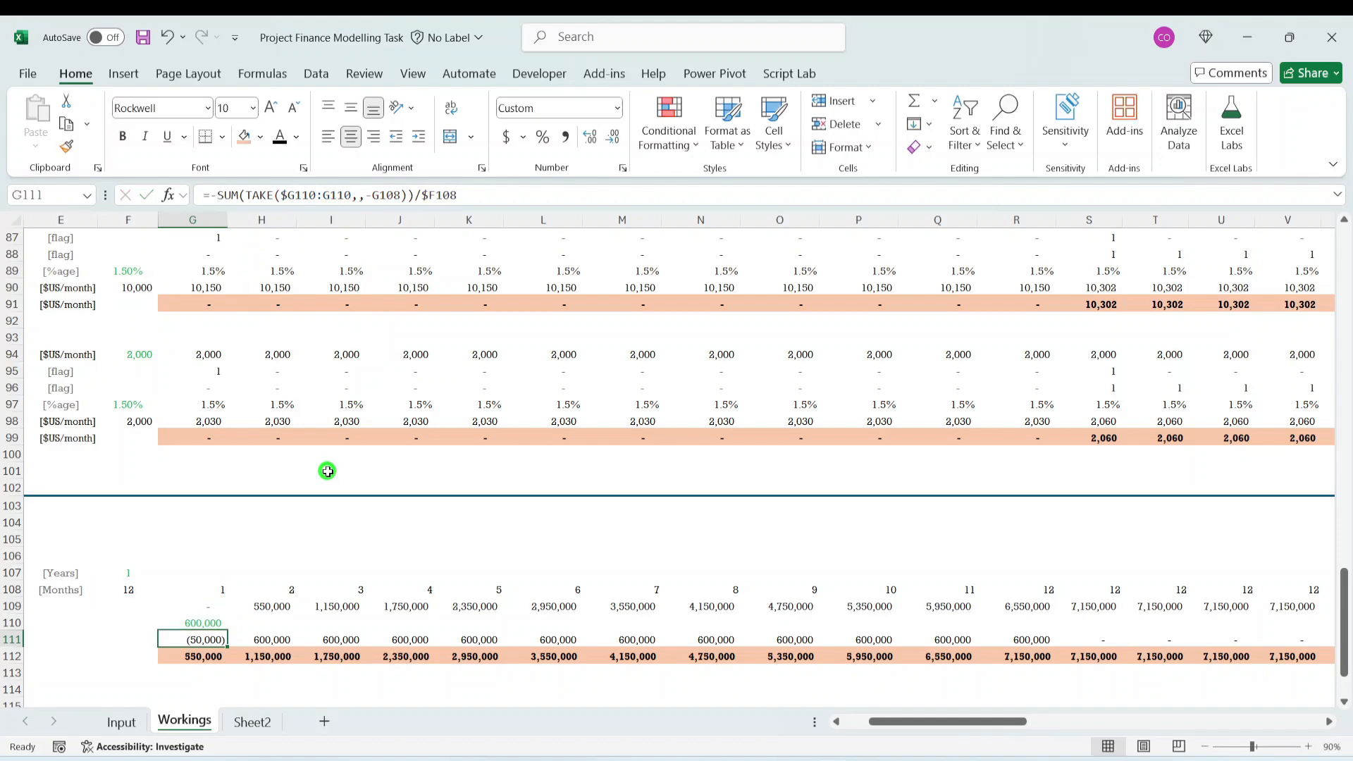
- Fill the negative depreciation formula from G111 across the Depreciation row to BB111 and return to the first months
{"action": "key", "text": "ctrl+shift+Right"}
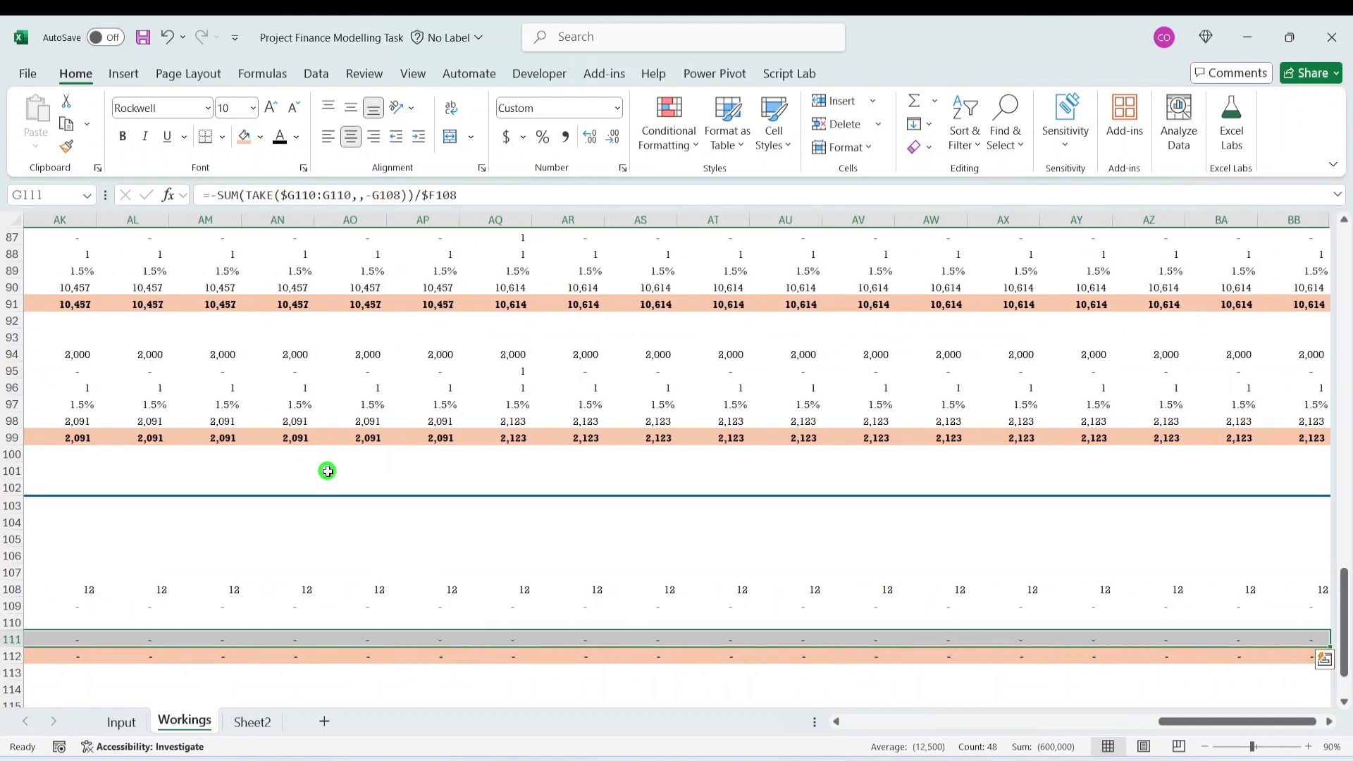
{"action": "key", "text": "Left"}
{"action": "key", "text": "Left"}
{"action": "key", "text": "Right"}
{"action": "key", "text": "Right"}
{"action": "key", "text": "Right"}
{"action": "key", "text": "Right"}
{"action": "key", "text": "Right"}
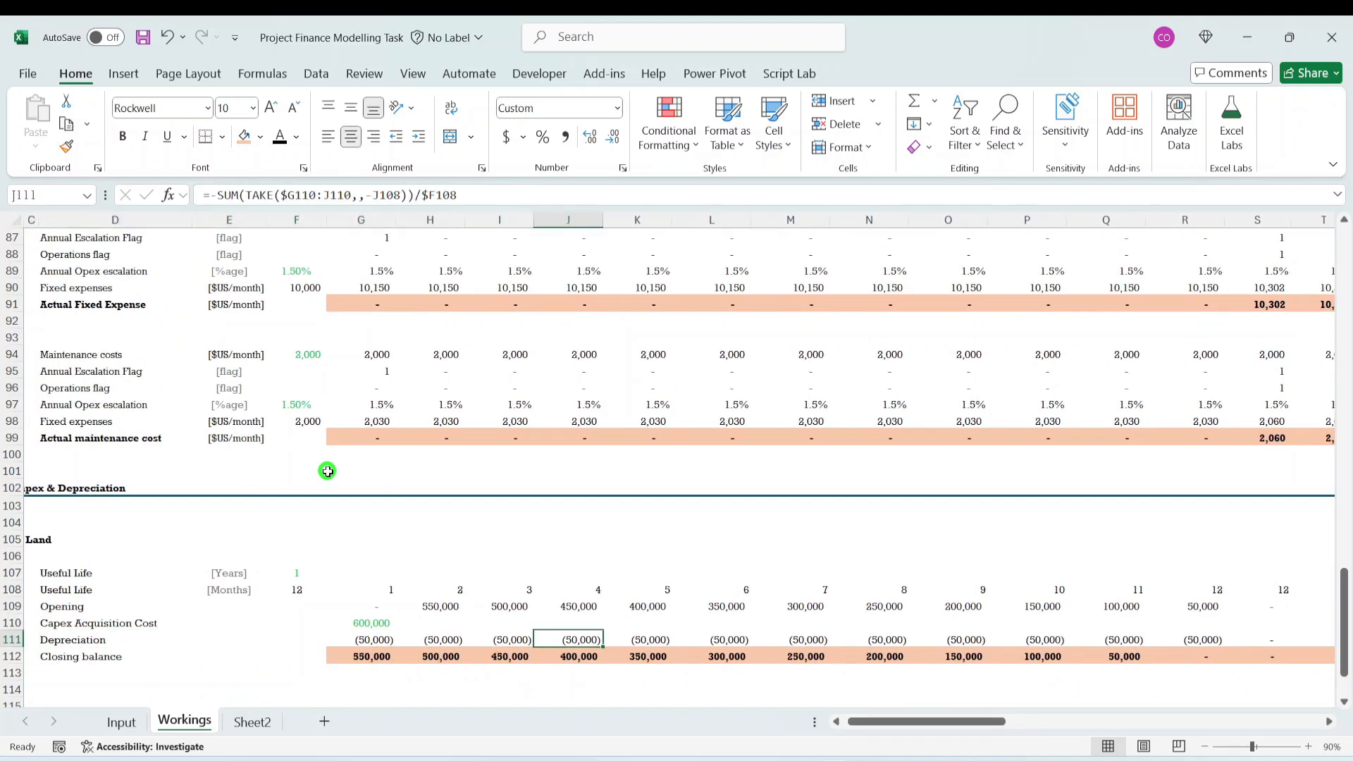
- Examine Land's Depreciation and Closing balance rows around R111, at the end of the 12-month useful life
{"action": "key", "text": "Right"}
{"action": "key", "text": "Right"}
{"action": "key", "text": "Right"}
{"action": "key", "text": "Right"}
{"action": "key", "text": "Right"}
{"action": "key", "text": "Right"}
{"action": "key", "text": "Right"}
{"action": "key", "text": "Right"}
{"action": "key", "text": "Down"}
{"action": "key", "text": "Up"}
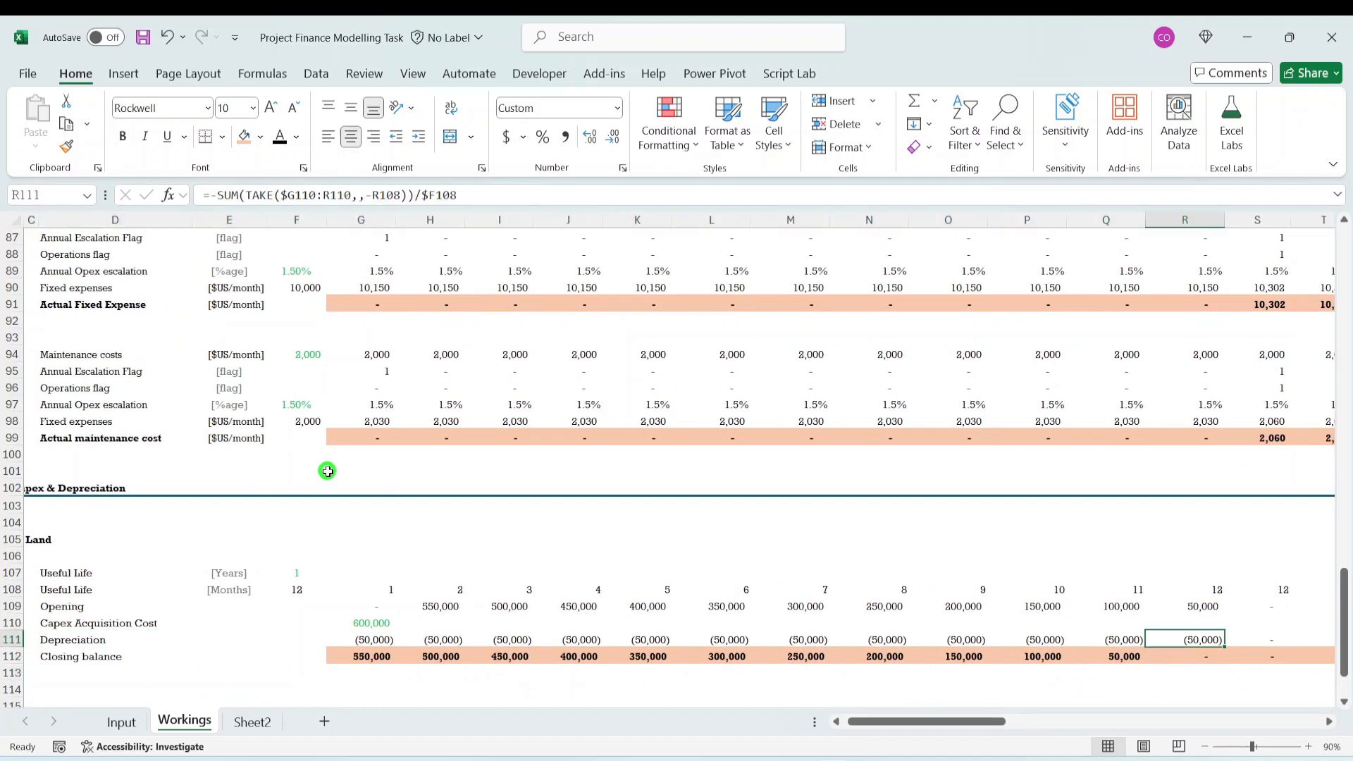
{"action": "key", "text": "Down"}
{"action": "key", "text": "Up"}
{"action": "key", "text": "Up"}
{"action": "key", "text": "Right"}
{"action": "key", "text": "Right"}
{"action": "key", "text": "Right"}
{"action": "key", "text": "Right"}
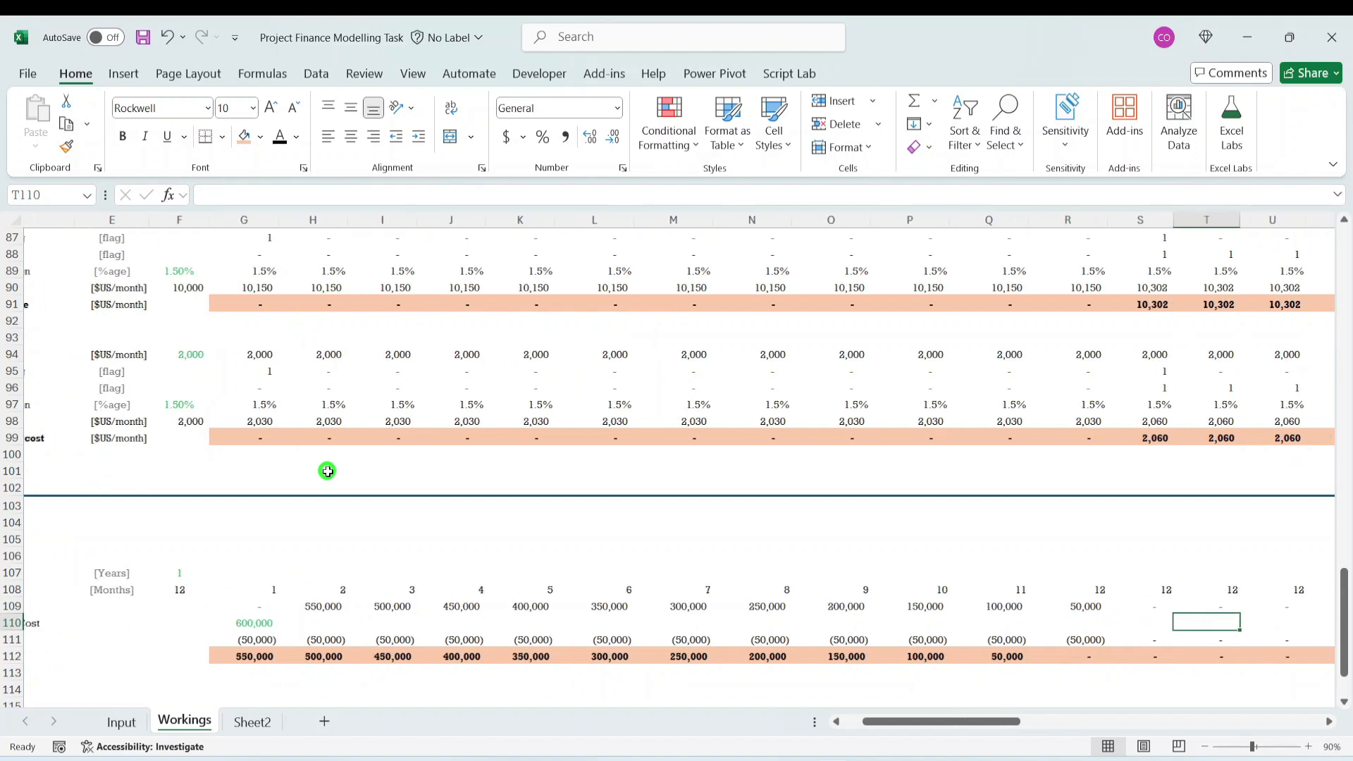
{"action": "key", "text": "Left"}
{"action": "key", "text": "Left"}
{"action": "key", "text": "Left"}
{"action": "key", "text": "Left"}
{"action": "key", "text": "Left"}
{"action": "key", "text": "Left"}
{"action": "key", "text": "Left"}
{"action": "key", "text": "Left"}
{"action": "key", "text": "Left"}
{"action": "key", "text": "Left"}
{"action": "key", "text": "Left"}
{"action": "key", "text": "Left"}
{"action": "key", "text": "Left"}
{"action": "key", "text": "Left"}
{"action": "key", "text": "Left"}
{"action": "key", "text": "Left"}
{"action": "key", "text": "Left"}
{"action": "key", "text": "Left"}
{"action": "key", "text": "Left"}
{"action": "key", "text": "Left"}
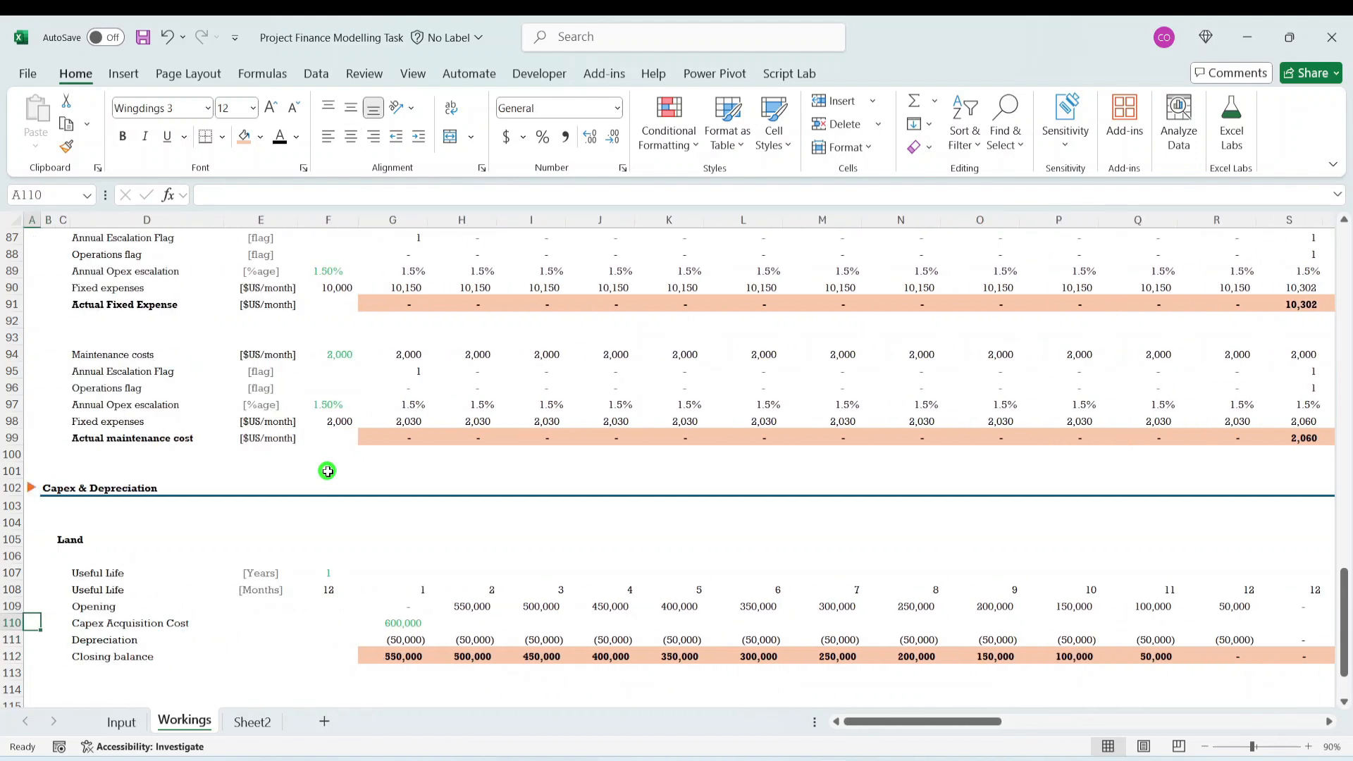
- Set Land's useful life in E47 of the Input sheet to 2 years
{"action": "left_click", "coordinate": [116, 723]}
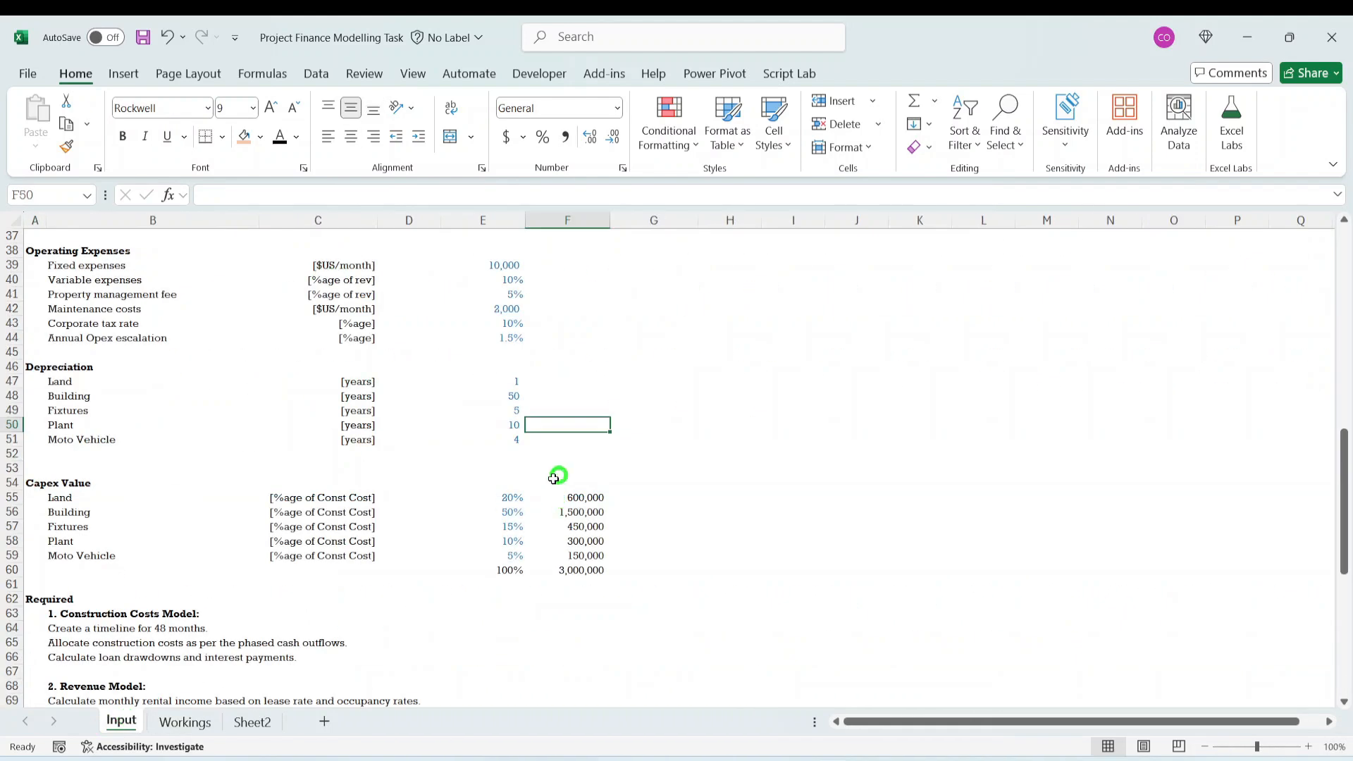
{"action": "left_click", "coordinate": [514, 381]}
{"action": "type", "text": "2"}
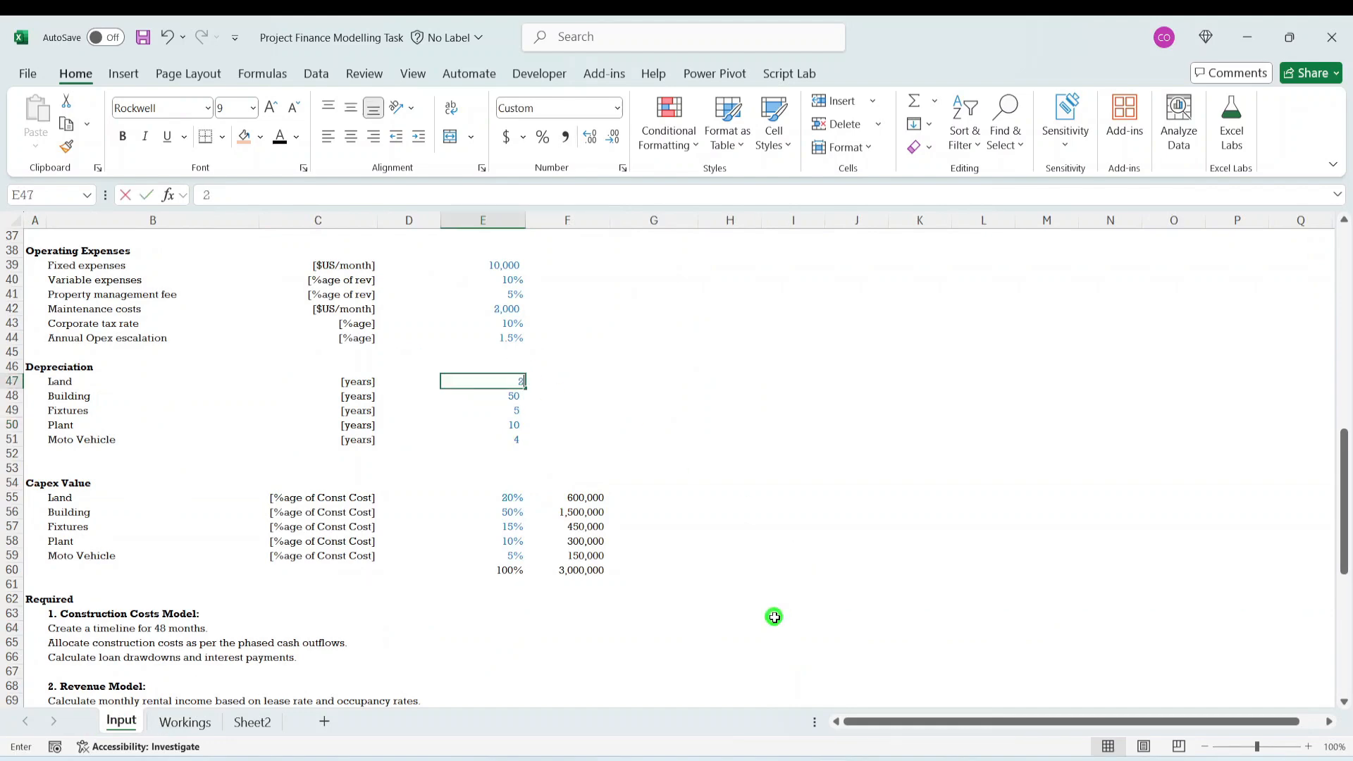
{"action": "key", "text": "ctrl+Return"}
- Return to the Workings sheet and review Land's Closing balance row past the end of the 24-month useful life
{"action": "left_click", "coordinate": [187, 724]}
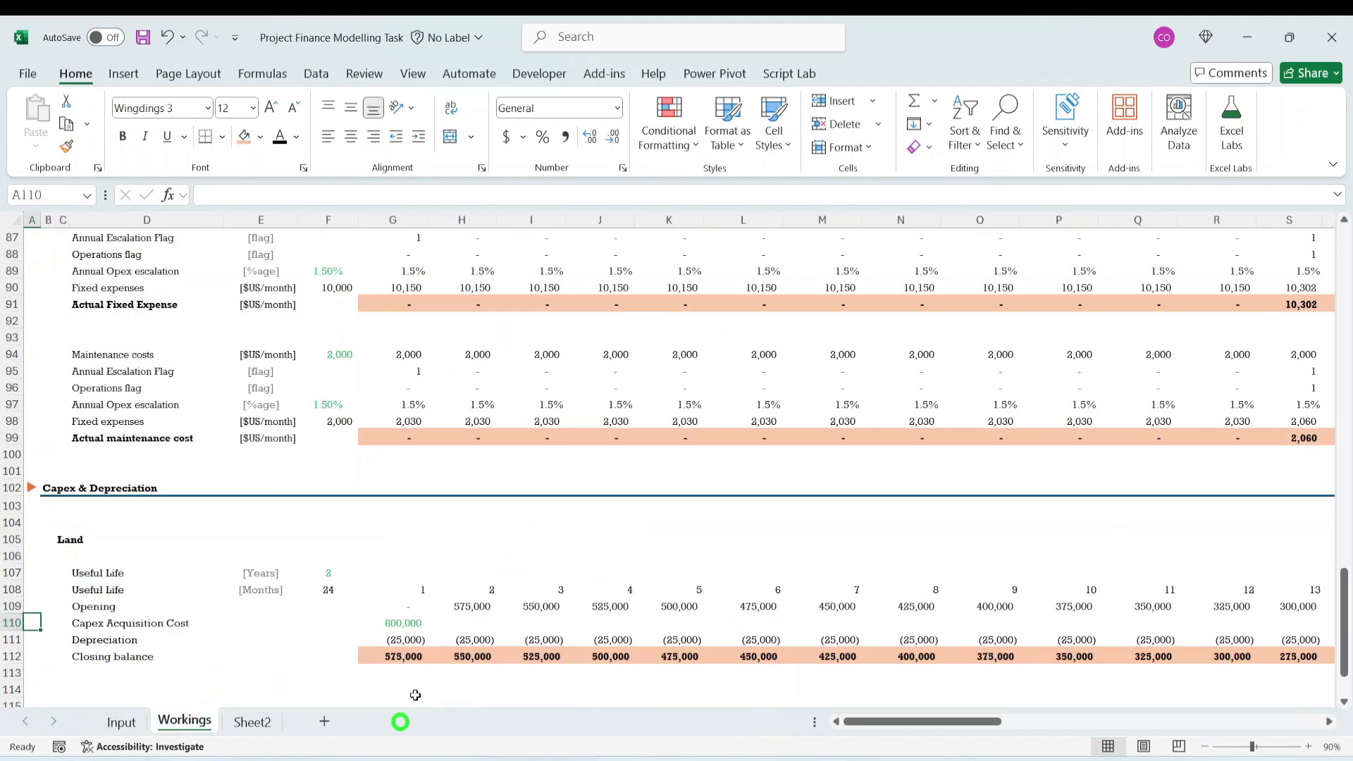
{"action": "left_click", "coordinate": [490, 637]}
{"action": "key", "text": "Down"}
{"action": "key", "text": "Right"}
{"action": "key", "text": "Right"}
{"action": "key", "text": "Right"}
{"action": "key", "text": "Right"}
{"action": "key", "text": "Right"}
{"action": "key", "text": "Right"}
{"action": "key", "text": "Right"}
{"action": "key", "text": "Right"}
{"action": "key", "text": "Right"}
{"action": "key", "text": "Right"}
{"action": "key", "text": "Right"}
{"action": "key", "text": "Right"}
{"action": "key", "text": "Right"}
{"action": "key", "text": "Right"}
{"action": "key", "text": "Right"}
{"action": "key", "text": "Right"}
{"action": "key", "text": "Right"}
{"action": "key", "text": "Right"}
{"action": "key", "text": "Right"}
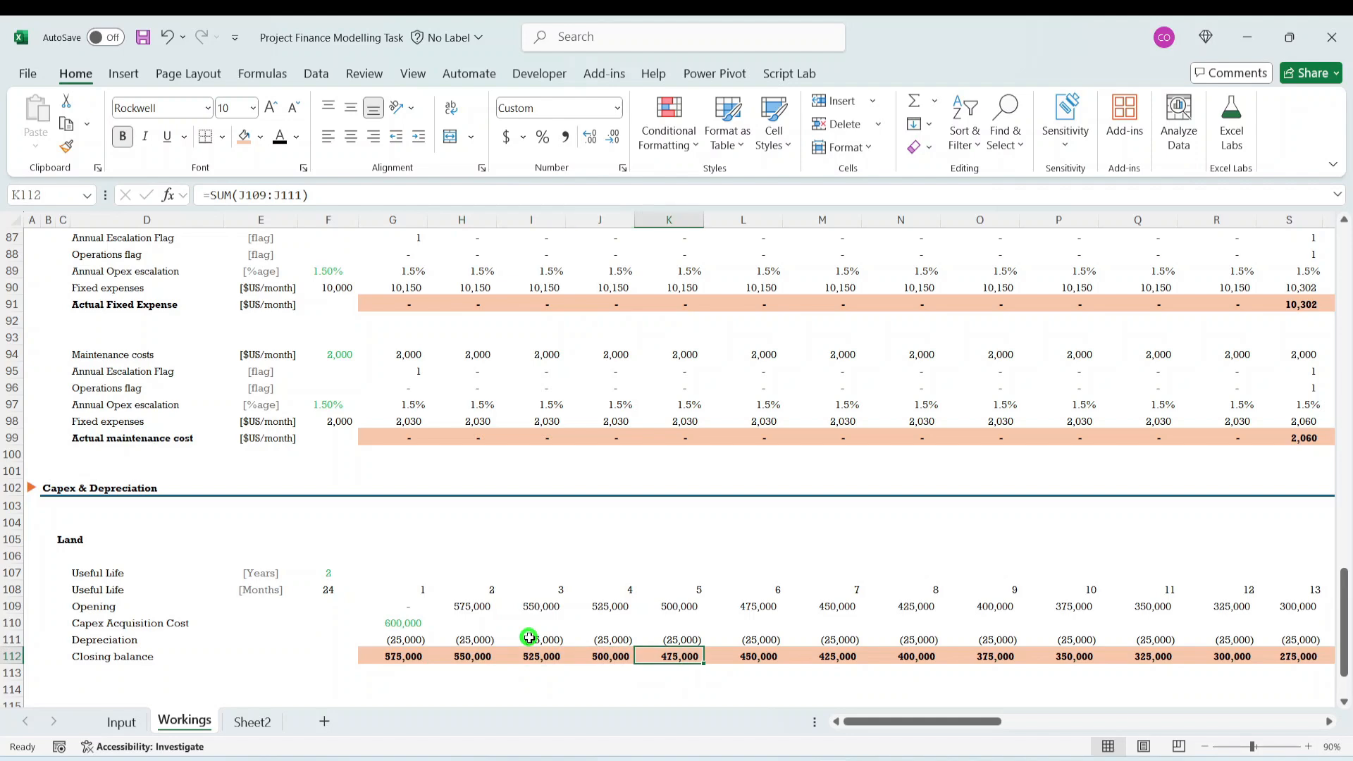
{"action": "key", "text": "Right"}
{"action": "key", "text": "Right"}
{"action": "key", "text": "Right"}
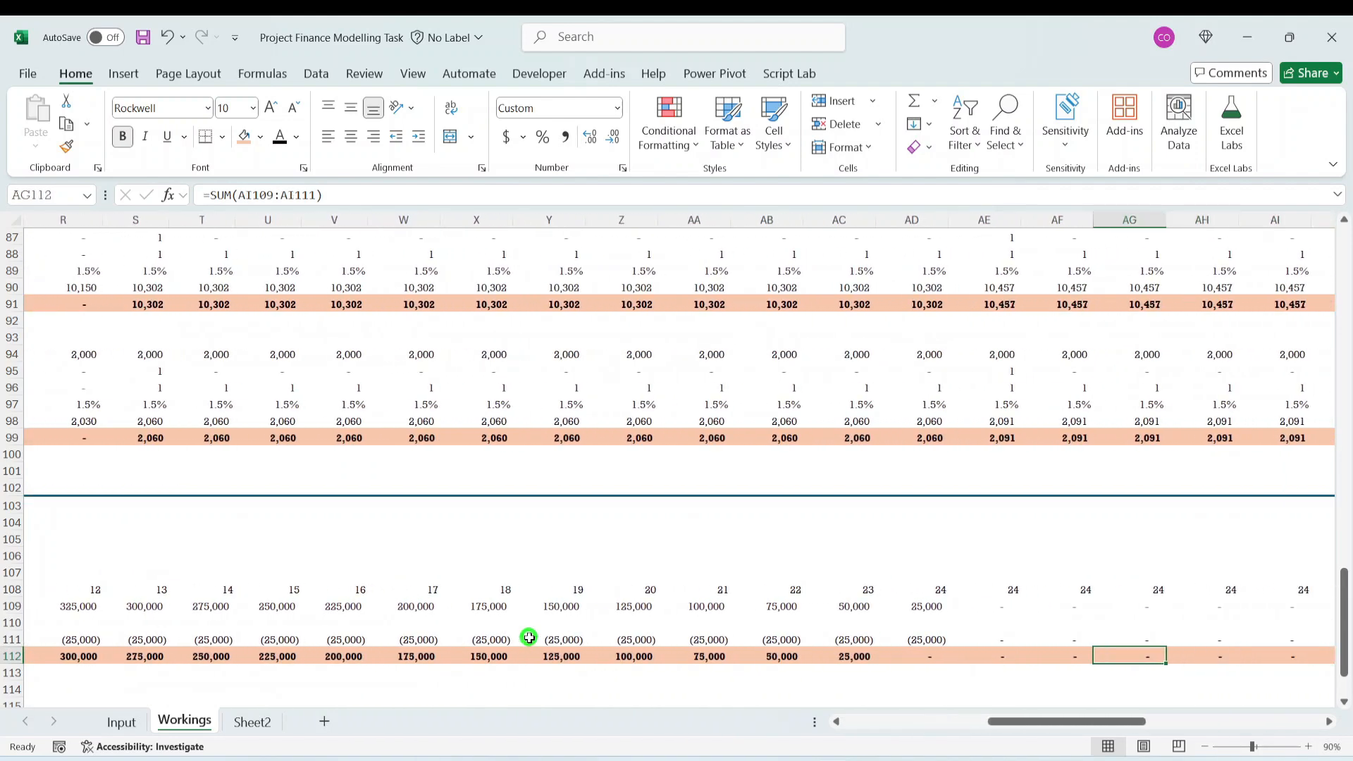
- Examine Land's Closing balance row around AD112, before and after the end of the 24-month useful life
{"action": "key", "text": "Right"}
{"action": "key", "text": "Up"}
{"action": "key", "text": "Left"}
{"action": "key", "text": "Right"}
{"action": "key", "text": "Down"}
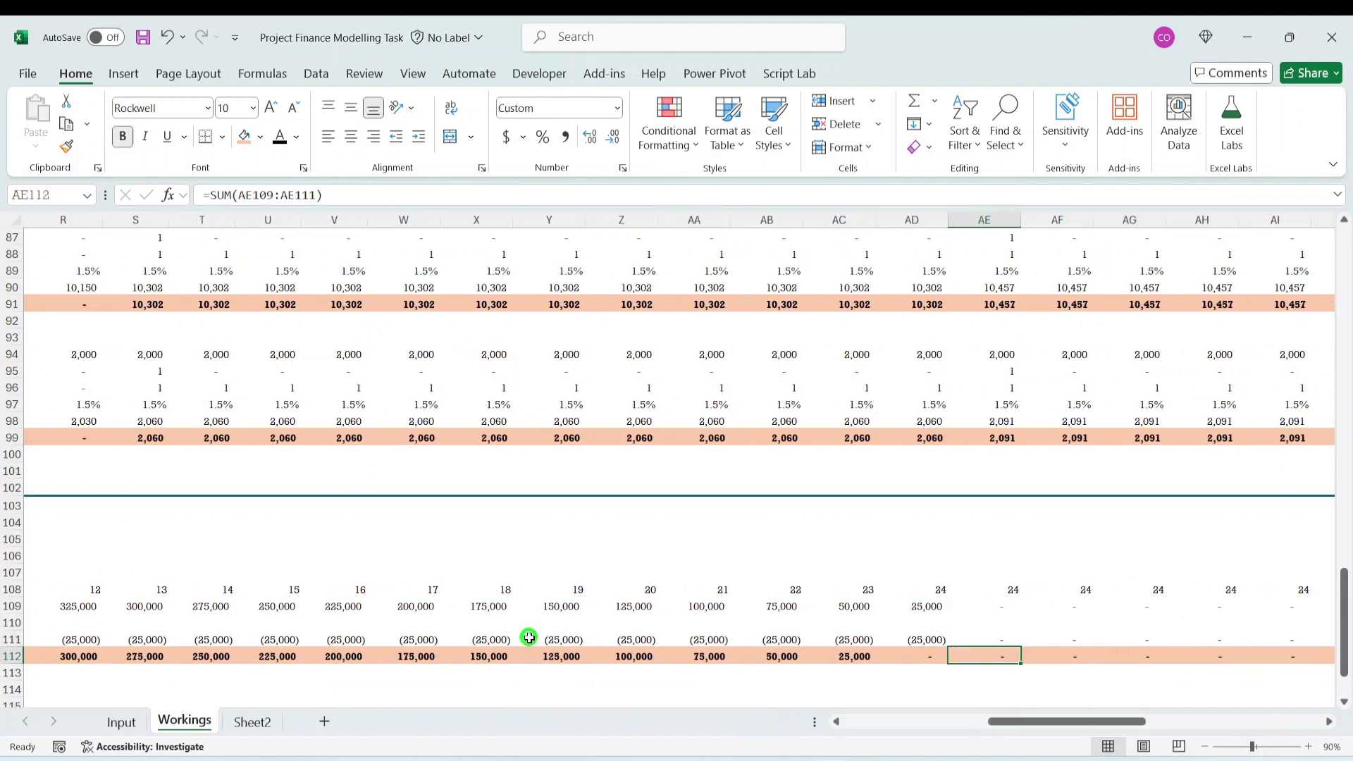
{"action": "key", "text": "Left"}
{"action": "key", "text": "Right"}
{"action": "key", "text": "Right"}
{"action": "key", "text": "Right"}
{"action": "key", "text": "Right"}
{"action": "key", "text": "Right"}
{"action": "key", "text": "Right"}
{"action": "key", "text": "Right"}
{"action": "key", "text": "Right"}
{"action": "key", "text": "Right"}
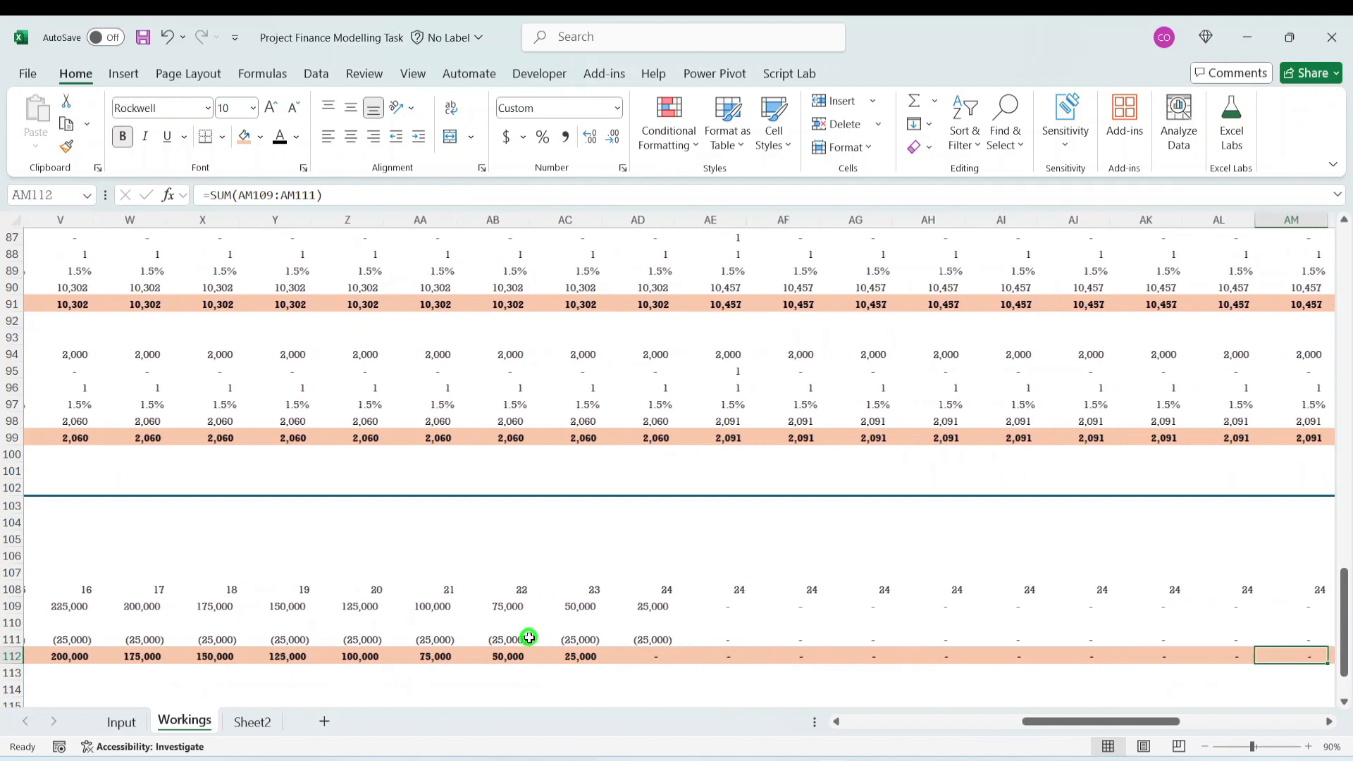
{"action": "key", "text": "Left"}
{"action": "key", "text": "Left"}
{"action": "key", "text": "Left"}
{"action": "key", "text": "Left"}
{"action": "key", "text": "Left"}
{"action": "key", "text": "Left"}
{"action": "key", "text": "Left"}
{"action": "key", "text": "Left"}
{"action": "key", "text": "Left"}
{"action": "key", "text": "Left"}
{"action": "key", "text": "Left"}
{"action": "key", "text": "Left"}
{"action": "key", "text": "Left"}
{"action": "key", "text": "Left"}
{"action": "key", "text": "Left"}
{"action": "key", "text": "Left"}
{"action": "key", "text": "Left"}
{"action": "key", "text": "Left"}
{"action": "key", "text": "Left"}
{"action": "key", "text": "Left"}
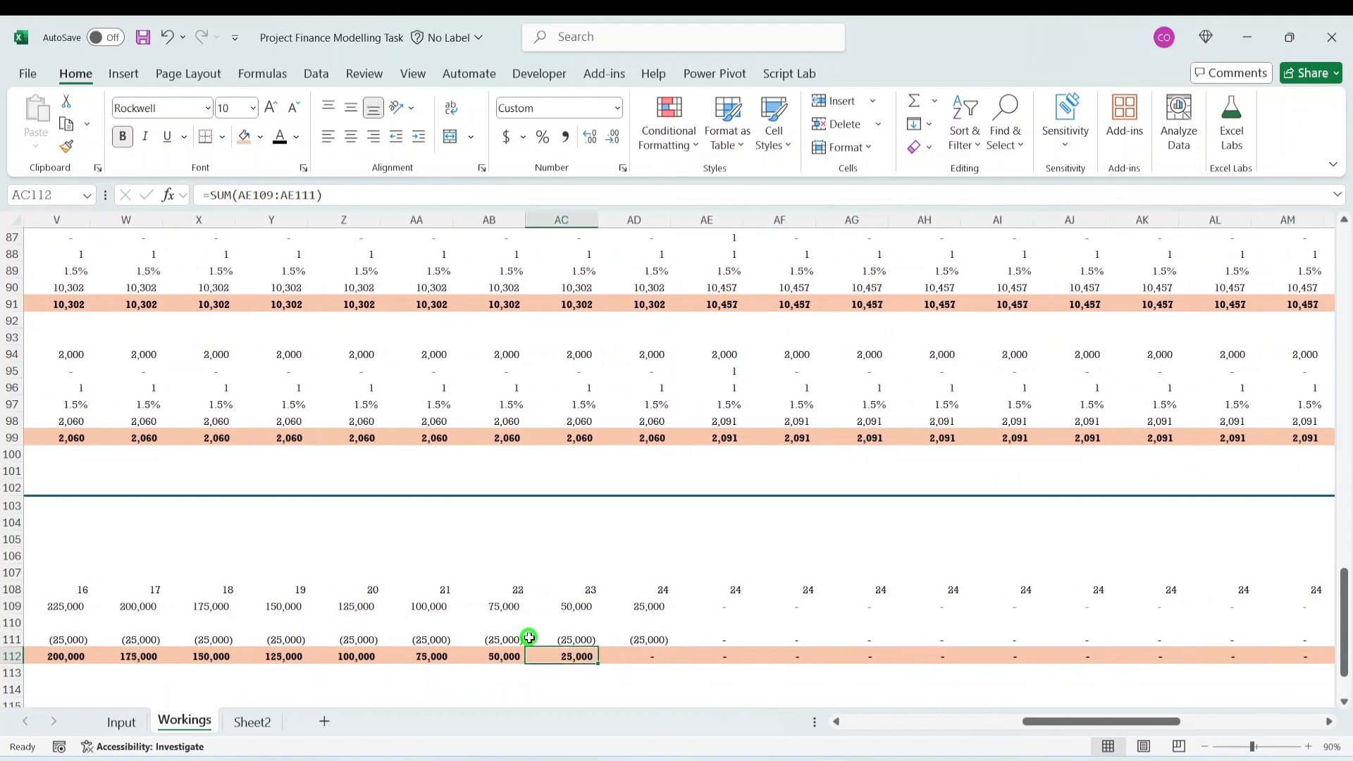
{"action": "key", "text": "Right"}
{"action": "key", "text": "Right"}
{"action": "key", "text": "Right"}
{"action": "key", "text": "Right"}
{"action": "key", "text": "Right"}
{"action": "key", "text": "Right"}
{"action": "key", "text": "Right"}
{"action": "key", "text": "Right"}
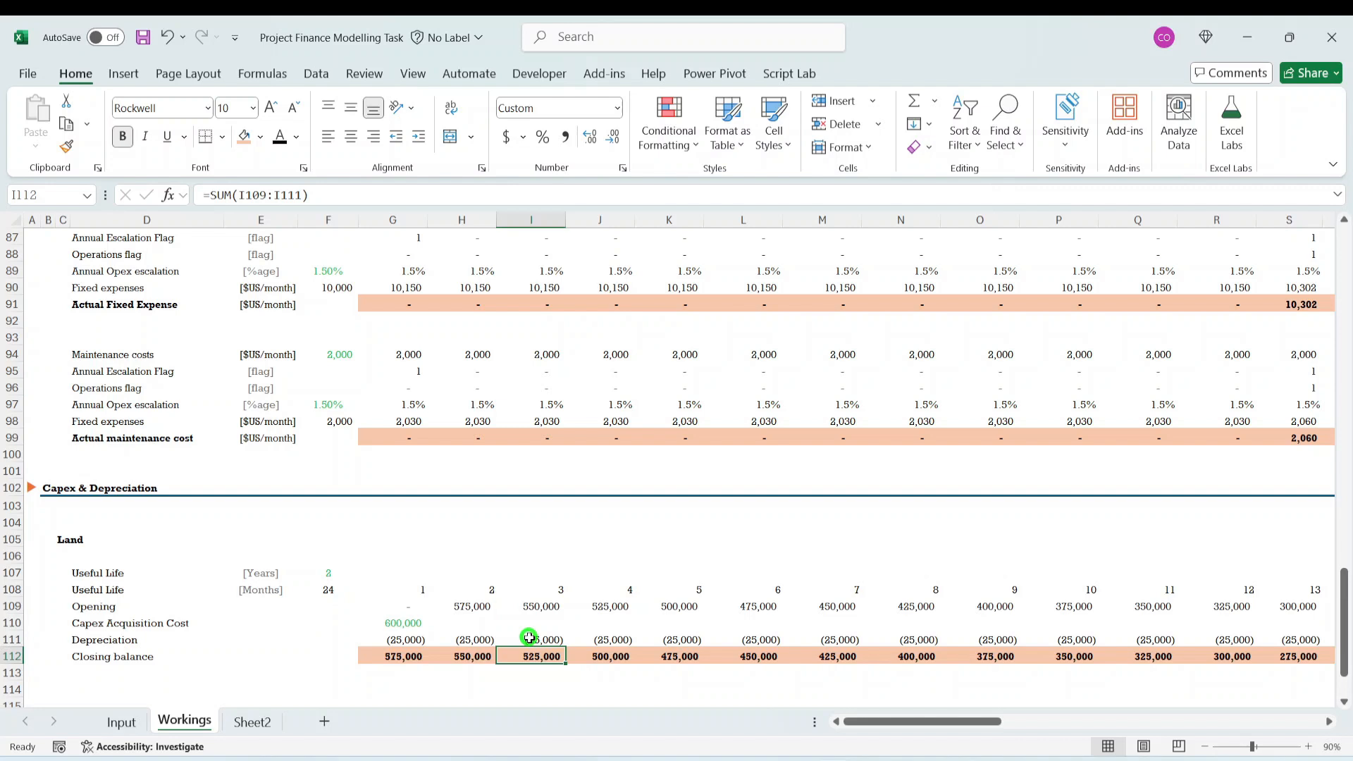
- Examine Land's month-3 formulas in column I, from the Useful Life counter in I108 to the Closing balance in I112
{"action": "left_click", "coordinate": [529, 638]}
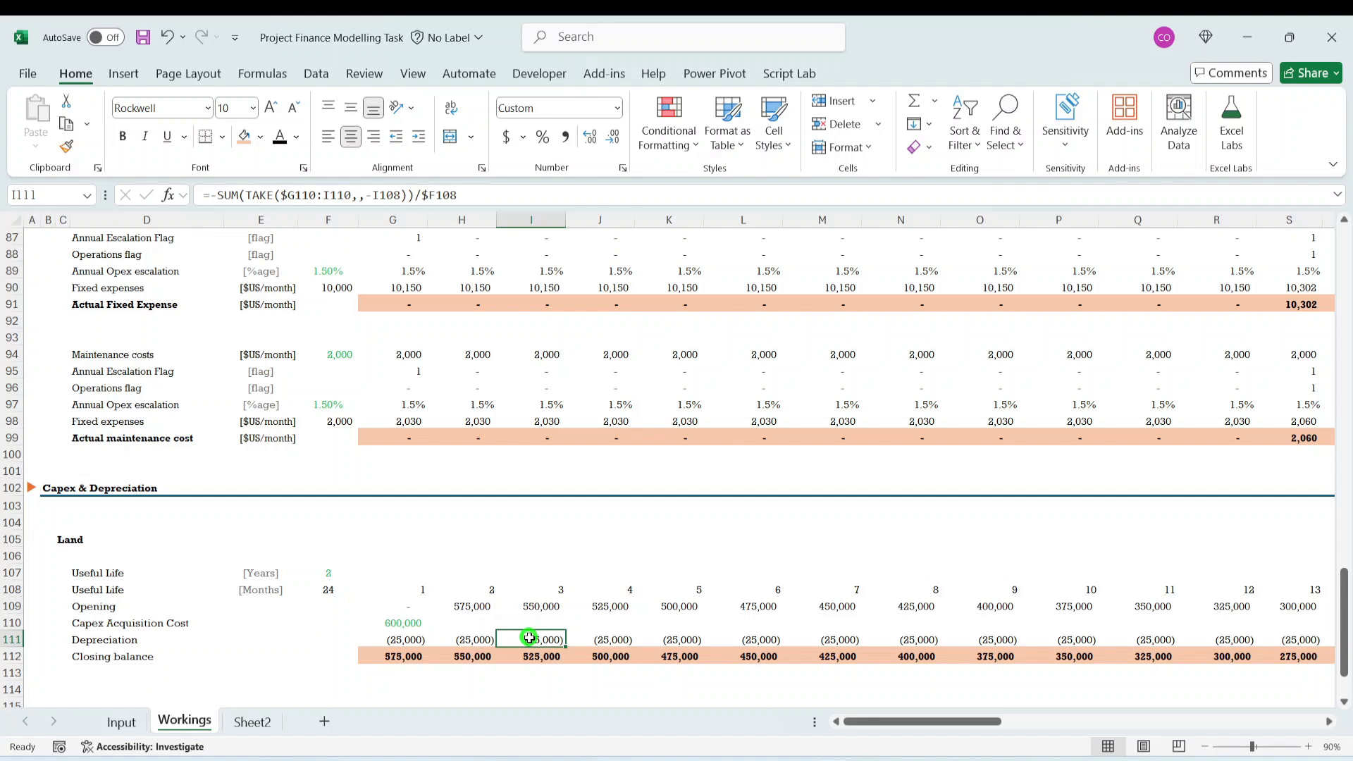
{"action": "key", "text": "Down"}
{"action": "key", "text": "Down"}
{"action": "key", "text": "Up"}
{"action": "key", "text": "Up"}
{"action": "key", "text": "Up"}
{"action": "key", "text": "Up"}
{"action": "key", "text": "Up"}
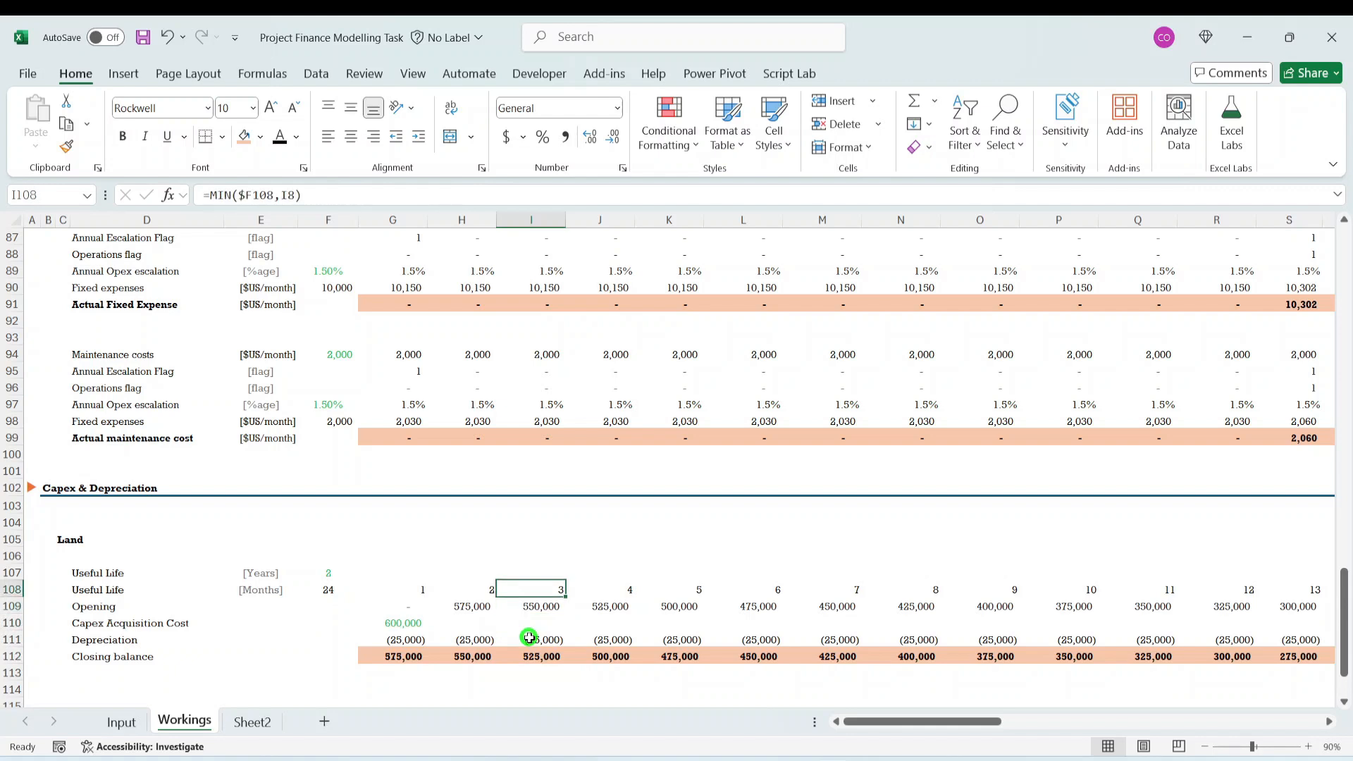
{"action": "key", "text": "Down"}
{"action": "key", "text": "Up"}
{"action": "key", "text": "Down"}
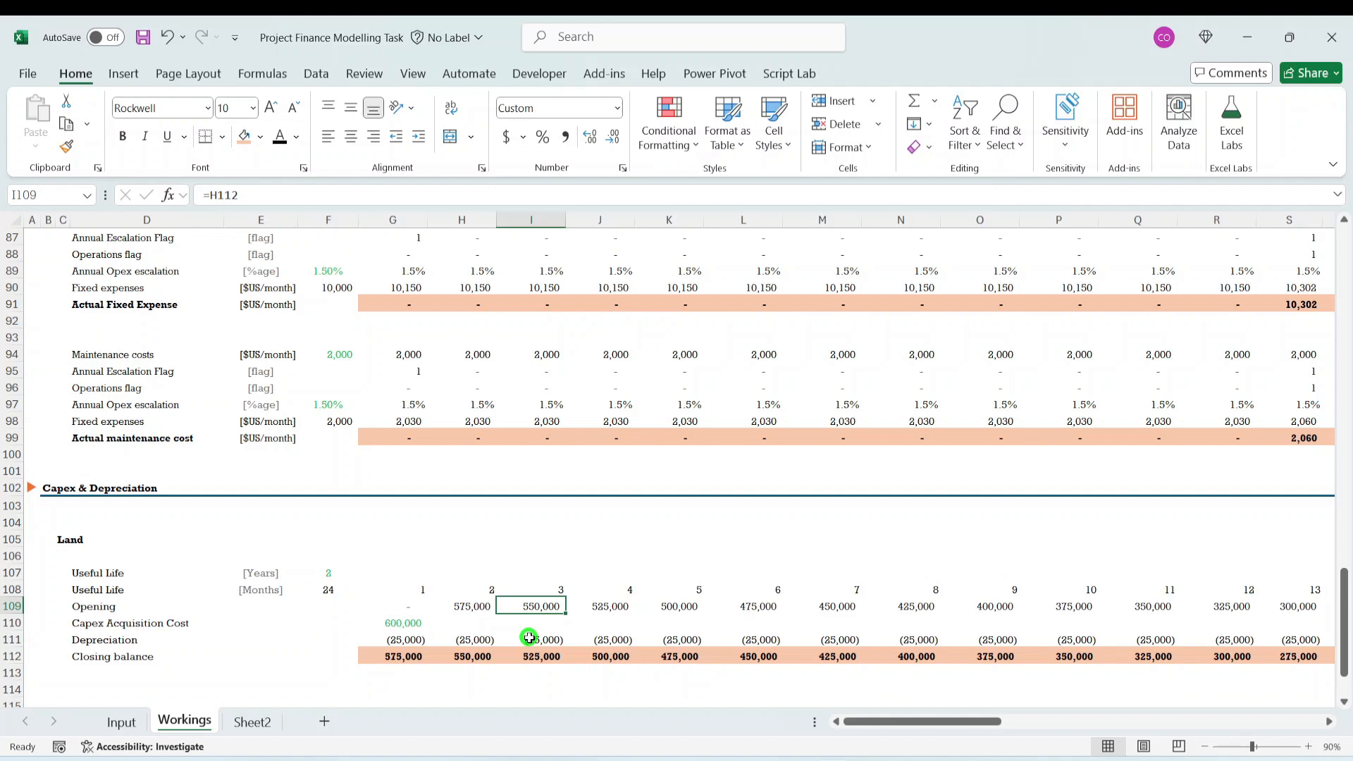
{"action": "key", "text": "Down"}
{"action": "key", "text": "Down"}
{"action": "key", "text": "Down"}
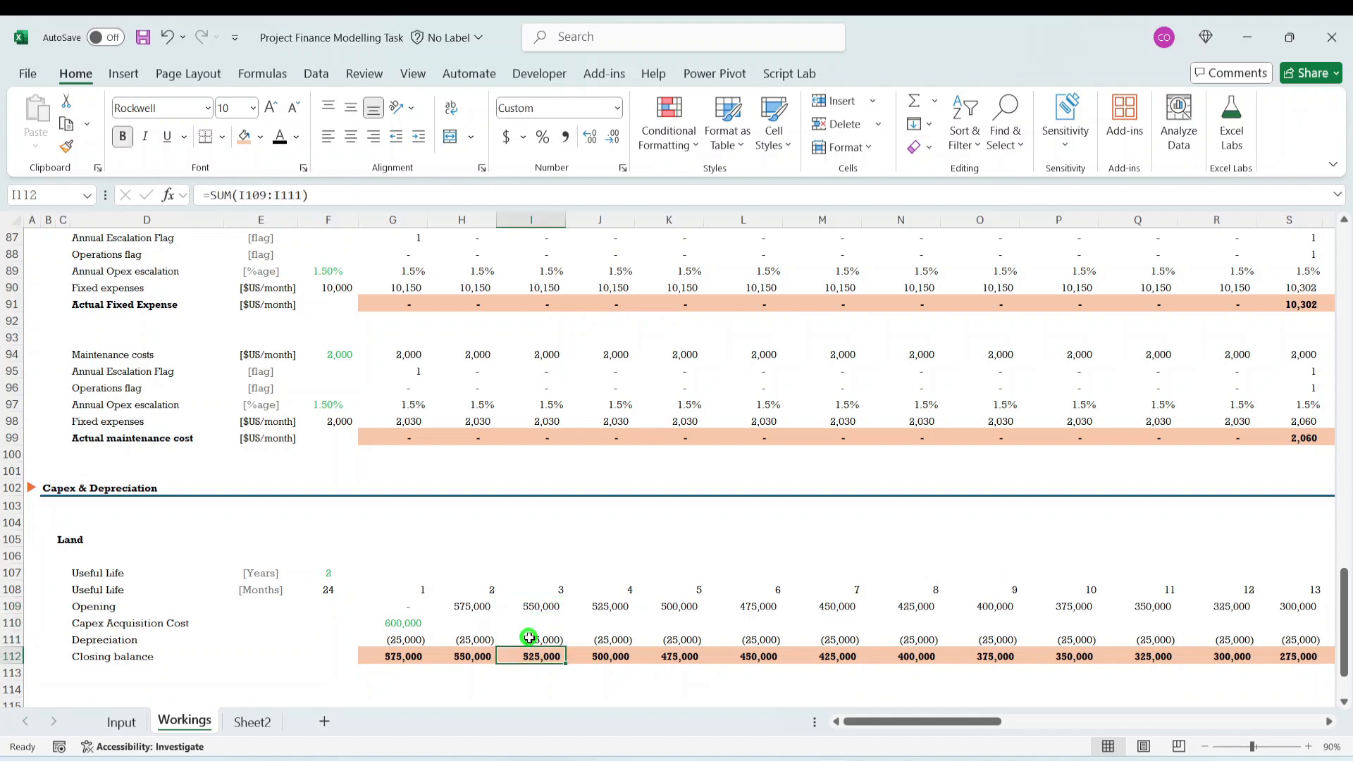
{"action": "key", "text": "Up"}
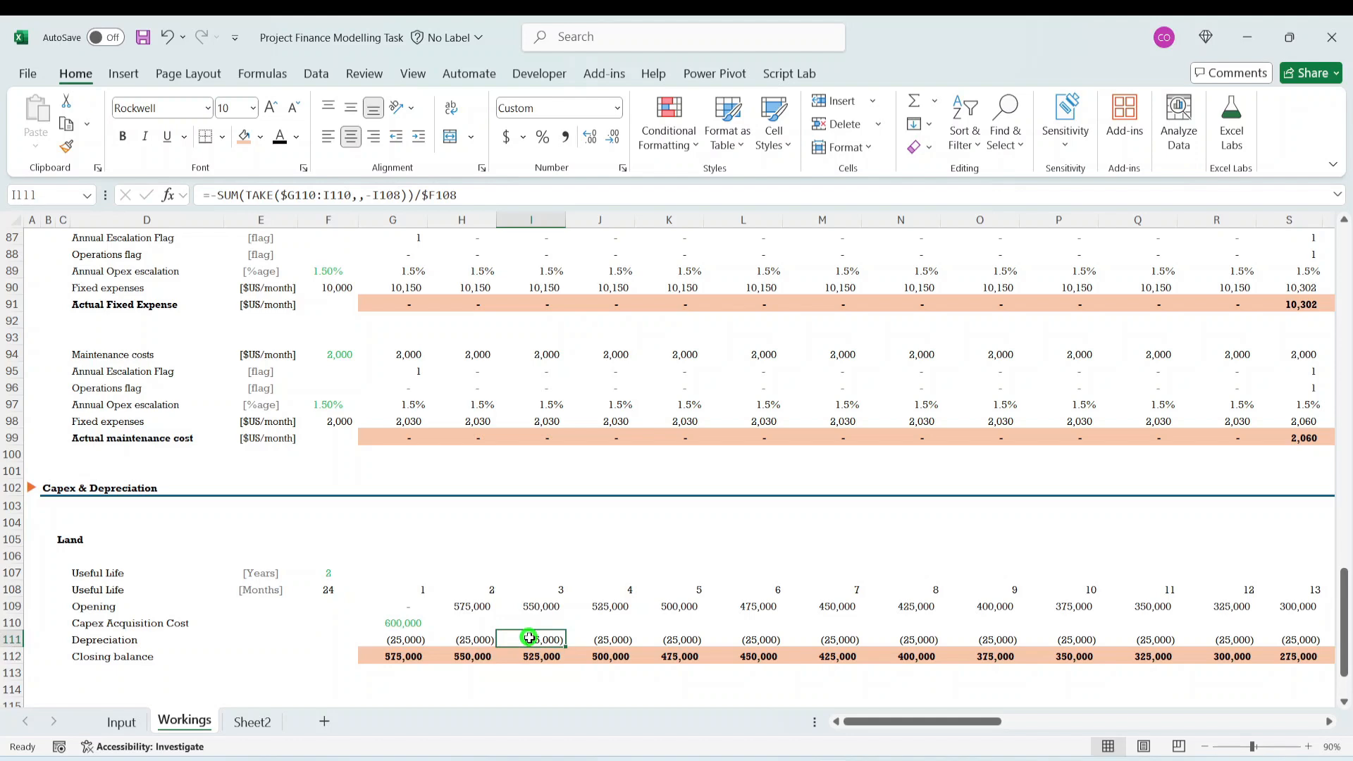
- Set Land's useful life in E47 of the Input sheet to 50 years and return to the Workings sheet
{"action": "key", "text": "Left"}
{"action": "key", "text": "Left"}
{"action": "key", "text": "Left"}
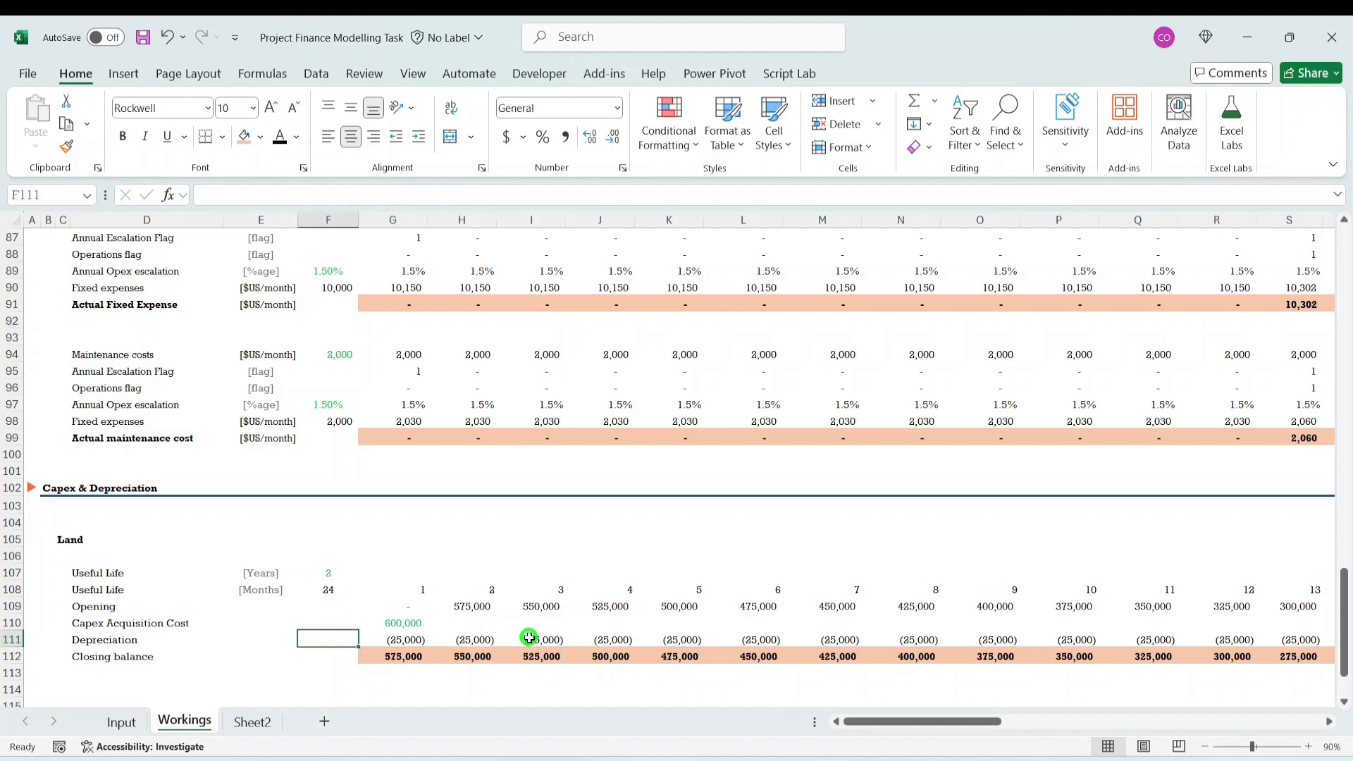
{"action": "left_click", "coordinate": [122, 720]}
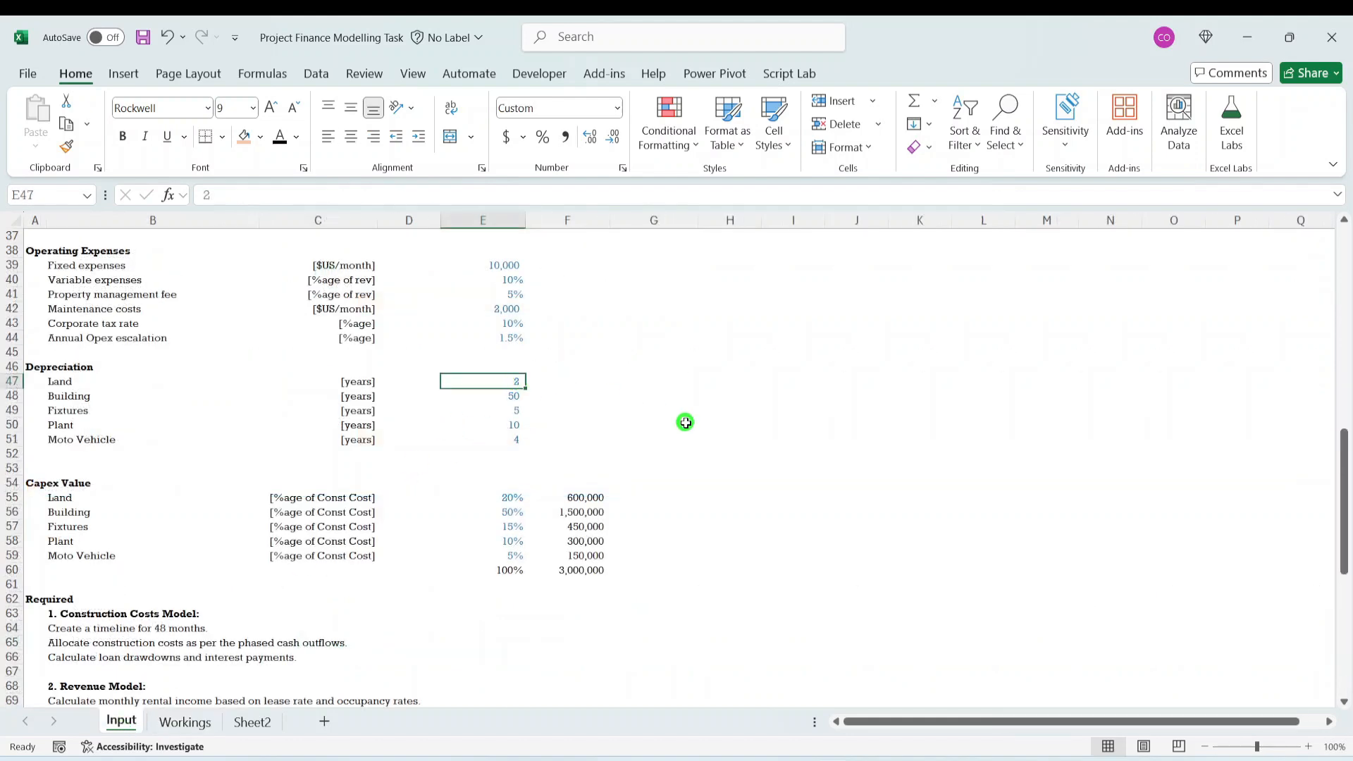
{"action": "type", "text": "50"}
{"action": "key", "text": "ctrl+Return"}
{"action": "left_click", "coordinate": [184, 720]}
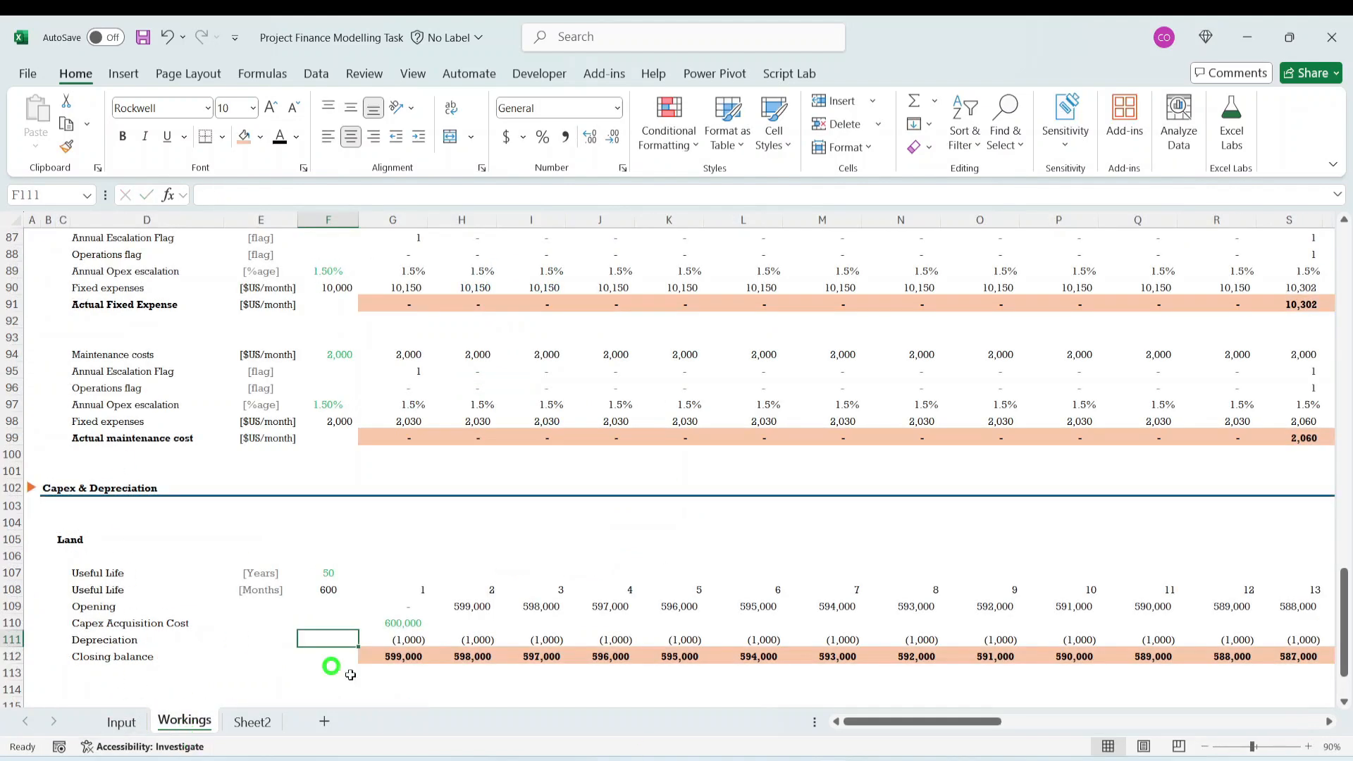
- Review Land's Depreciation row from G111 to the last month in BB111 and return to the first month
{"action": "left_click", "coordinate": [423, 589]}
{"action": "left_click", "coordinate": [416, 641]}
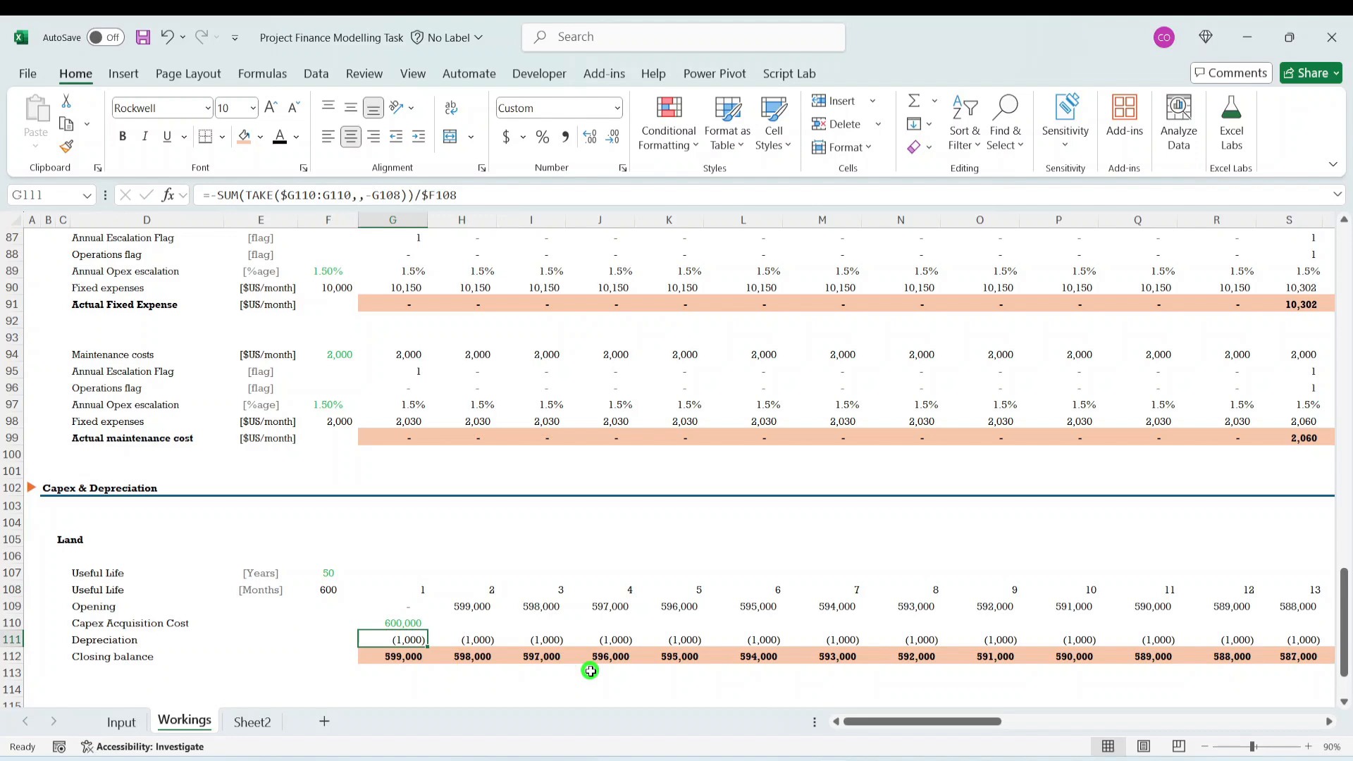
{"action": "key", "text": "Right"}
{"action": "key", "text": "Right"}
{"action": "key", "text": "Right"}
{"action": "key", "text": "Right"}
{"action": "key", "text": "Right"}
{"action": "key", "text": "Right"}
{"action": "key", "text": "Right"}
{"action": "key", "text": "Right"}
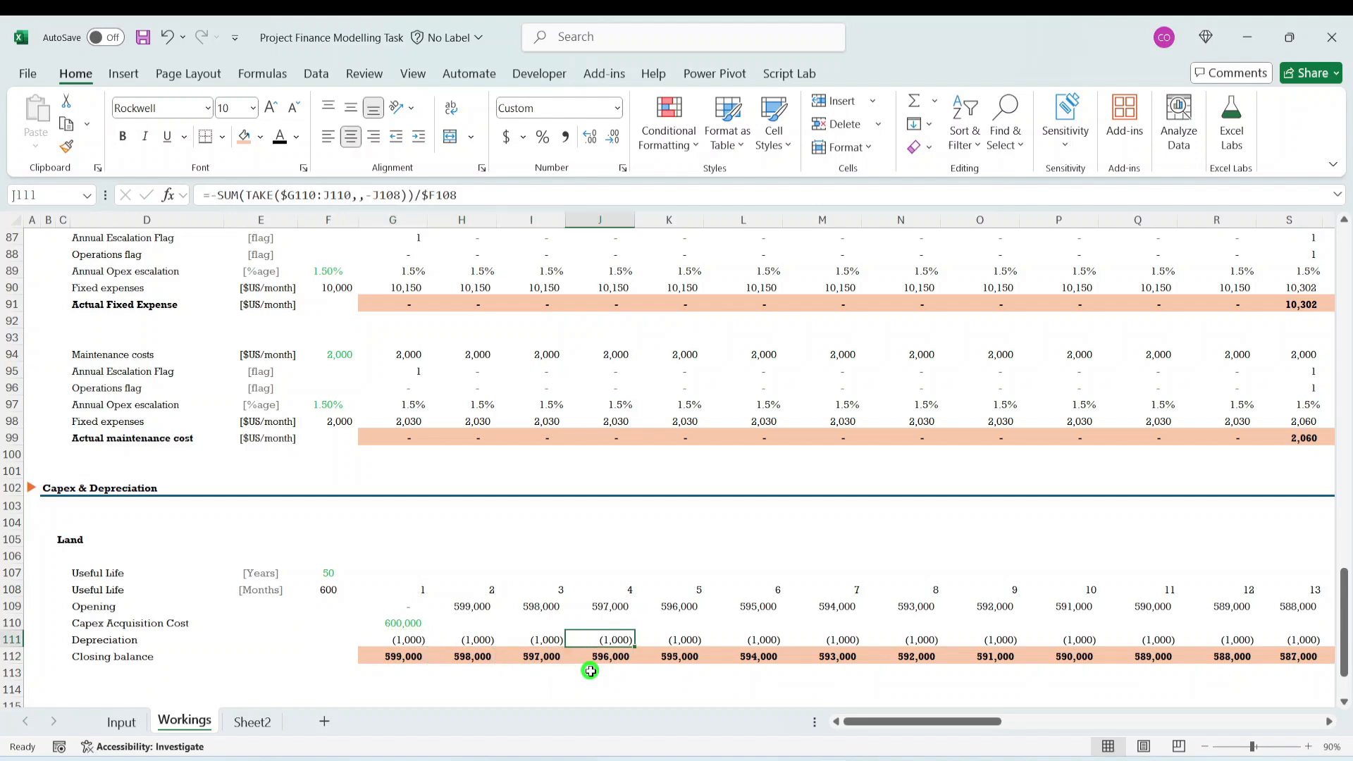
{"action": "key", "text": "ctrl+Right"}
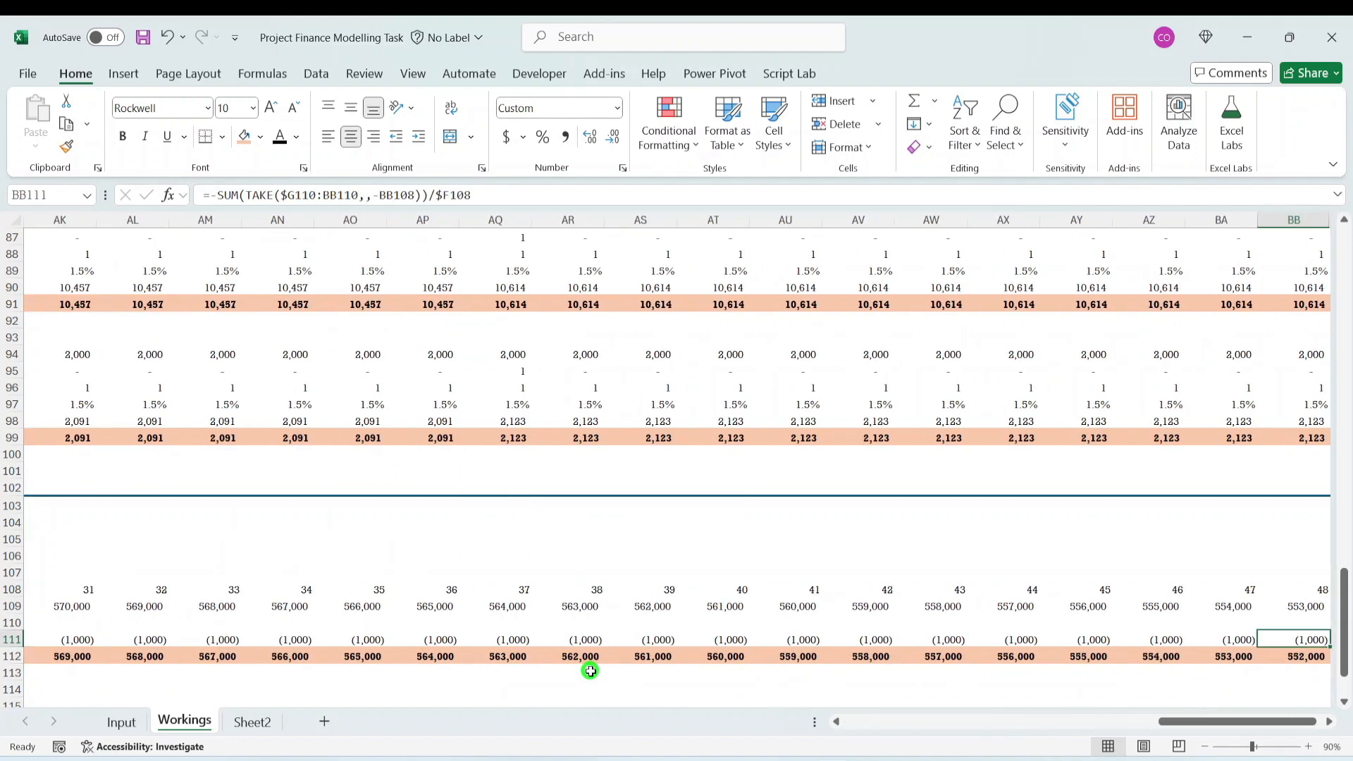
{"action": "key", "text": "Left"}
{"action": "key", "text": "Left"}
{"action": "key", "text": "Left"}
{"action": "key", "text": "Left"}
{"action": "key", "text": "Left"}
{"action": "key", "text": "Left"}
{"action": "key", "text": "Left"}
{"action": "key", "text": "Left"}
{"action": "key", "text": "Left"}
{"action": "key", "text": "Left"}
{"action": "key", "text": "Left"}
{"action": "key", "text": "Left"}
{"action": "key", "text": "Left"}
{"action": "key", "text": "Left"}
{"action": "key", "text": "Left"}
{"action": "key", "text": "Left"}
{"action": "key", "text": "Left"}
{"action": "key", "text": "Left"}
{"action": "key", "text": "Left"}
{"action": "key", "text": "Left"}
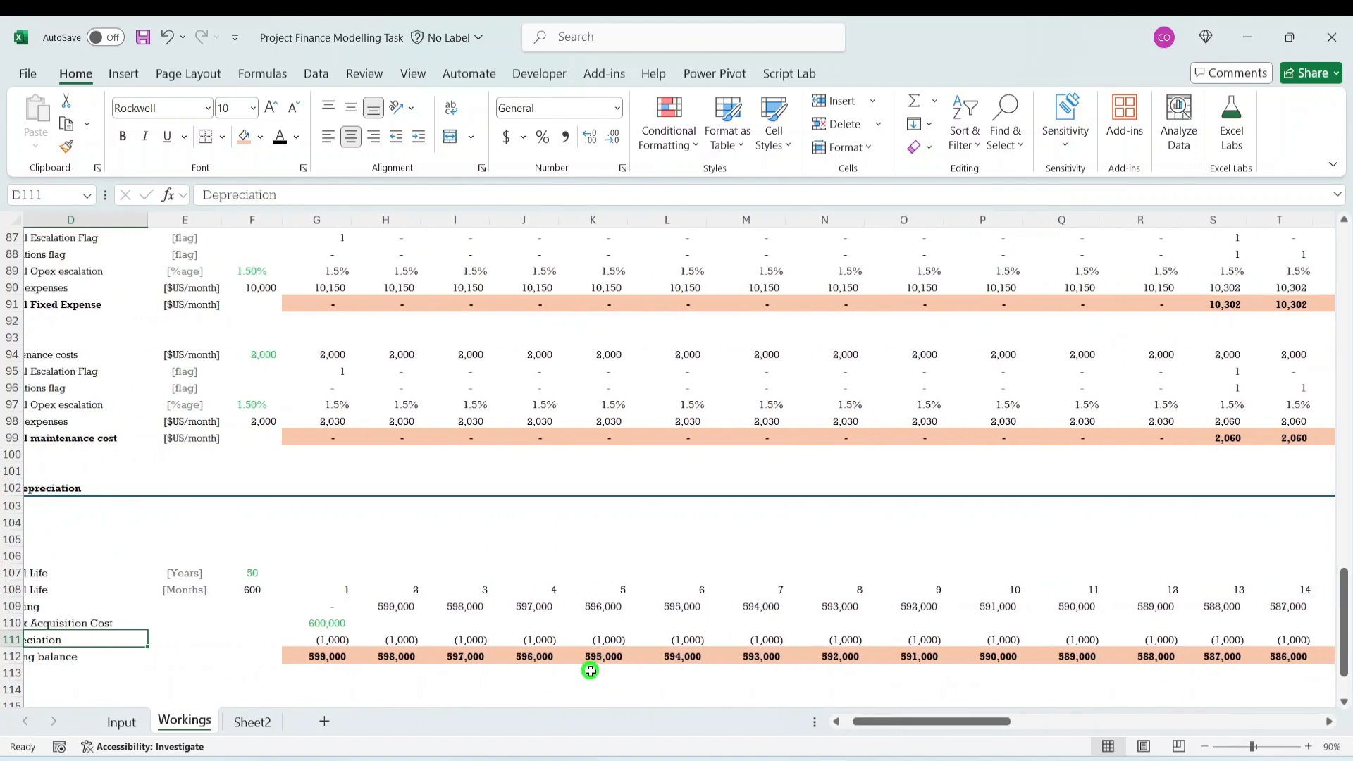
{"action": "key", "text": "Right"}
{"action": "key", "text": "Right"}
{"action": "key", "text": "Right"}
{"action": "key", "text": "Right"}
{"action": "key", "text": "Right"}
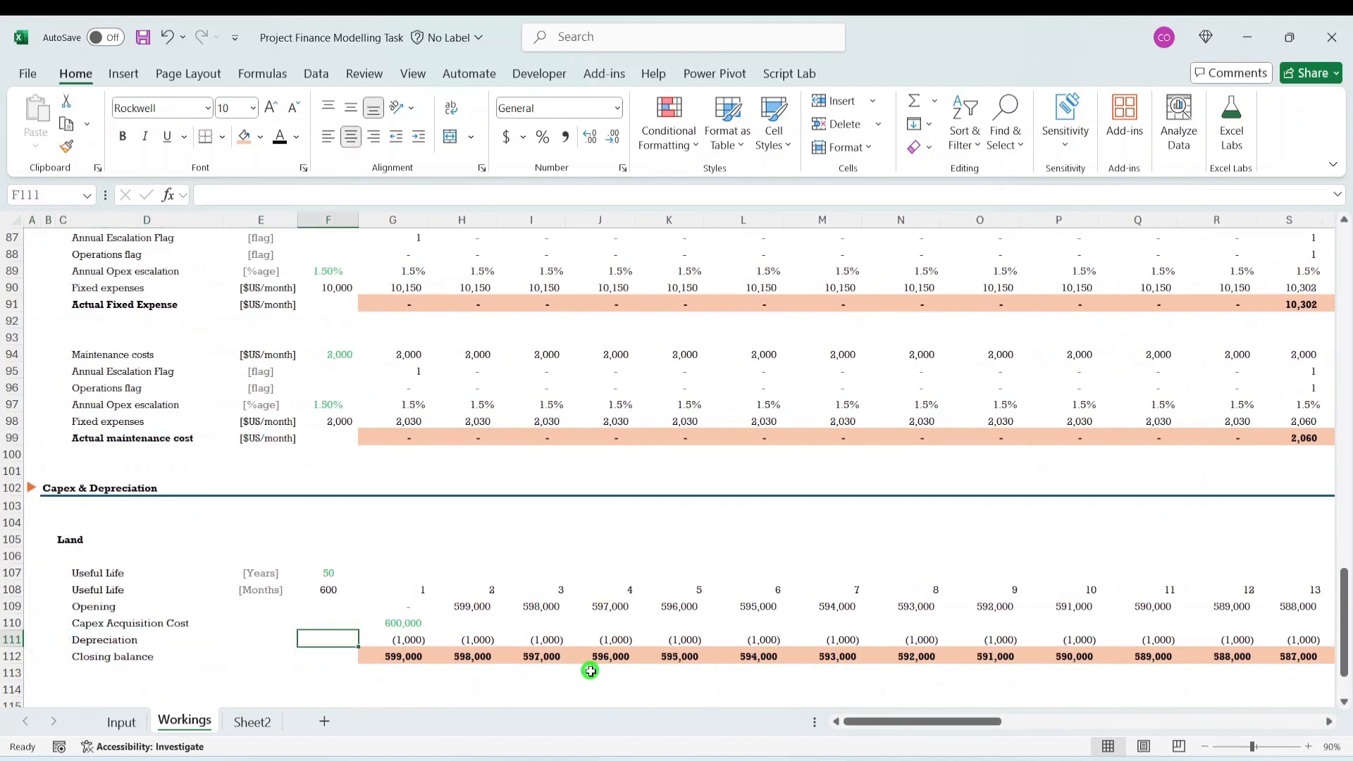
{"action": "key", "text": "Right"}
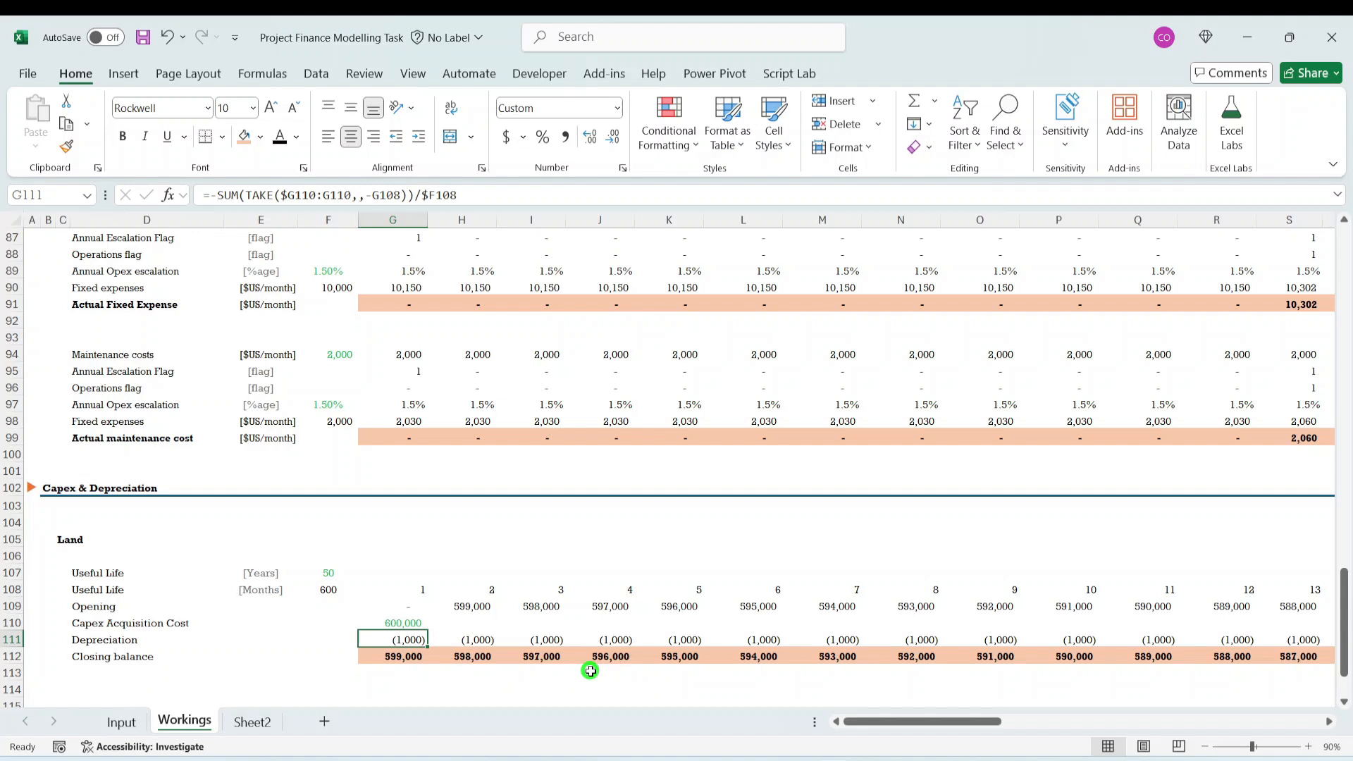
- Examine Land's whole Depreciation row 111 and Closing balance row 112 by selecting each in turn
{"action": "key", "text": "shift+space"}
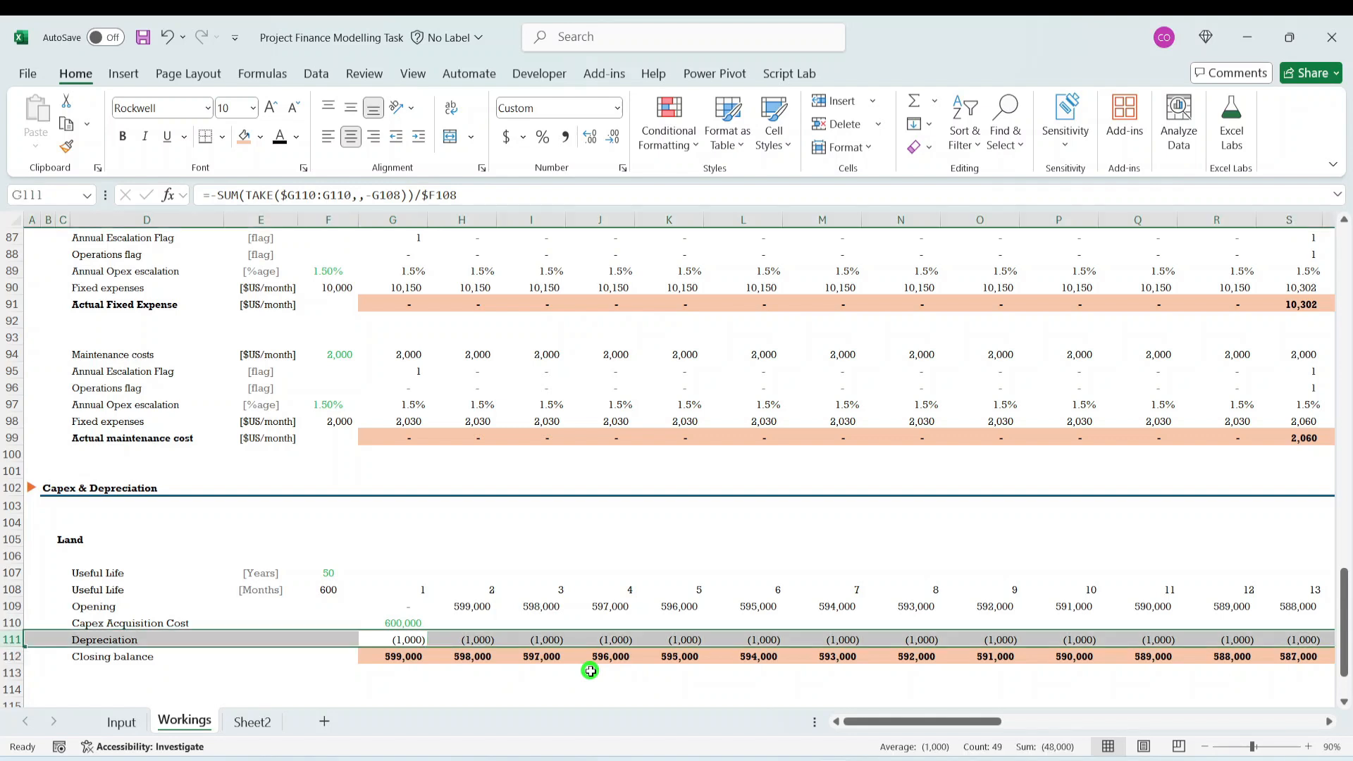
{"action": "key", "text": "Down"}
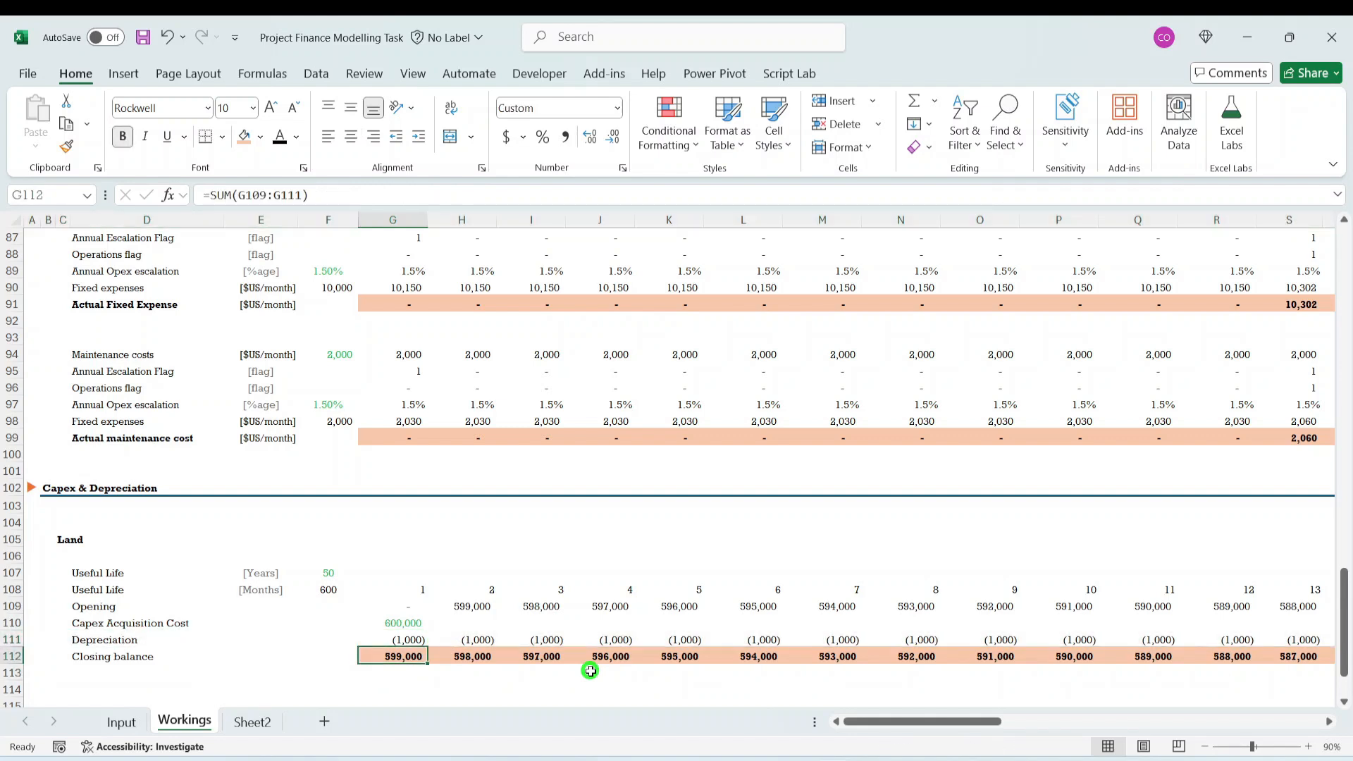
{"action": "key", "text": "shift+Right"}
{"action": "key", "text": "shift+Right"}
{"action": "key", "text": "shift+Right"}
{"action": "key", "text": "Right"}
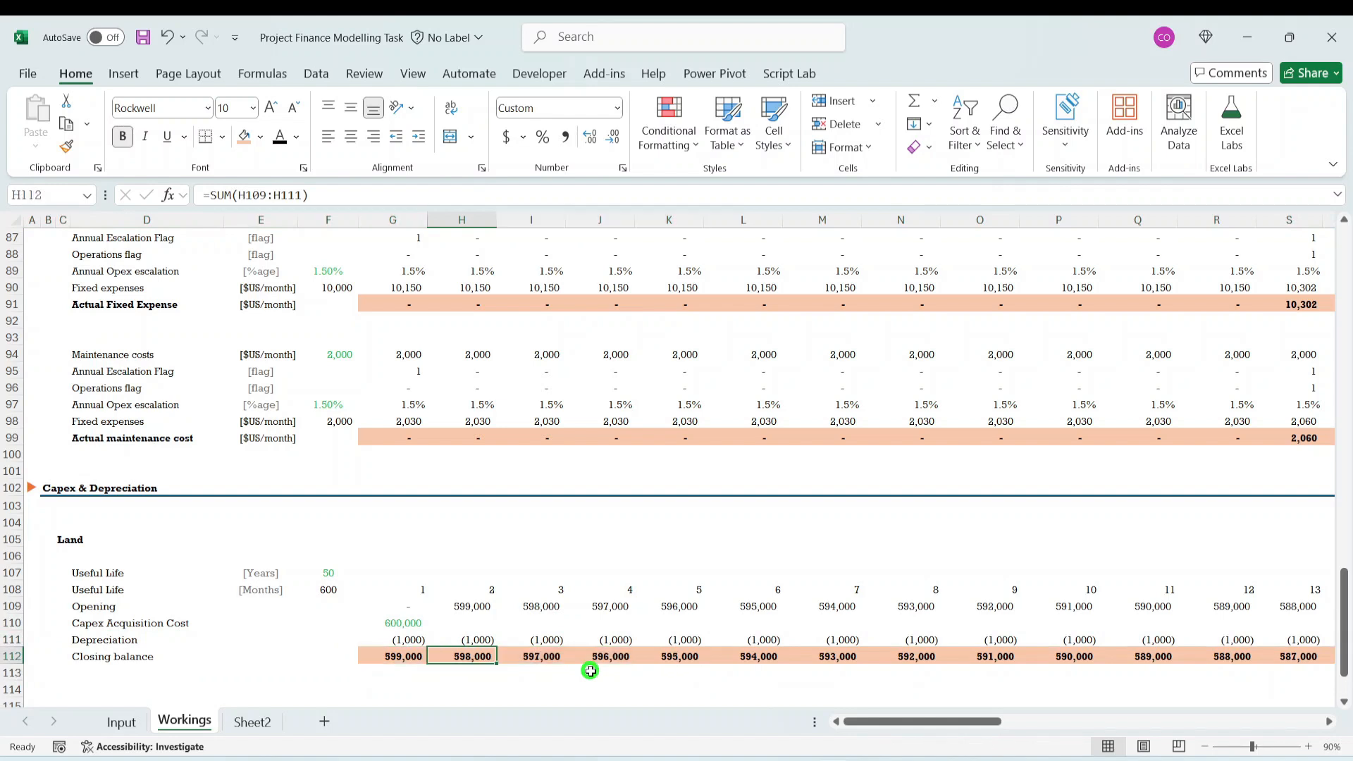
{"action": "key", "text": "Left"}
{"action": "key", "text": "shift+Right"}
{"action": "key", "text": "shift+Right"}
{"action": "key", "text": "shift+Right"}
{"action": "key", "text": "shift+Right"}
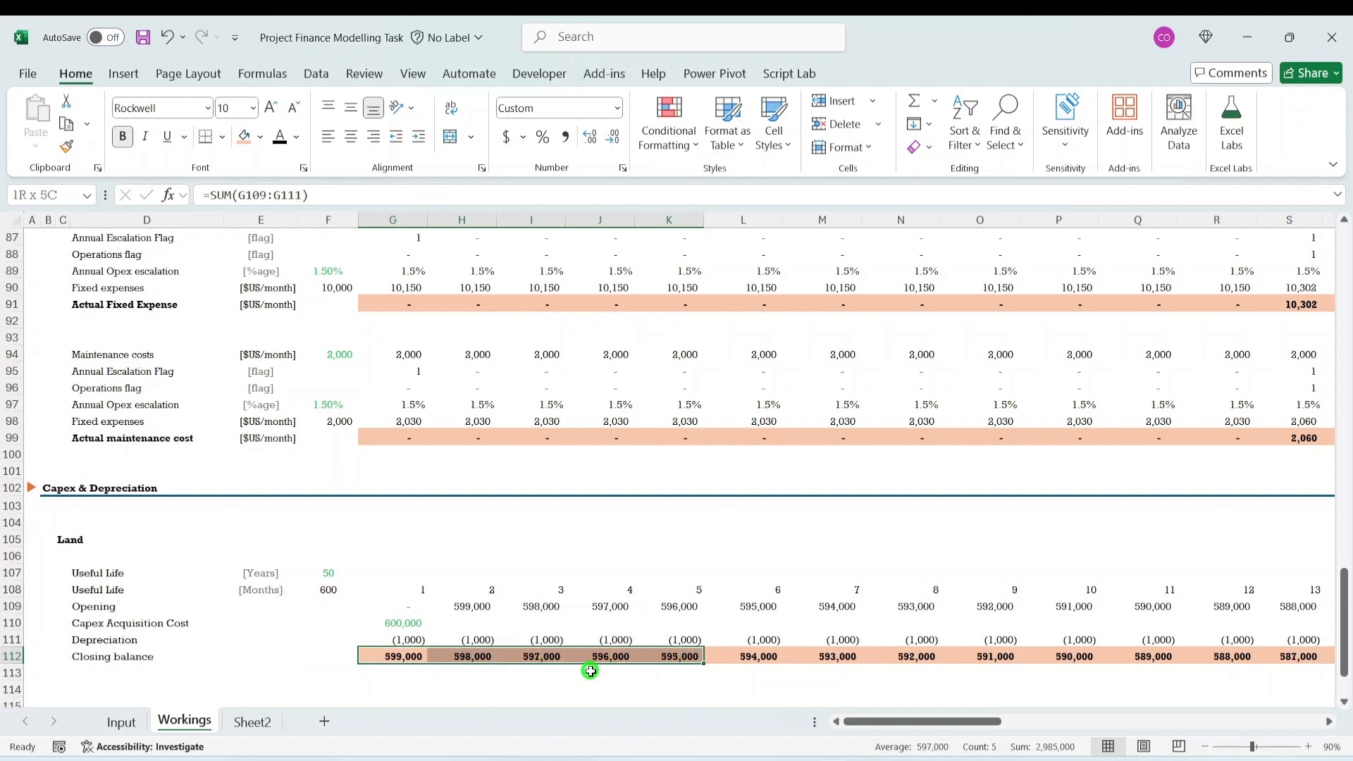
{"action": "key", "text": "shift+Right"}
{"action": "key", "text": "shift+Right"}
{"action": "key", "text": "shift+Right"}
{"action": "key", "text": "shift+Right"}
{"action": "key", "text": "shift+Right"}
{"action": "key", "text": "shift+Right"}
{"action": "key", "text": "shift+Right"}
{"action": "key", "text": "shift+Right"}
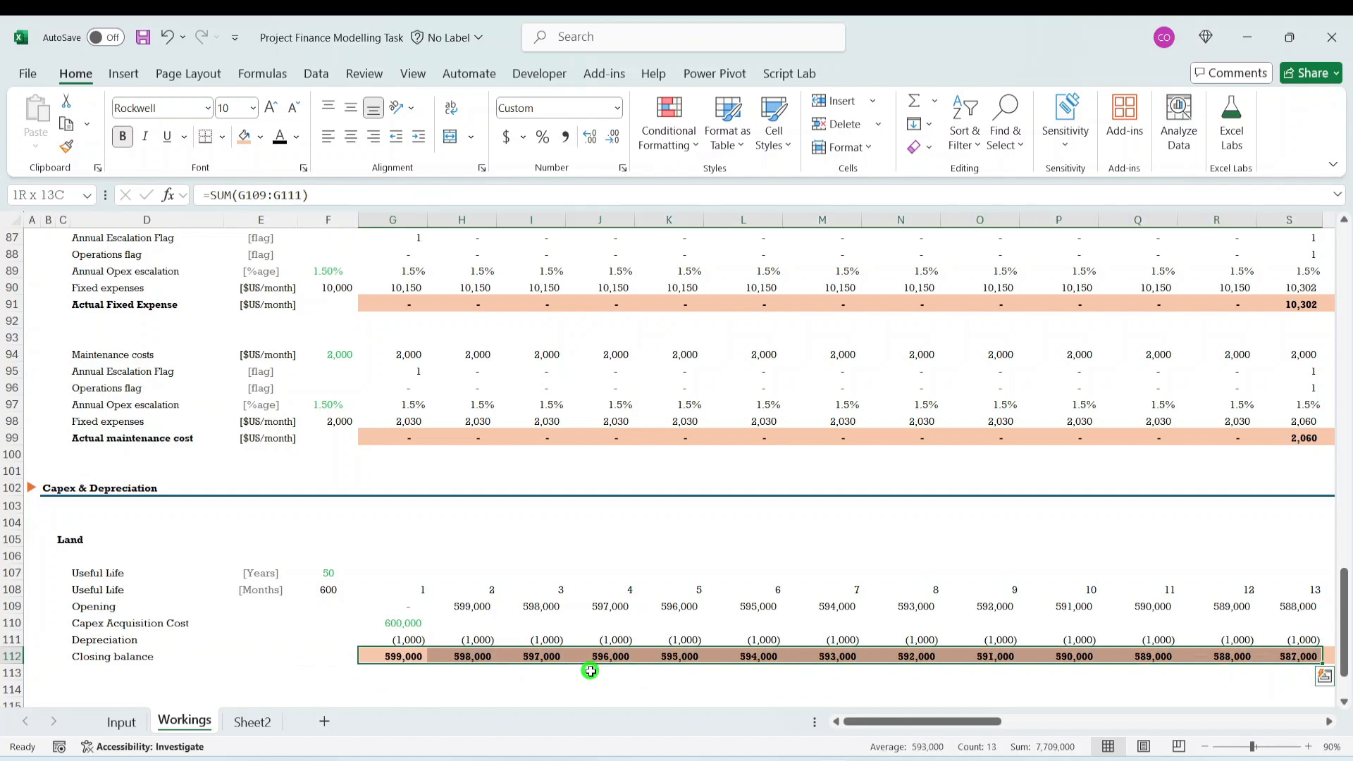
{"action": "key", "text": "Down"}
{"action": "key", "text": "Up"}
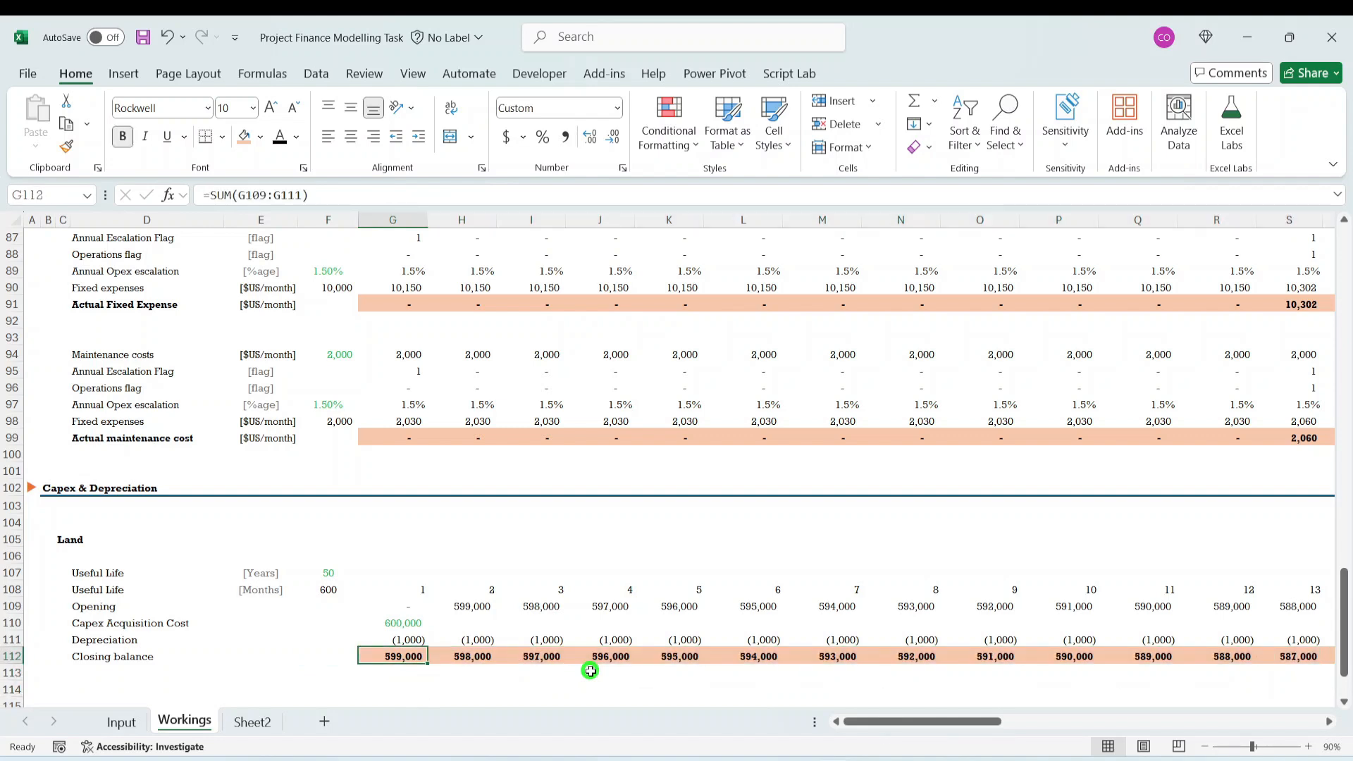
{"action": "key", "text": "Up"}
{"action": "key", "text": "shift+space"}
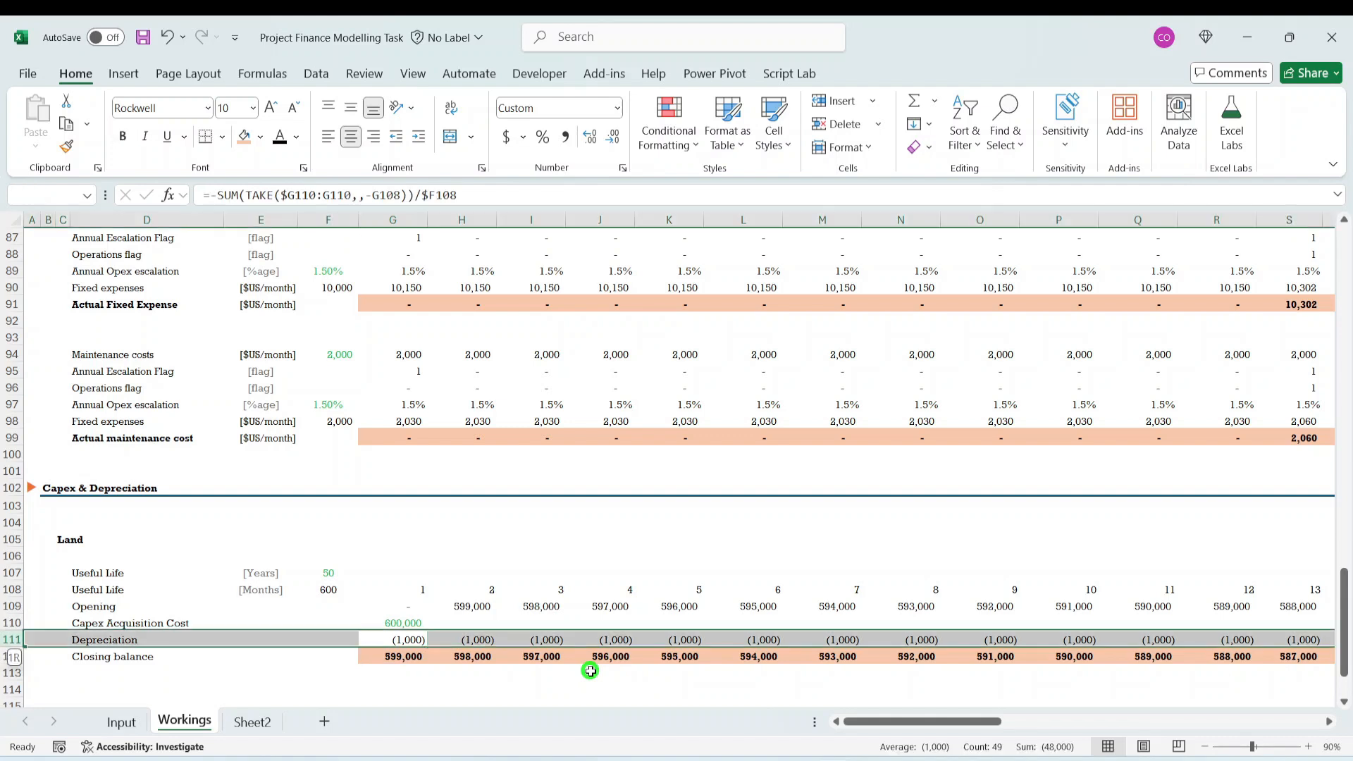
{"action": "key", "text": "Down"}
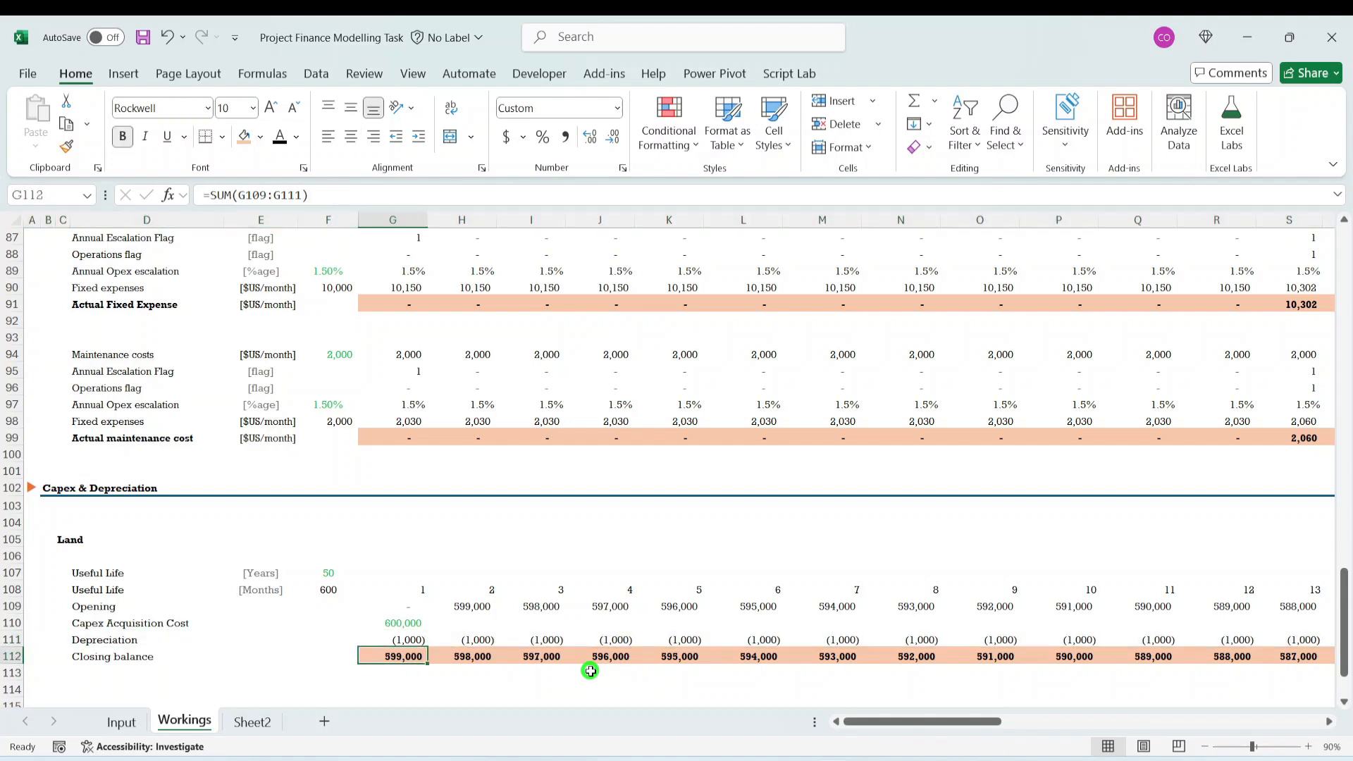
{"action": "key", "text": "shift+space"}
{"action": "key", "text": "Down"}
{"action": "key", "text": "Down"}
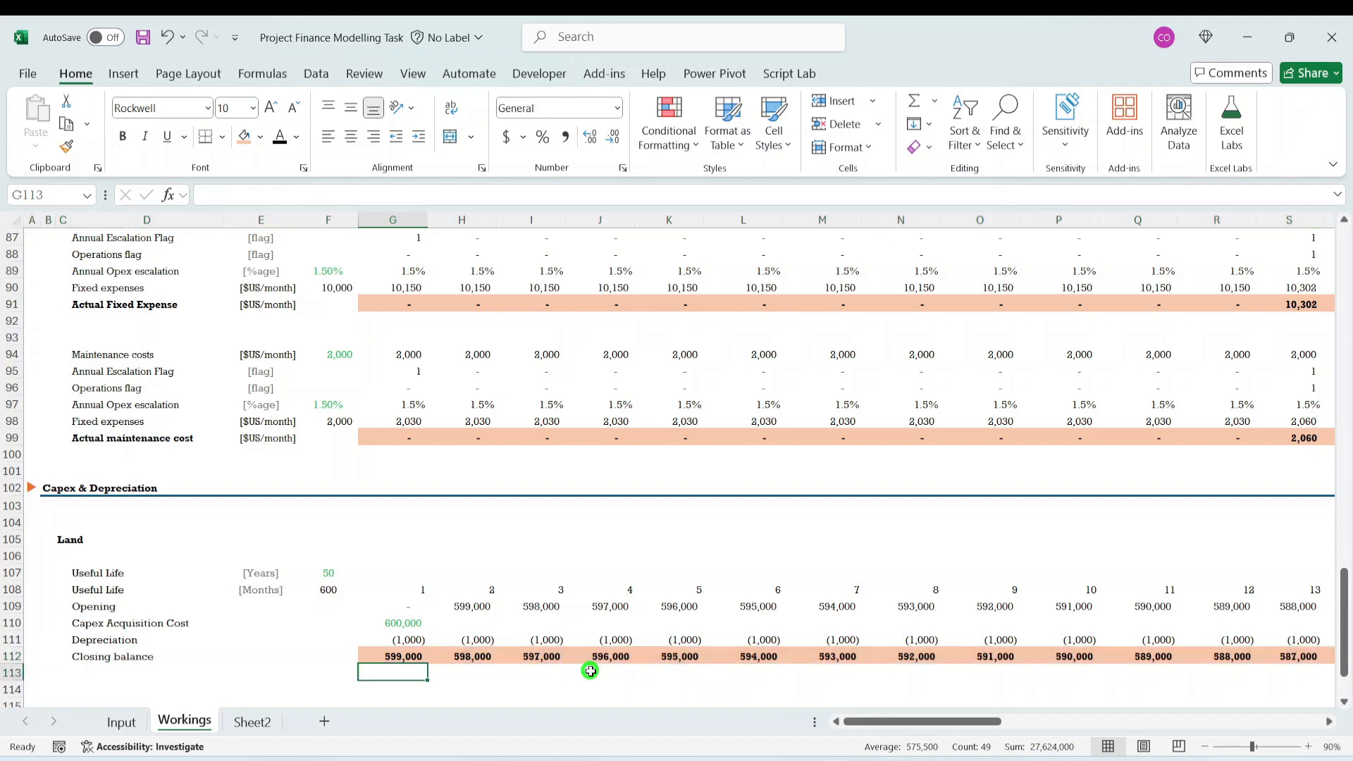
- Lock the row of the timeline reference in Land's Useful Life cell G108, making the formula =MIN($F108,G$8)
{"action": "key", "text": "Up"}
{"action": "key", "text": "Up"}
{"action": "key", "text": "Up"}
{"action": "key", "text": "Up"}
{"action": "key", "text": "Up"}
{"action": "key", "text": "Up"}
{"action": "key", "text": "Up"}
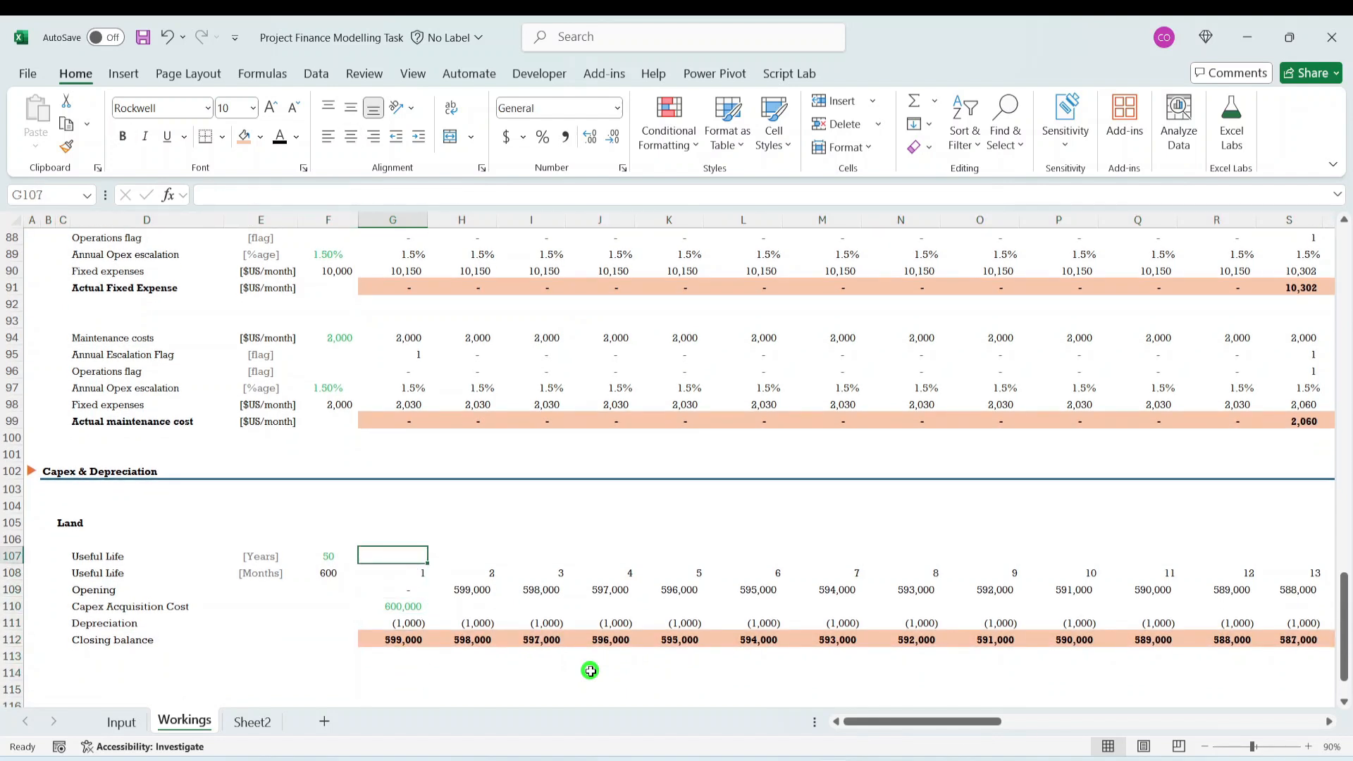
{"action": "key", "text": "Down"}
{"action": "key", "text": "Down"}
{"action": "key", "text": "Down"}
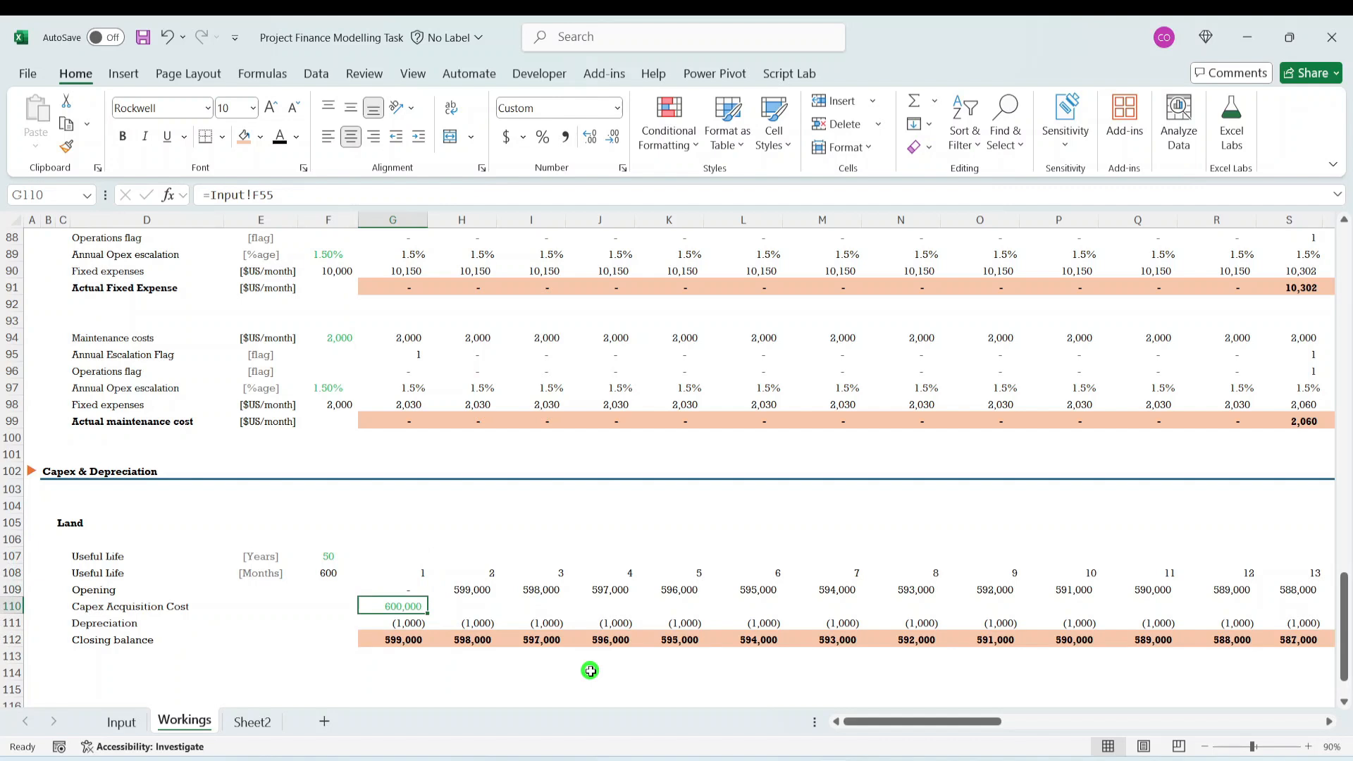
{"action": "key", "text": "Up"}
{"action": "key", "text": "Up"}
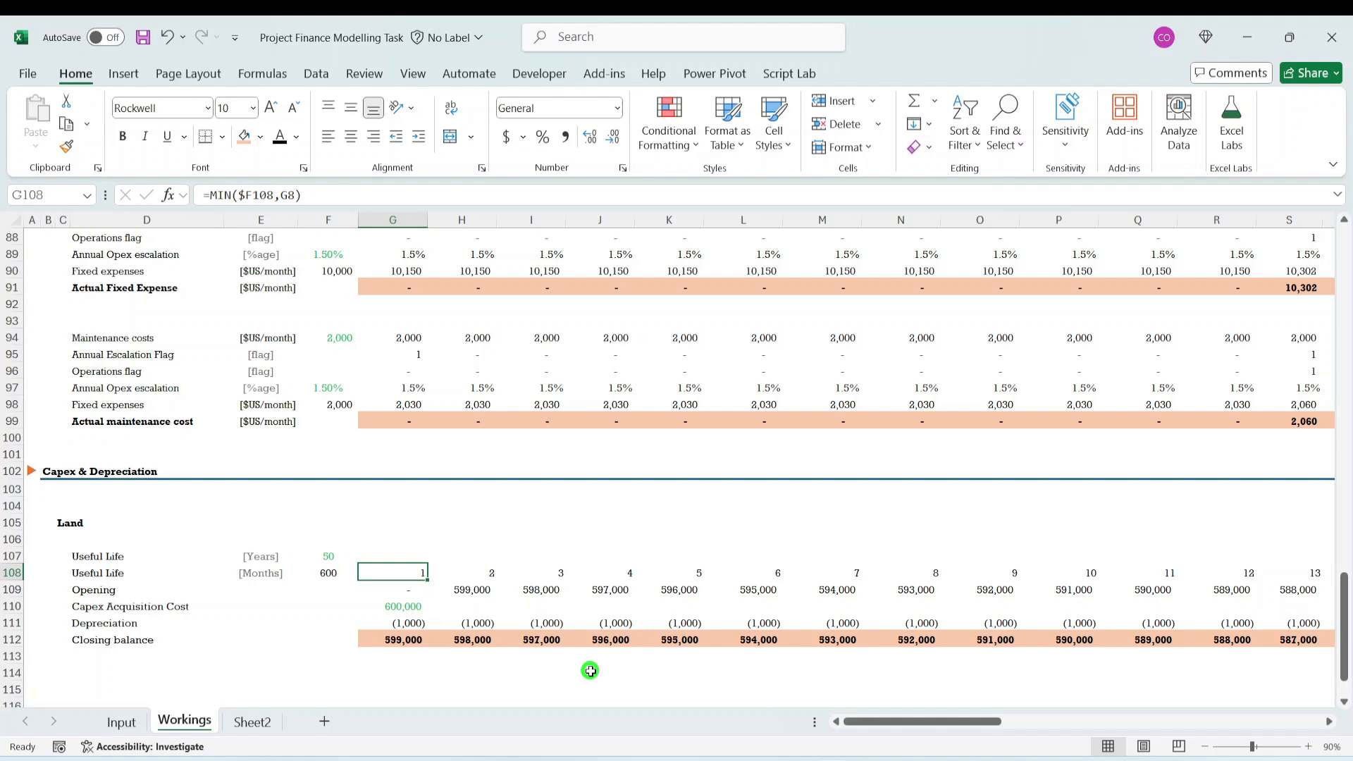
{"action": "left_click", "coordinate": [277, 195]}
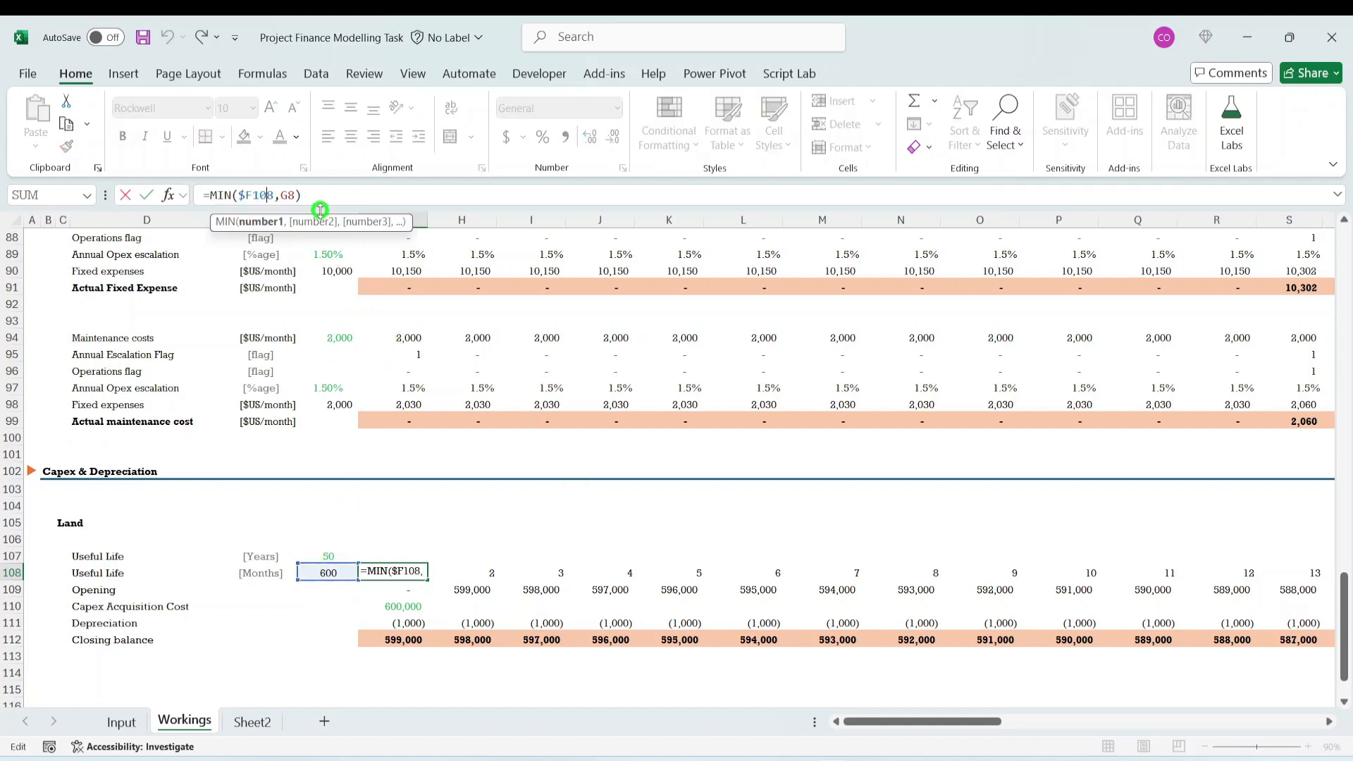
{"action": "left_click", "coordinate": [285, 196]}
{"action": "type", "text": "$"}
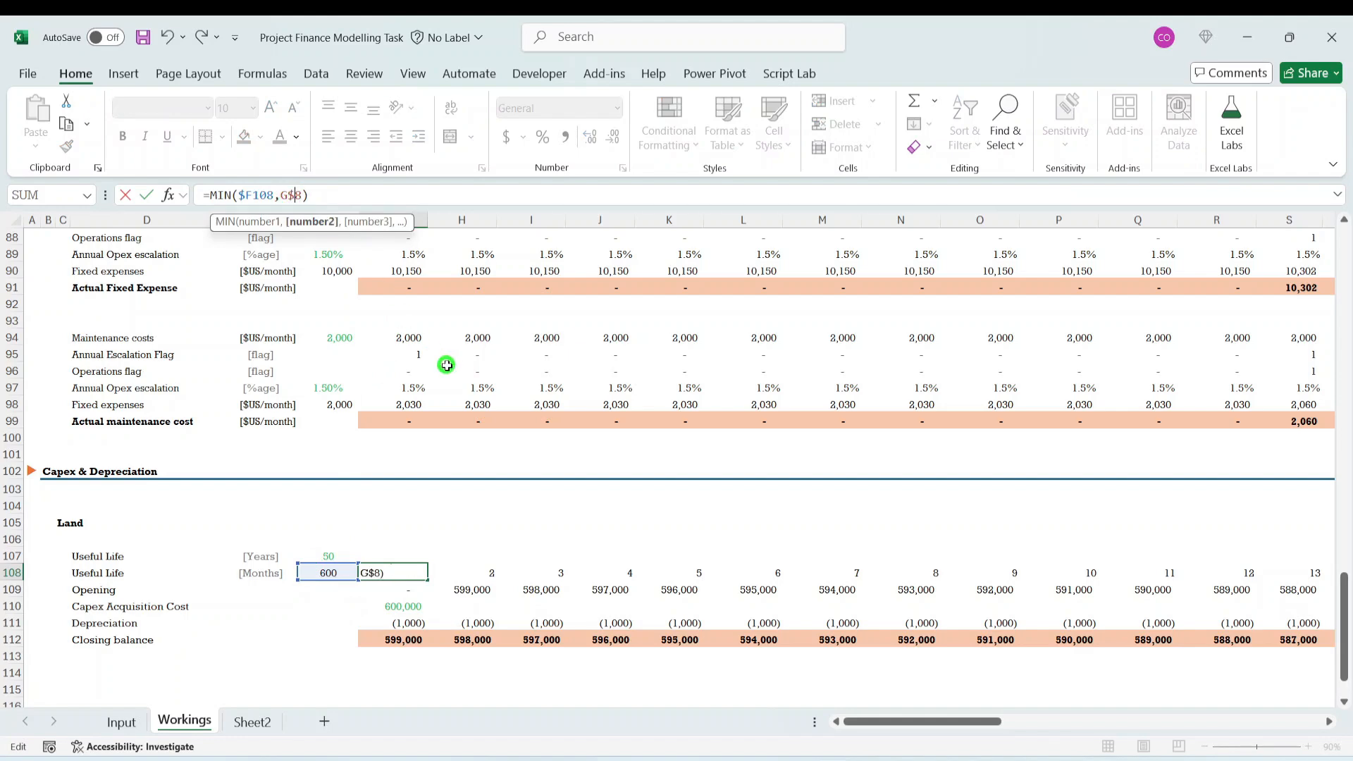
{"action": "key", "text": "ctrl+Return"}
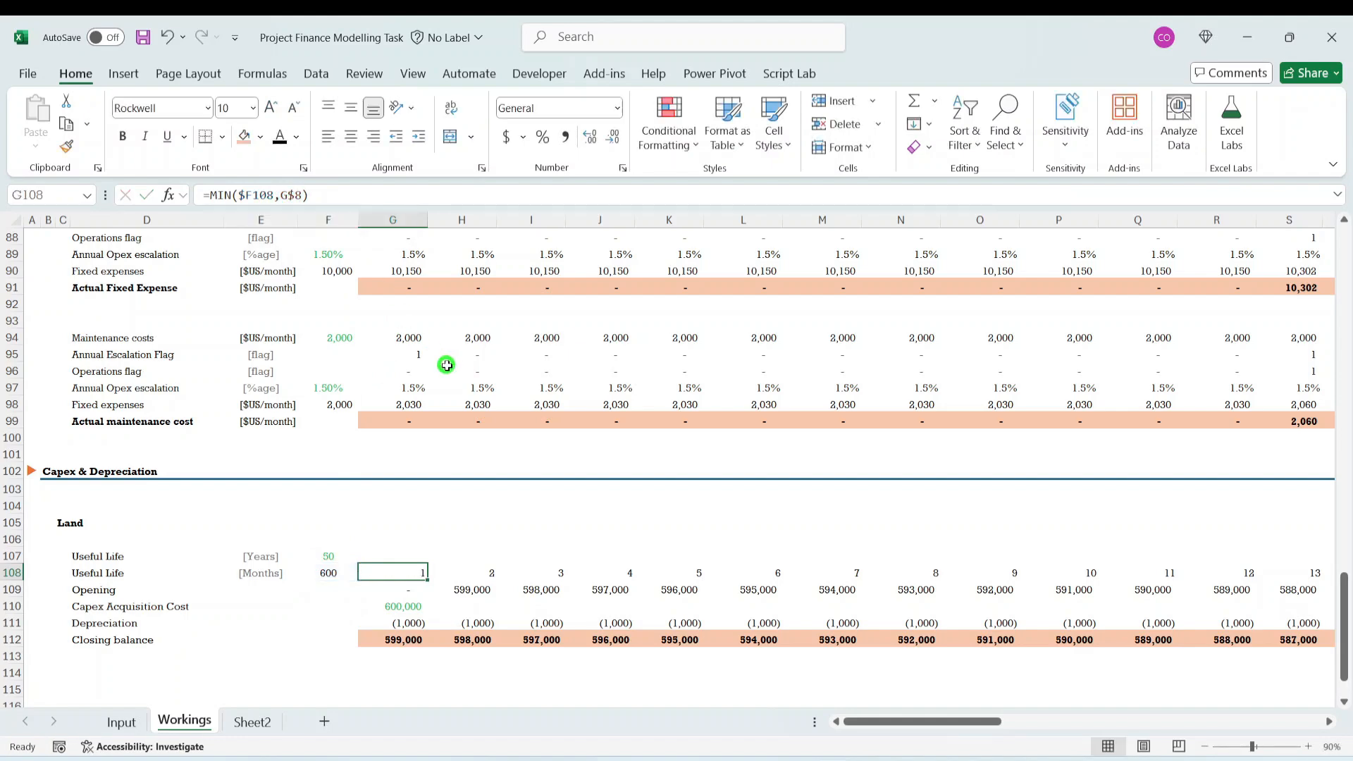
- Fill the row-locked MIN formula from G108 across the Useful Life months row to BB108 and return to F107
{"action": "key", "text": "ctrl+shift+Right"}
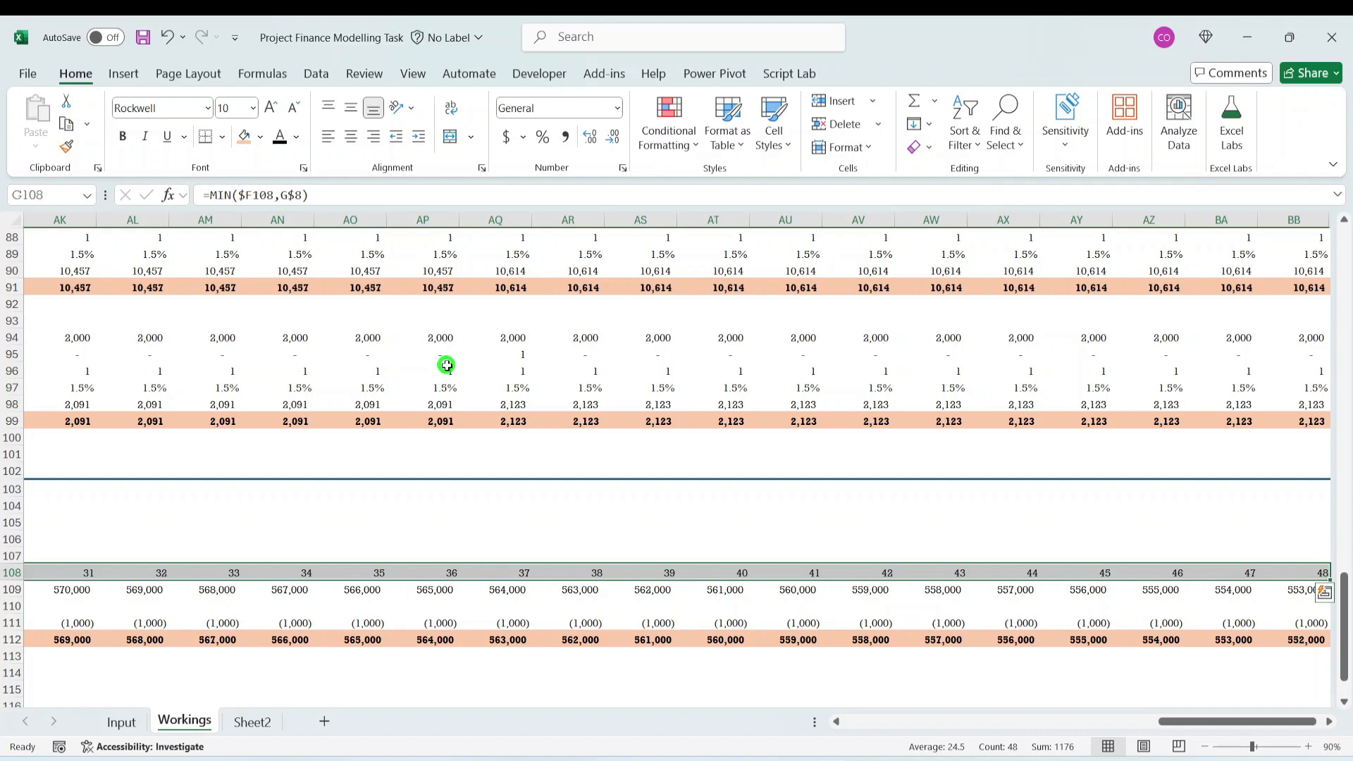
{"action": "key", "text": "Left"}
{"action": "key", "text": "Left"}
{"action": "key", "text": "Left"}
{"action": "key", "text": "Left"}
{"action": "key", "text": "Left"}
{"action": "key", "text": "Right"}
{"action": "key", "text": "Right"}
{"action": "key", "text": "Right"}
{"action": "key", "text": "Right"}
{"action": "key", "text": "Up"}
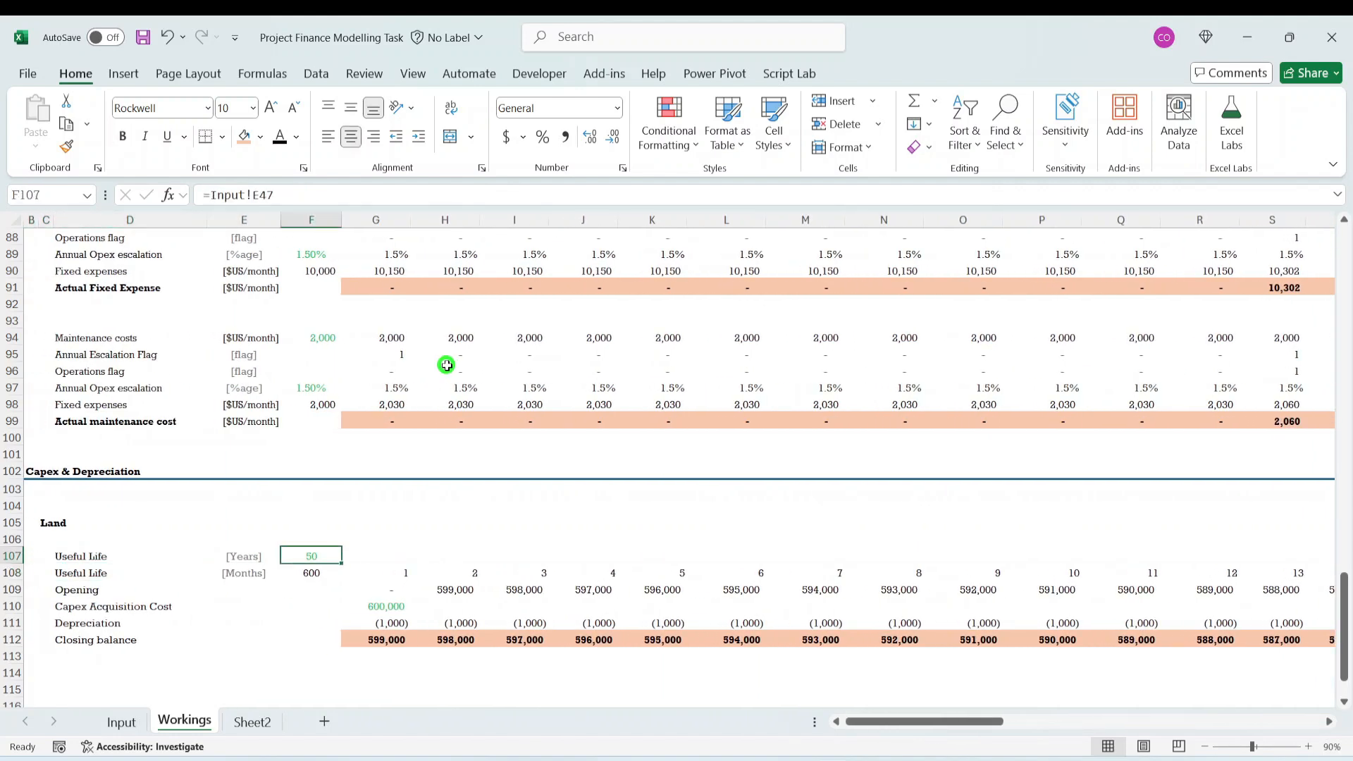
- Examine the formulas behind Land's Capex Acquisition Cost, Depreciation and Closing balance in columns G and H
{"action": "key", "text": "Left"}
{"action": "key", "text": "Right"}
{"action": "key", "text": "Down"}
{"action": "key", "text": "Down"}
{"action": "key", "text": "Down"}
{"action": "key", "text": "Right"}
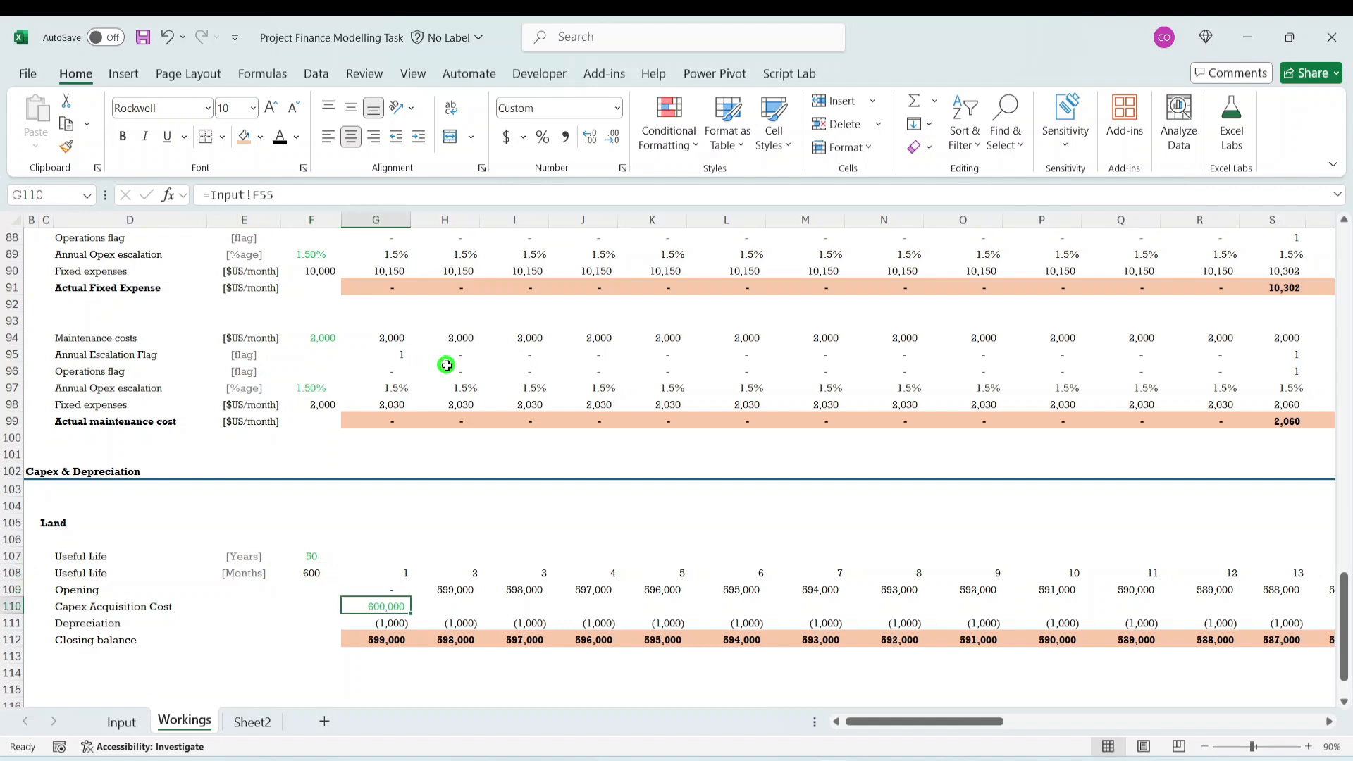
{"action": "key", "text": "Down"}
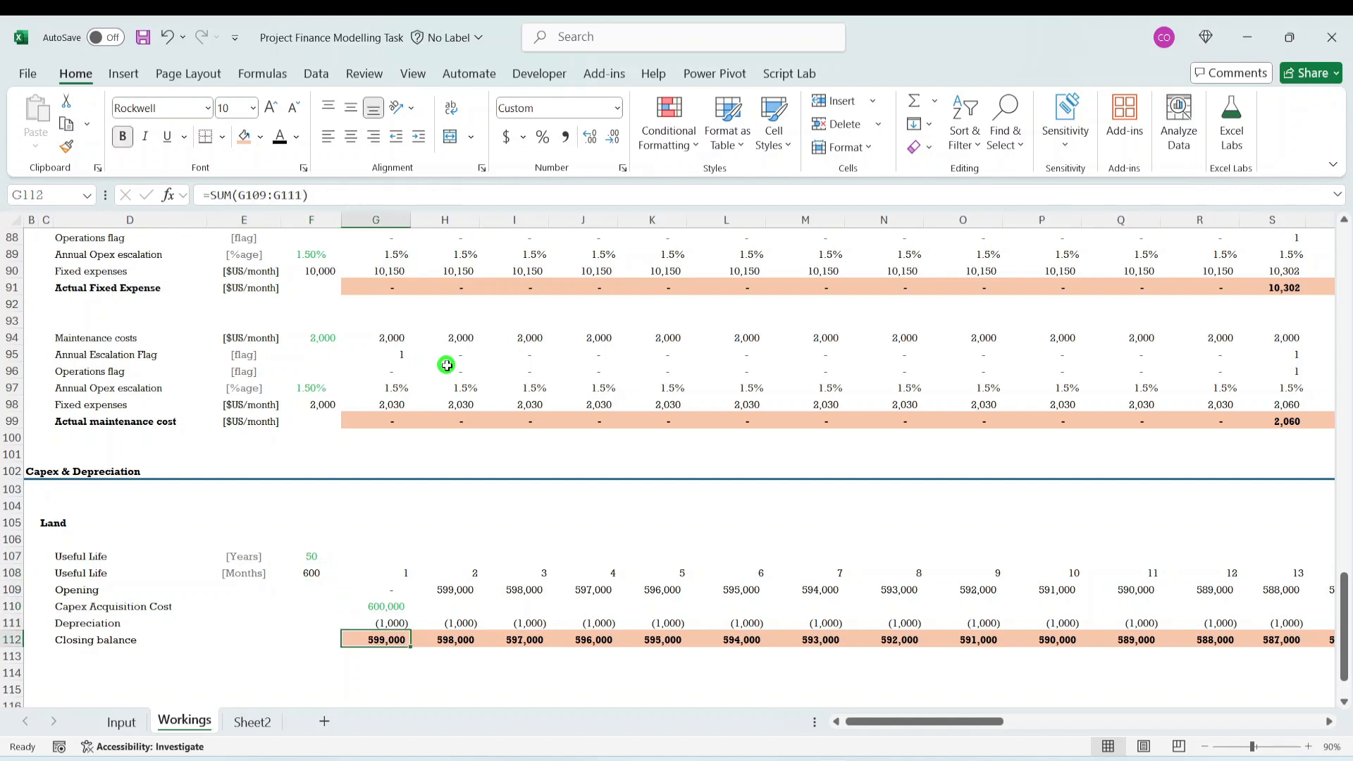
{"action": "key", "text": "Right"}
{"action": "key", "text": "Left"}
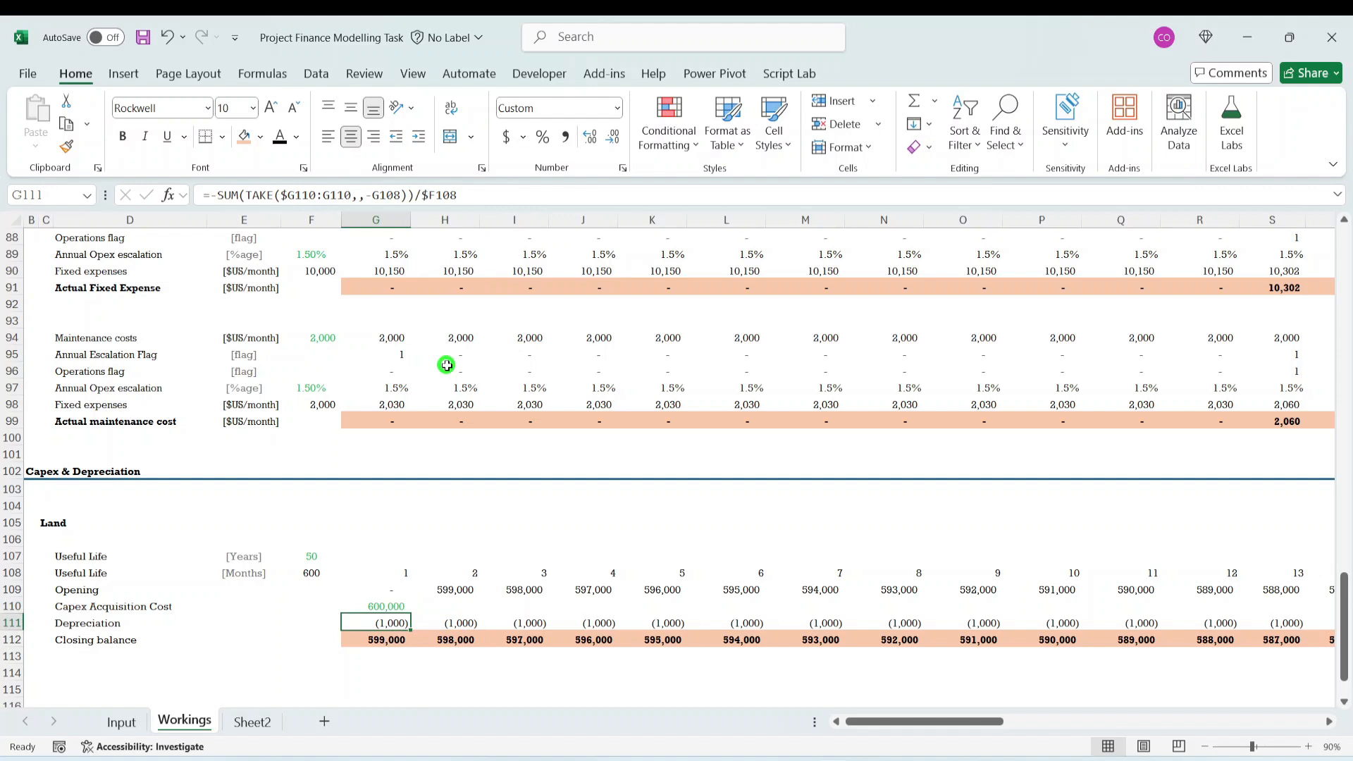
{"action": "key", "text": "Right"}
{"action": "key", "text": "Down"}
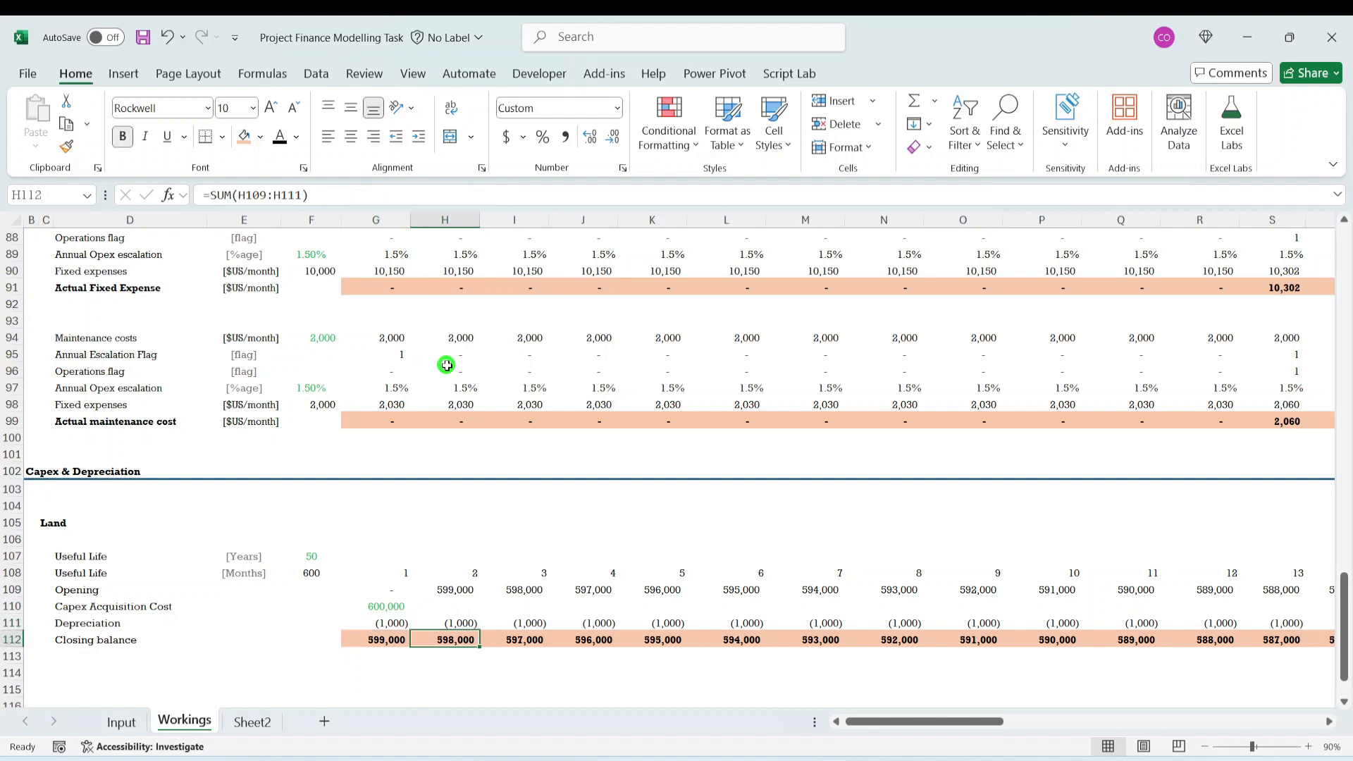
{"action": "key", "text": "Left"}
{"action": "key", "text": "Left"}
{"action": "key", "text": "Left"}
{"action": "key", "text": "Left"}
{"action": "key", "text": "Left"}
{"action": "key", "text": "Left"}
{"action": "key", "text": "Left"}
{"action": "key", "text": "Up"}
{"action": "key", "text": "Up"}
{"action": "key", "text": "Up"}
{"action": "key", "text": "Up"}
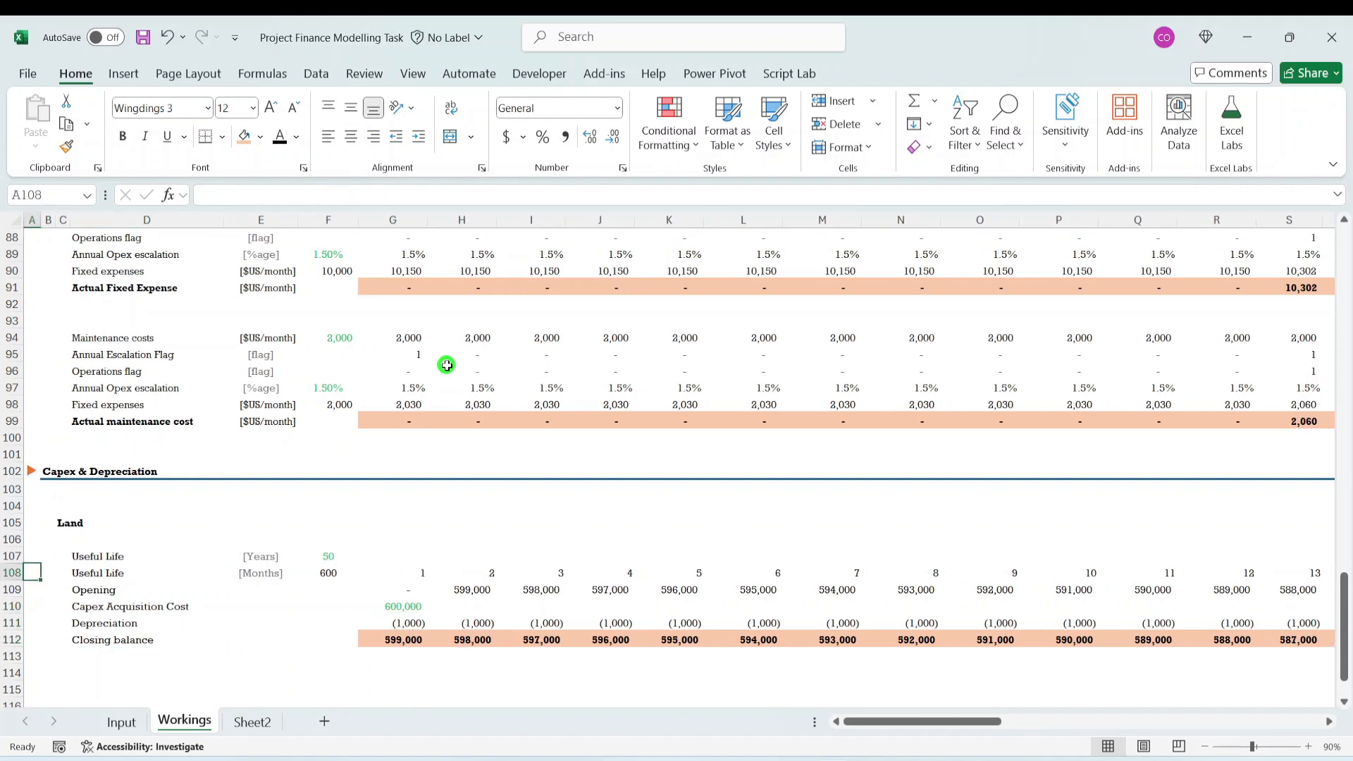
{"action": "key", "text": "Up"}
{"action": "key", "text": "Up"}
{"action": "key", "text": "Up"}
{"action": "key", "text": "Up"}
{"action": "key", "text": "Right"}
{"action": "key", "text": "Down"}
{"action": "key", "text": "Down"}
{"action": "key", "text": "Up"}
{"action": "key", "text": "Right"}
{"action": "key", "text": "shift+Down"}
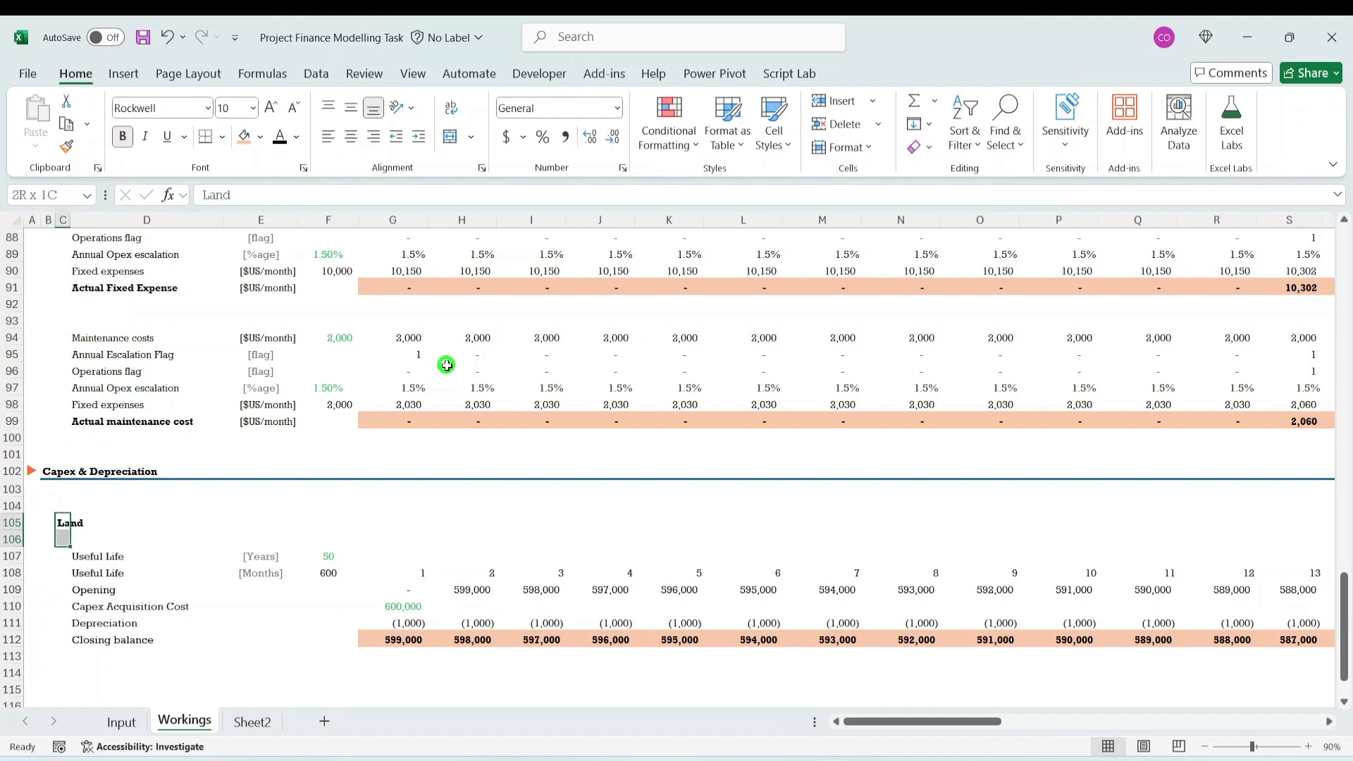
{"action": "key", "text": "shift+Down"}
{"action": "key", "text": "shift+Down"}
{"action": "key", "text": "shift+Down"}
{"action": "key", "text": "shift+Down"}
{"action": "key", "text": "shift+Down"}
{"action": "key", "text": "shift+Down"}
- Make Land's Closing balance label in D112 bold
{"action": "key", "text": "Down"}
{"action": "key", "text": "Down"}
{"action": "key", "text": "Down"}
{"action": "key", "text": "Down"}
{"action": "key", "text": "Down"}
{"action": "key", "text": "Down"}
{"action": "key", "text": "Down"}
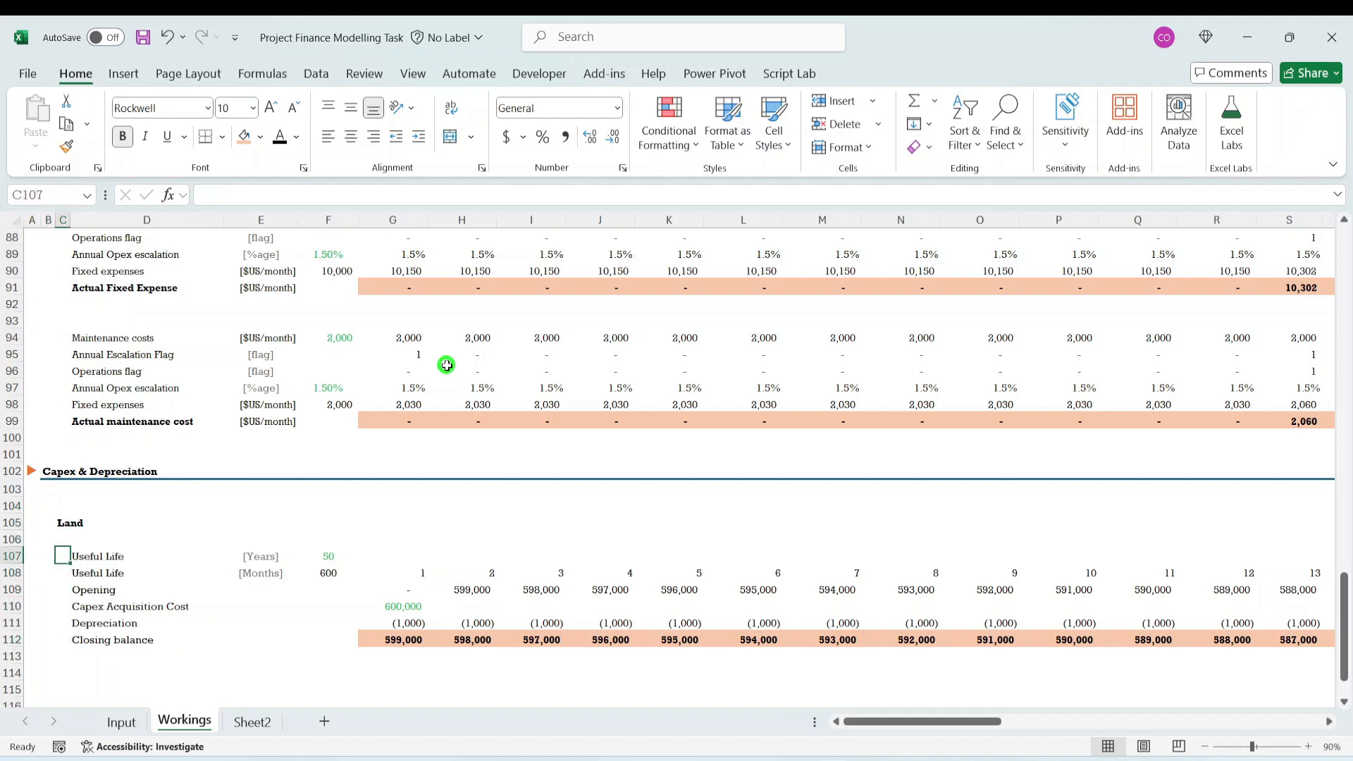
{"action": "key", "text": "Right"}
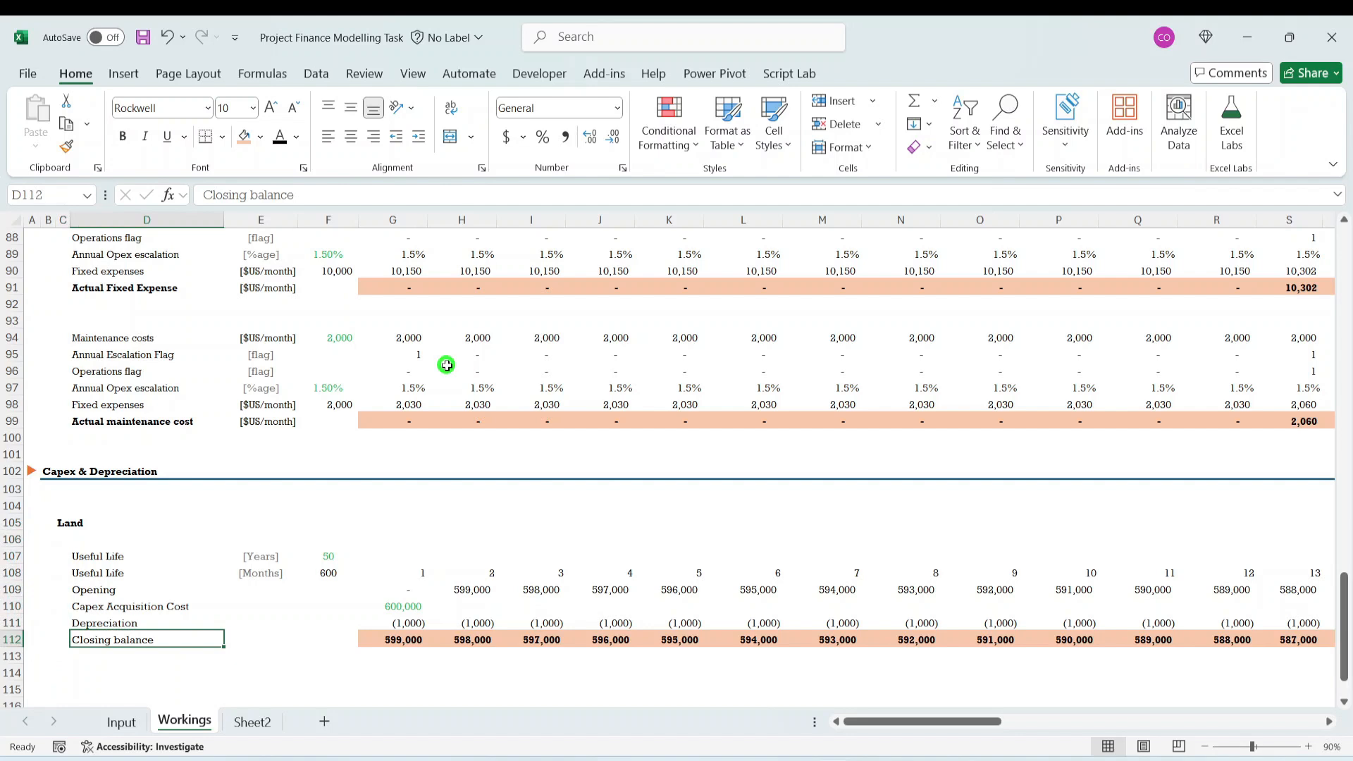
{"action": "key", "text": "ctrl+b"}
- Copy the [$US/month] unit label from the Maintenance costs row, E94, to Land's Opening row, E109
{"action": "key", "text": "Down"}
{"action": "key", "text": "Down"}
{"action": "key", "text": "Down"}
{"action": "key", "text": "Up"}
{"action": "key", "text": "Up"}
{"action": "key", "text": "Up"}
{"action": "key", "text": "Up"}
{"action": "key", "text": "Up"}
{"action": "key", "text": "Up"}
{"action": "key", "text": "Up"}
{"action": "key", "text": "Up"}
{"action": "key", "text": "Up"}
{"action": "key", "text": "Up"}
{"action": "key", "text": "Up"}
{"action": "key", "text": "Up"}
{"action": "key", "text": "Up"}
{"action": "key", "text": "Up"}
{"action": "key", "text": "Up"}
{"action": "key", "text": "Up"}
{"action": "key", "text": "Up"}
{"action": "key", "text": "Up"}
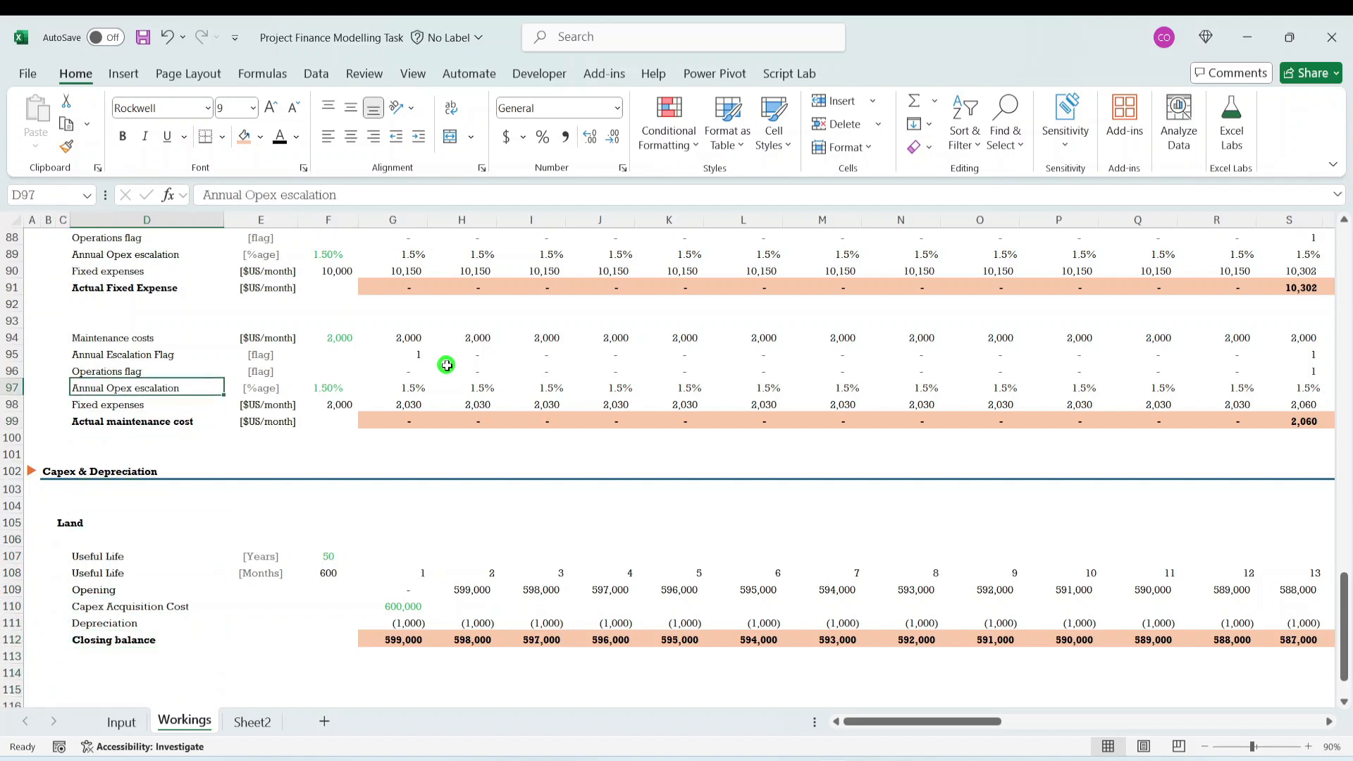
{"action": "key", "text": "Right"}
{"action": "key", "text": "Right"}
{"action": "key", "text": "Up"}
{"action": "key", "text": "Up"}
{"action": "key", "text": "Up"}
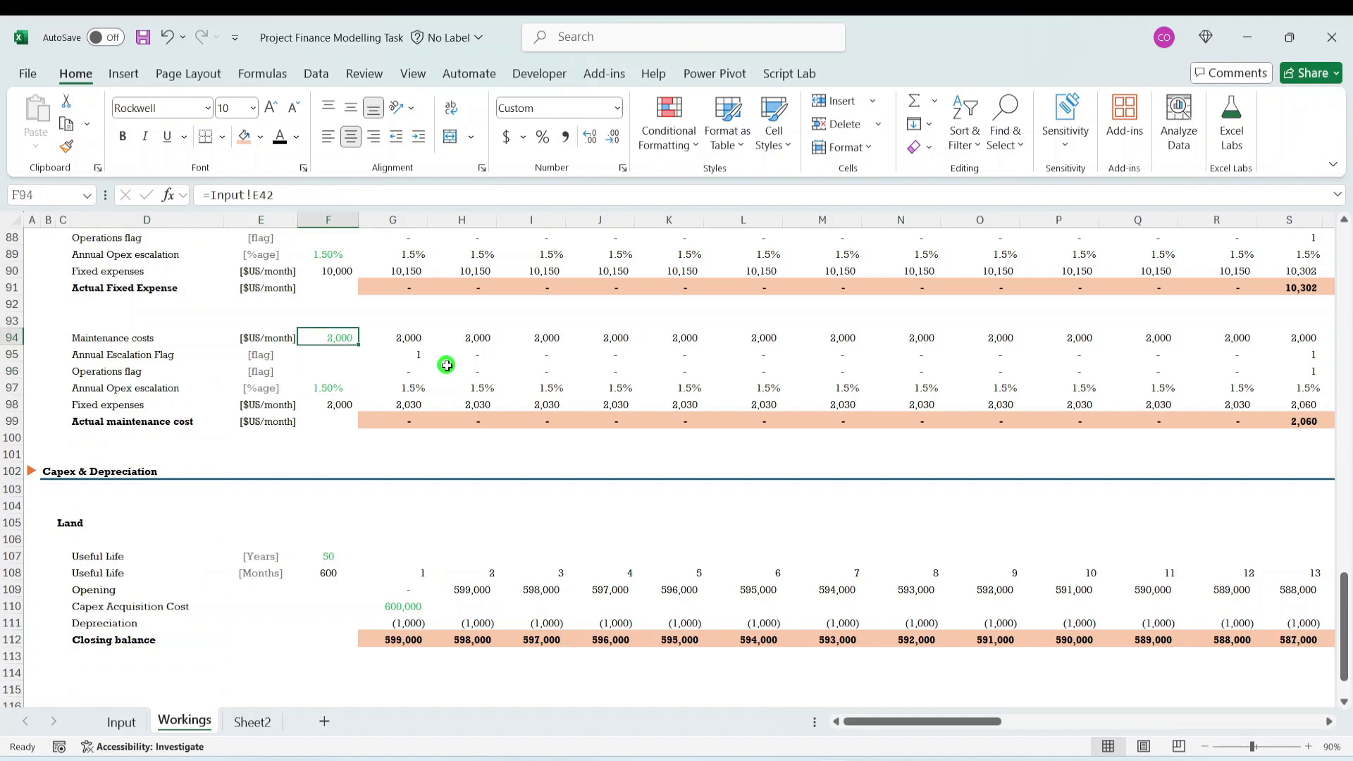
{"action": "key", "text": "Left"}
{"action": "key", "text": "ctrl+c"}
{"action": "key", "text": "Down"}
{"action": "key", "text": "Down"}
{"action": "key", "text": "Down"}
{"action": "key", "text": "Down"}
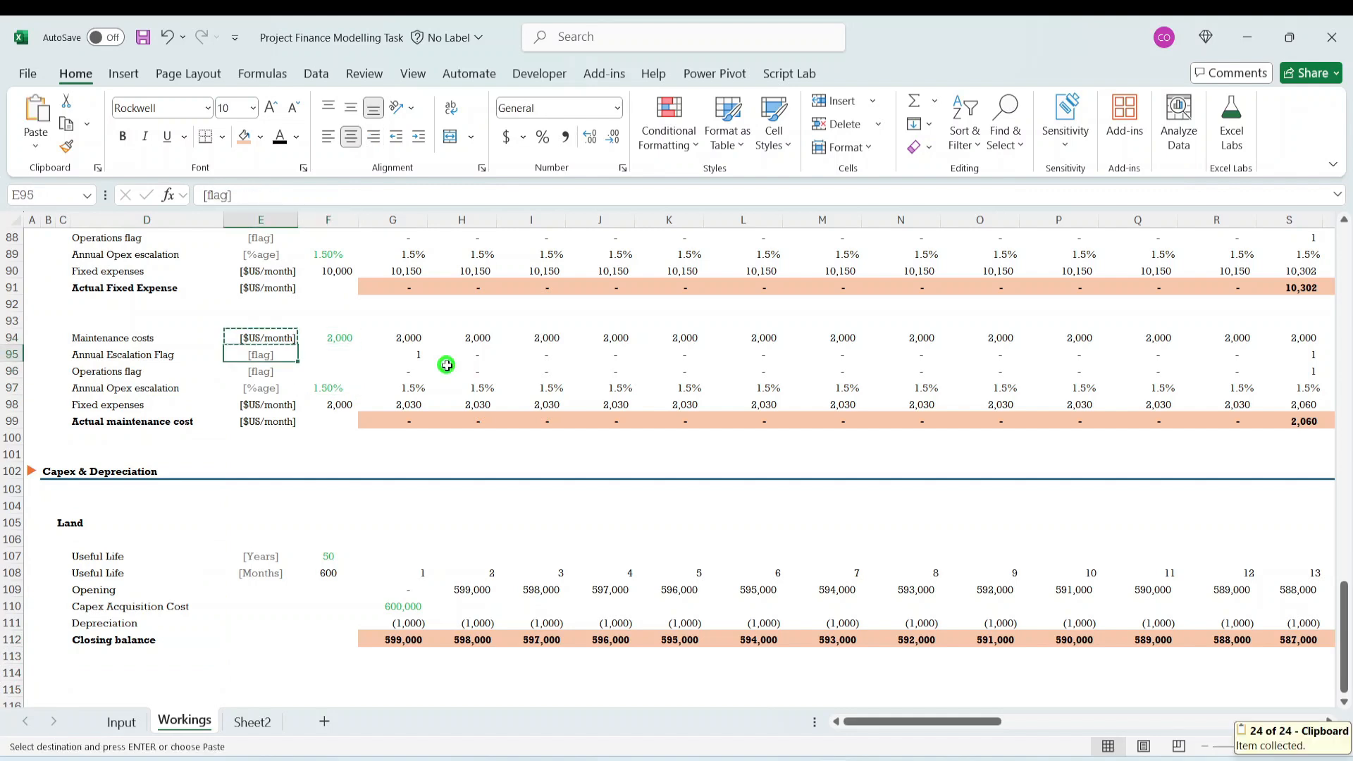
{"action": "key", "text": "Down"}
{"action": "key", "text": "Down"}
{"action": "key", "text": "Down"}
{"action": "key", "text": "Down"}
{"action": "key", "text": "Down"}
{"action": "key", "text": "Down"}
{"action": "key", "text": "Down"}
{"action": "key", "text": "Down"}
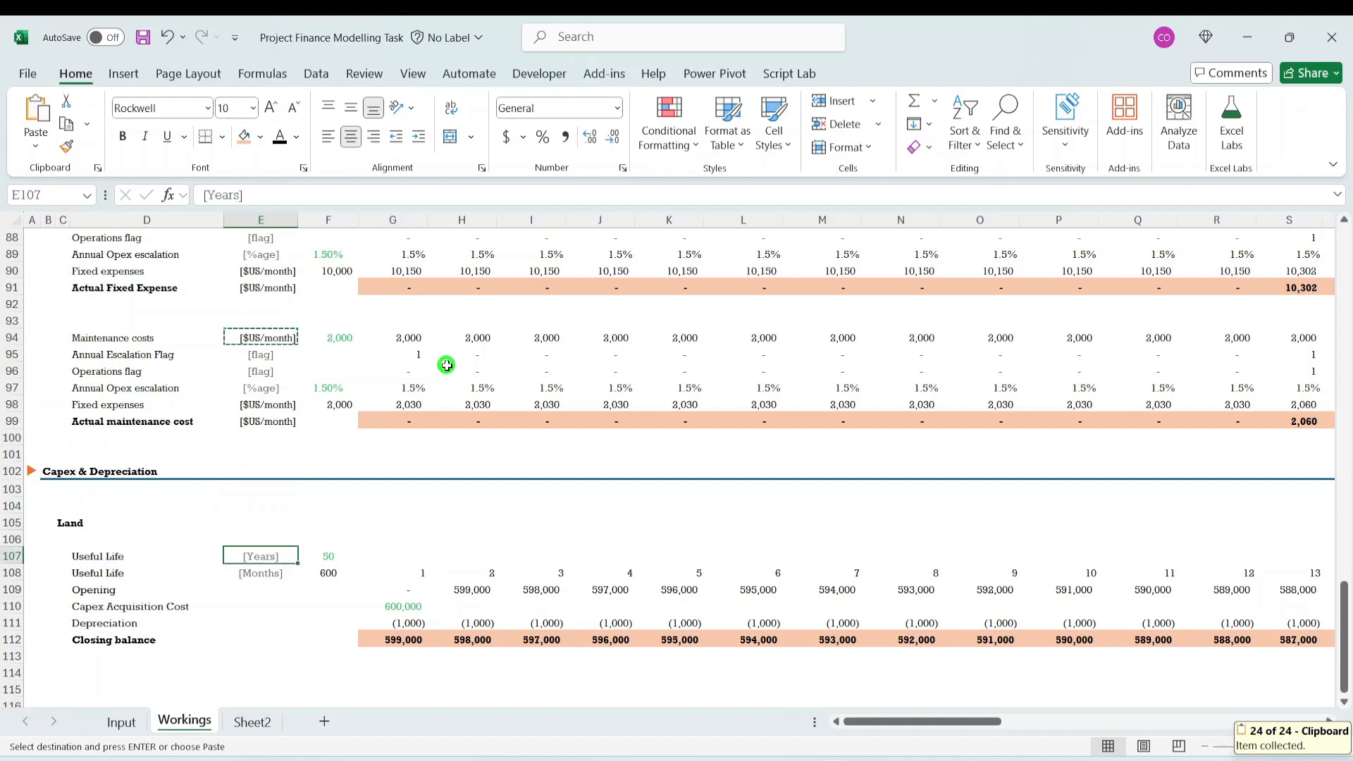
{"action": "key", "text": "ctrl+v"}
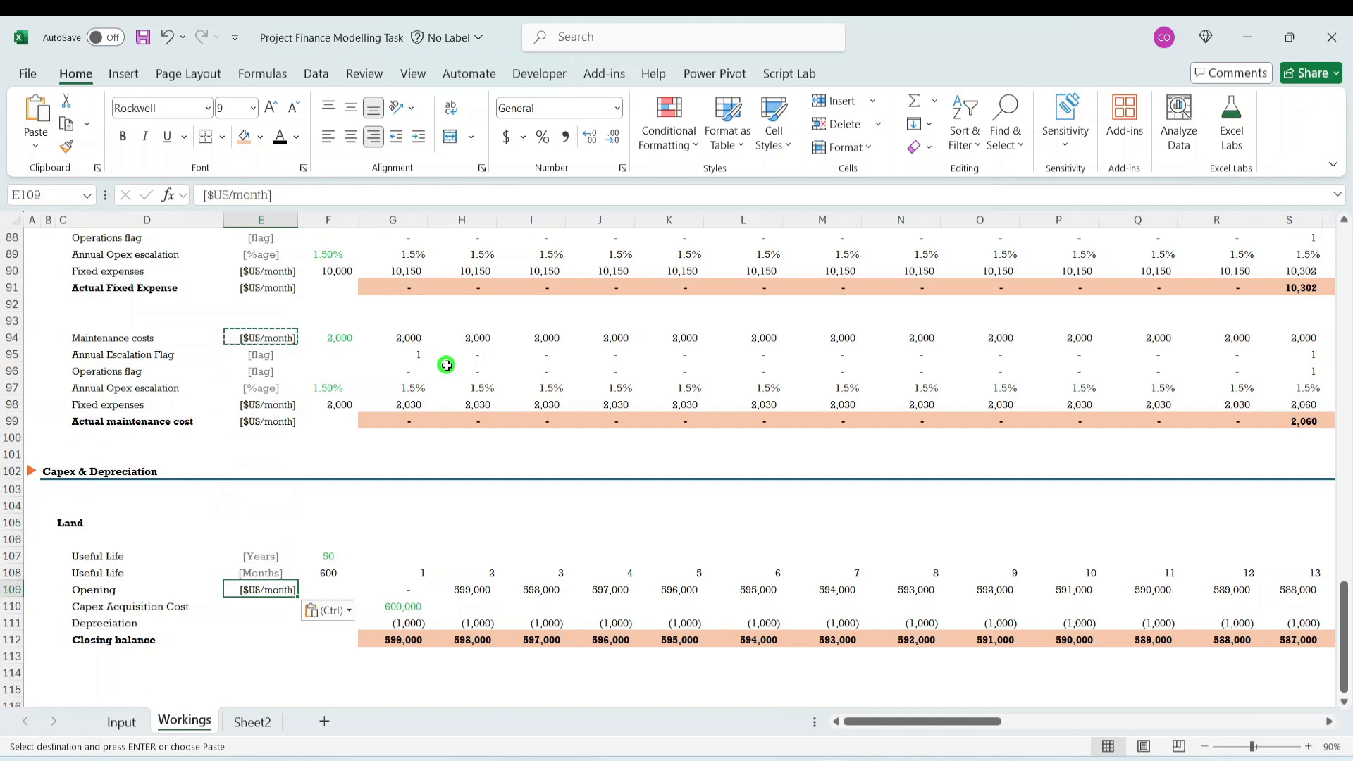
- Shorten the unit label of Land's Opening row in E109 to [$US]
{"action": "left_click", "coordinate": [268, 194]}
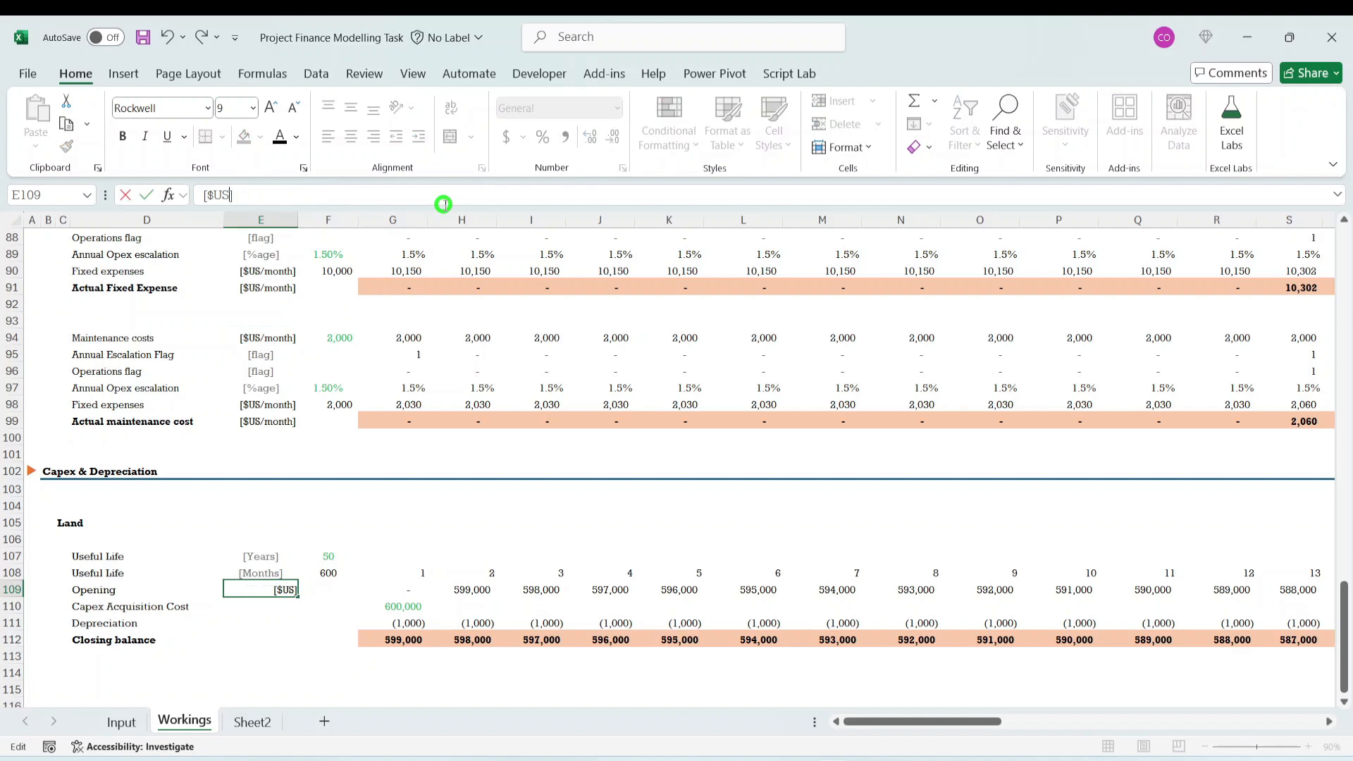
{"action": "left_click", "coordinate": [465, 640]}
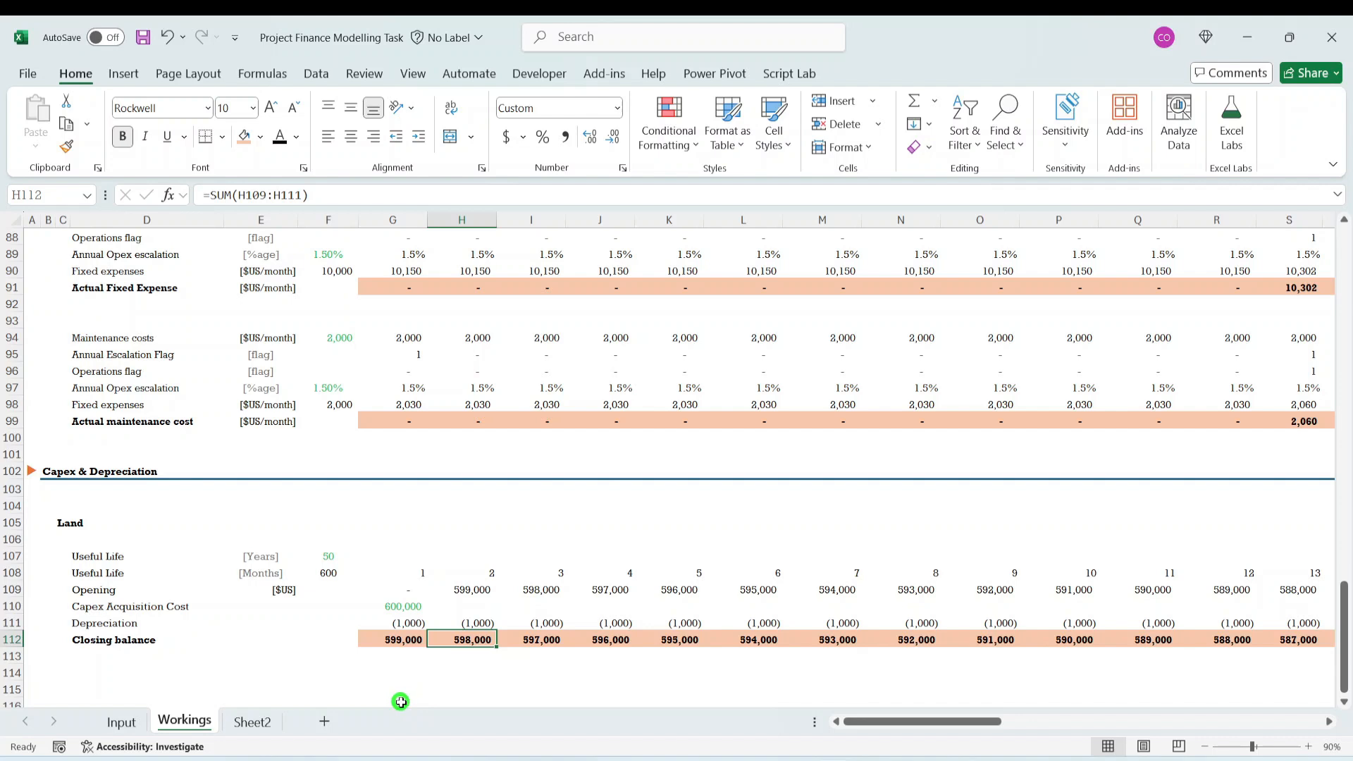
{"action": "left_click", "coordinate": [78, 530]}
{"action": "left_click", "coordinate": [405, 605]}
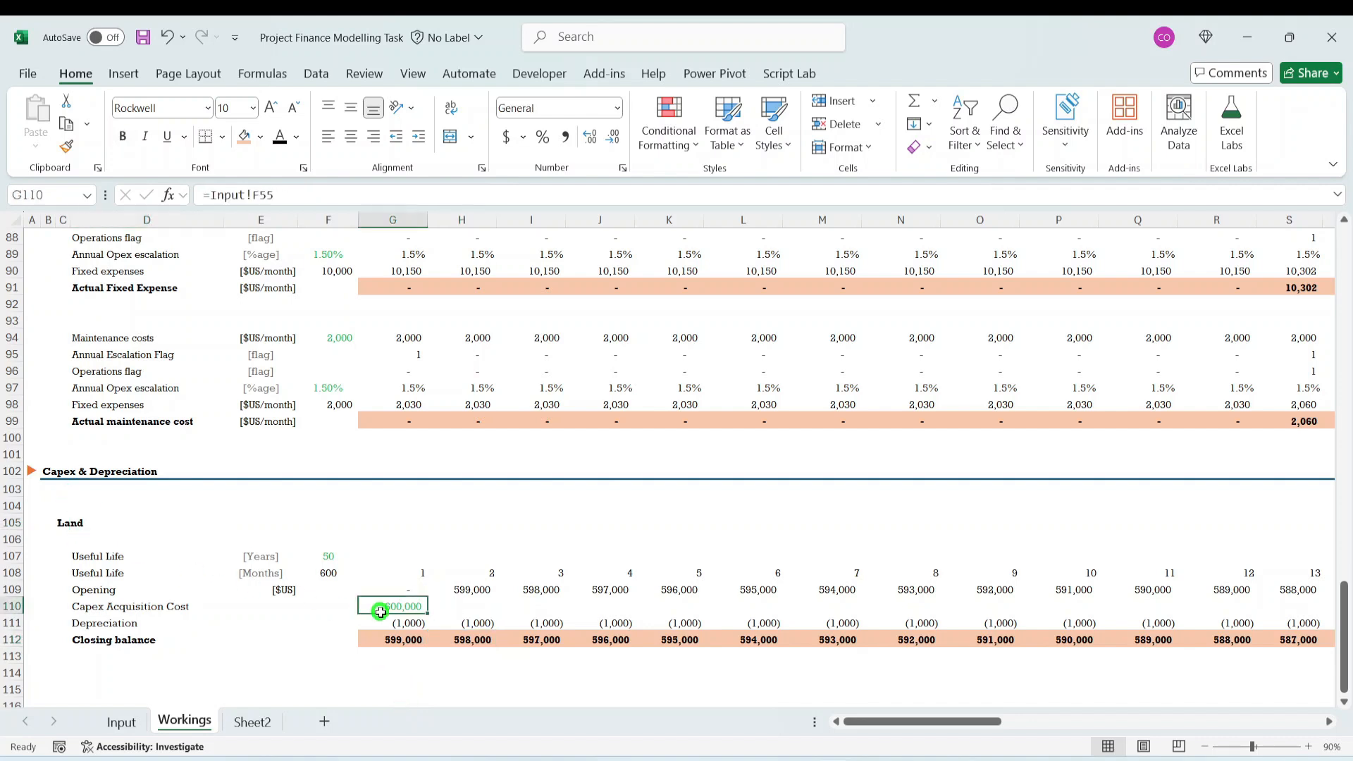
- Duplicate the whole Land block, C105 to BB113, below itself starting at C116
{"action": "left_click", "coordinate": [91, 520]}
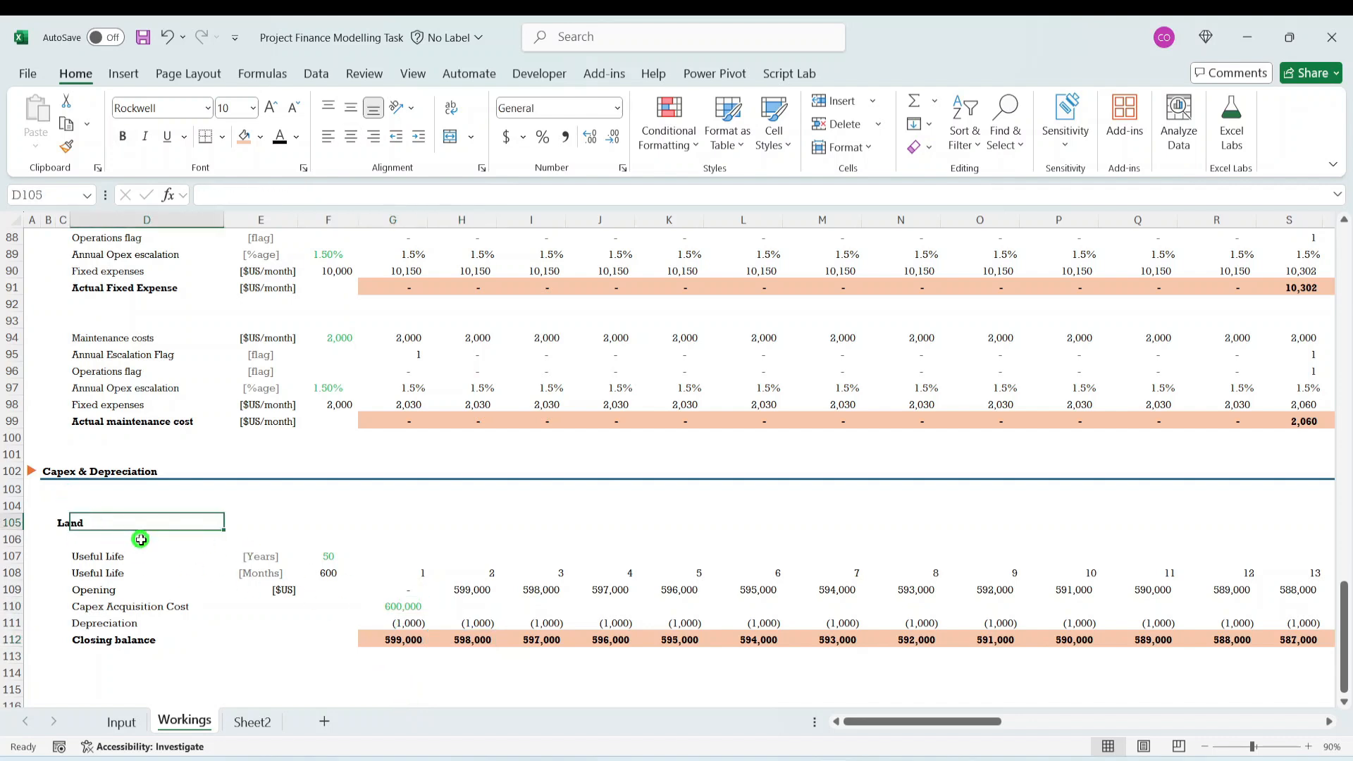
{"action": "key", "text": "Left"}
{"action": "key", "text": "shift+Down"}
{"action": "key", "text": "shift+Down"}
{"action": "key", "text": "shift+Down"}
{"action": "key", "text": "shift+Down"}
{"action": "key", "text": "shift+Down"}
{"action": "key", "text": "shift+Down"}
{"action": "key", "text": "shift+Down"}
{"action": "key", "text": "shift+Down"}
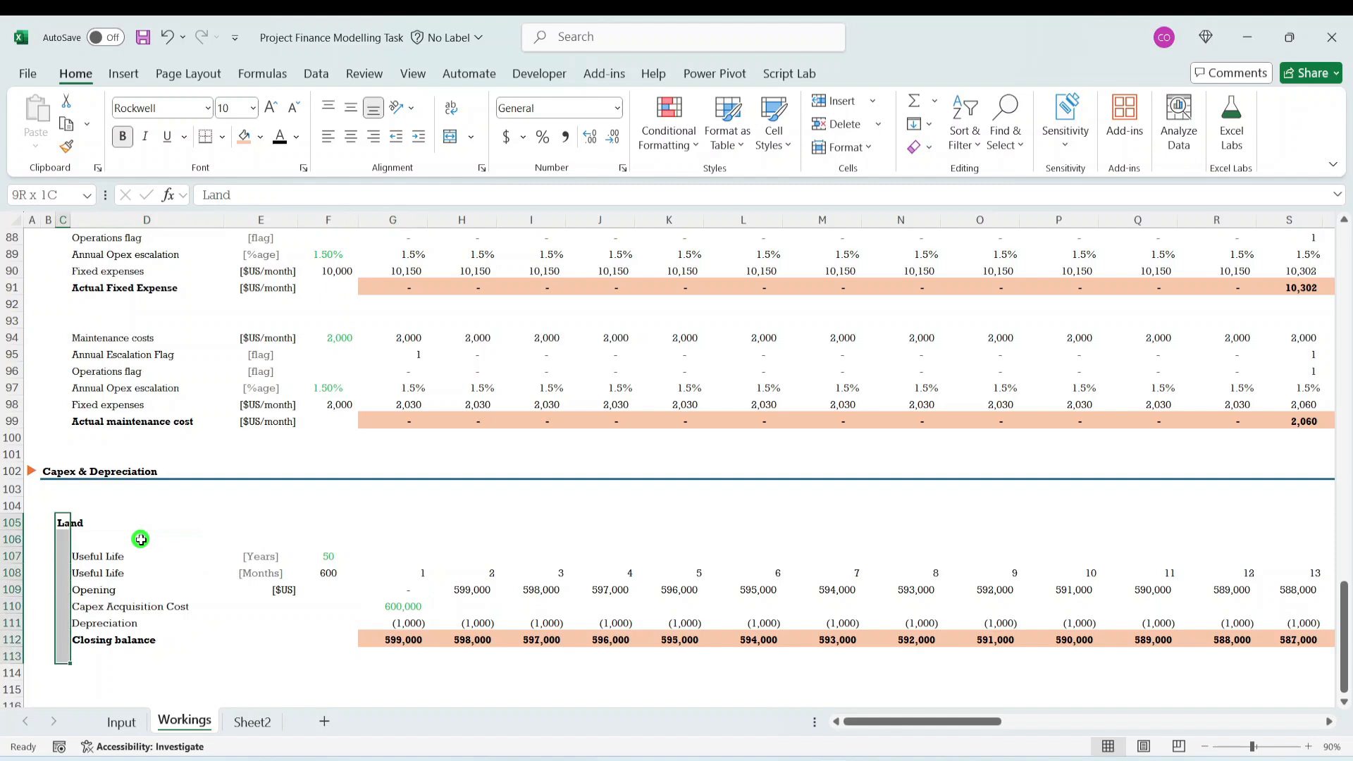
{"action": "key", "text": "shift+Right"}
{"action": "key", "text": "ctrl+shift+Right"}
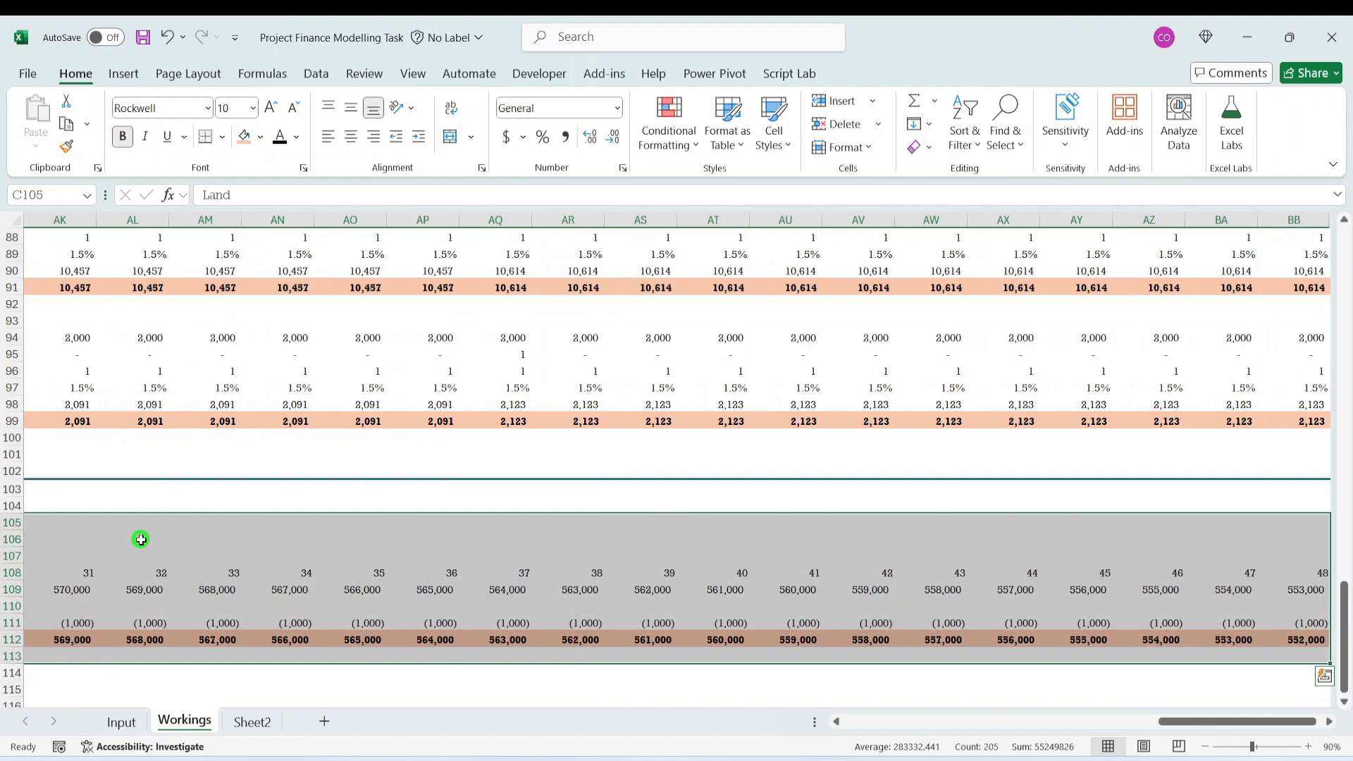
{"action": "key", "text": "ctrl+c"}
{"action": "key", "text": "Down"}
{"action": "key", "text": "Down"}
{"action": "key", "text": "Down"}
{"action": "key", "text": "Down"}
{"action": "key", "text": "Down"}
{"action": "key", "text": "Down"}
{"action": "key", "text": "Down"}
{"action": "key", "text": "Down"}
{"action": "key", "text": "Down"}
{"action": "key", "text": "Down"}
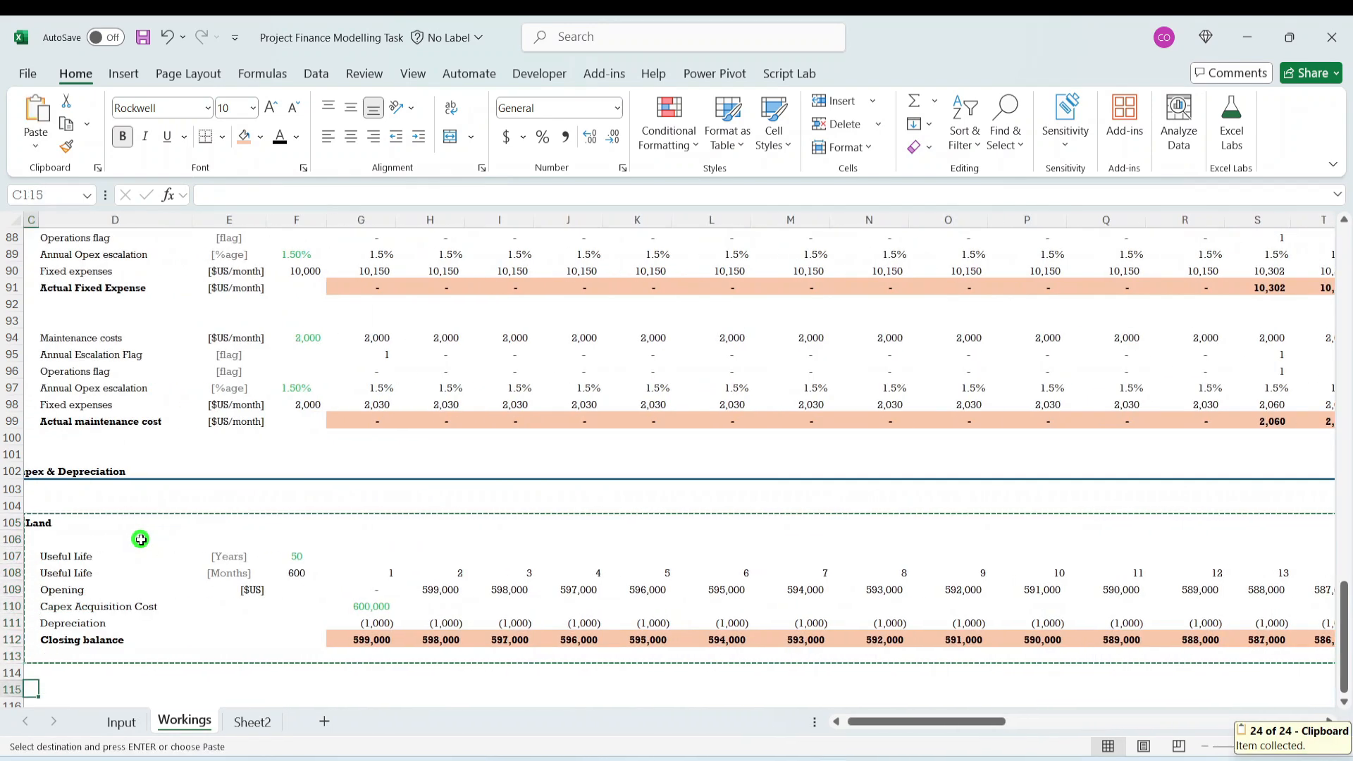
{"action": "key", "text": "Down"}
{"action": "key", "text": "ctrl+v"}
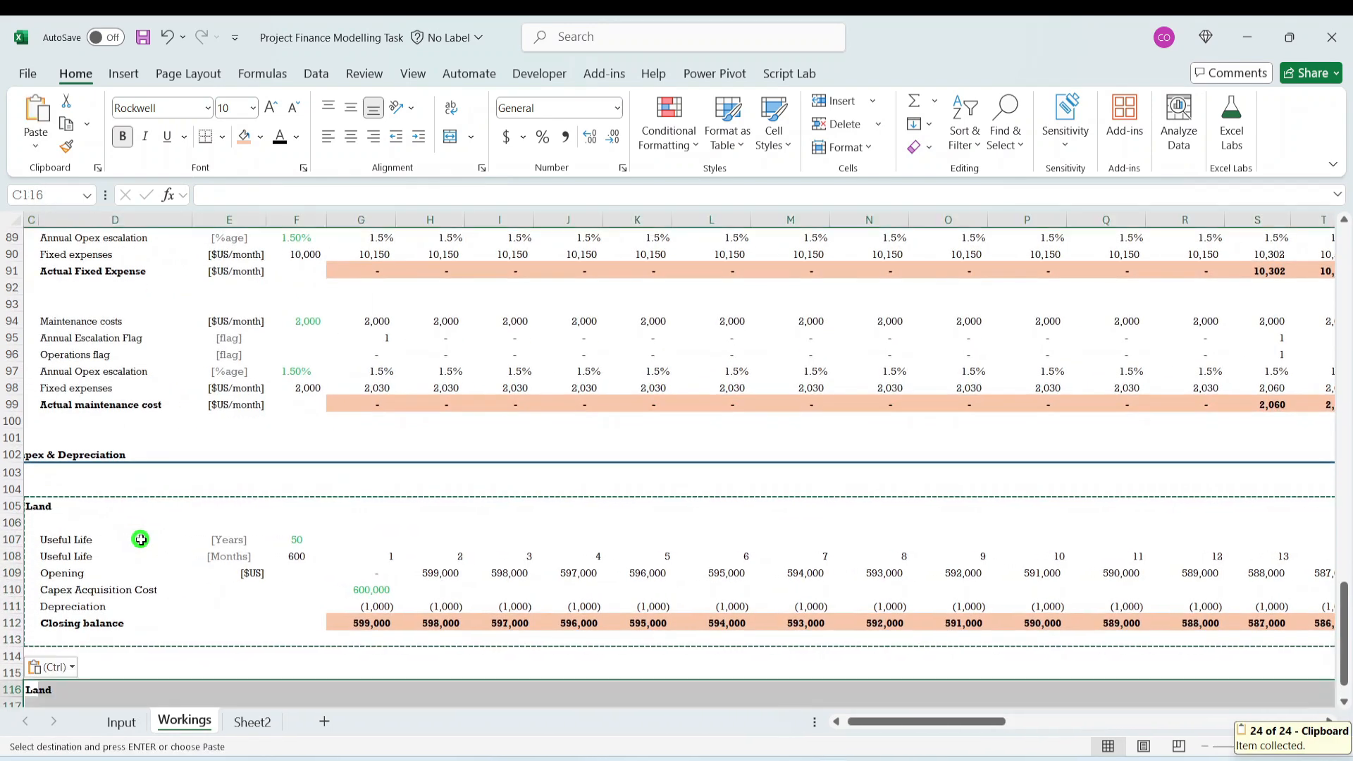
{"action": "scroll", "coordinate": [141, 540], "scroll_direction": "down", "scroll_amount": 2}
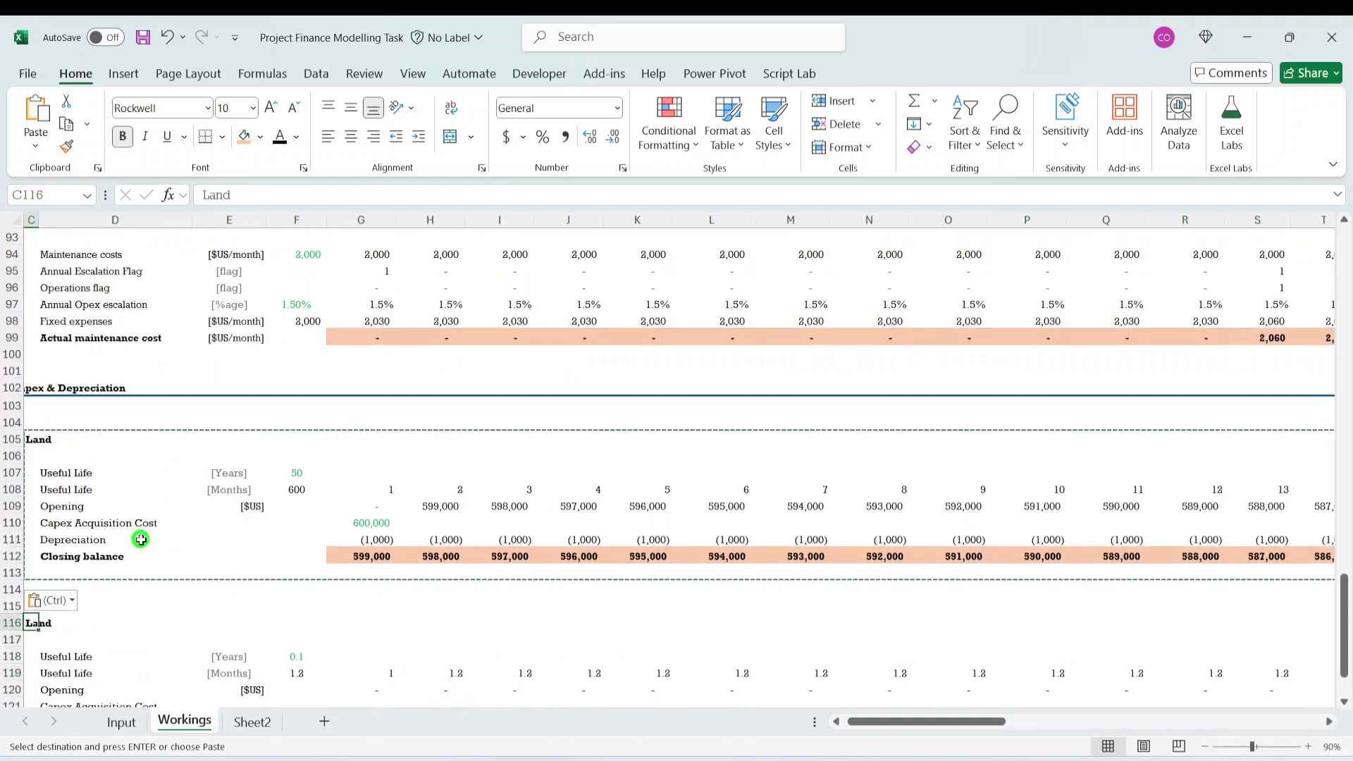
- Check the next asset in the Input sheet's Depreciation list and rename the copied block's heading in C116 to Building
{"action": "left_click", "coordinate": [122, 722]}
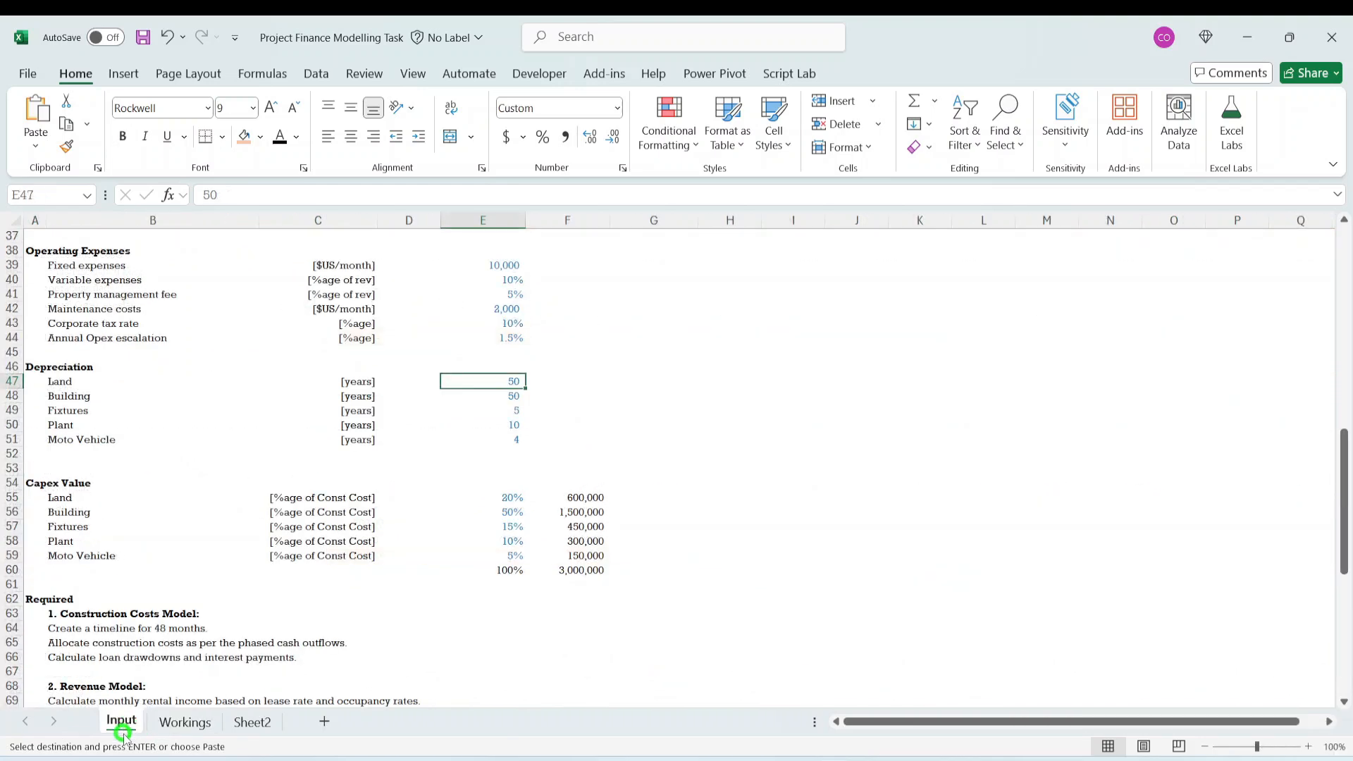
{"action": "left_click", "coordinate": [184, 722]}
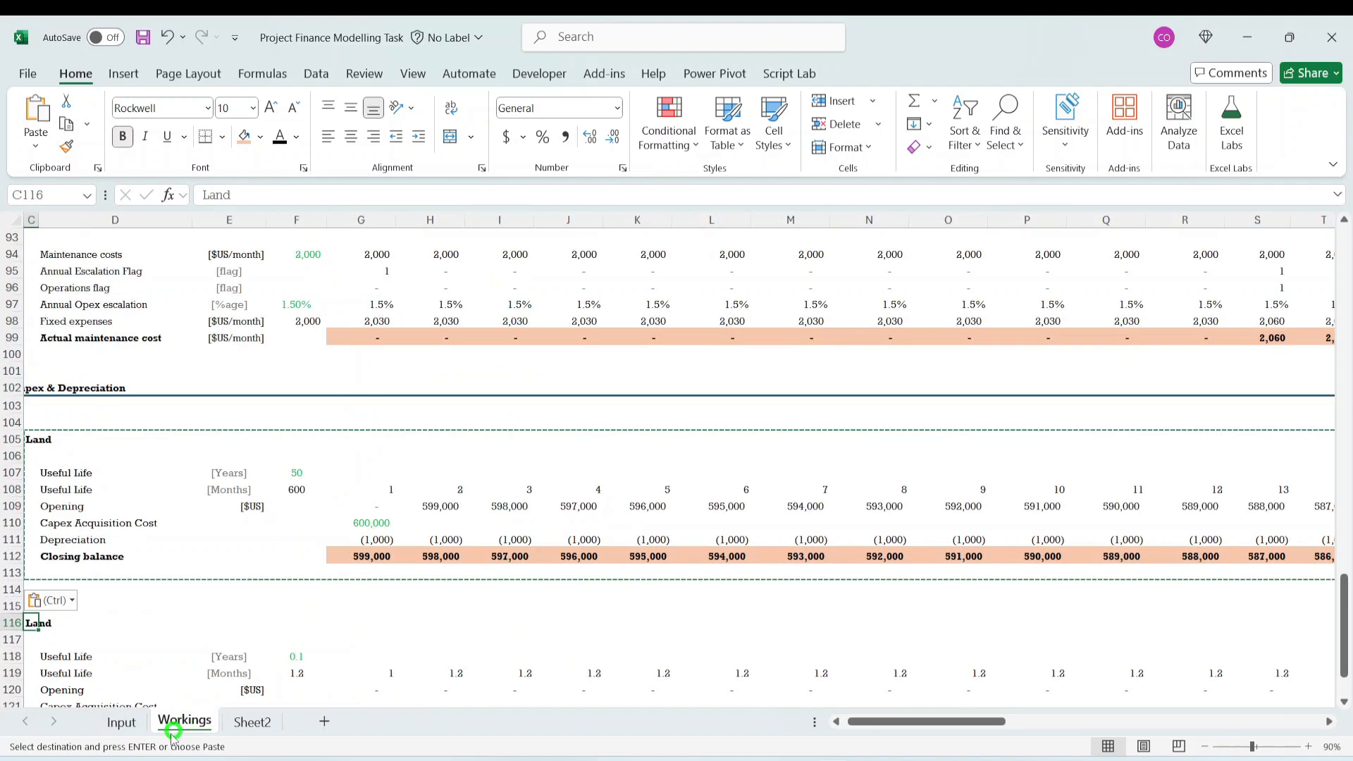
{"action": "left_click", "coordinate": [249, 192]}
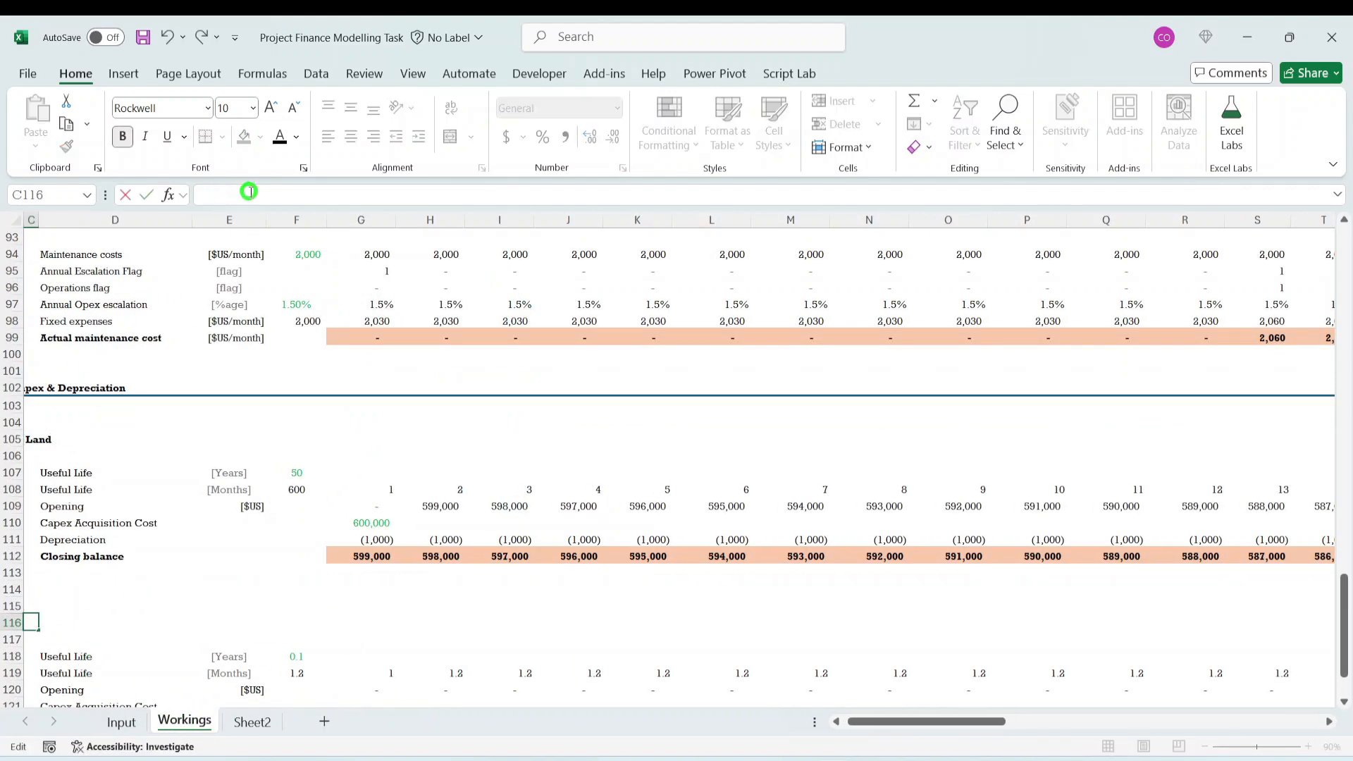
{"action": "type", "text": "Building"}
{"action": "key", "text": "ctrl+Return"}
- Link Building's Useful Life in years, F118, to the Input sheet with =Input!E48 and check the months formula in F119
{"action": "scroll", "coordinate": [508, 559], "scroll_direction": "down", "scroll_amount": 3}
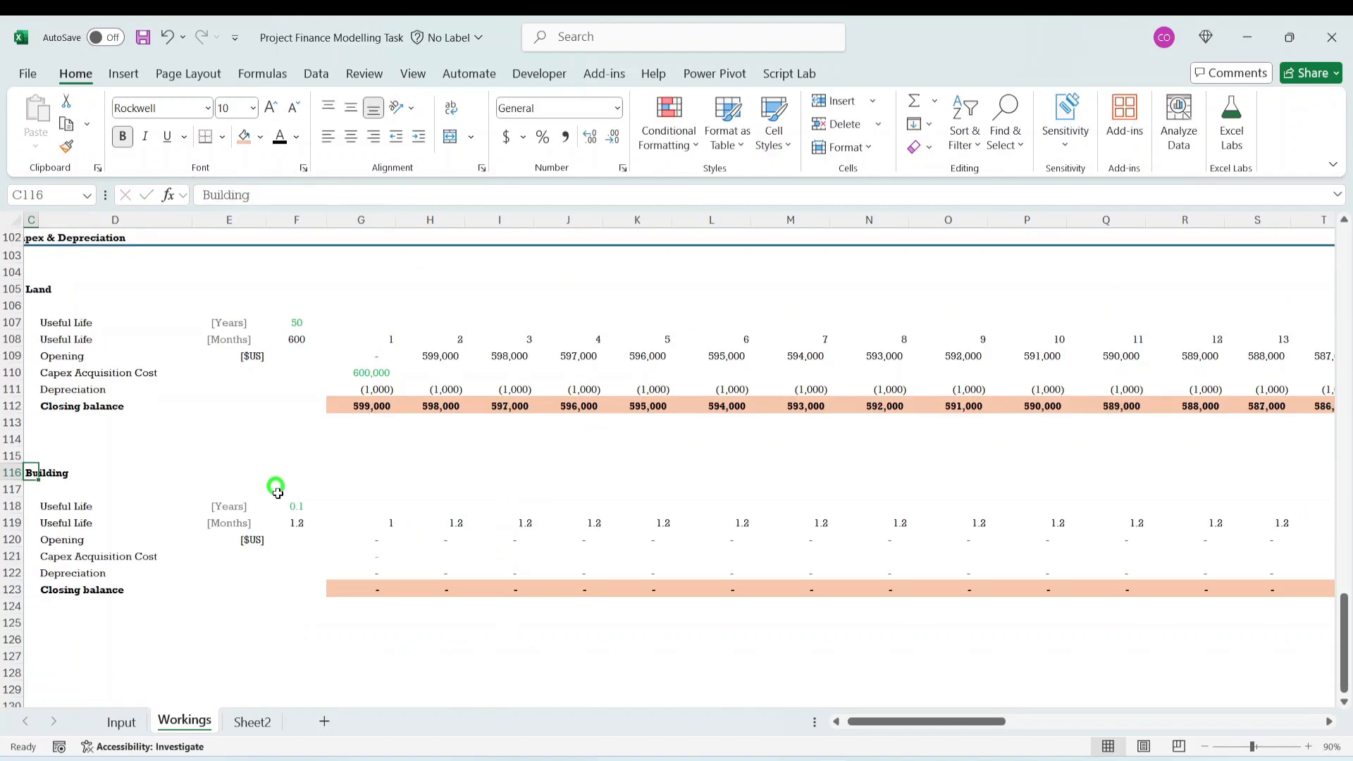
{"action": "left_click", "coordinate": [282, 505]}
{"action": "type", "text": "="}
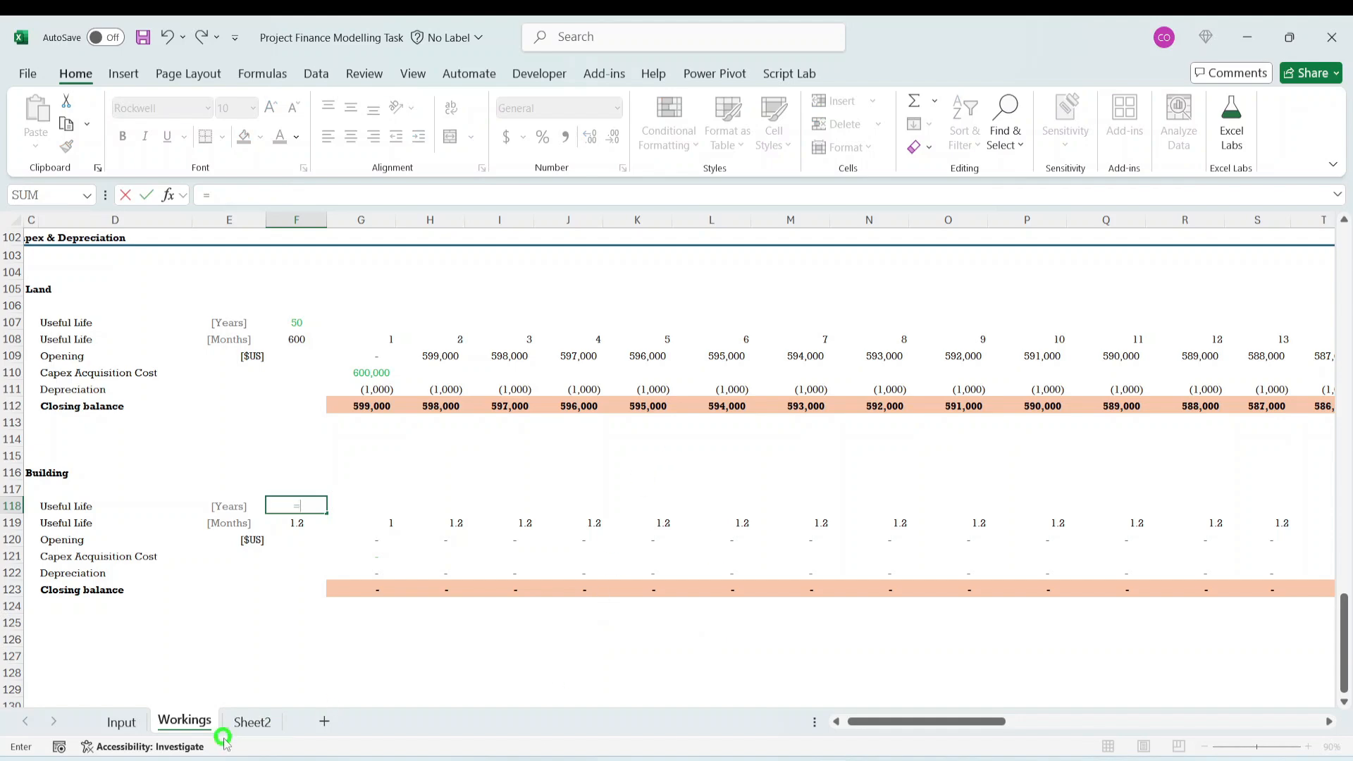
{"action": "left_click", "coordinate": [122, 720]}
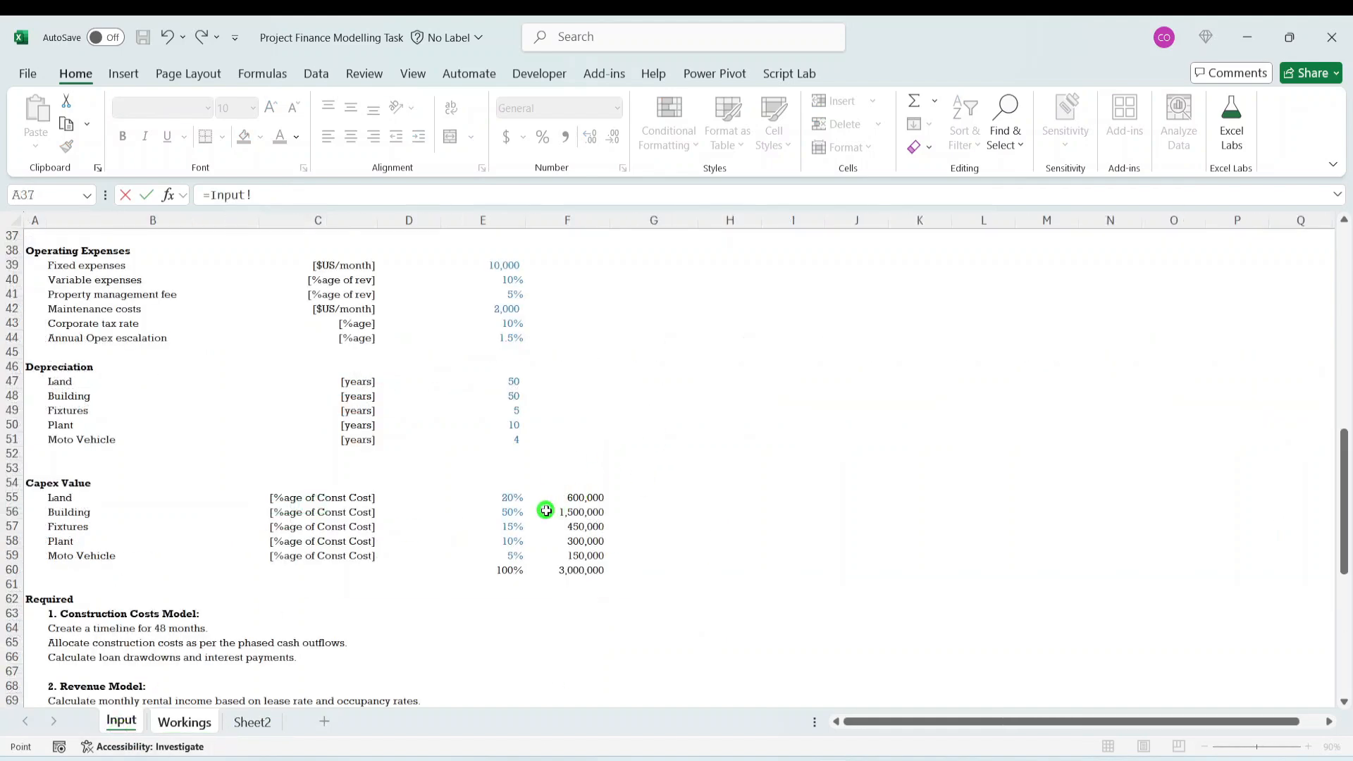
{"action": "left_click", "coordinate": [519, 398]}
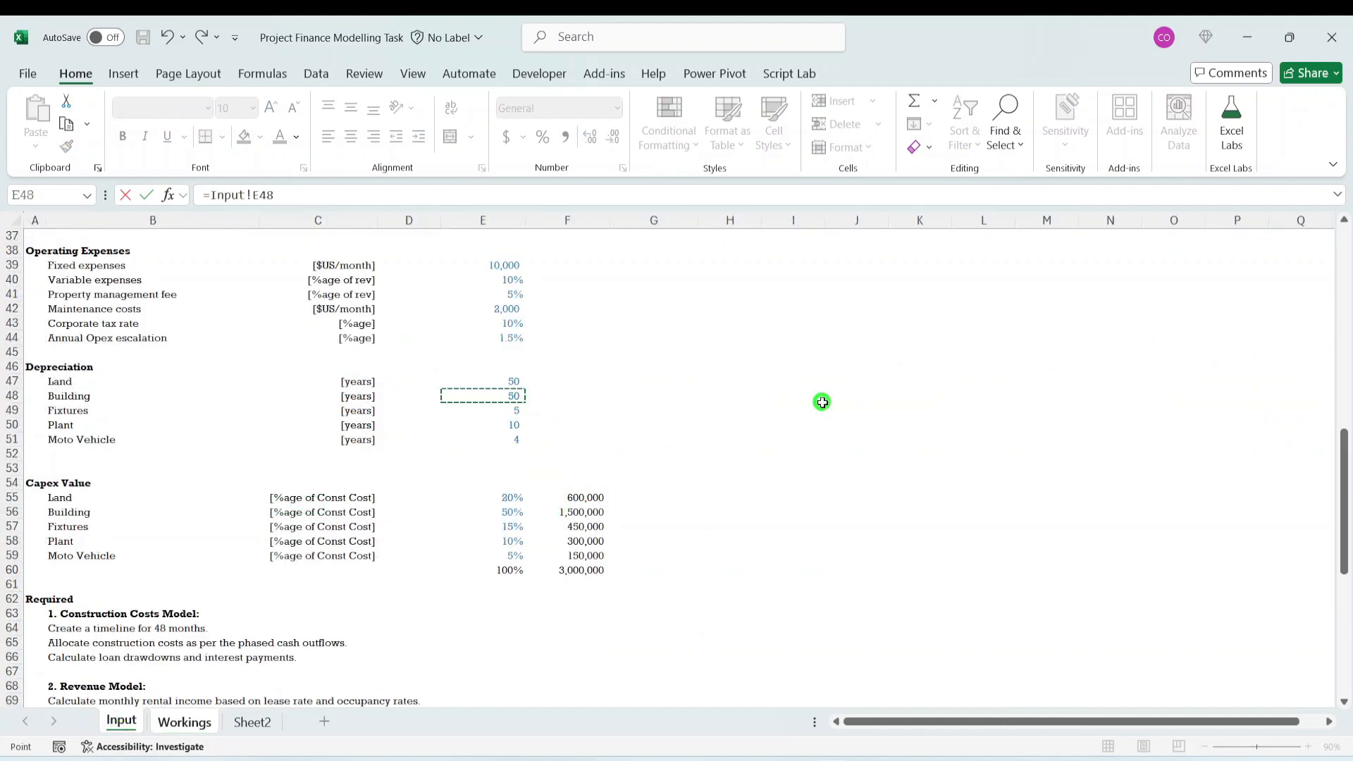
{"action": "key", "text": "Return"}
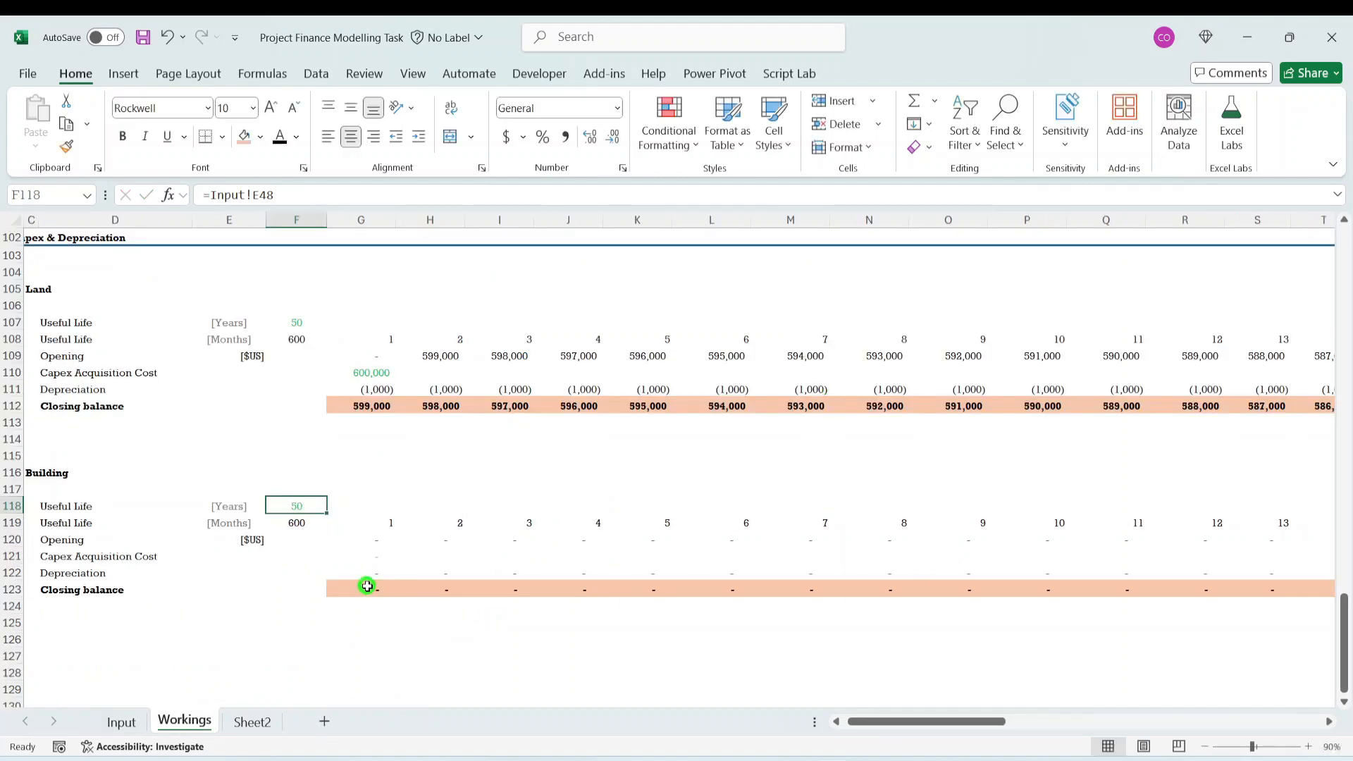
{"action": "left_click", "coordinate": [304, 527]}
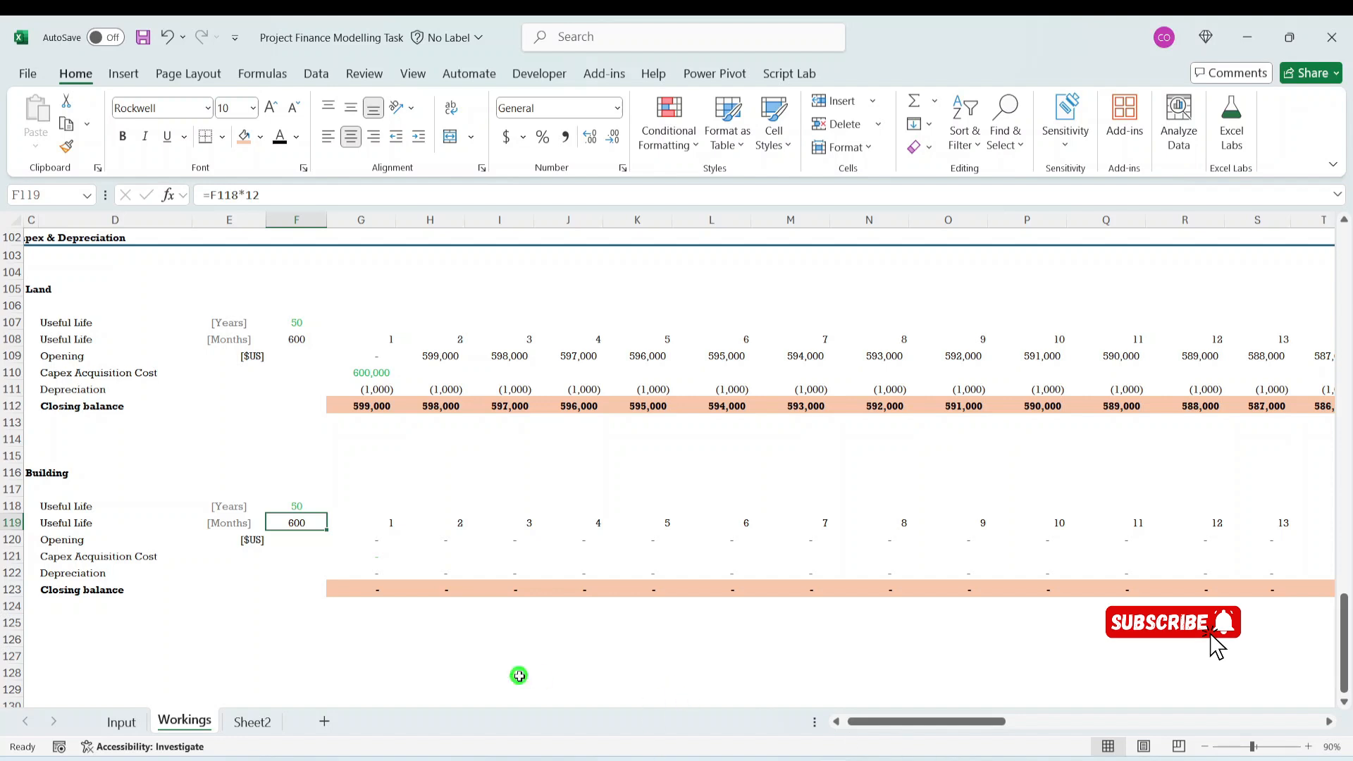
- Link Building's Capex Acquisition Cost in G121 to the Input sheet's Building capex value with =Input!F56
{"action": "left_click", "coordinate": [106, 555]}
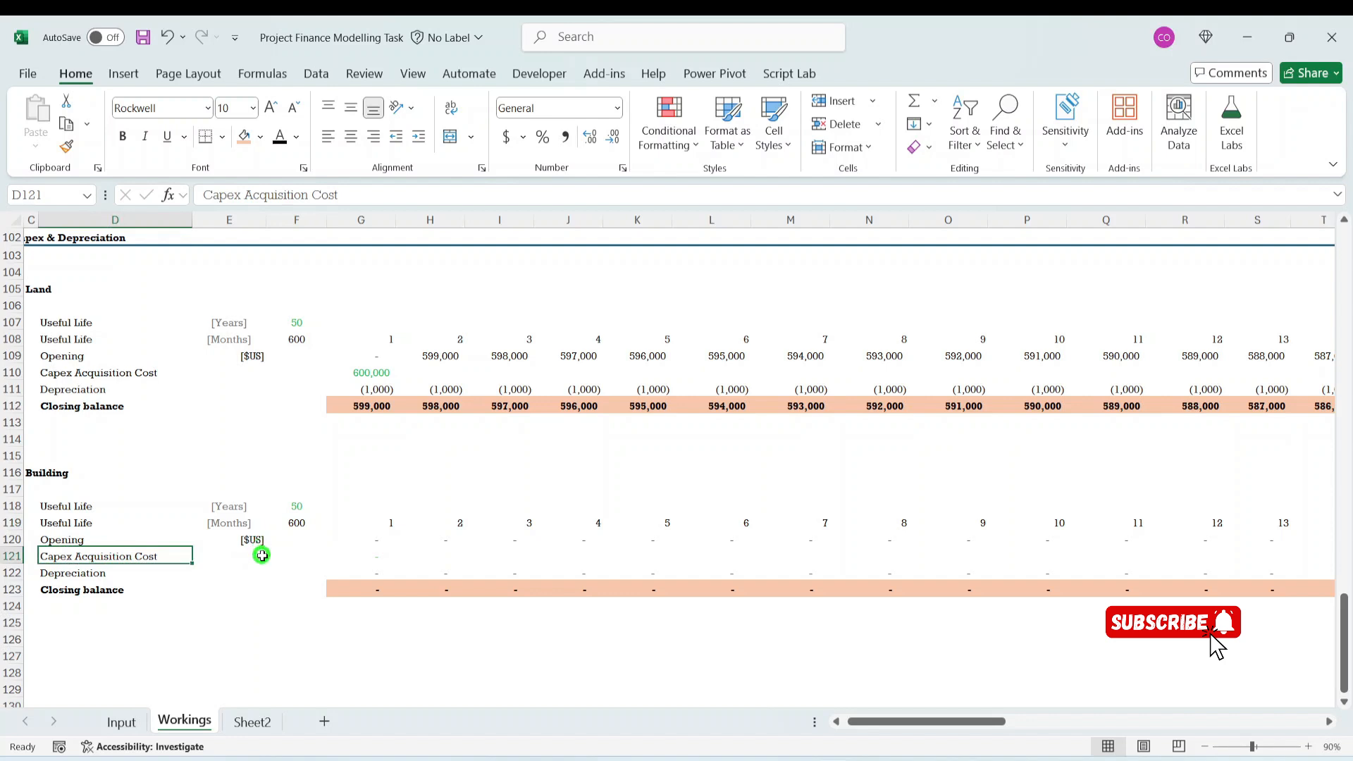
{"action": "left_click", "coordinate": [268, 567]}
{"action": "left_click_drag", "start_coordinate": [367, 571], "coordinate": [363, 564]}
{"action": "left_click", "coordinate": [361, 559]}
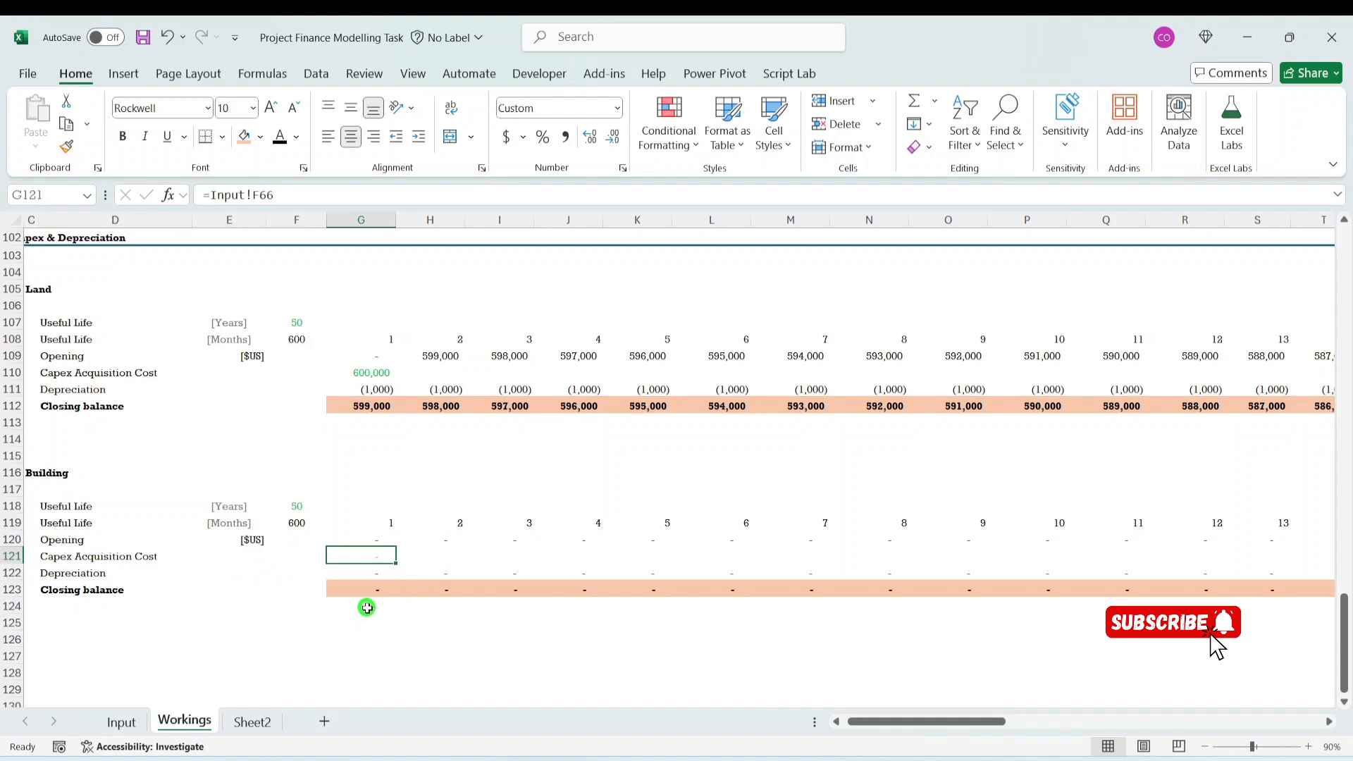
{"action": "type", "text": "="}
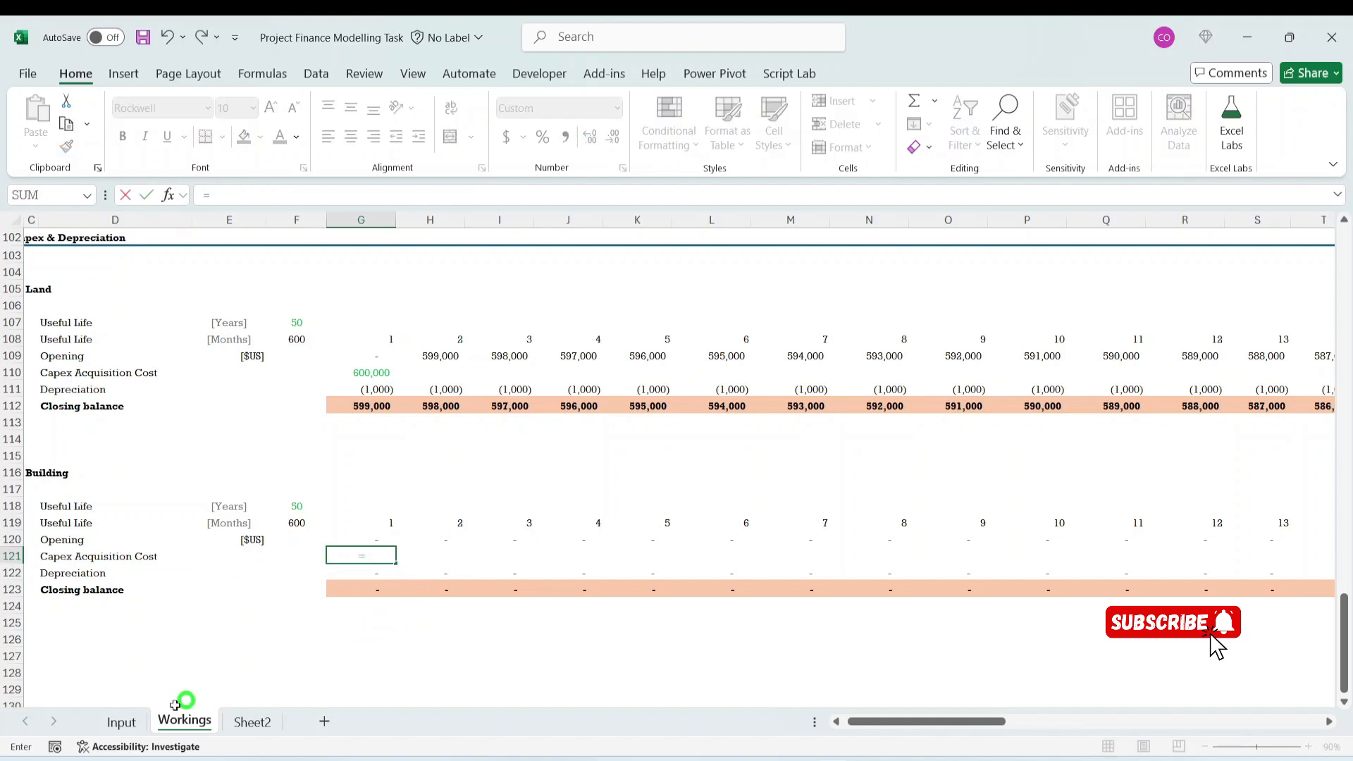
{"action": "left_click", "coordinate": [120, 722]}
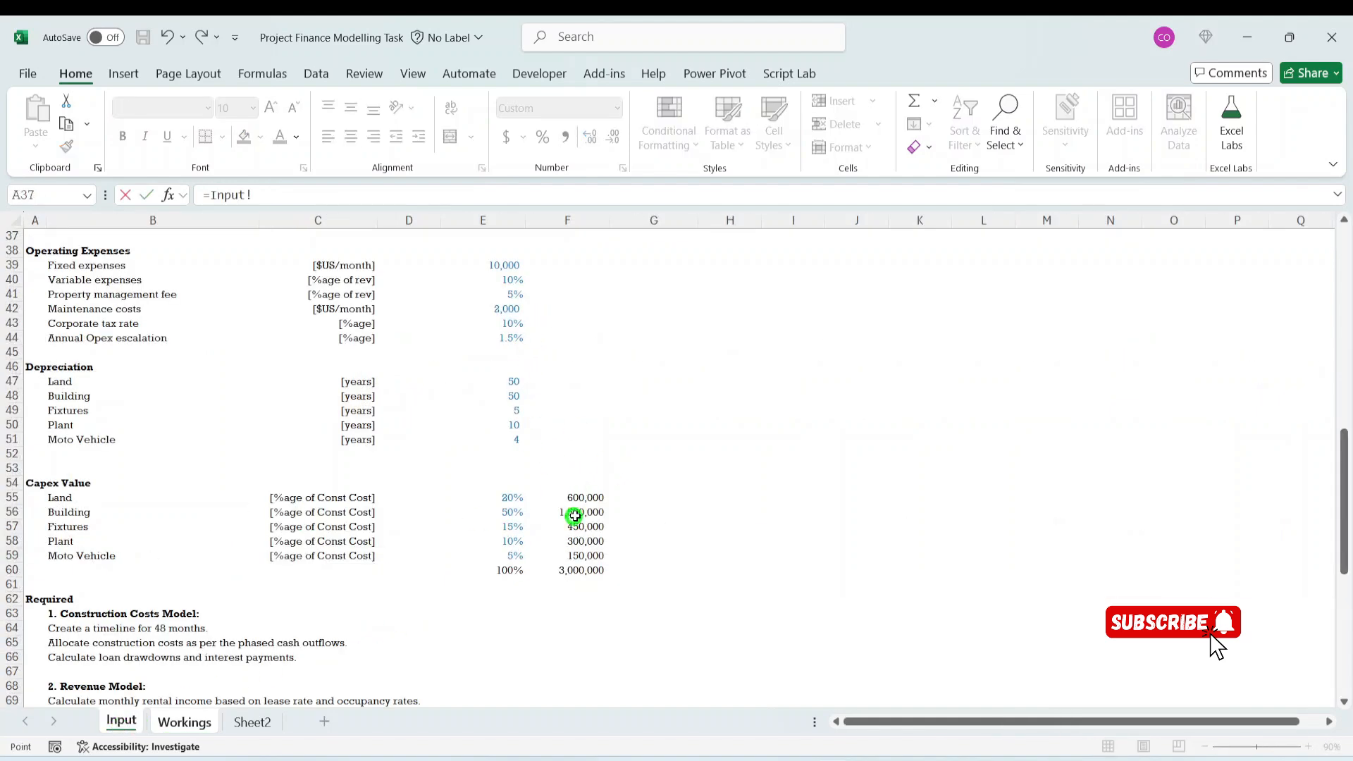
{"action": "left_click", "coordinate": [575, 516]}
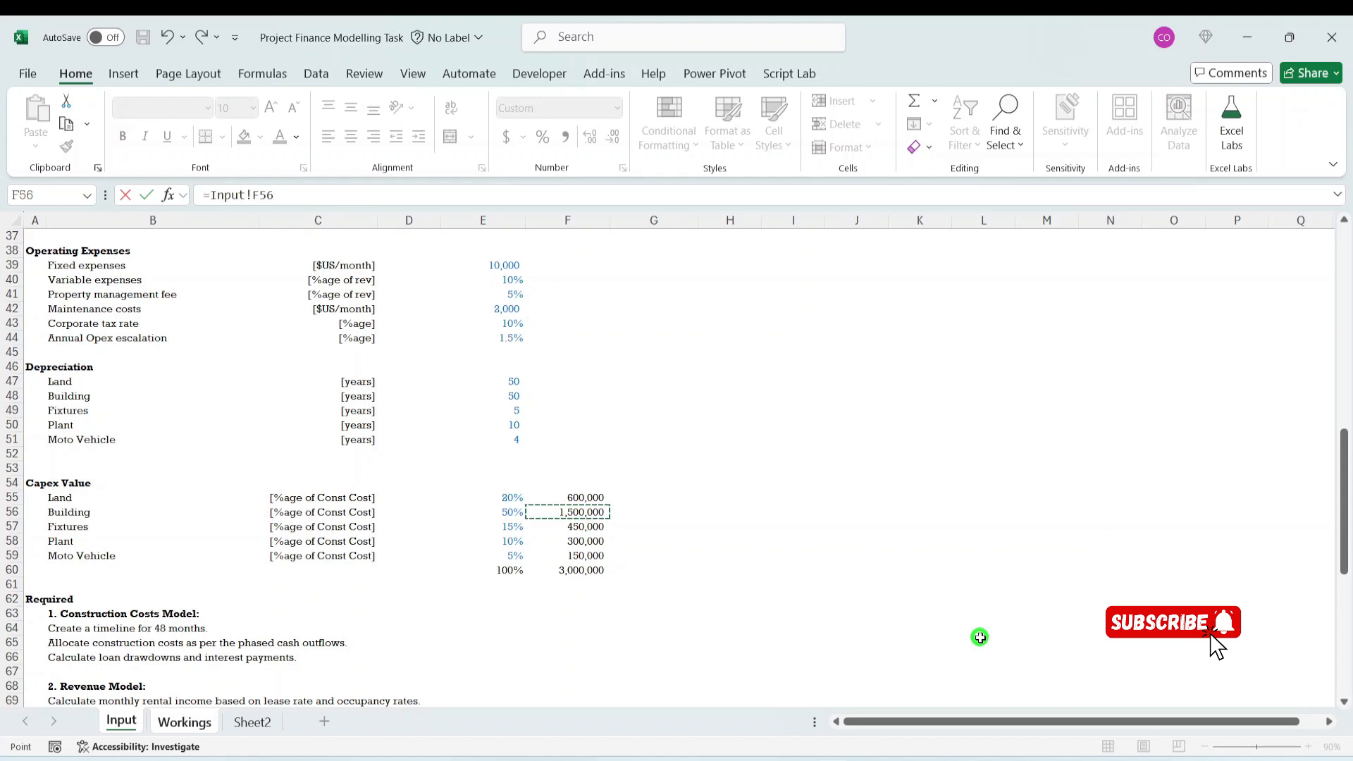
{"action": "key", "text": "Return"}
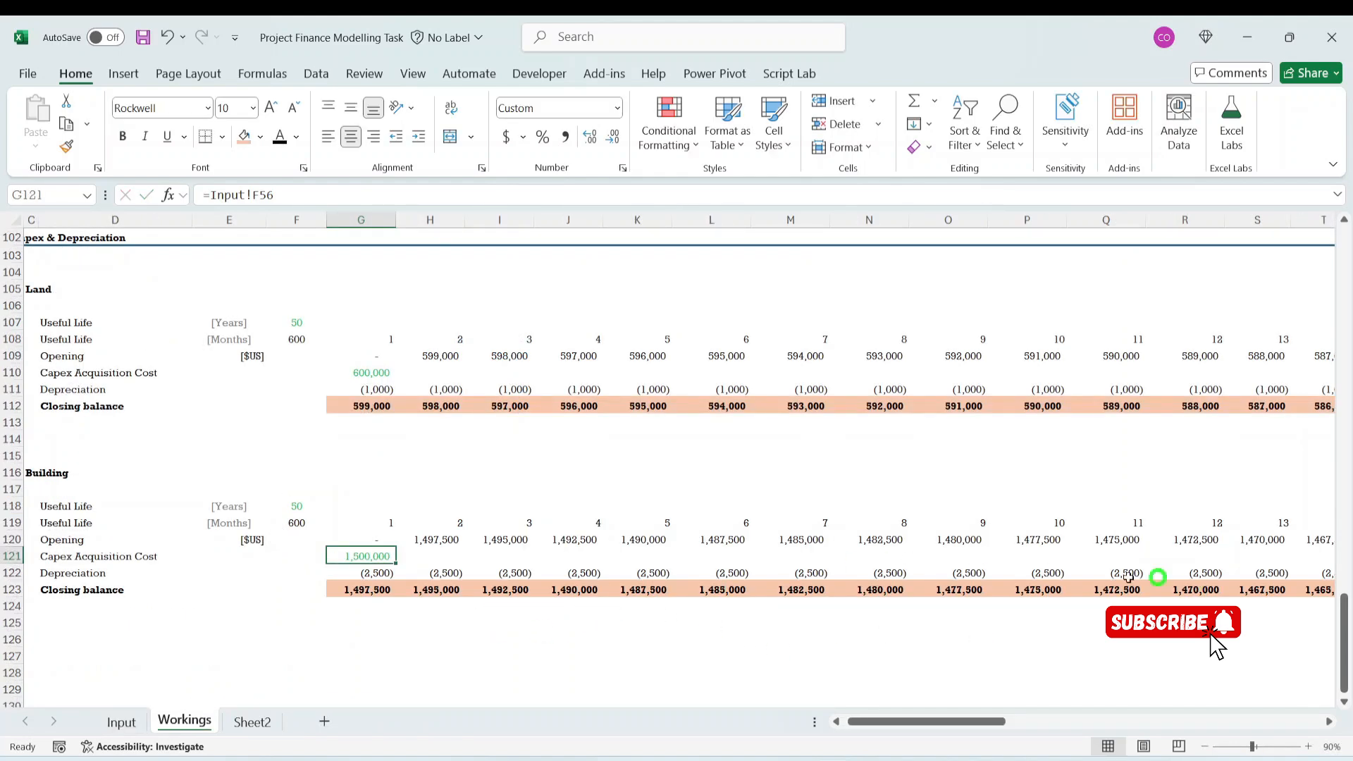
- Apply the formatting of the [Months] label in E108 to Land's Opening unit label in E109
{"action": "left_click", "coordinate": [257, 553]}
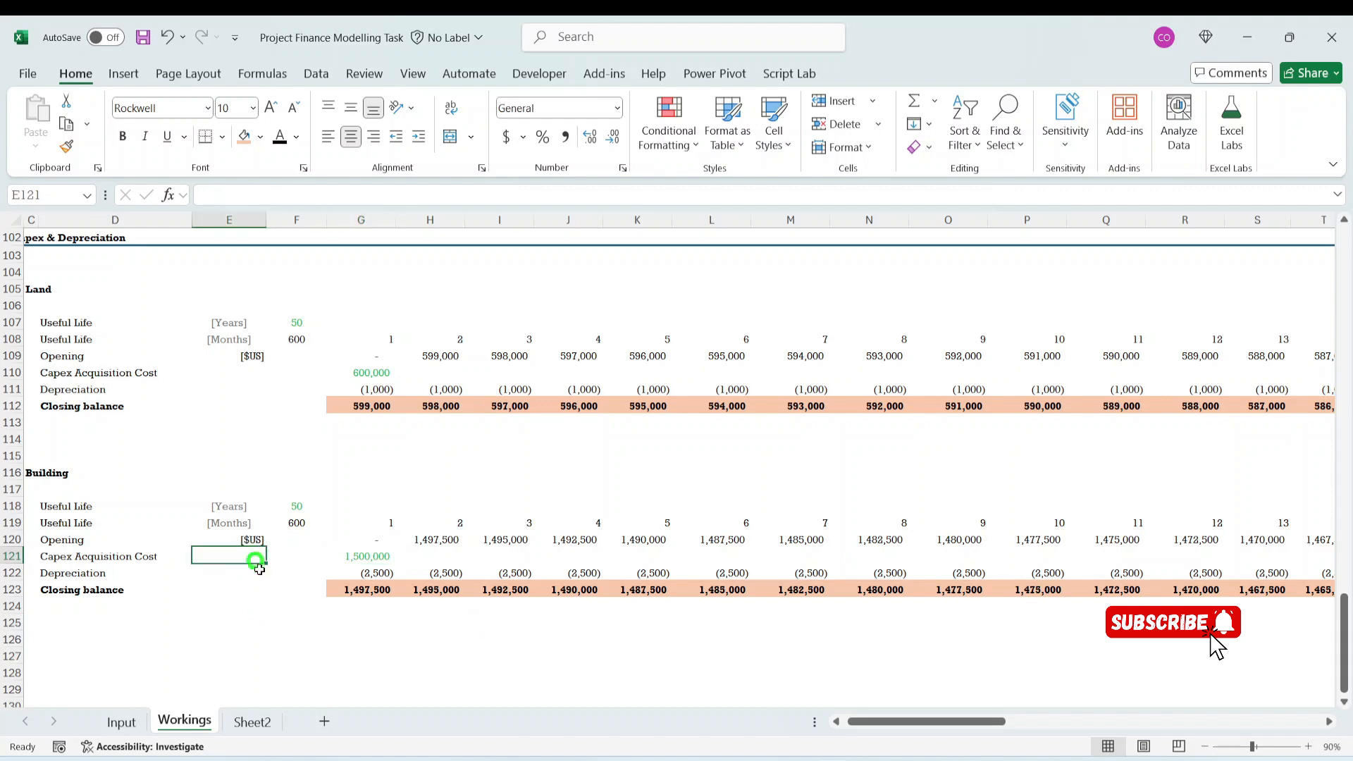
{"action": "left_click", "coordinate": [246, 541]}
{"action": "left_click", "coordinate": [232, 339]}
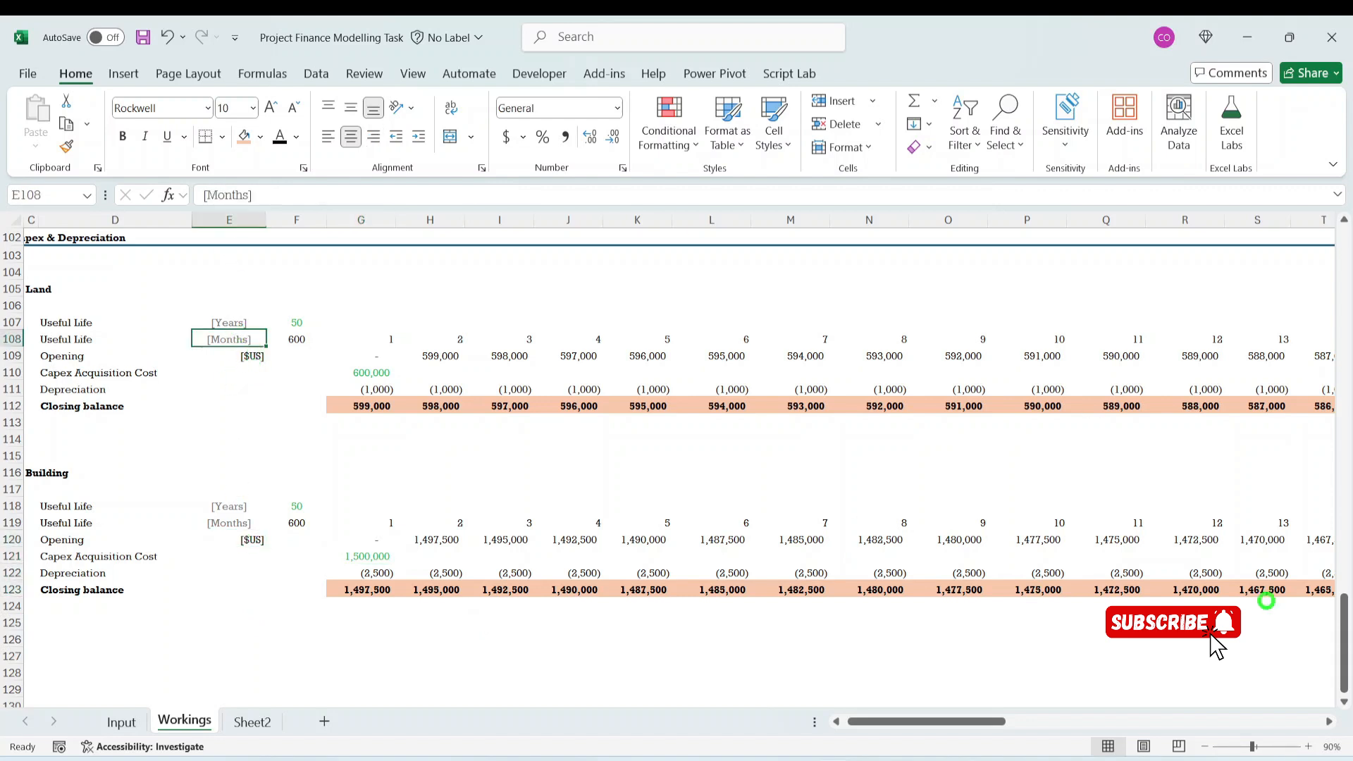
{"action": "left_click", "coordinate": [66, 146]}
{"action": "left_click", "coordinate": [233, 356]}
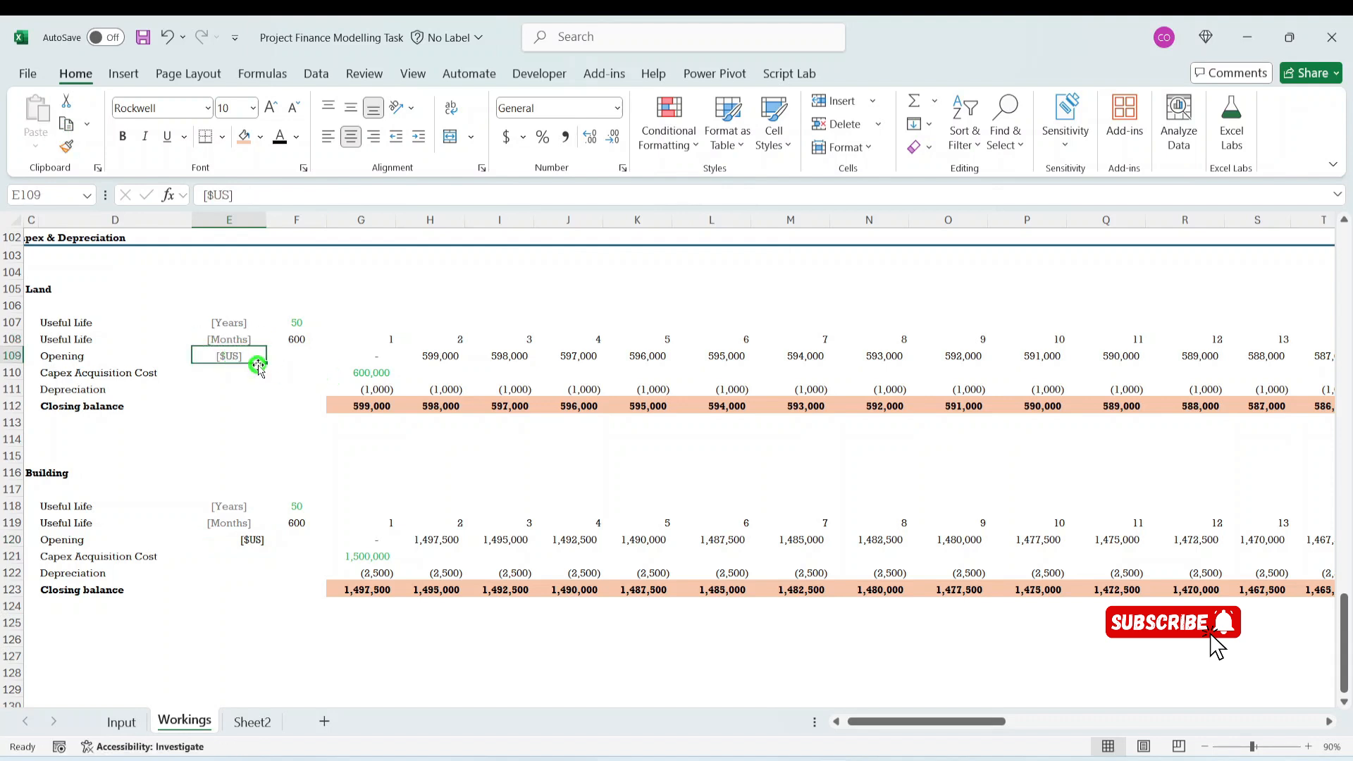
- Fill the [$US] unit label from E109 down through Land's Closing balance row, E112
{"action": "key", "text": "shift+Down"}
{"action": "key", "text": "shift+Down"}
{"action": "key", "text": "shift+Down"}
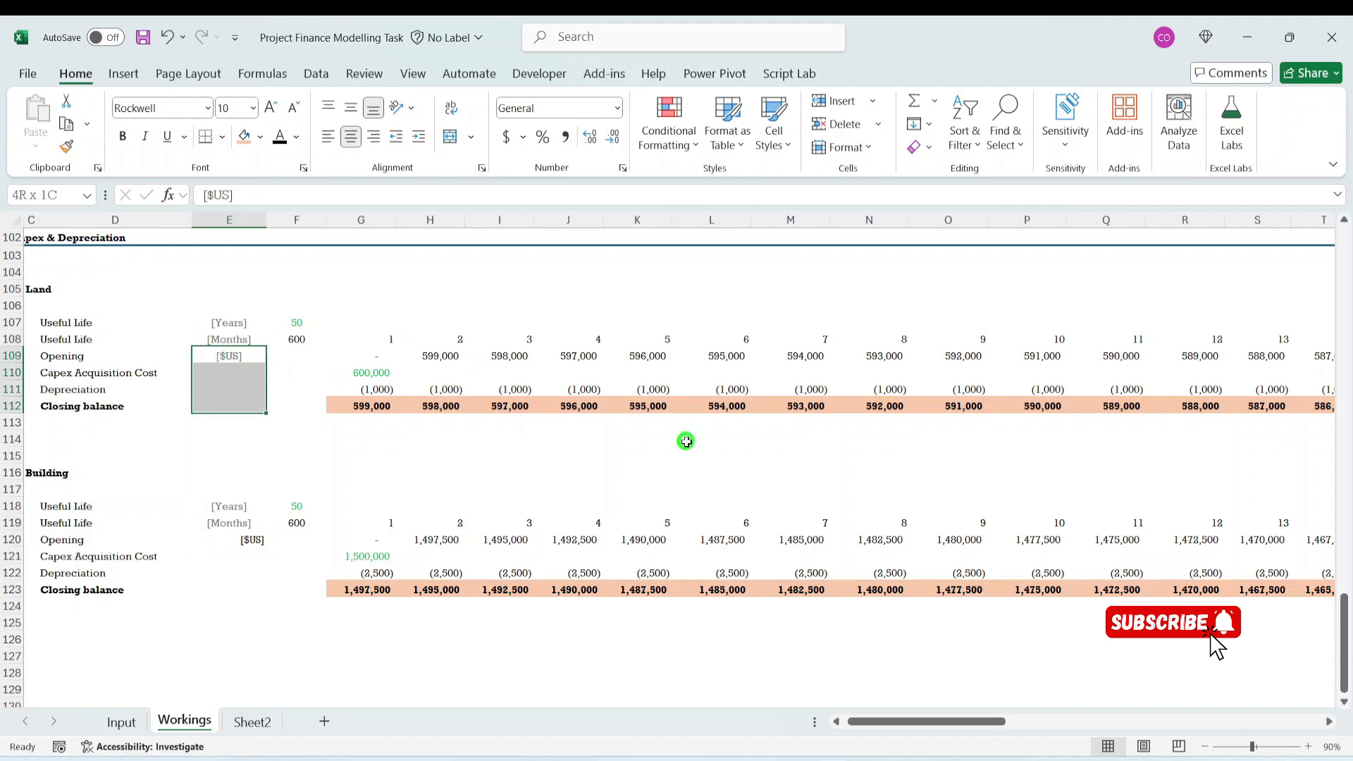
{"action": "key", "text": "ctrl+d"}
- Copy Land's four [$US] unit labels, E109:E112, into Building's Opening to Closing balance rows, E120:E123
{"action": "key", "text": "ctrl+c"}
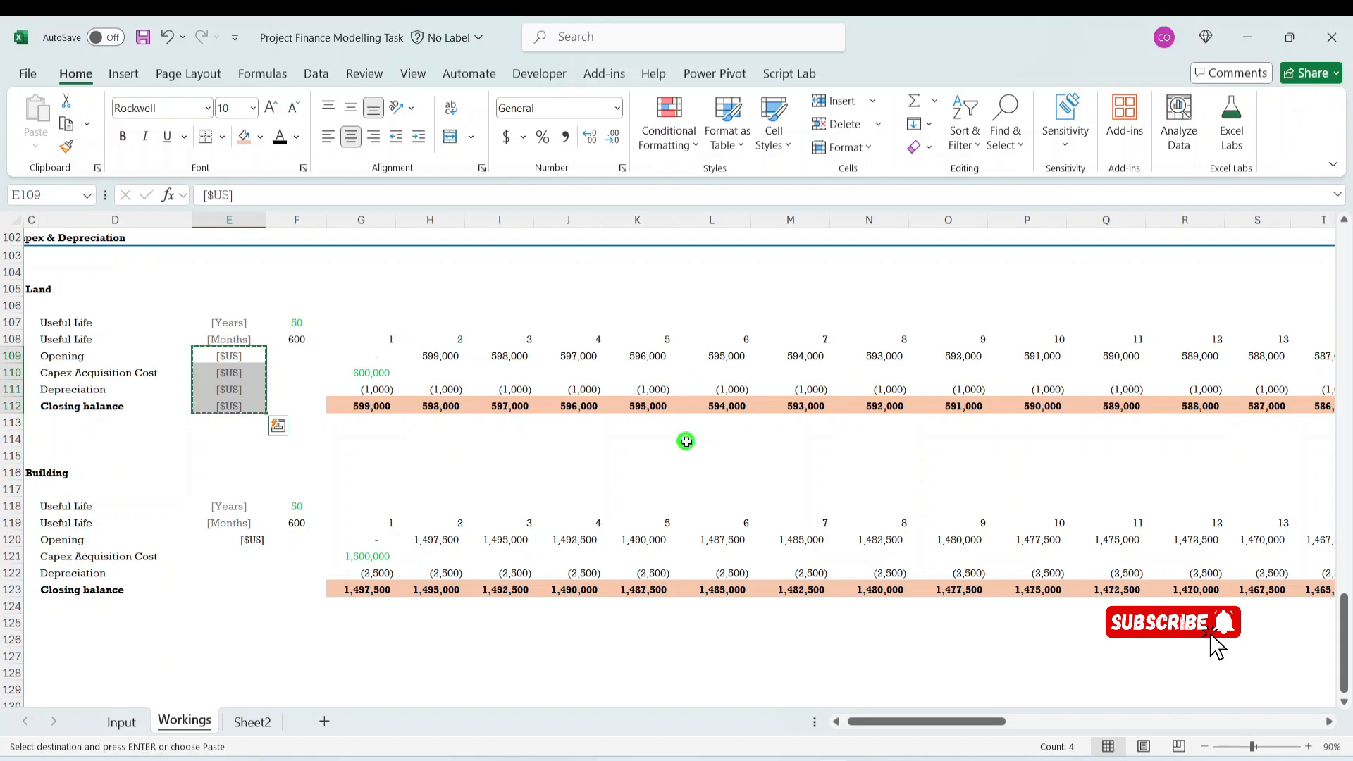
{"action": "key", "text": "Down"}
{"action": "key", "text": "Down"}
{"action": "key", "text": "Down"}
{"action": "key", "text": "Down"}
{"action": "key", "text": "Down"}
{"action": "key", "text": "Down"}
{"action": "key", "text": "Down"}
{"action": "key", "text": "Down"}
{"action": "key", "text": "Down"}
{"action": "key", "text": "Down"}
{"action": "key", "text": "Down"}
{"action": "key", "text": "Down"}
{"action": "key", "text": "Up"}
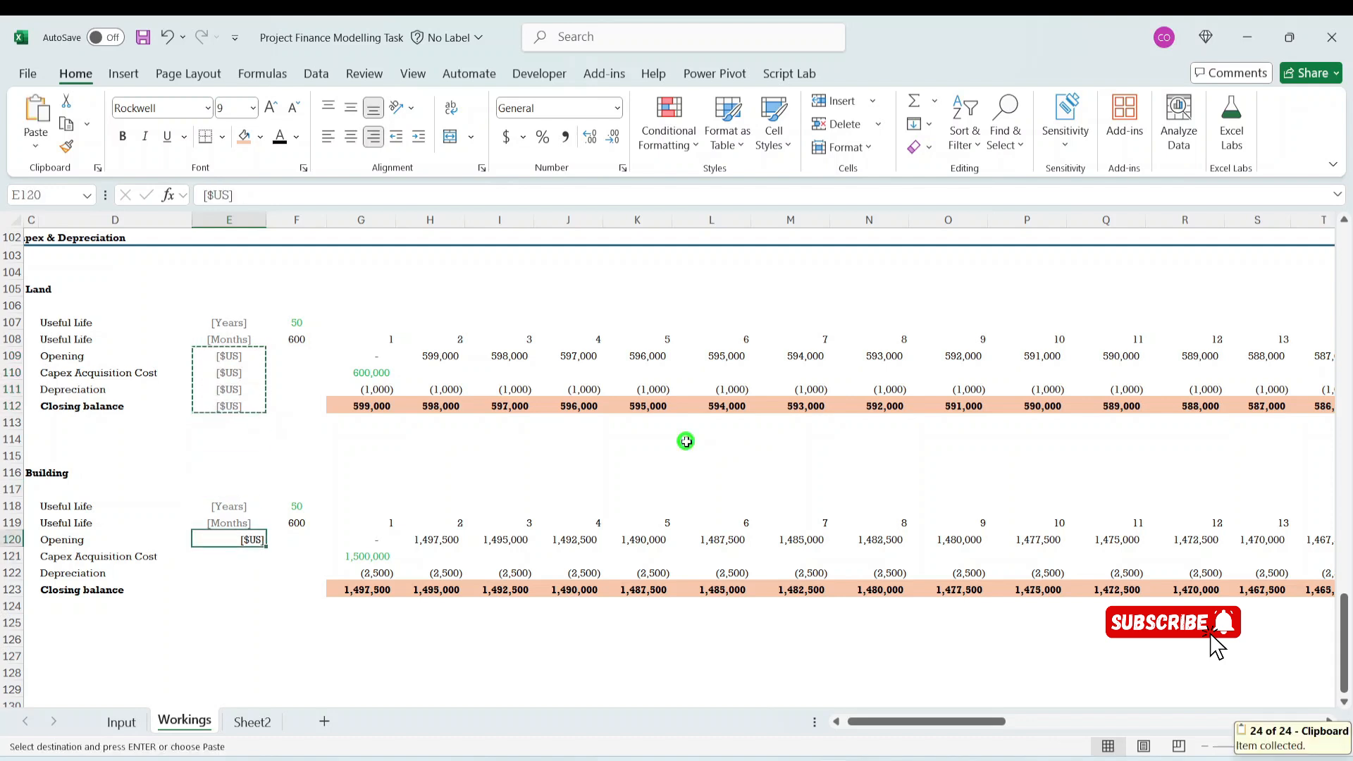
{"action": "key", "text": "ctrl+v"}
{"action": "key", "text": "Down"}
{"action": "key", "text": "Down"}
{"action": "key", "text": "Down"}
{"action": "key", "text": "Down"}
{"action": "key", "text": "Up"}
{"action": "key", "text": "Up"}
{"action": "key", "text": "Up"}
{"action": "key", "text": "Up"}
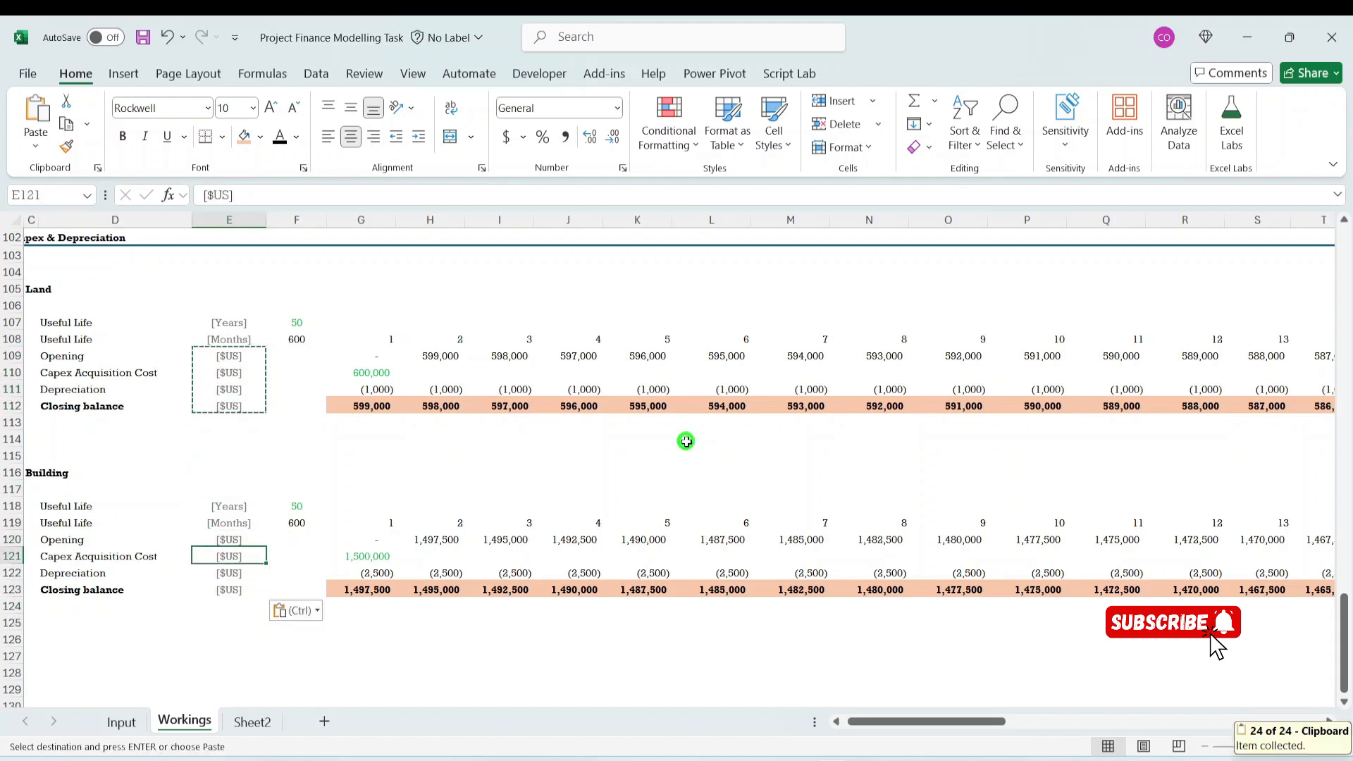
{"action": "key", "text": "Down"}
{"action": "key", "text": "Down"}
{"action": "key", "text": "Down"}
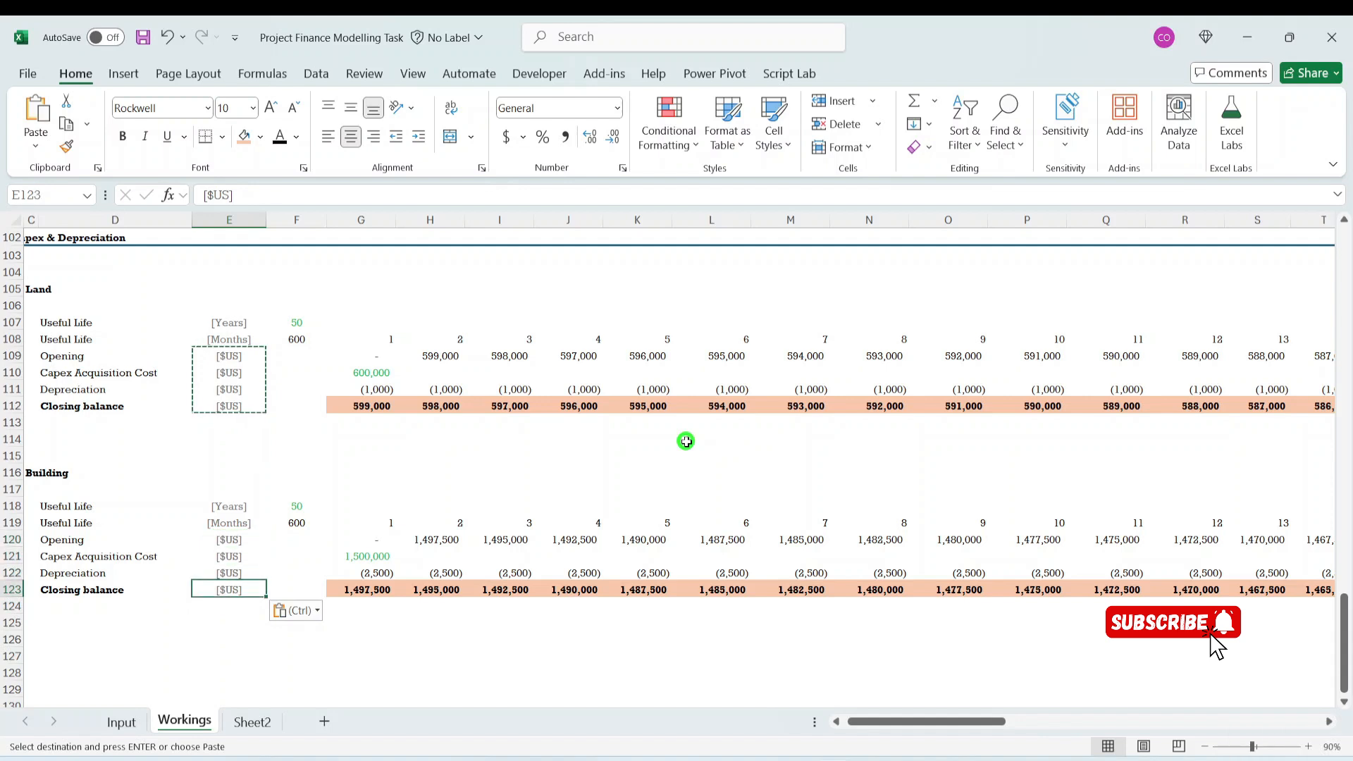
- Duplicate the whole Building block, C116 to BB124, below itself starting at C127
{"action": "left_click", "coordinate": [31, 473]}
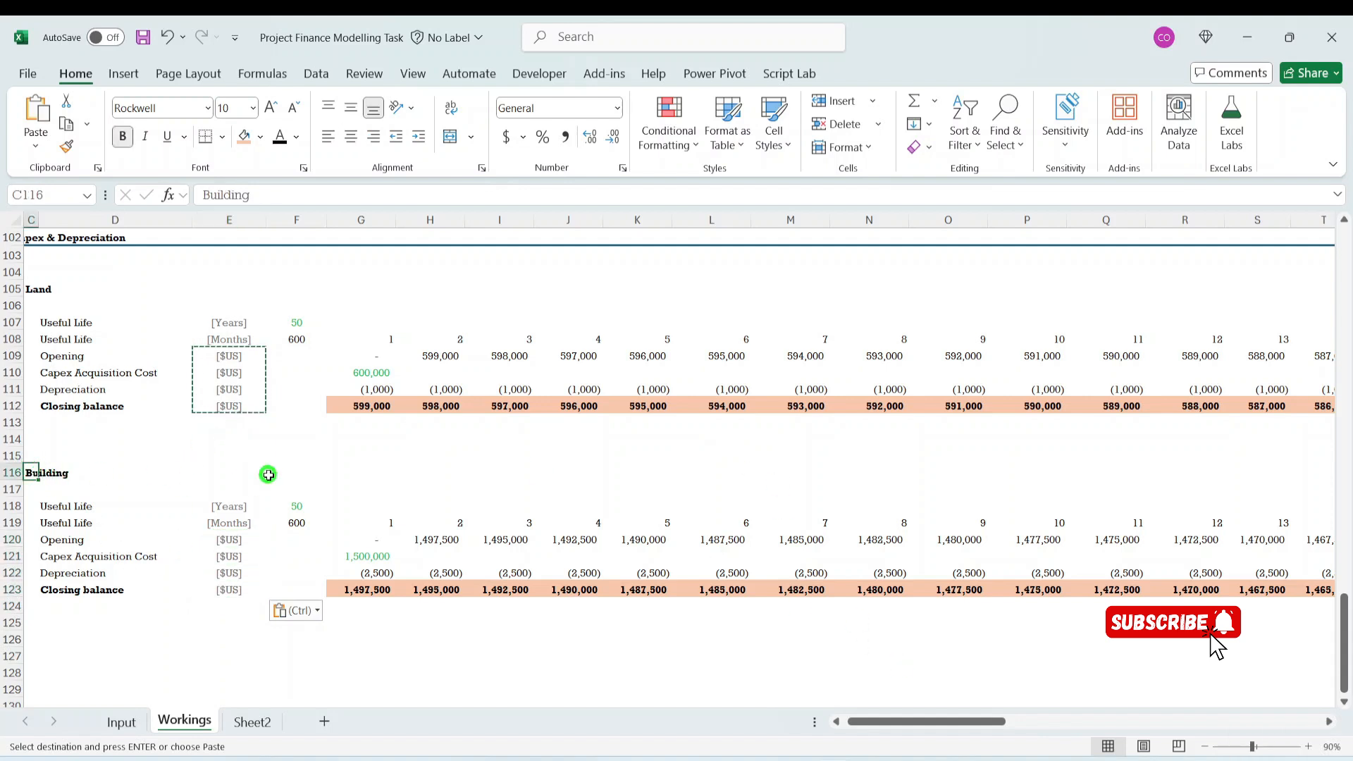
{"action": "key", "text": "shift+Down"}
{"action": "key", "text": "shift+Down"}
{"action": "key", "text": "shift+Down"}
{"action": "key", "text": "shift+Down"}
{"action": "key", "text": "shift+Down"}
{"action": "key", "text": "shift+Down"}
{"action": "key", "text": "shift+Down"}
{"action": "key", "text": "shift+Down"}
{"action": "key", "text": "shift+Right"}
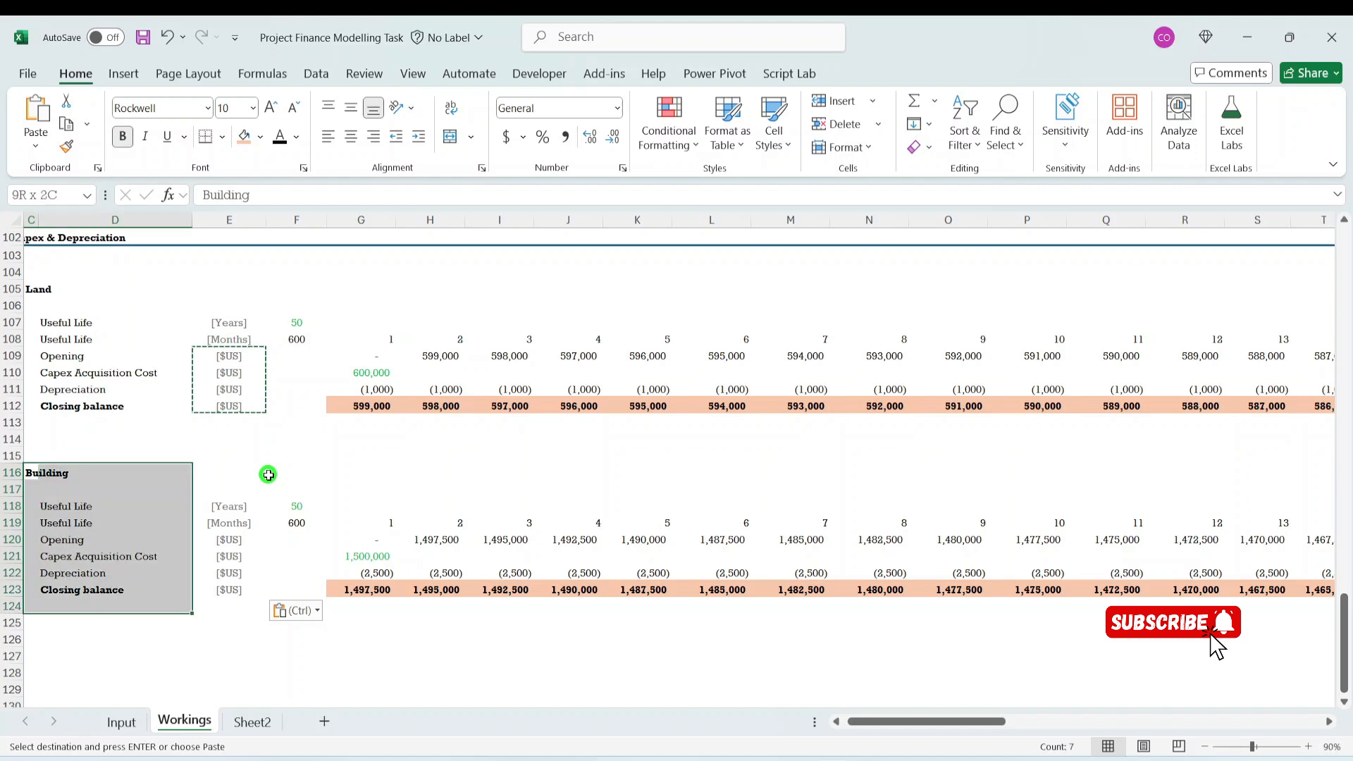
{"action": "key", "text": "shift+Right"}
{"action": "key", "text": "shift+Right"}
{"action": "key", "text": "shift+Right"}
{"action": "key", "text": "shift+Right"}
{"action": "key", "text": "shift+Right"}
{"action": "key", "text": "ctrl+shift+Right"}
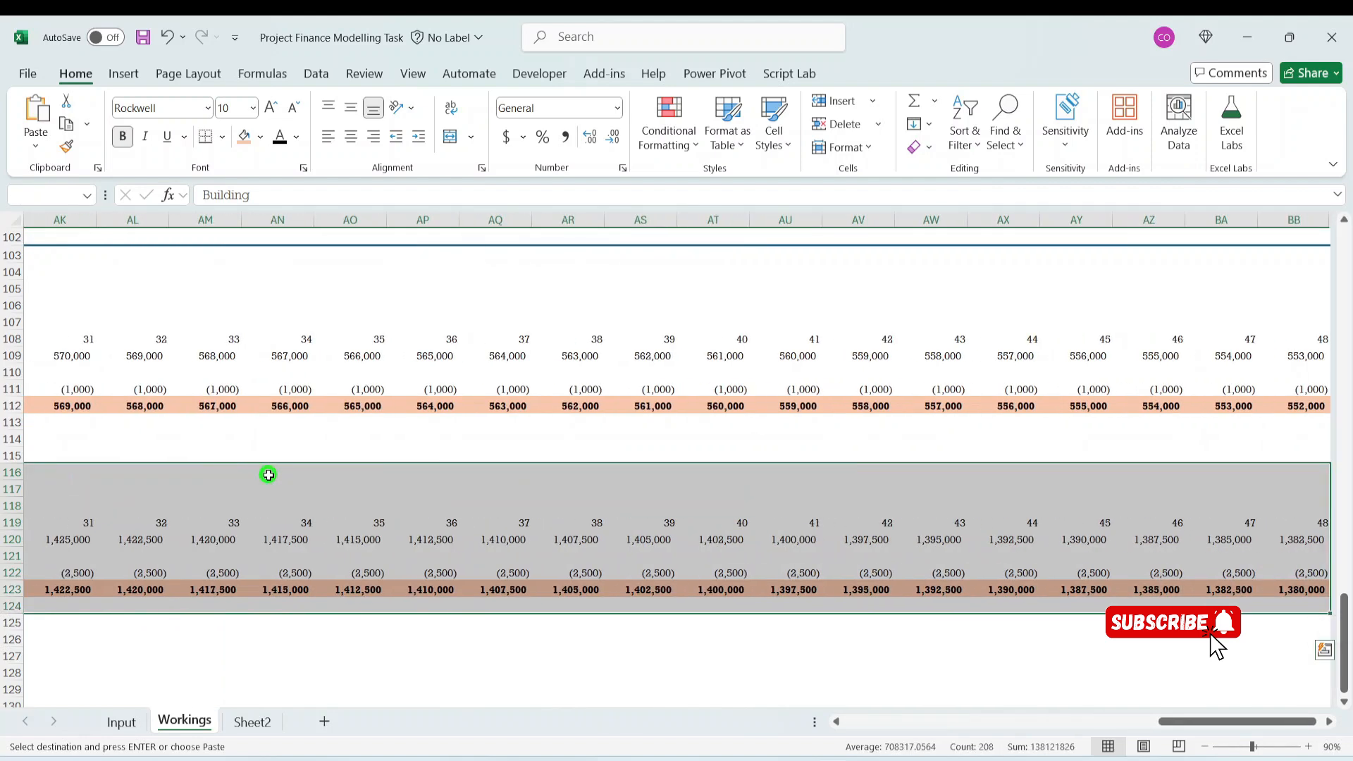
{"action": "key", "text": "ctrl+c"}
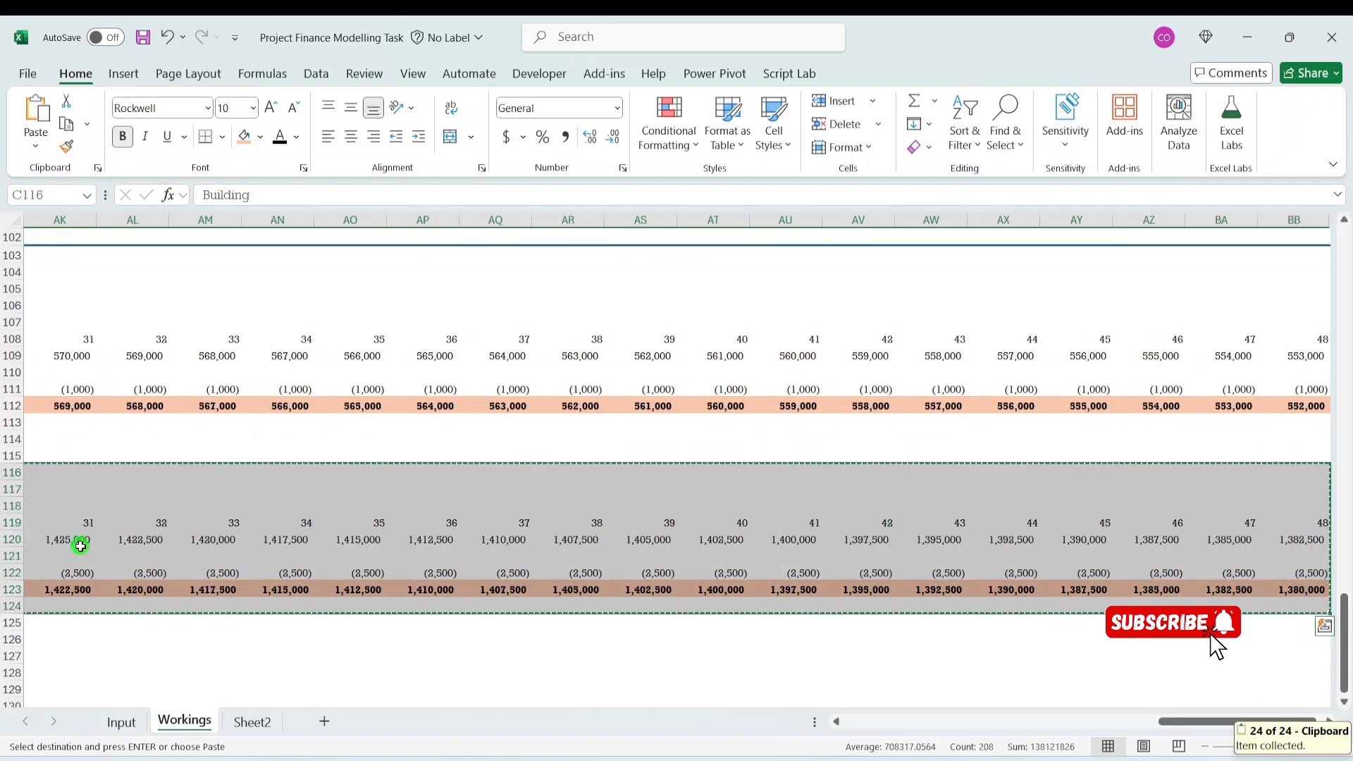
{"action": "left_click", "coordinate": [121, 722]}
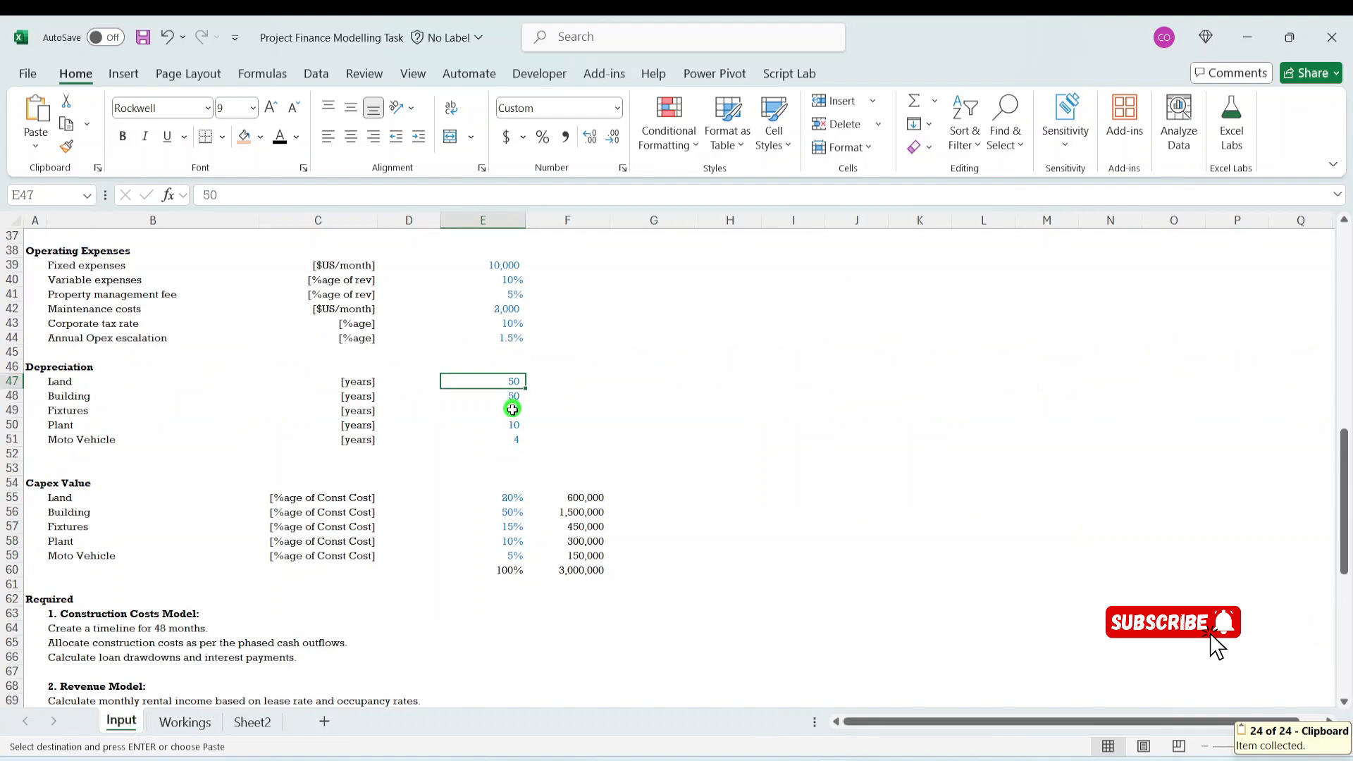
{"action": "left_click", "coordinate": [184, 722]}
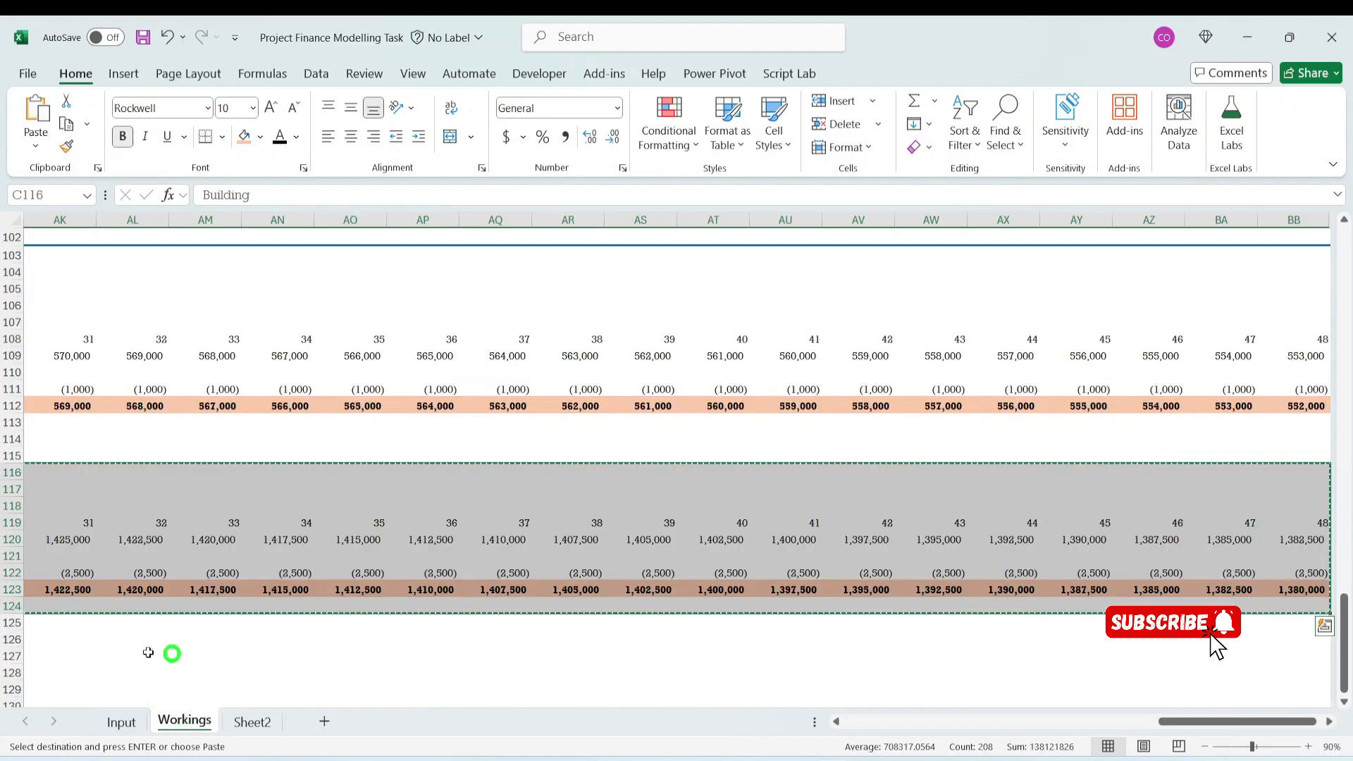
{"action": "left_click_drag", "start_coordinate": [1191, 721], "coordinate": [15, 746]}
{"action": "left_click", "coordinate": [63, 659]}
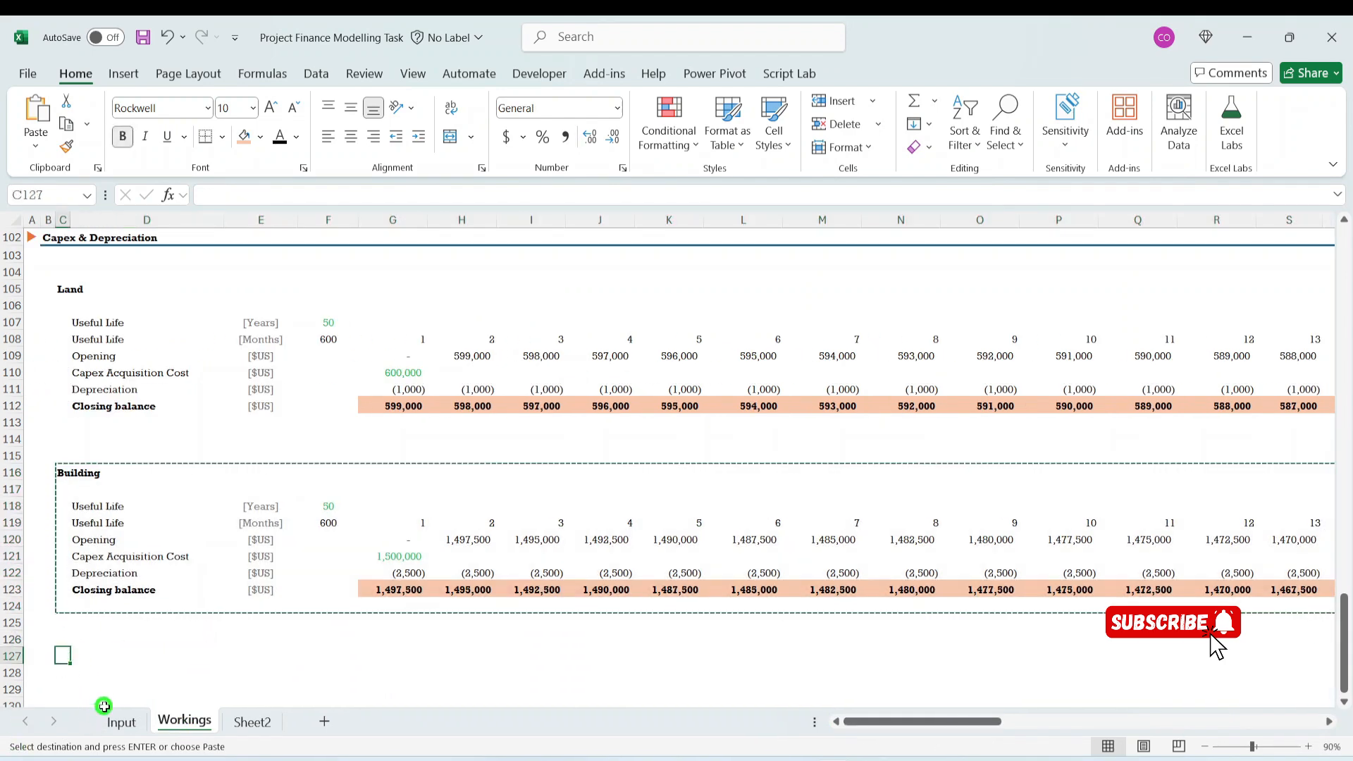
{"action": "key", "text": "ctrl+v"}
- Paste two more copies of the Building block below, starting at C138 and C148
{"action": "scroll", "coordinate": [205, 562], "scroll_direction": "down", "scroll_amount": 6}
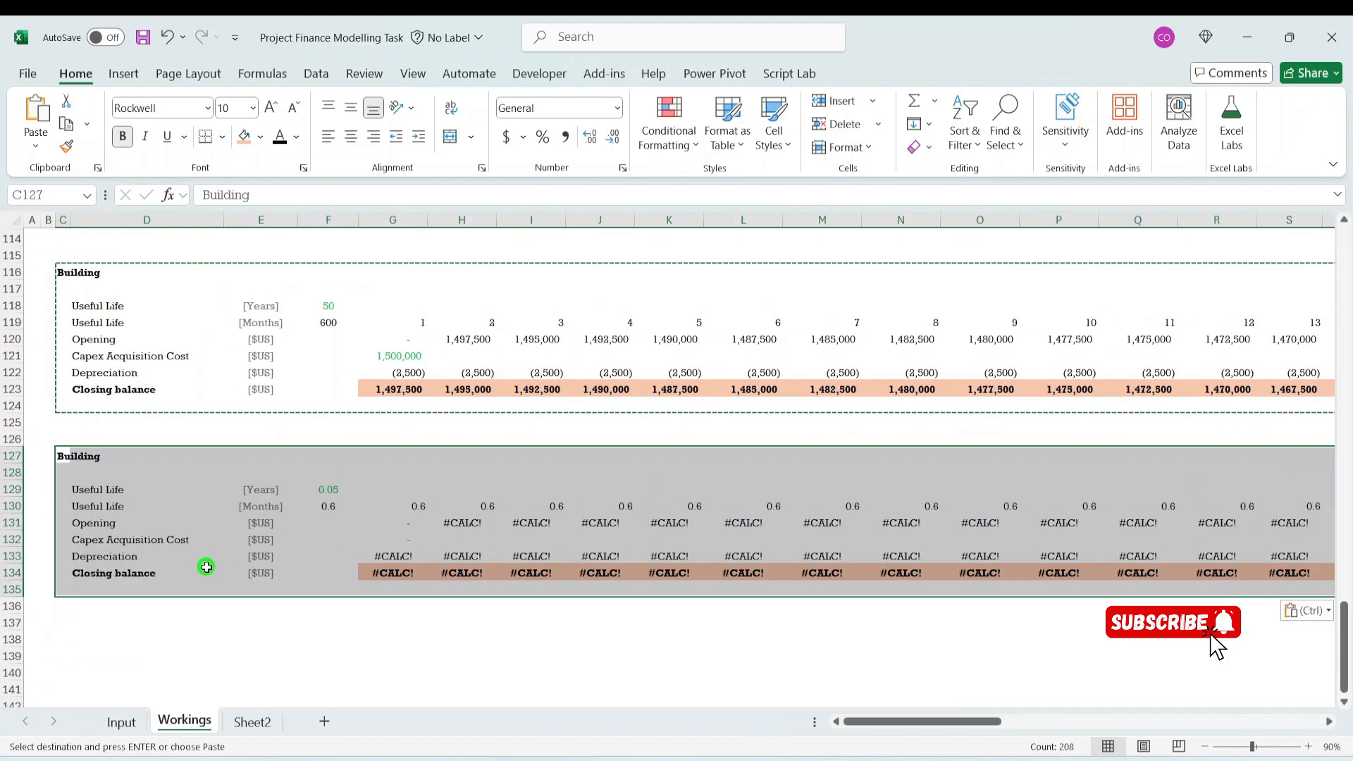
{"action": "left_click", "coordinate": [65, 546]}
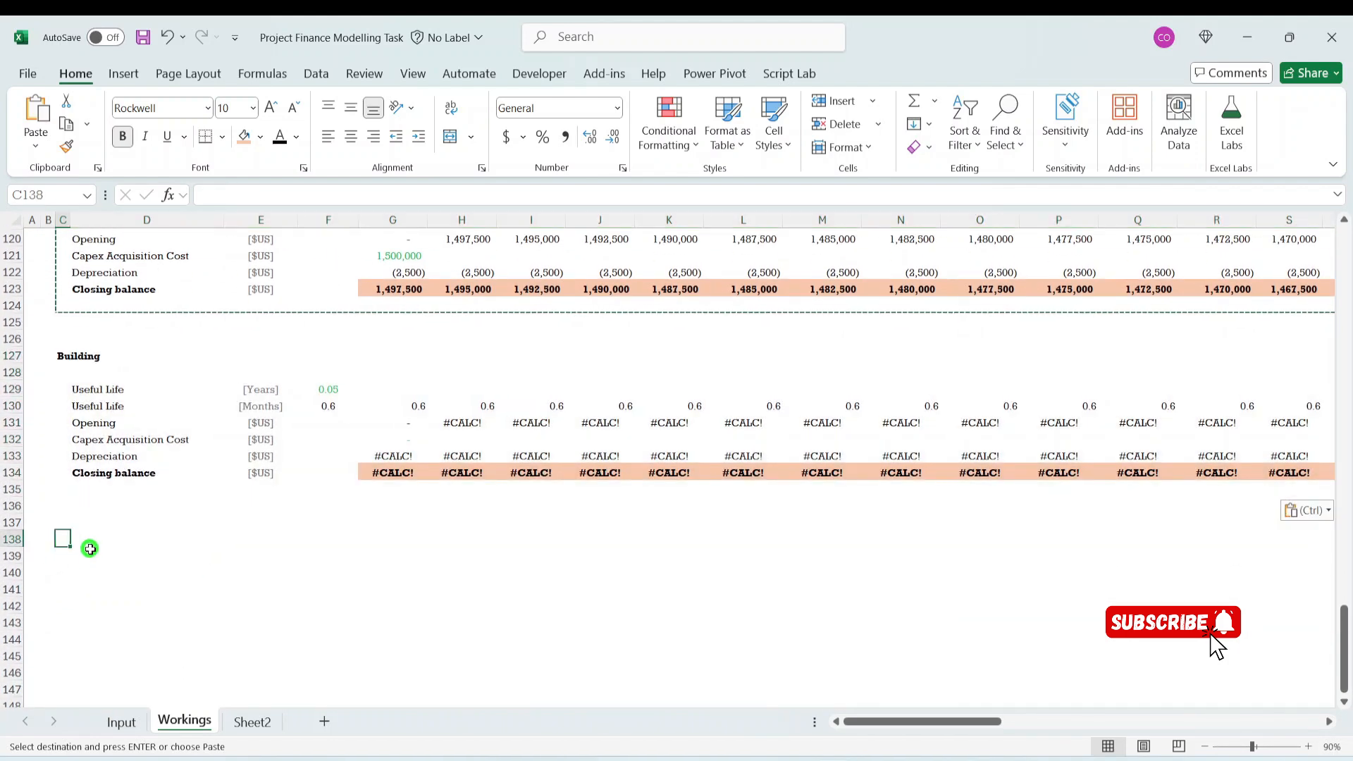
{"action": "key", "text": "ctrl+v"}
{"action": "scroll", "coordinate": [106, 535], "scroll_direction": "down", "scroll_amount": 4}
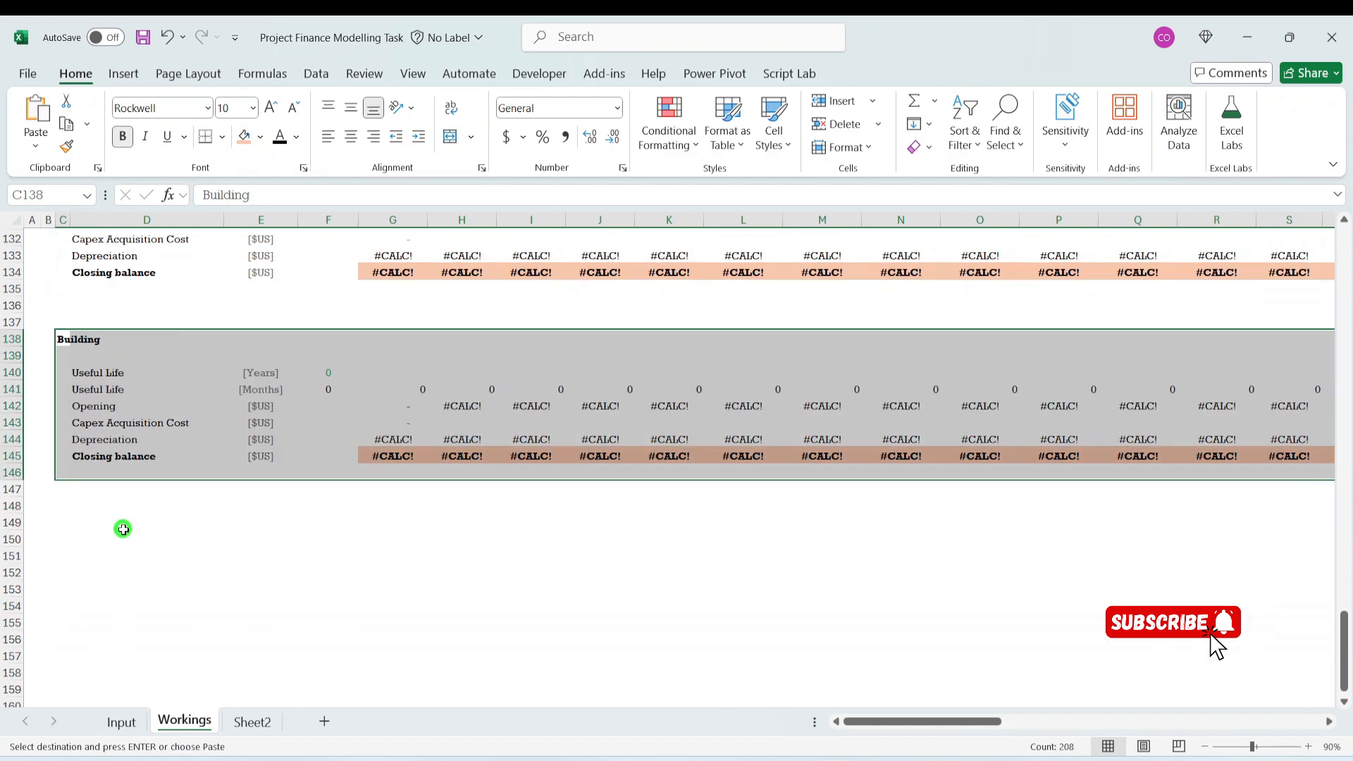
{"action": "left_click", "coordinate": [80, 540]}
{"action": "key", "text": "Up"}
{"action": "key", "text": "Left"}
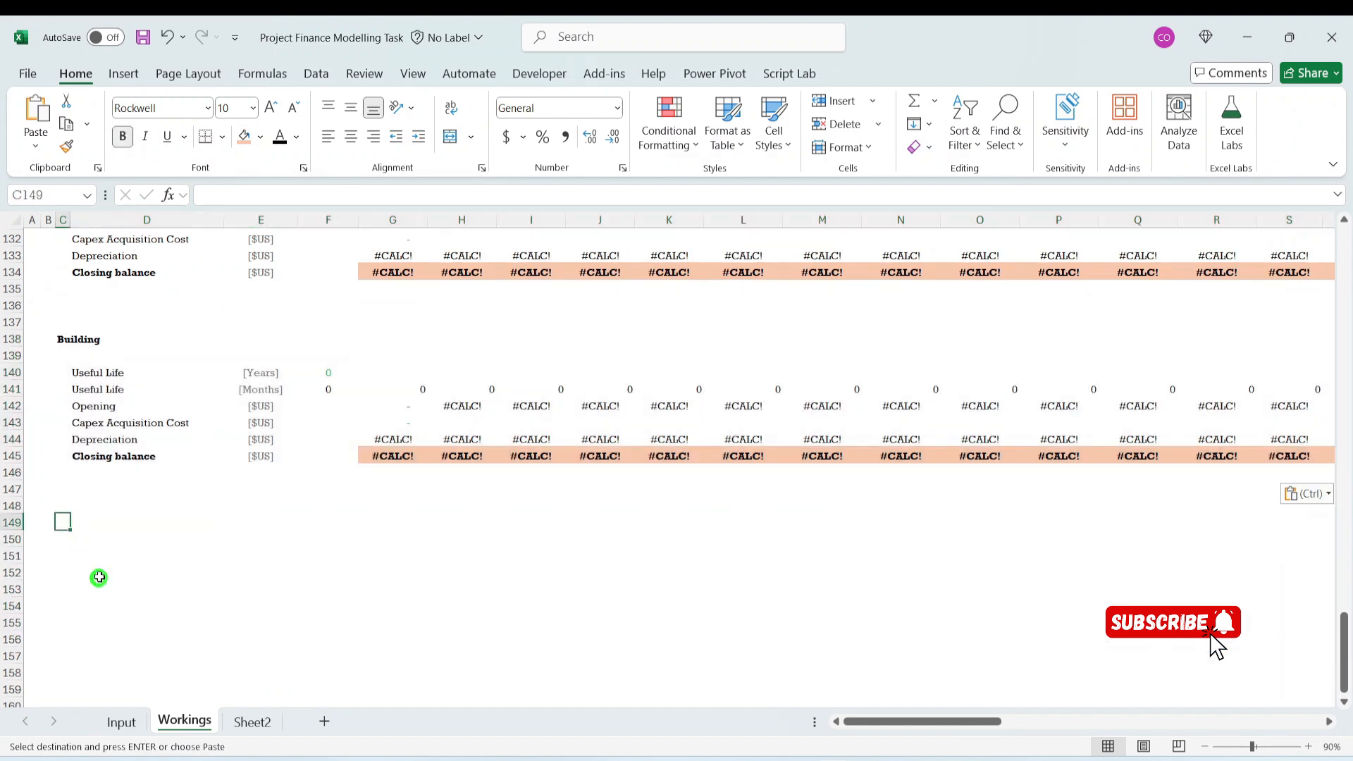
{"action": "left_click", "coordinate": [64, 505]}
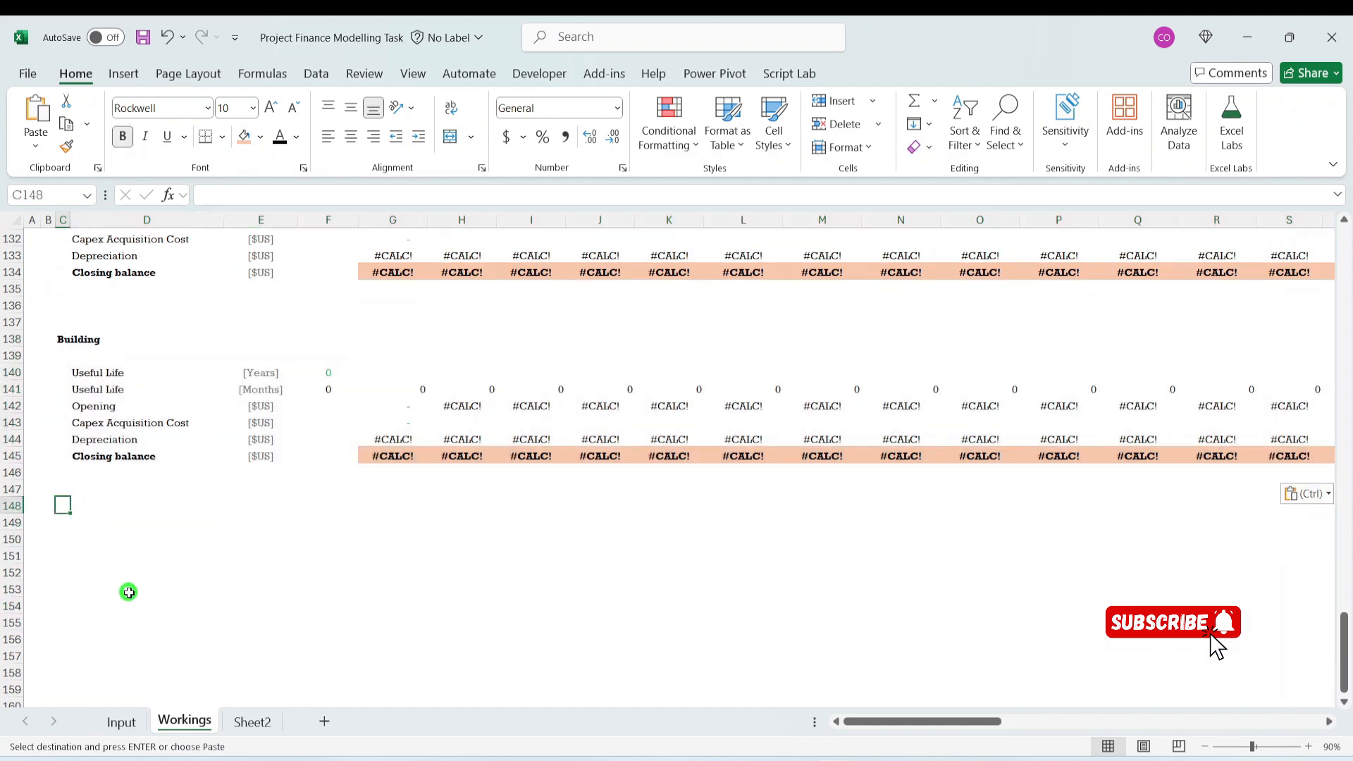
{"action": "key", "text": "ctrl+v"}
- Rename the copied block's heading in C127 to Fixtures by pasting only the value of Input cell B49
{"action": "scroll", "coordinate": [176, 562], "scroll_direction": "up", "scroll_amount": 8}
{"action": "left_click", "coordinate": [85, 555]}
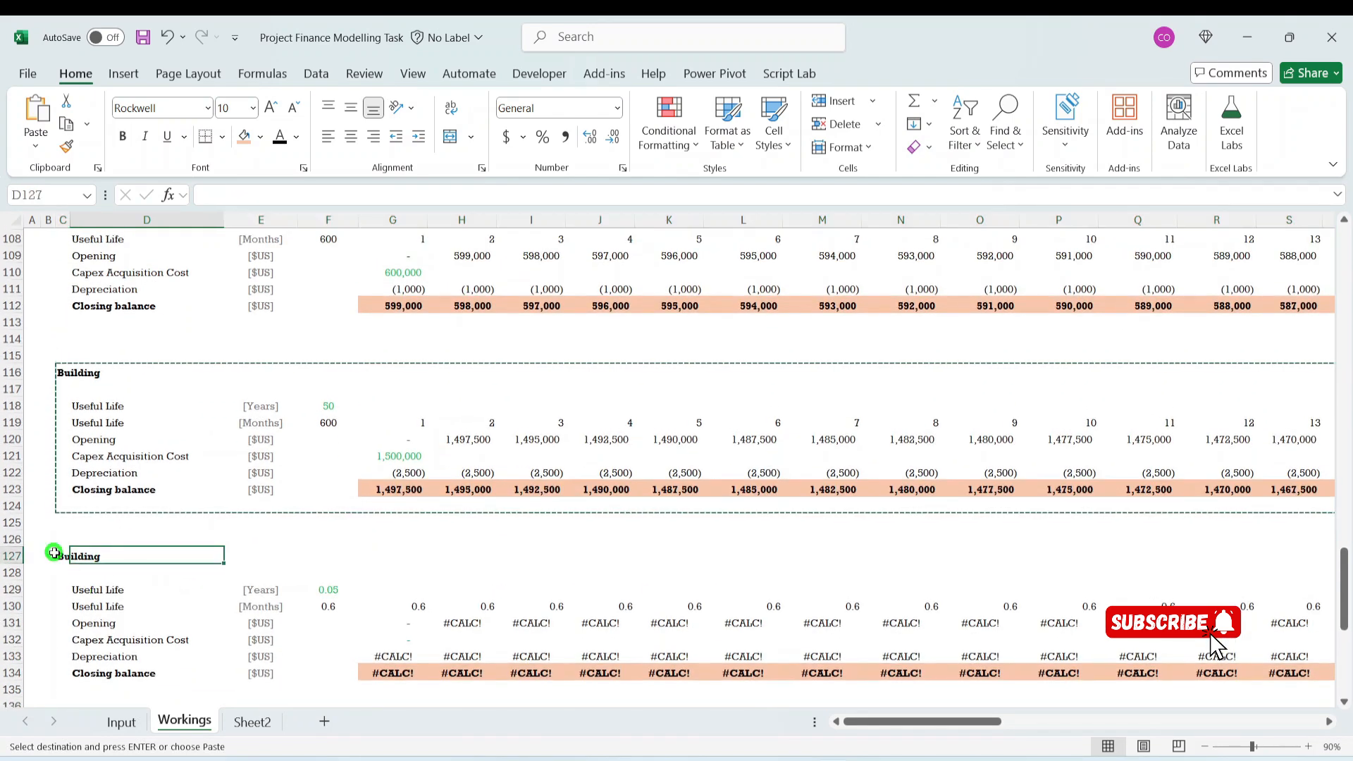
{"action": "left_click", "coordinate": [121, 720]}
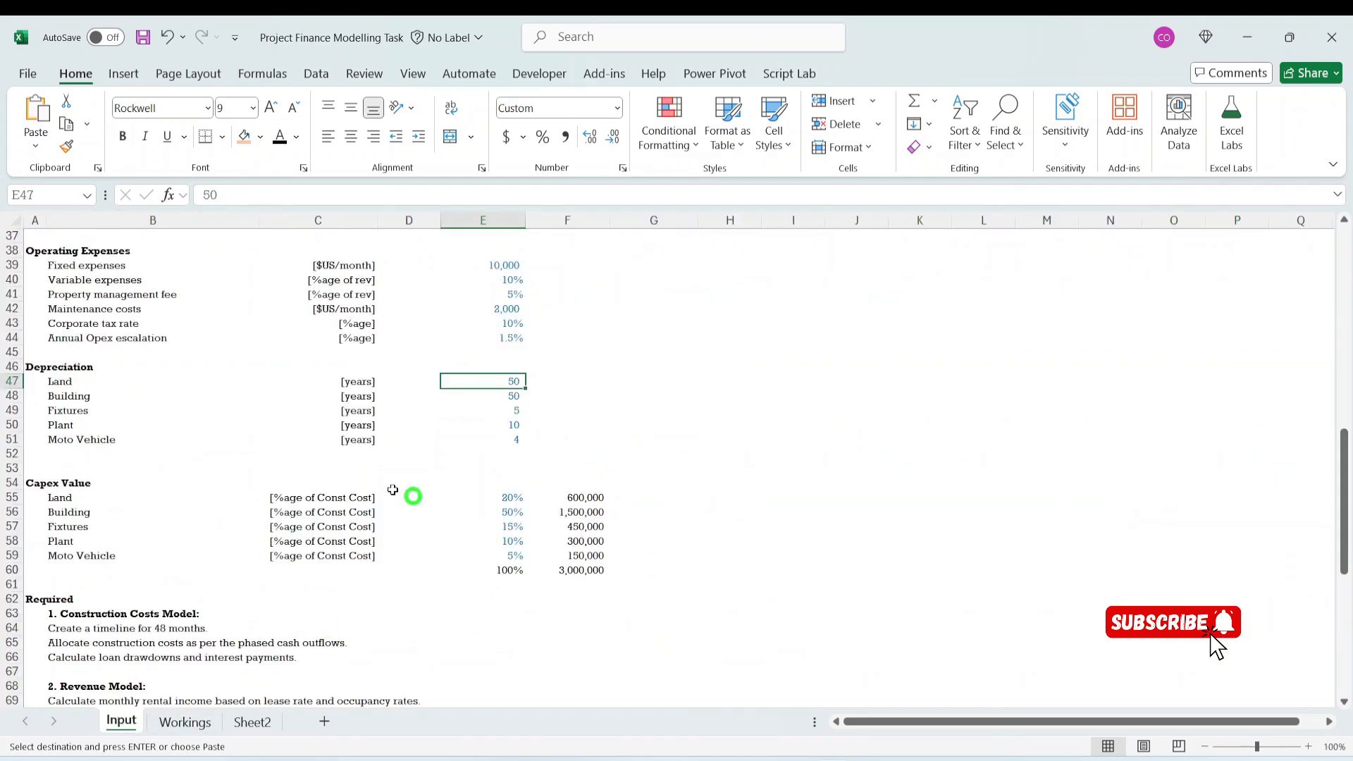
{"action": "left_click", "coordinate": [66, 409]}
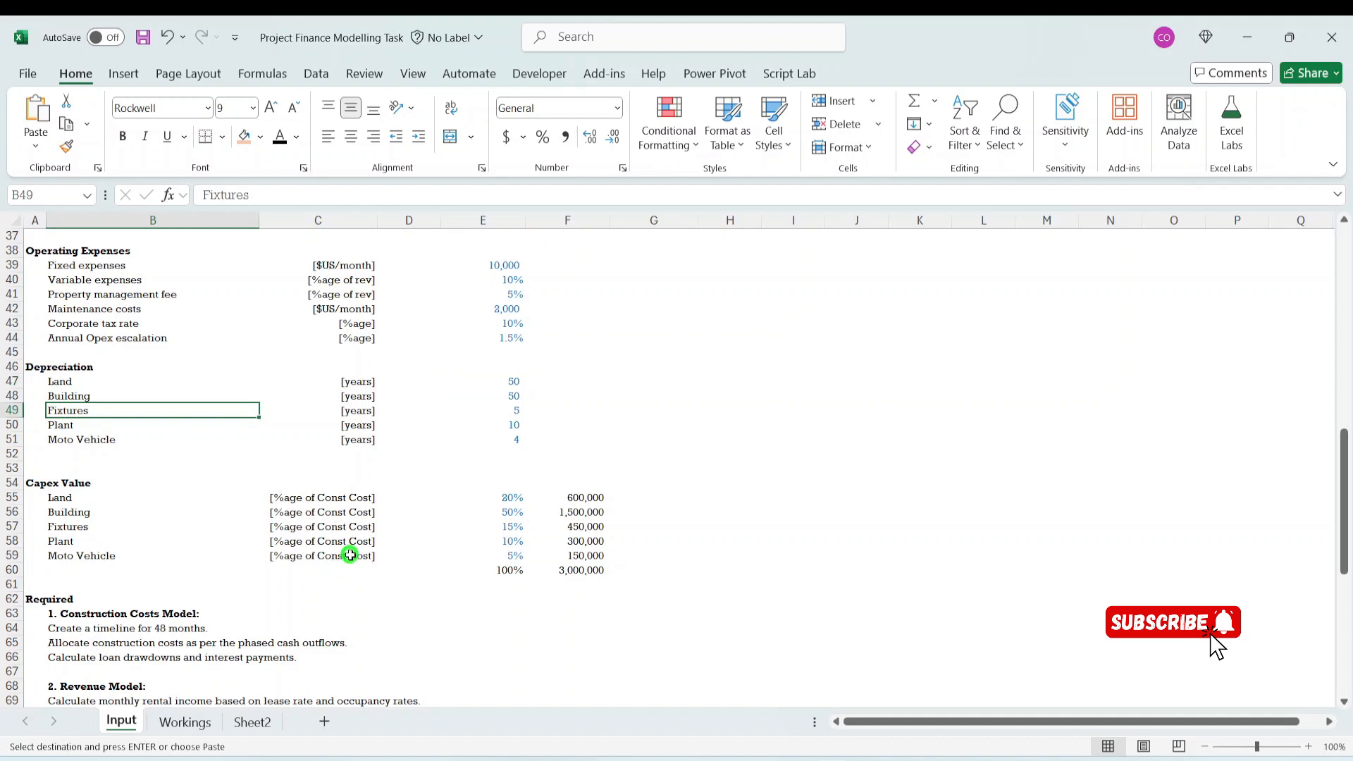
{"action": "key", "text": "ctrl+c"}
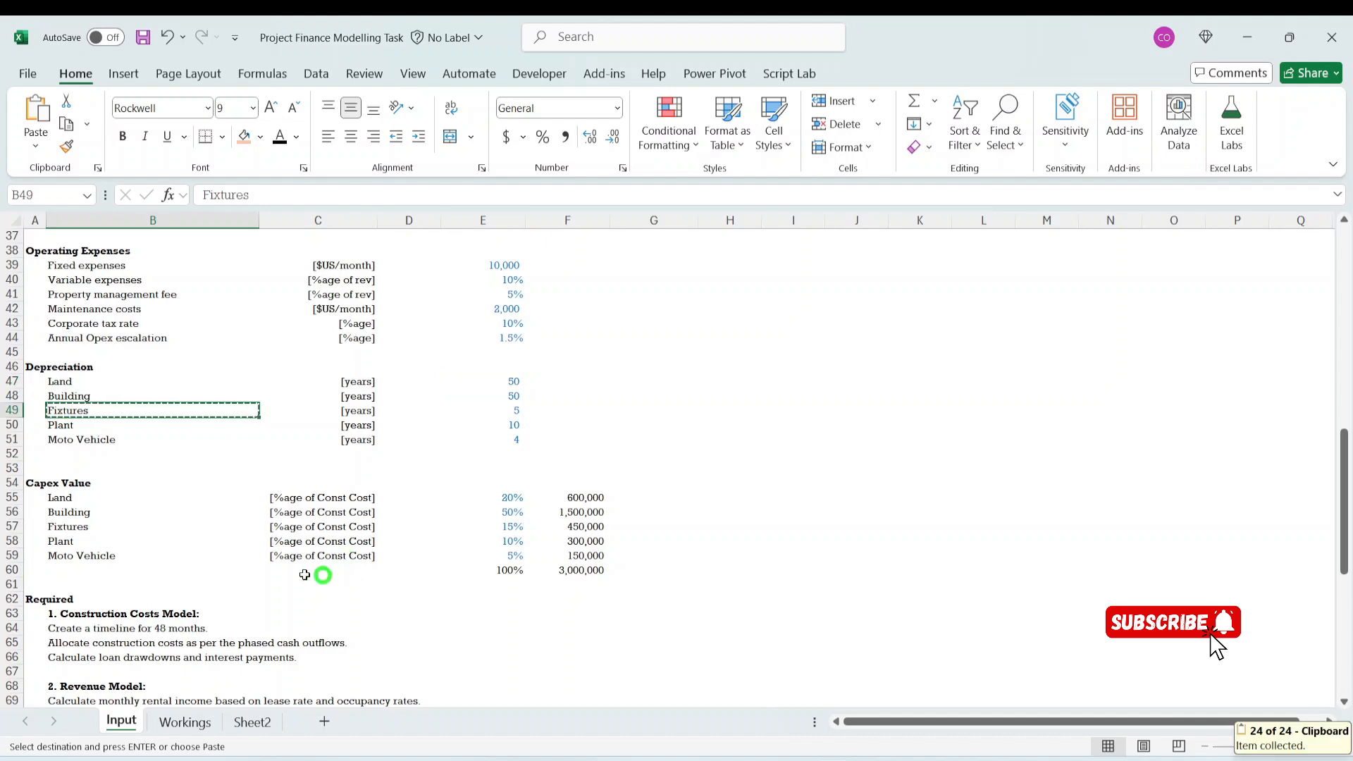
{"action": "left_click", "coordinate": [176, 723]}
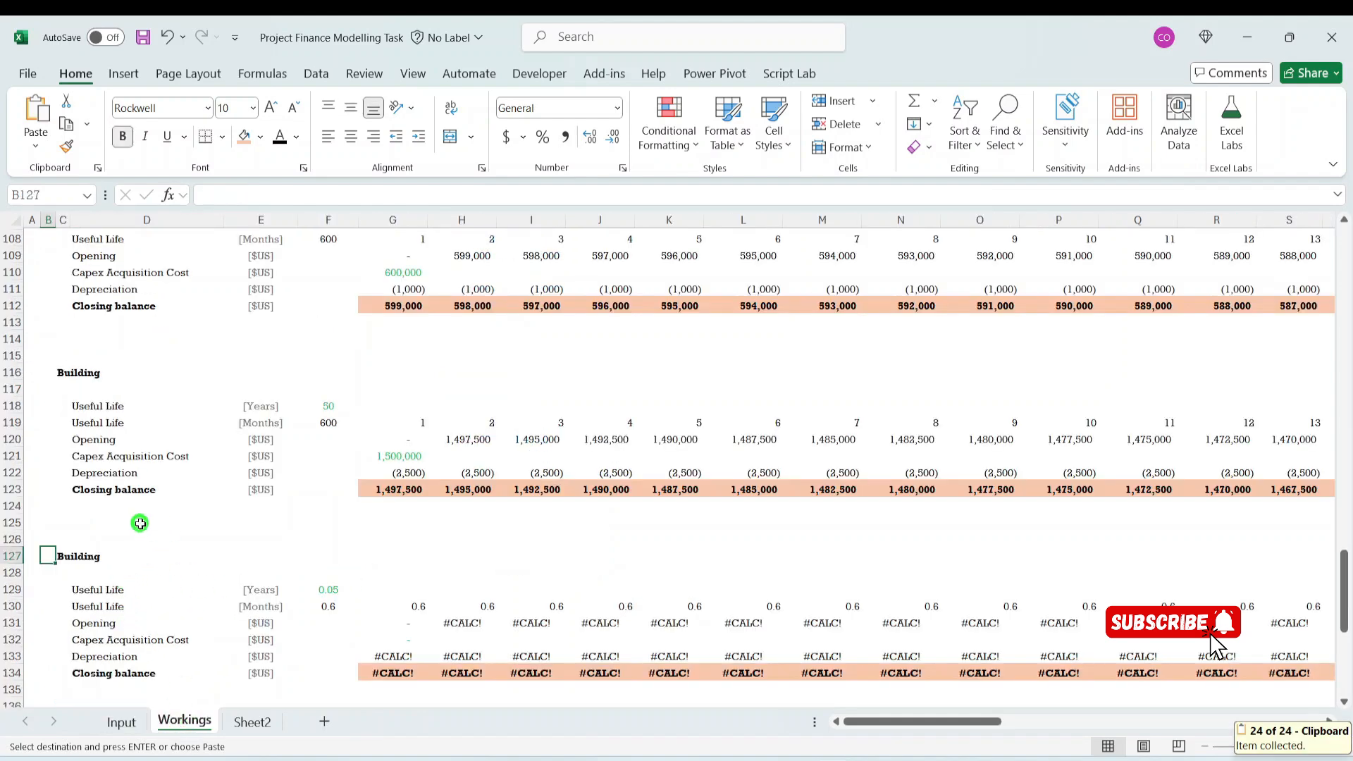
{"action": "left_click", "coordinate": [73, 555]}
{"action": "left_click", "coordinate": [63, 554]}
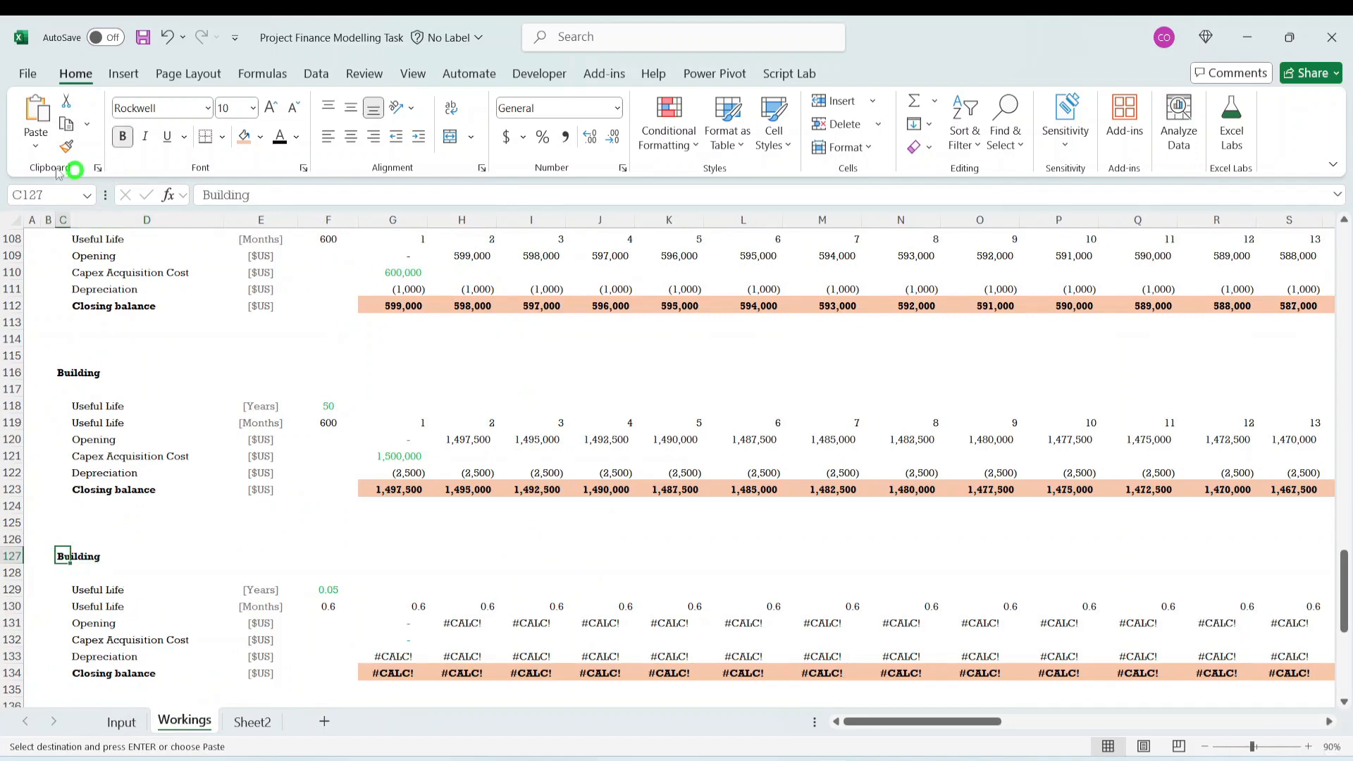
{"action": "left_click", "coordinate": [35, 144]}
{"action": "left_click", "coordinate": [57, 297]}
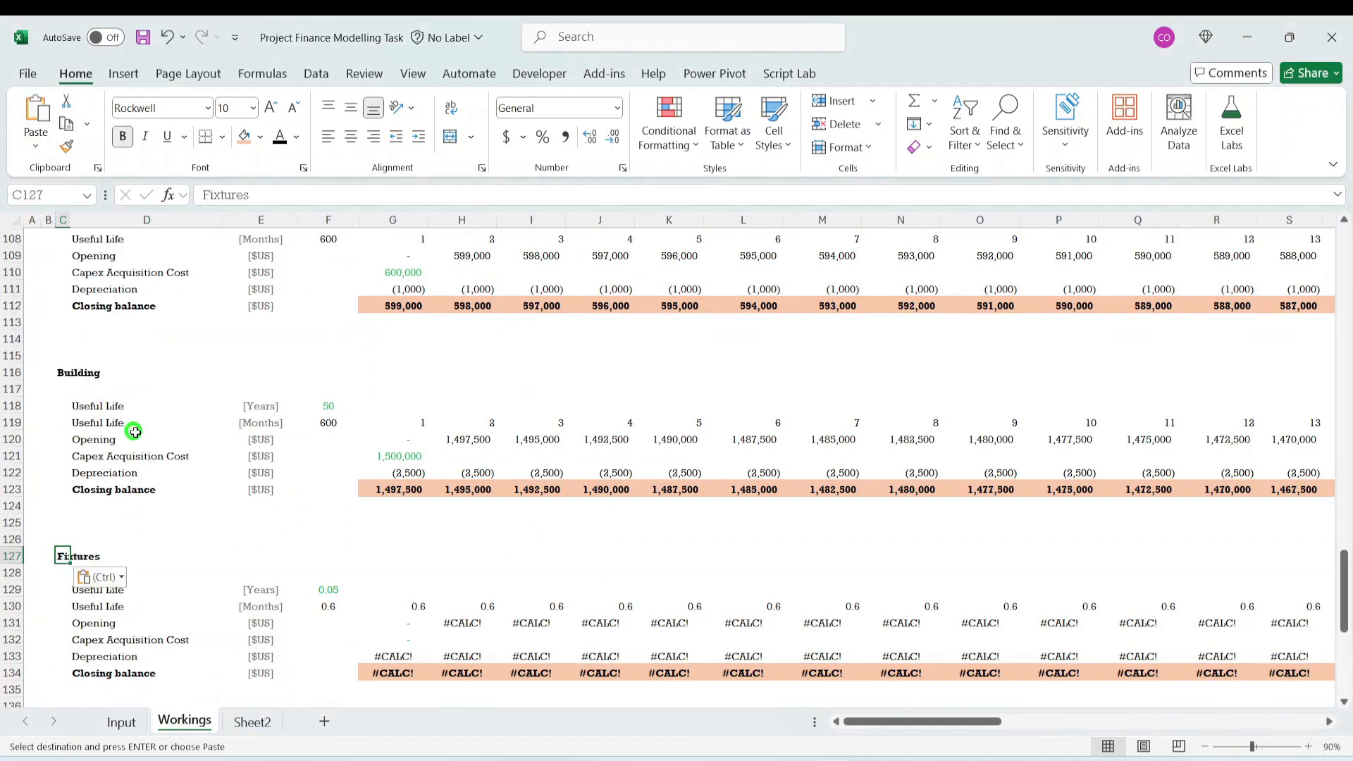
- Link the Fixtures useful life in years, F129, to Input cell E49
{"action": "scroll", "coordinate": [134, 431], "scroll_direction": "down", "scroll_amount": 4}
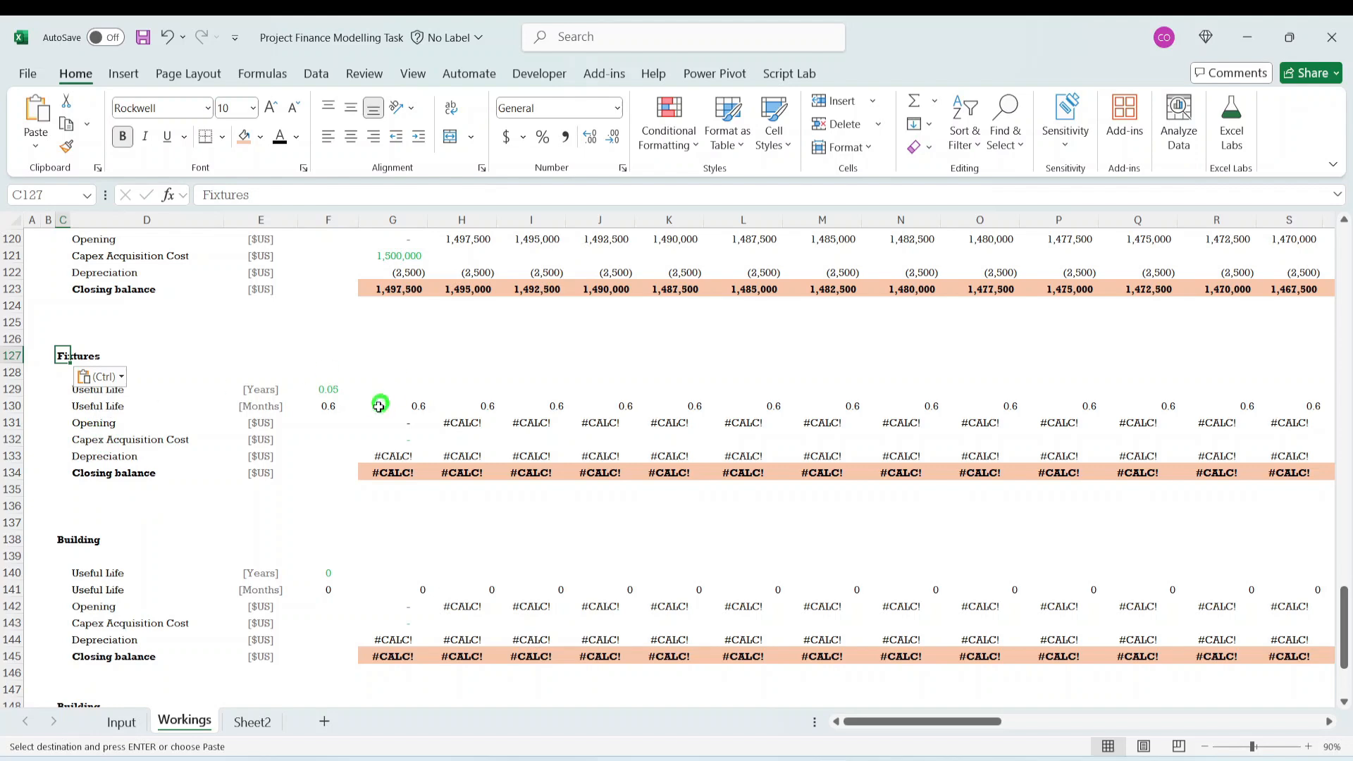
{"action": "left_click", "coordinate": [335, 392]}
{"action": "type", "text": "="}
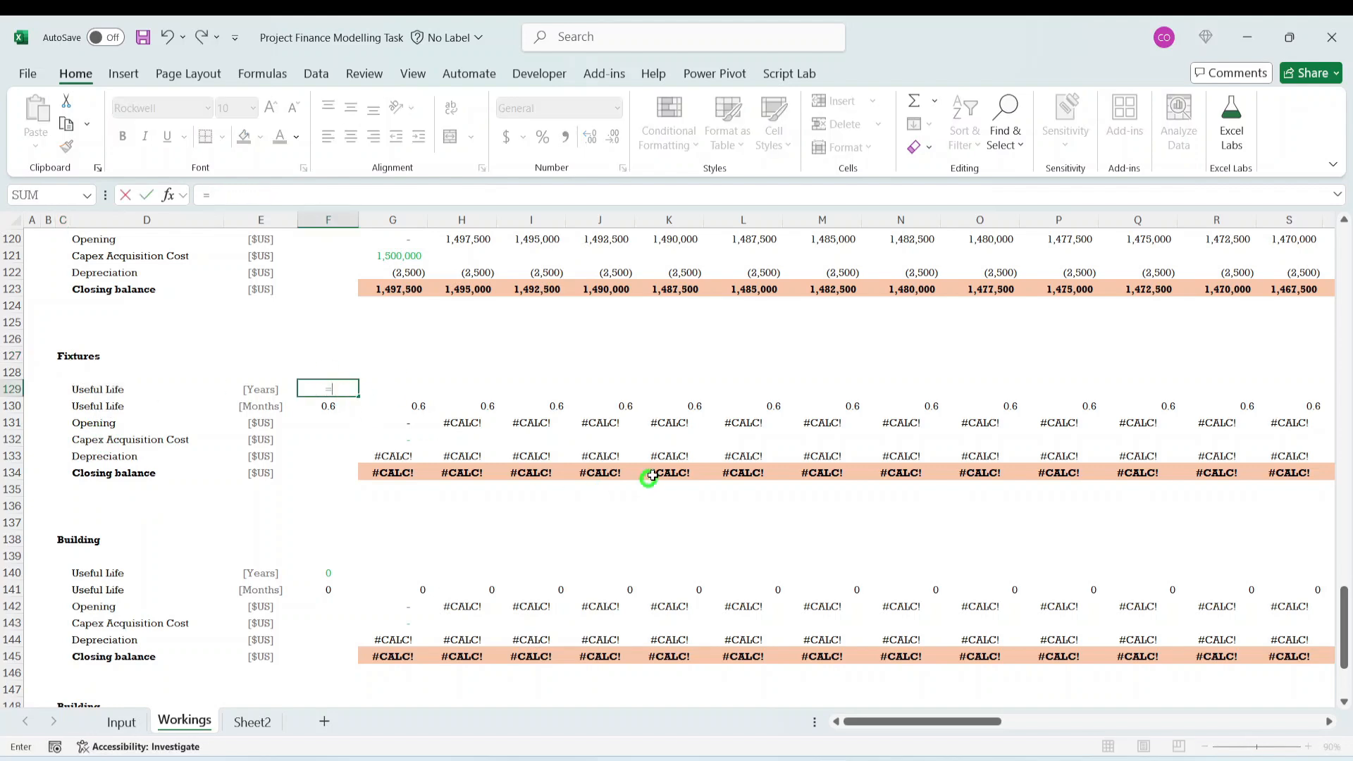
{"action": "left_click", "coordinate": [122, 721]}
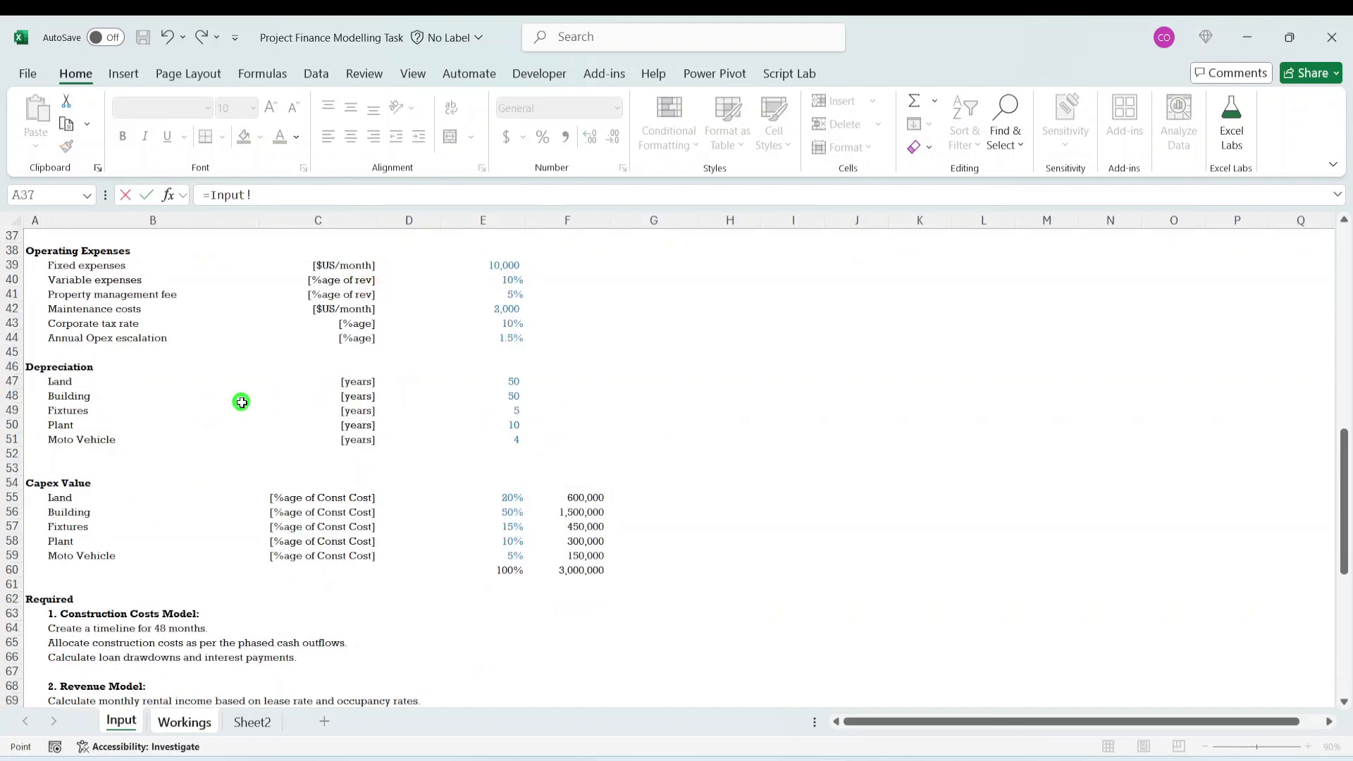
{"action": "scroll", "coordinate": [549, 366], "scroll_direction": "up", "scroll_amount": 2}
{"action": "scroll", "coordinate": [501, 375], "scroll_direction": "down", "scroll_amount": 2}
{"action": "left_click", "coordinate": [511, 409]}
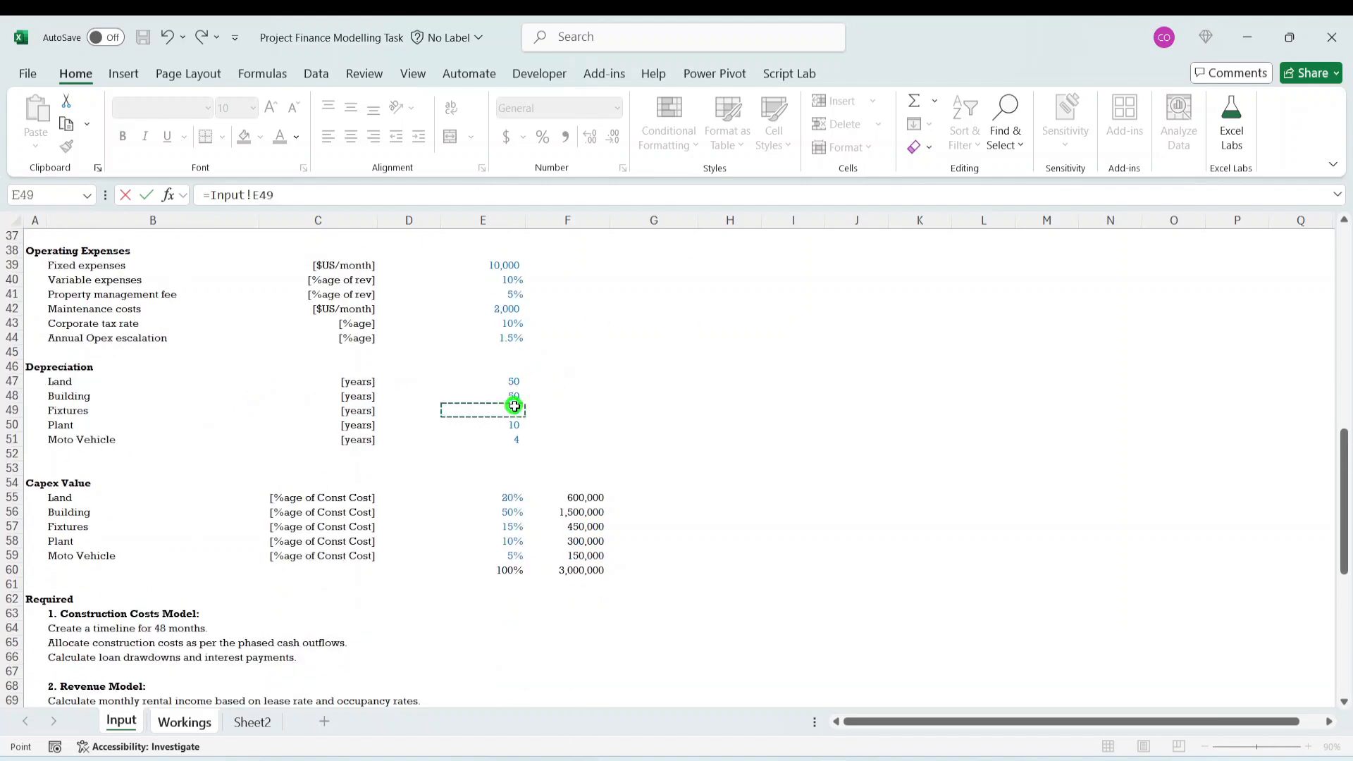
{"action": "key", "text": "ctrl+Return"}
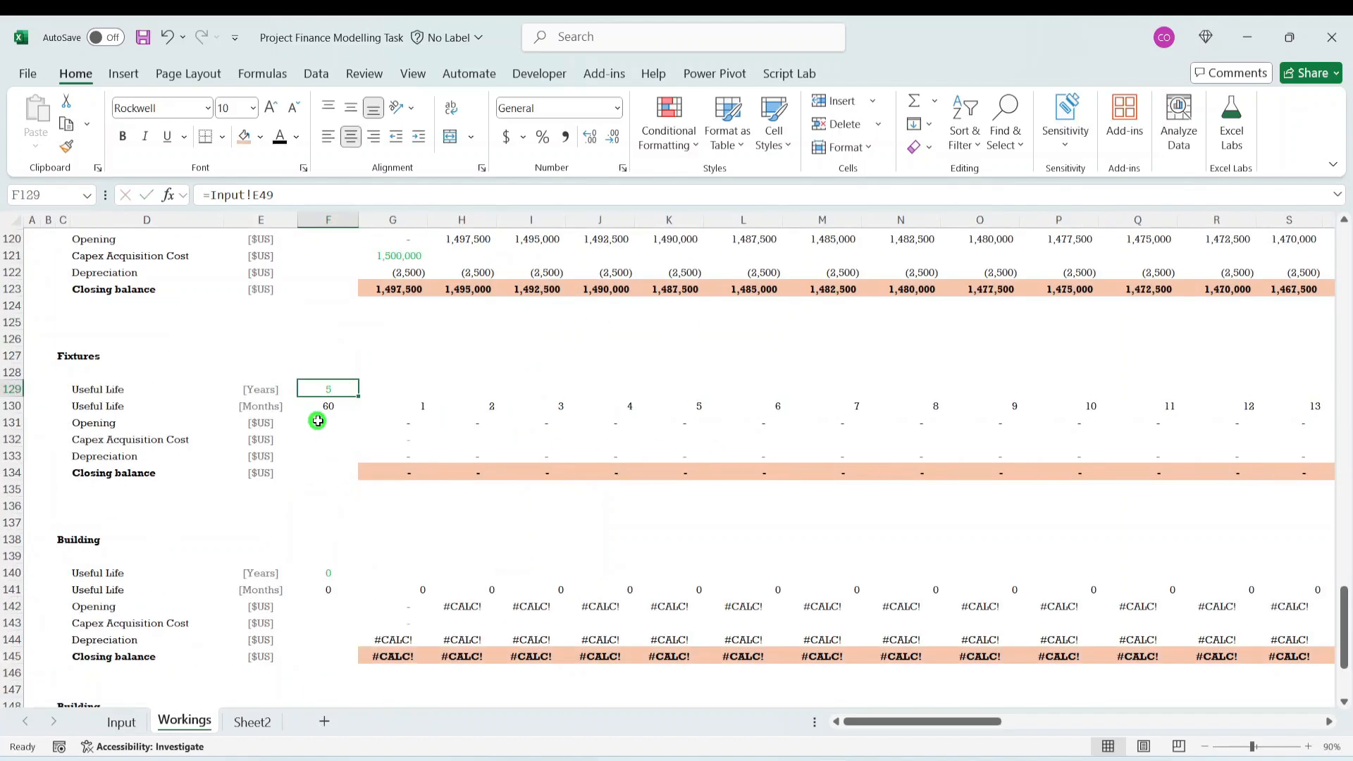
- Link the Fixtures Capex Acquisition Cost for month 1, G132, to the Fixtures capex value in Input cell F57
{"action": "left_click", "coordinate": [388, 443]}
{"action": "type", "text": "="}
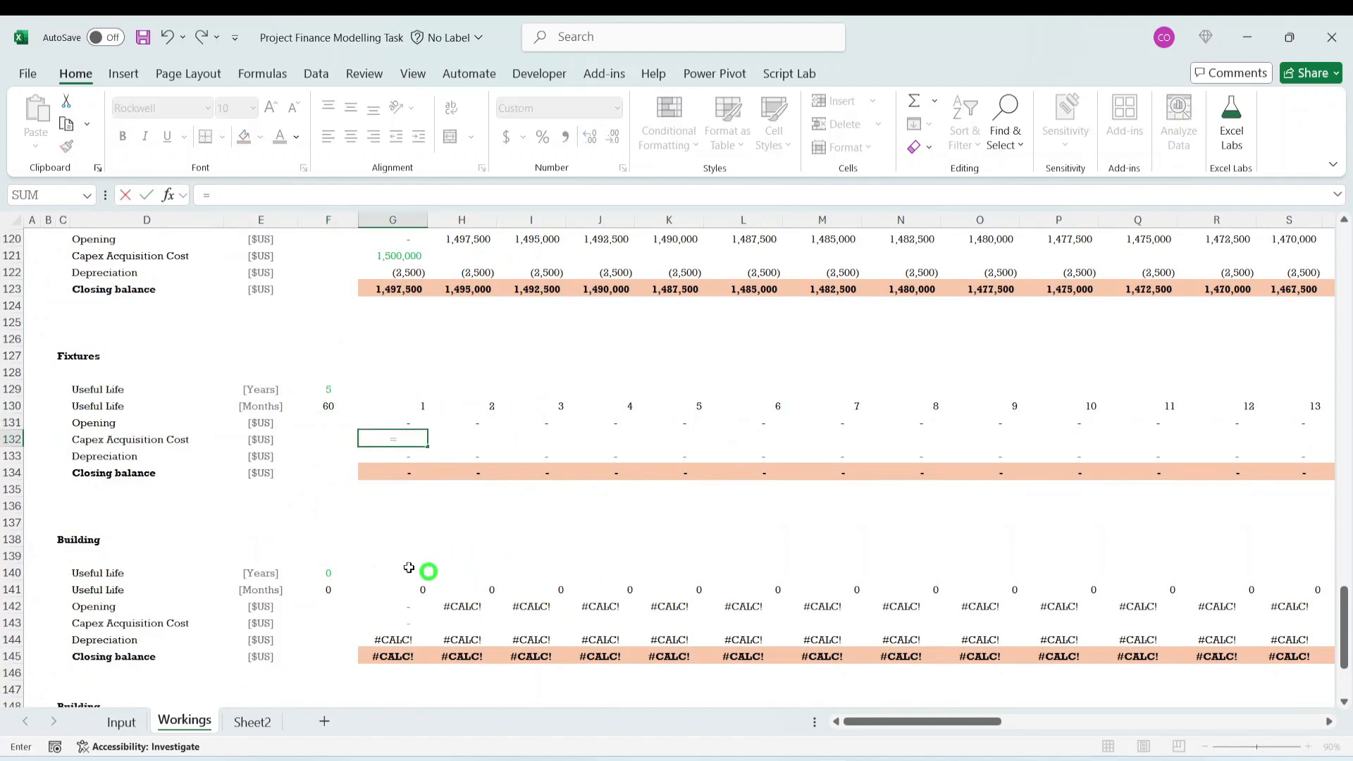
{"action": "left_click", "coordinate": [123, 721]}
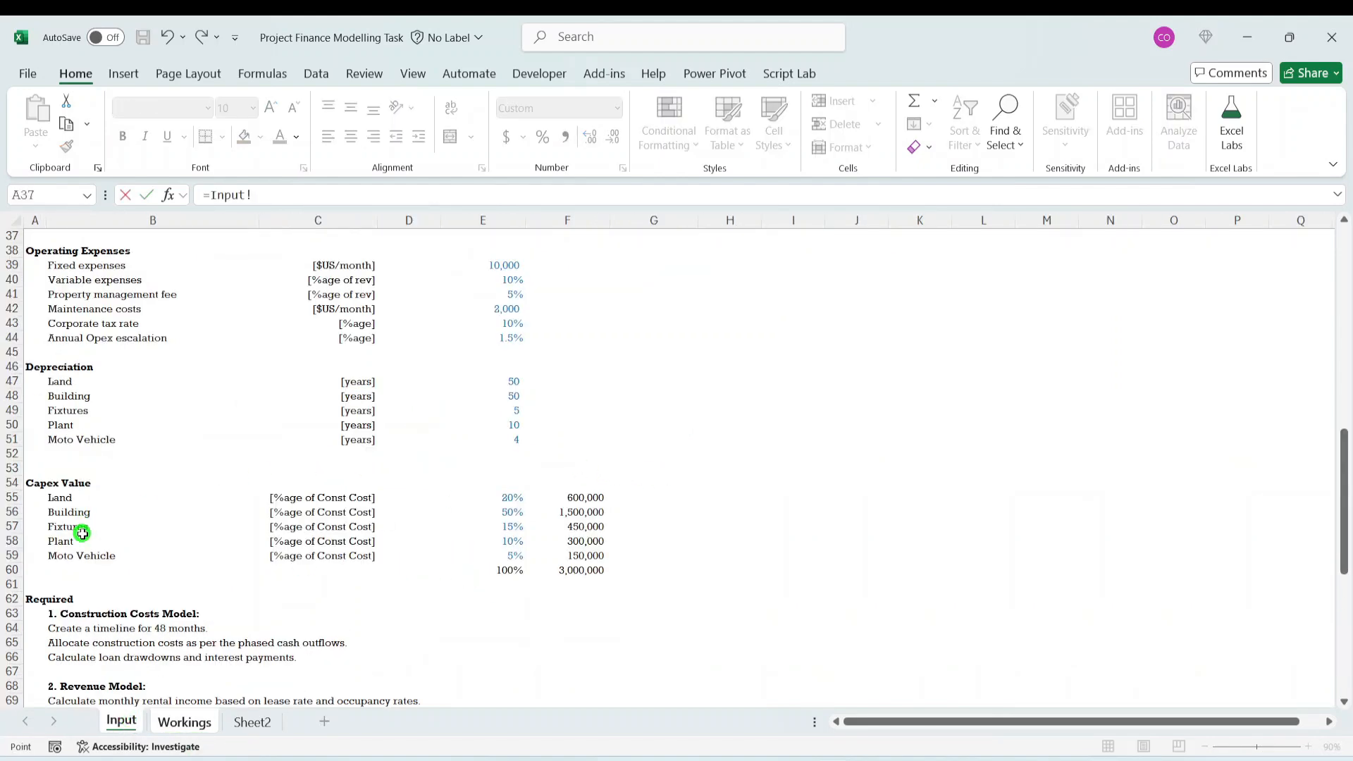
{"action": "left_click", "coordinate": [568, 526]}
{"action": "key", "text": "Return"}
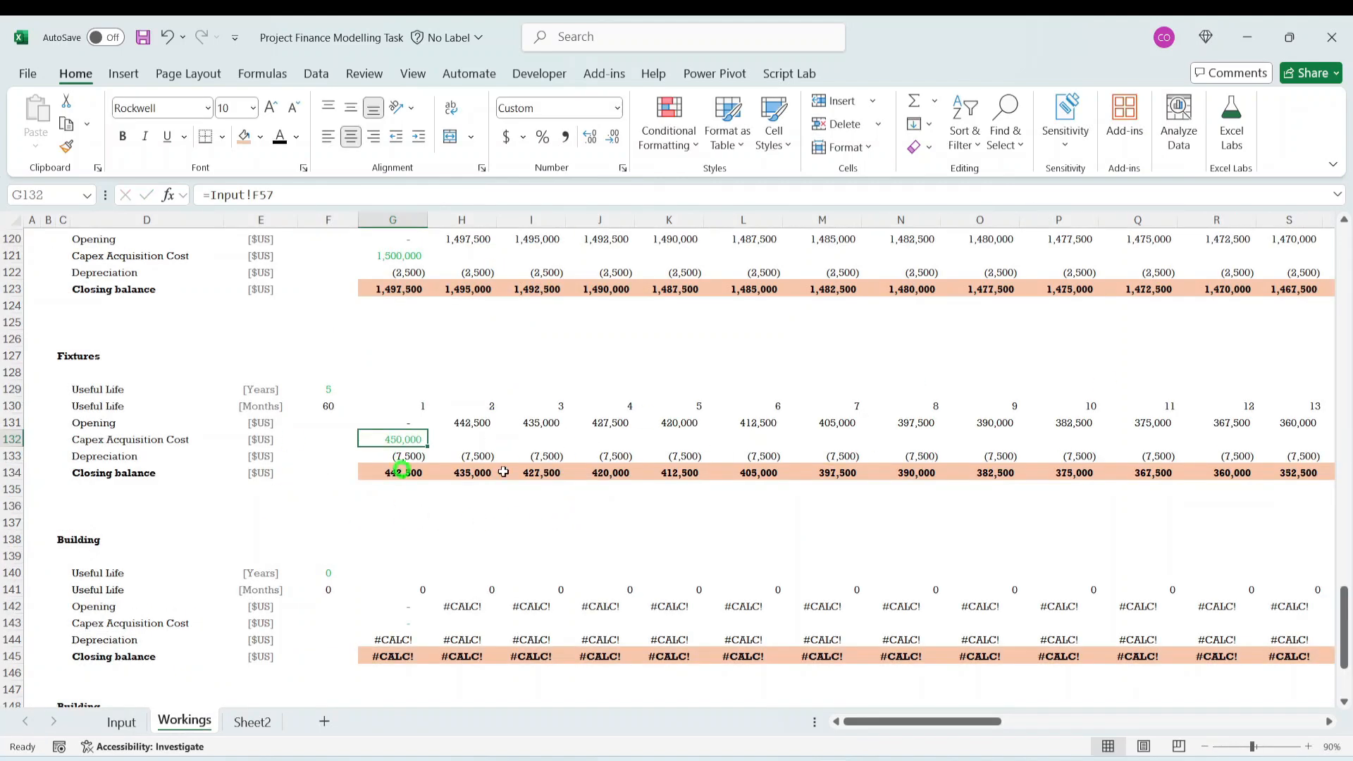
- Select the heading of the copied Building block in C138 and go to the Input sheet for its replacement asset name
{"action": "scroll", "coordinate": [427, 583], "scroll_direction": "down", "scroll_amount": 2}
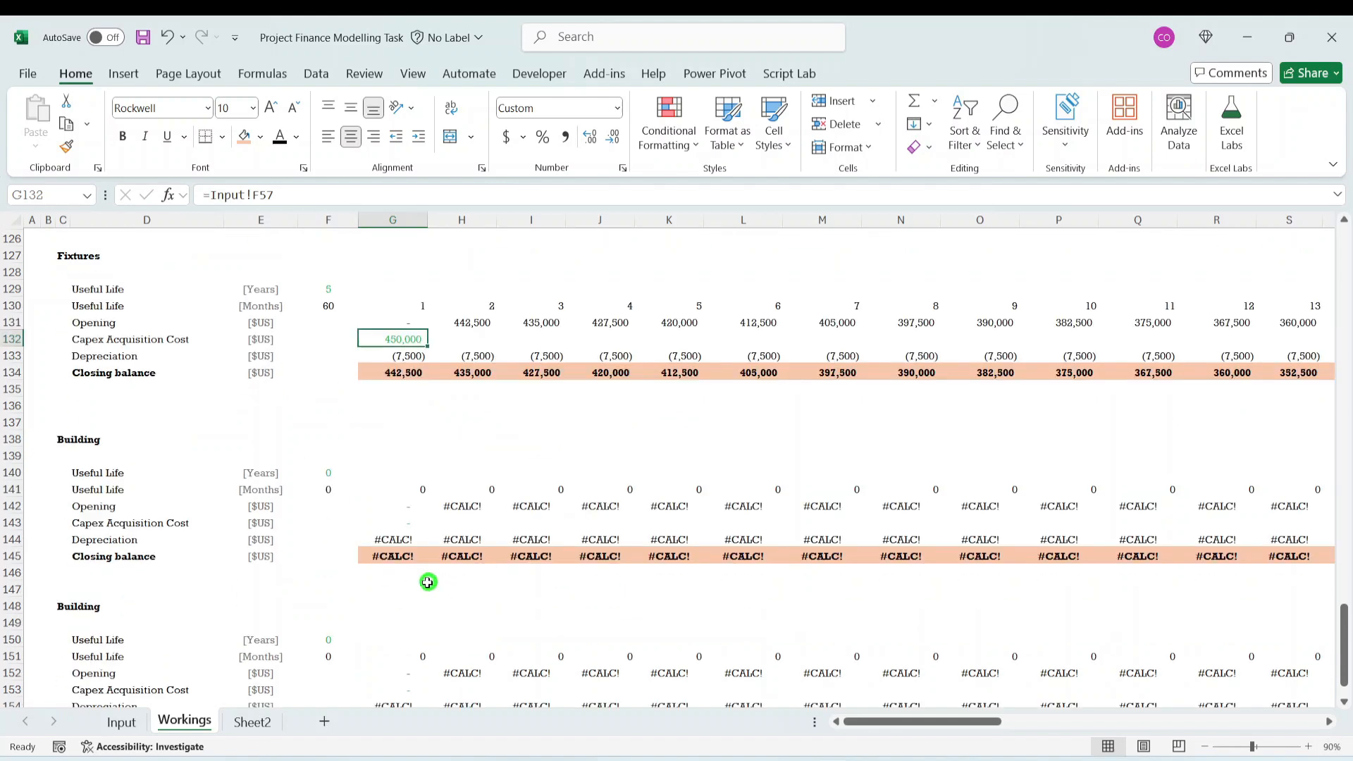
{"action": "left_click", "coordinate": [82, 438]}
{"action": "left_click", "coordinate": [121, 722]}
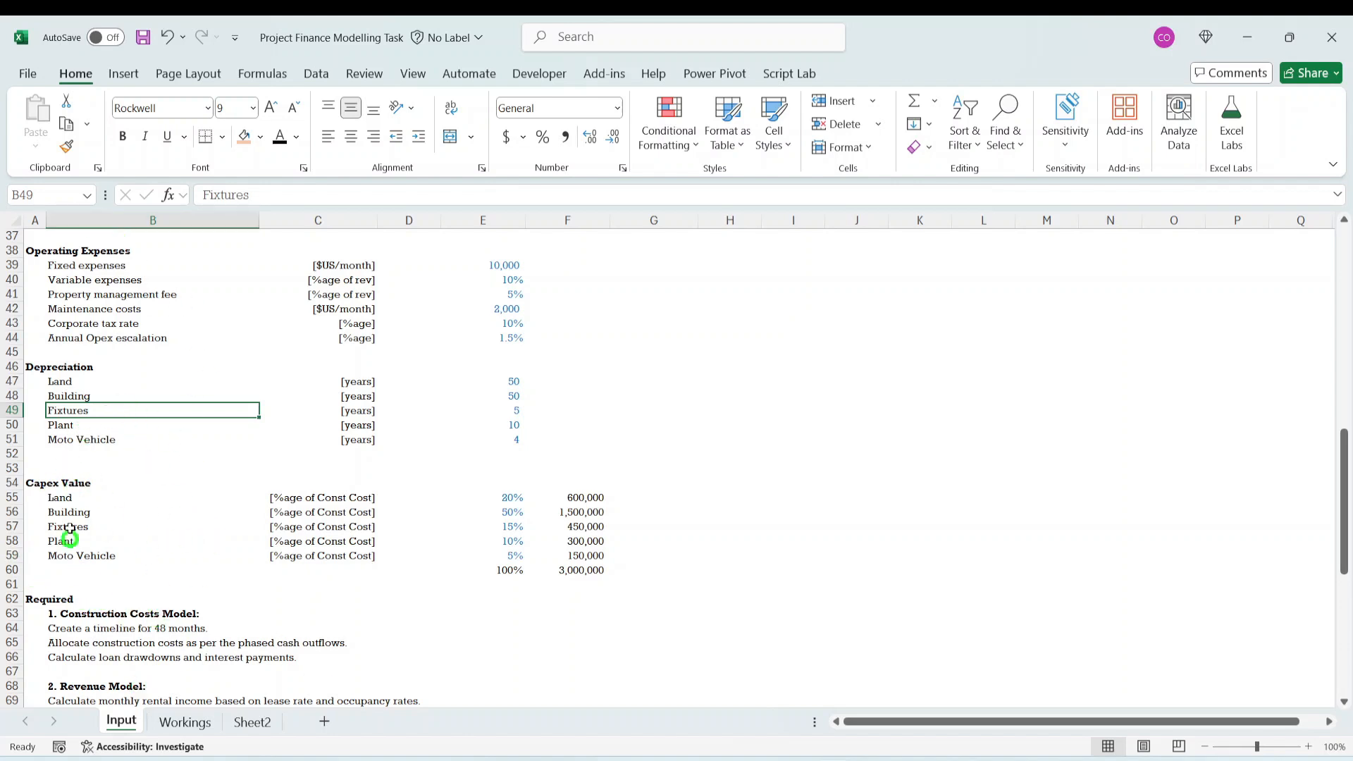
- Rename the heading of the last copied Building block, Workings cell C148, to Plant, matching the asset name in Input cell B50
{"action": "left_click", "coordinate": [70, 438]}
{"action": "left_click", "coordinate": [70, 425]}
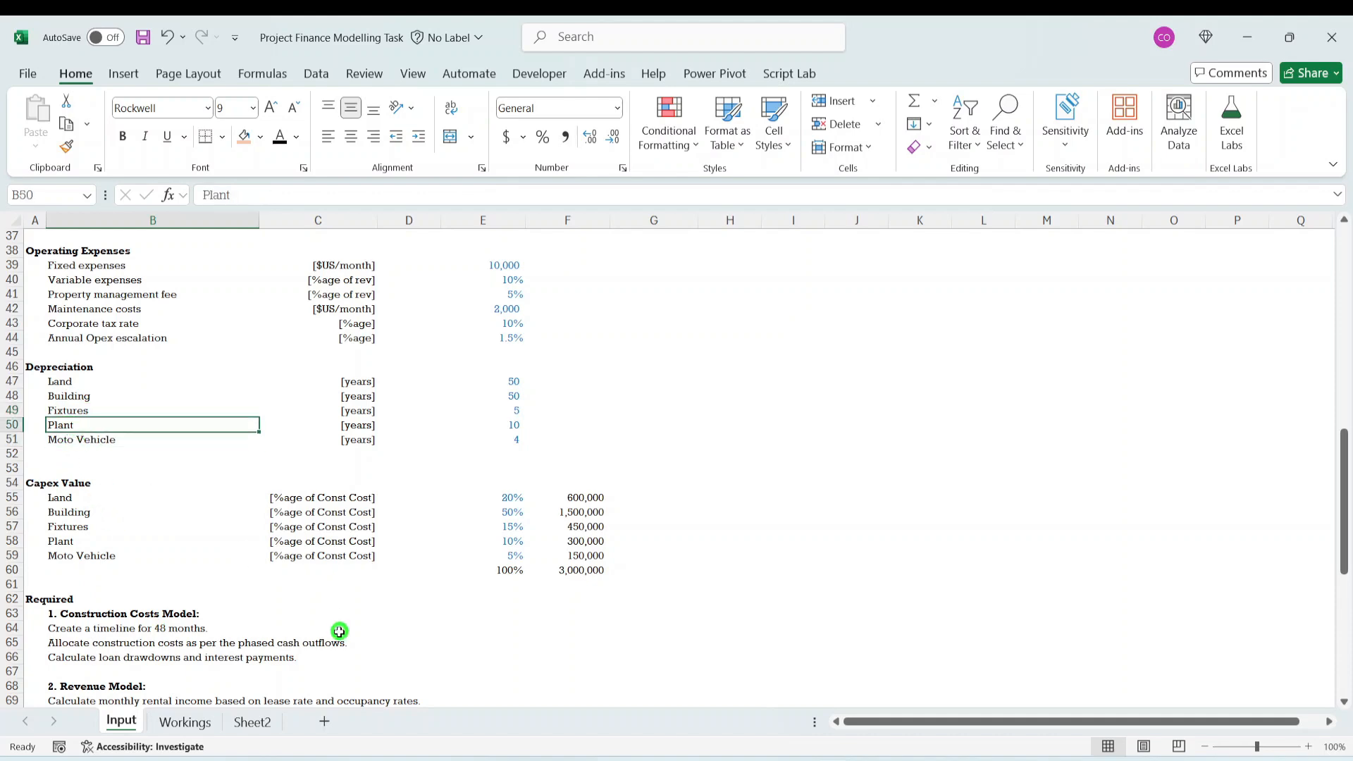
{"action": "left_click", "coordinate": [184, 722]}
{"action": "left_click", "coordinate": [65, 606]}
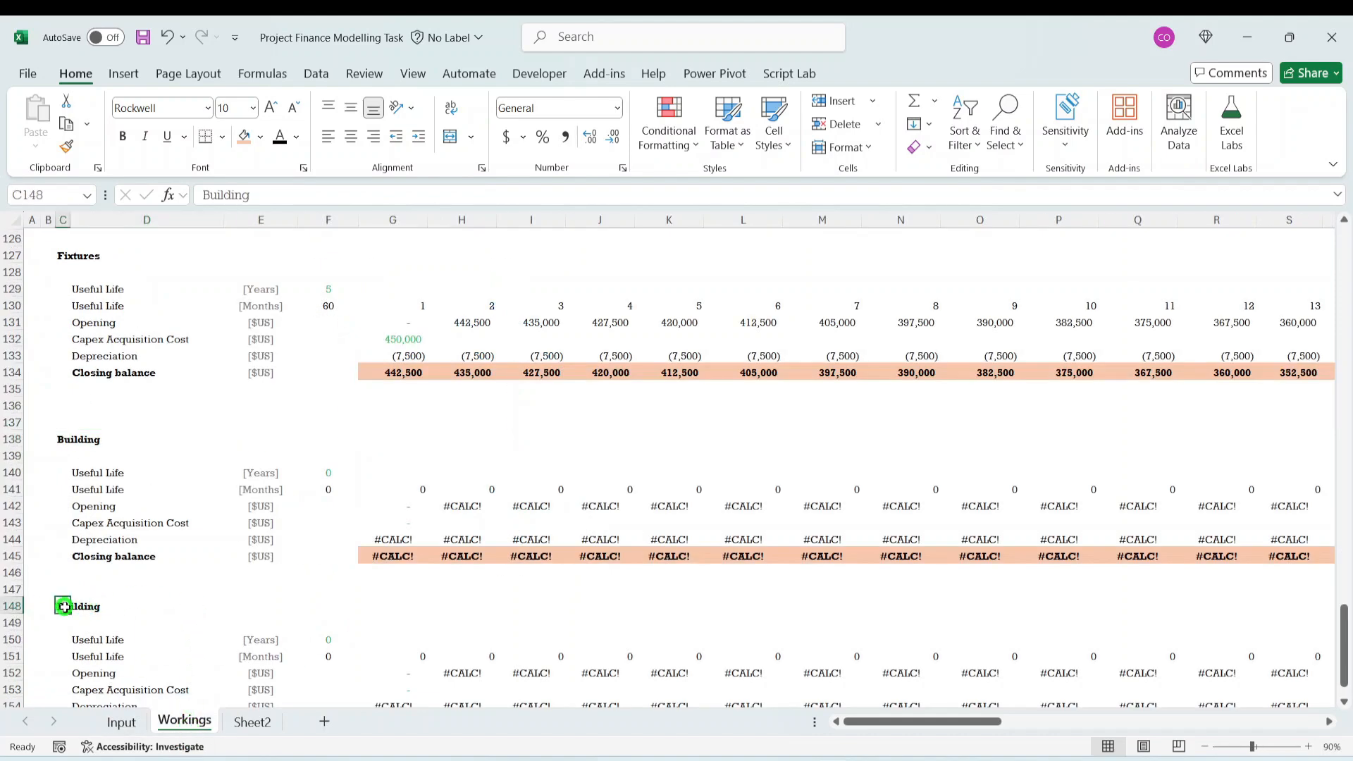
{"action": "type", "text": "Pla"}
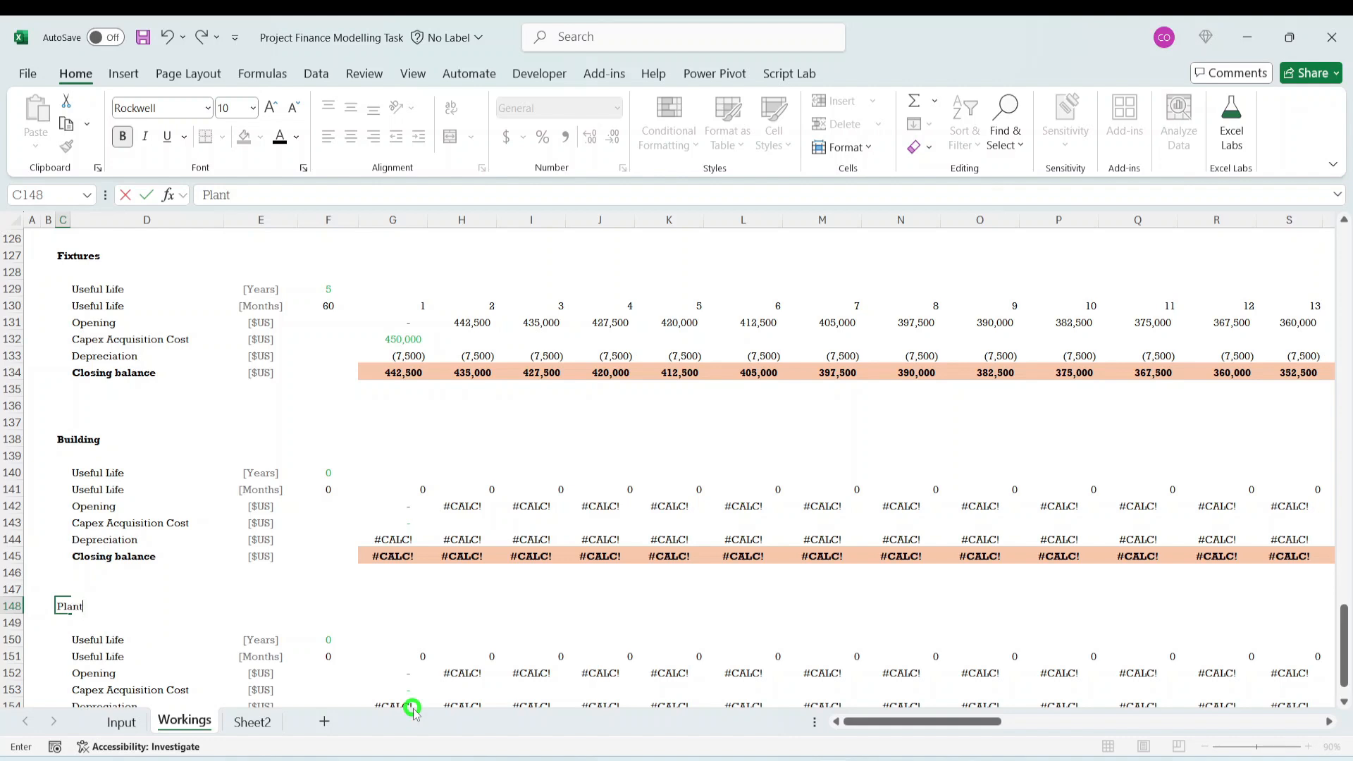
{"action": "type", "text": "nt"}
{"action": "left_click", "coordinate": [412, 707]}
- Link the Plant useful life in years, F150, to Input cell E50
{"action": "left_click", "coordinate": [331, 640]}
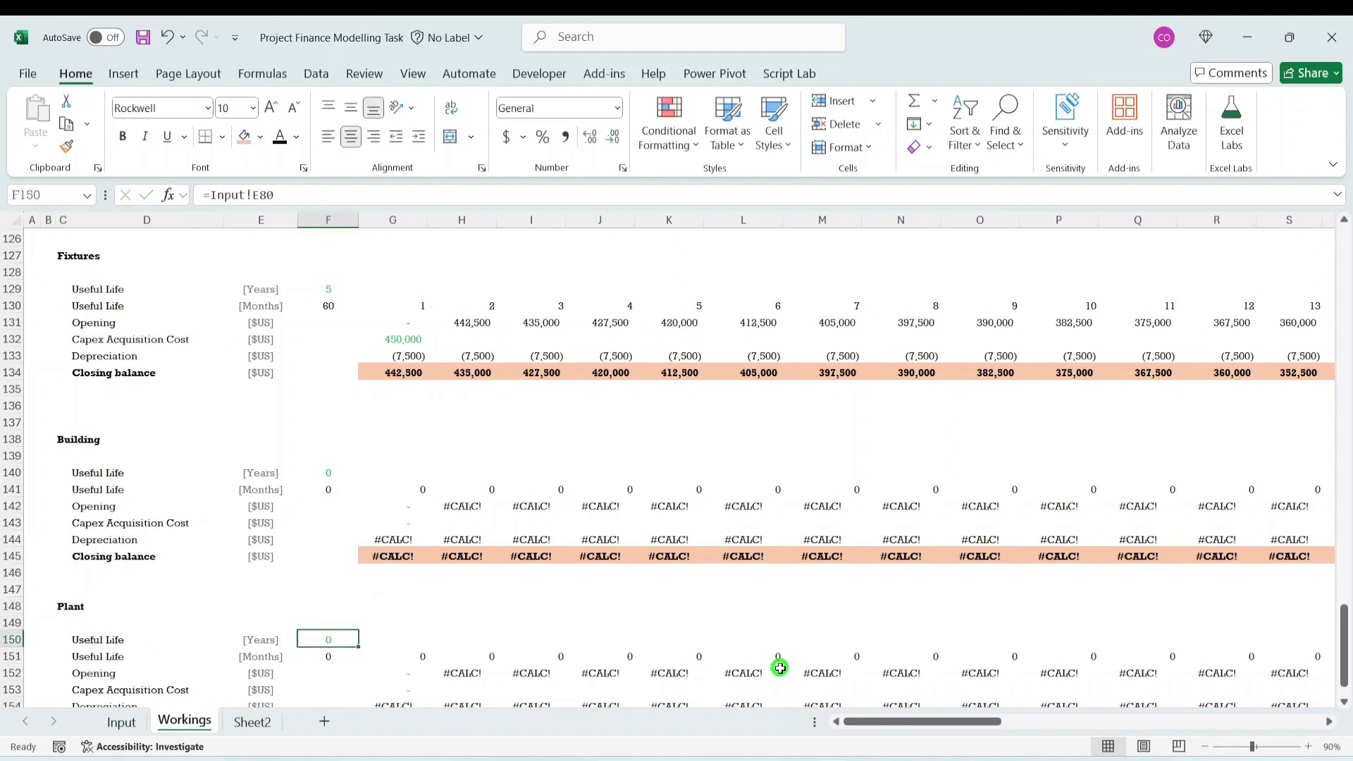
{"action": "type", "text": "="}
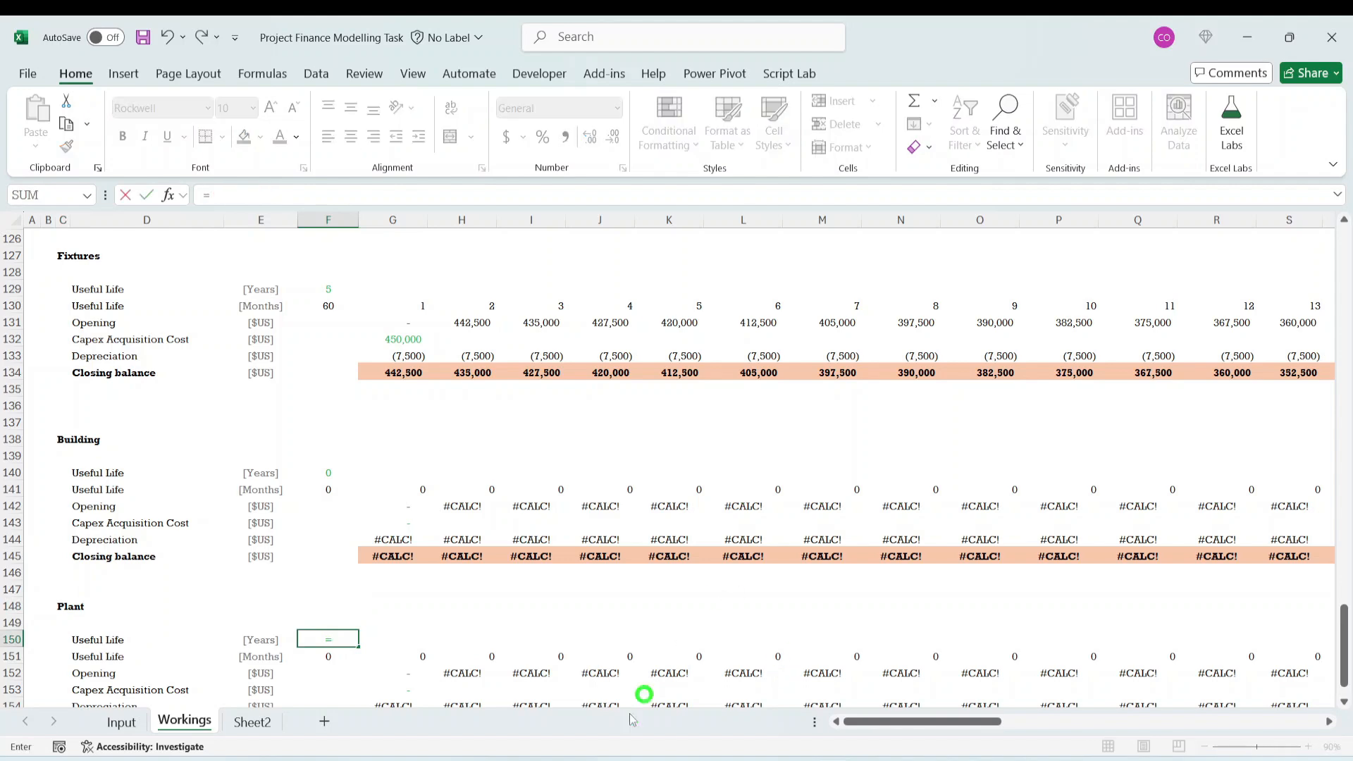
{"action": "left_click", "coordinate": [117, 722]}
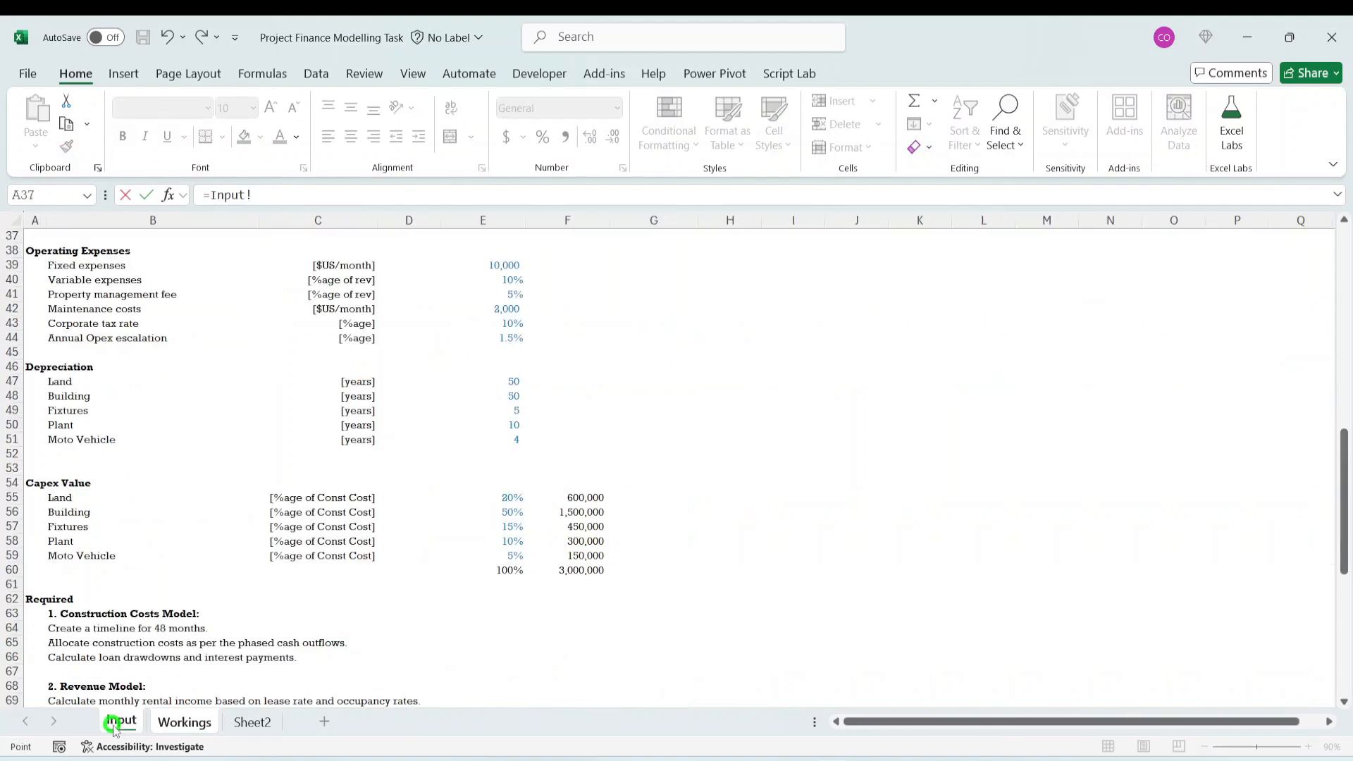
{"action": "left_click", "coordinate": [518, 425]}
{"action": "key", "text": "Return"}
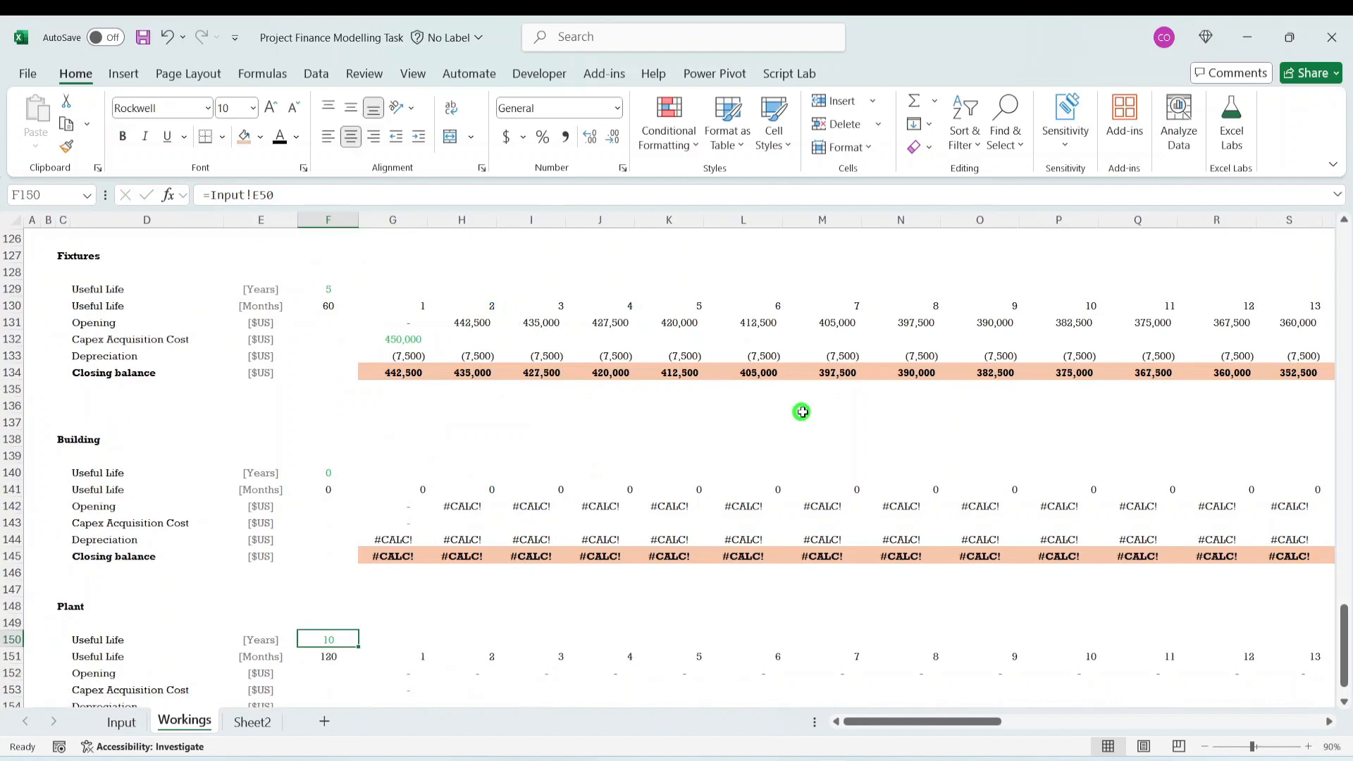
- Link the Plant Capex Acquisition Cost for month 1, G153, to the Plant capex value in Input cell F58
{"action": "scroll", "coordinate": [802, 412], "scroll_direction": "down", "scroll_amount": 4}
{"action": "left_click", "coordinate": [328, 488]}
{"action": "left_click", "coordinate": [392, 488]}
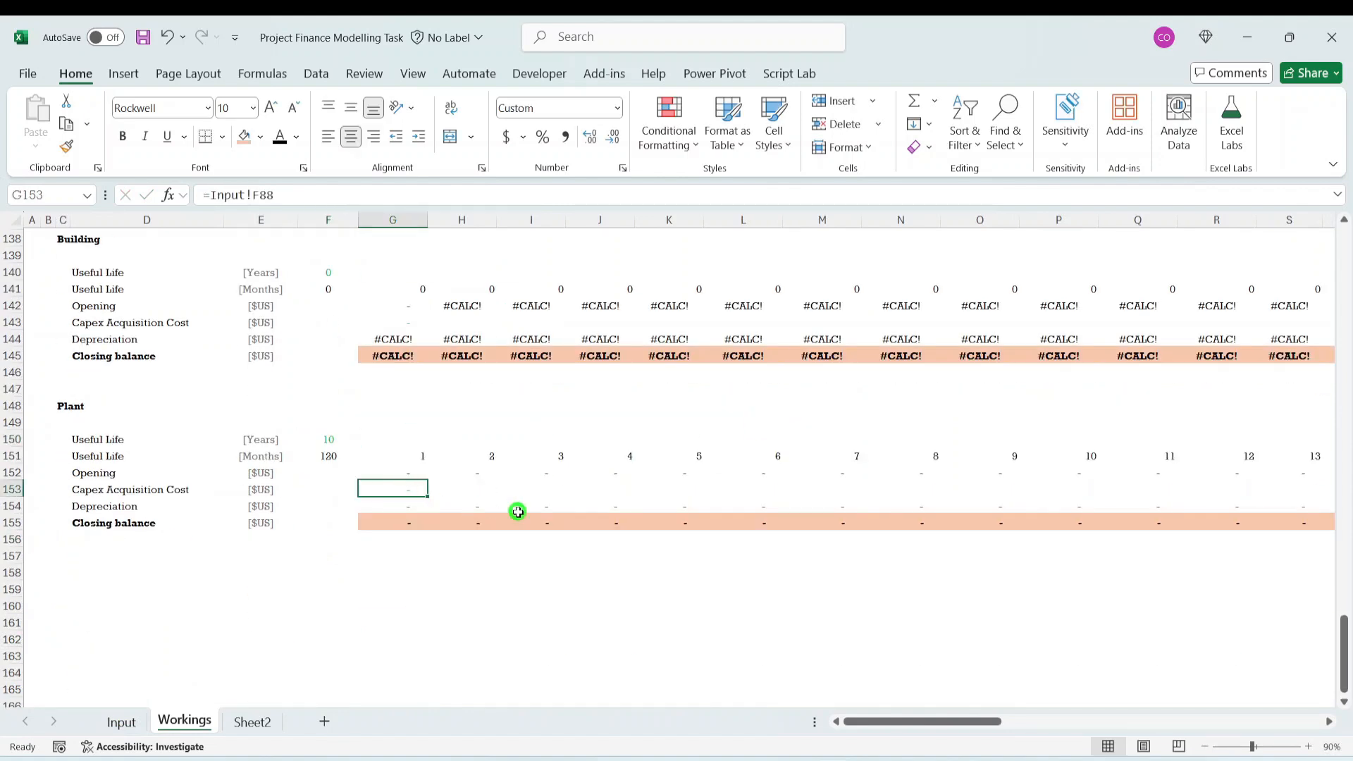
{"action": "type", "text": "="}
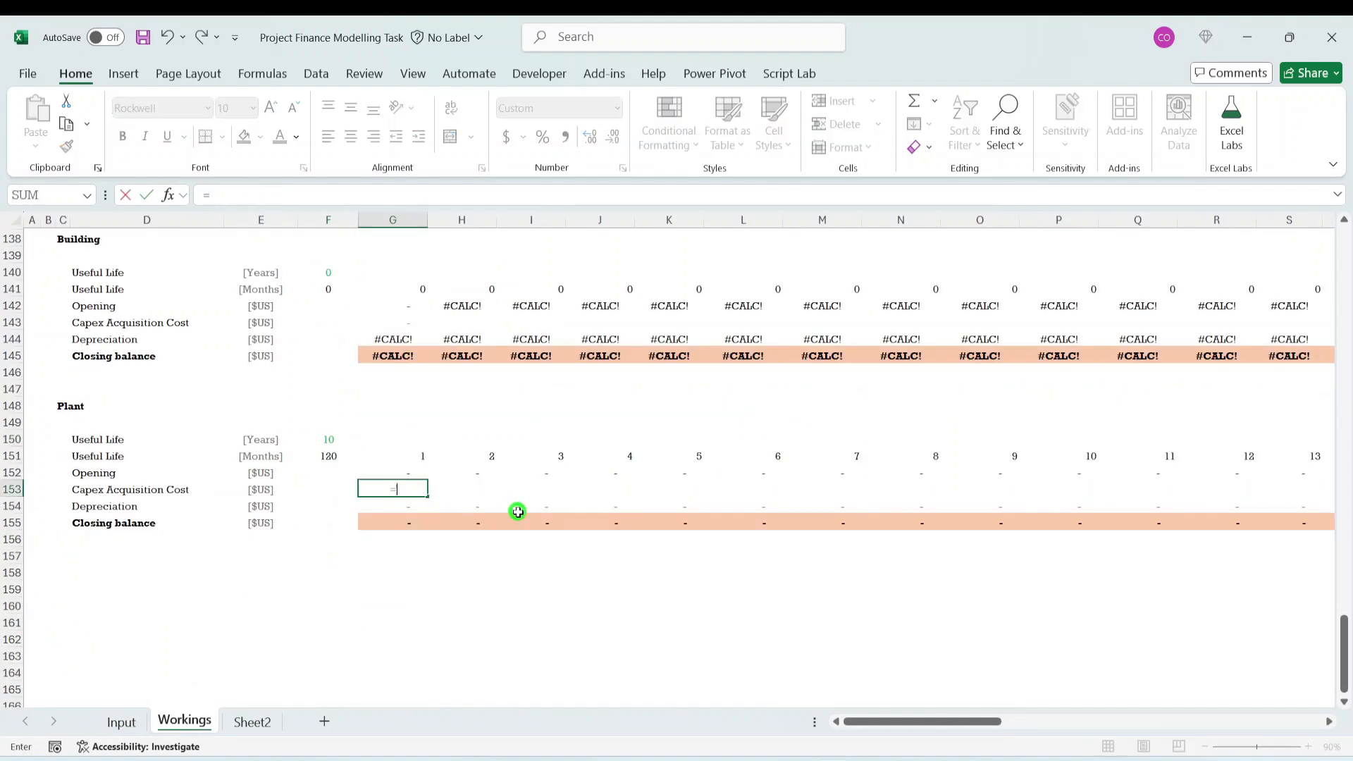
{"action": "left_click", "coordinate": [121, 722]}
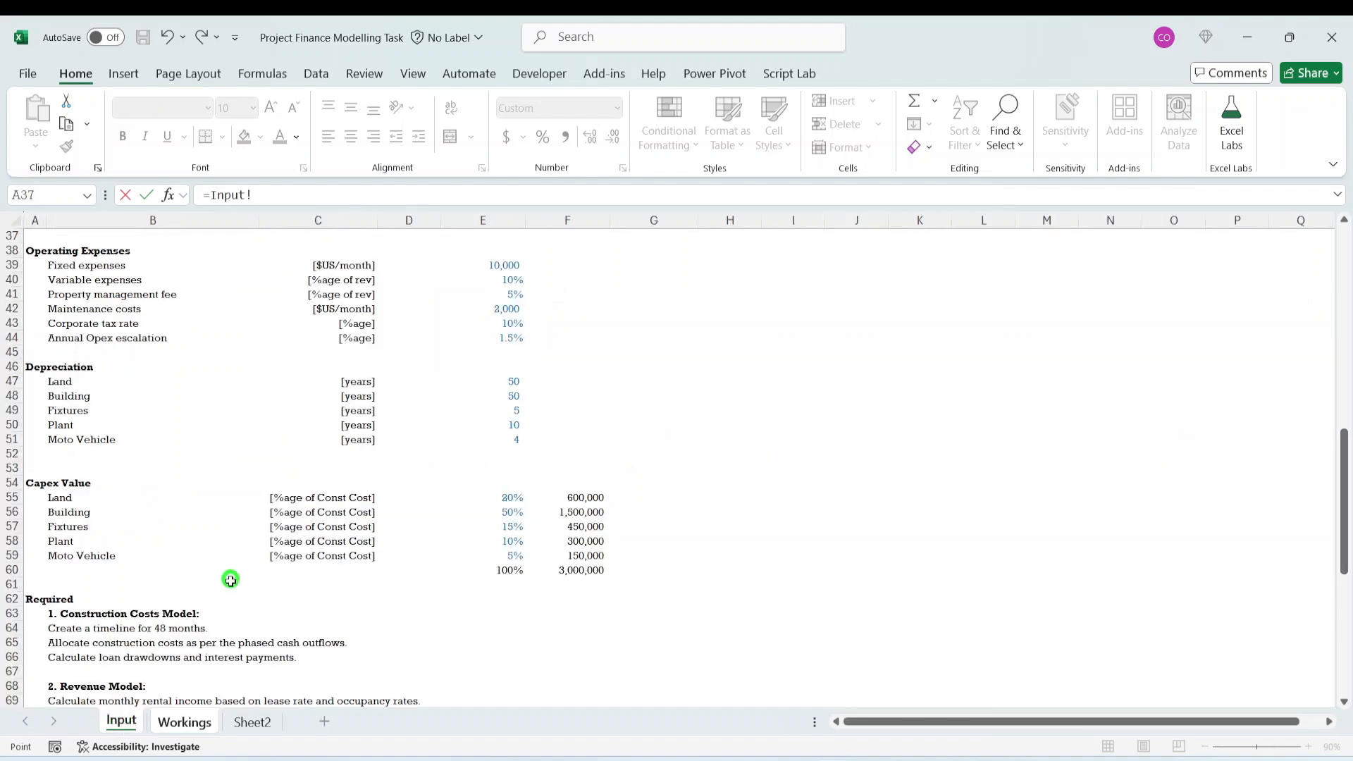
{"action": "left_click", "coordinate": [595, 554]}
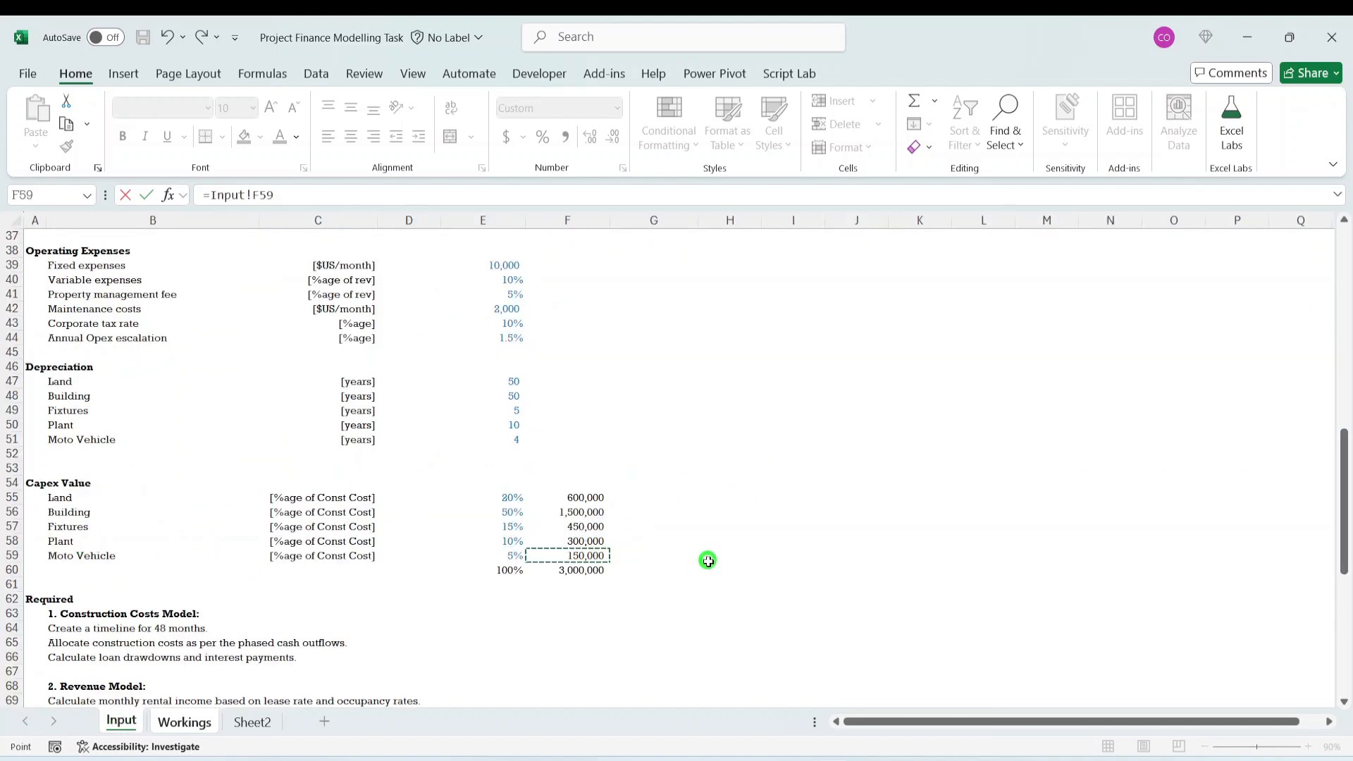
{"action": "left_click", "coordinate": [567, 541]}
{"action": "key", "text": "Return"}
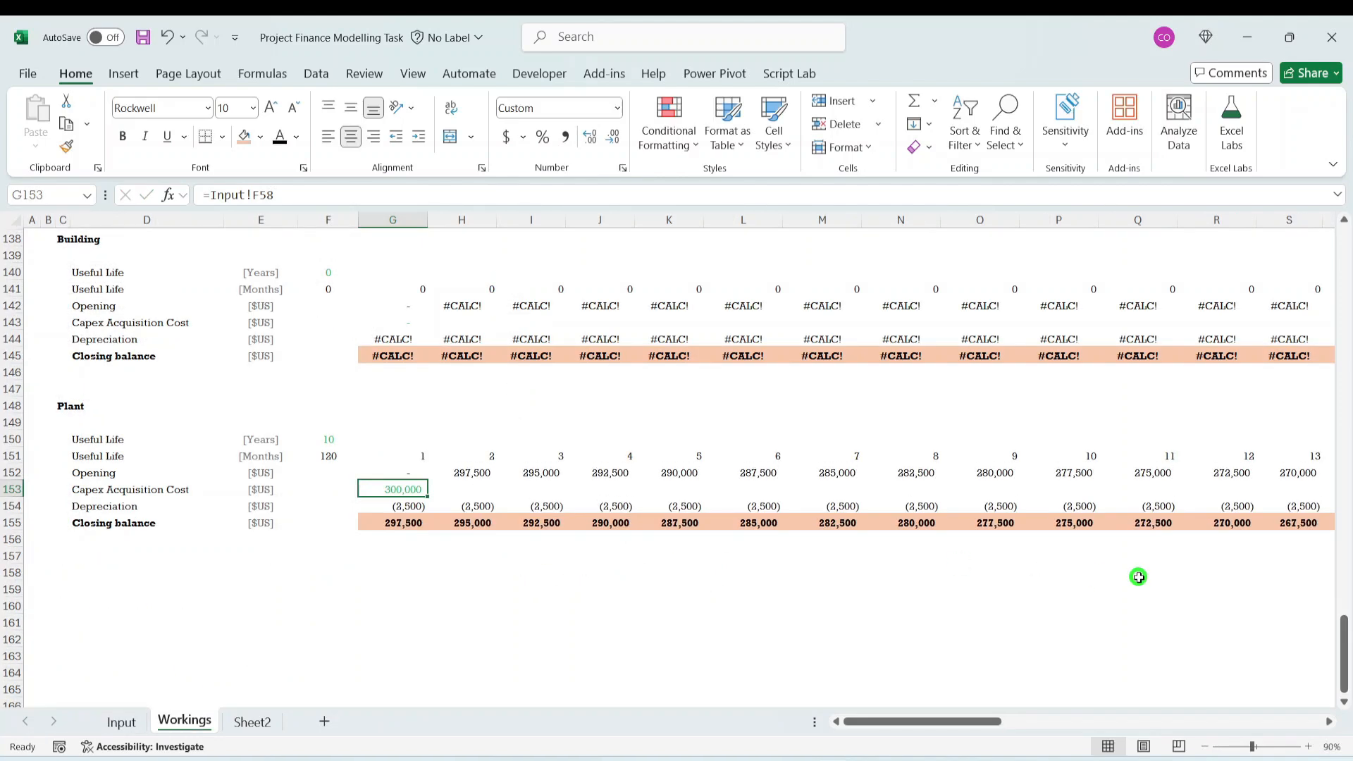
- Check the month 1 acquisition cost and closing balance formulas of the Plant block and review the neighbouring asset blocks
{"action": "left_click", "coordinate": [477, 568]}
{"action": "left_click", "coordinate": [406, 537]}
{"action": "left_click", "coordinate": [725, 522]}
{"action": "left_click", "coordinate": [403, 519]}
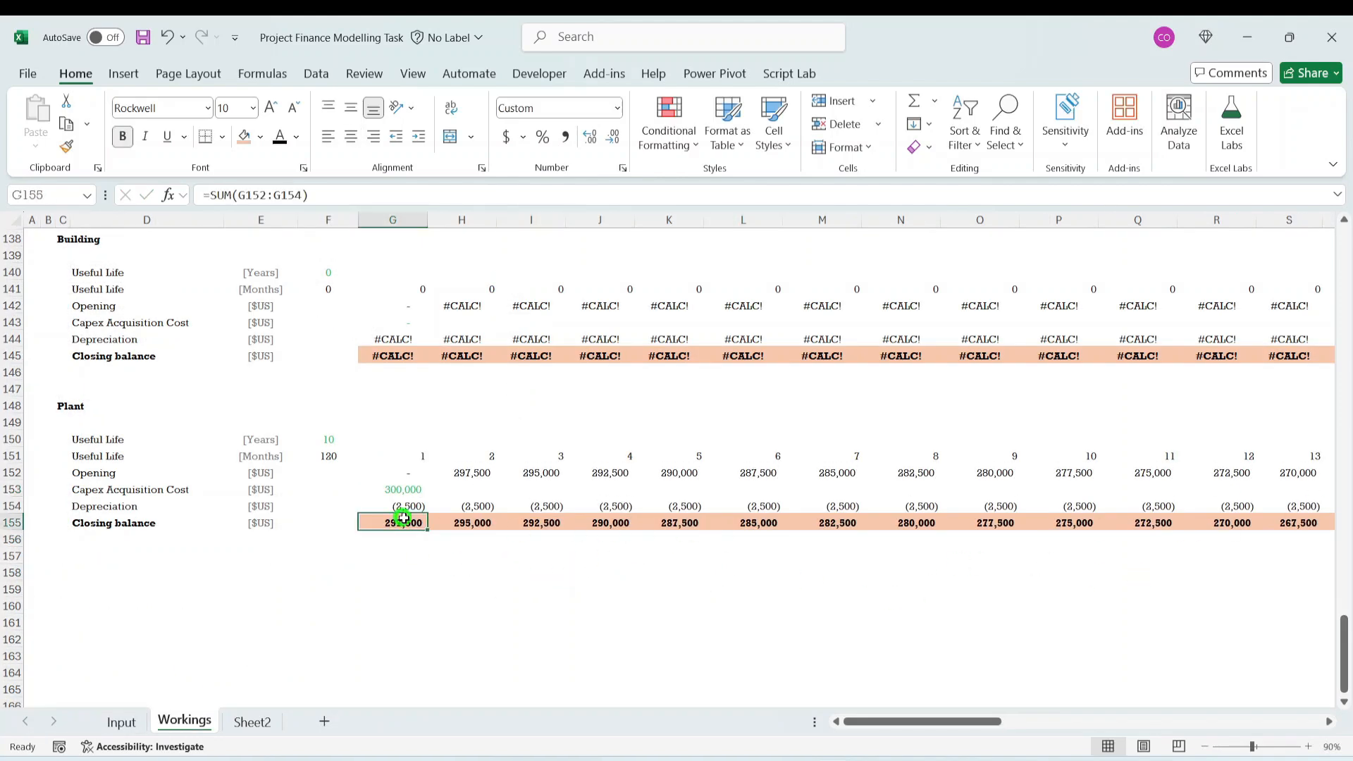
{"action": "left_click", "coordinate": [394, 484]}
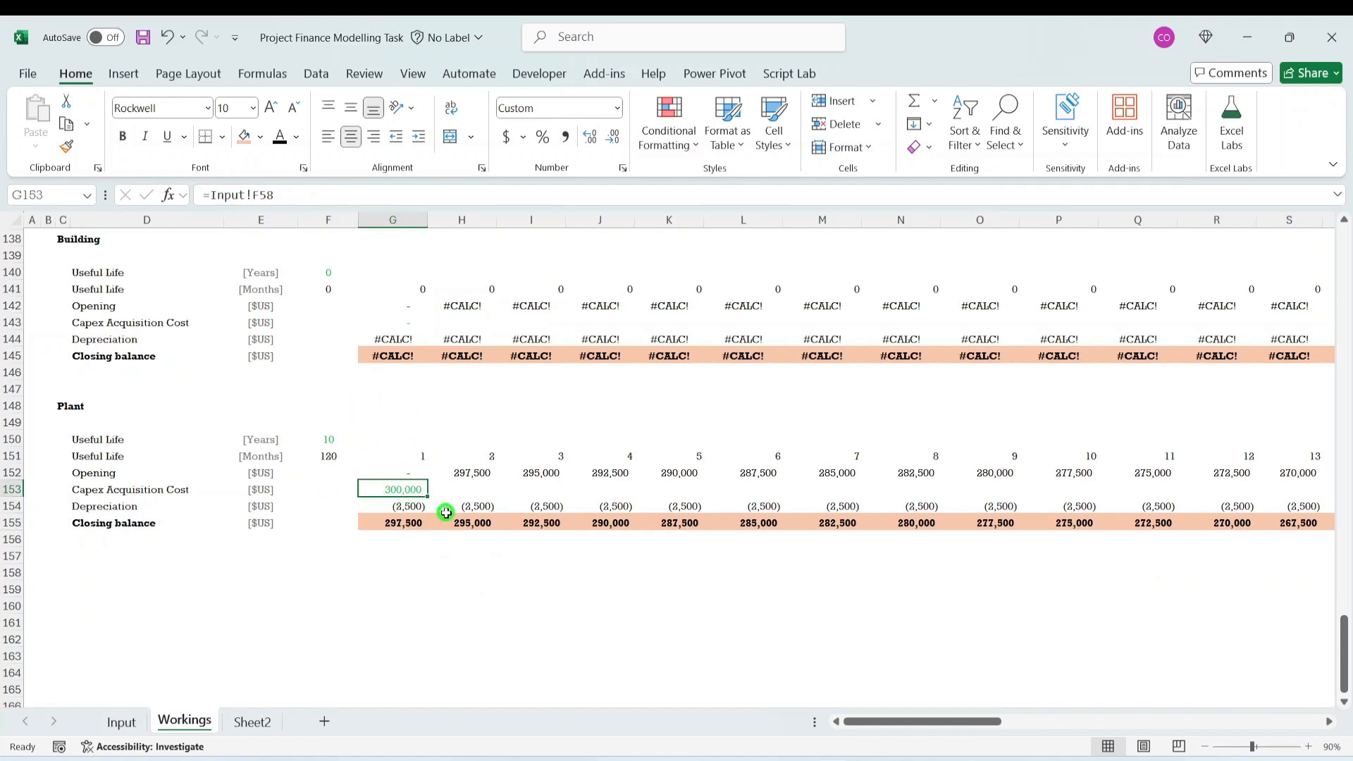
{"action": "left_click", "coordinate": [401, 524]}
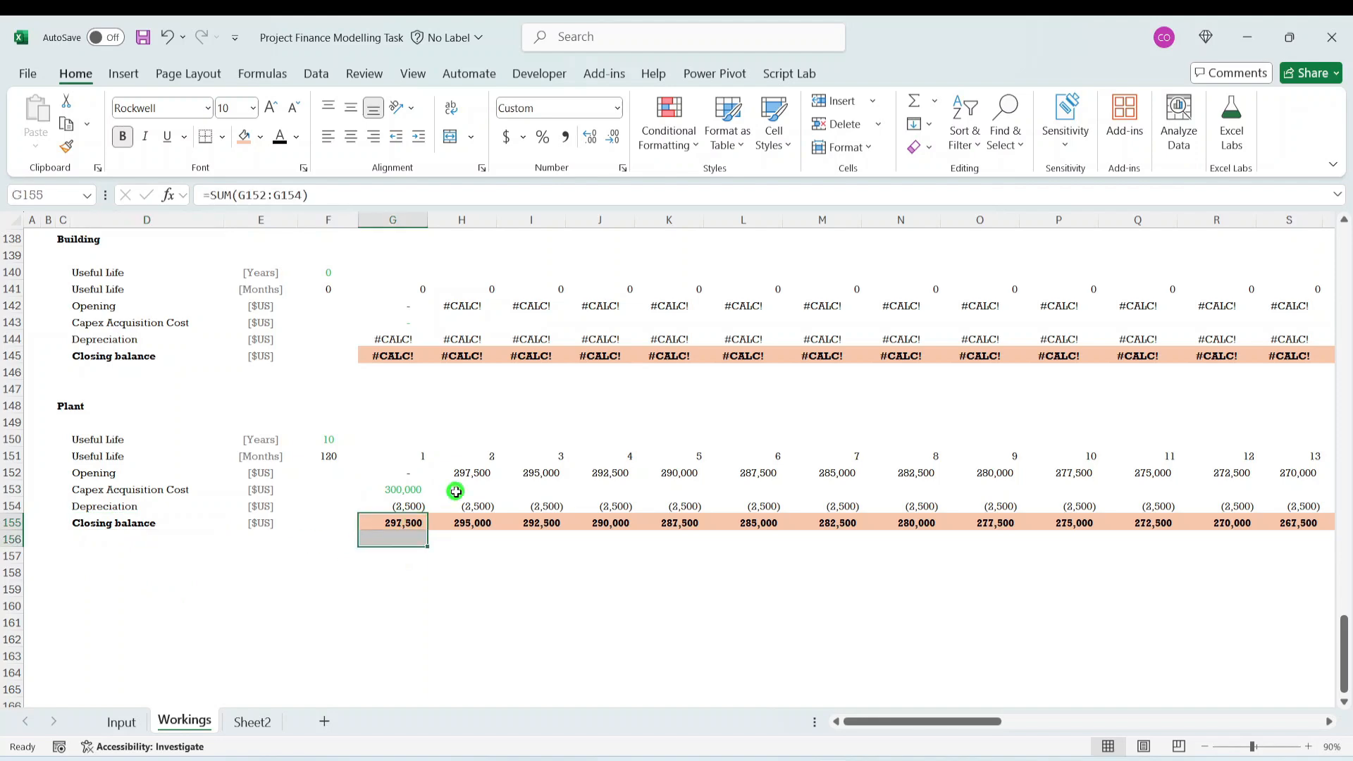
{"action": "left_click", "coordinate": [334, 606]}
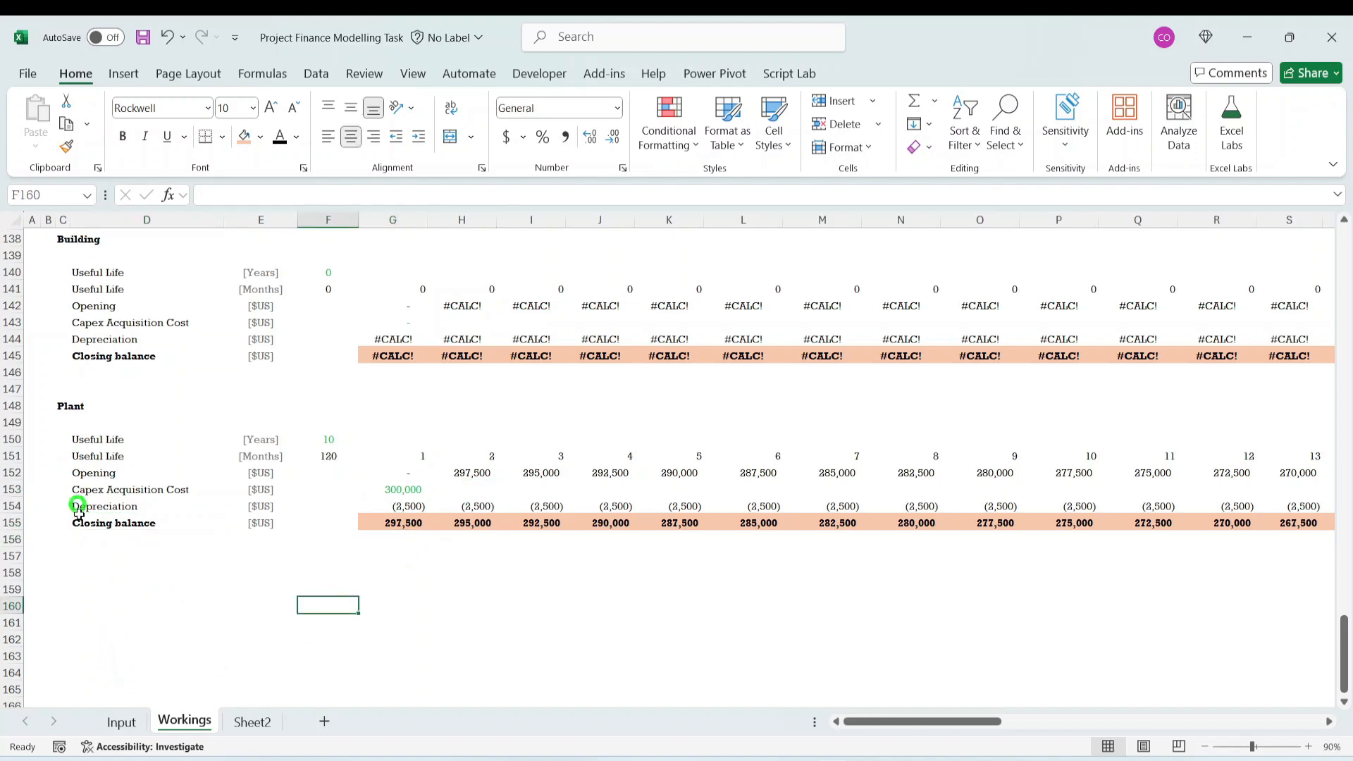
{"action": "left_click", "coordinate": [82, 576]}
{"action": "scroll", "coordinate": [141, 494], "scroll_direction": "up", "scroll_amount": 4}
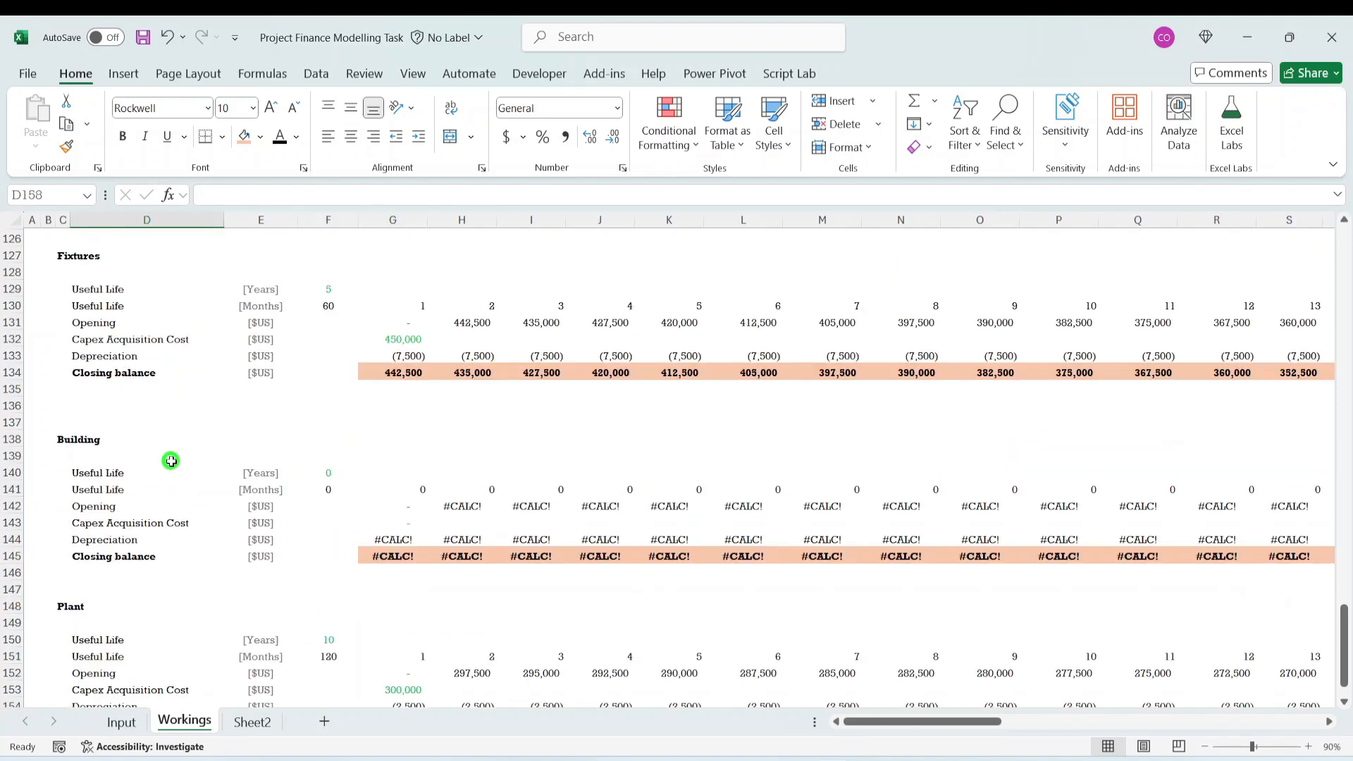
{"action": "scroll", "coordinate": [465, 562], "scroll_direction": "down", "scroll_amount": 2}
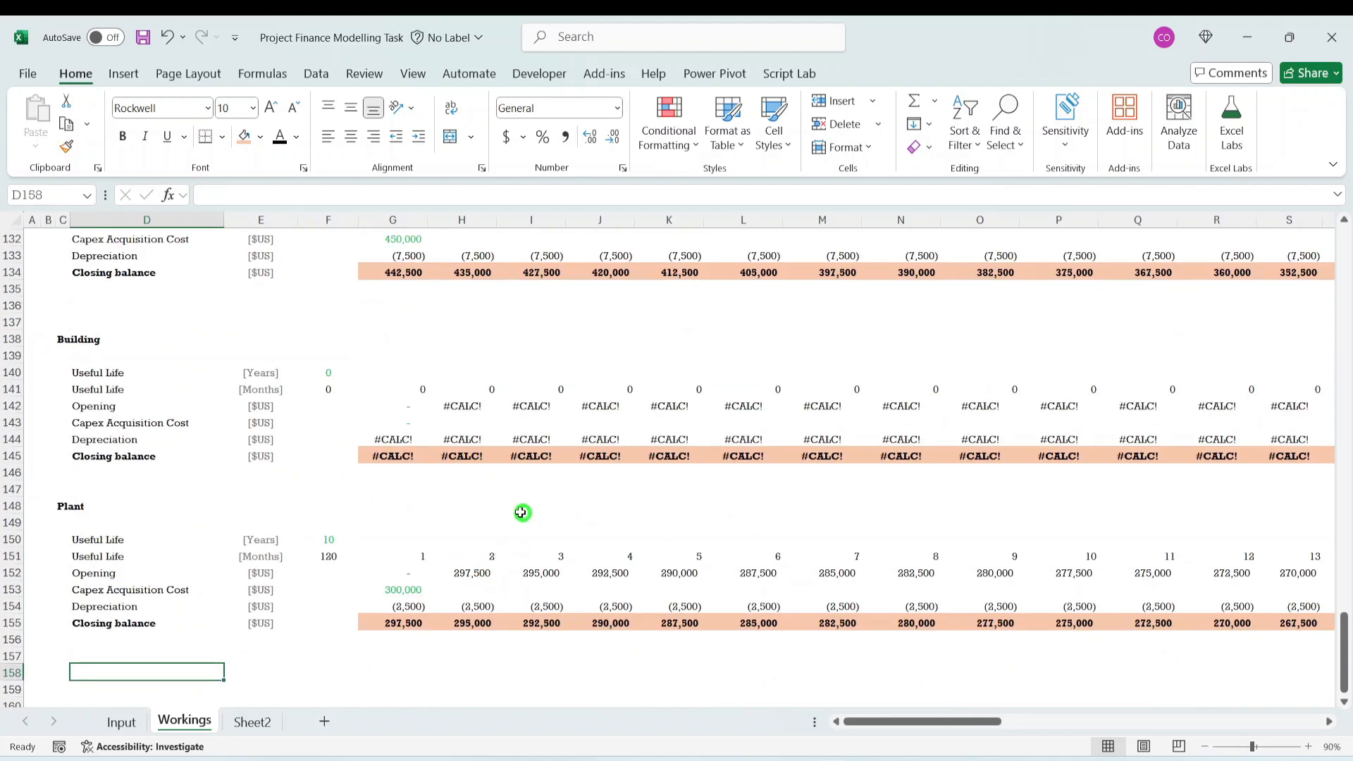
{"action": "left_click", "coordinate": [271, 557]}
{"action": "left_click_drag", "start_coordinate": [297, 558], "coordinate": [386, 575]}
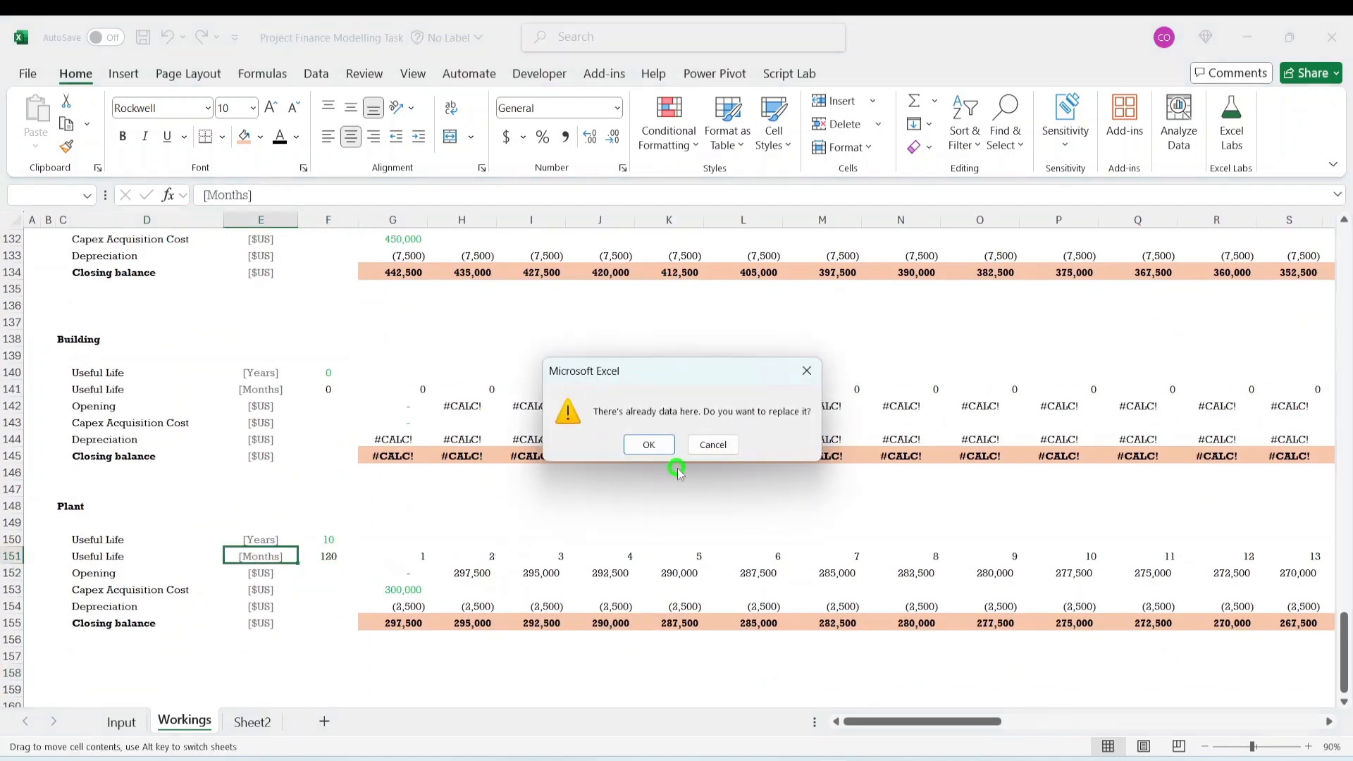
{"action": "left_click", "coordinate": [807, 371]}
{"action": "left_click", "coordinate": [106, 500]}
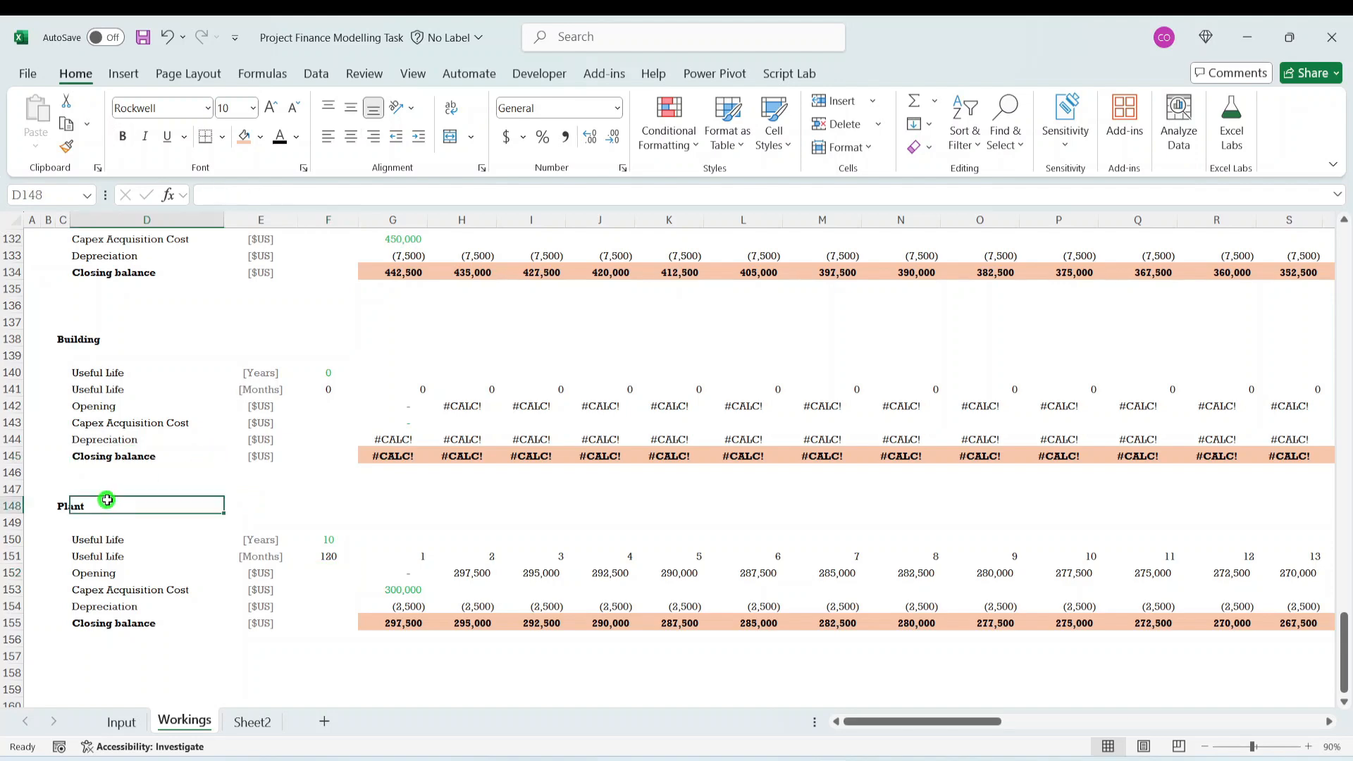
- Rename the remaining Building block's heading in C138 to Moto Vehicle by pasting only the value of Input cell B51
{"action": "left_click", "coordinate": [74, 338]}
{"action": "left_click", "coordinate": [61, 340]}
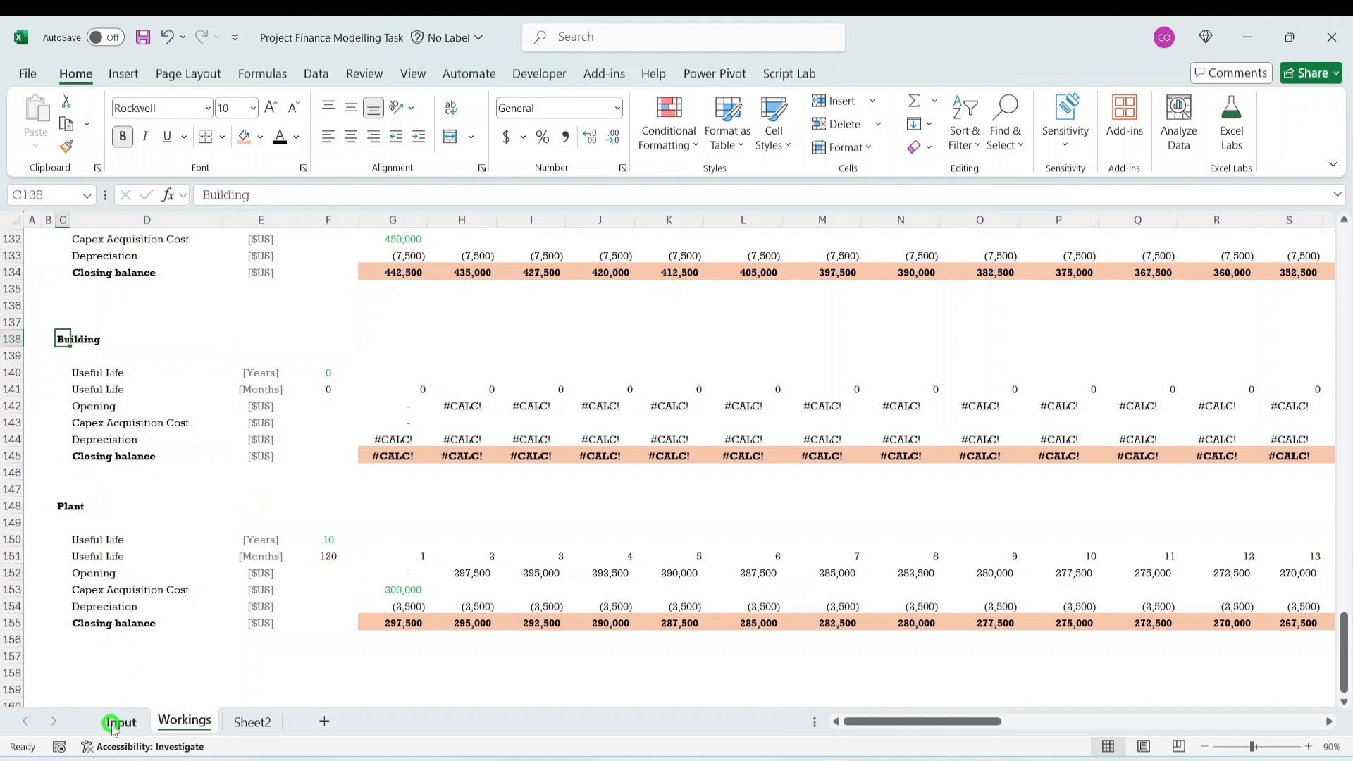
{"action": "left_click", "coordinate": [116, 723]}
{"action": "left_click", "coordinate": [69, 441]}
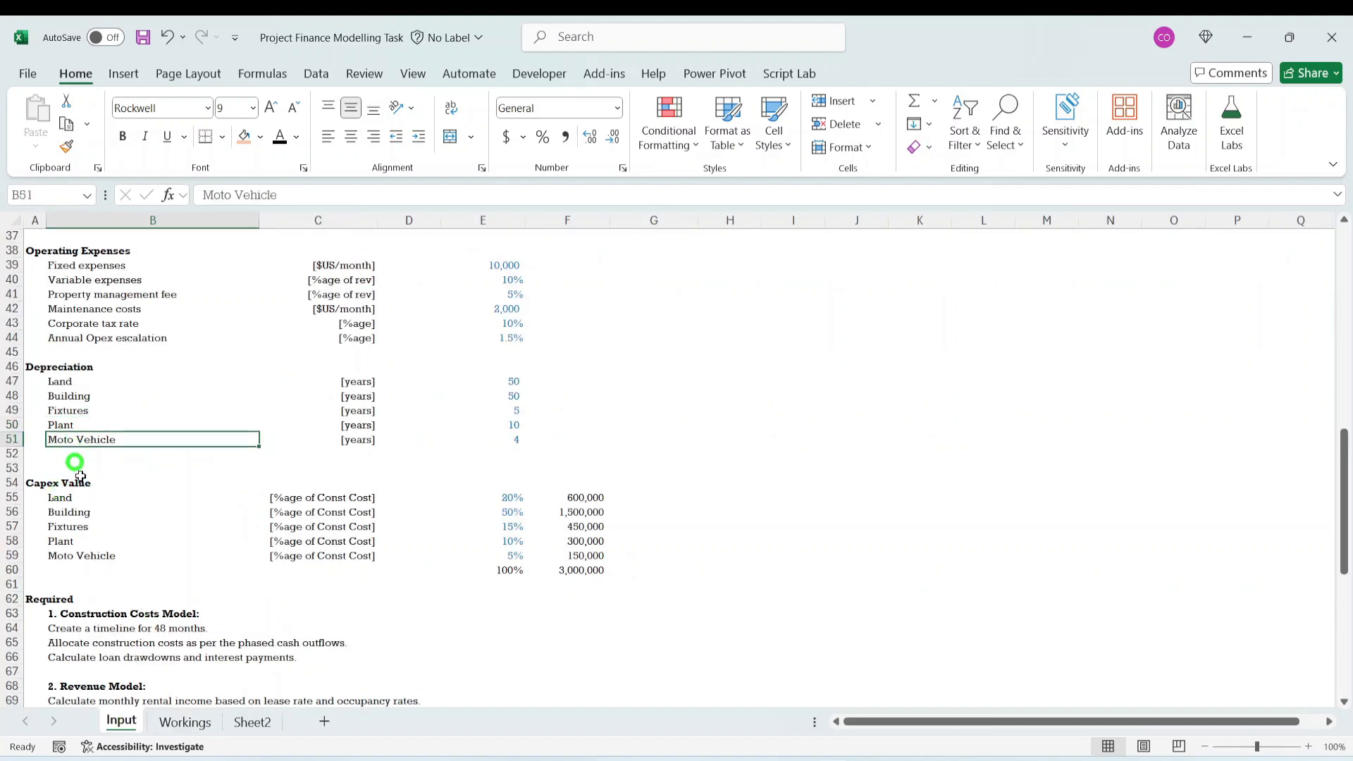
{"action": "key", "text": "ctrl+c"}
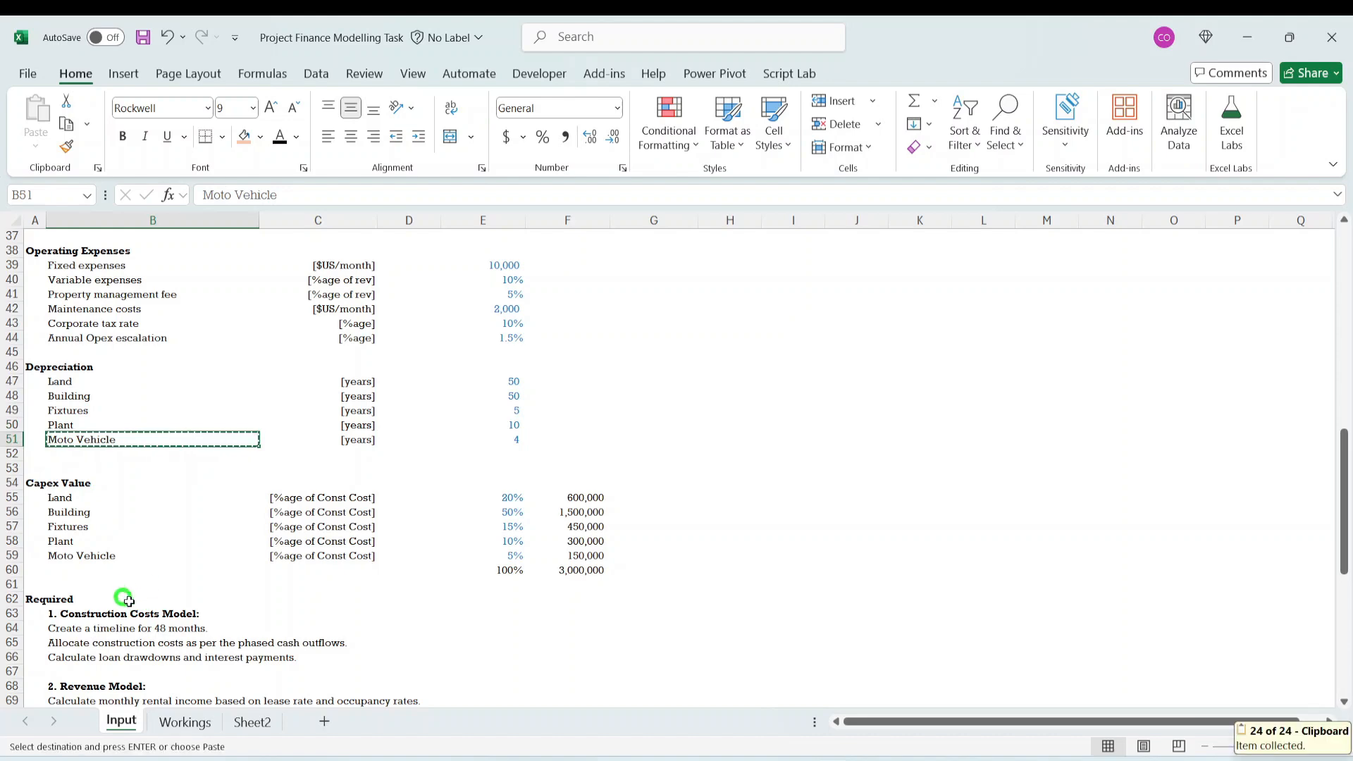
{"action": "left_click", "coordinate": [182, 722]}
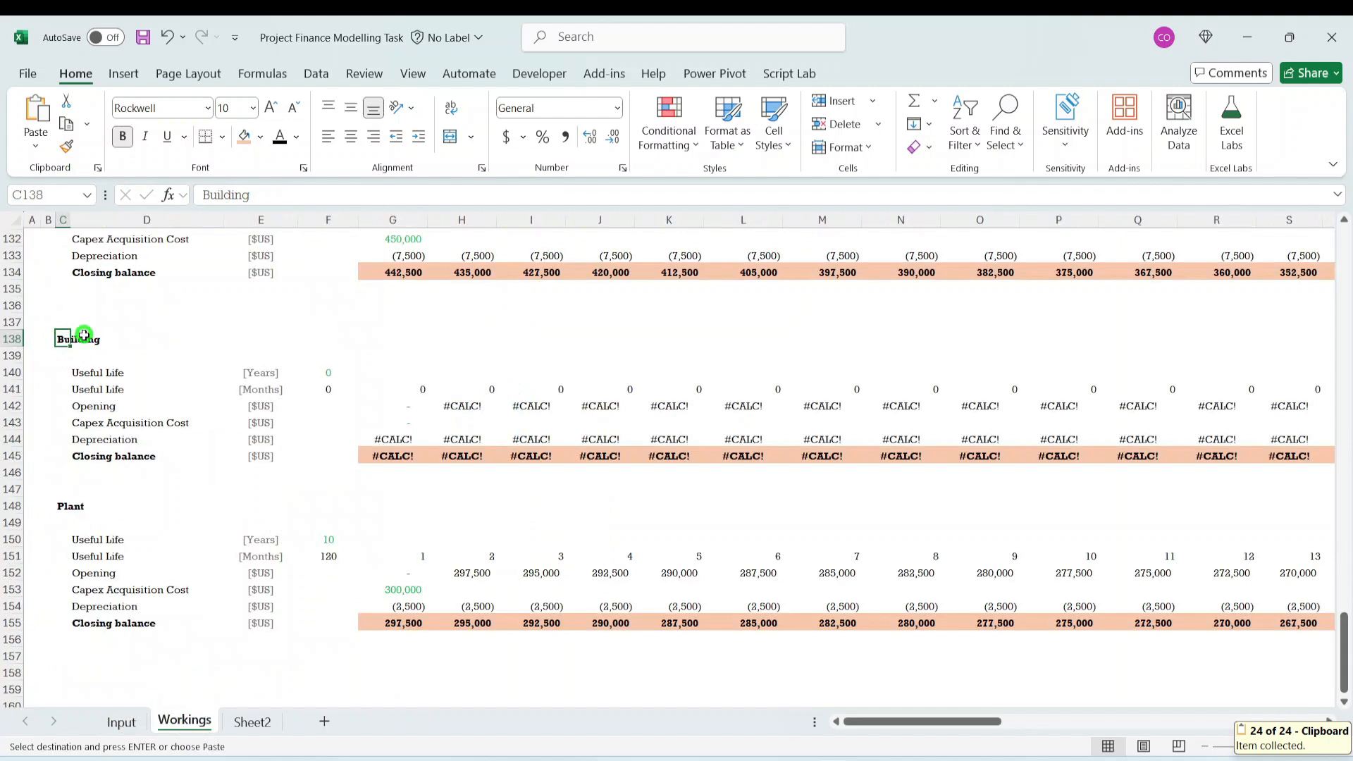
{"action": "left_click", "coordinate": [35, 146]}
{"action": "left_click", "coordinate": [33, 286]}
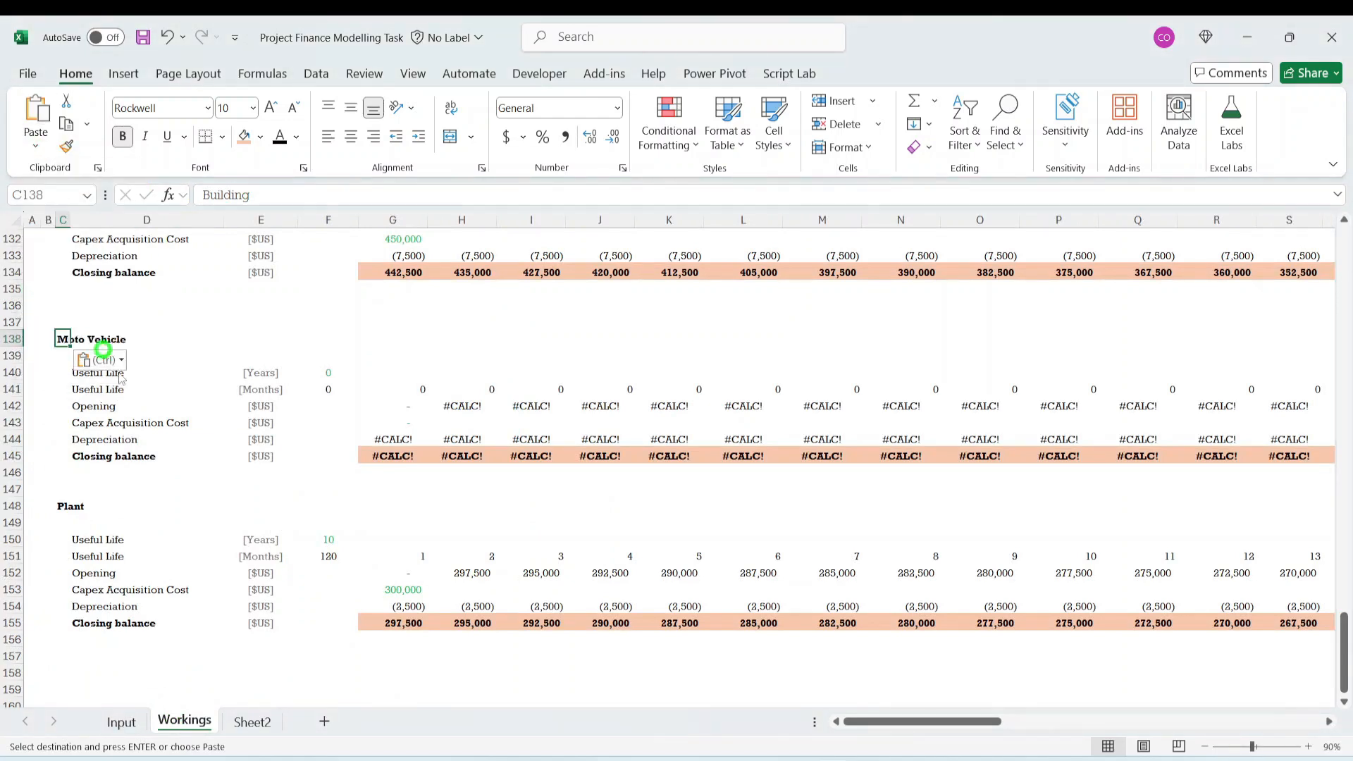
- Link the Moto Vehicle useful life in years, F140, to Input cell E51
{"action": "left_click", "coordinate": [320, 372]}
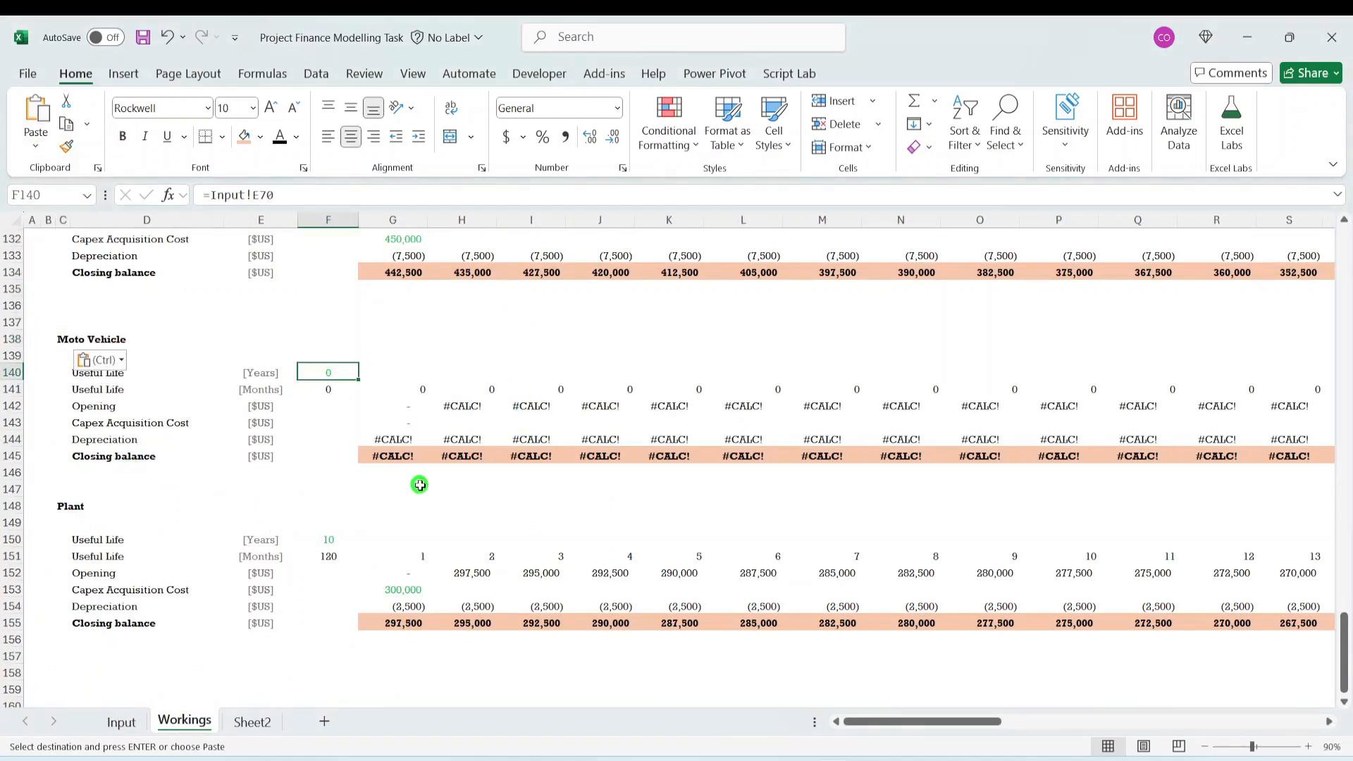
{"action": "key", "text": "Escape"}
{"action": "type", "text": "="}
{"action": "left_click", "coordinate": [121, 721]}
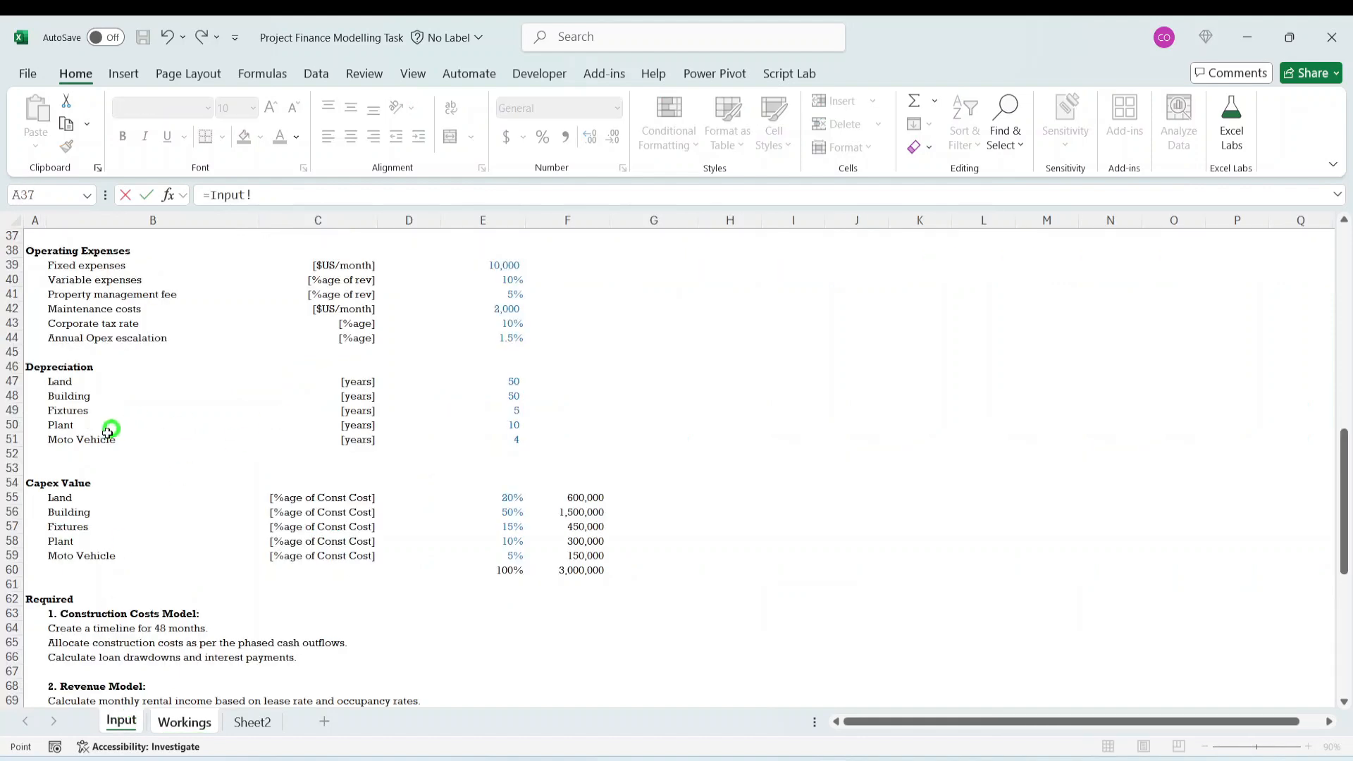
{"action": "left_click", "coordinate": [514, 439]}
{"action": "key", "text": "Return"}
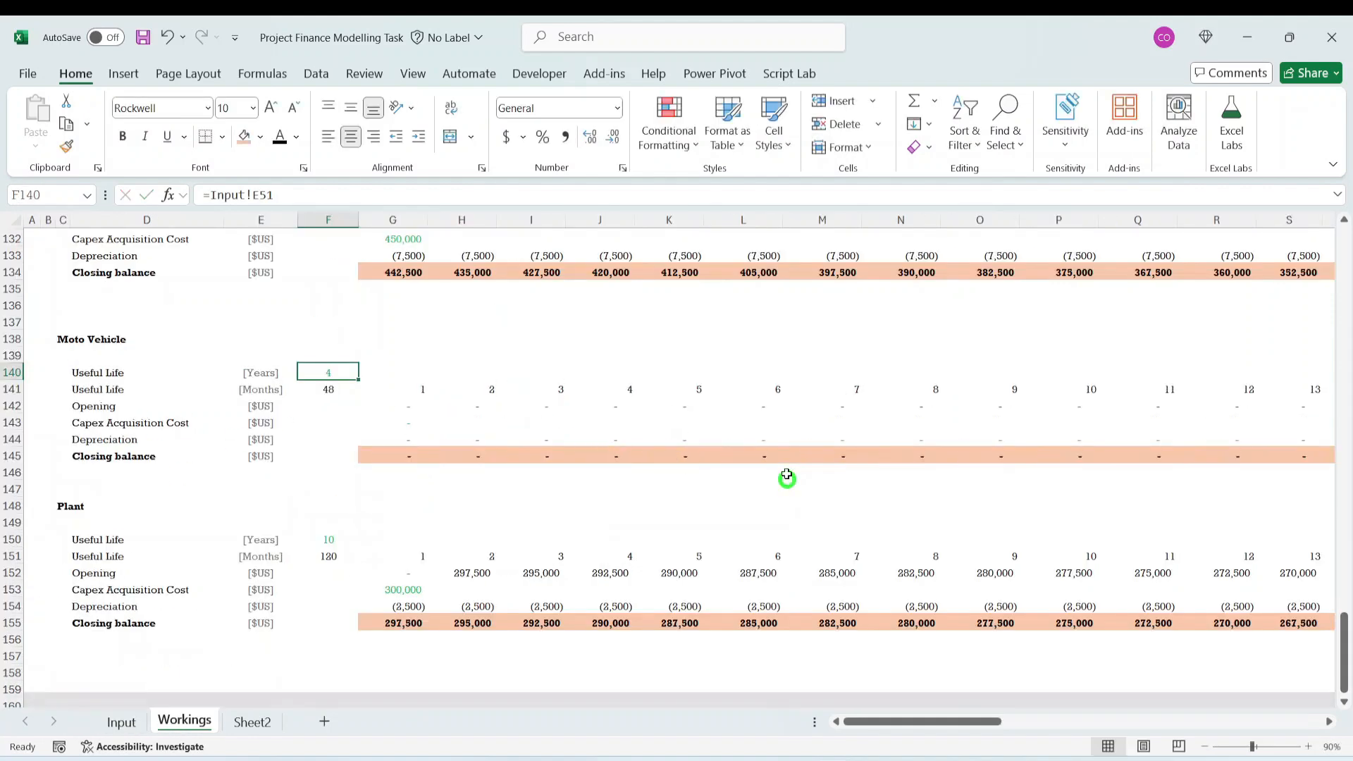
- Link the Moto Vehicle Capex Acquisition Cost for month 1, G143, to the Moto Vehicle capex value in Input cell F59
{"action": "left_click", "coordinate": [331, 423]}
{"action": "left_click", "coordinate": [416, 422]}
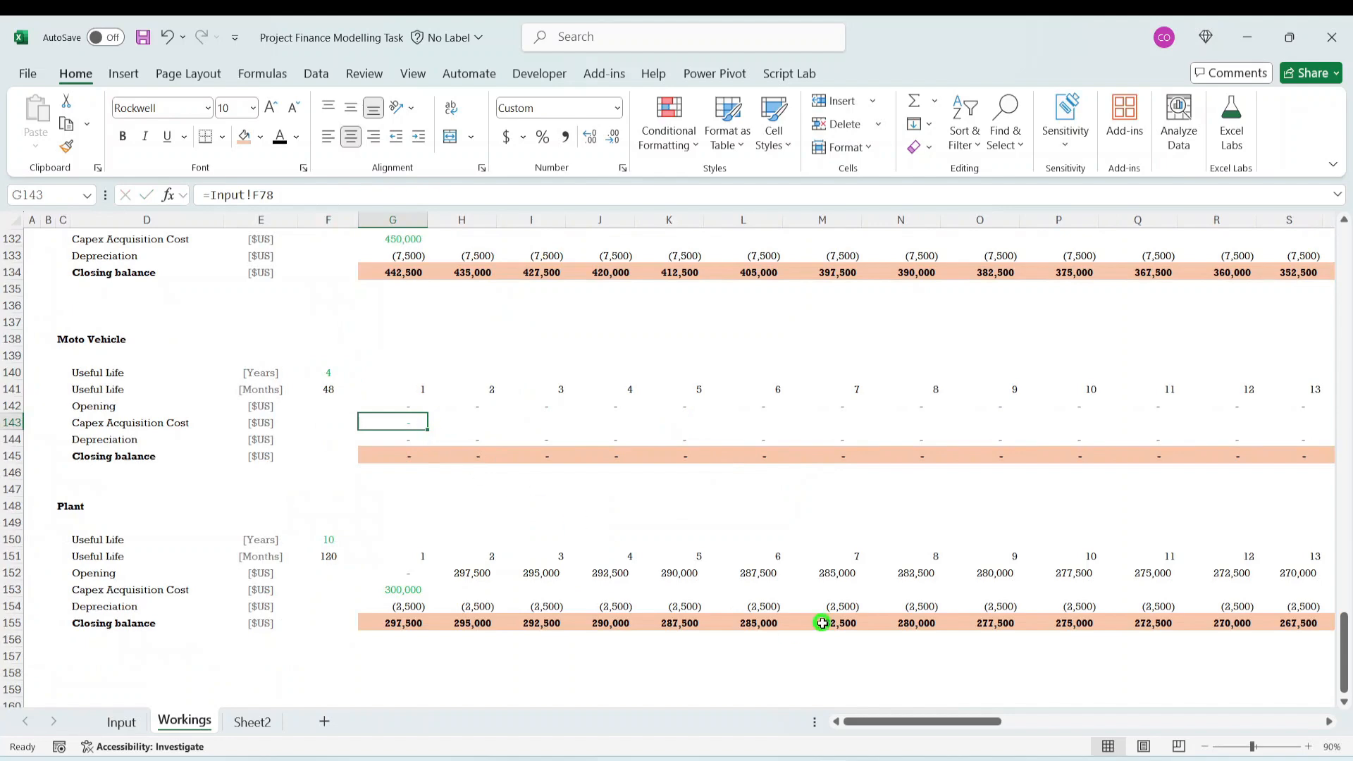
{"action": "type", "text": "="}
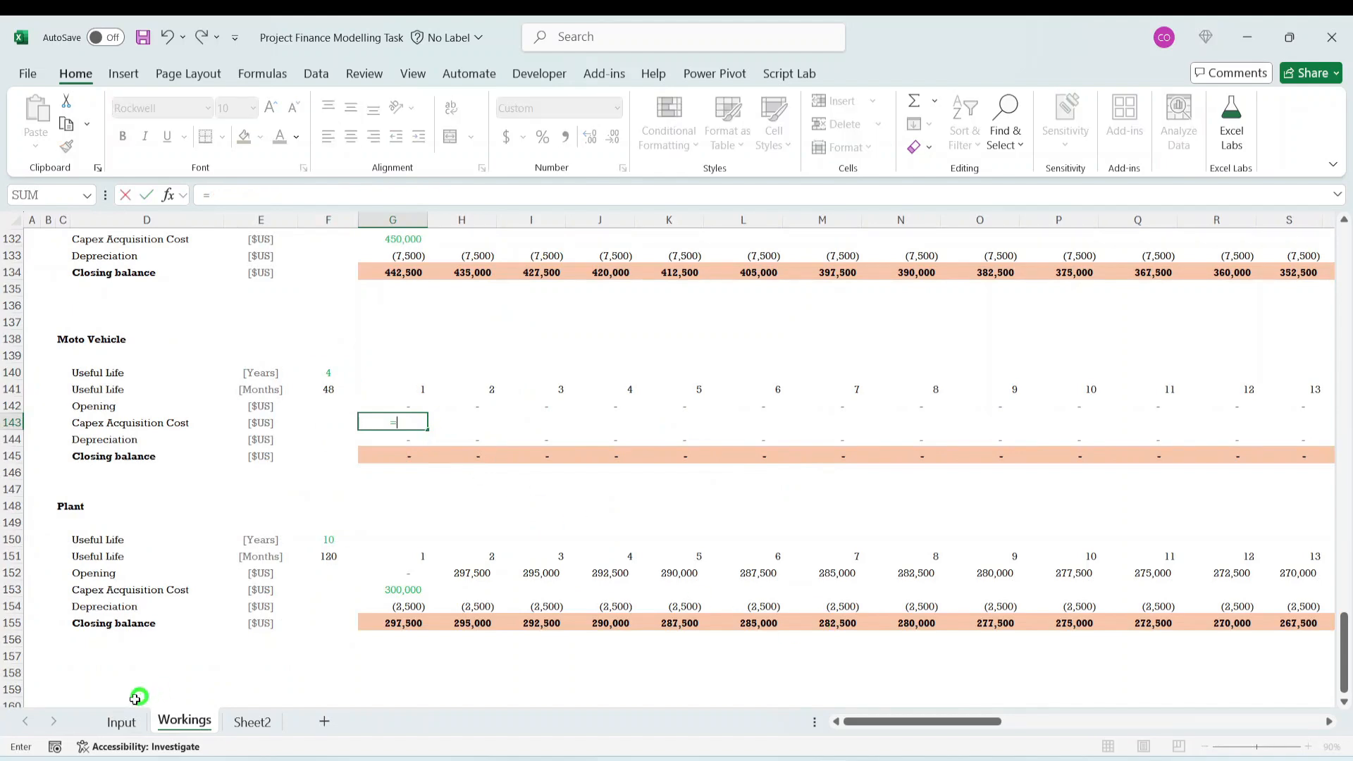
{"action": "left_click", "coordinate": [122, 722]}
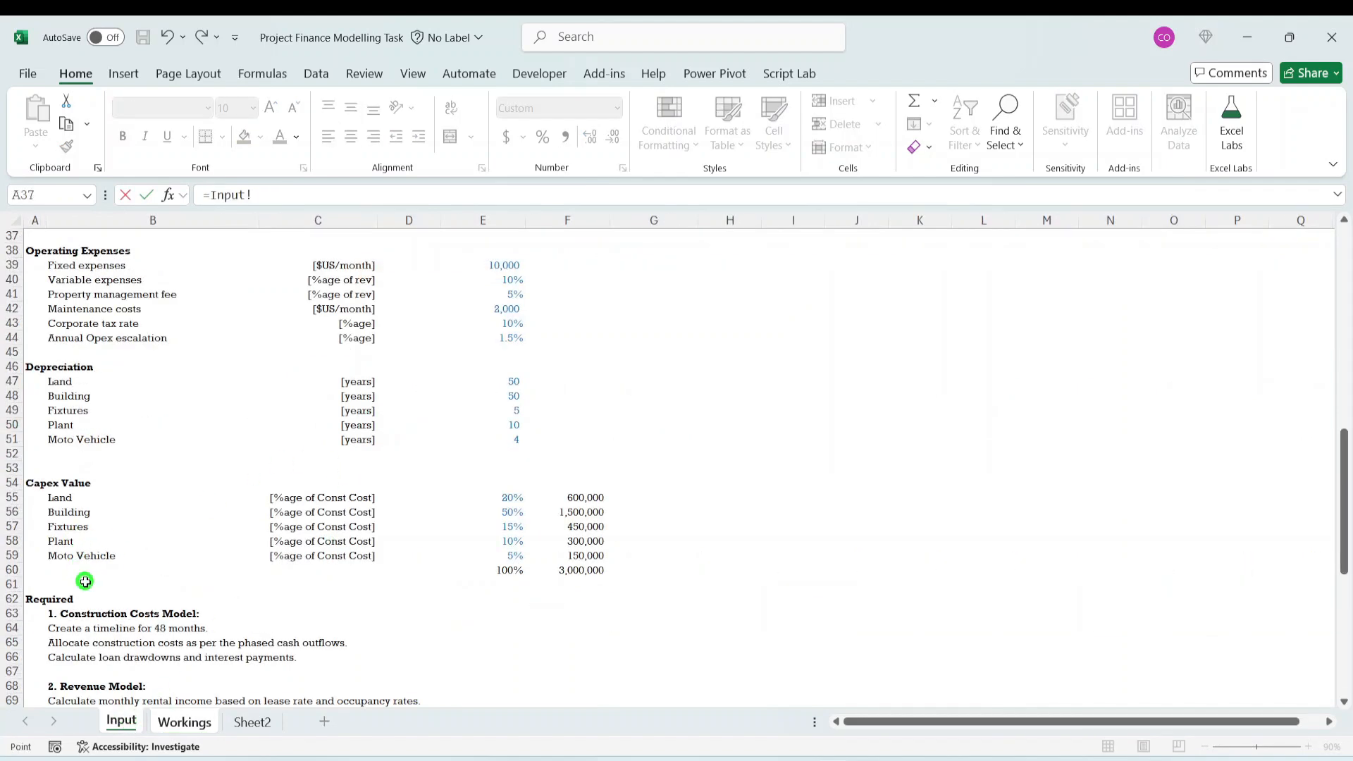
{"action": "left_click", "coordinate": [590, 554]}
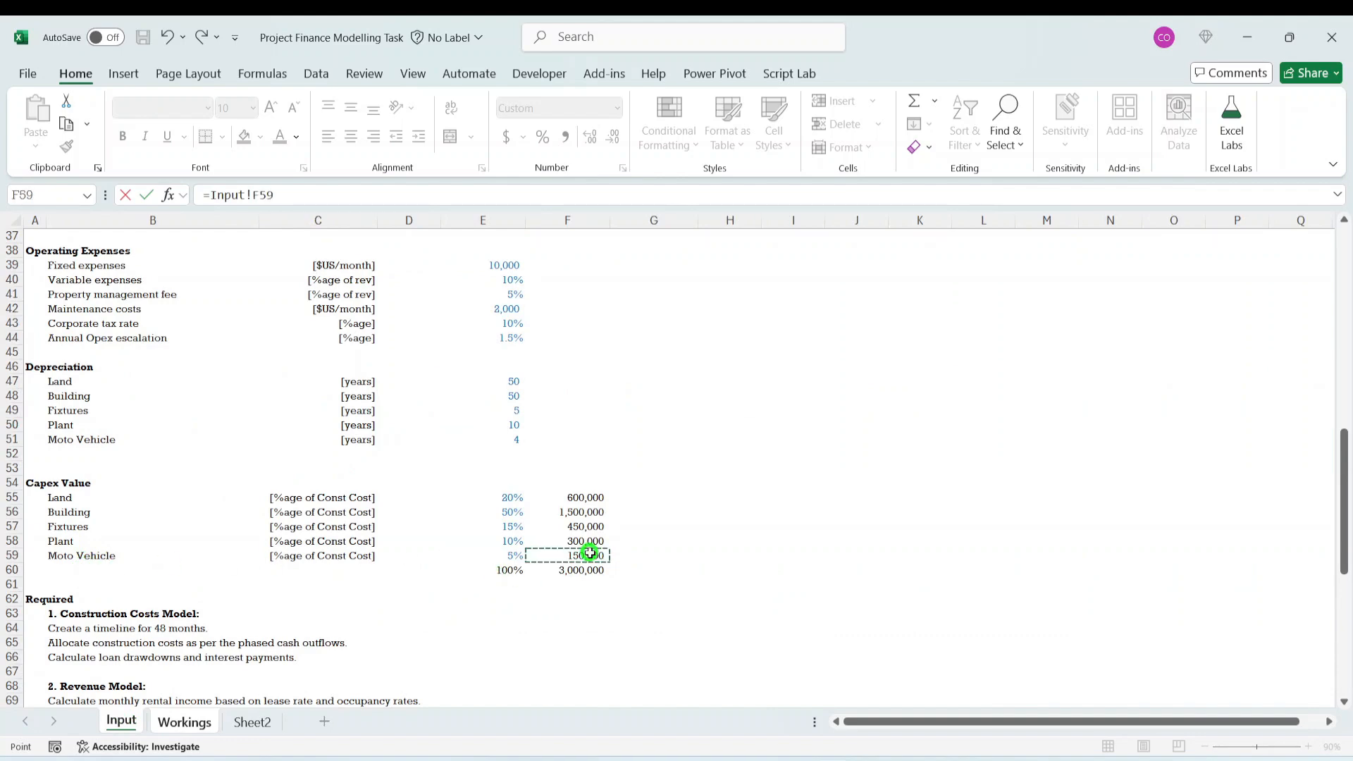
{"action": "key", "text": "Return"}
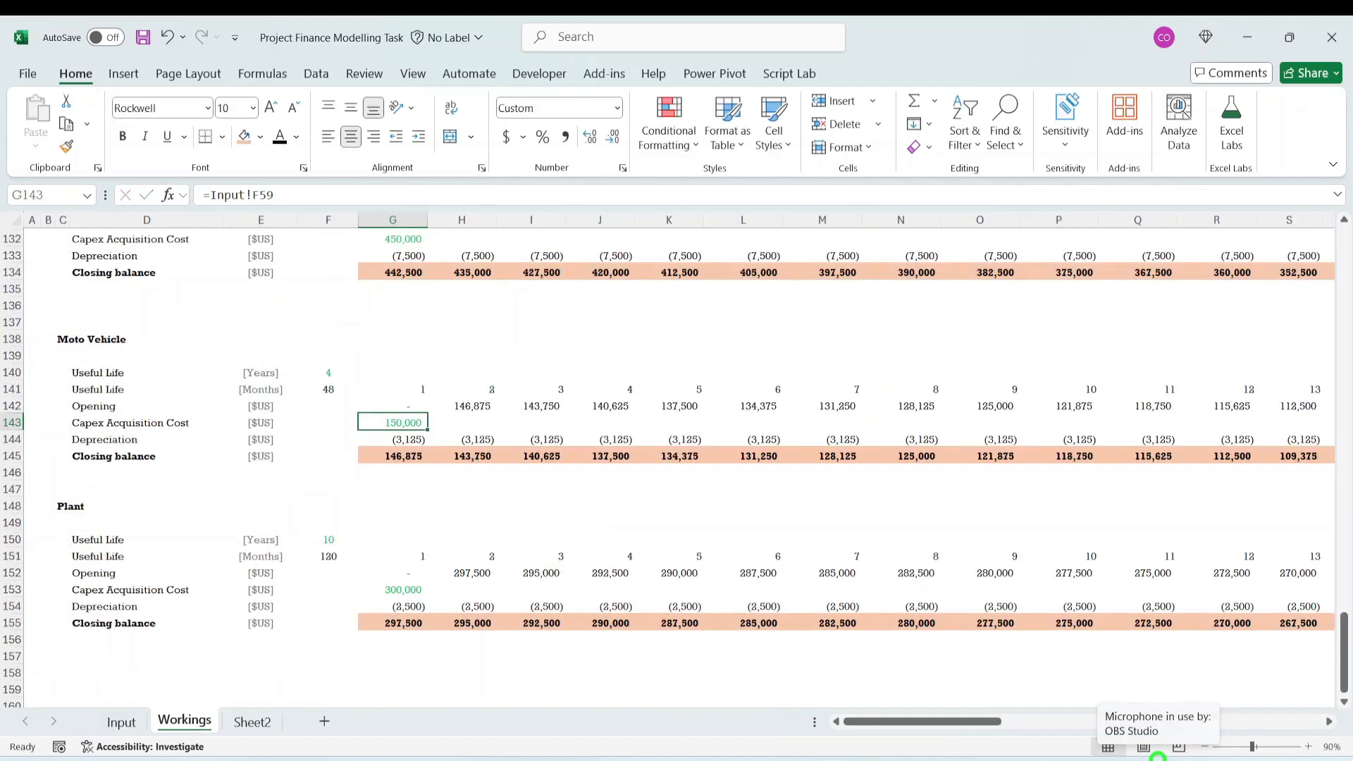
{"action": "key", "text": "Down"}
{"action": "key", "text": "Down"}
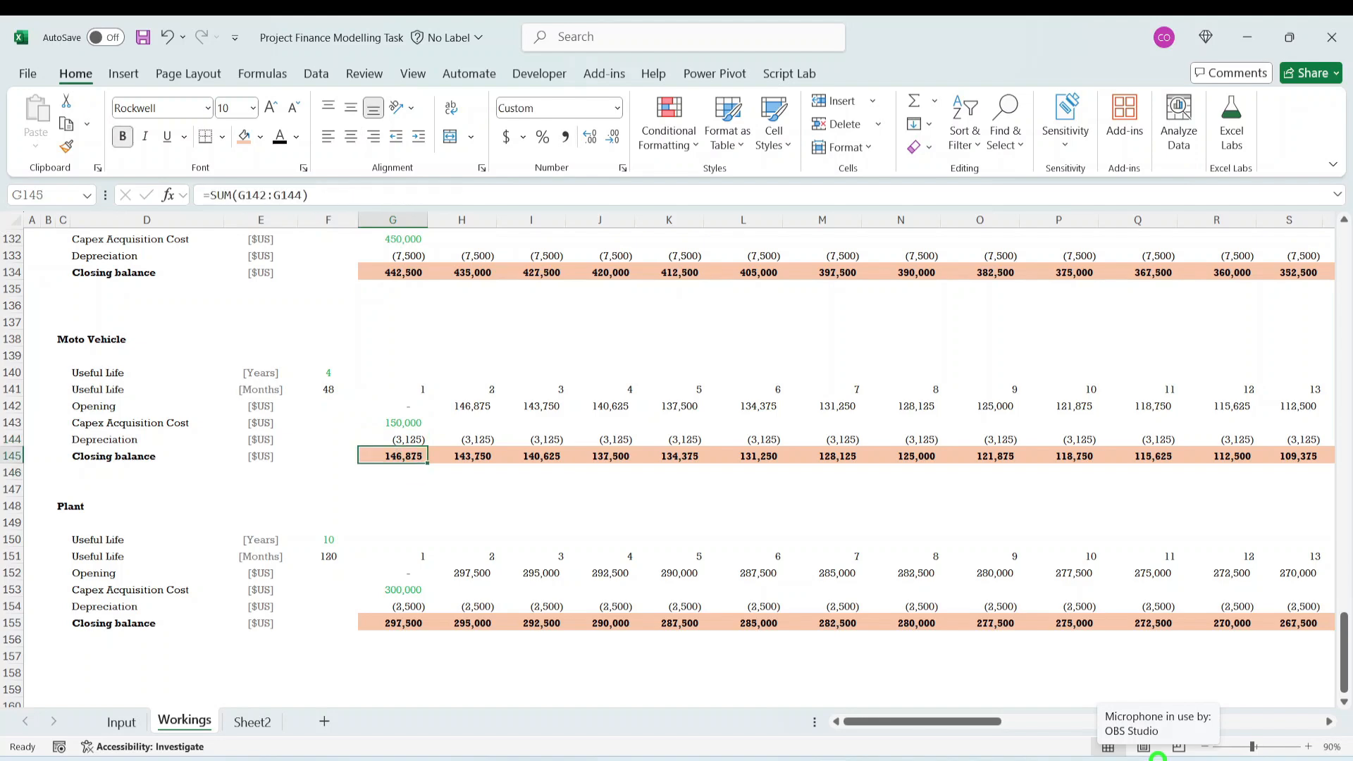
{"action": "key", "text": "Up"}
{"action": "key", "text": "Up"}
{"action": "key", "text": "Up"}
{"action": "key", "text": "Up"}
{"action": "key", "text": "Up"}
{"action": "key", "text": "Up"}
{"action": "key", "text": "Up"}
{"action": "key", "text": "Up"}
{"action": "key", "text": "Up"}
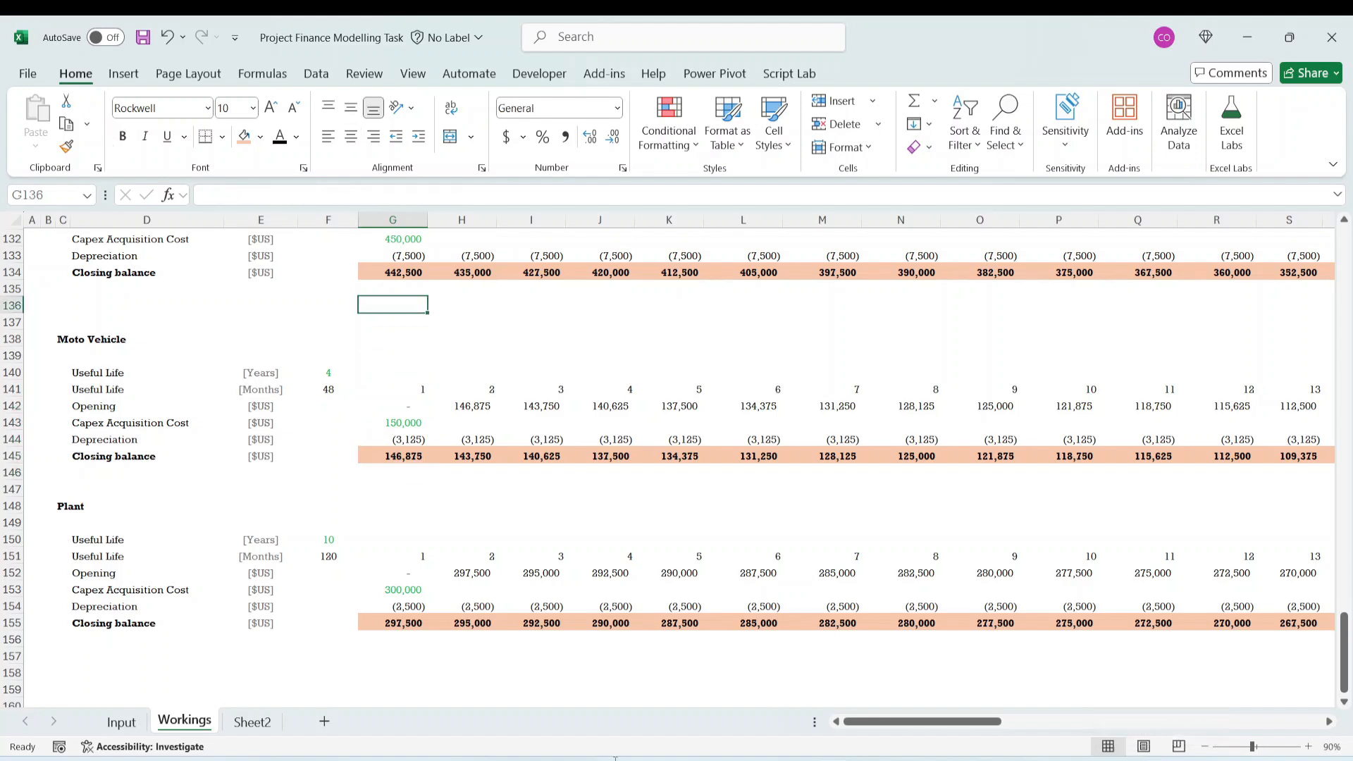
- Review the asset blocks from Land to Plant and check the Input links of the Moto Vehicle useful life and acquisition cost
{"action": "scroll", "coordinate": [462, 468], "scroll_direction": "up", "scroll_amount": 13}
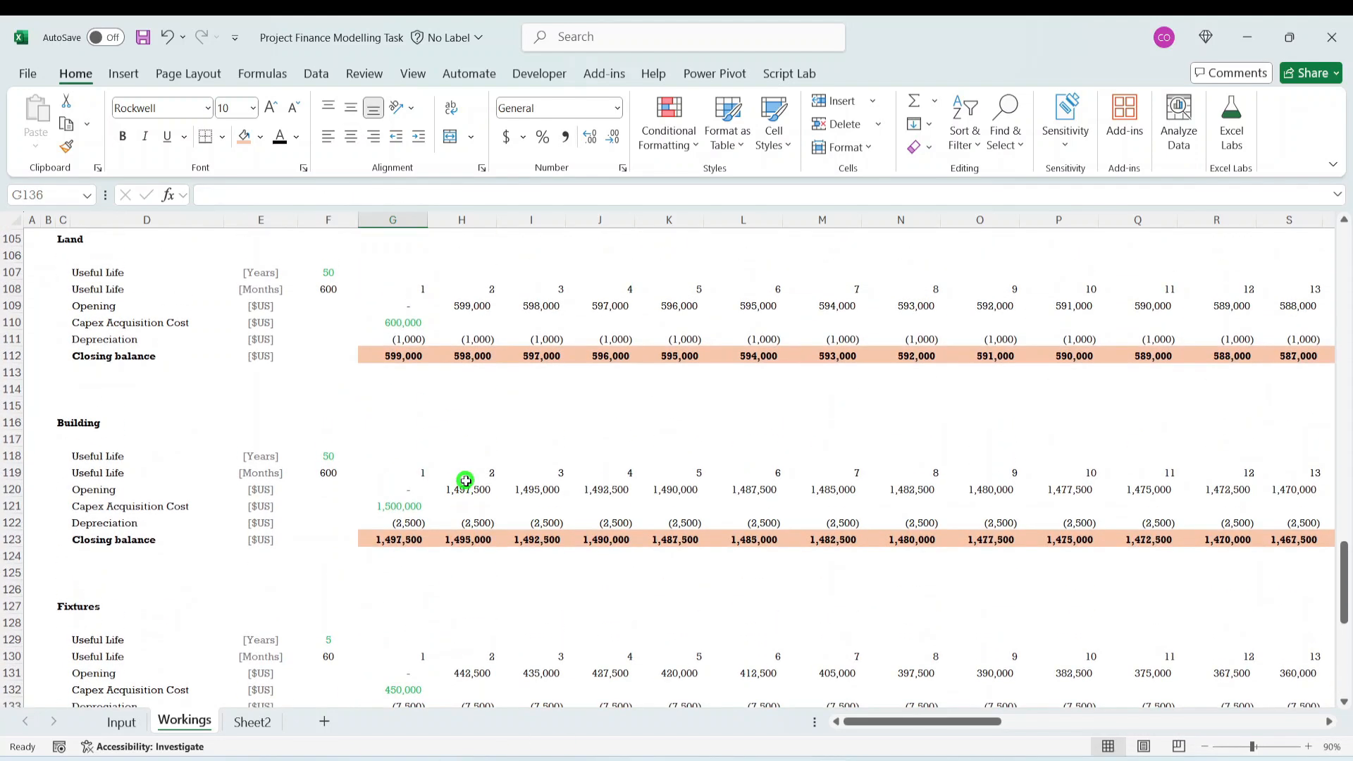
{"action": "scroll", "coordinate": [462, 468], "scroll_direction": "down", "scroll_amount": 8}
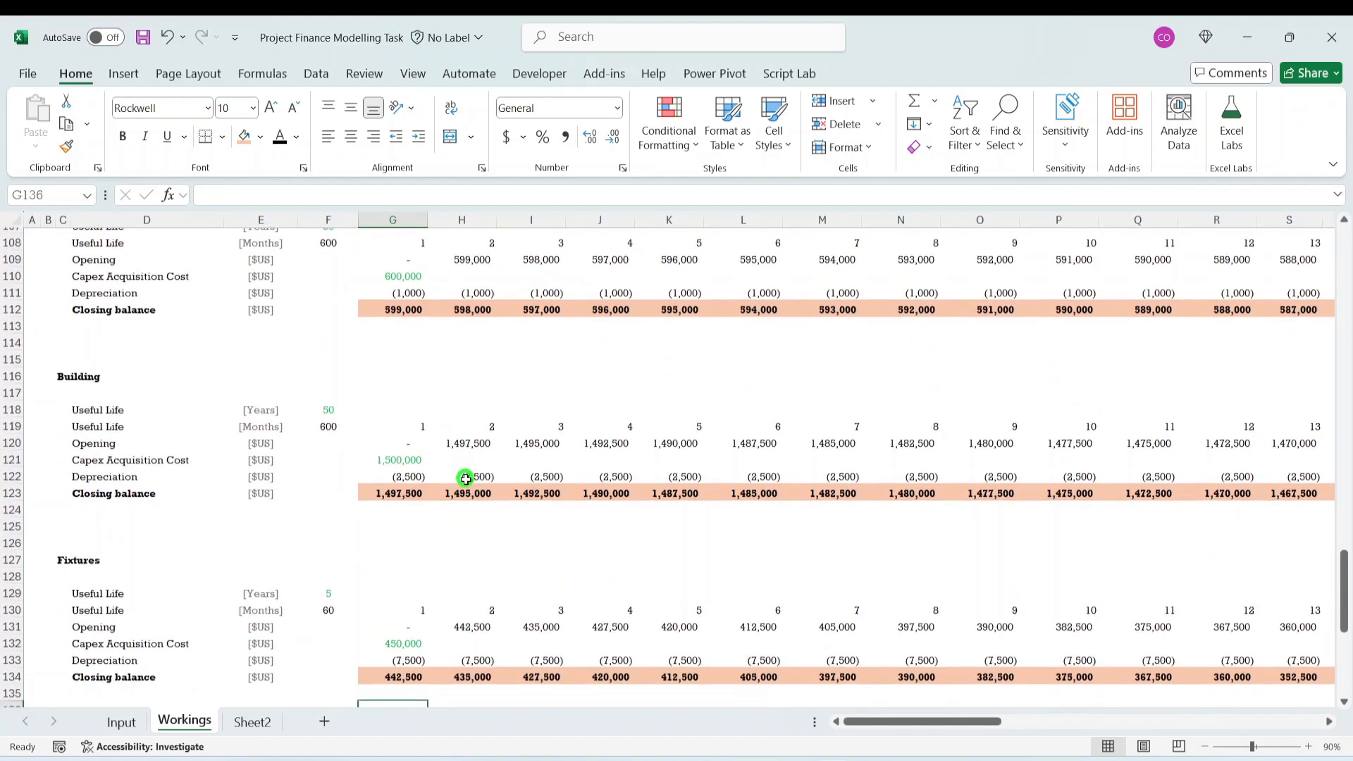
{"action": "scroll", "coordinate": [466, 484], "scroll_direction": "down", "scroll_amount": 7}
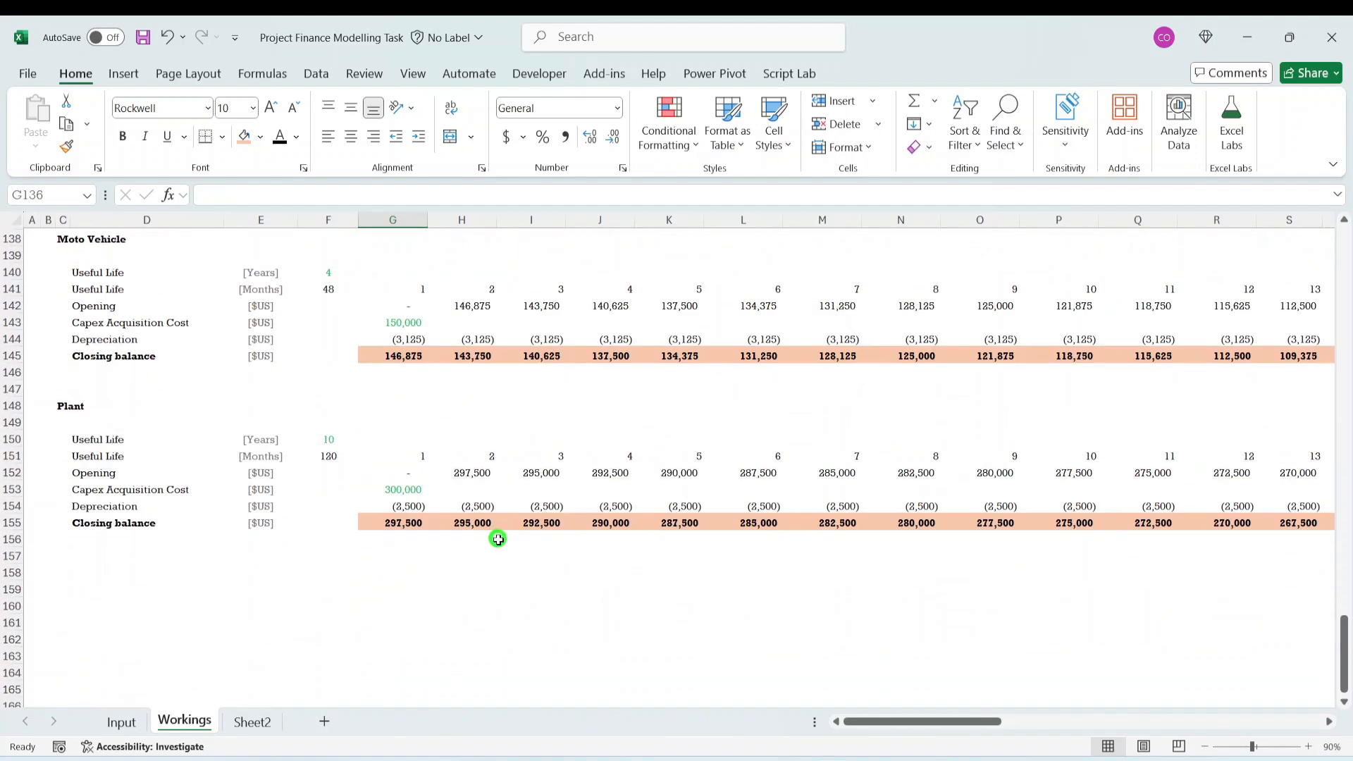
{"action": "scroll", "coordinate": [225, 372], "scroll_direction": "up", "scroll_amount": 2}
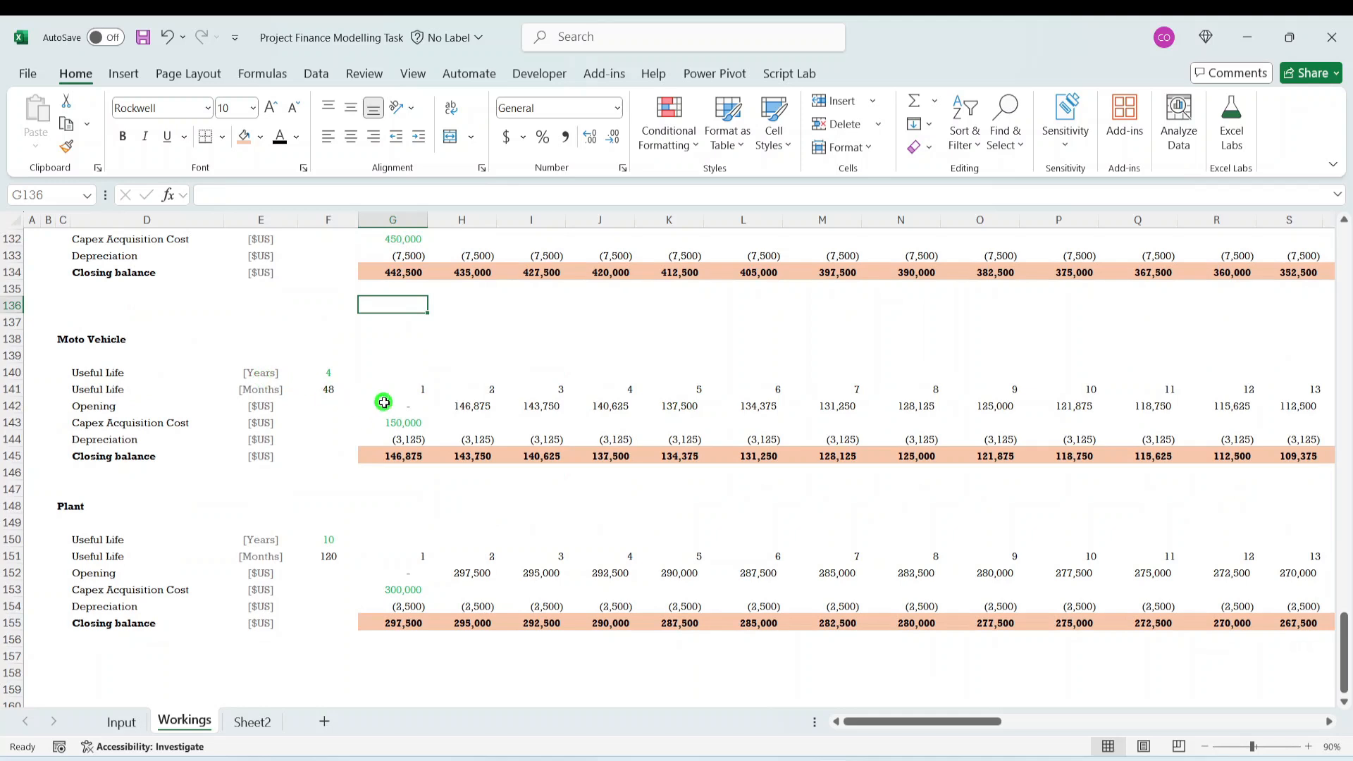
{"action": "left_click", "coordinate": [385, 406]}
{"action": "left_click", "coordinate": [386, 419]}
{"action": "left_click", "coordinate": [342, 411]}
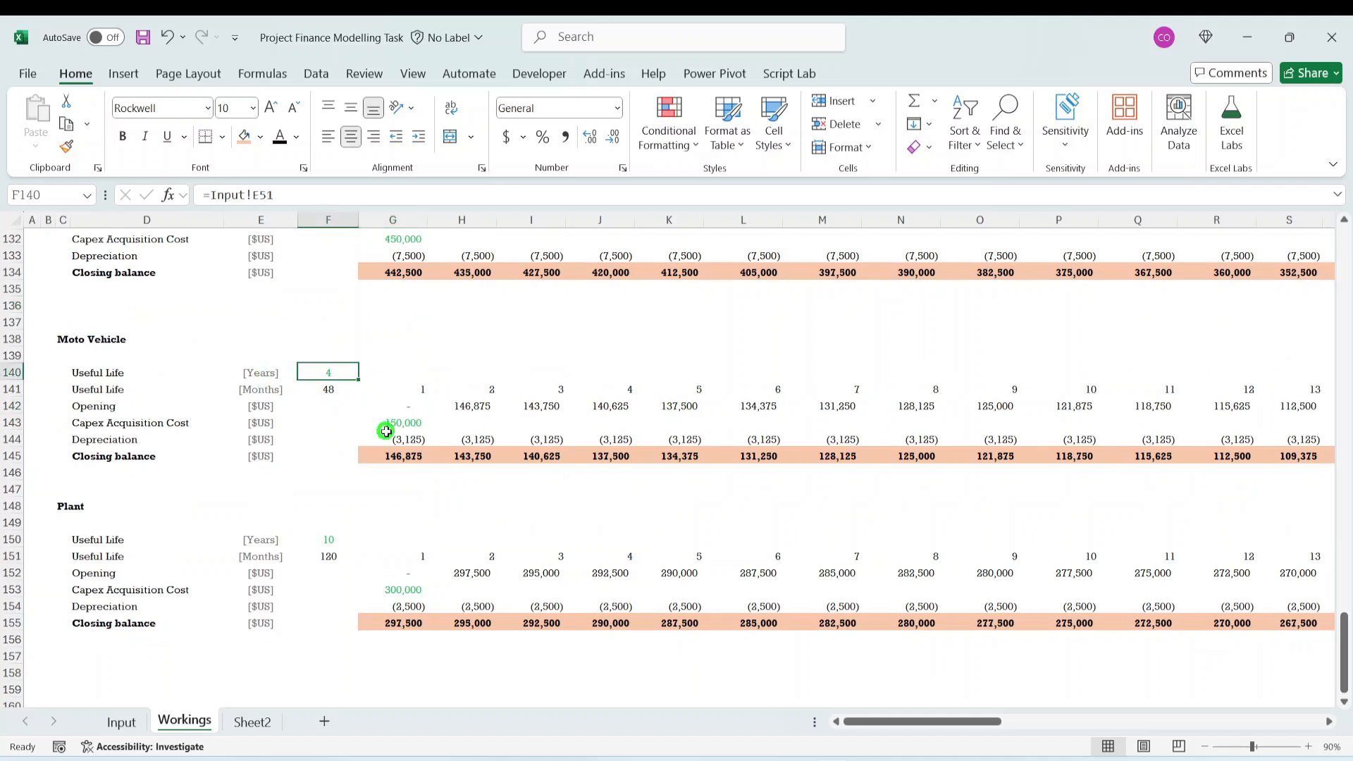
{"action": "left_click", "coordinate": [386, 427]}
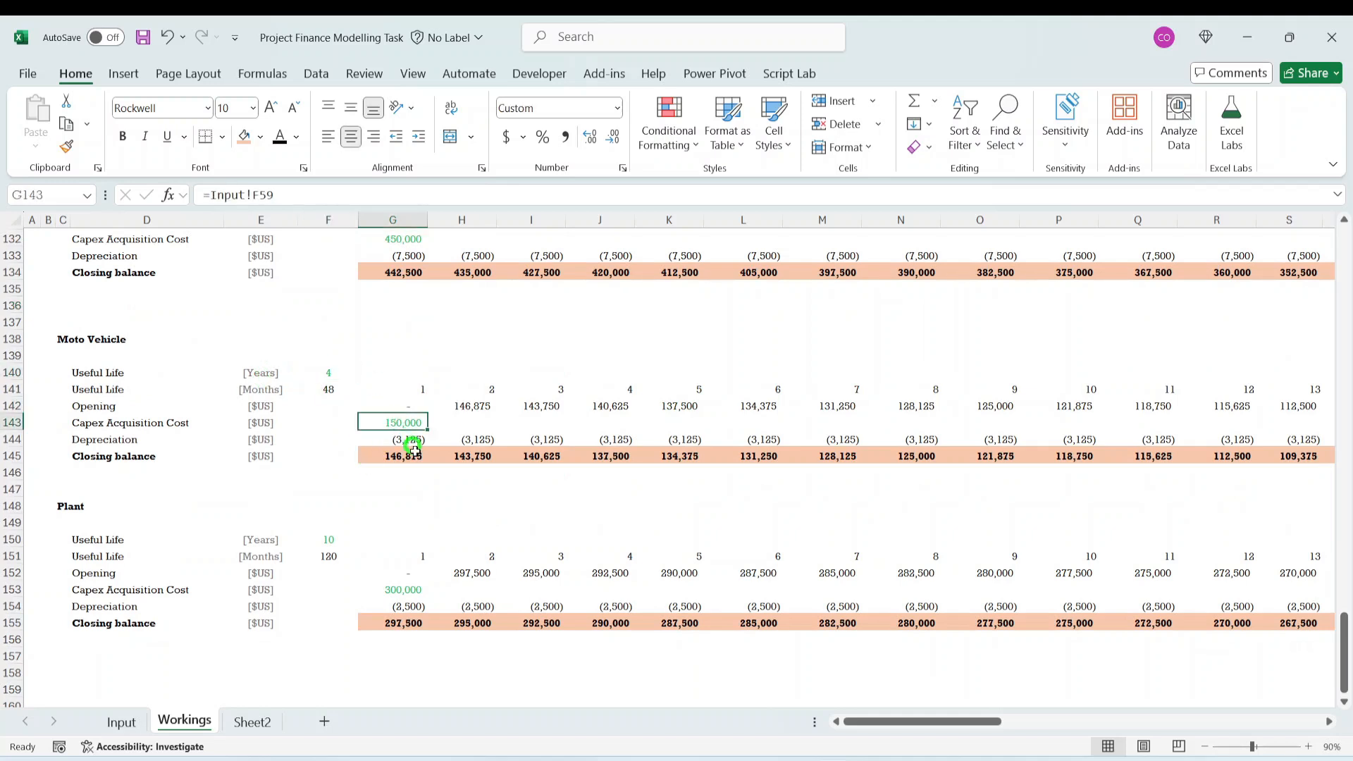
- Set the Moto Vehicle useful life in Input cell E51 to 2 years and return to the Workings sheet
{"action": "left_click", "coordinate": [123, 723]}
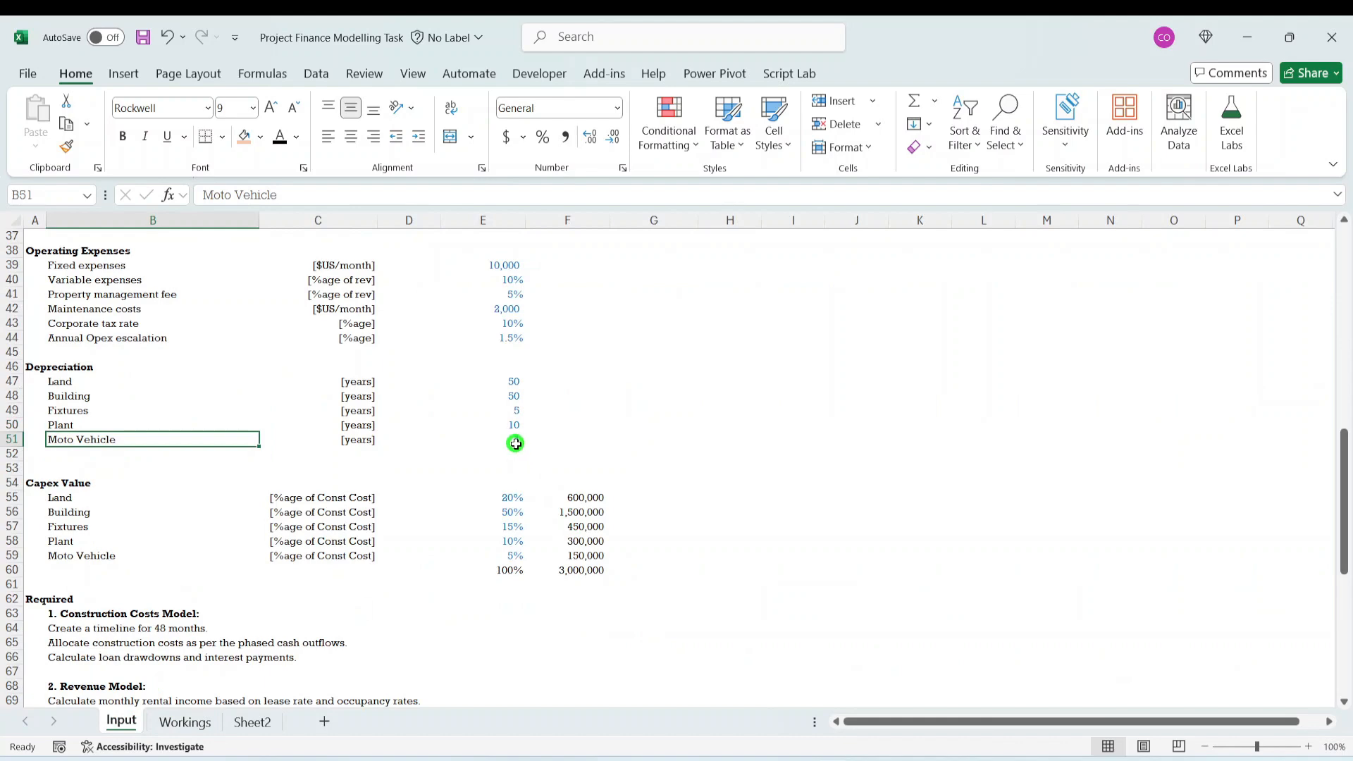
{"action": "left_click", "coordinate": [517, 438]}
{"action": "type", "text": "2"}
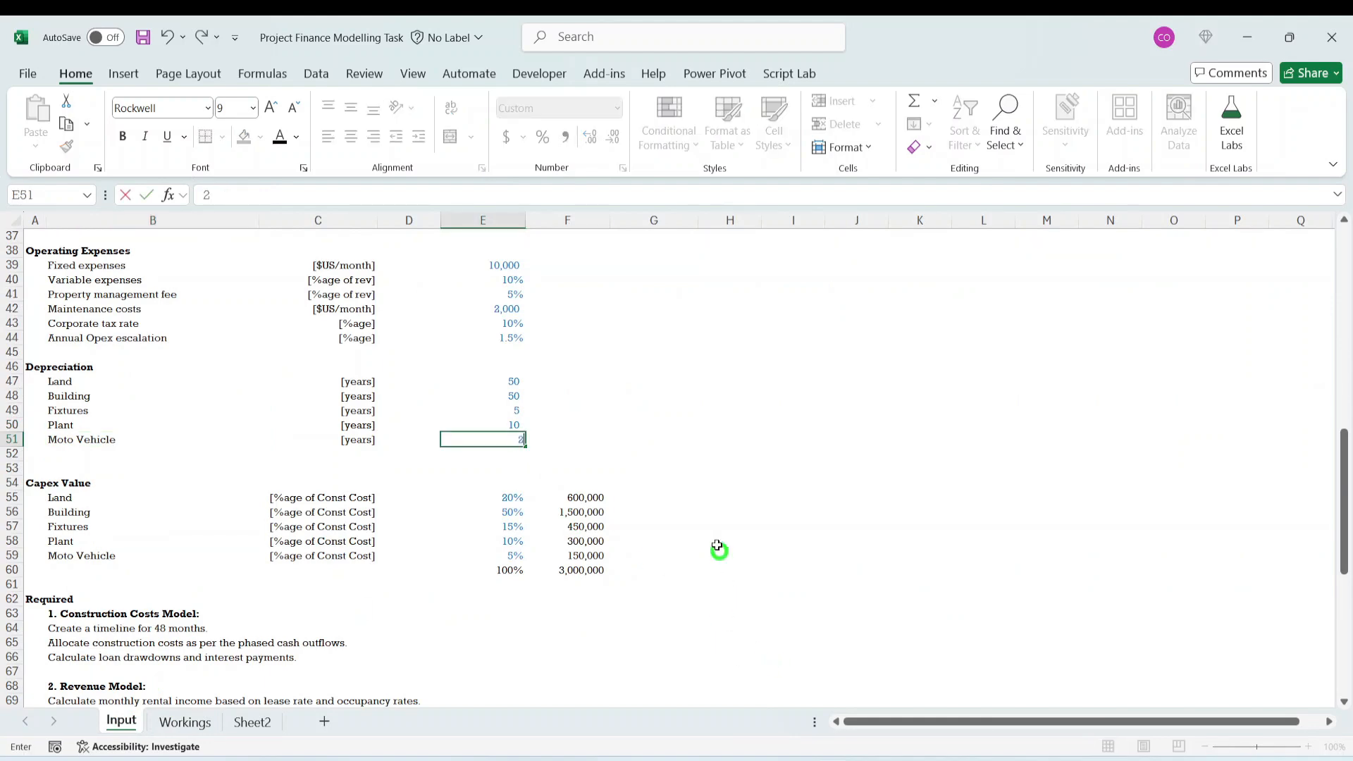
{"action": "left_click", "coordinate": [730, 483]}
{"action": "left_click", "coordinate": [184, 719]}
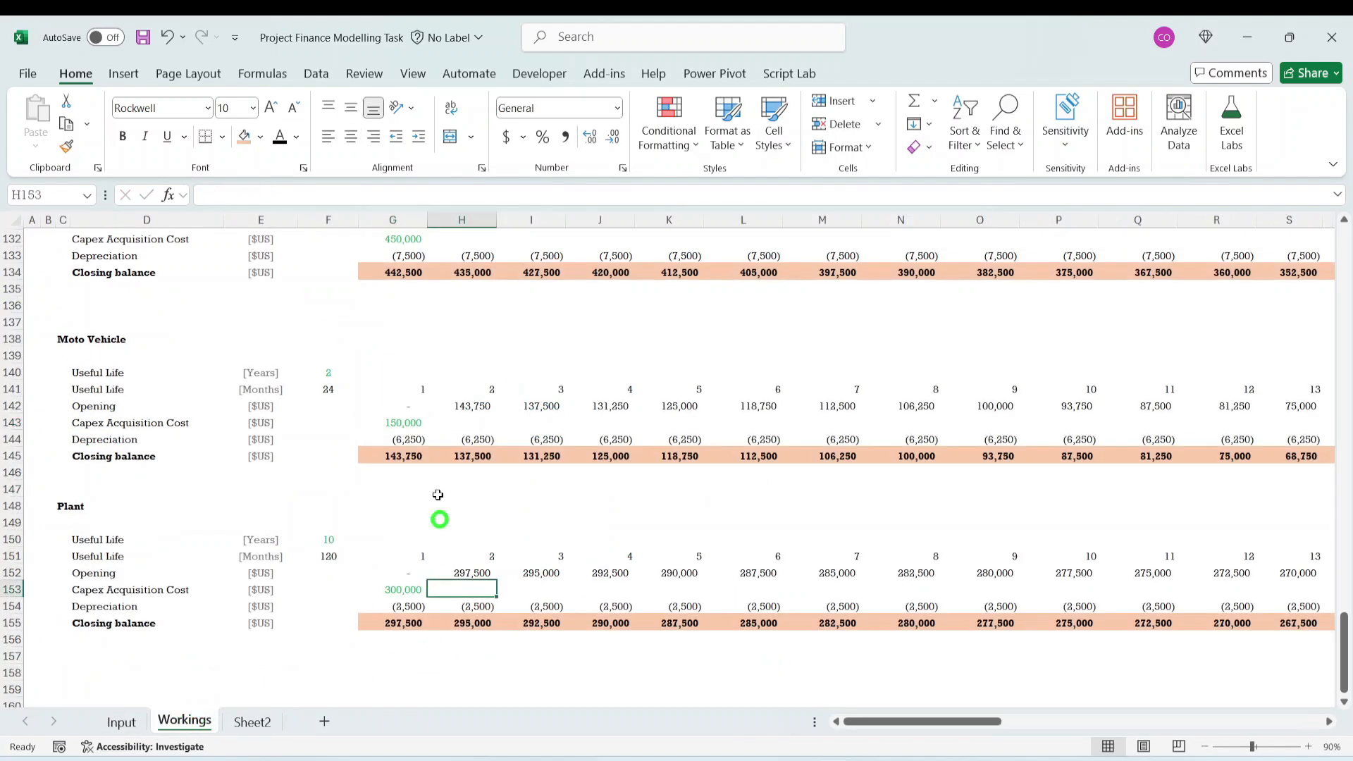
- Trace the Moto Vehicle closing balance along row 145 and examine the opening, depreciation and closing figures around month 24
{"action": "key", "text": "Down"}
{"action": "key", "text": "Down"}
{"action": "key", "text": "Right"}
{"action": "key", "text": "Right"}
{"action": "key", "text": "Right"}
{"action": "key", "text": "Right"}
{"action": "key", "text": "Right"}
{"action": "key", "text": "Right"}
{"action": "key", "text": "Right"}
{"action": "key", "text": "Right"}
{"action": "key", "text": "Right"}
{"action": "key", "text": "Right"}
{"action": "key", "text": "Right"}
{"action": "key", "text": "Right"}
{"action": "key", "text": "Right"}
{"action": "key", "text": "Right"}
{"action": "key", "text": "Right"}
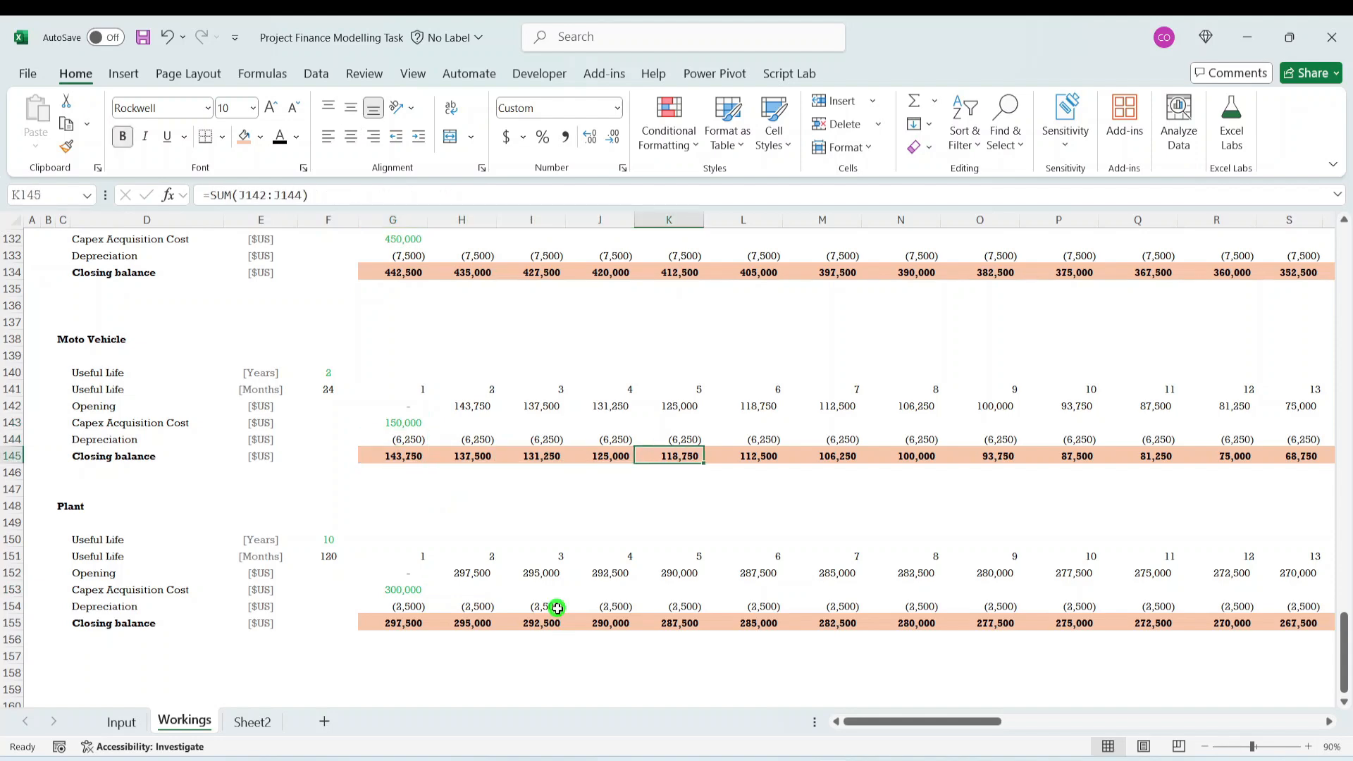
{"action": "key", "text": "Right"}
{"action": "key", "text": "Right"}
{"action": "key", "text": "Right"}
{"action": "key", "text": "Right"}
{"action": "key", "text": "Right"}
{"action": "key", "text": "Right"}
{"action": "key", "text": "Right"}
{"action": "key", "text": "Right"}
{"action": "key", "text": "Right"}
{"action": "key", "text": "Right"}
{"action": "key", "text": "Right"}
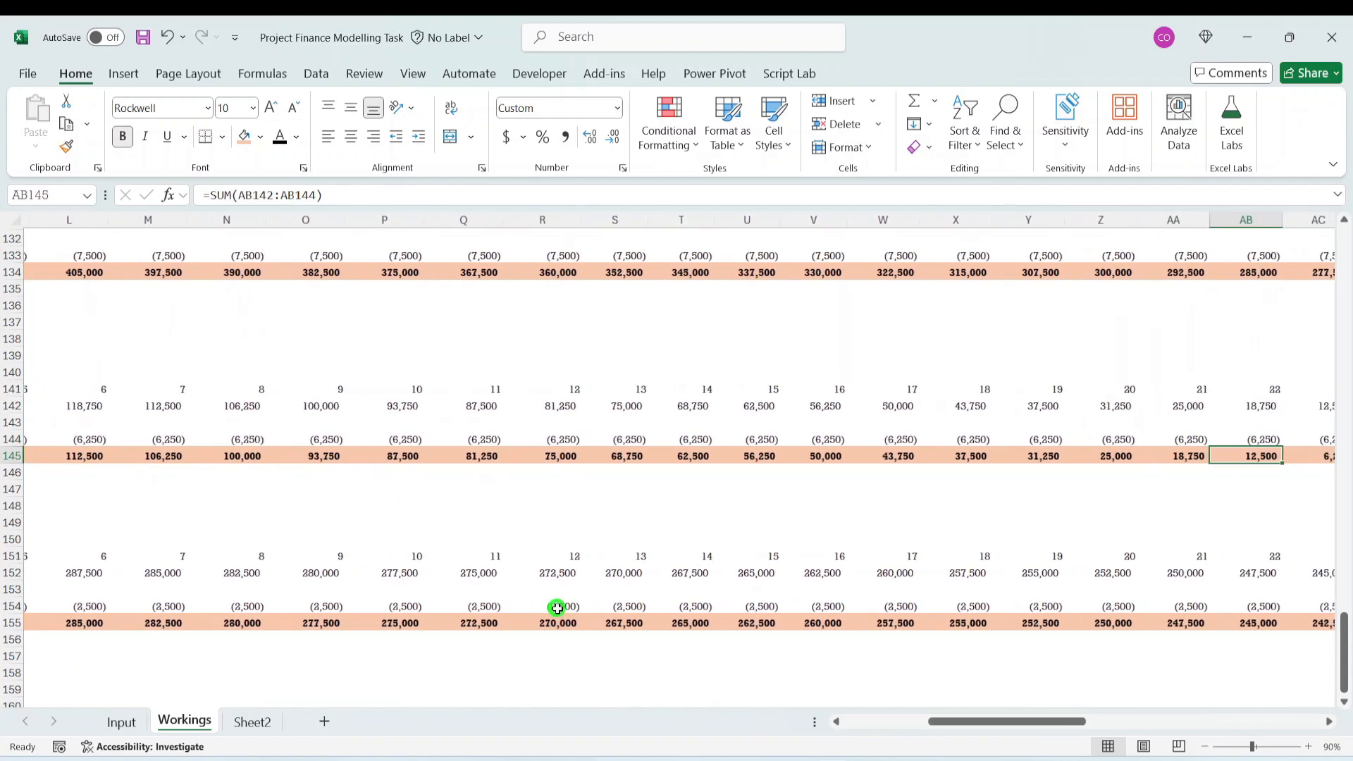
{"action": "key", "text": "Up"}
{"action": "key", "text": "Left"}
{"action": "key", "text": "Left"}
{"action": "key", "text": "Left"}
{"action": "key", "text": "Left"}
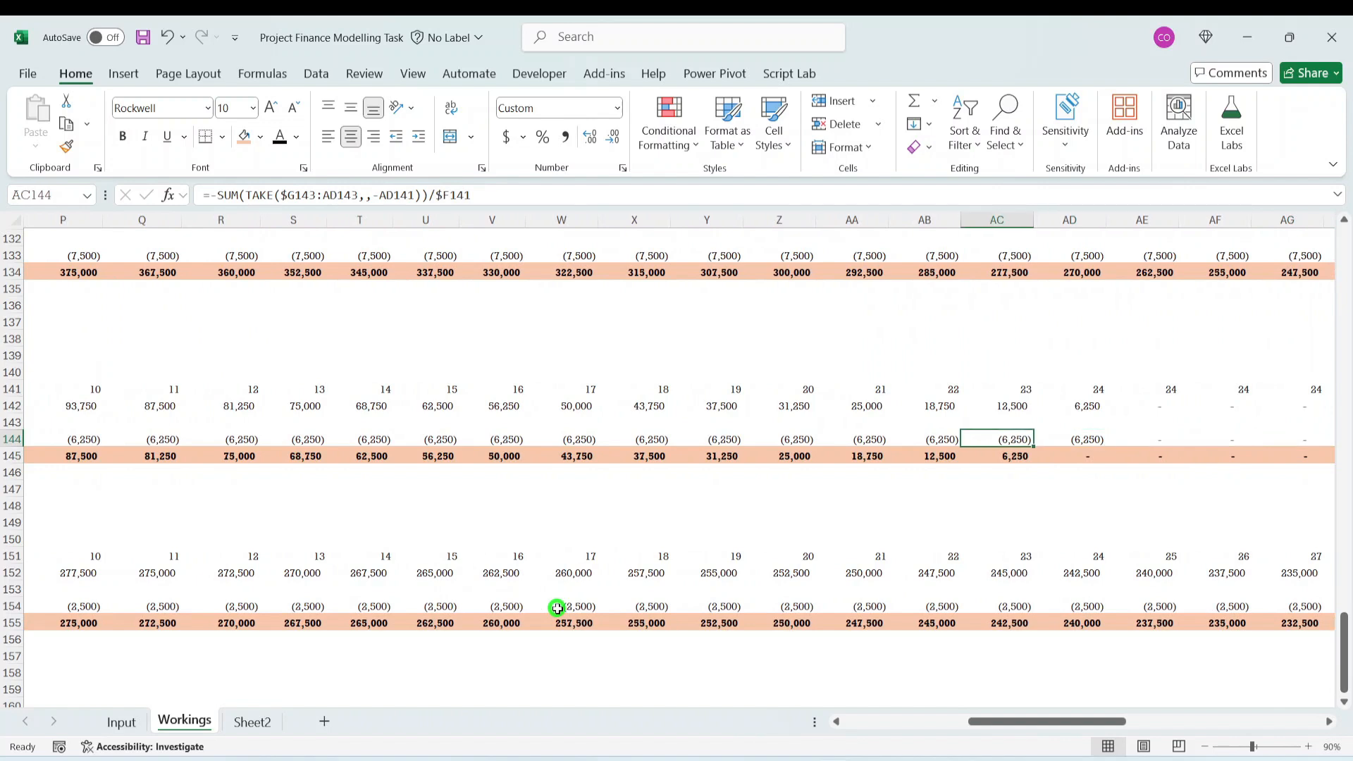
{"action": "key", "text": "Down"}
{"action": "key", "text": "Up"}
{"action": "key", "text": "Right"}
{"action": "key", "text": "Down"}
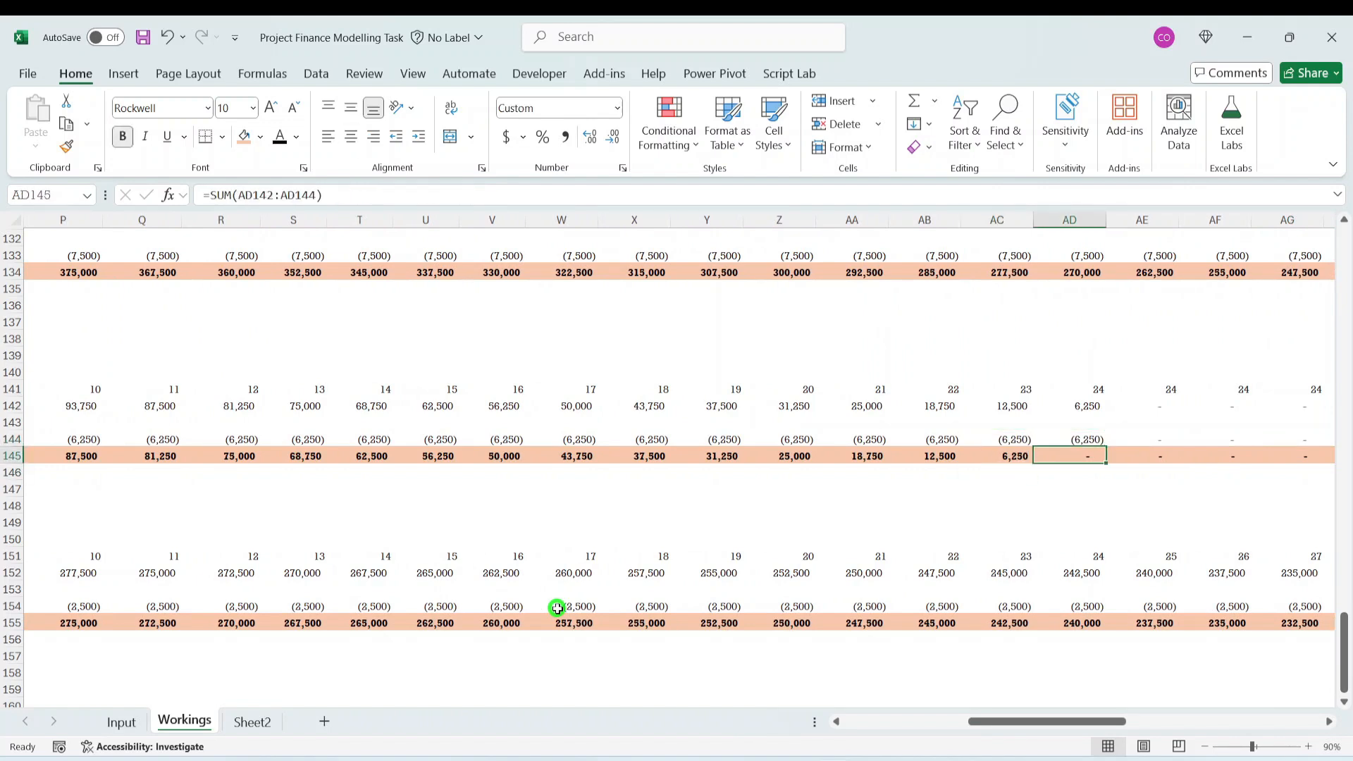
{"action": "key", "text": "Up"}
{"action": "key", "text": "Up"}
{"action": "key", "text": "Down"}
{"action": "key", "text": "Up"}
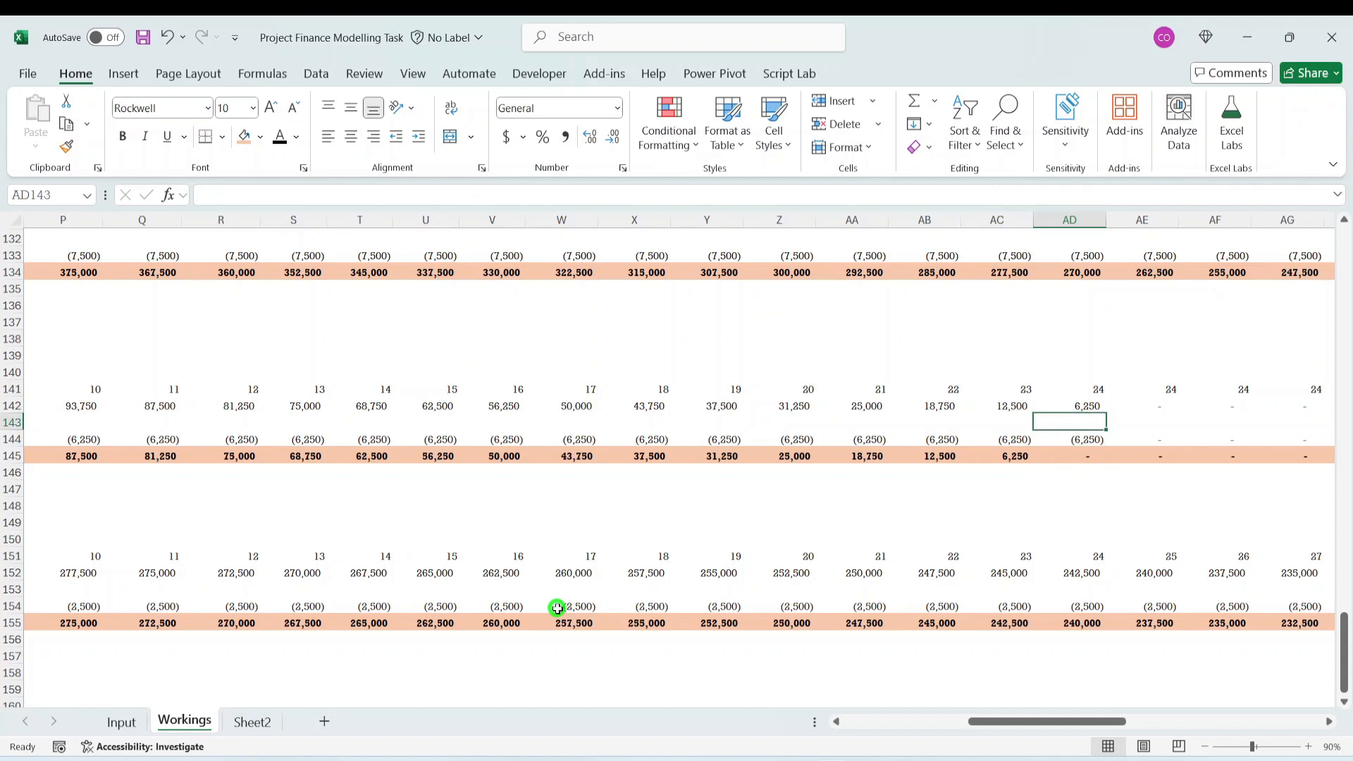
{"action": "key", "text": "Up"}
{"action": "key", "text": "Down"}
- Enter a test Moto Vehicle Capex Acquisition Cost of 200000 for month 25 in AE143
{"action": "key", "text": "Left"}
{"action": "key", "text": "Left"}
{"action": "key", "text": "Right"}
{"action": "key", "text": "Right"}
{"action": "key", "text": "Right"}
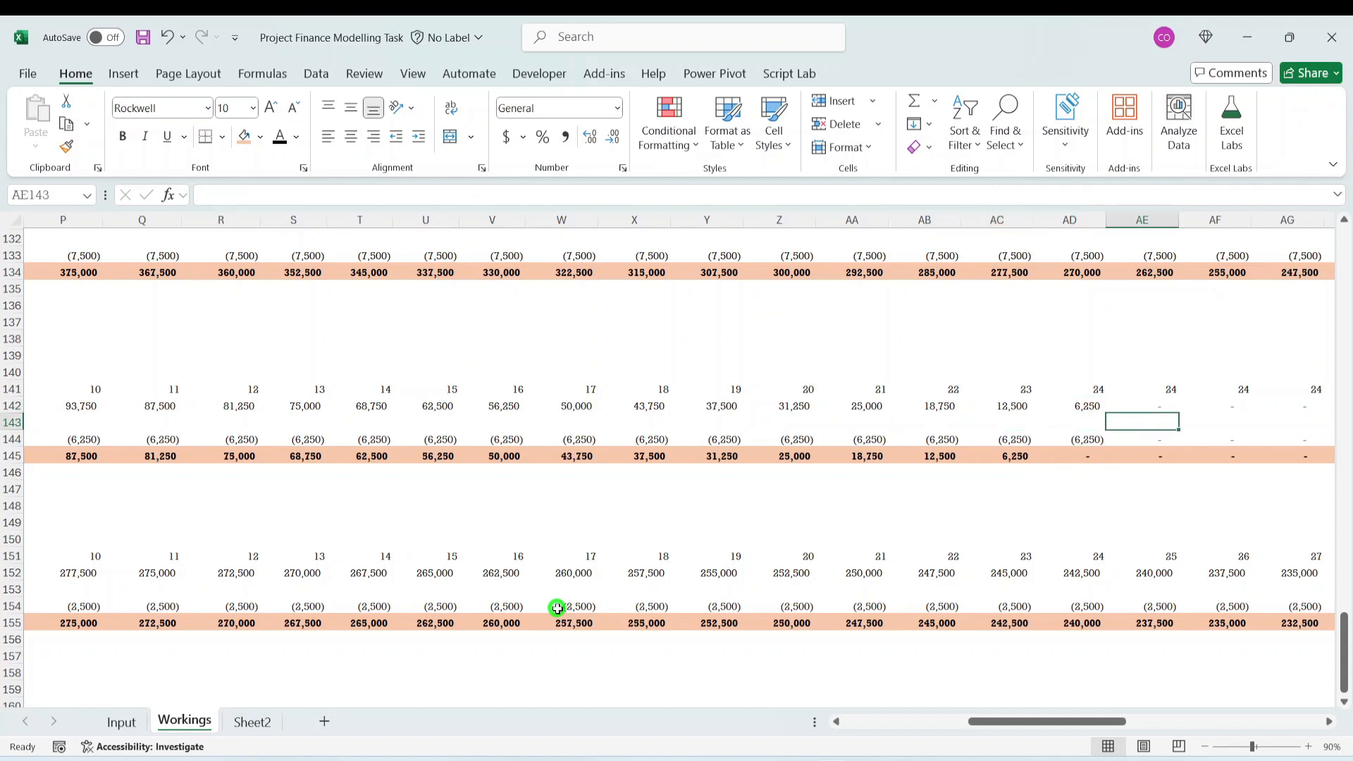
{"action": "key", "text": "Right"}
{"action": "key", "text": "Left"}
{"action": "type", "text": "20"}
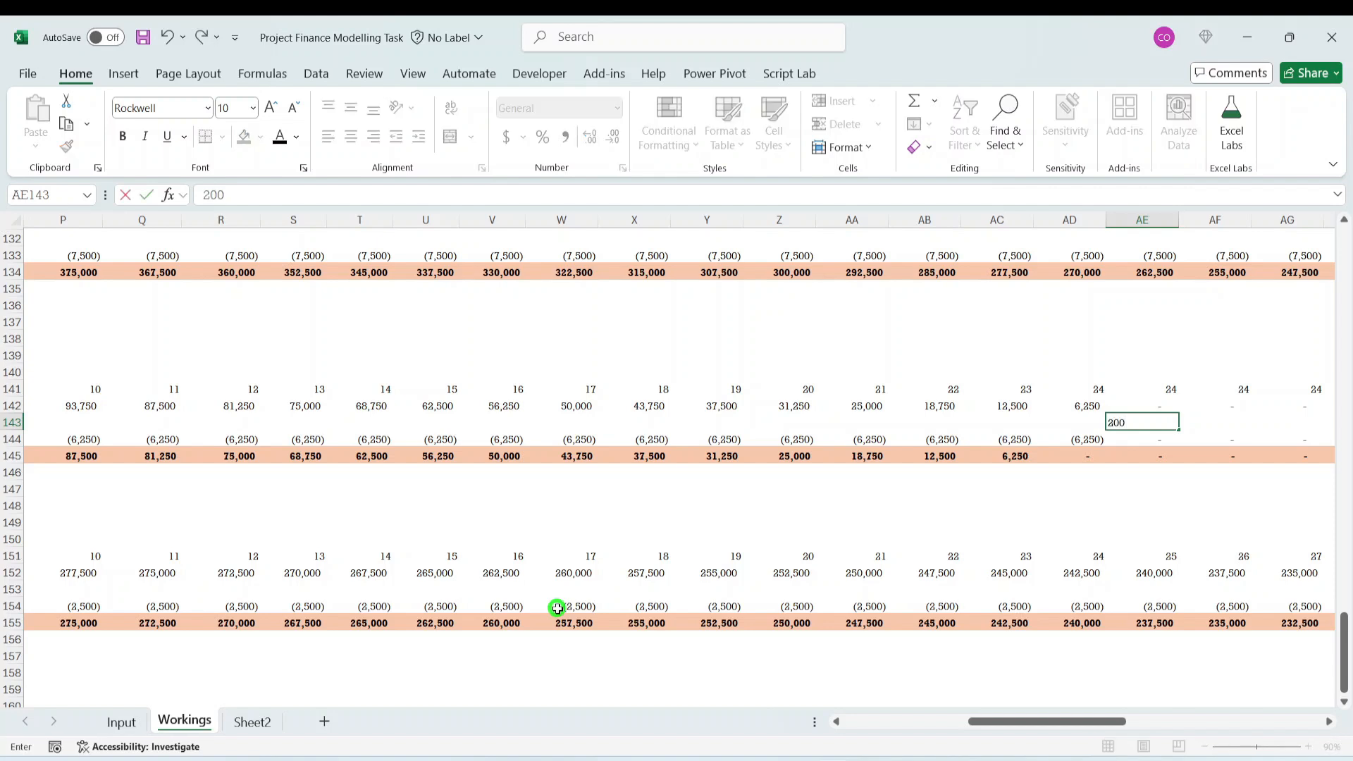
{"action": "key", "text": "ctrl+Return"}
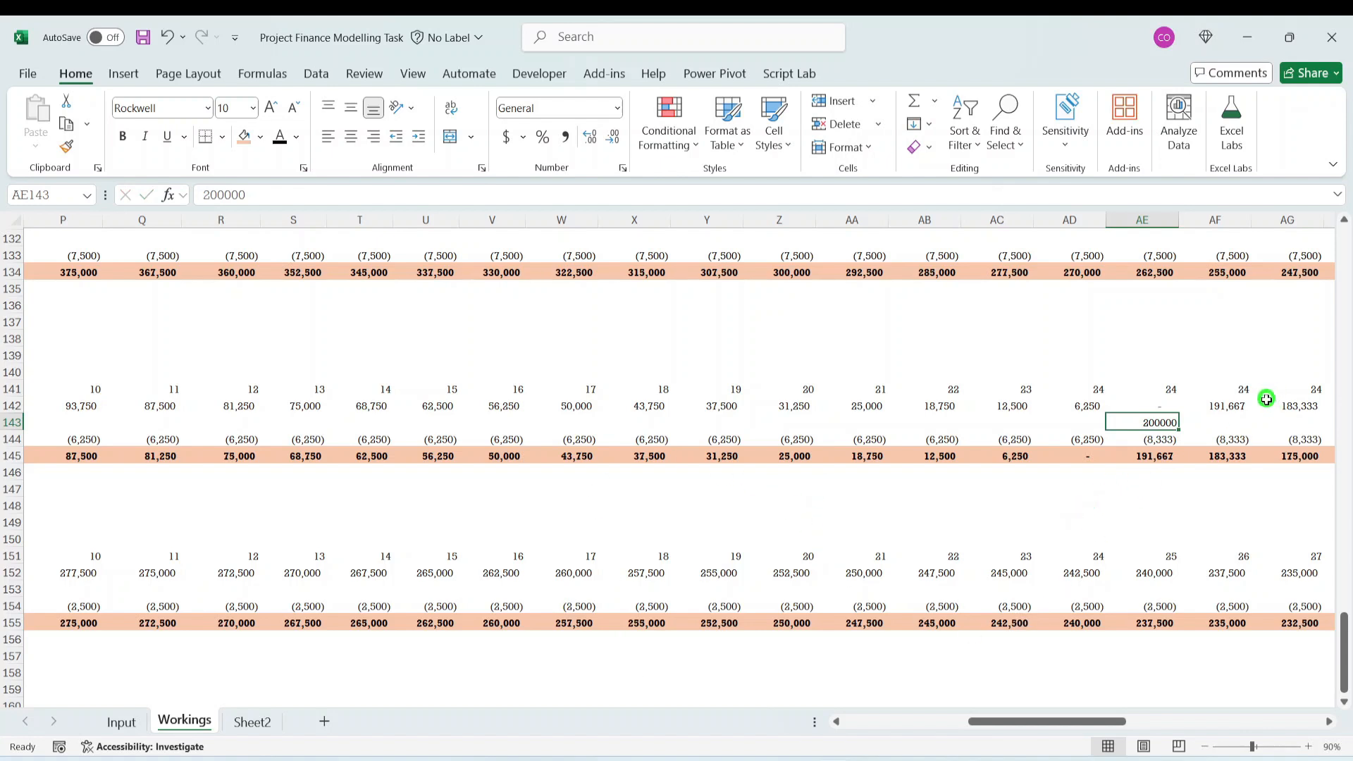
- Check the Moto Vehicle depreciation and closing balance formulas in AE144 and AE145, and follow the schedule through to month 48
{"action": "left_click", "coordinate": [1165, 457]}
{"action": "left_click", "coordinate": [1167, 439]}
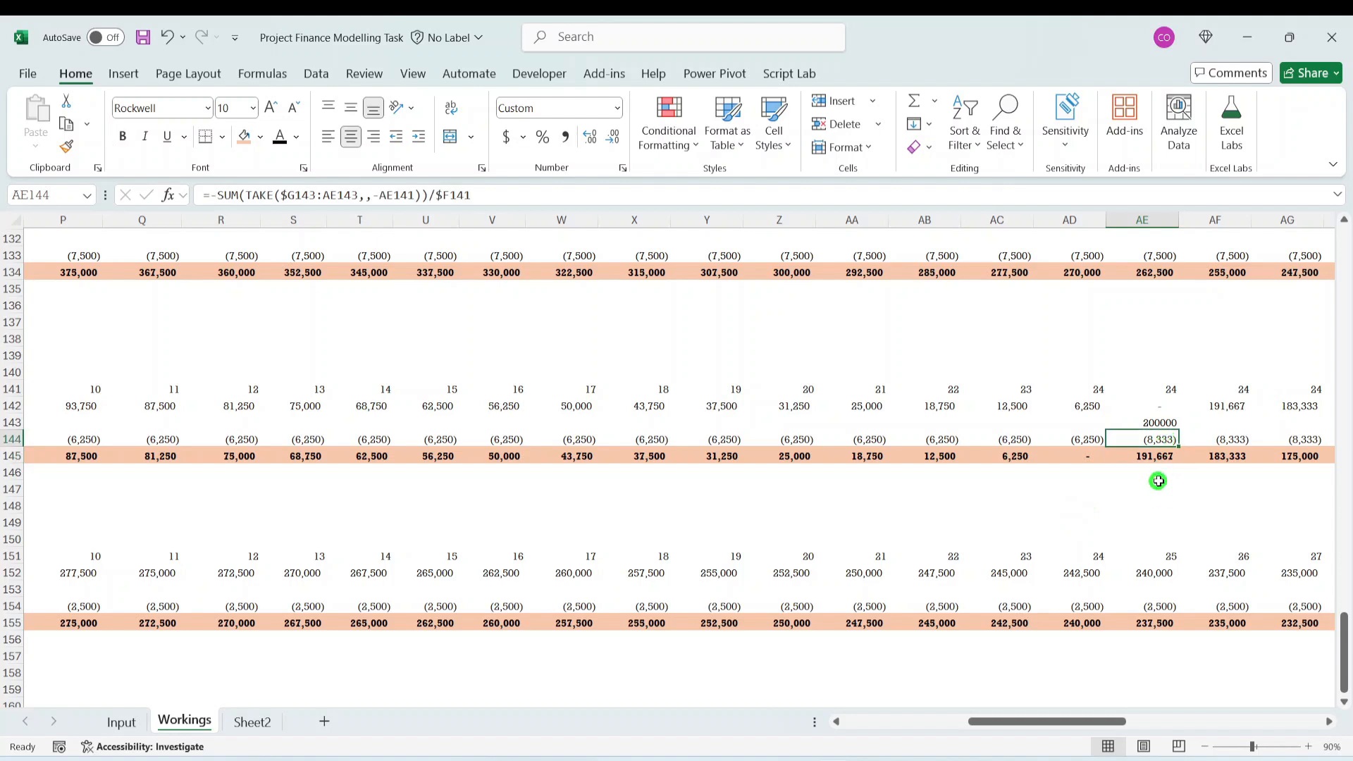
{"action": "left_click", "coordinate": [1159, 459]}
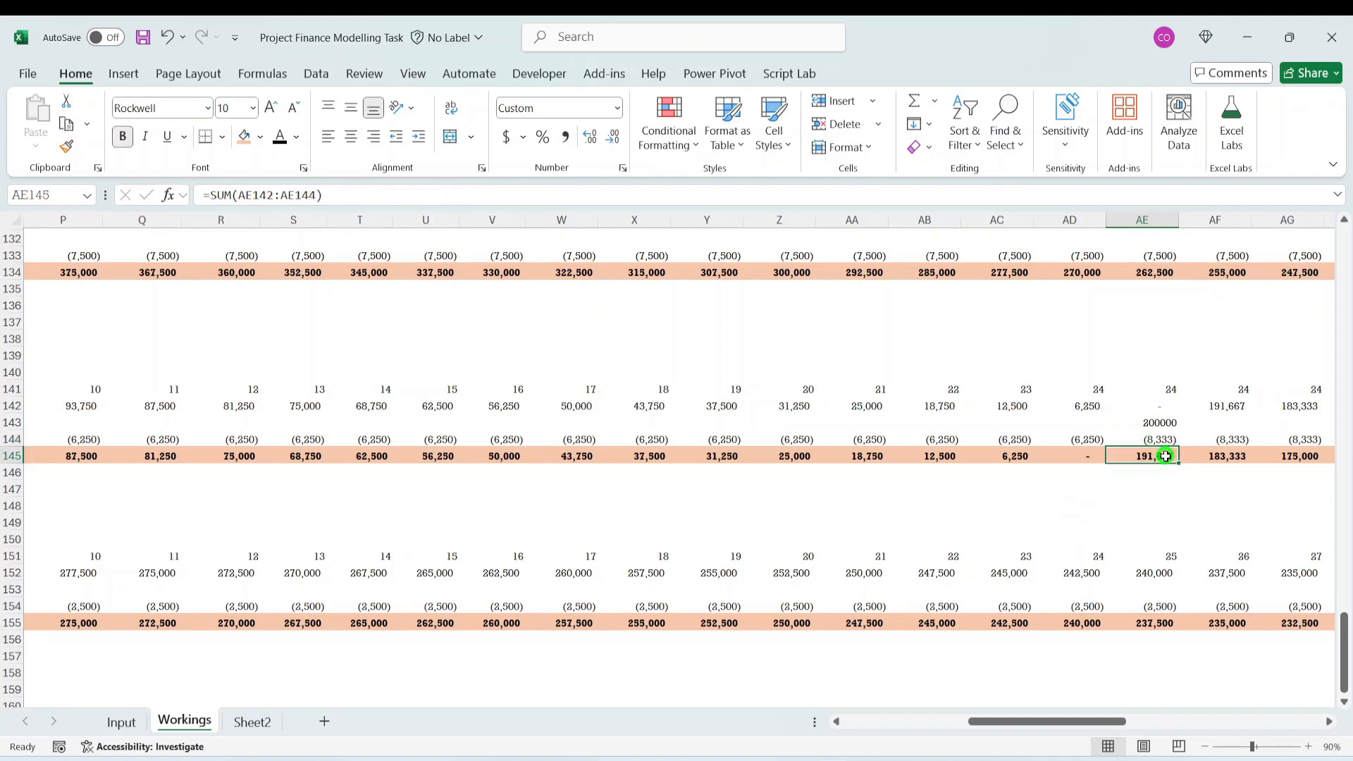
{"action": "left_click", "coordinate": [1167, 440]}
{"action": "left_click", "coordinate": [1151, 456]}
{"action": "left_click", "coordinate": [1156, 419]}
{"action": "key", "text": "Right"}
{"action": "key", "text": "Right"}
{"action": "key", "text": "Right"}
{"action": "key", "text": "Right"}
{"action": "key", "text": "Right"}
{"action": "key", "text": "Right"}
{"action": "key", "text": "Right"}
{"action": "key", "text": "Right"}
{"action": "key", "text": "Right"}
{"action": "key", "text": "Right"}
{"action": "key", "text": "Right"}
{"action": "key", "text": "Right"}
{"action": "key", "text": "Right"}
{"action": "key", "text": "Right"}
{"action": "key", "text": "Right"}
{"action": "key", "text": "Right"}
{"action": "key", "text": "Right"}
{"action": "key", "text": "Right"}
{"action": "key", "text": "Right"}
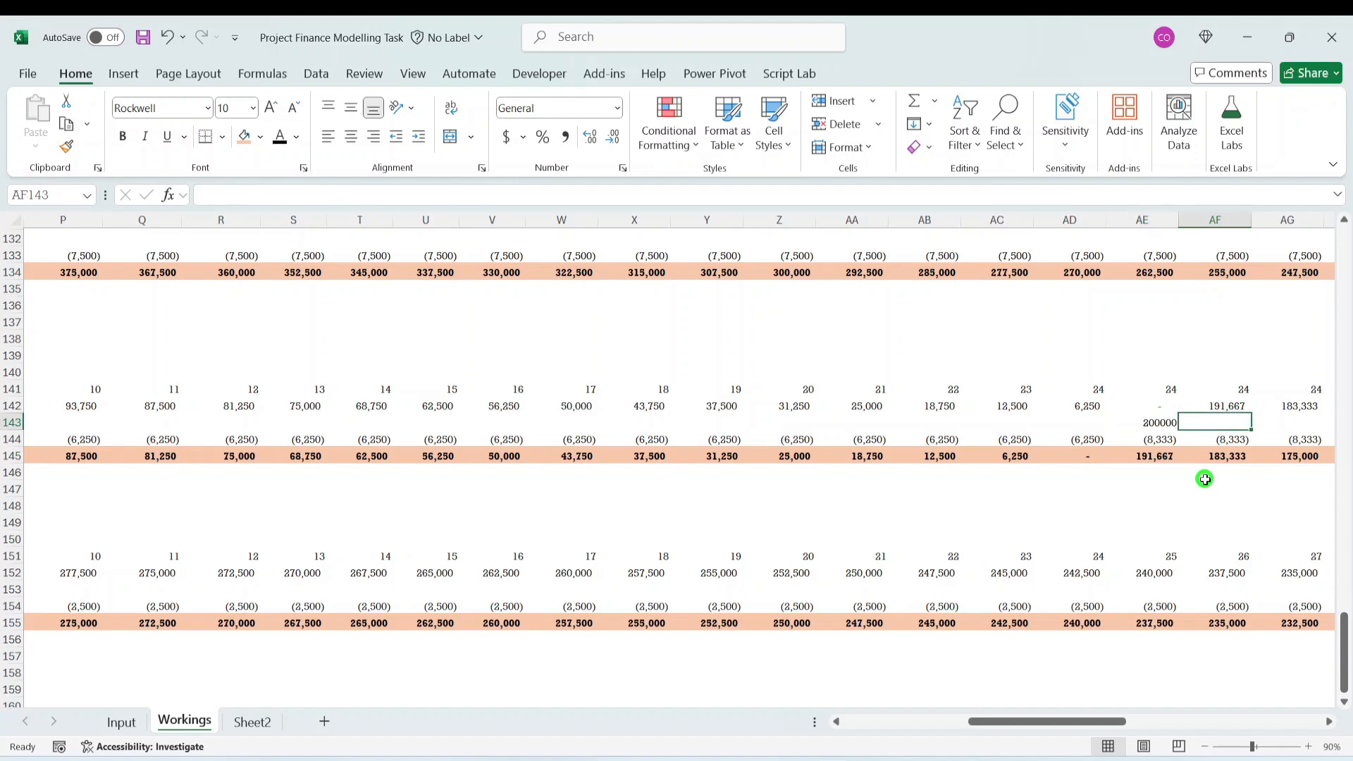
{"action": "key", "text": "Right"}
{"action": "key", "text": "Right"}
{"action": "key", "text": "Right"}
{"action": "key", "text": "Right"}
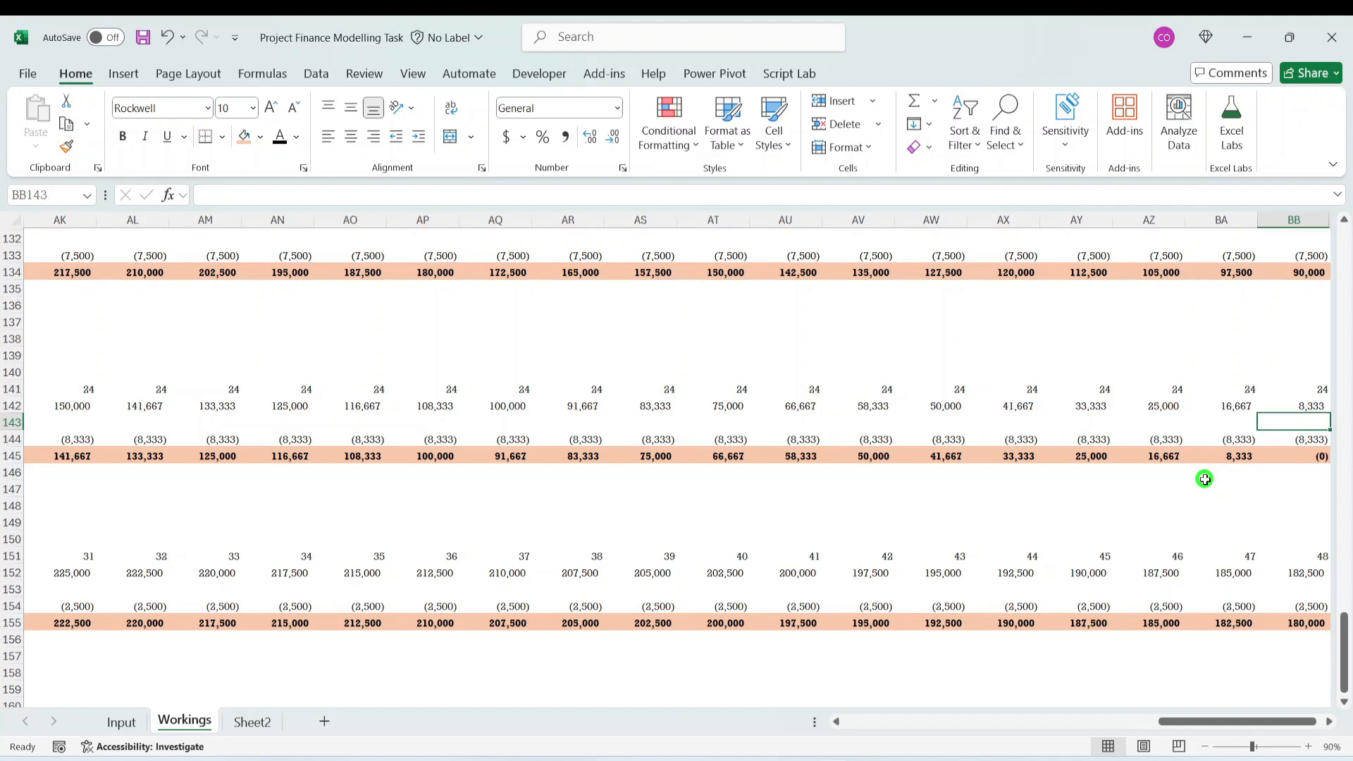
- Clear the test Moto Vehicle acquisition cost from AE143
{"action": "key", "text": "Left"}
{"action": "key", "text": "Left"}
{"action": "key", "text": "Left"}
{"action": "key", "text": "Left"}
{"action": "key", "text": "Left"}
{"action": "key", "text": "Left"}
{"action": "key", "text": "Left"}
{"action": "key", "text": "Left"}
{"action": "key", "text": "Left"}
{"action": "key", "text": "Left"}
{"action": "key", "text": "Left"}
{"action": "key", "text": "Left"}
{"action": "key", "text": "Left"}
{"action": "key", "text": "Left"}
{"action": "key", "text": "Left"}
{"action": "key", "text": "Left"}
{"action": "key", "text": "Left"}
{"action": "key", "text": "Left"}
{"action": "key", "text": "Left"}
{"action": "key", "text": "Left"}
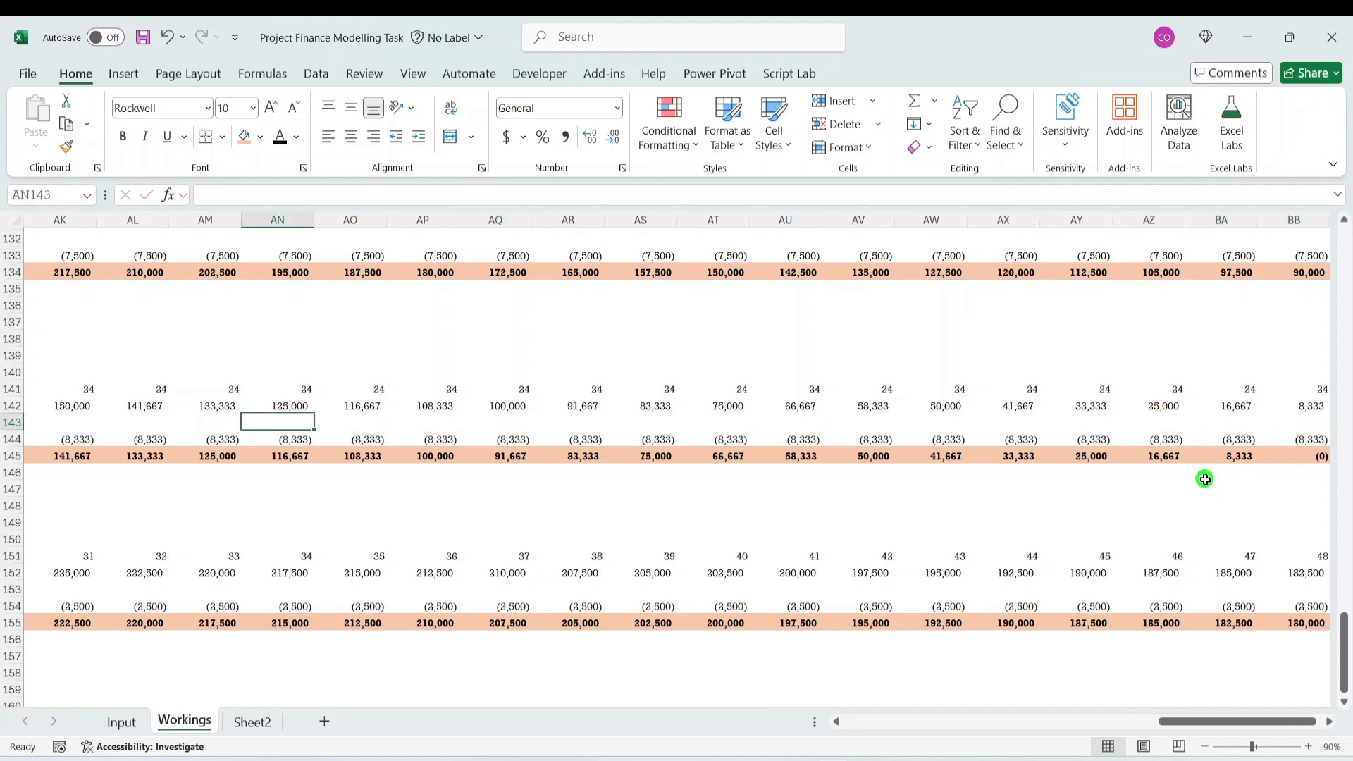
{"action": "key", "text": "Left"}
{"action": "key", "text": "Left"}
{"action": "key", "text": "Left"}
{"action": "key", "text": "Left"}
{"action": "key", "text": "Left"}
{"action": "key", "text": "Left"}
{"action": "key", "text": "Left"}
{"action": "key", "text": "Left"}
{"action": "key", "text": "Left"}
{"action": "key", "text": "Left"}
{"action": "key", "text": "Left"}
{"action": "key", "text": "Right"}
{"action": "key", "text": "Right"}
{"action": "key", "text": "Right"}
{"action": "key", "text": "Right"}
{"action": "key", "text": "Right"}
{"action": "key", "text": "Right"}
{"action": "key", "text": "Right"}
{"action": "key", "text": "Right"}
{"action": "key", "text": "Right"}
{"action": "key", "text": "Right"}
{"action": "key", "text": "Right"}
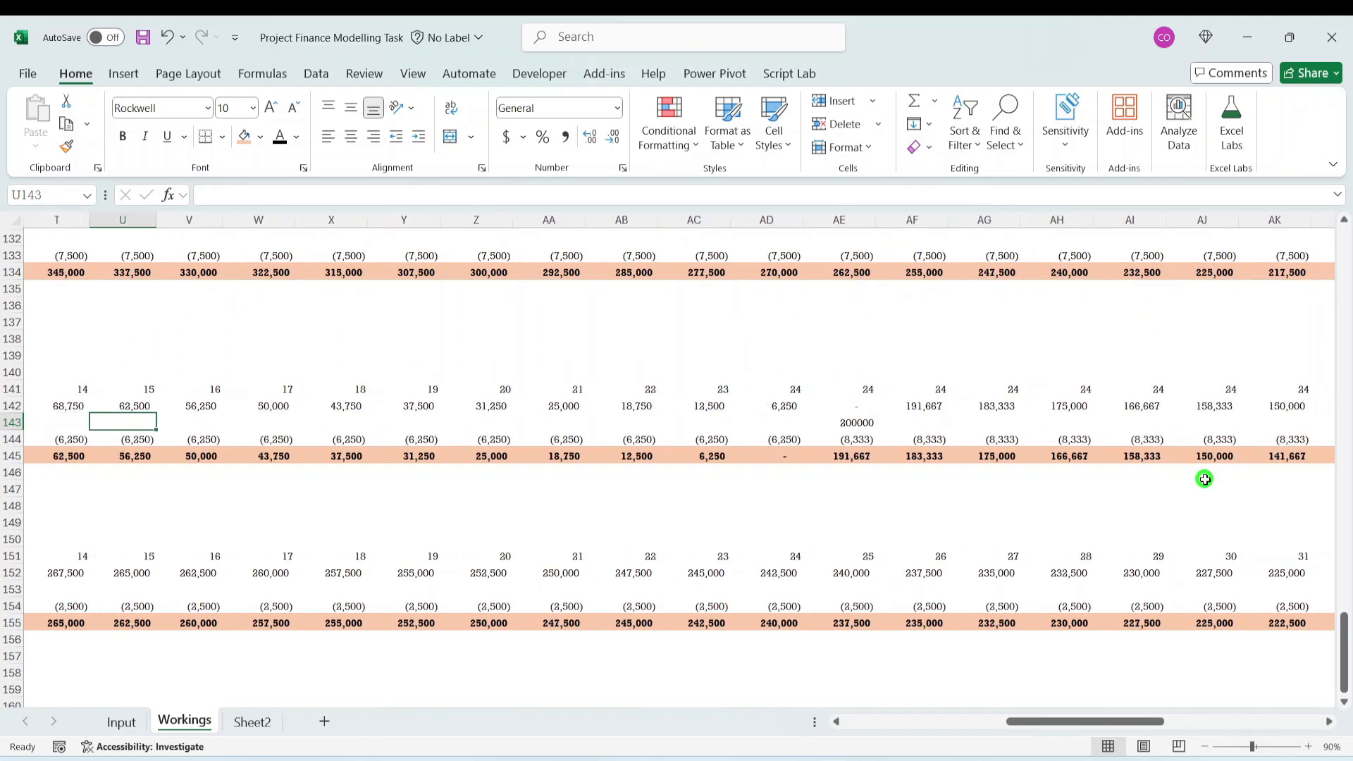
{"action": "key", "text": "Delete"}
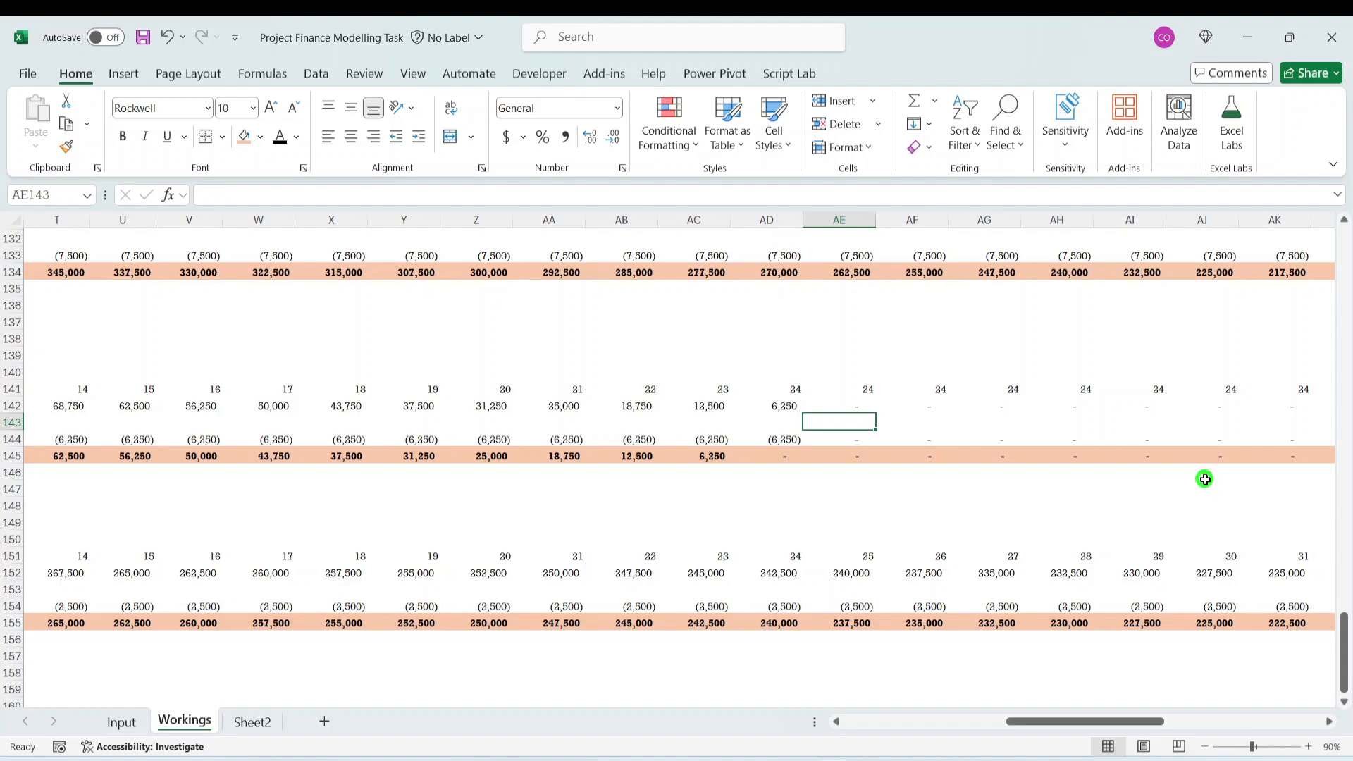
- Enter a Moto Vehicle Capex Acquisition Cost of 30000 for month 14 in T143
{"action": "key", "text": "Left"}
{"action": "key", "text": "Left"}
{"action": "key", "text": "Left"}
{"action": "key", "text": "Left"}
{"action": "key", "text": "Left"}
{"action": "key", "text": "Left"}
{"action": "key", "text": "Left"}
{"action": "key", "text": "Left"}
{"action": "key", "text": "Left"}
{"action": "key", "text": "Left"}
{"action": "key", "text": "Left"}
{"action": "key", "text": "Left"}
{"action": "key", "text": "Left"}
{"action": "key", "text": "Left"}
{"action": "key", "text": "Left"}
{"action": "key", "text": "Left"}
{"action": "key", "text": "Left"}
{"action": "key", "text": "Left"}
{"action": "key", "text": "Left"}
{"action": "key", "text": "Left"}
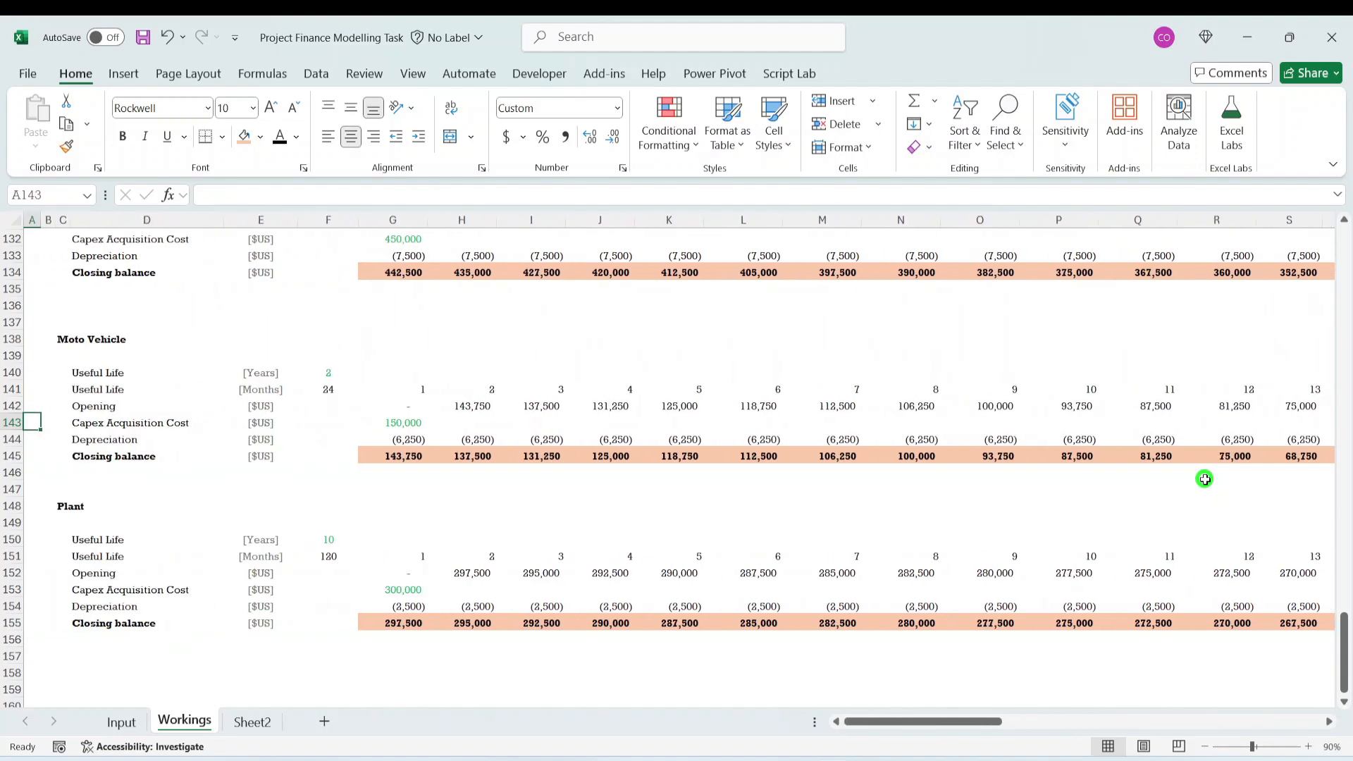
{"action": "key", "text": "Right"}
{"action": "key", "text": "Right"}
{"action": "key", "text": "Right"}
{"action": "key", "text": "Right"}
{"action": "key", "text": "Right"}
{"action": "key", "text": "Right"}
{"action": "key", "text": "Right"}
{"action": "key", "text": "Right"}
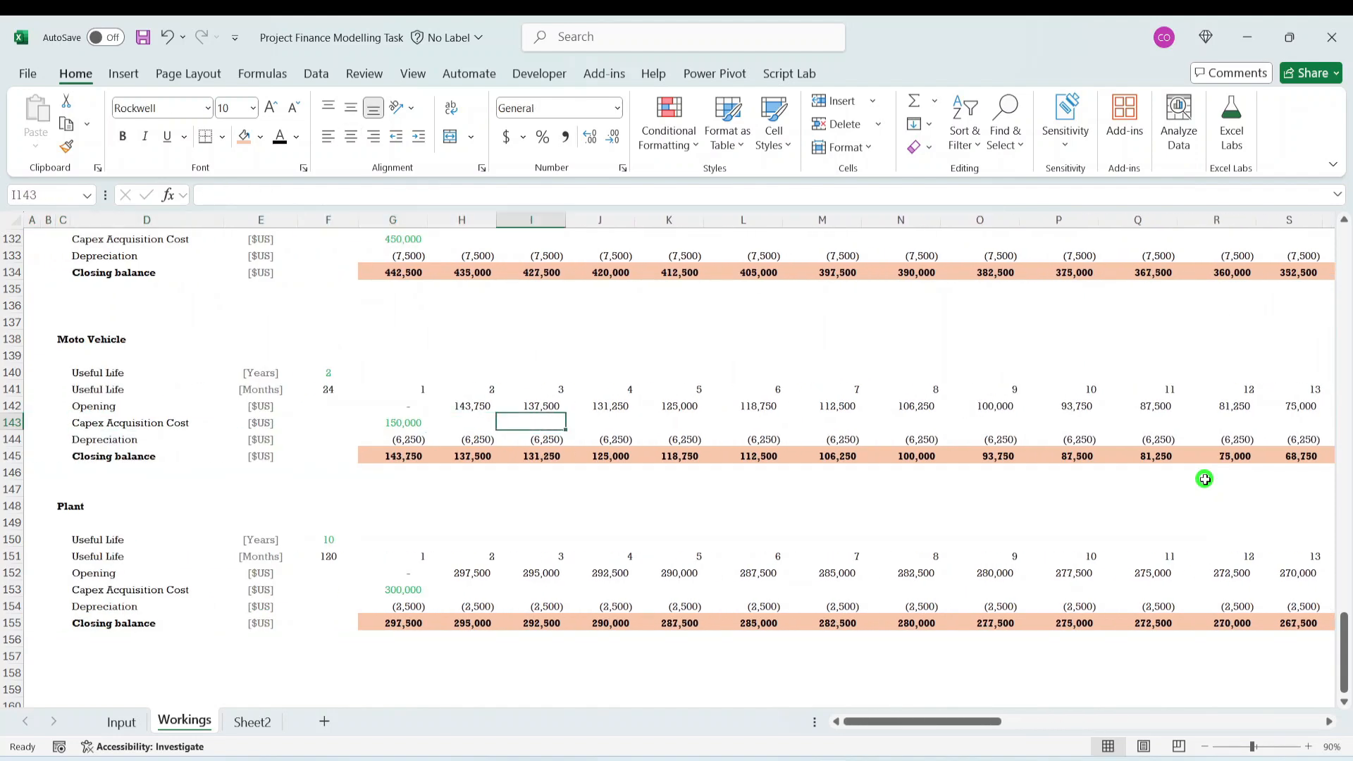
{"action": "key", "text": "Right"}
{"action": "key", "text": "Right"}
{"action": "key", "text": "Right"}
{"action": "key", "text": "Right"}
{"action": "key", "text": "Right"}
{"action": "key", "text": "Right"}
{"action": "key", "text": "Right"}
{"action": "key", "text": "Right"}
{"action": "key", "text": "Right"}
{"action": "key", "text": "Right"}
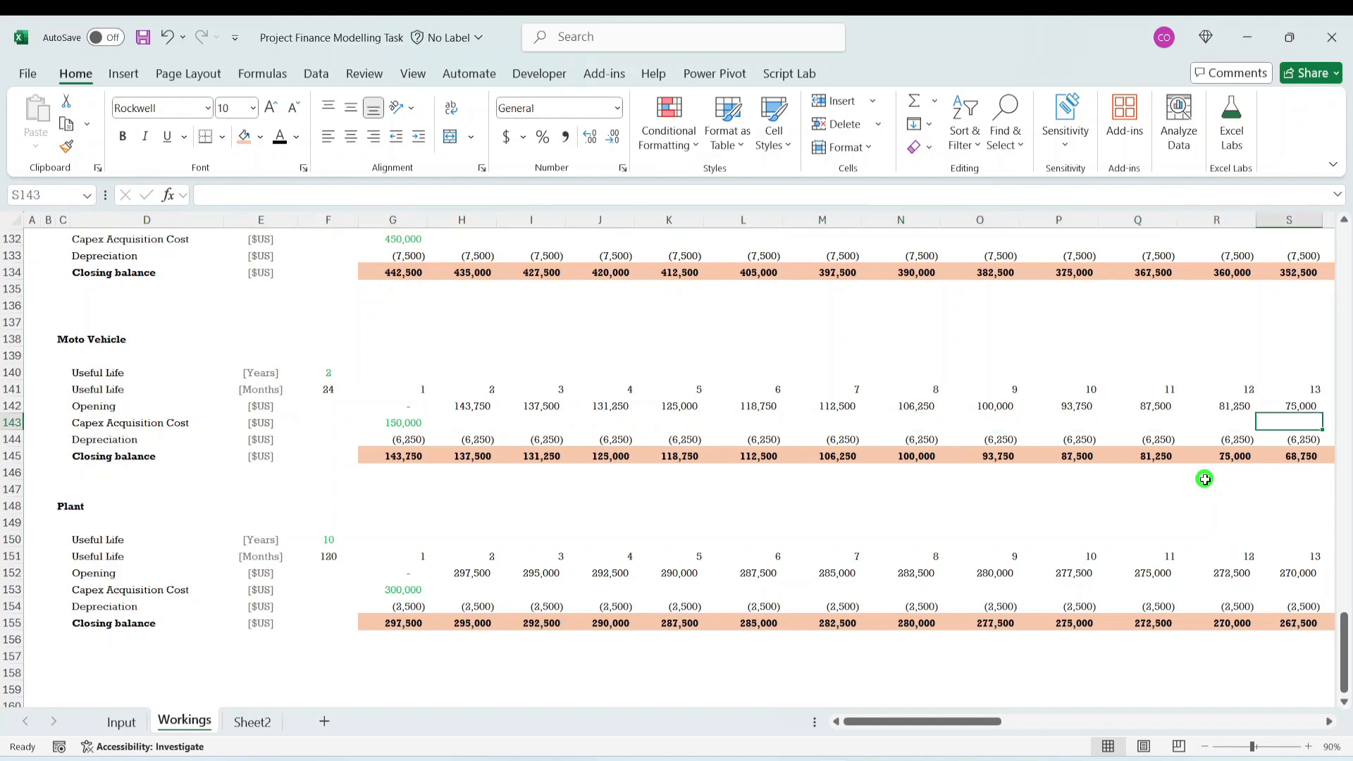
{"action": "key", "text": "Right"}
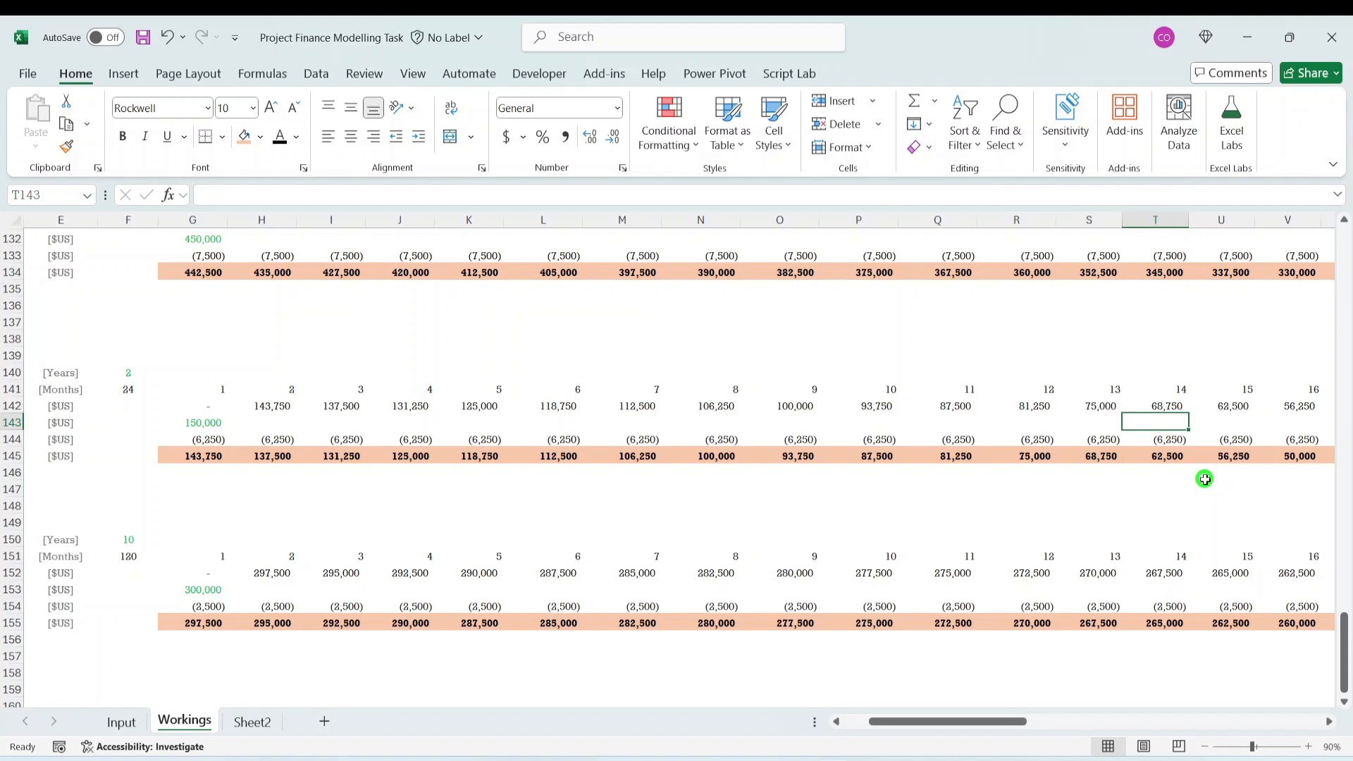
{"action": "type", "text": "30000"}
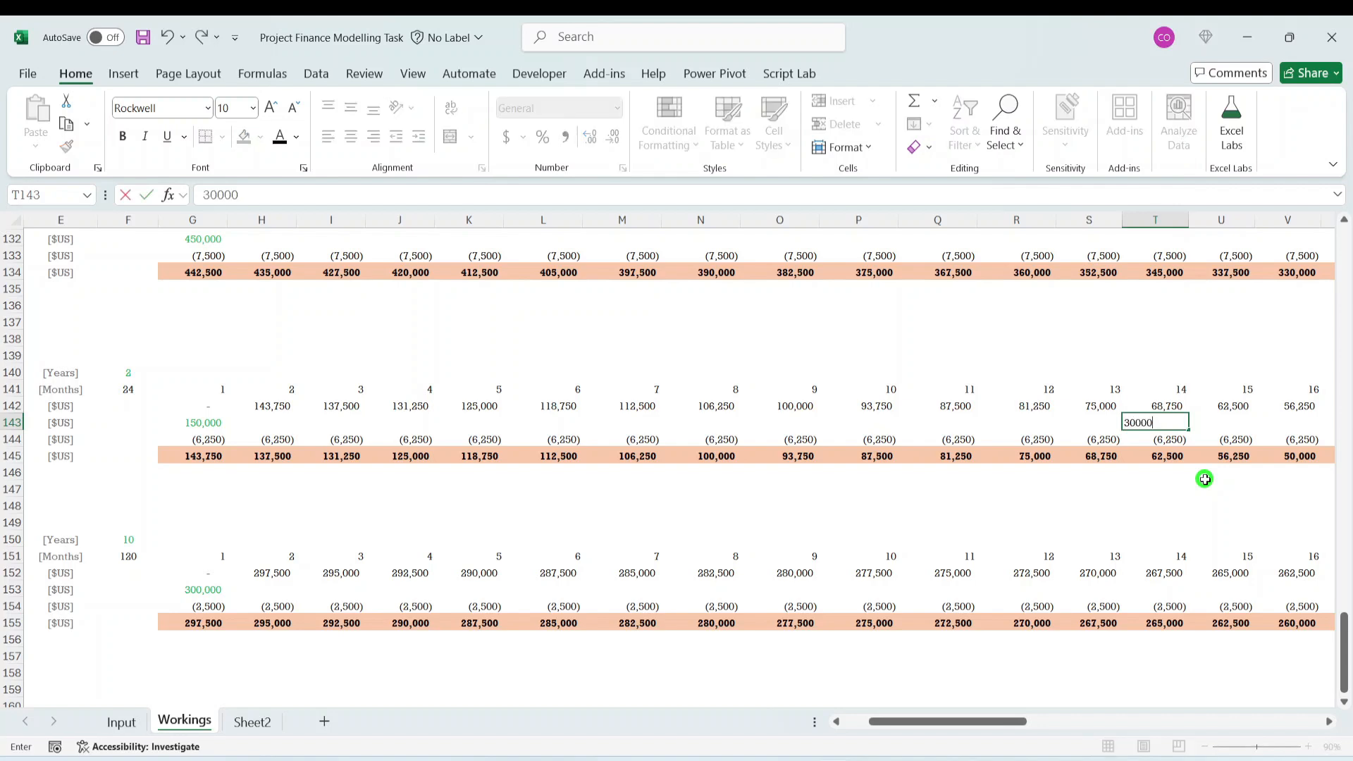
{"action": "key", "text": "ctrl+Return"}
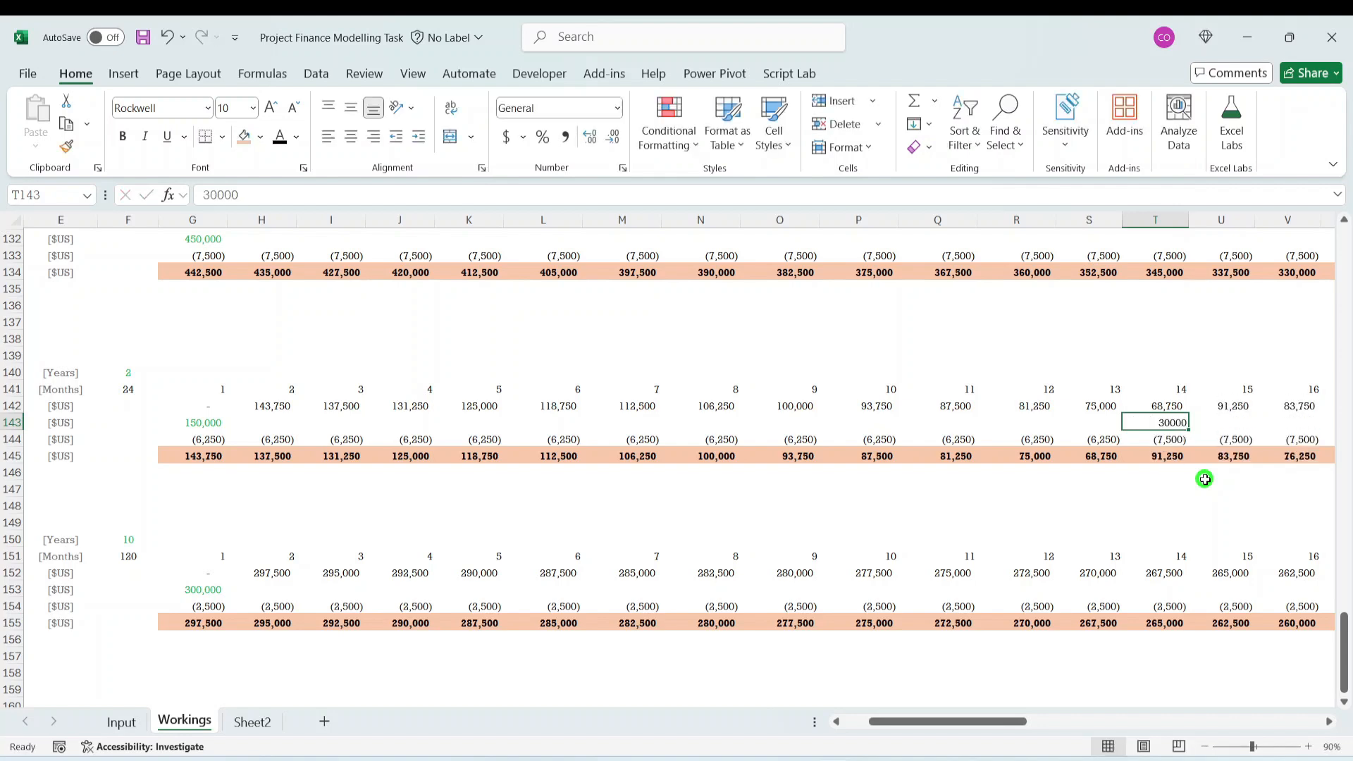
- Compare the Moto Vehicle depreciation and closing balances in rows 144 and 145 for months 13 to 15
{"action": "left_click", "coordinate": [1102, 455]}
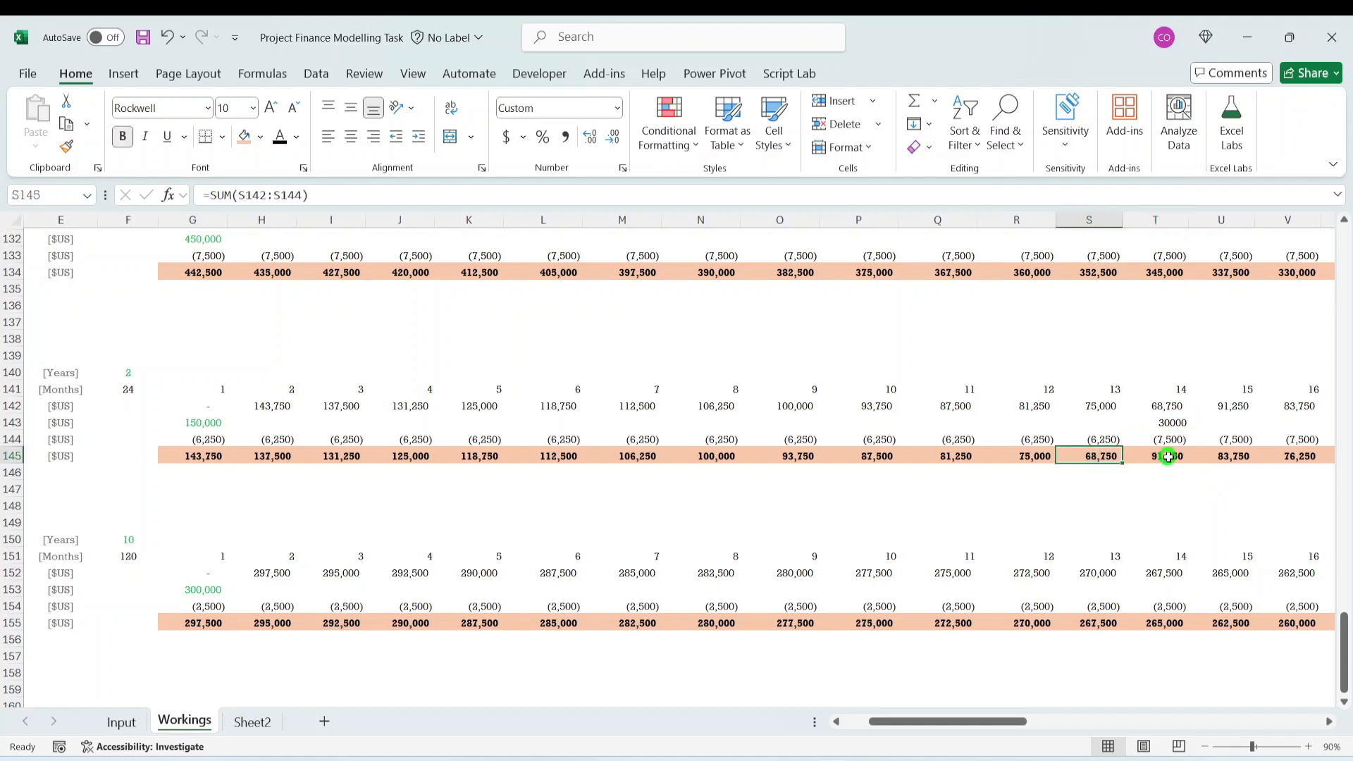
{"action": "left_click", "coordinate": [1172, 457]}
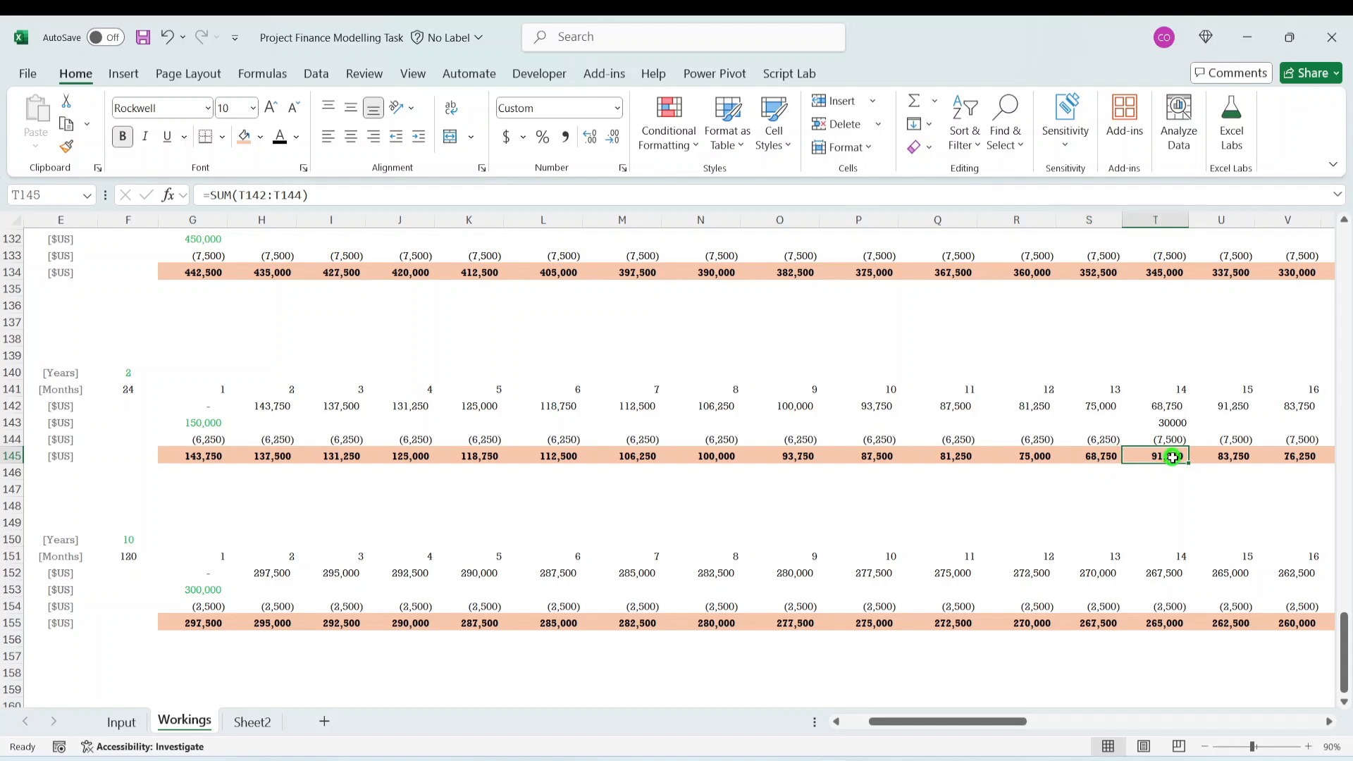
{"action": "left_click", "coordinate": [1082, 439]}
{"action": "left_click", "coordinate": [1170, 441]}
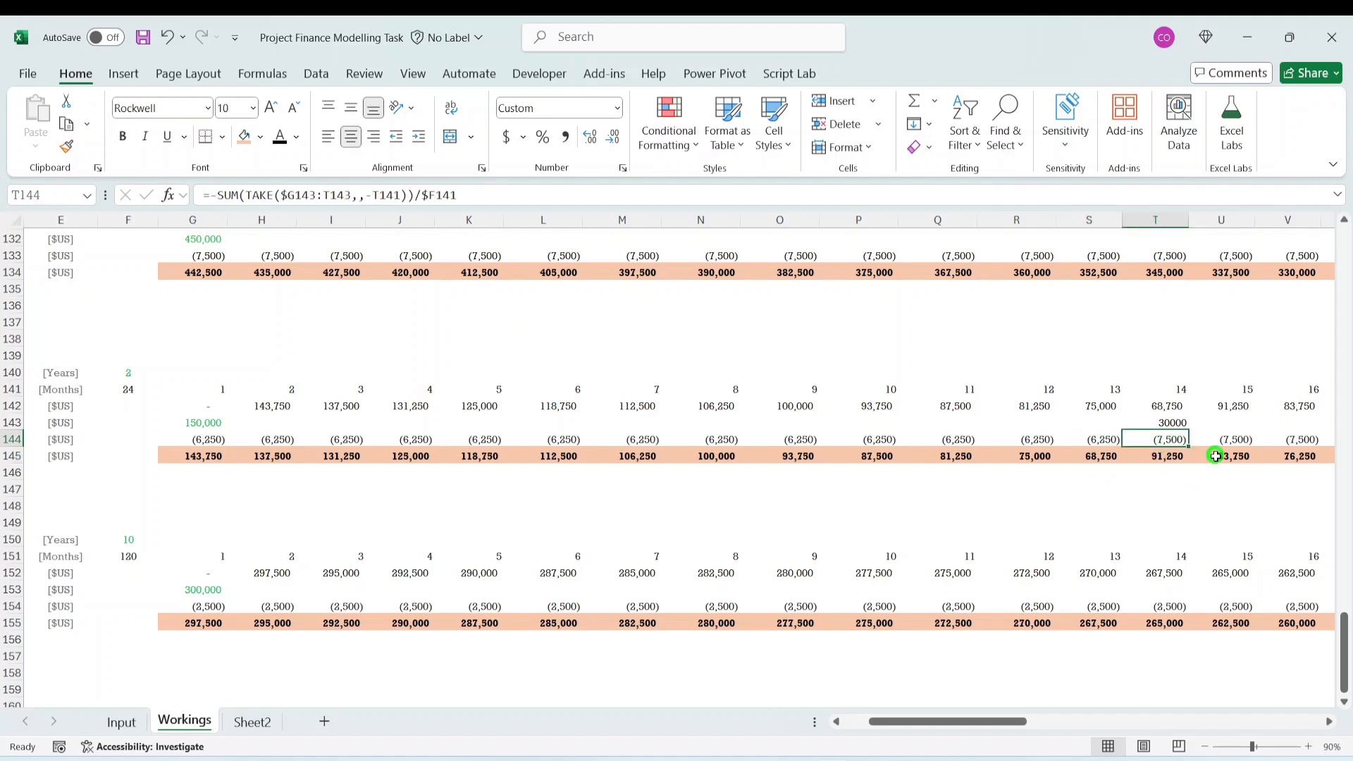
{"action": "left_click", "coordinate": [1212, 455]}
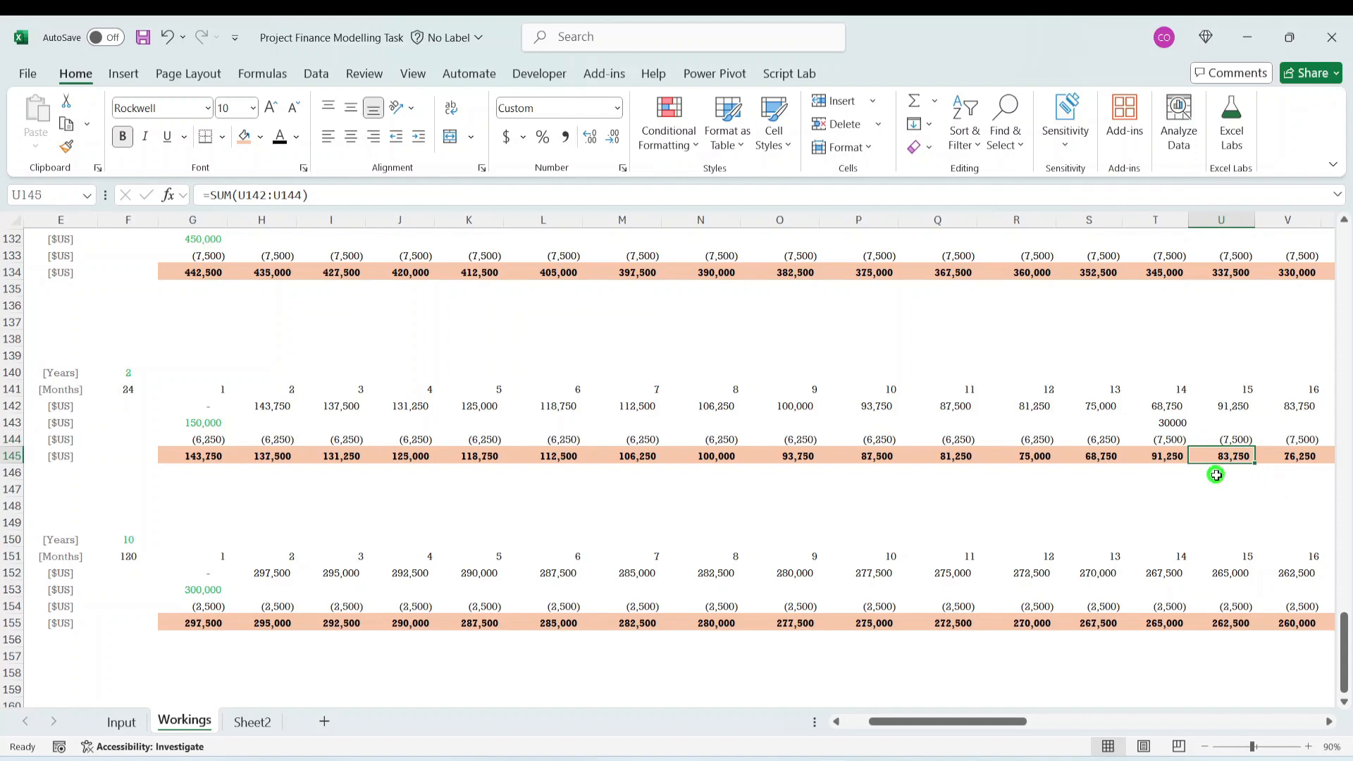
- Follow the Moto Vehicle closing balance through to month 25 and compare the depreciation formulas in AD144 and AE144
{"action": "key", "text": "Right"}
{"action": "key", "text": "Right"}
{"action": "key", "text": "Right"}
{"action": "key", "text": "Right"}
{"action": "key", "text": "Right"}
{"action": "key", "text": "Right"}
{"action": "key", "text": "Right"}
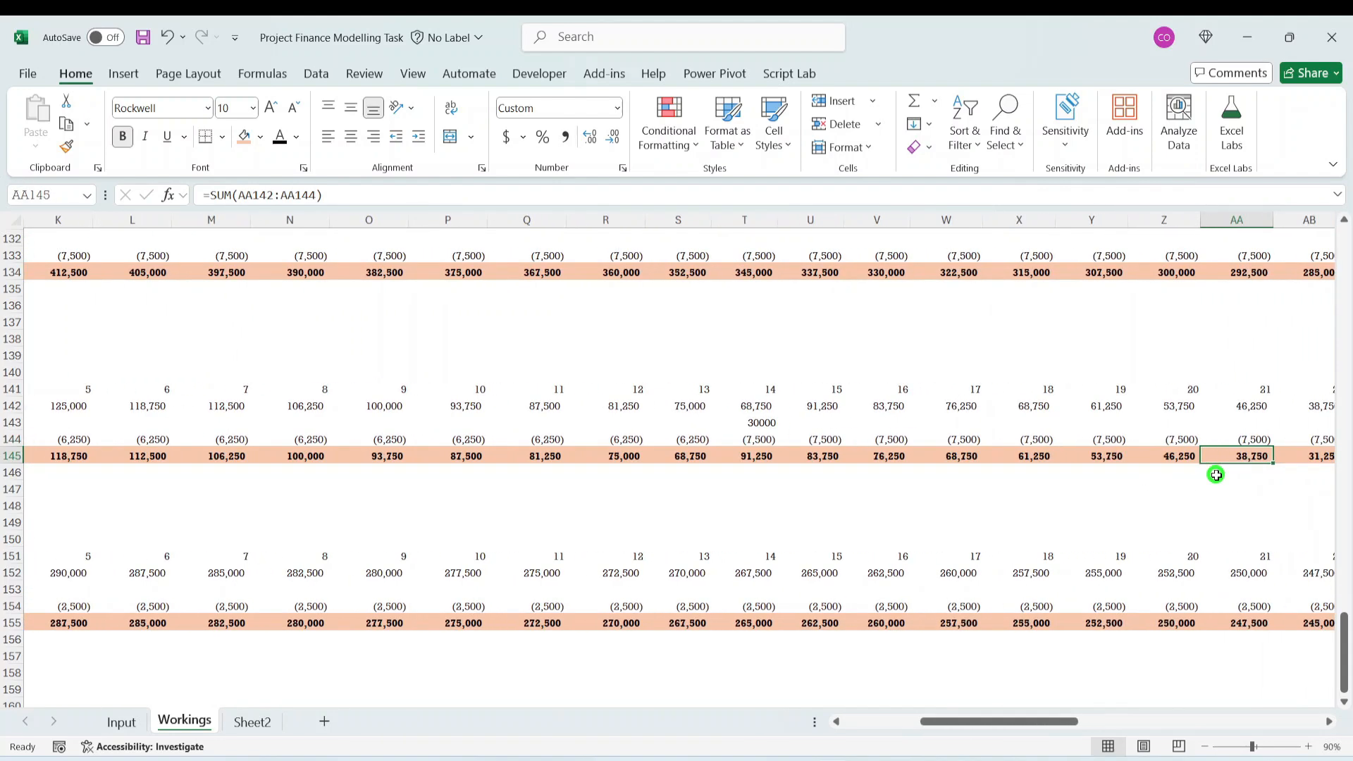
{"action": "key", "text": "Right"}
{"action": "key", "text": "Right"}
{"action": "key", "text": "Right"}
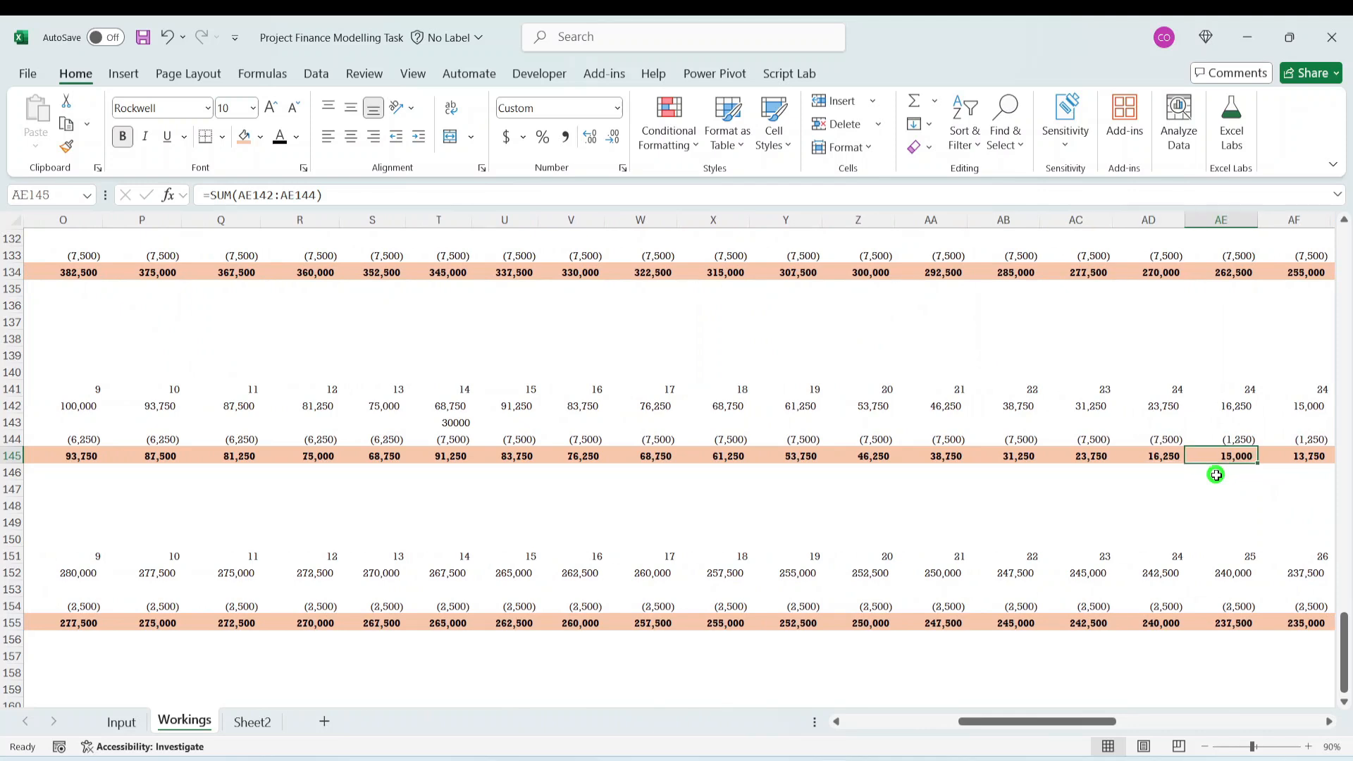
{"action": "key", "text": "Left"}
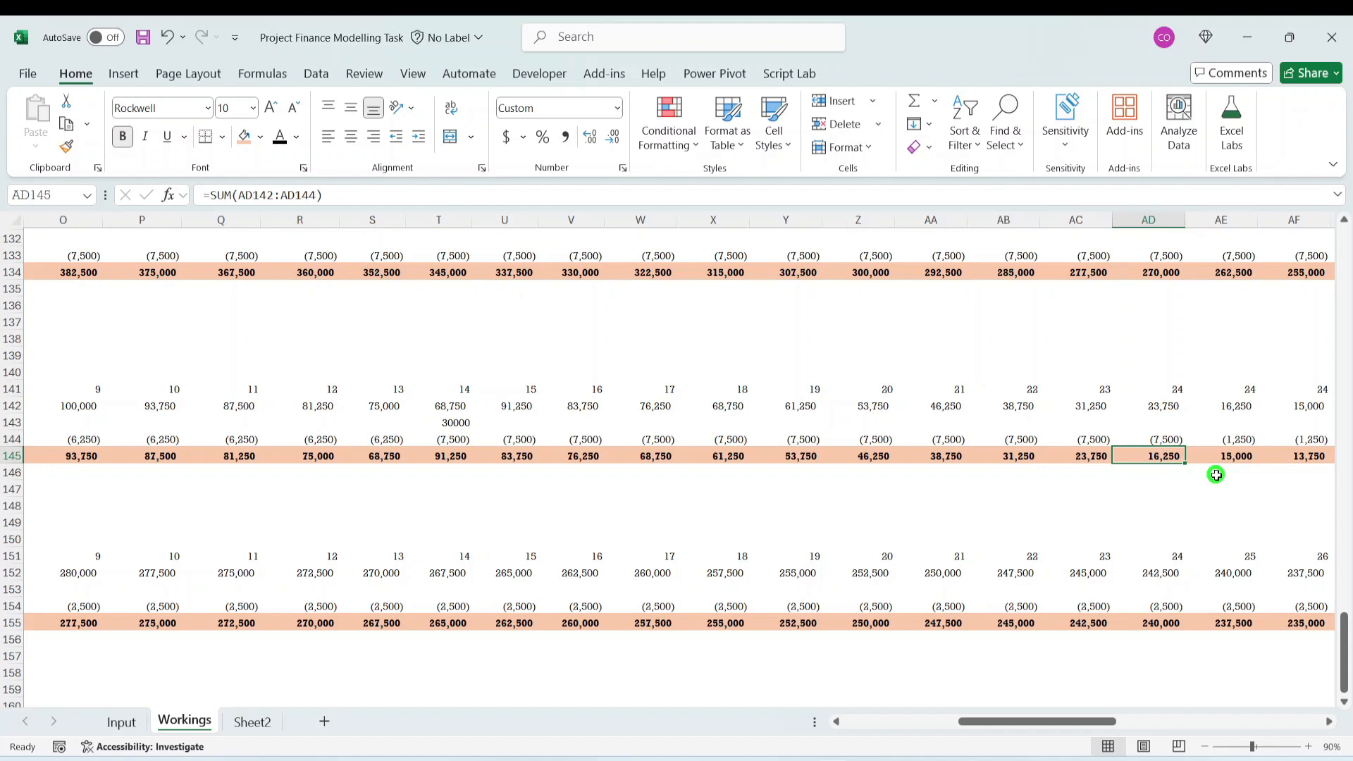
{"action": "key", "text": "Right"}
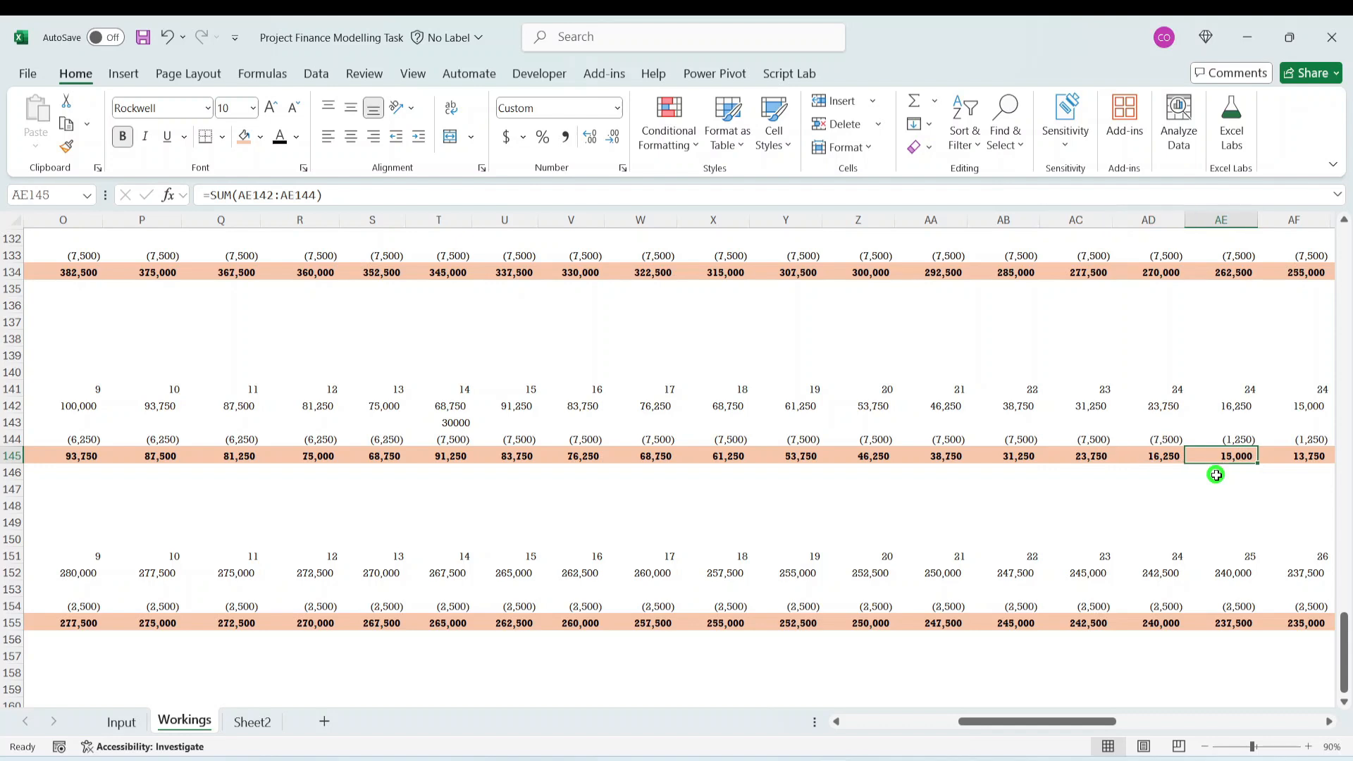
{"action": "key", "text": "Up"}
{"action": "key", "text": "Left"}
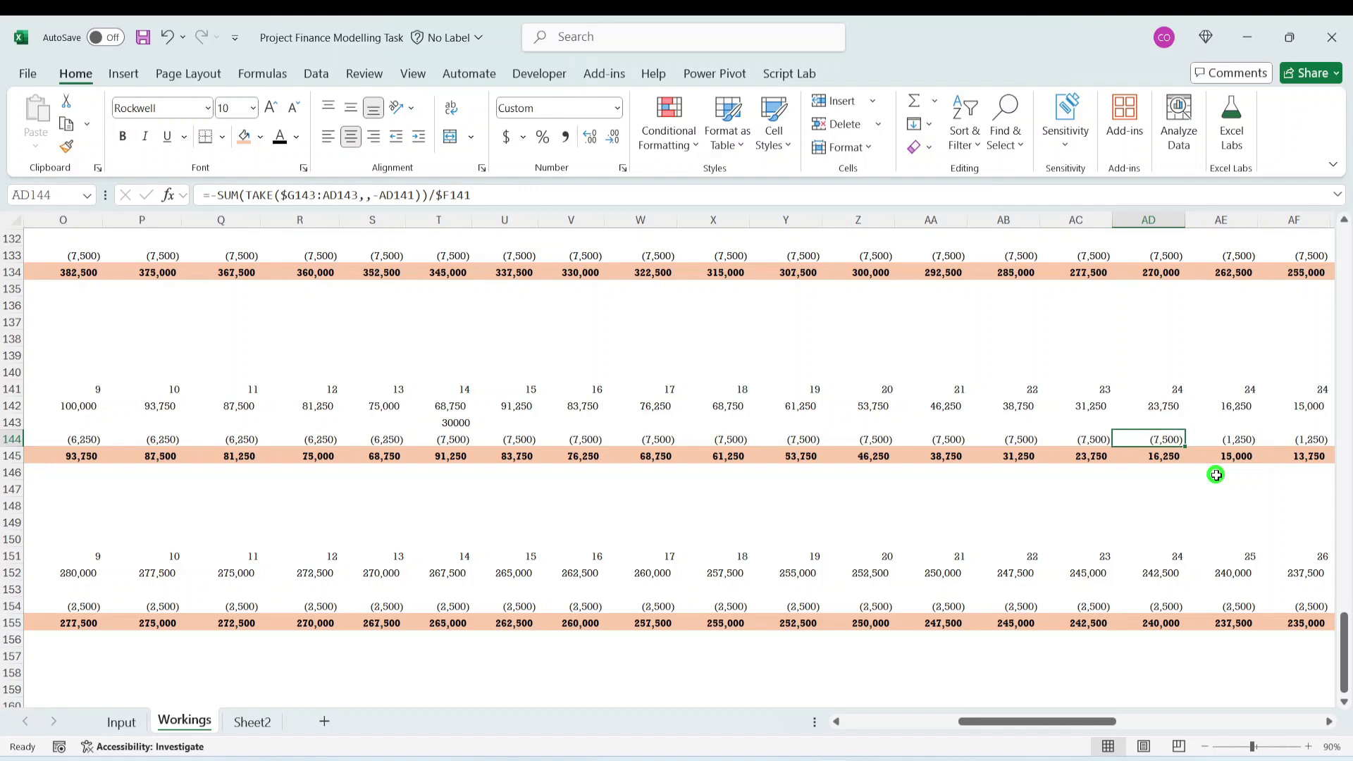
{"action": "key", "text": "Right"}
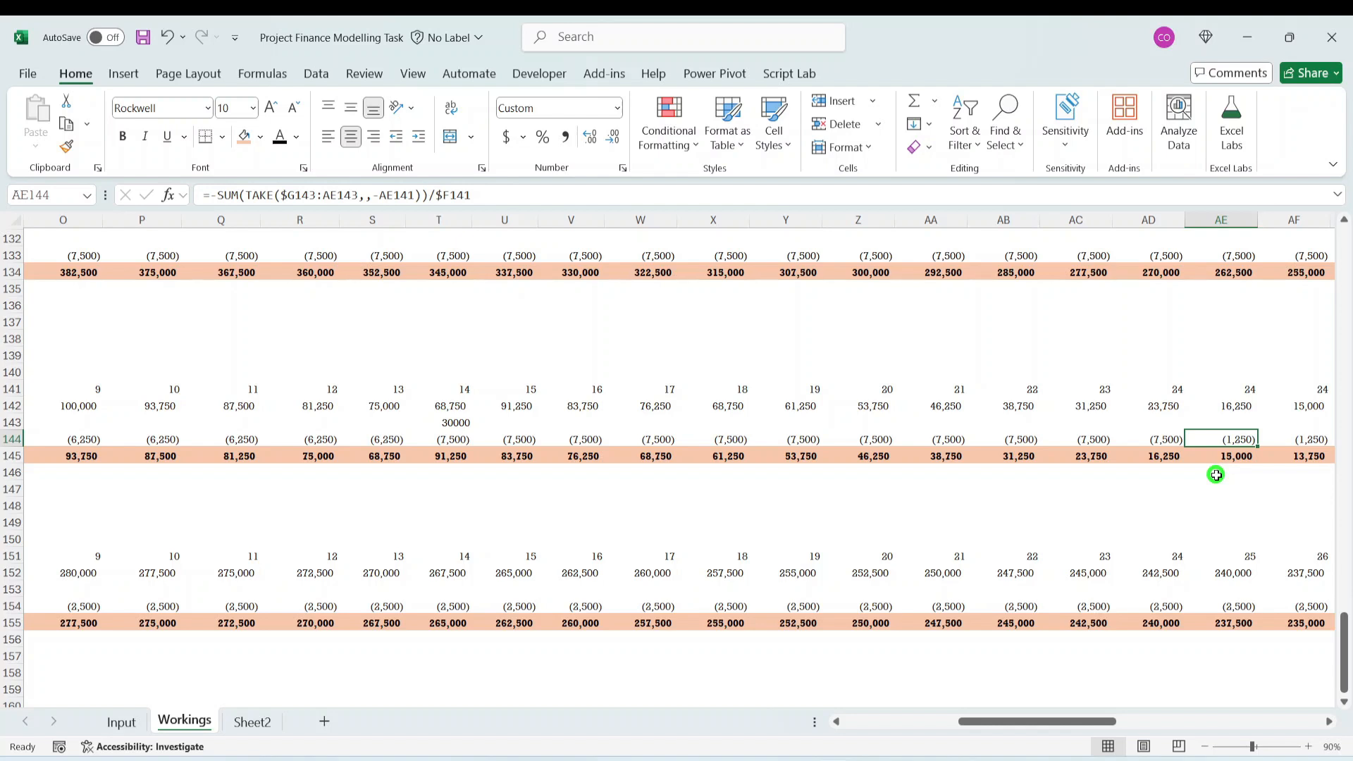
- Clear the month 14 Moto Vehicle Capex Acquisition Cost from T143 and return to the start of the schedule
{"action": "left_click", "coordinate": [444, 420]}
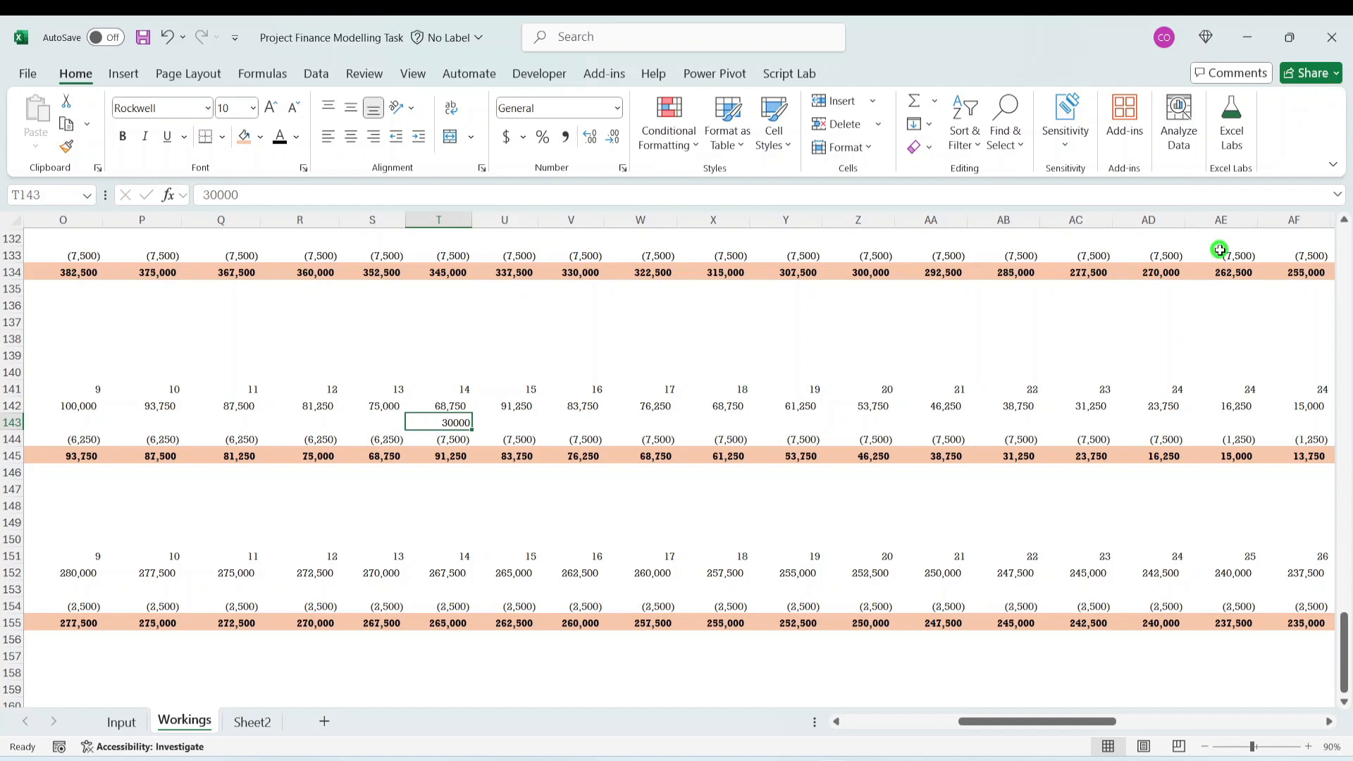
{"action": "key", "text": "Delete"}
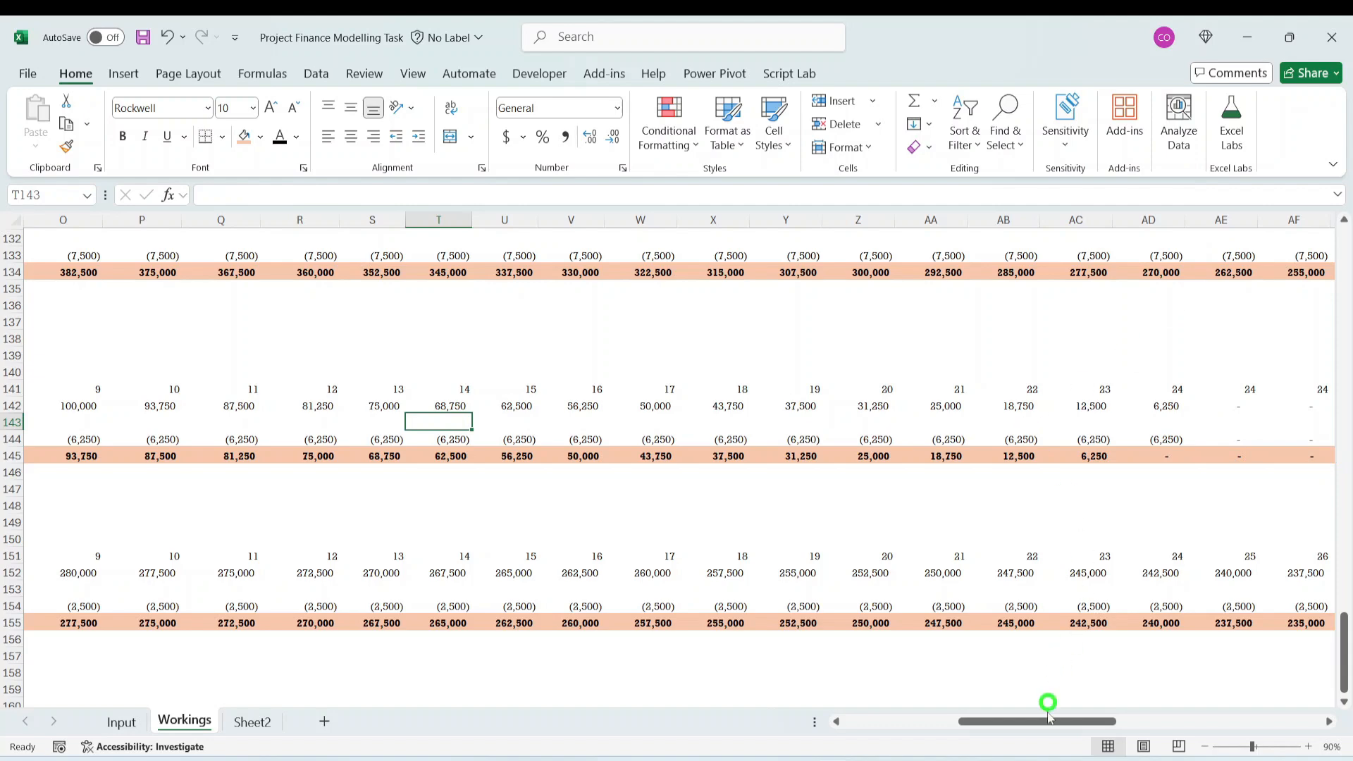
{"action": "left_click_drag", "start_coordinate": [1048, 721], "coordinate": [416, 718]}
{"action": "left_click", "coordinate": [454, 489]}
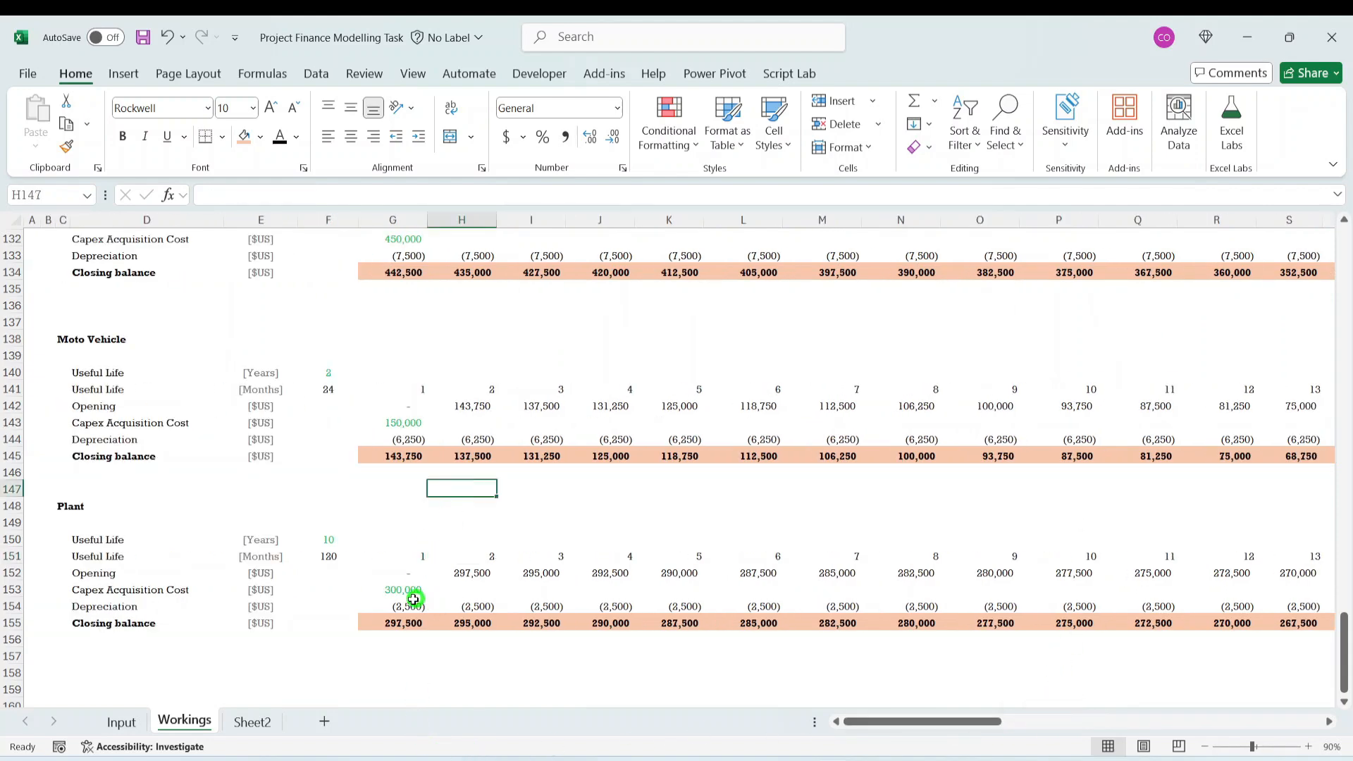
- Review the Depreciation useful lives and the Capex Value percentages on the Input sheet
{"action": "scroll", "coordinate": [380, 590], "scroll_direction": "up", "scroll_amount": 8}
{"action": "scroll", "coordinate": [462, 539], "scroll_direction": "down", "scroll_amount": 5}
{"action": "scroll", "coordinate": [463, 539], "scroll_direction": "down", "scroll_amount": 1}
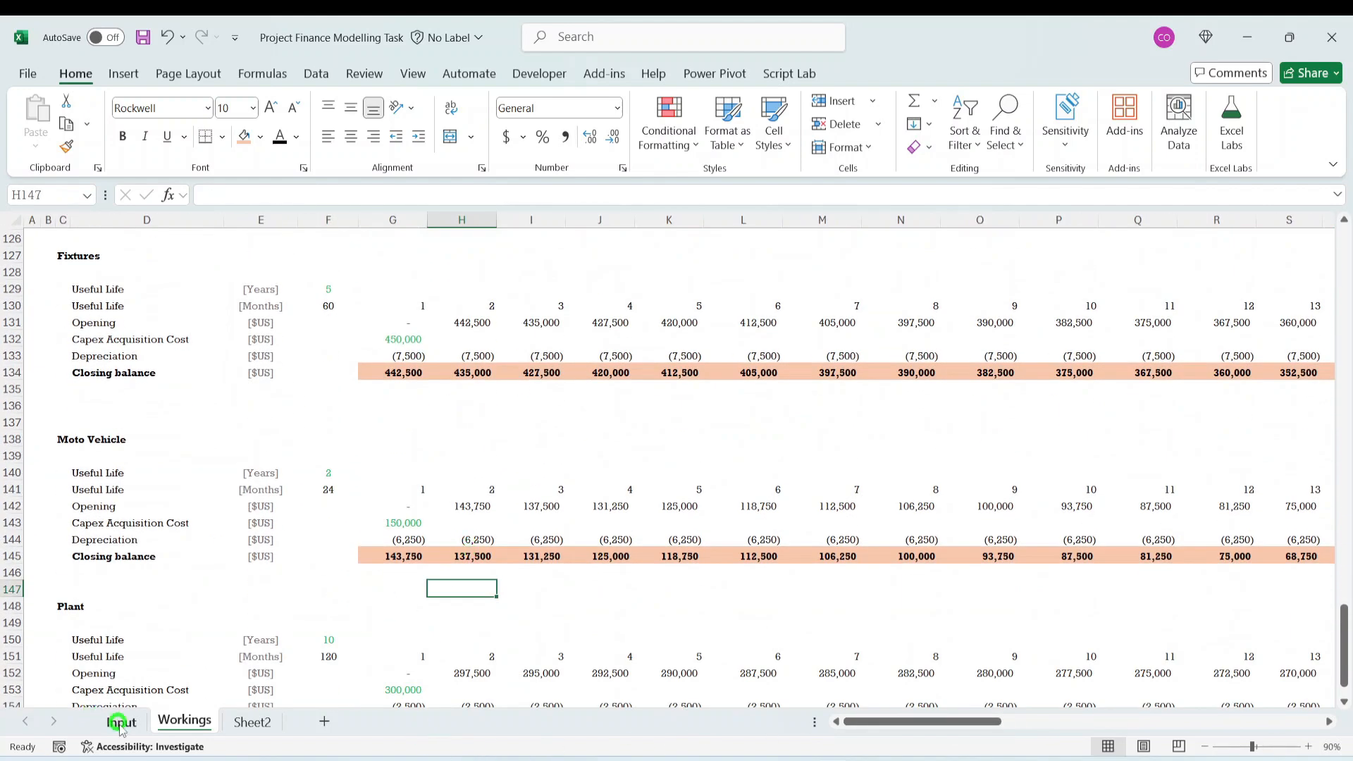
{"action": "left_click", "coordinate": [120, 721]}
{"action": "left_click", "coordinate": [487, 394]}
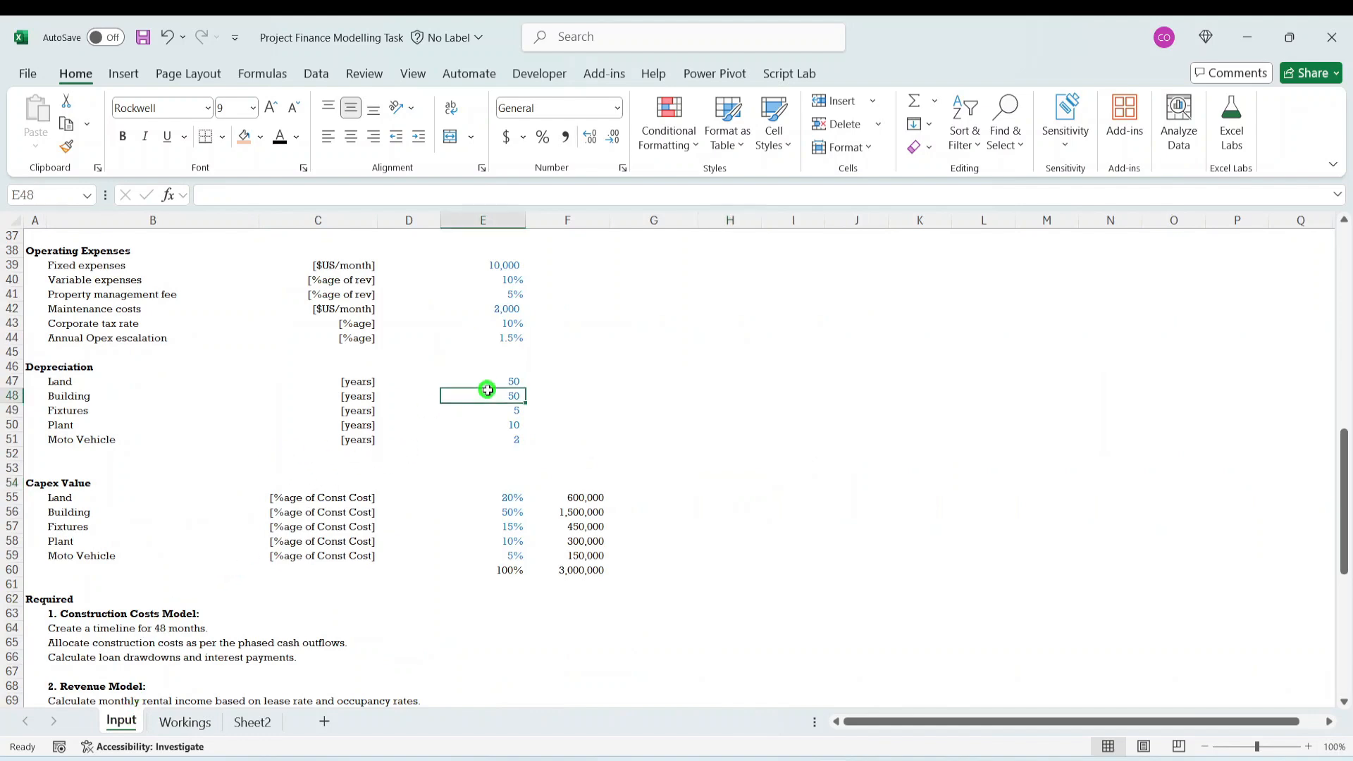
{"action": "left_click_drag", "start_coordinate": [523, 480], "coordinate": [522, 473]}
{"action": "left_click", "coordinate": [520, 556]}
{"action": "left_click", "coordinate": [757, 583]}
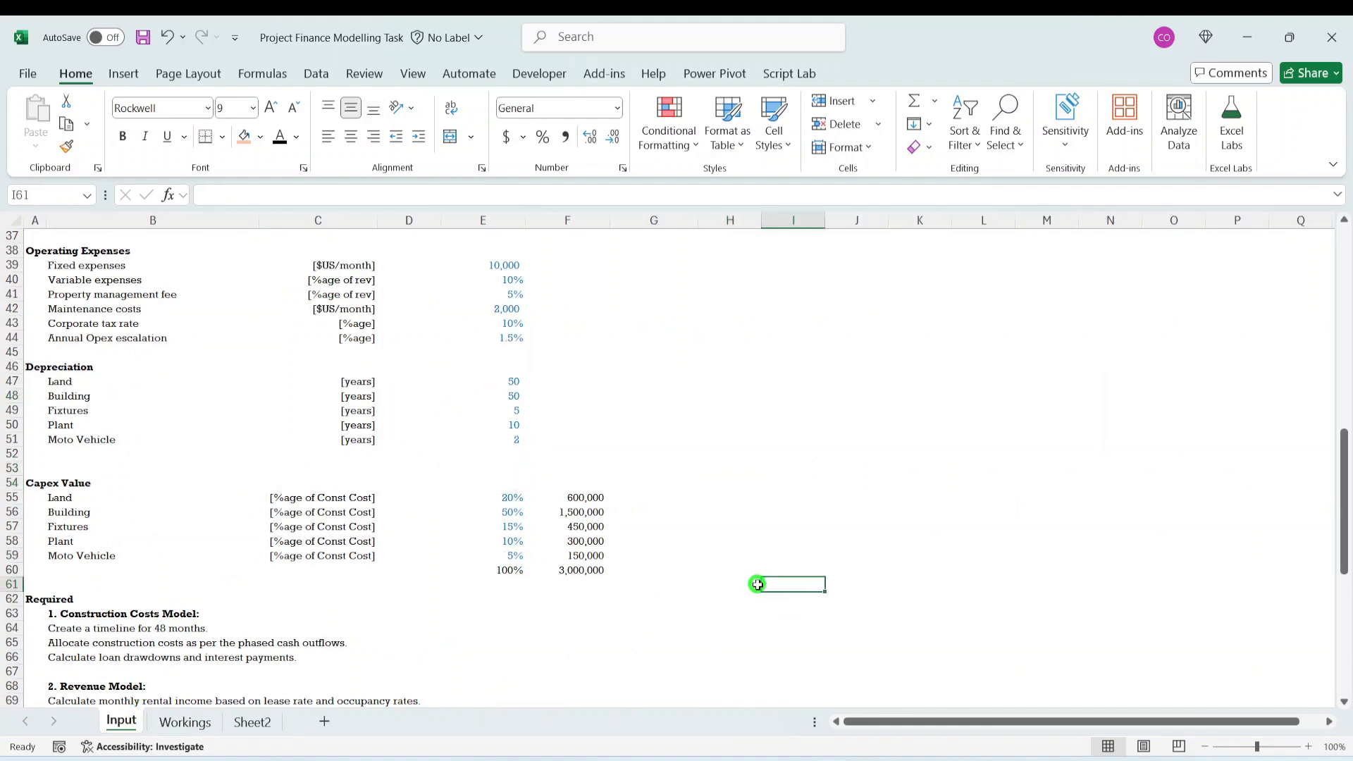
- Read items 1 to 5 of the Required list, from Construction Costs Model to Profit and Loss Statement
{"action": "scroll", "coordinate": [293, 547], "scroll_direction": "down", "scroll_amount": 6}
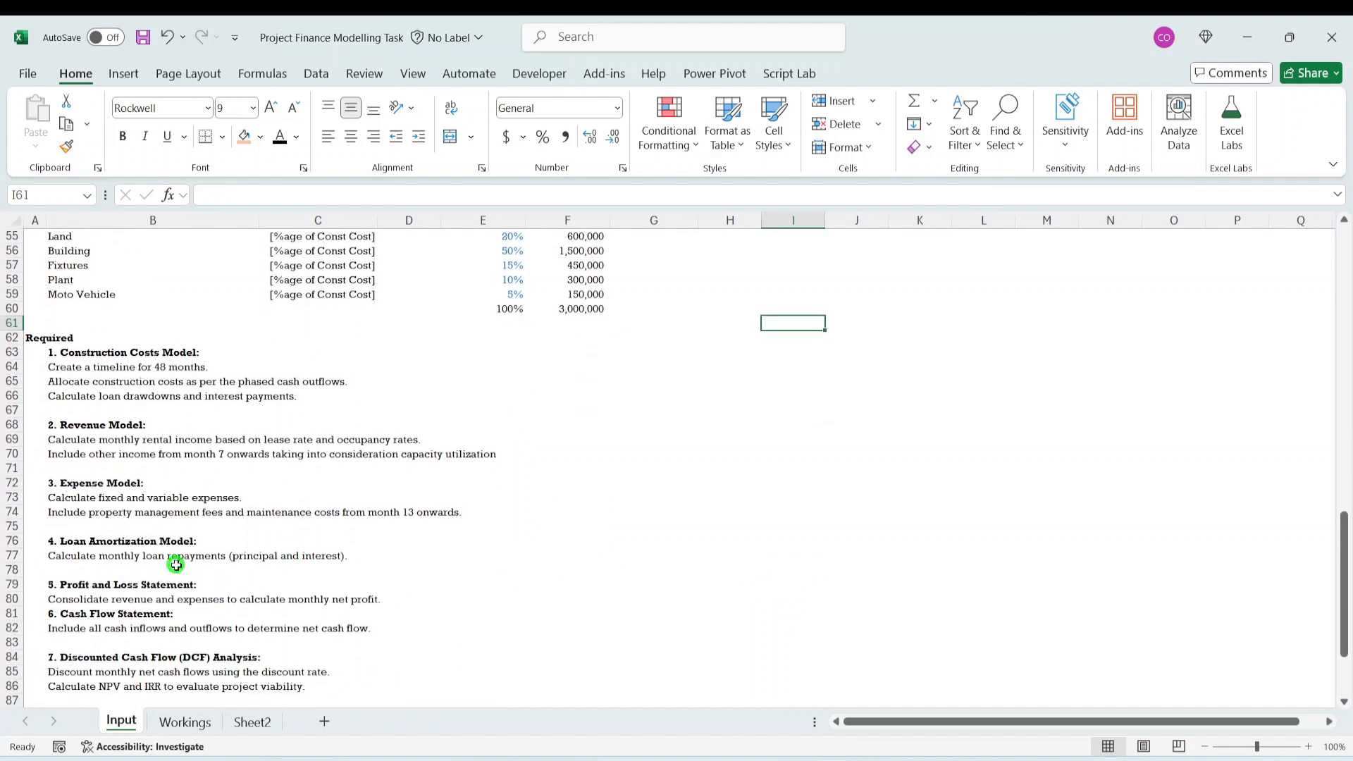
{"action": "left_click_drag", "start_coordinate": [78, 360], "coordinate": [205, 409]}
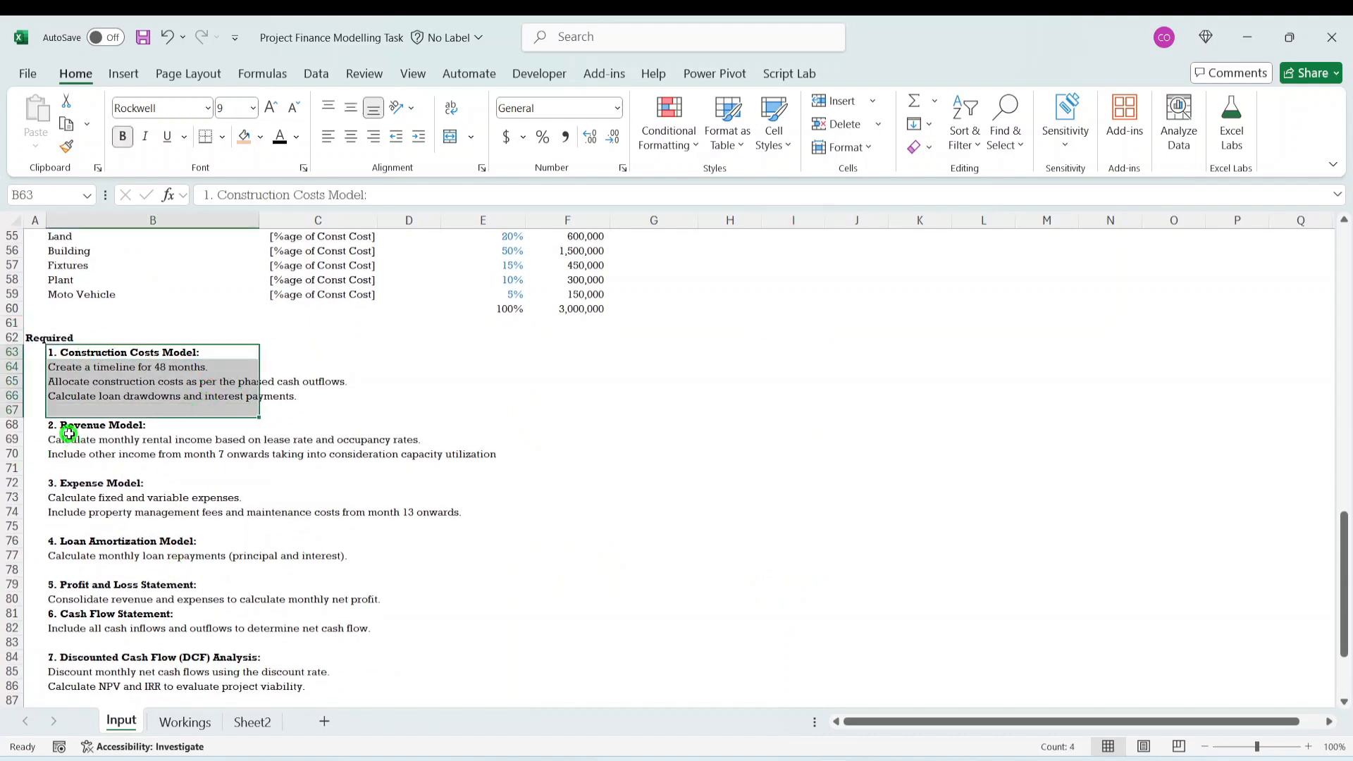
{"action": "left_click_drag", "start_coordinate": [68, 430], "coordinate": [182, 453]}
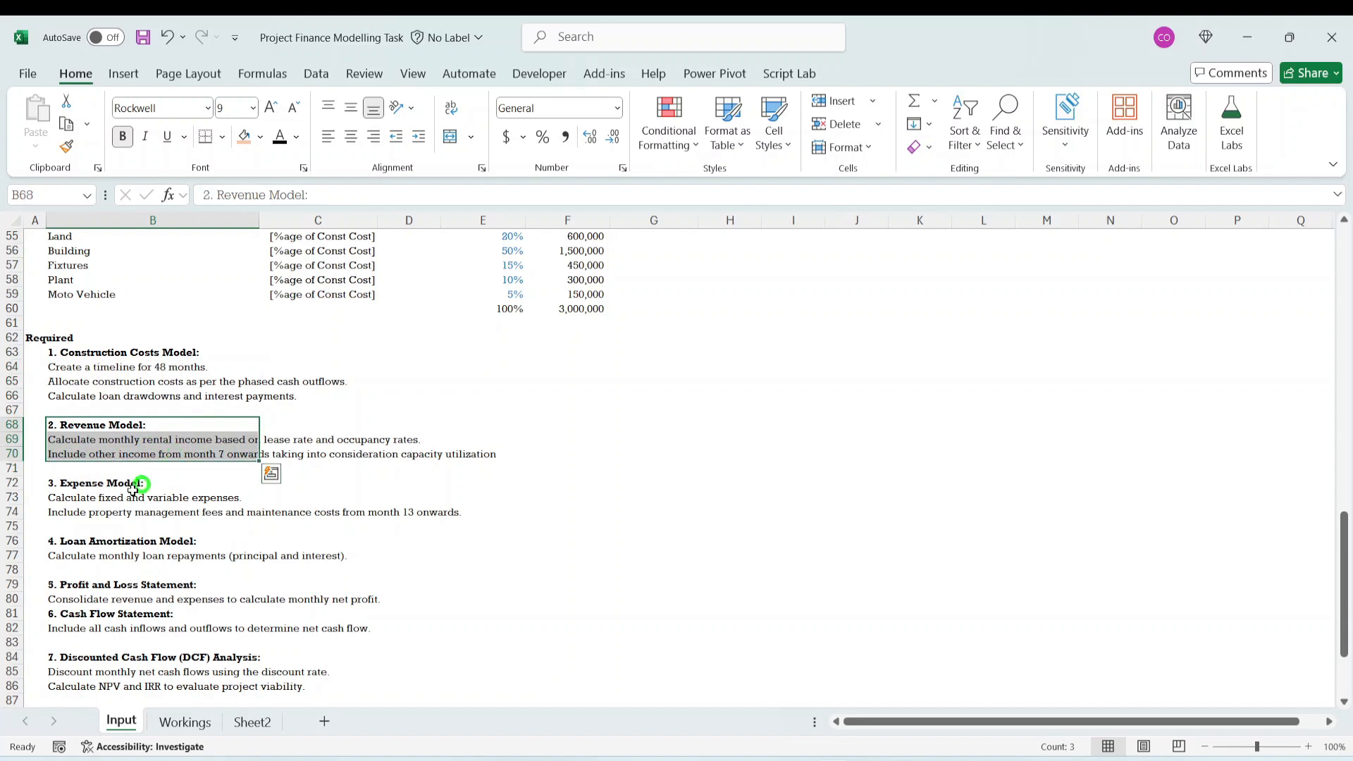
{"action": "left_click_drag", "start_coordinate": [58, 484], "coordinate": [191, 516]}
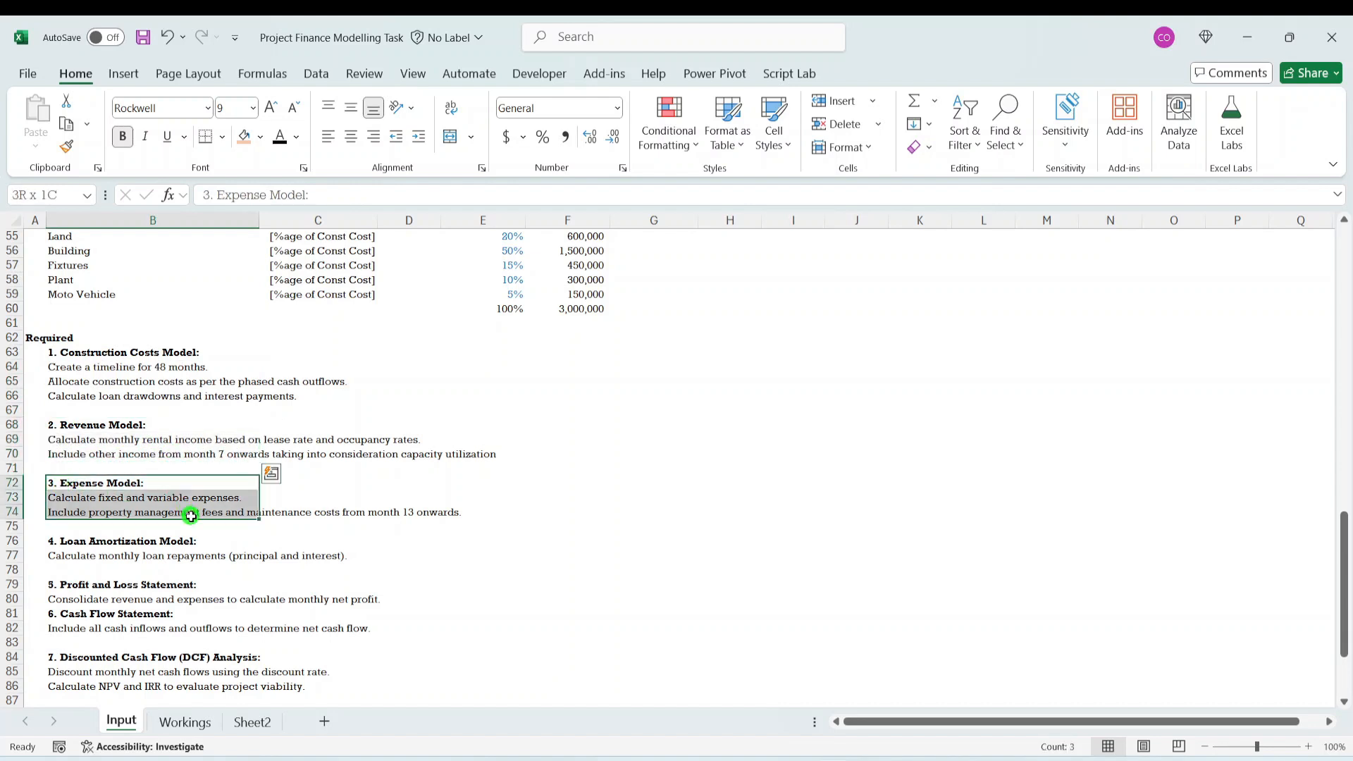
{"action": "left_click", "coordinate": [85, 548]}
{"action": "left_click_drag", "start_coordinate": [195, 564], "coordinate": [194, 563]}
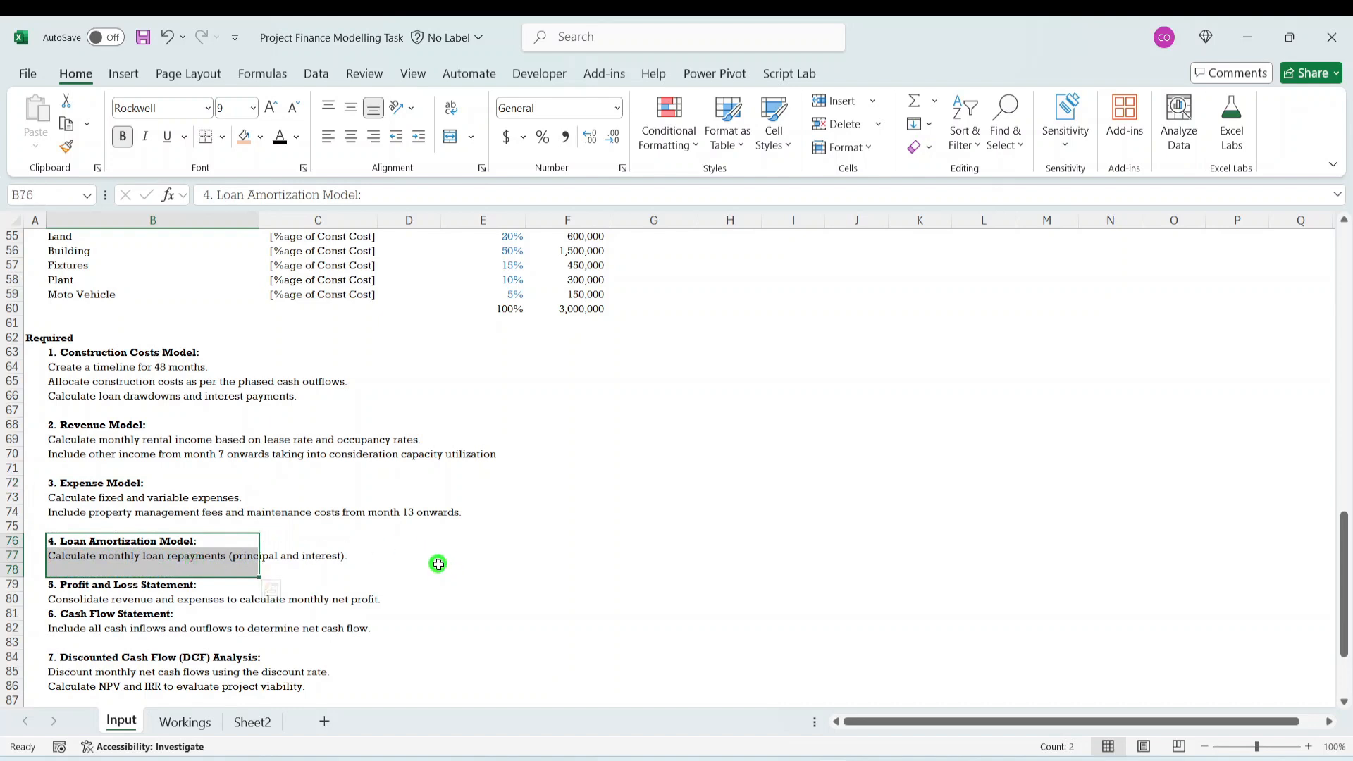
{"action": "left_click", "coordinate": [92, 597]}
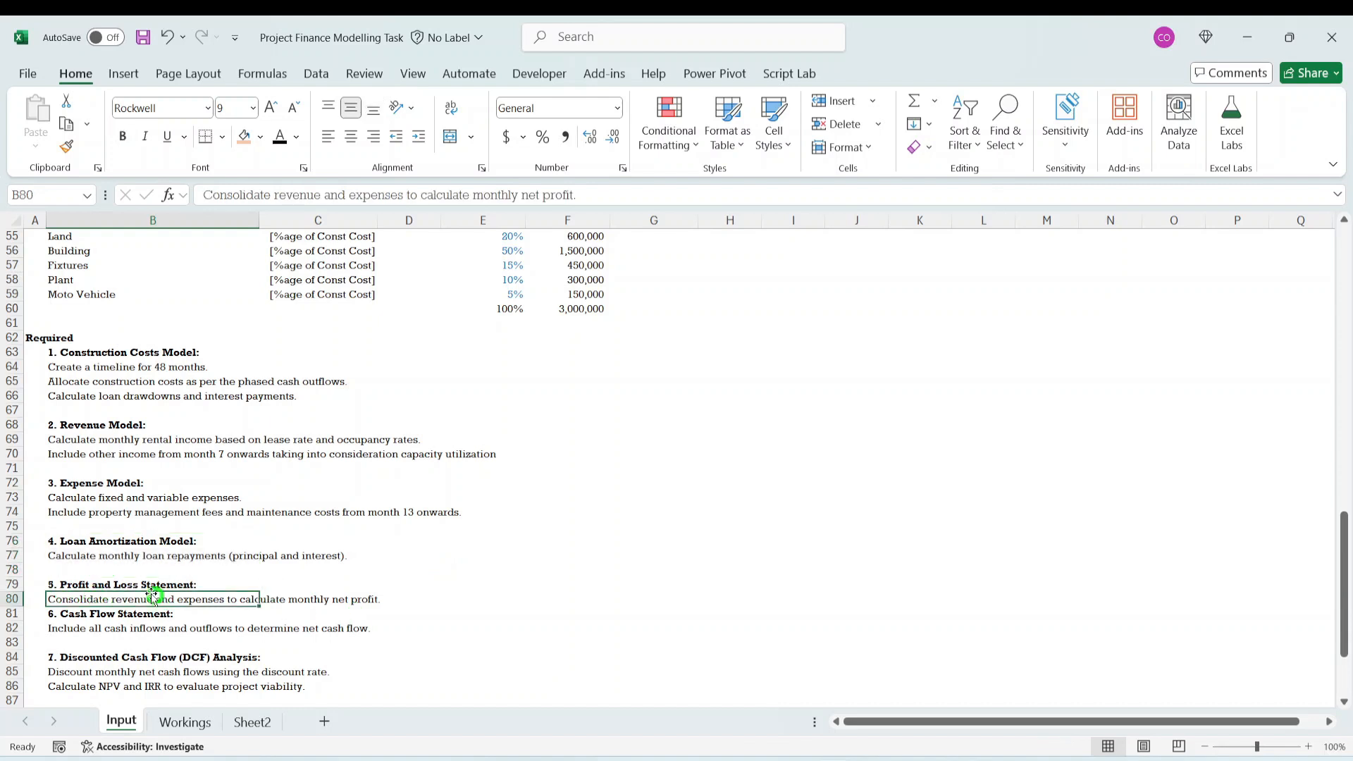
{"action": "left_click", "coordinate": [115, 584]}
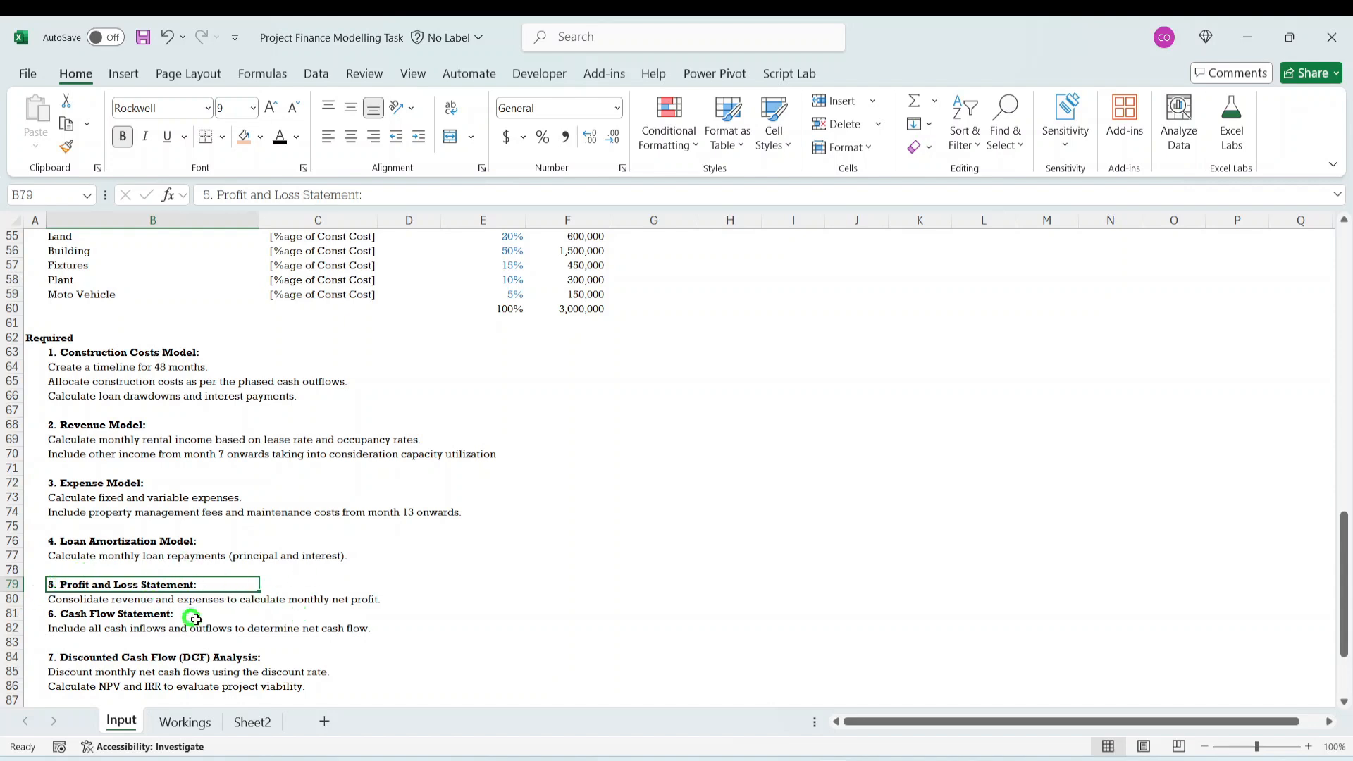
- Read items 6 to 8 of the Required list, covering Cash Flow Statement, DCF Analysis and Scenario What If Analysis
{"action": "scroll", "coordinate": [262, 559], "scroll_direction": "down", "scroll_amount": 3}
{"action": "scroll", "coordinate": [262, 559], "scroll_direction": "down", "scroll_amount": 1}
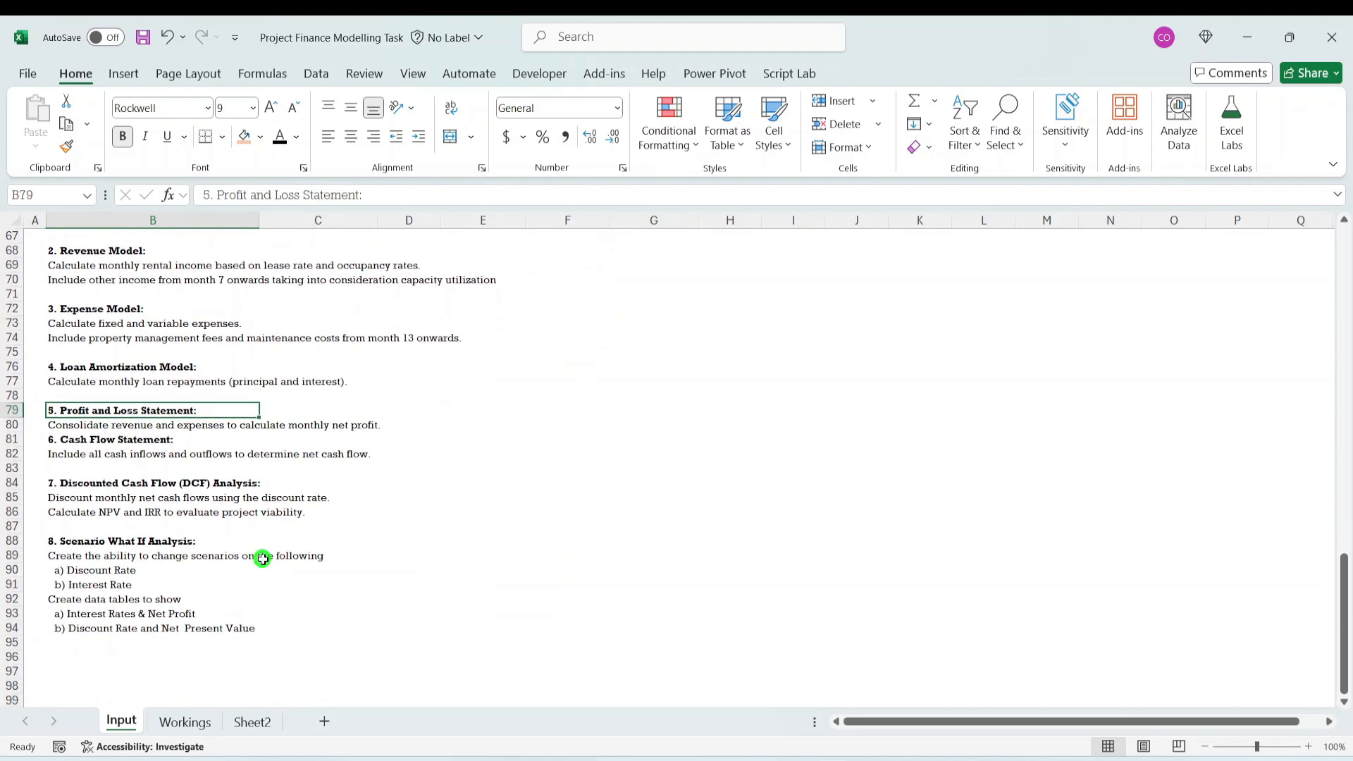
{"action": "left_click", "coordinate": [114, 440]}
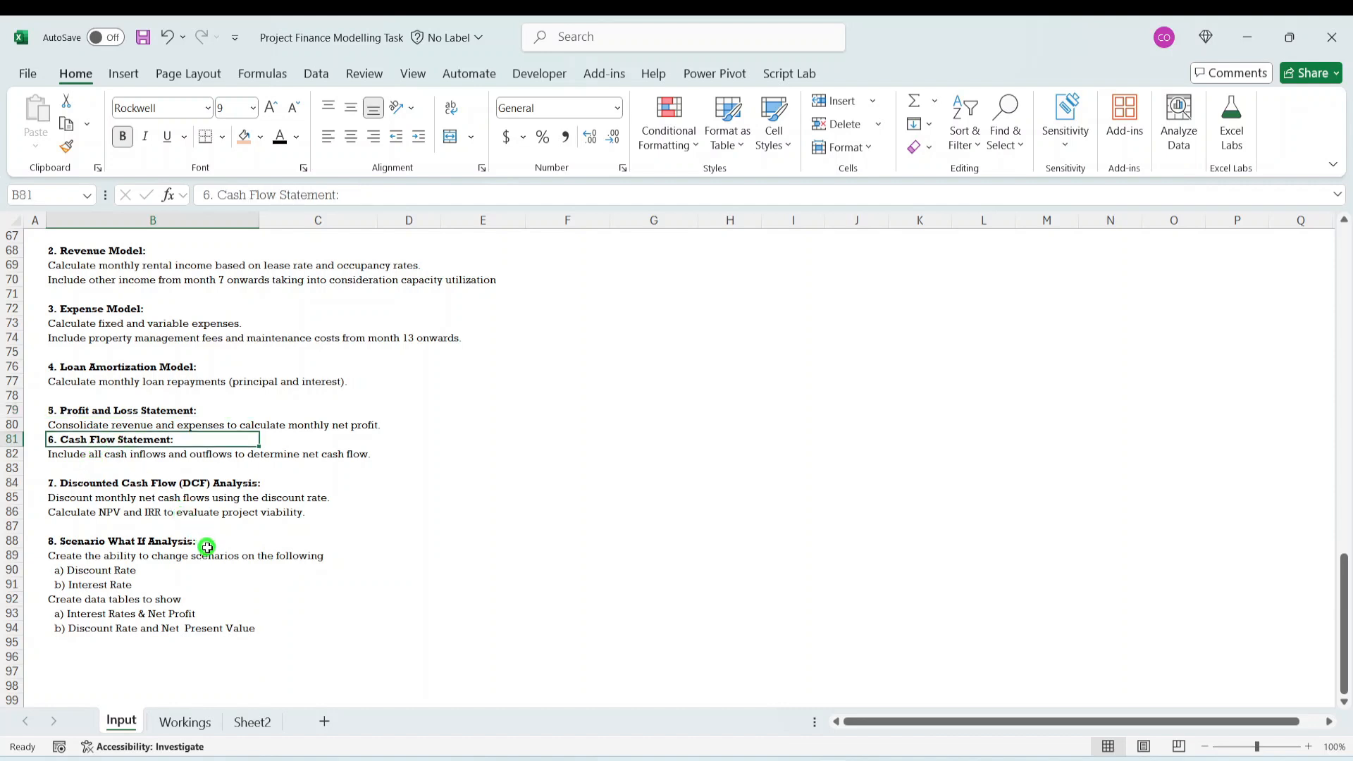
{"action": "left_click", "coordinate": [126, 483]}
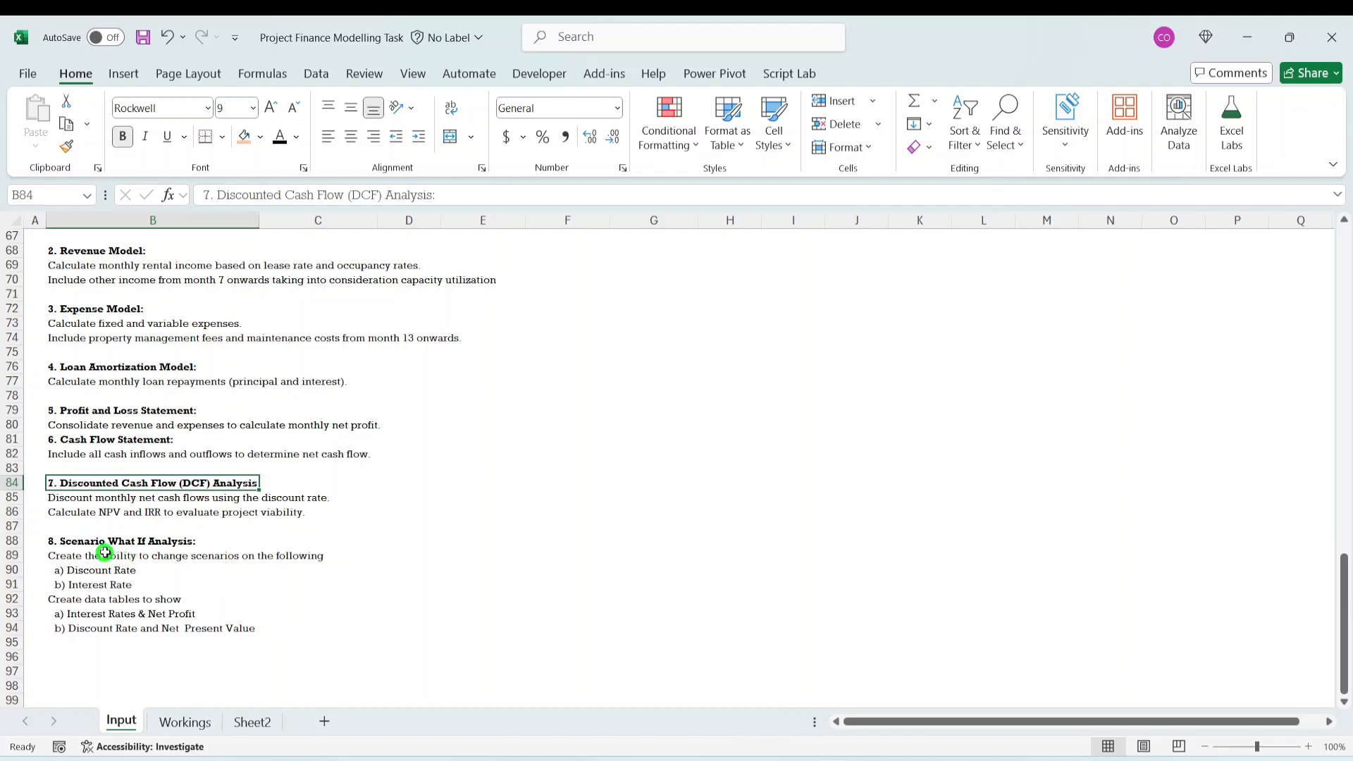
{"action": "left_click", "coordinate": [133, 578]}
{"action": "left_click", "coordinate": [161, 629]}
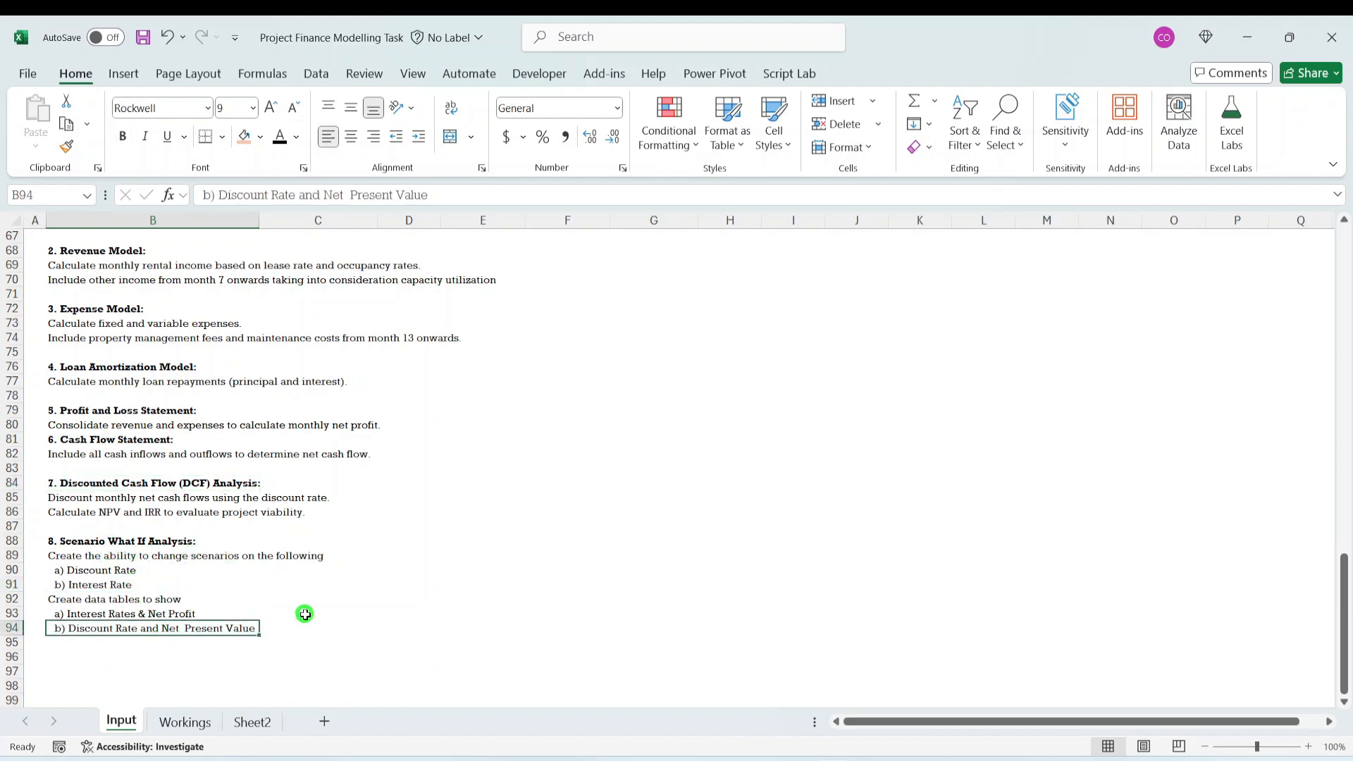